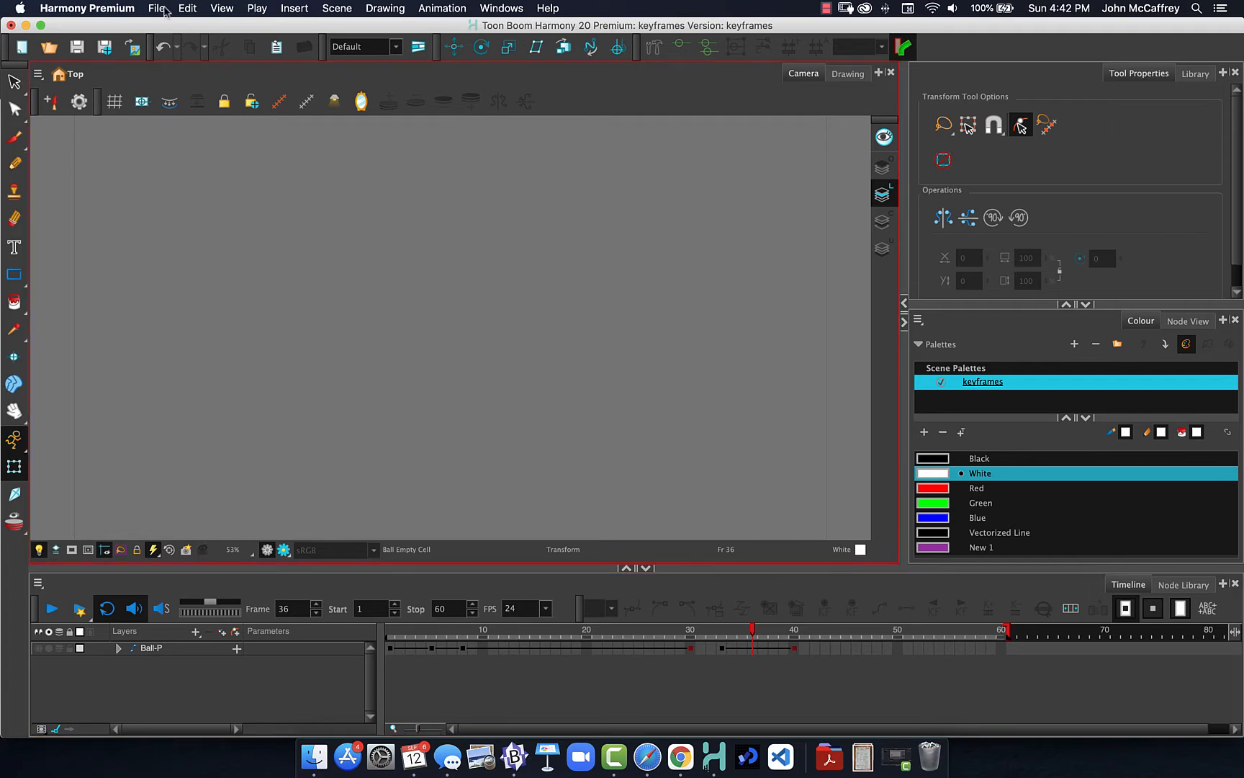
- Import street-6099209_1920.jpg from the animation folder as an original bitmap on a single layer named street, with Fit alignment
{"action": "left_click", "coordinate": [156, 6]}
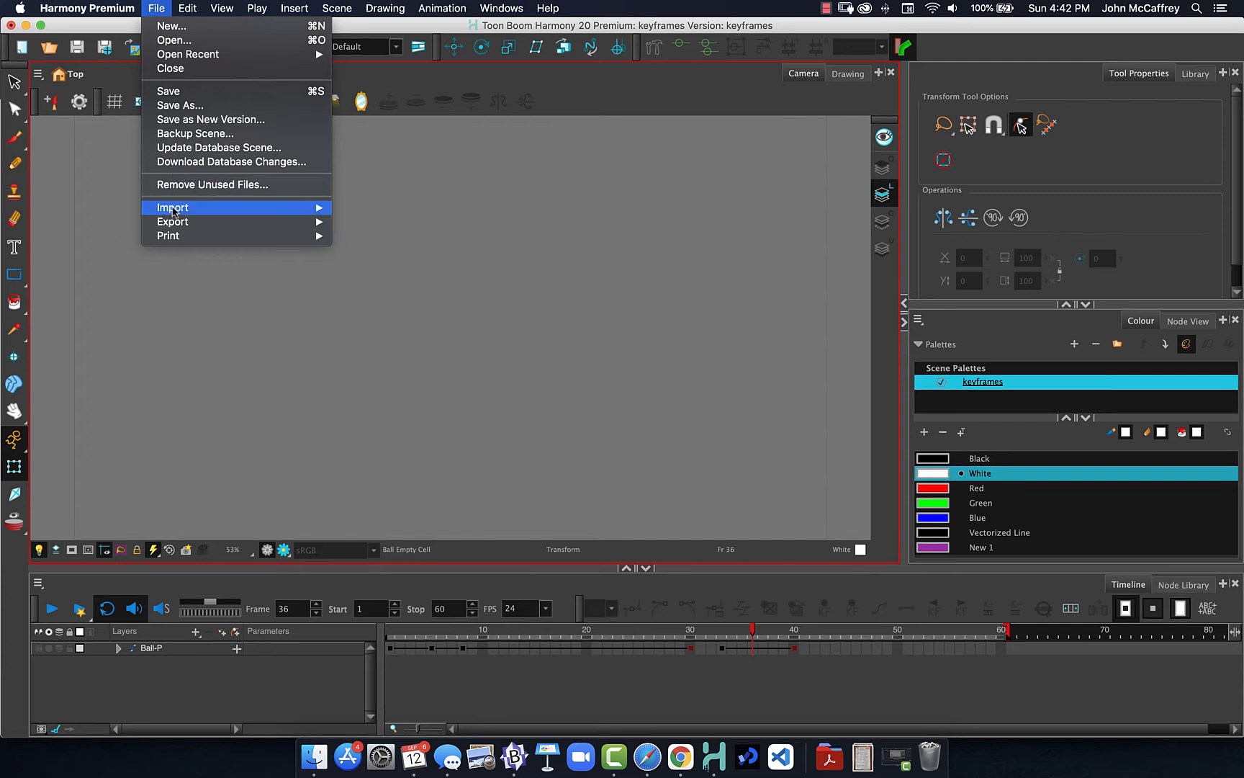
{"action": "mouse_move", "coordinate": [173, 209]}
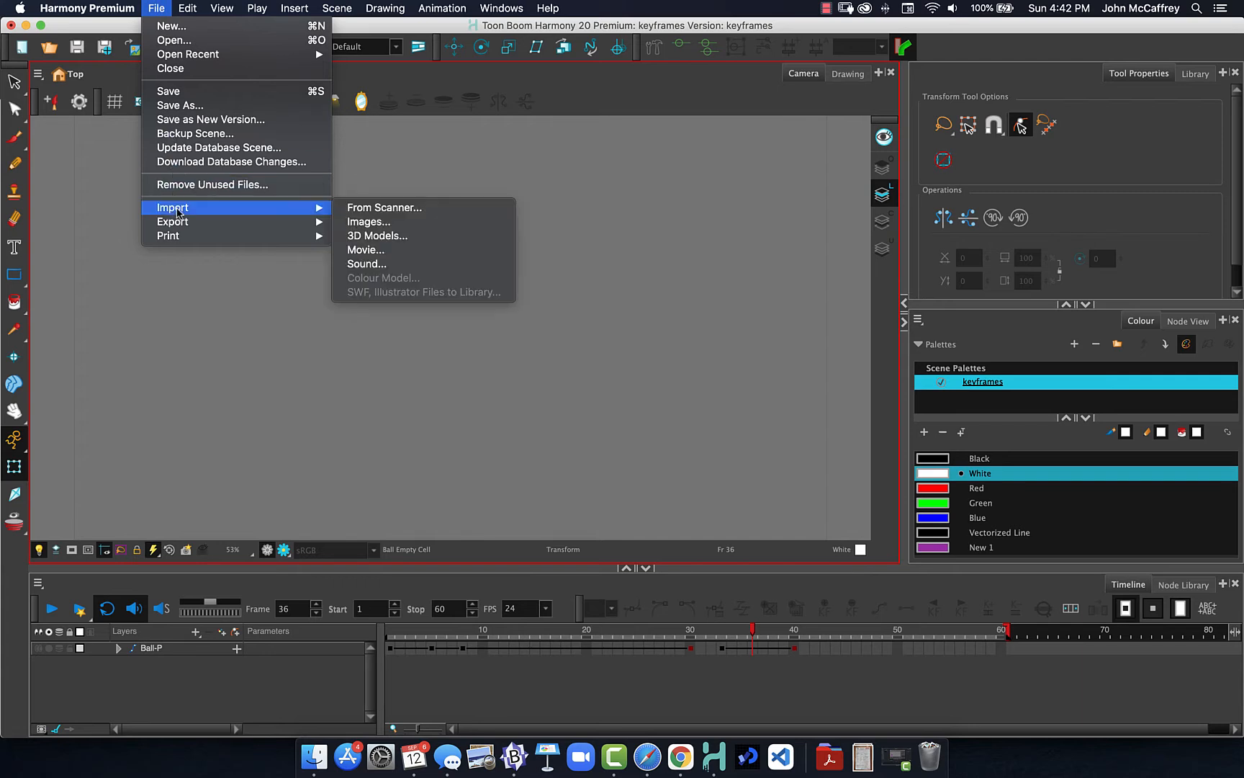
{"action": "left_click", "coordinate": [390, 221]}
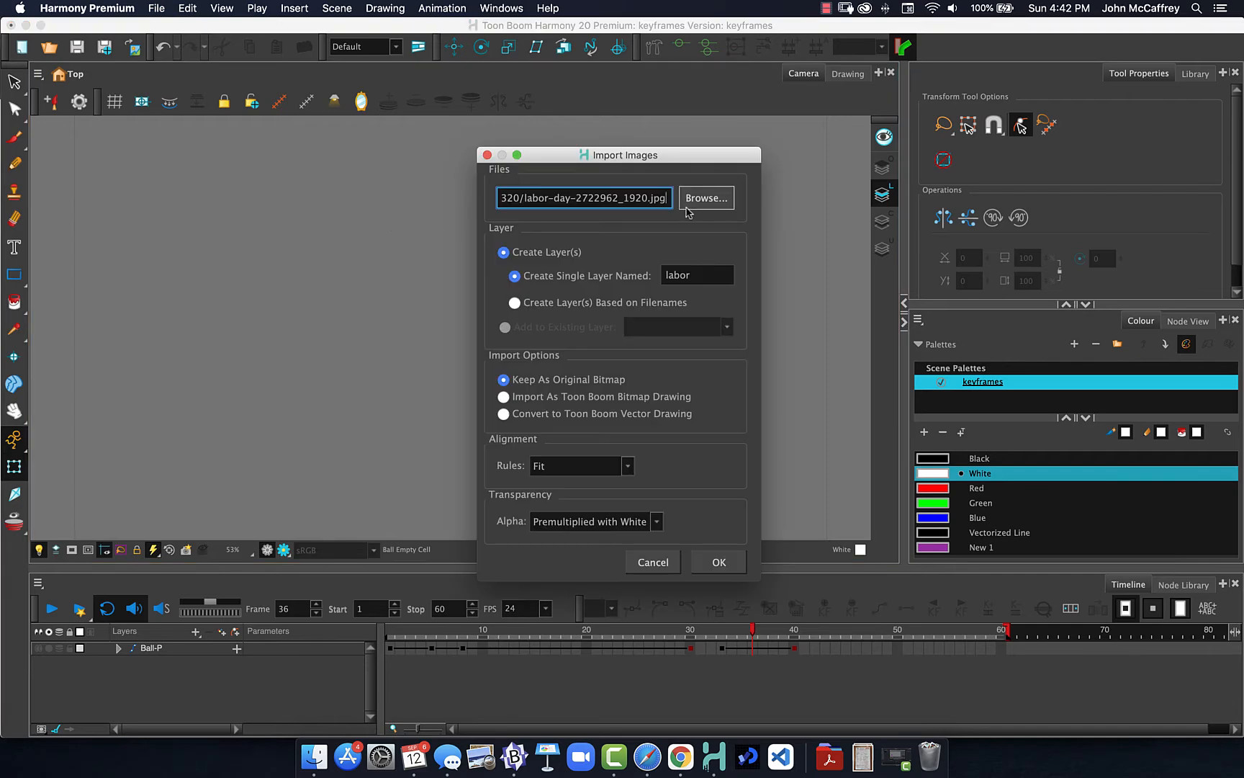
{"action": "left_click", "coordinate": [704, 200]}
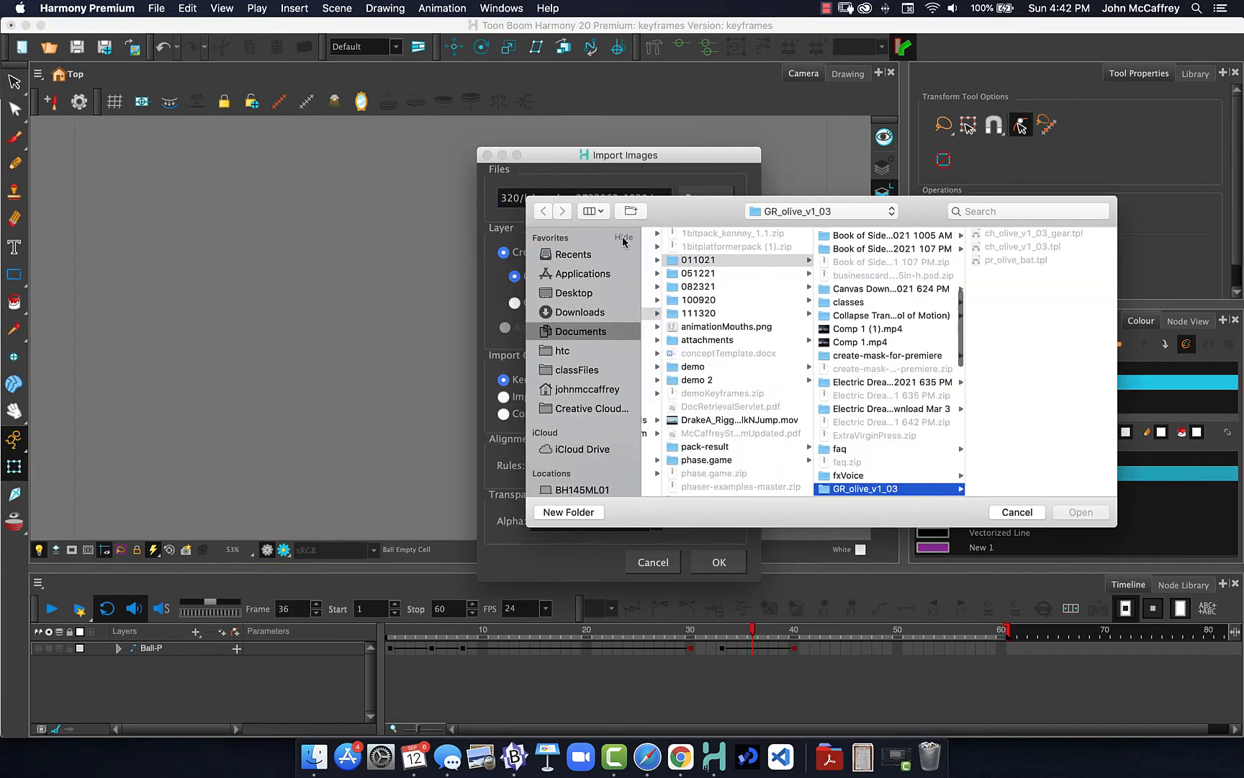
{"action": "left_click", "coordinate": [761, 212]}
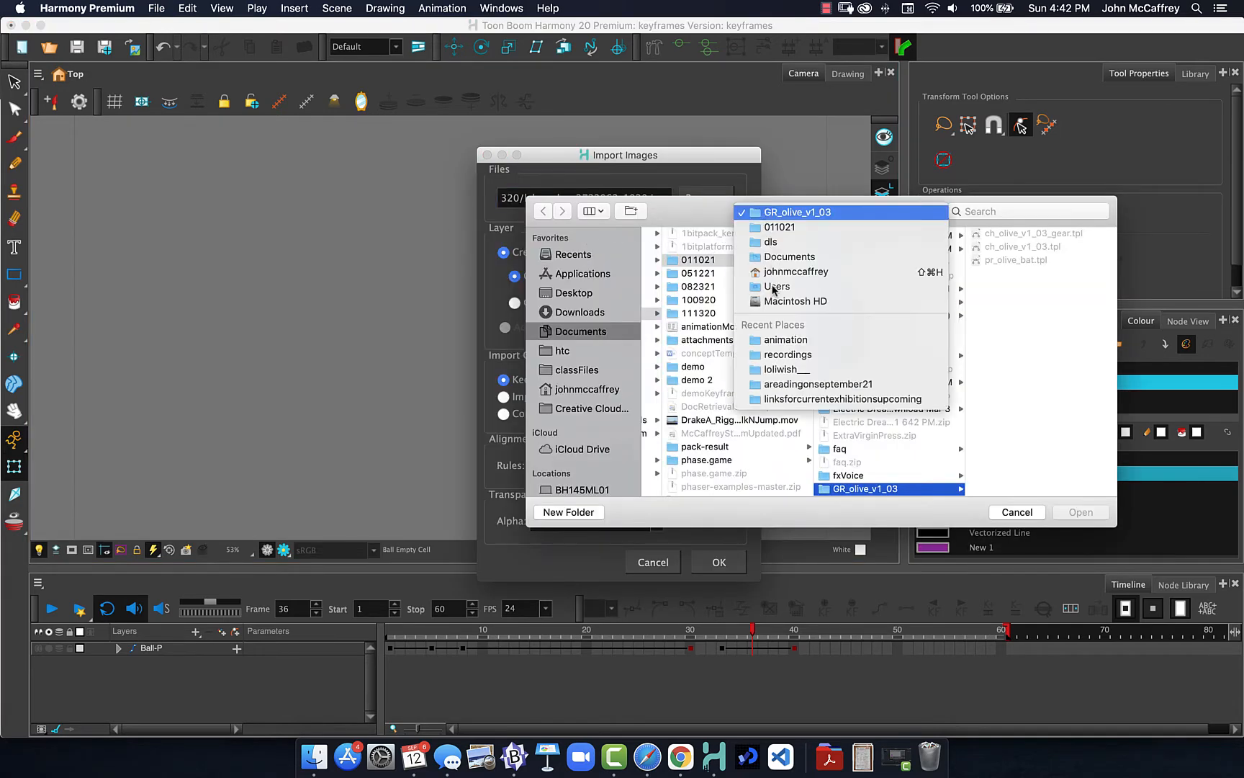
{"action": "left_click", "coordinate": [780, 340]}
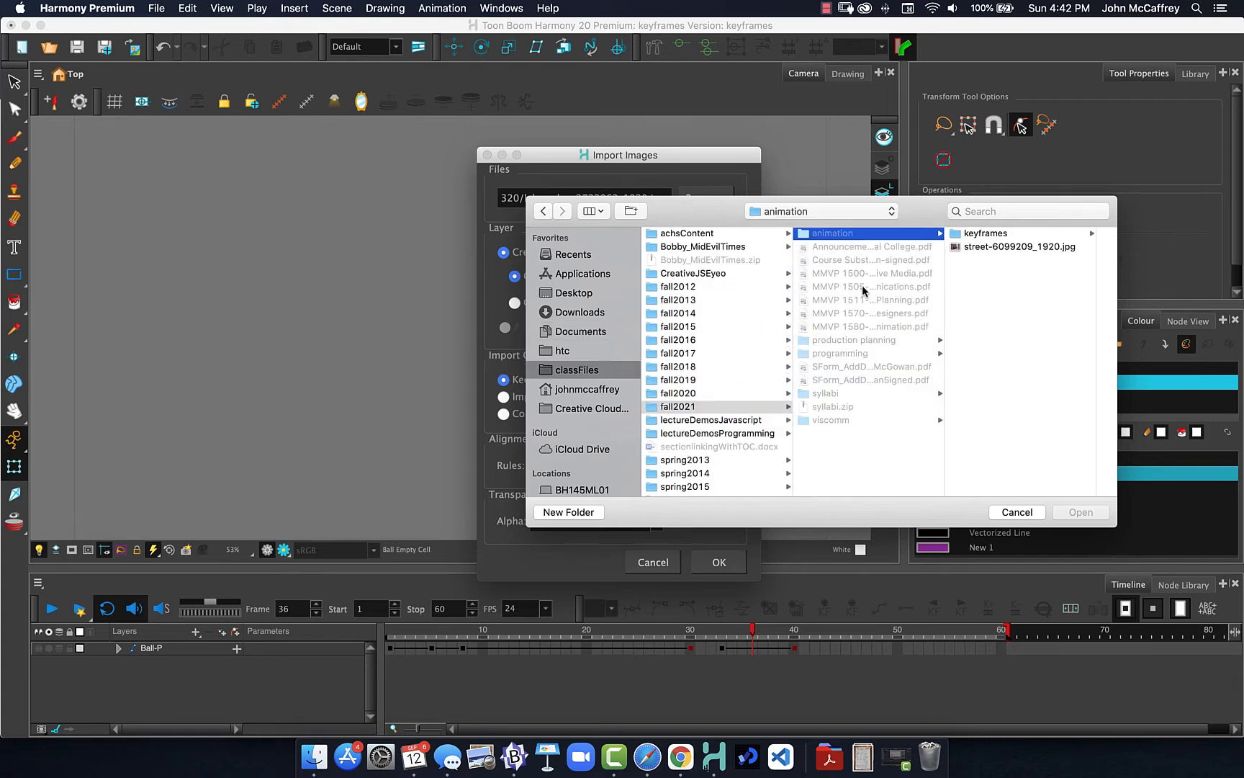
{"action": "left_click", "coordinate": [993, 247]}
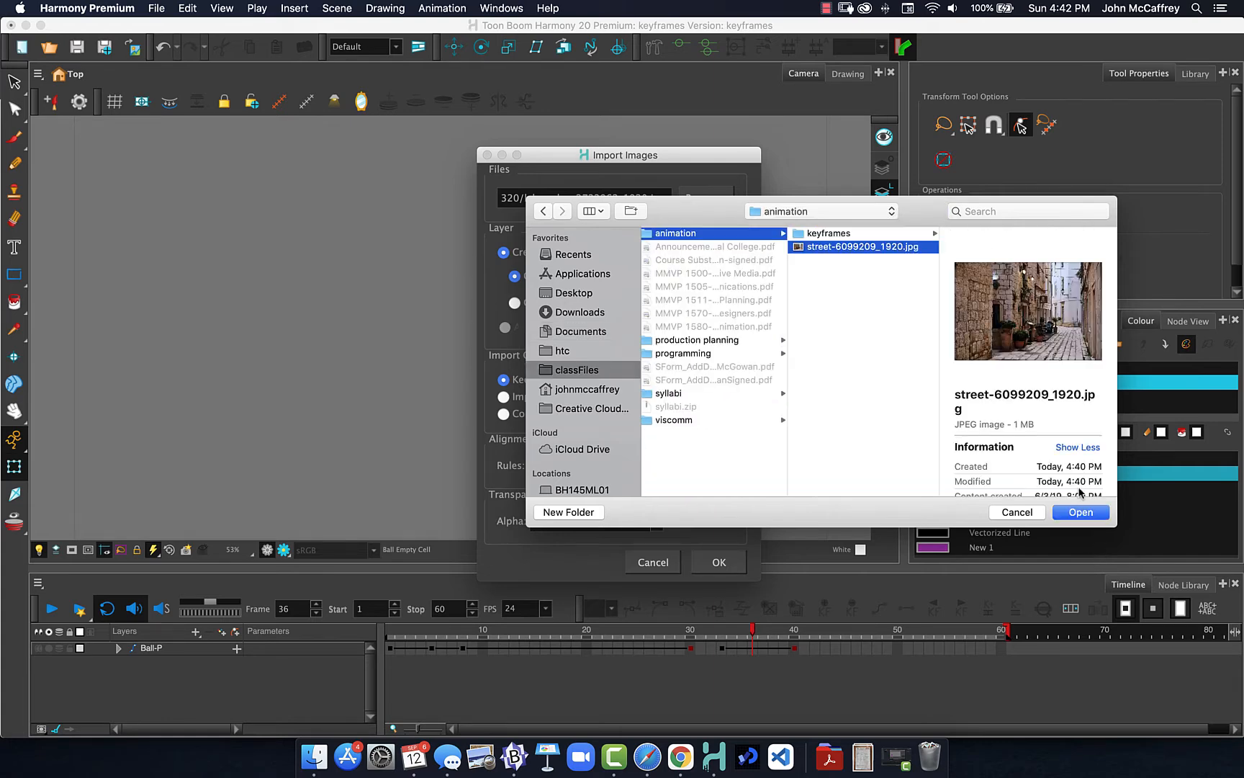
{"action": "left_click", "coordinate": [1087, 512]}
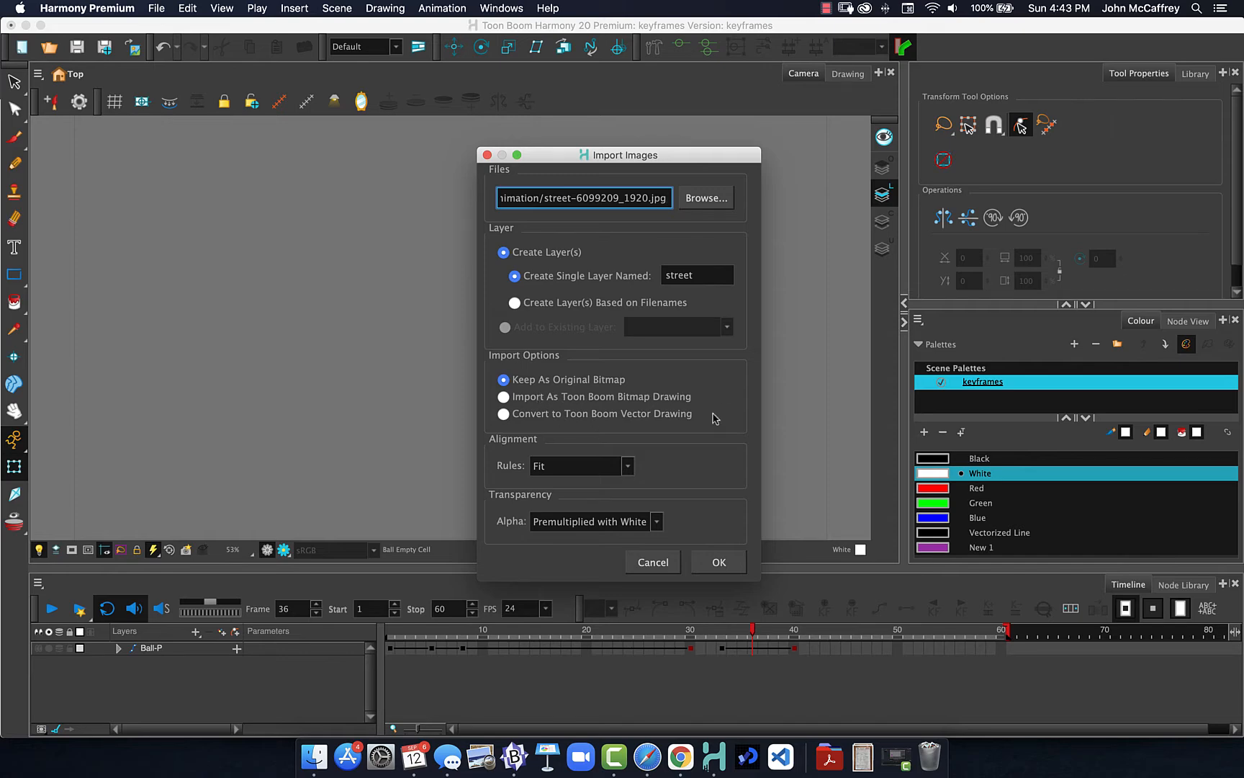
{"action": "left_click", "coordinate": [720, 563]}
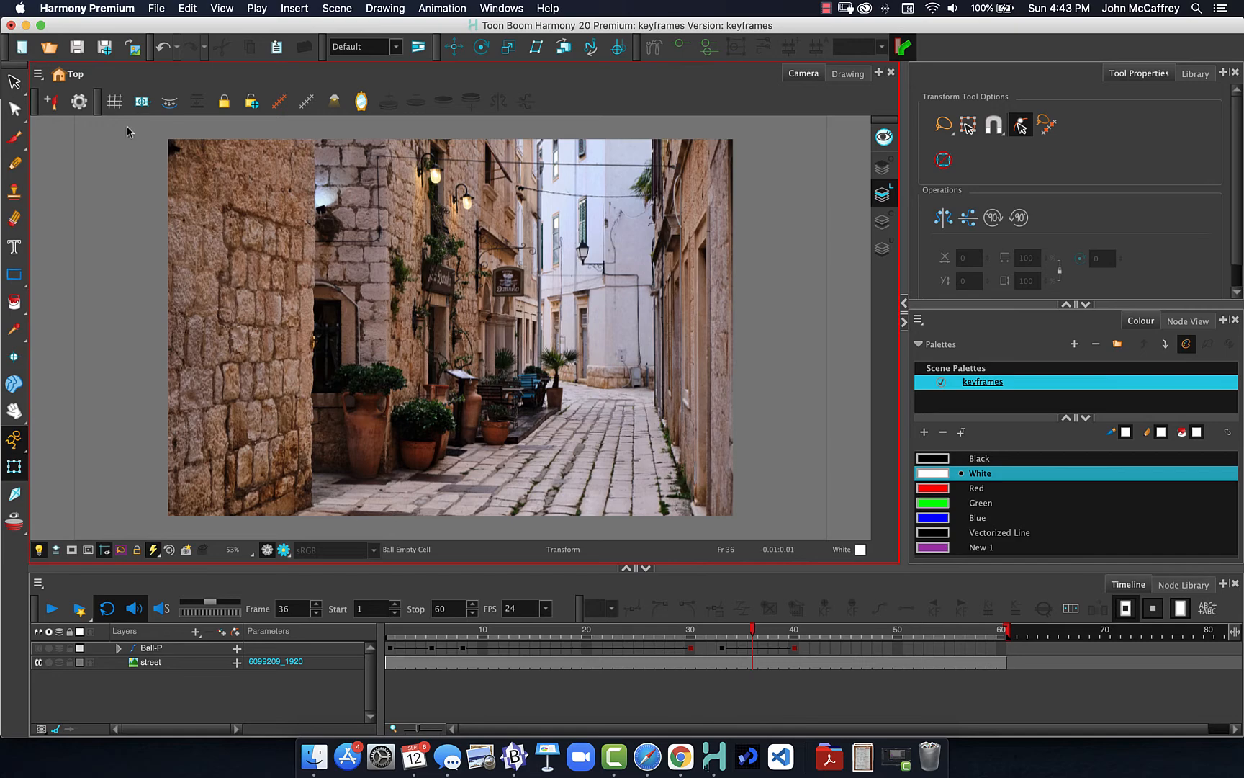
- Add a parent peg to the street layer
{"action": "left_click", "coordinate": [188, 185]}
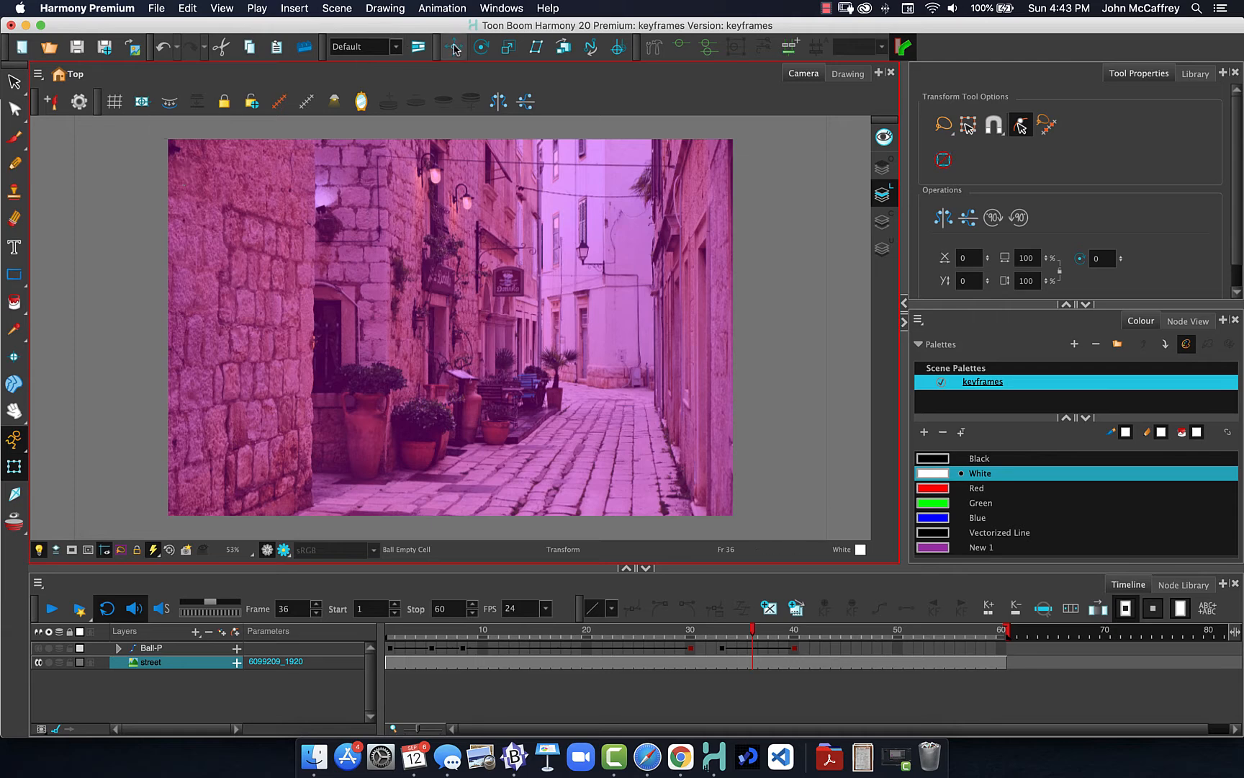
{"action": "left_click", "coordinate": [508, 47]}
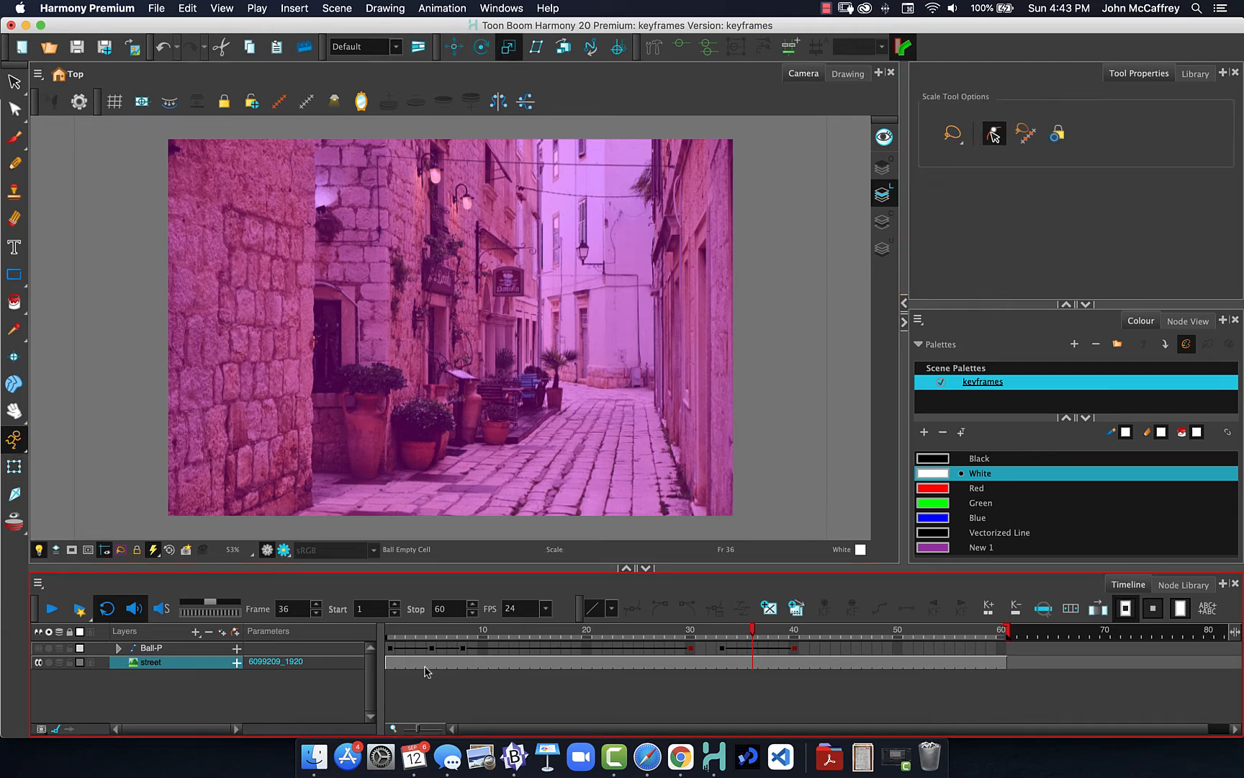
{"action": "left_click", "coordinate": [236, 637]}
- Scale the street image on its peg up to the camera frame's width and move it slightly upward
{"action": "left_click", "coordinate": [264, 371]}
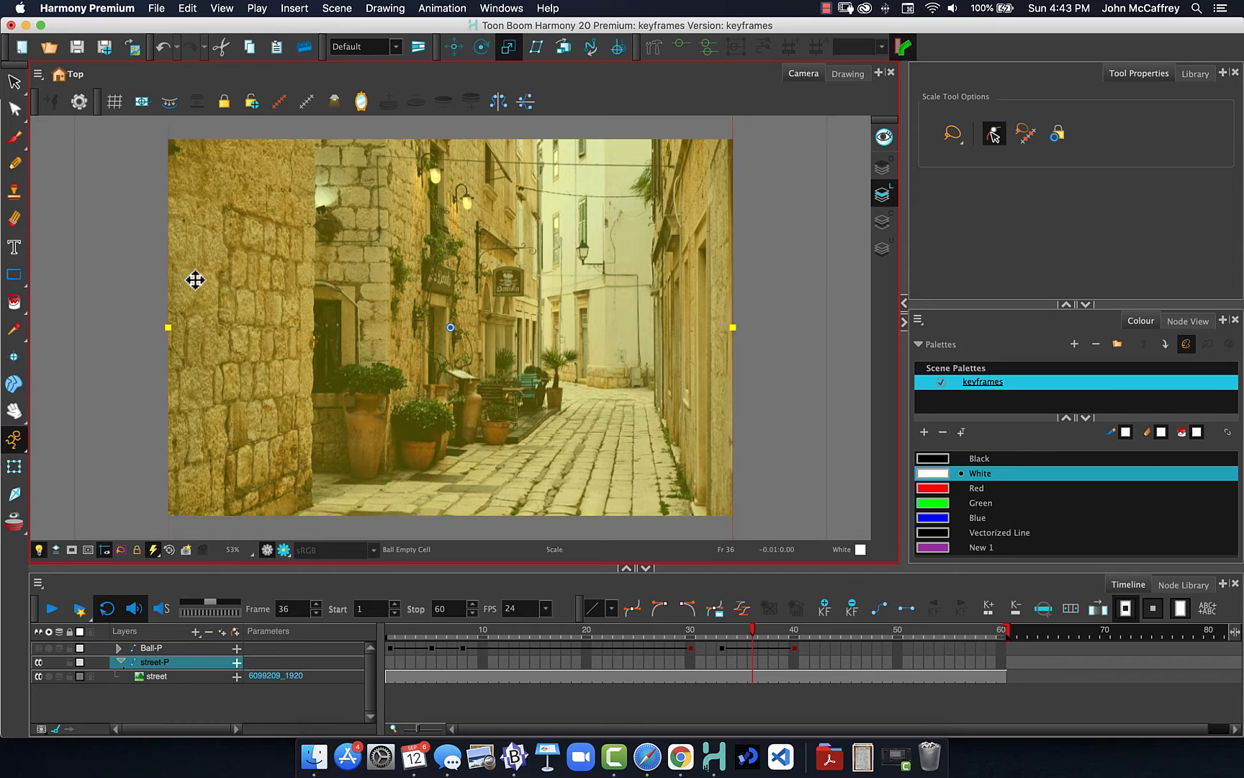
{"action": "key", "text": "2"}
{"action": "key", "text": "2"}
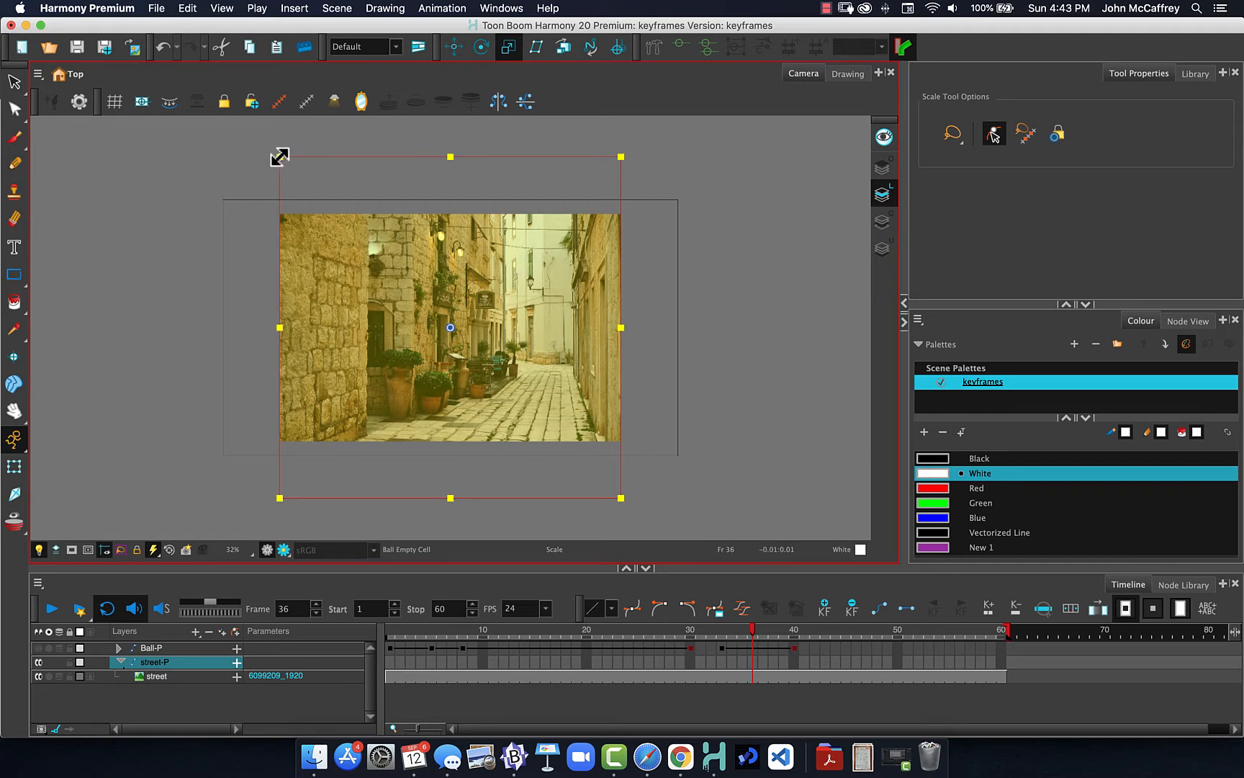
{"action": "left_click_drag", "start_coordinate": [280, 157], "coordinate": [204, 150]}
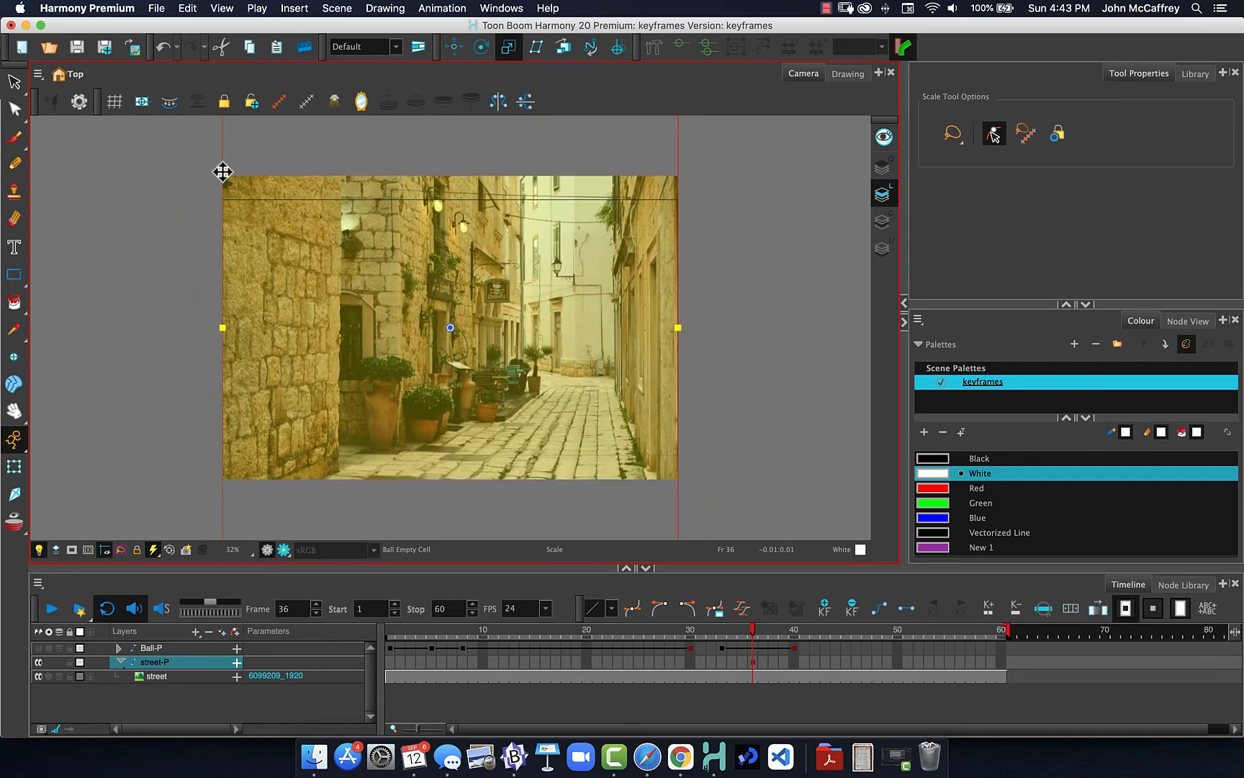
{"action": "mouse_move", "coordinate": [351, 361]}
{"action": "left_mouse_down"}
{"action": "mouse_move", "coordinate": [369, 370]}
{"action": "mouse_move", "coordinate": [340, 354]}
{"action": "left_mouse_up"}
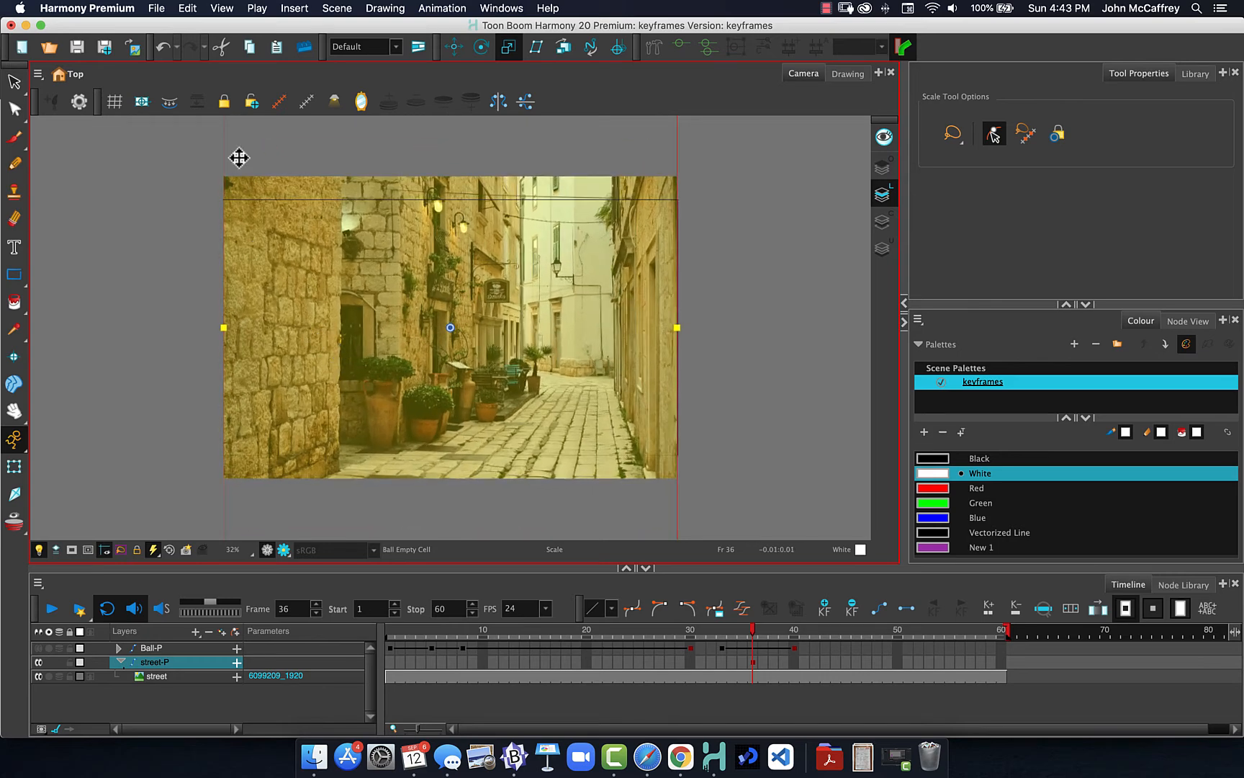
{"action": "left_click", "coordinate": [455, 46]}
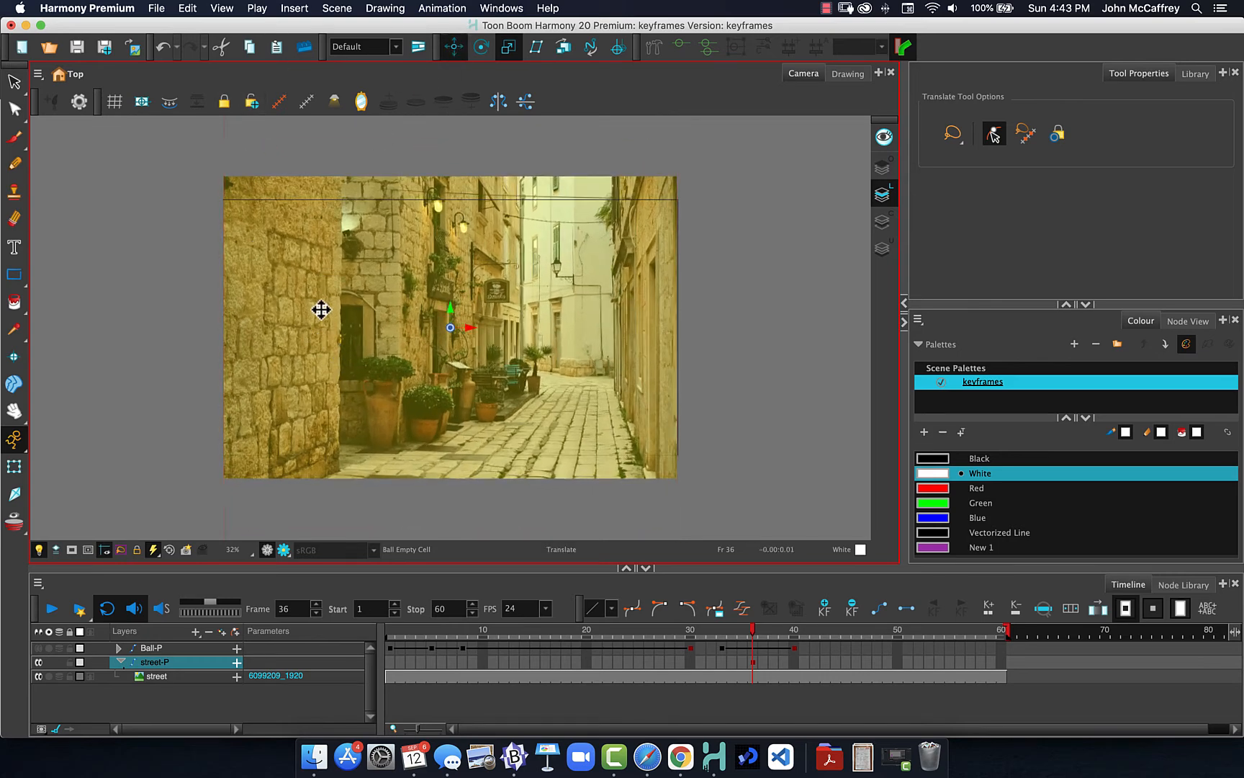
{"action": "mouse_move", "coordinate": [321, 309]}
{"action": "left_mouse_down"}
{"action": "mouse_move", "coordinate": [320, 274]}
{"action": "mouse_move", "coordinate": [320, 309]}
{"action": "mouse_move", "coordinate": [322, 276]}
{"action": "mouse_move", "coordinate": [483, 306]}
{"action": "mouse_move", "coordinate": [325, 292]}
{"action": "left_mouse_up"}
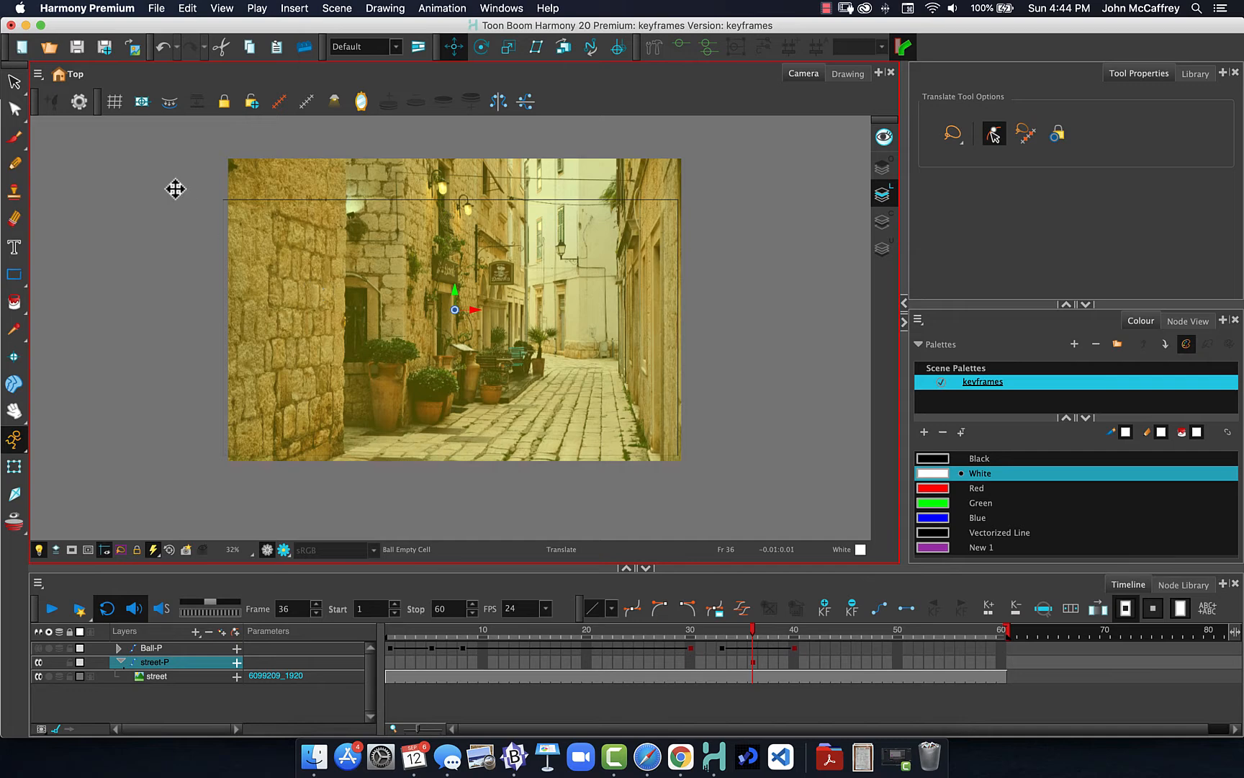
- Enlarge the street image slightly past the camera frame's side edges with the Transform tool and check it in Render View
{"action": "left_click", "coordinate": [14, 467]}
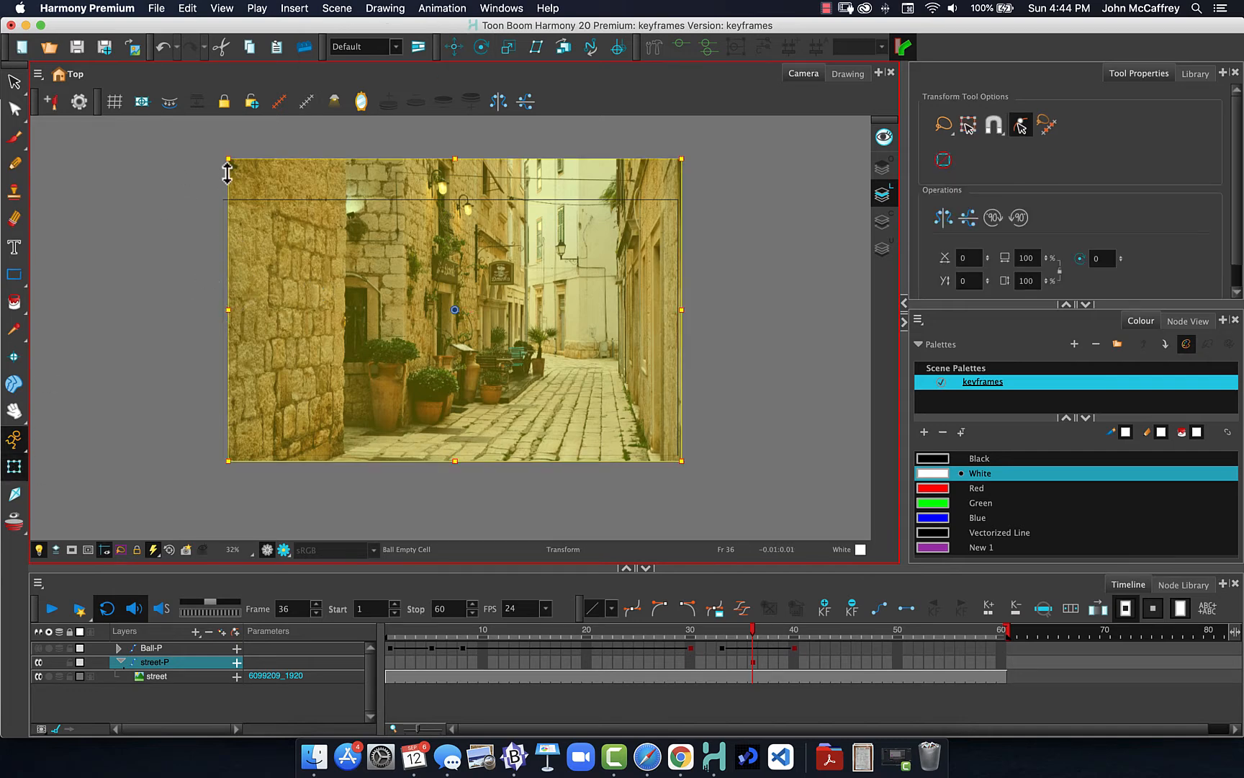
{"action": "left_click_drag", "start_coordinate": [225, 158], "coordinate": [217, 155]}
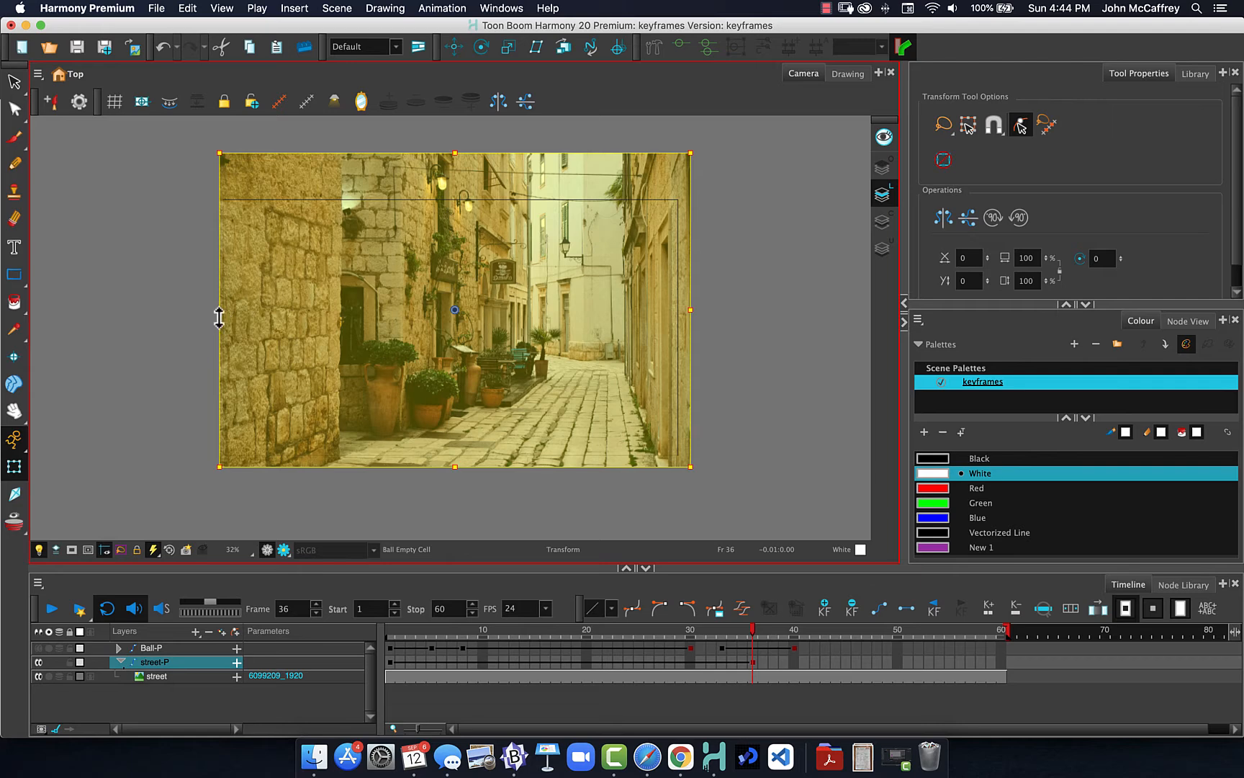
{"action": "left_click", "coordinate": [185, 395]}
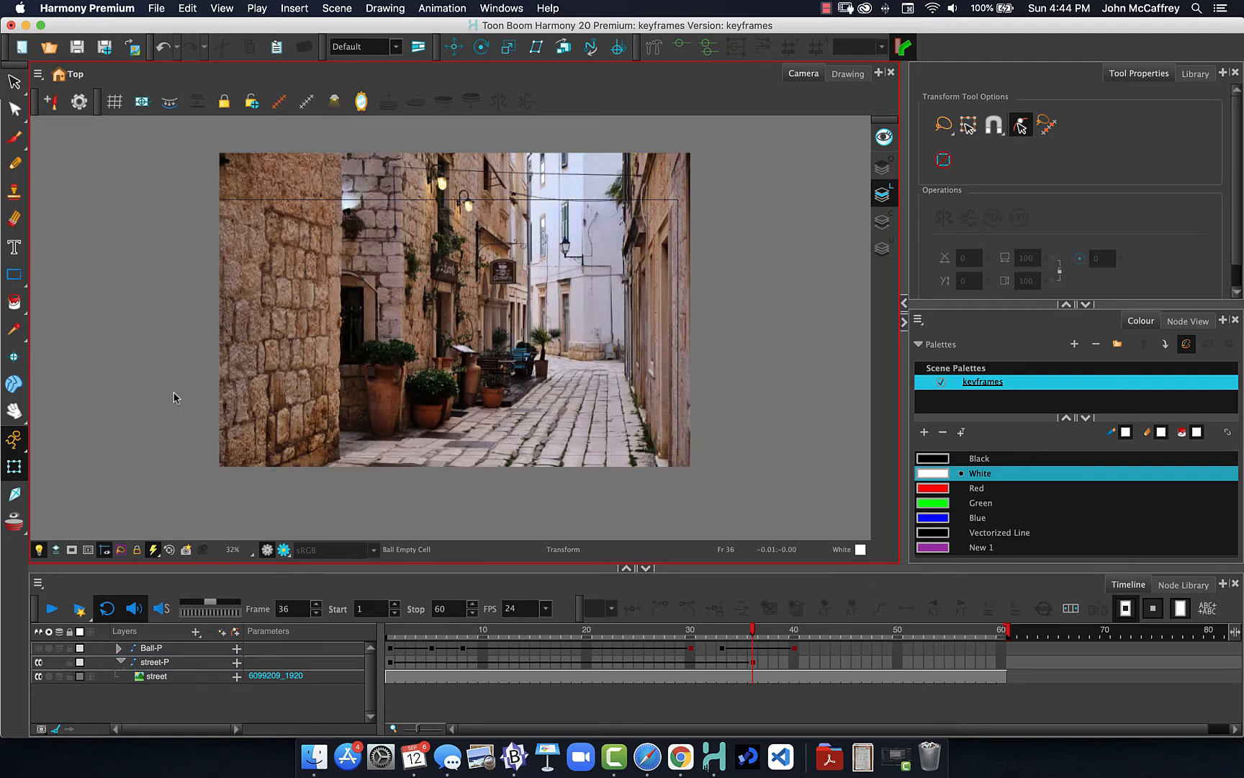
{"action": "left_click", "coordinate": [284, 550]}
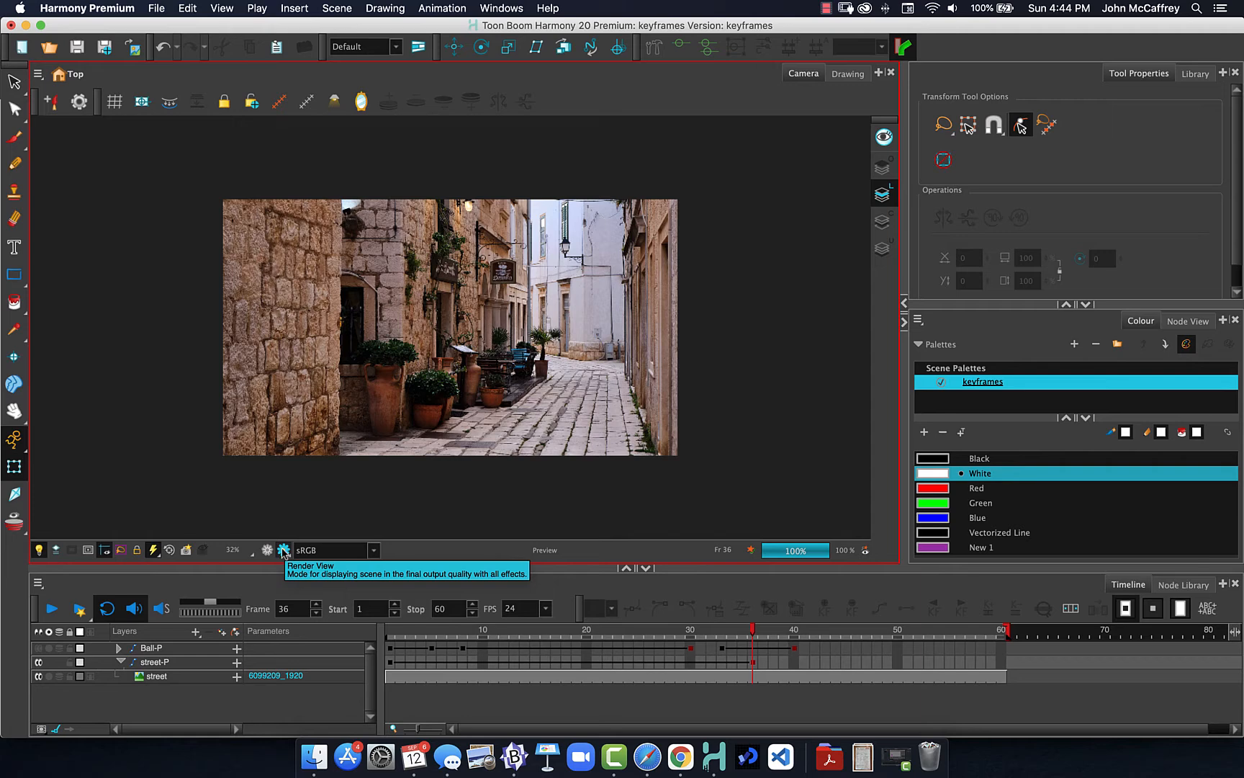
{"action": "left_click", "coordinate": [265, 550]}
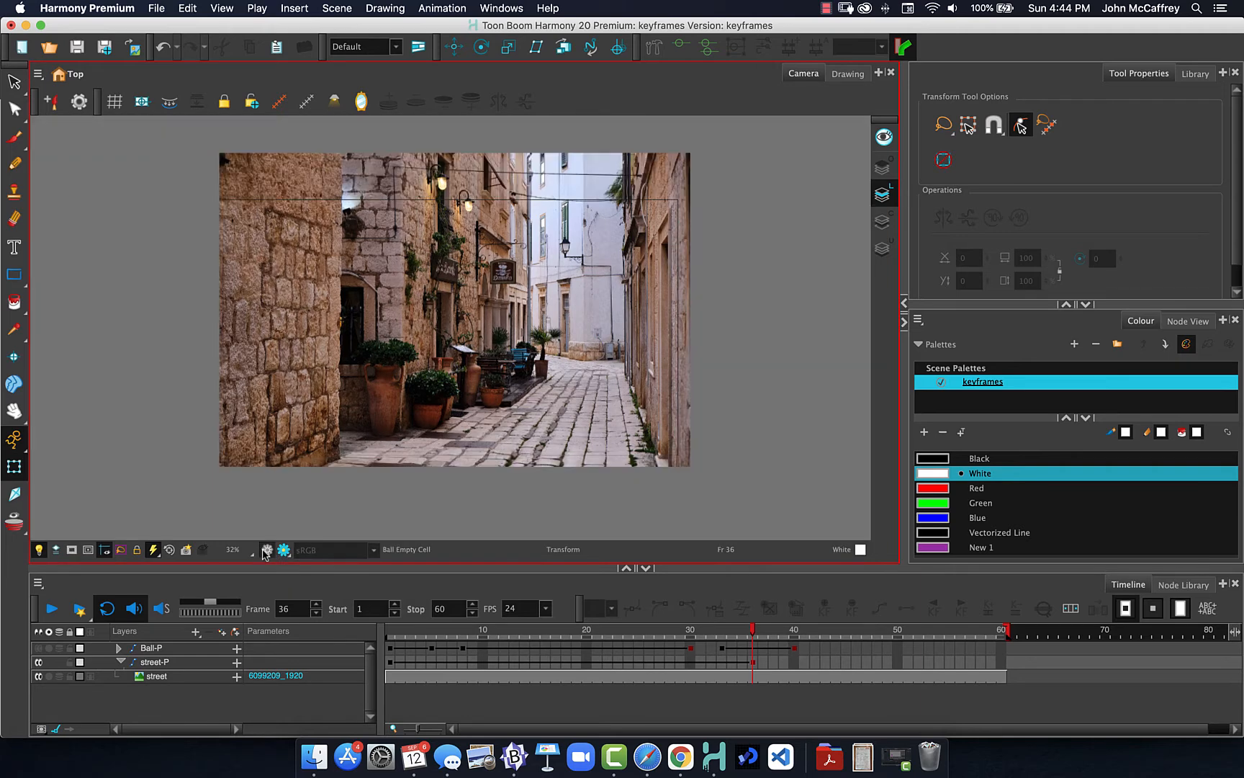
- Collapse the street-P peg and lock both the street-P and Ball-P layers
{"action": "left_click", "coordinate": [120, 663]}
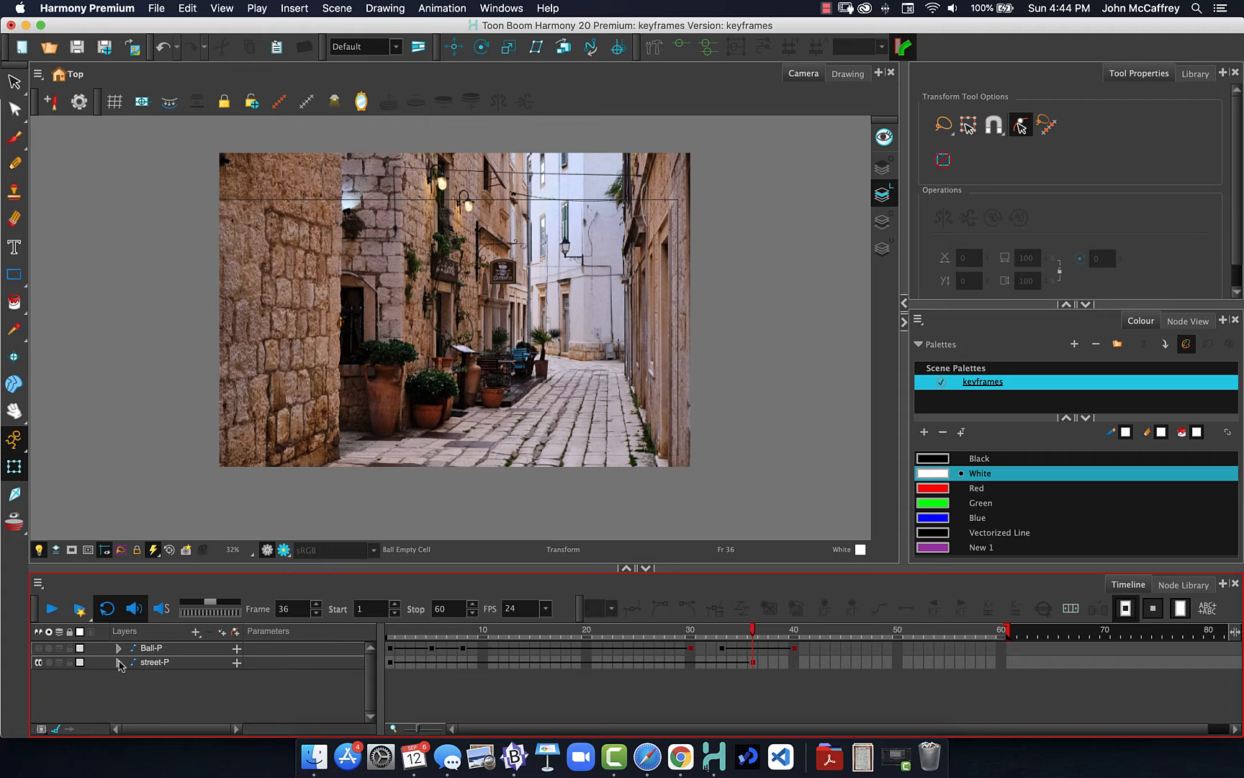
{"action": "left_click", "coordinate": [69, 663]}
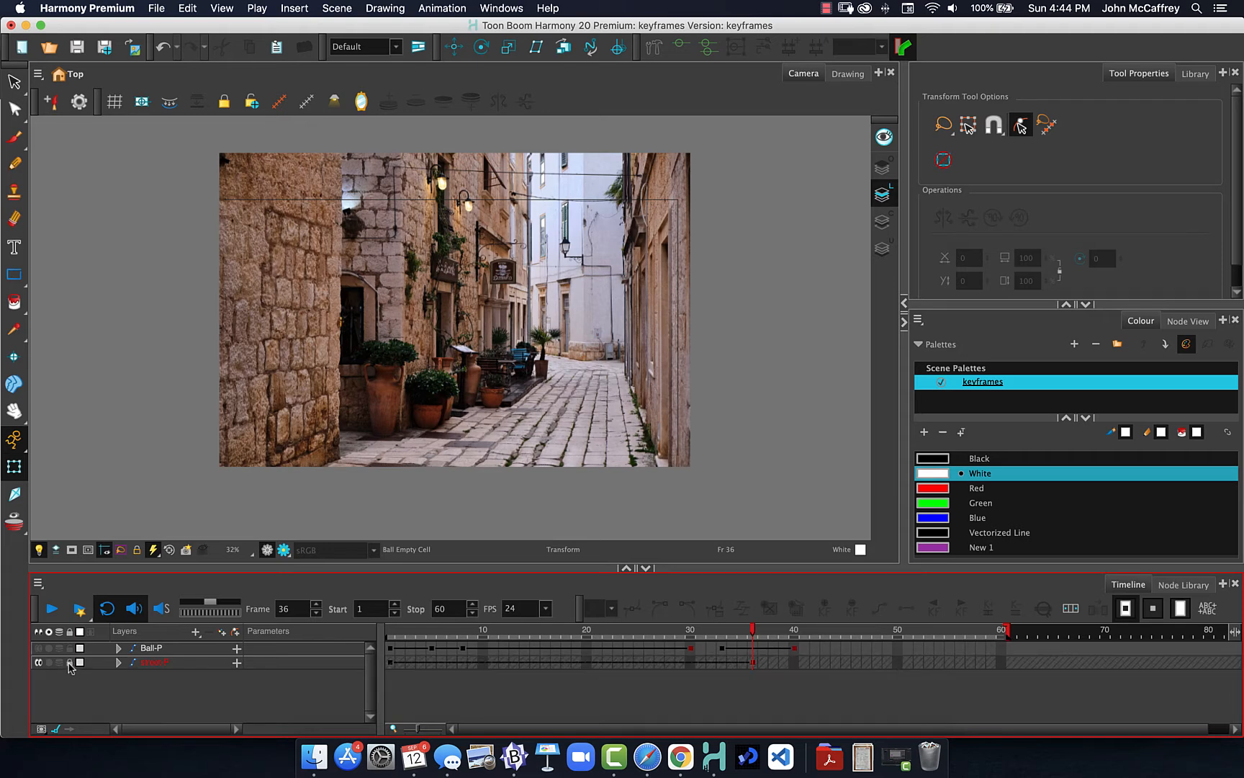
{"action": "left_click", "coordinate": [69, 648]}
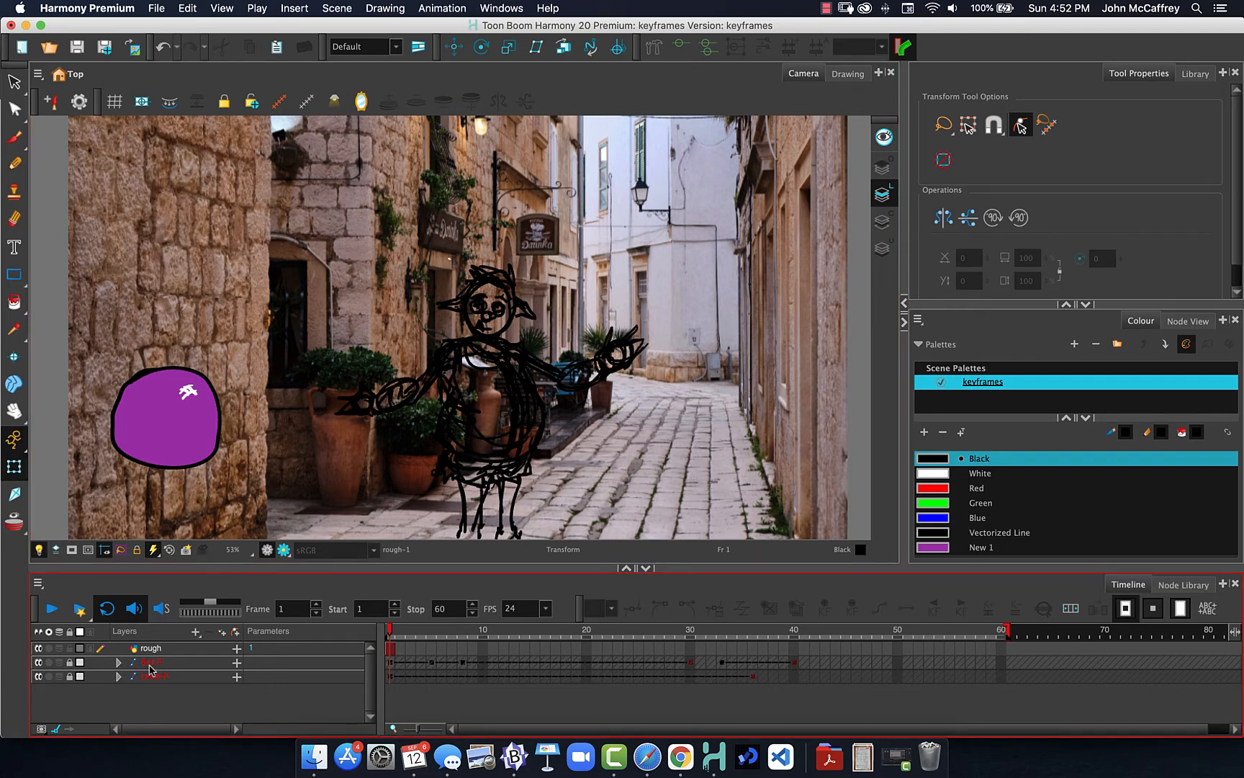
- Toggle the ball and street layers' visibility off and on, and leave only the ball layer hidden
{"action": "left_click", "coordinate": [40, 662]}
{"action": "left_click", "coordinate": [41, 677]}
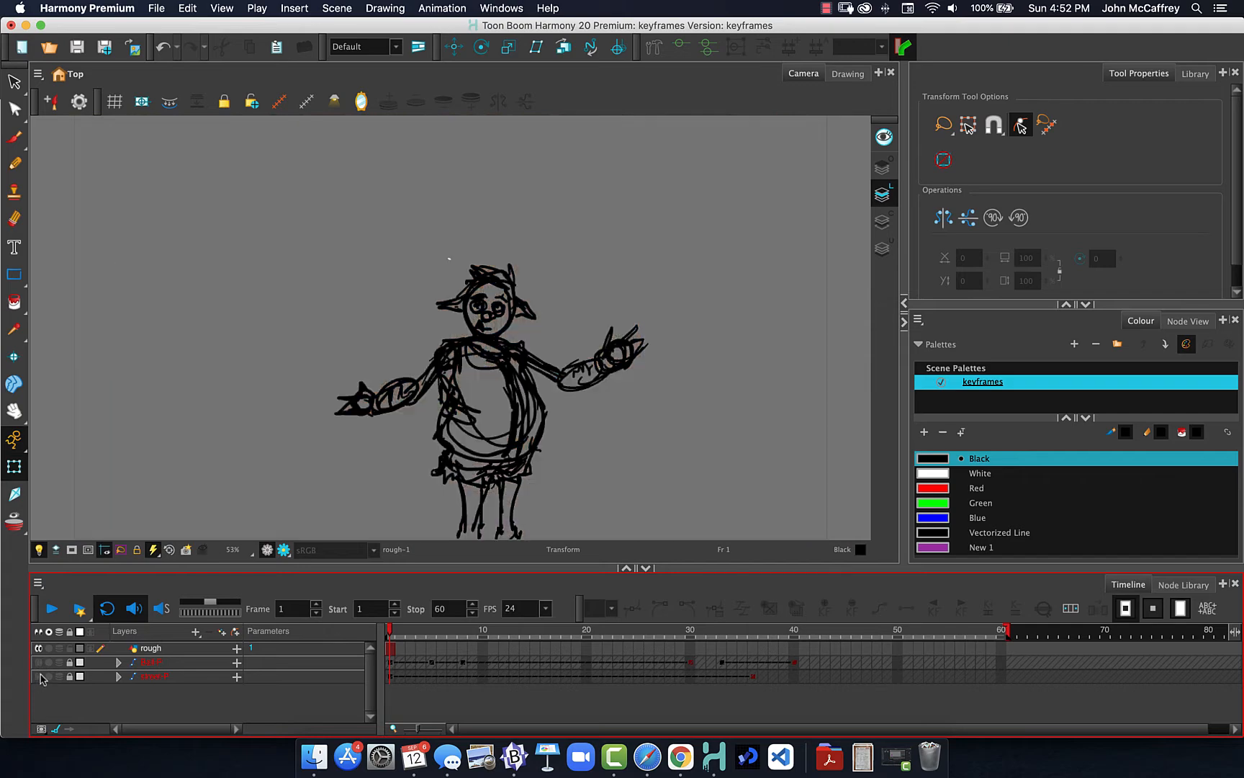
{"action": "left_click", "coordinate": [40, 662]}
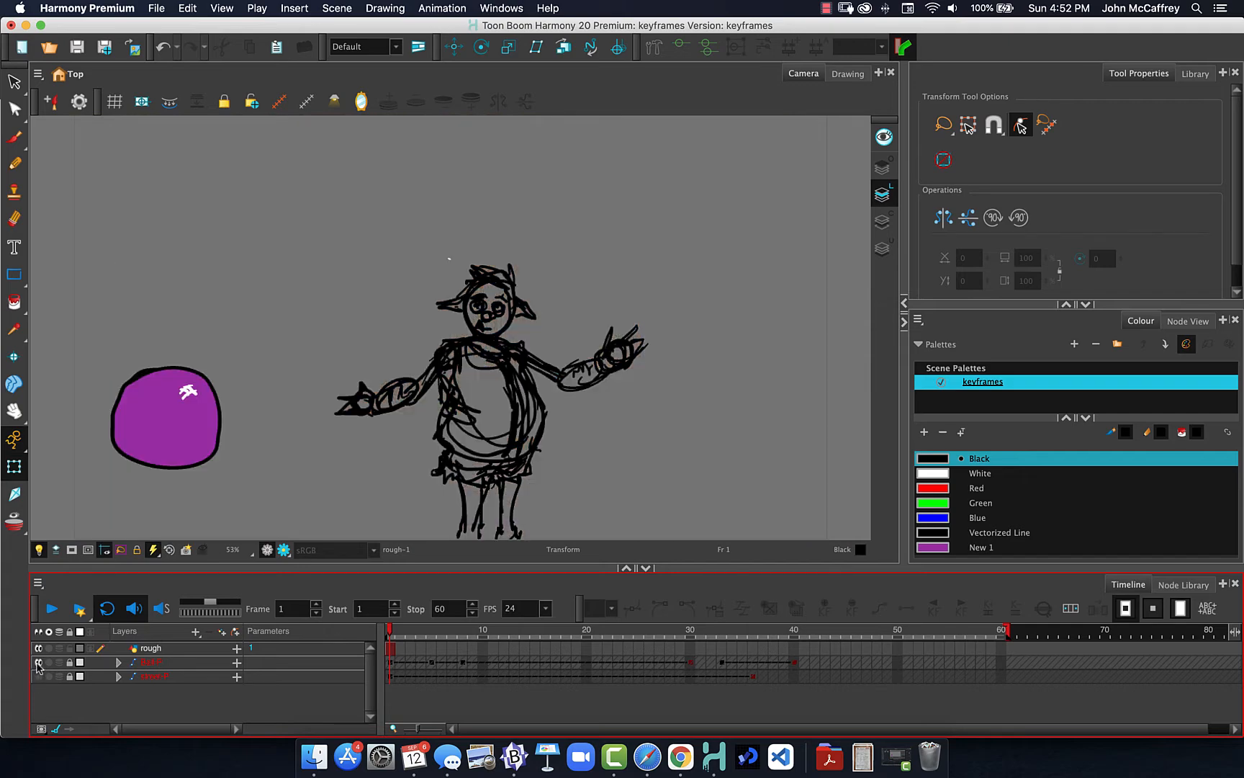
{"action": "left_click", "coordinate": [41, 677]}
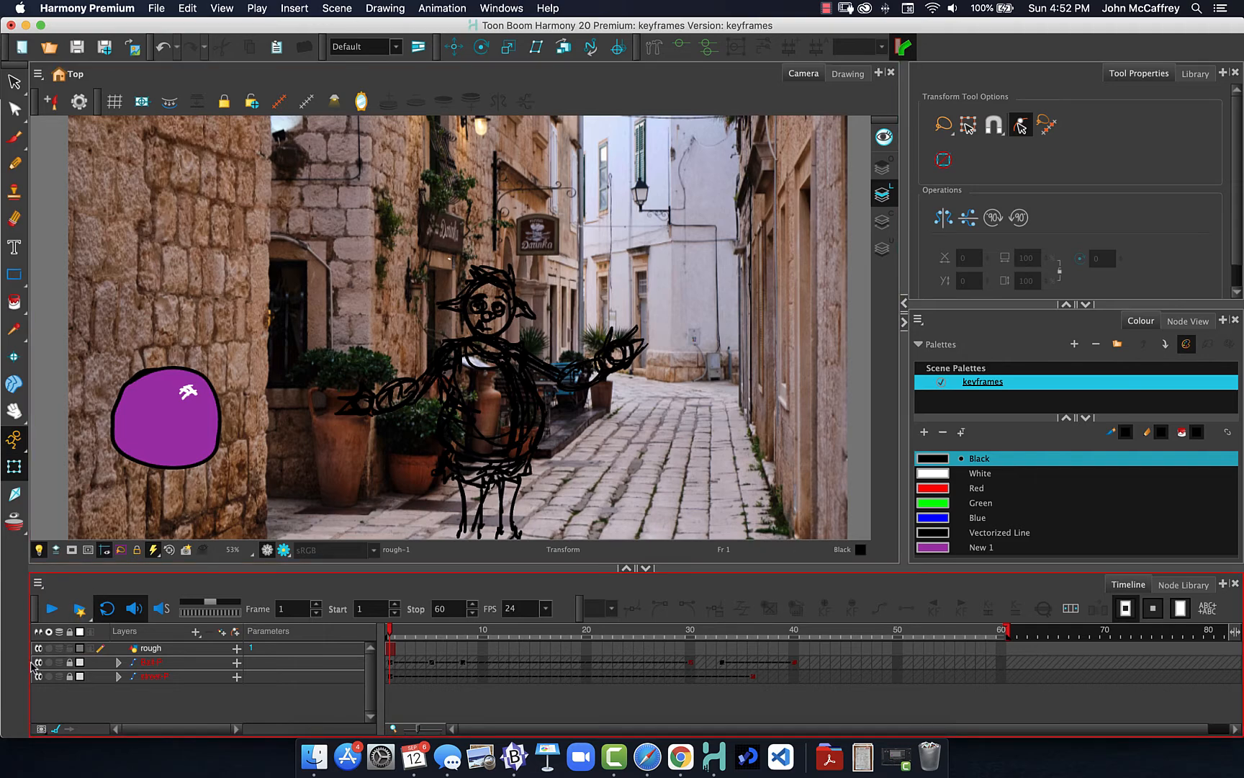
{"action": "left_click", "coordinate": [39, 663]}
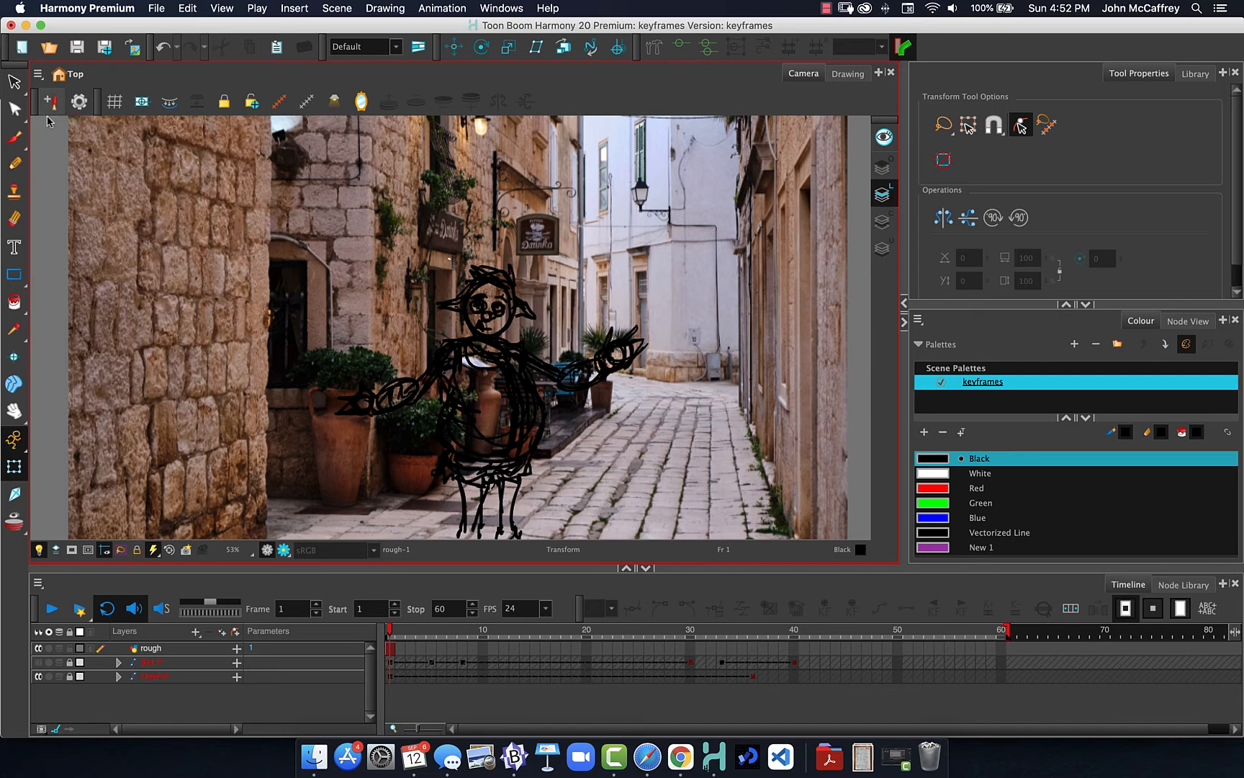
- Switch the drawing tool to the Pencil
{"action": "left_click", "coordinate": [16, 139]}
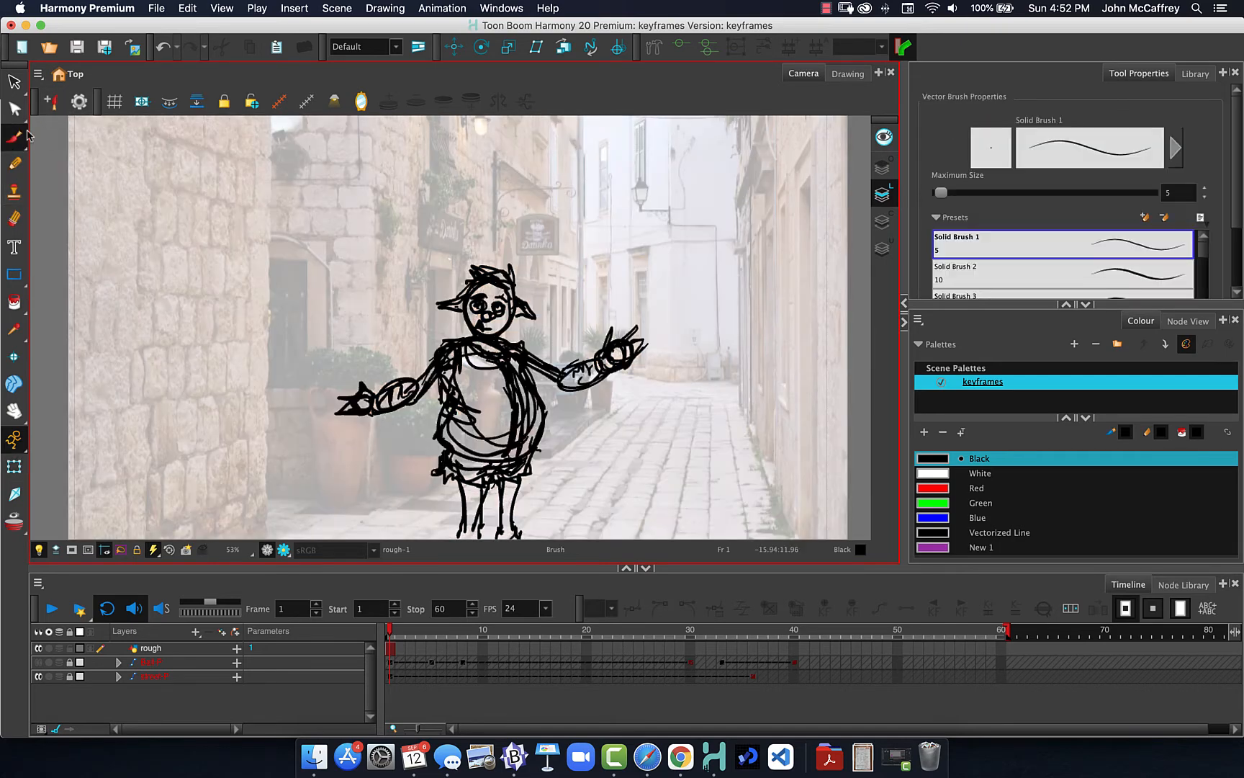
{"action": "left_click", "coordinate": [14, 166]}
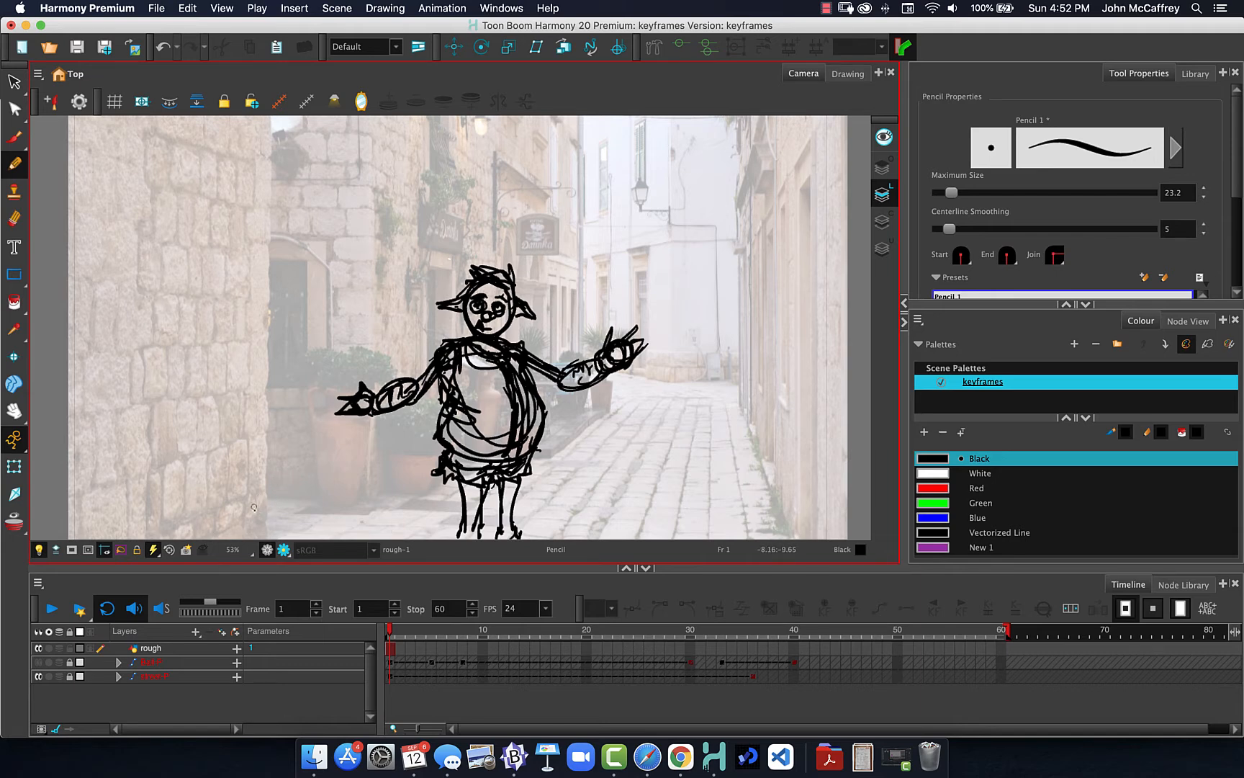
{"action": "left_click", "coordinate": [301, 589]}
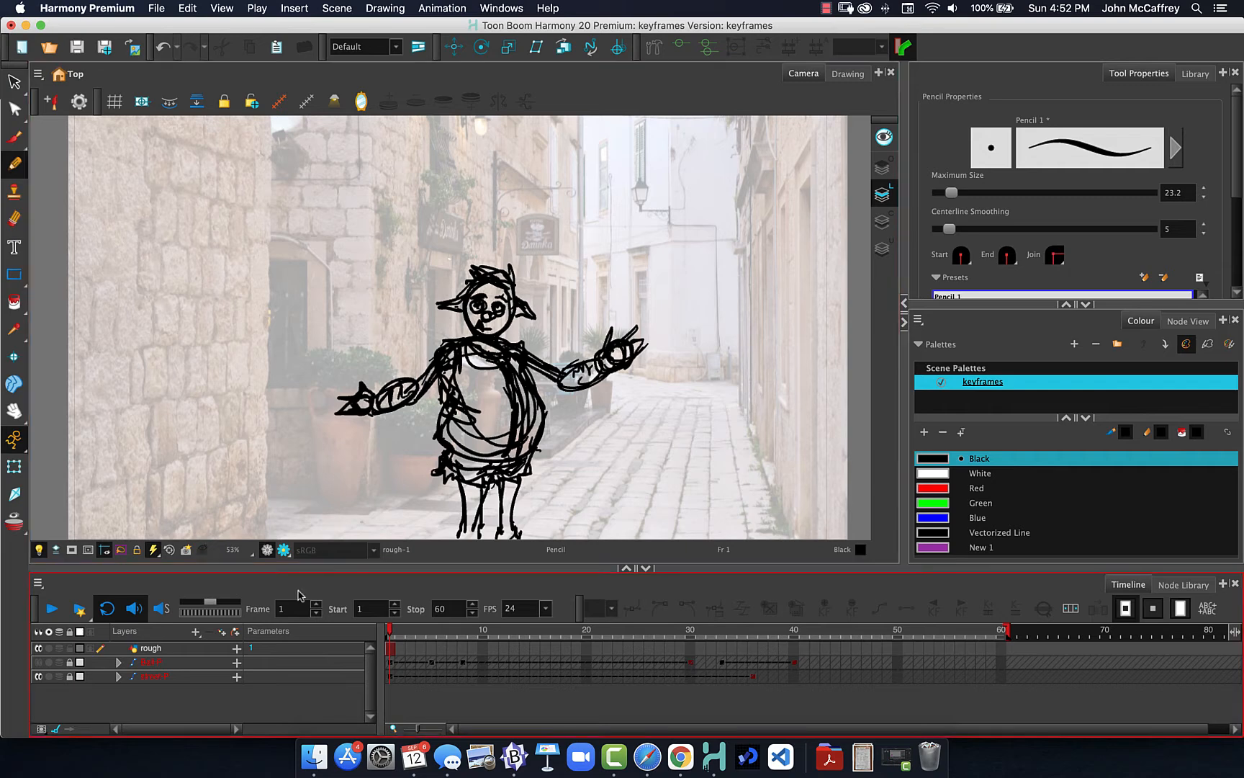
{"action": "left_click", "coordinate": [311, 555]}
- Add two vector drawing layers named torso and head above the rough sketch layer
{"action": "left_click", "coordinate": [223, 633]}
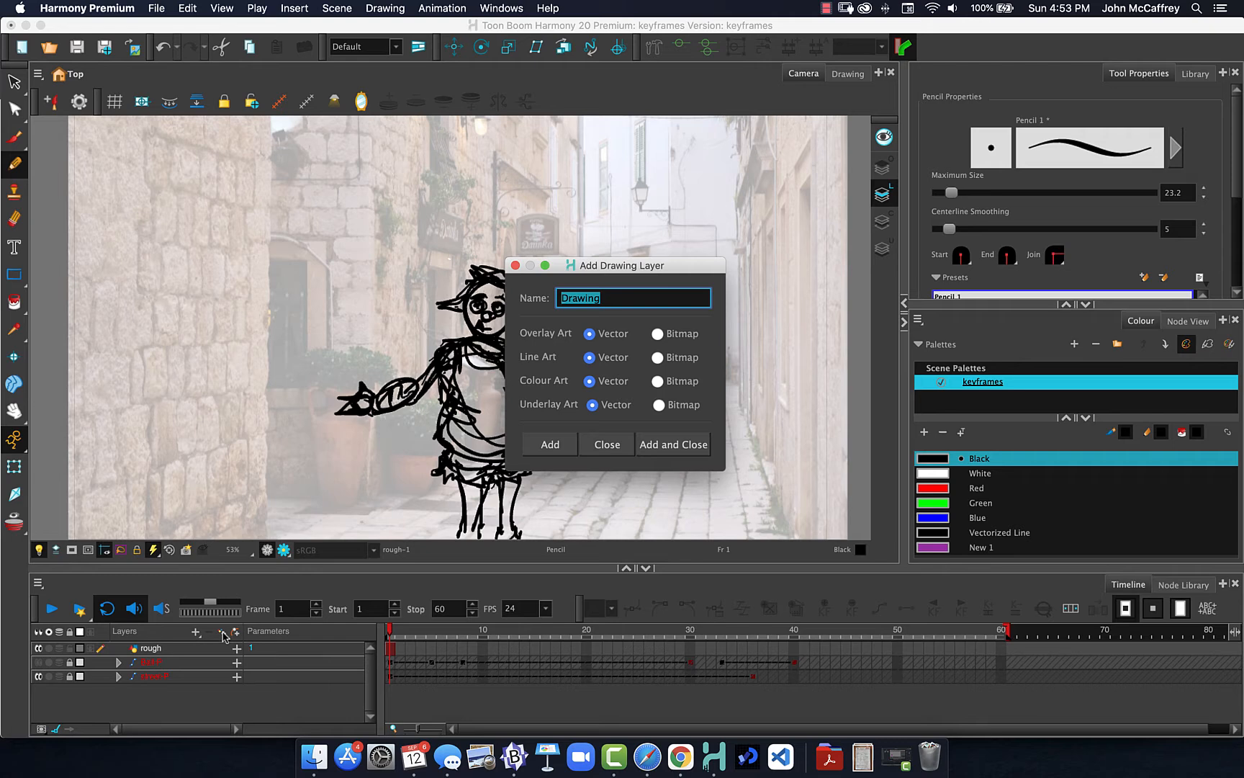
{"action": "type", "text": "torso"}
{"action": "key", "text": "Return"}
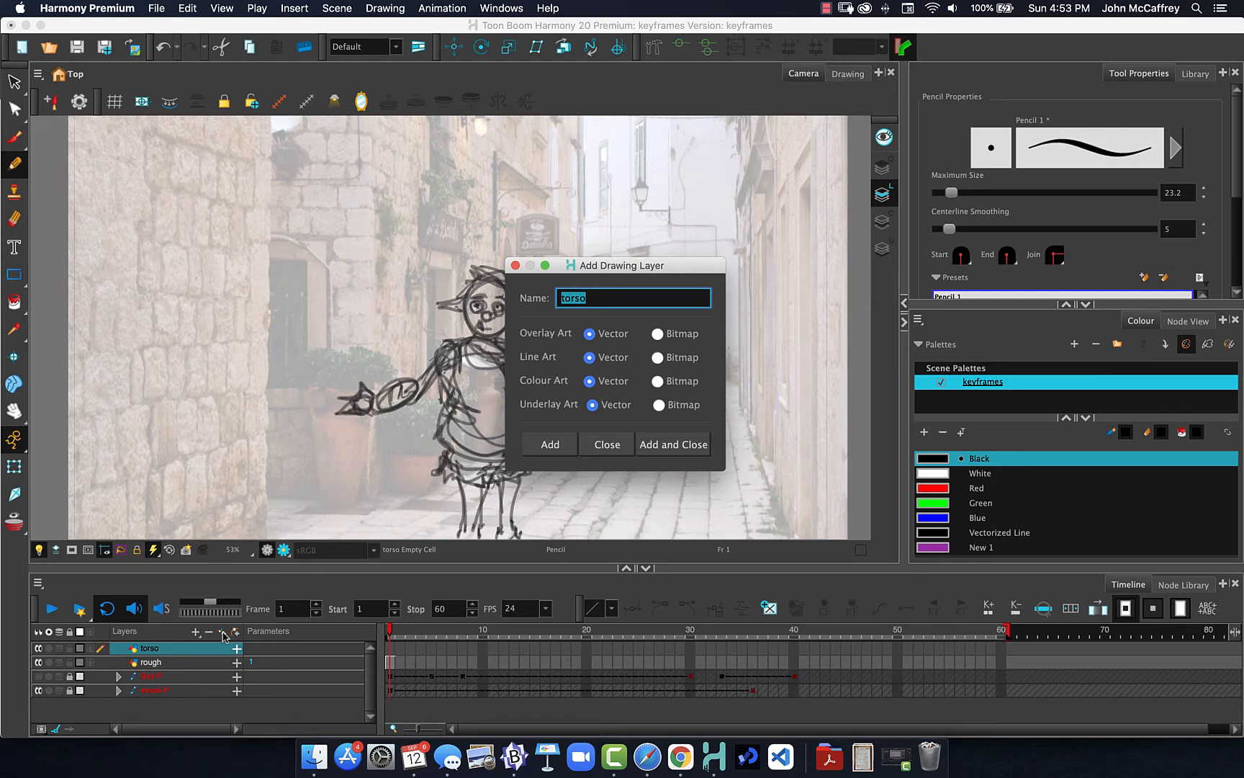
{"action": "type", "text": "head"}
{"action": "key", "text": "Return"}
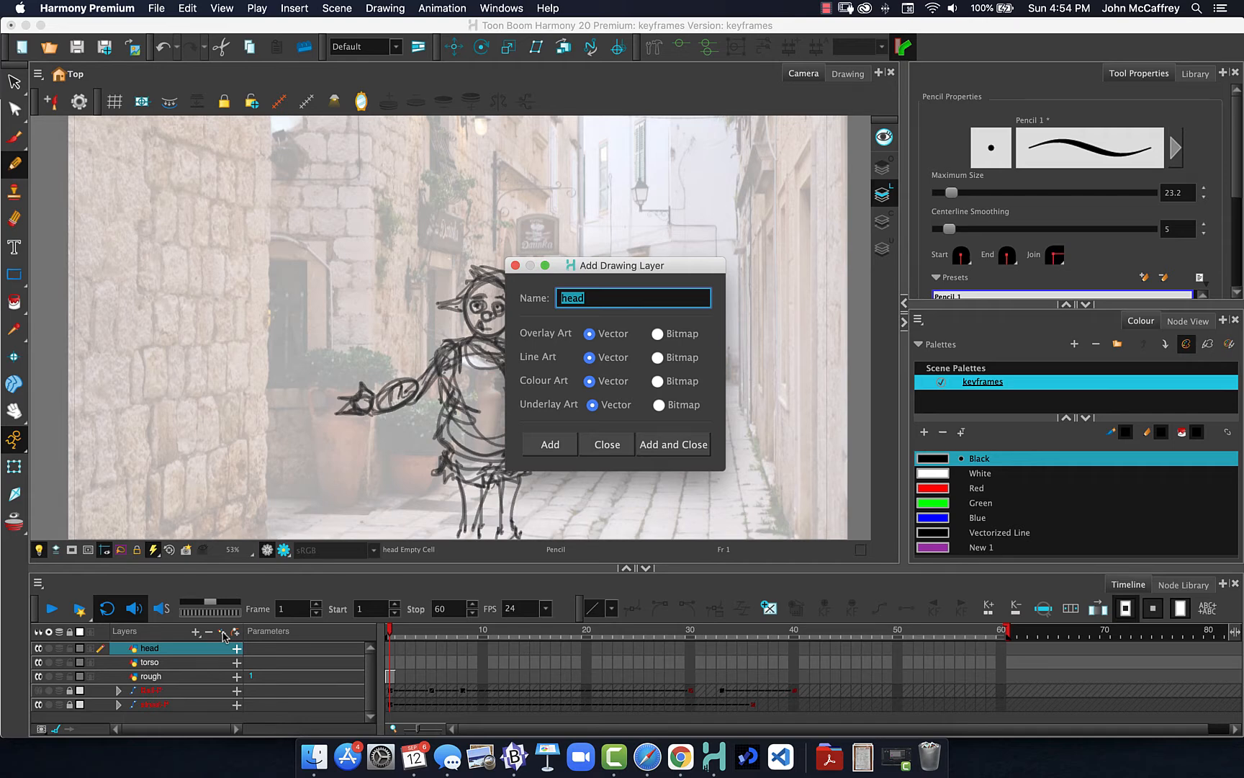
- Add three vector drawing layers named l_upper_arm, l_lower_arm and l_hand above the head layer
{"action": "type", "text": "l"}
{"action": "type", "text": "_upper_arm"}
{"action": "key", "text": "Return"}
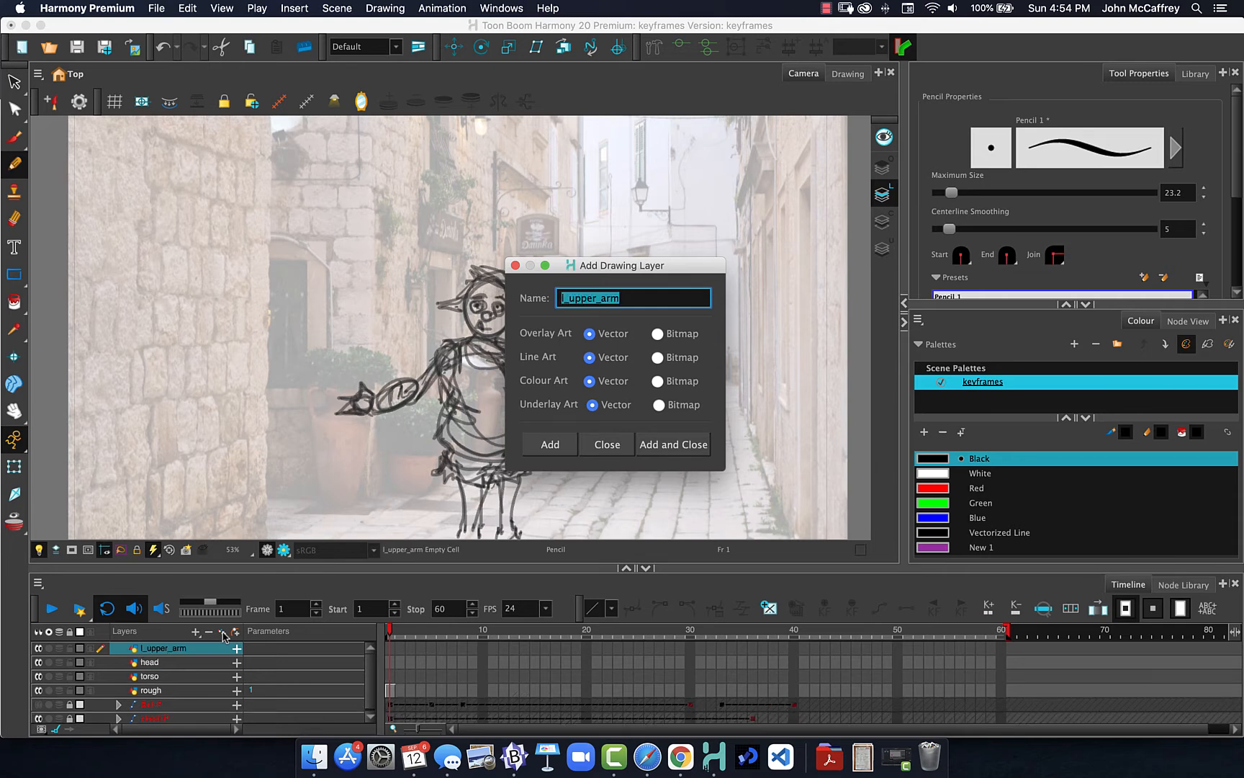
{"action": "type", "text": "l_lower_arm"}
{"action": "key", "text": "Return"}
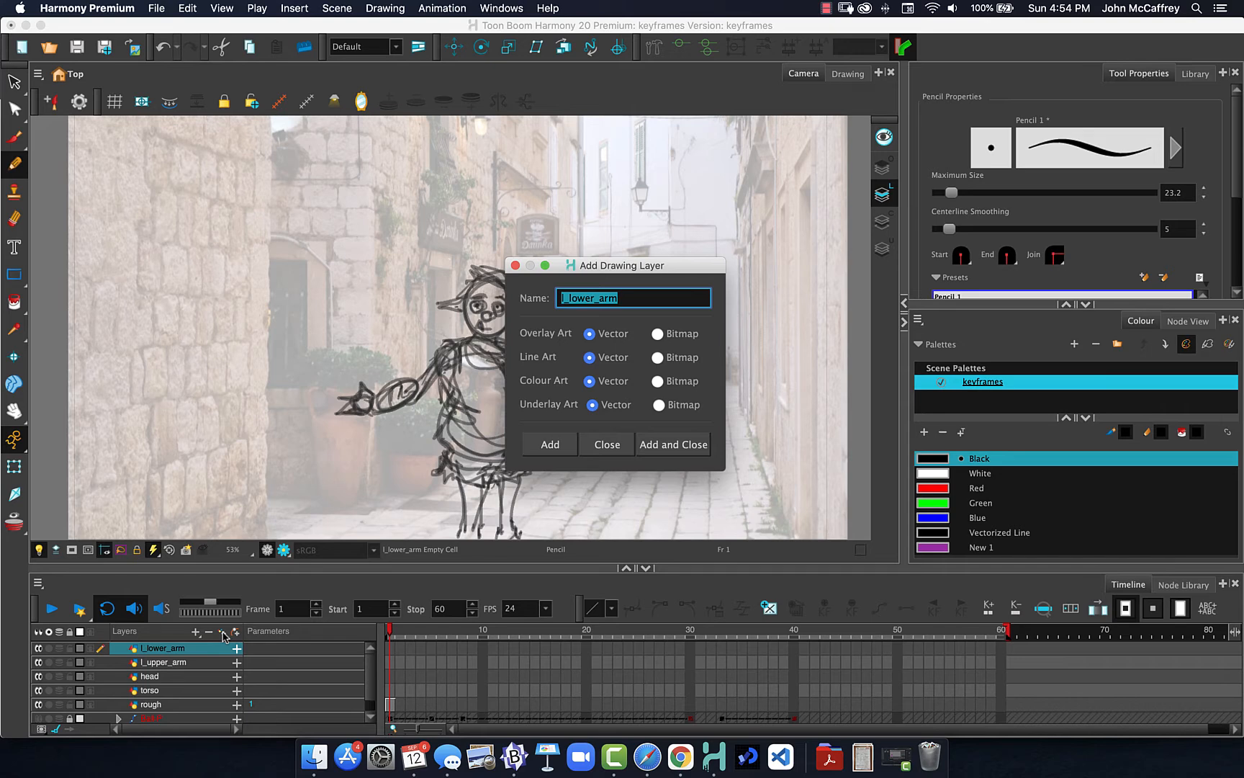
{"action": "type", "text": "l_hand"}
{"action": "key", "text": "Return"}
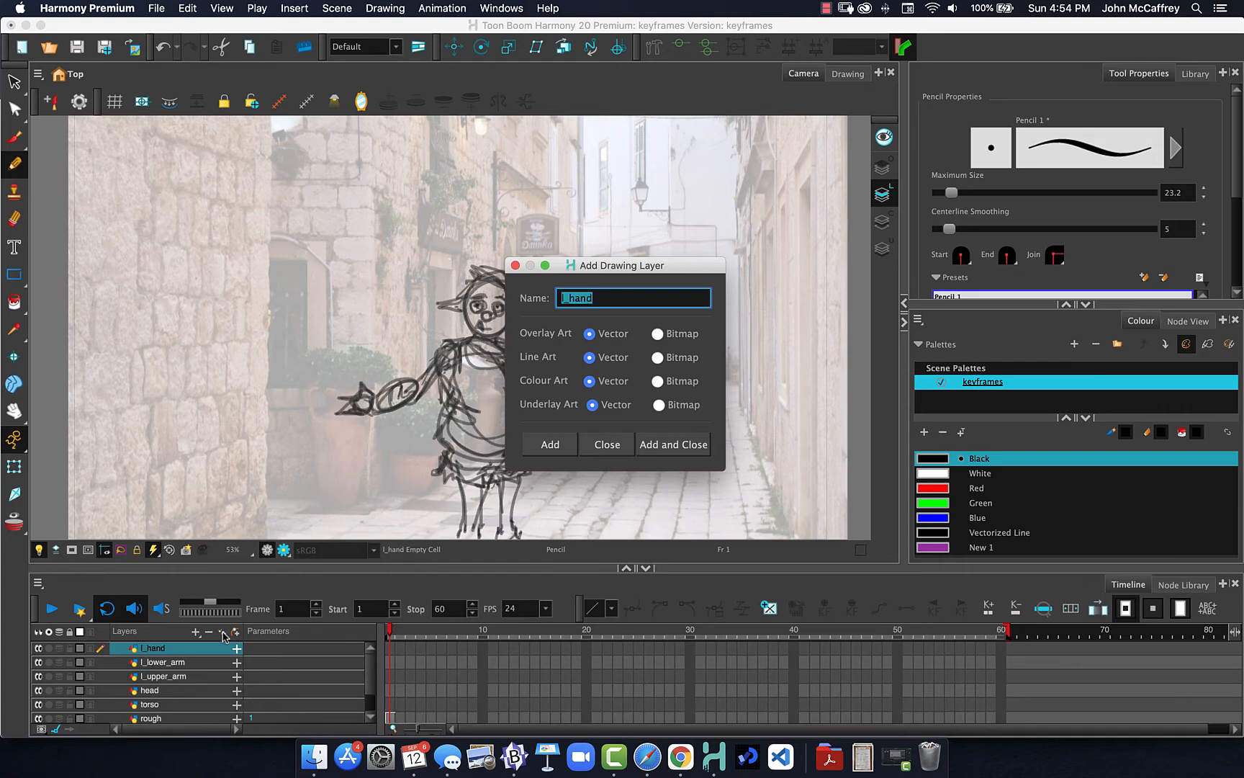
- Add three more vector drawing layers named r_upper_arm, r_lower_arm and r_hand, and finish adding layers
{"action": "type", "text": "r"}
{"action": "key", "text": "BackSpace"}
{"action": "type", "text": "r_upper_arm"}
{"action": "key", "text": "Return"}
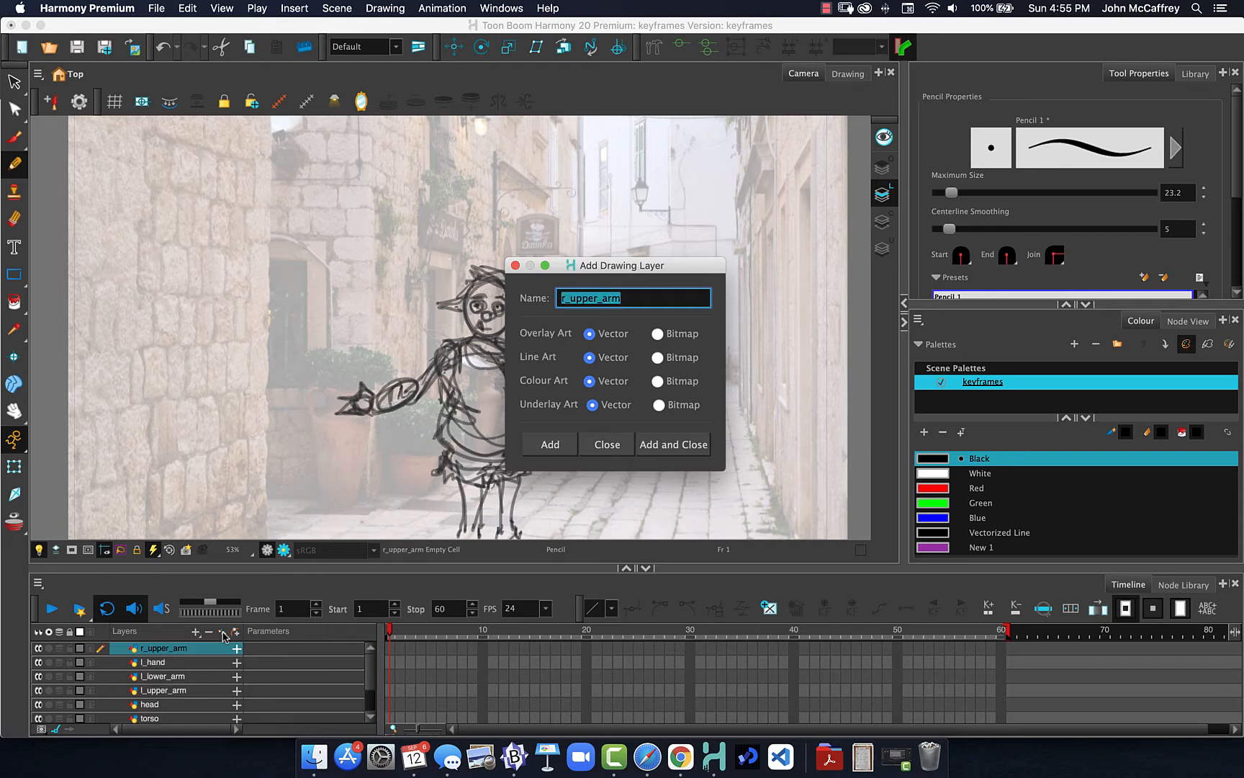
{"action": "type", "text": "r_lower_arm"}
{"action": "key", "text": "Return"}
{"action": "type", "text": "r"}
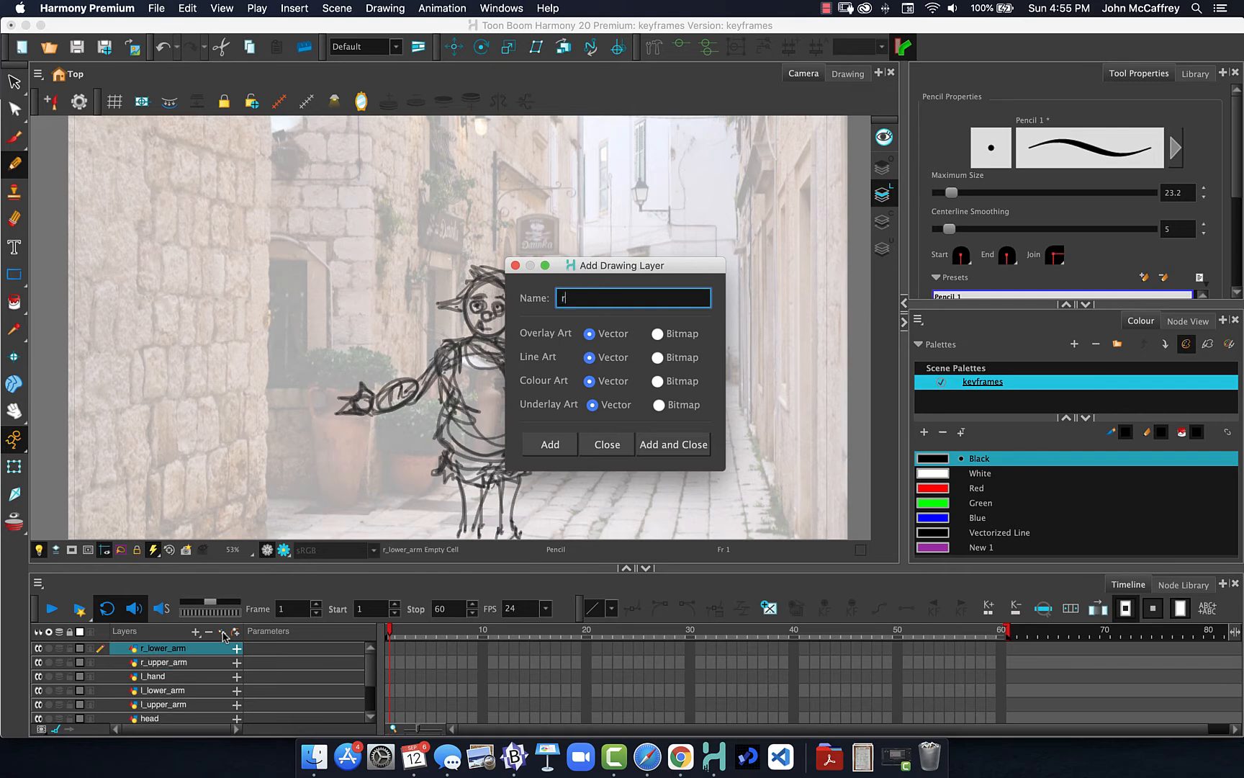
{"action": "type", "text": "_hand"}
{"action": "key", "text": "Return"}
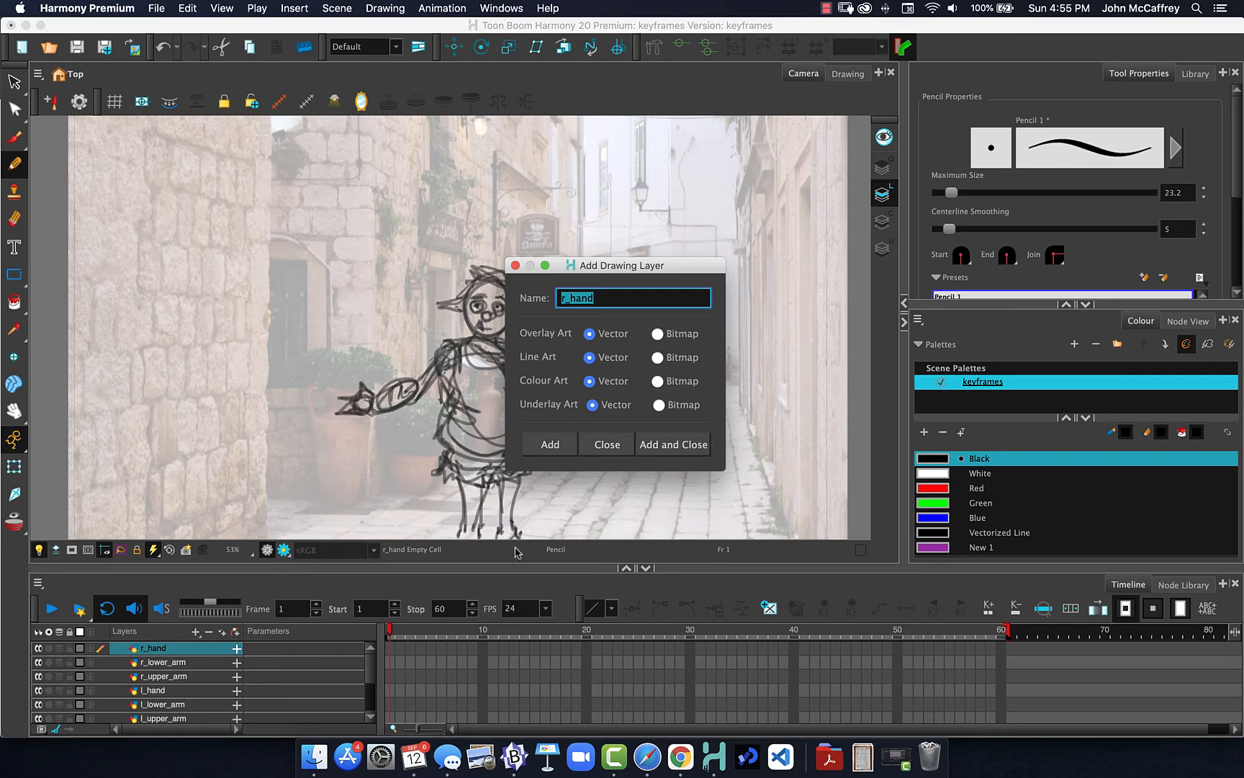
{"action": "left_click", "coordinate": [607, 445]}
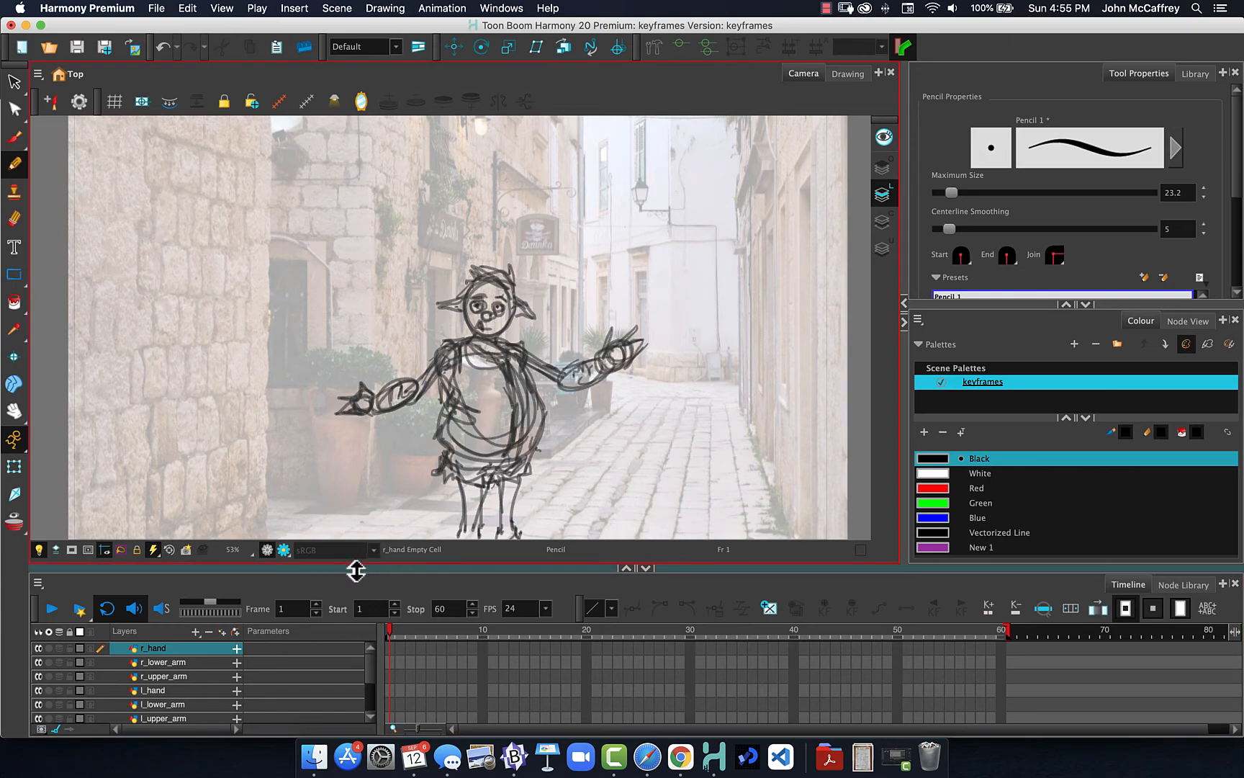
- Enlarge the timeline area to show all body part layers, and frame the whole character in the camera view
{"action": "left_click_drag", "start_coordinate": [356, 569], "coordinate": [357, 521]}
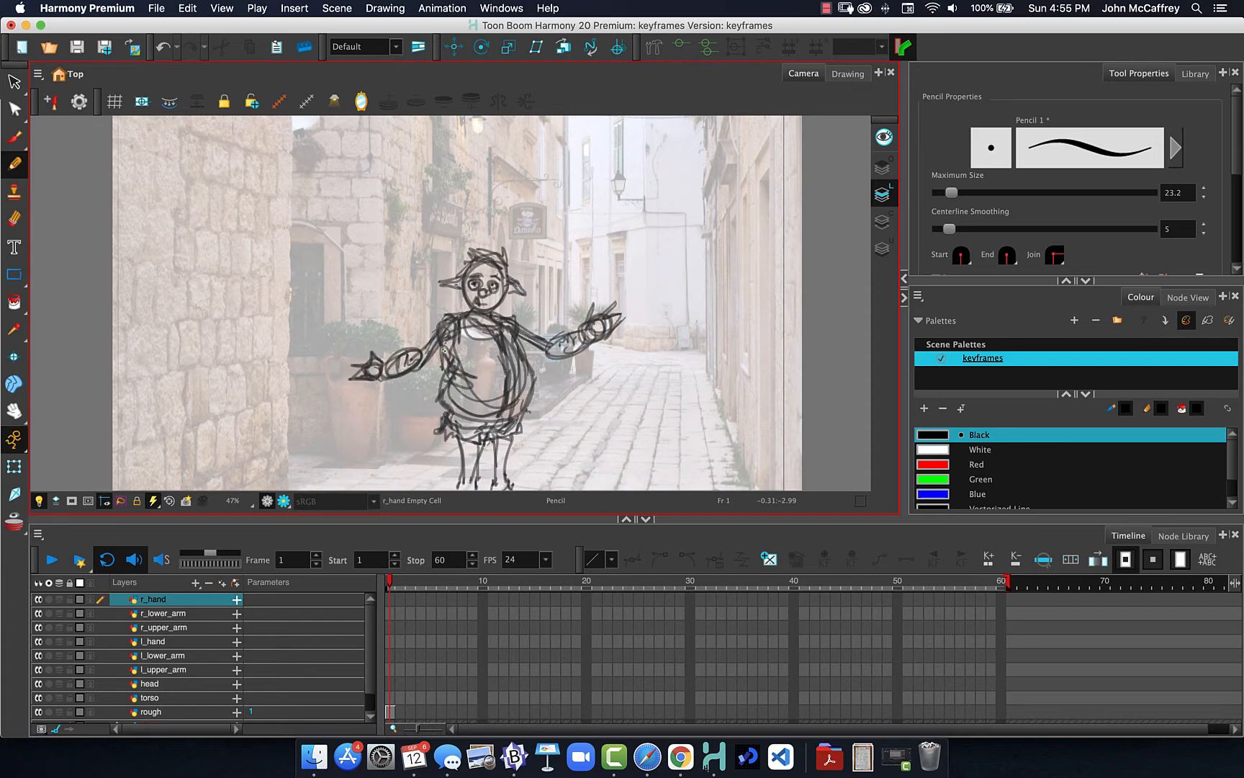
{"action": "scroll", "coordinate": [444, 303], "scroll_direction": "up", "scroll_amount": 2}
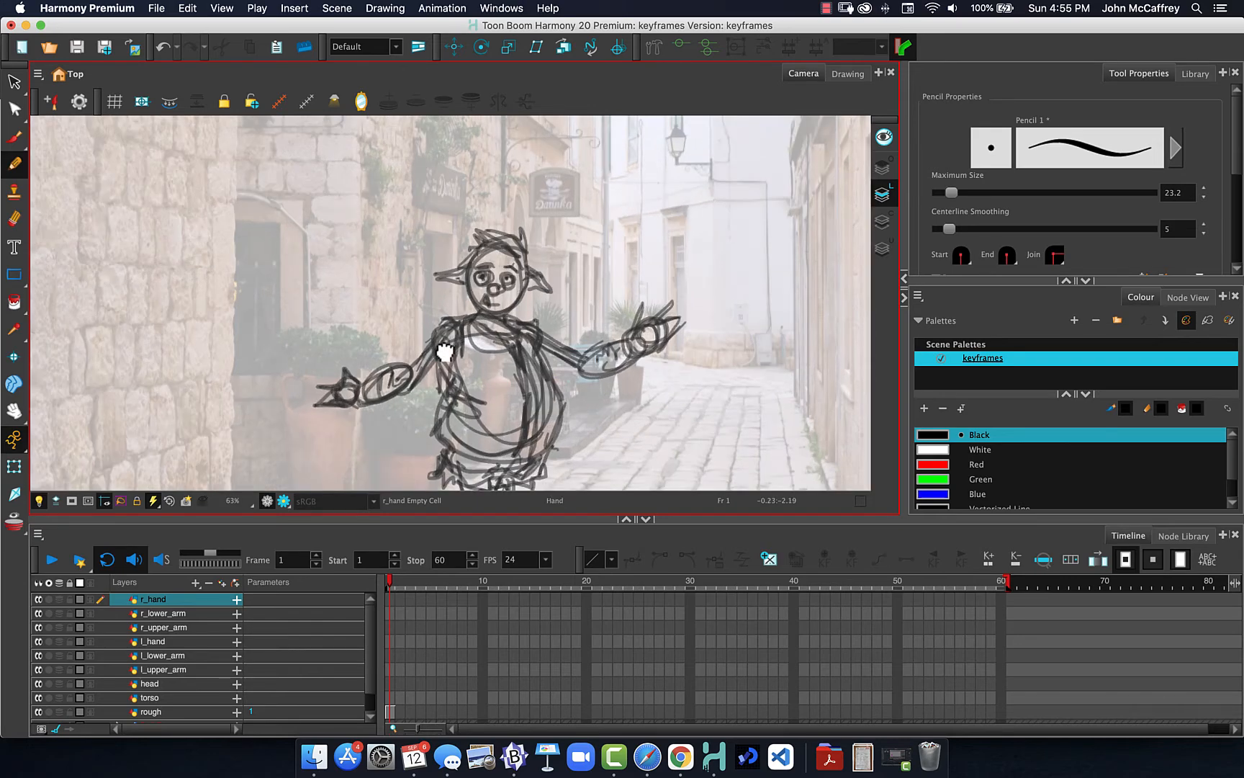
{"action": "mouse_move", "coordinate": [444, 351]}
{"action": "left_mouse_down"}
{"action": "mouse_move", "coordinate": [441, 279]}
{"action": "mouse_move", "coordinate": [445, 326]}
{"action": "mouse_move", "coordinate": [428, 271]}
{"action": "left_mouse_up"}
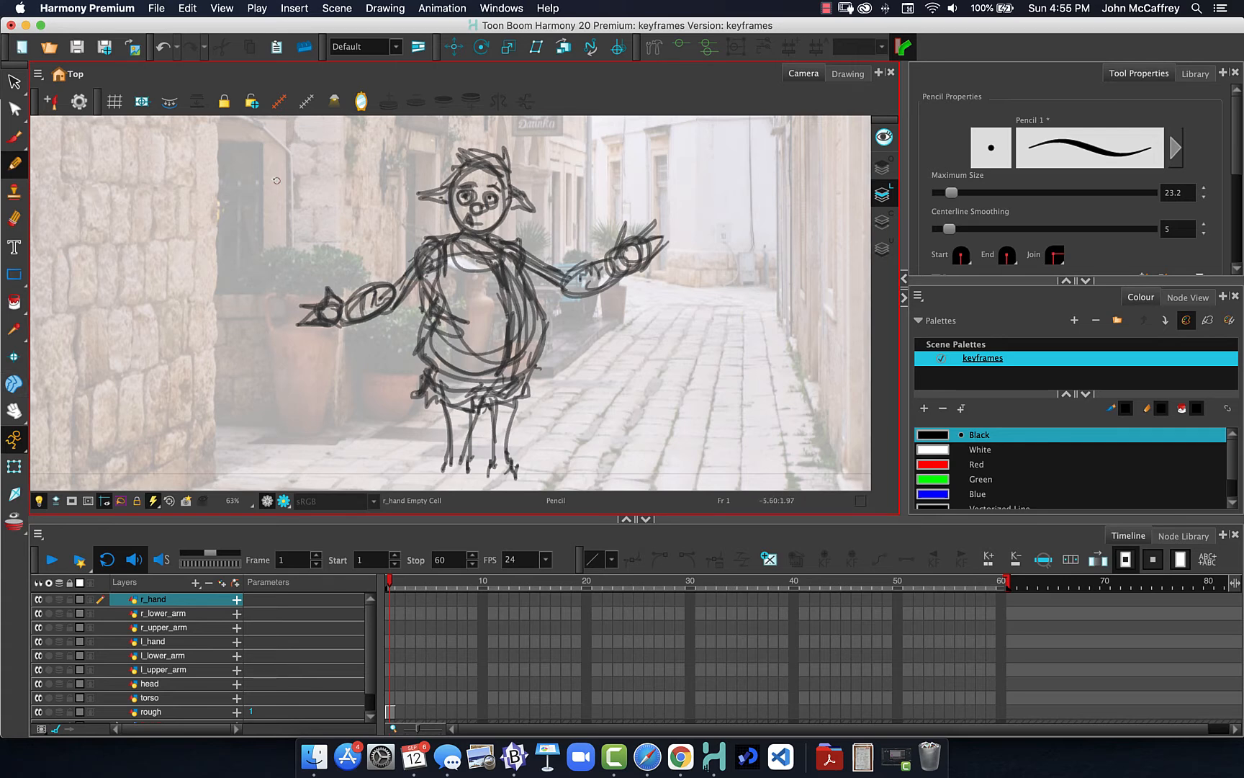
{"action": "left_click", "coordinate": [15, 81]}
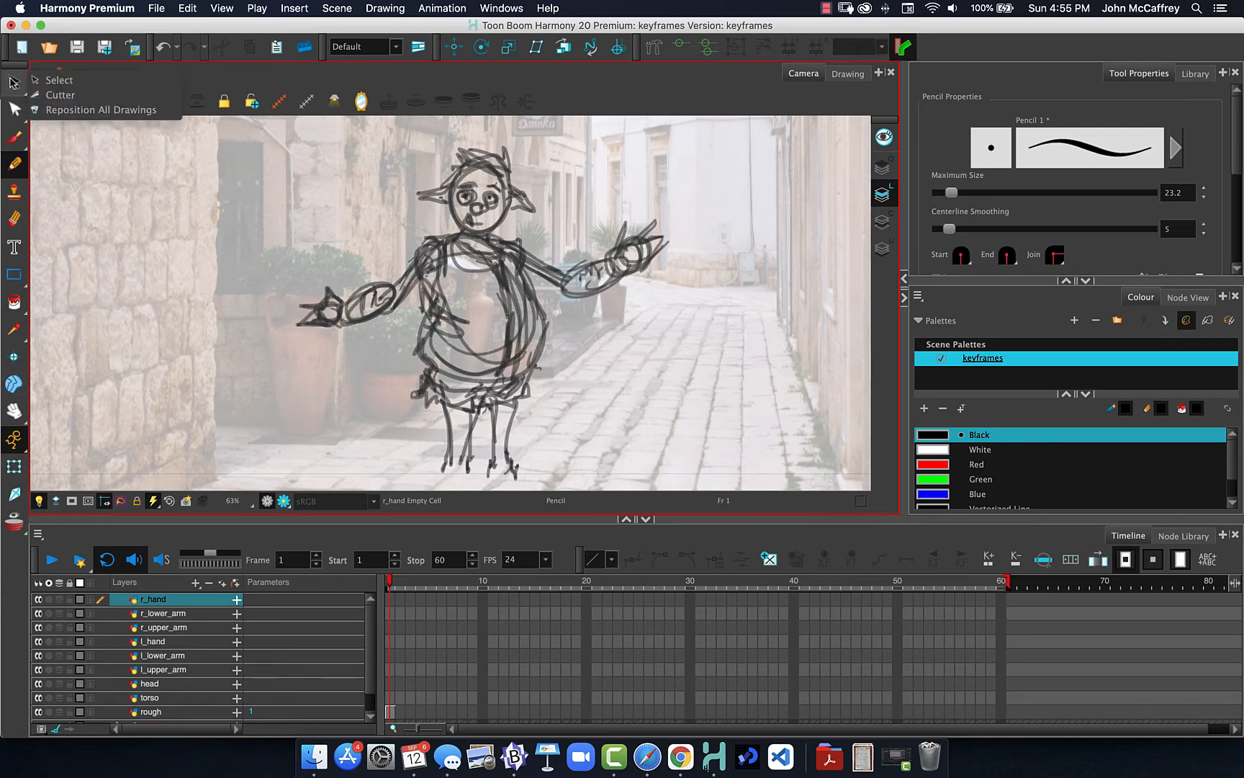
{"action": "left_click", "coordinate": [16, 132]}
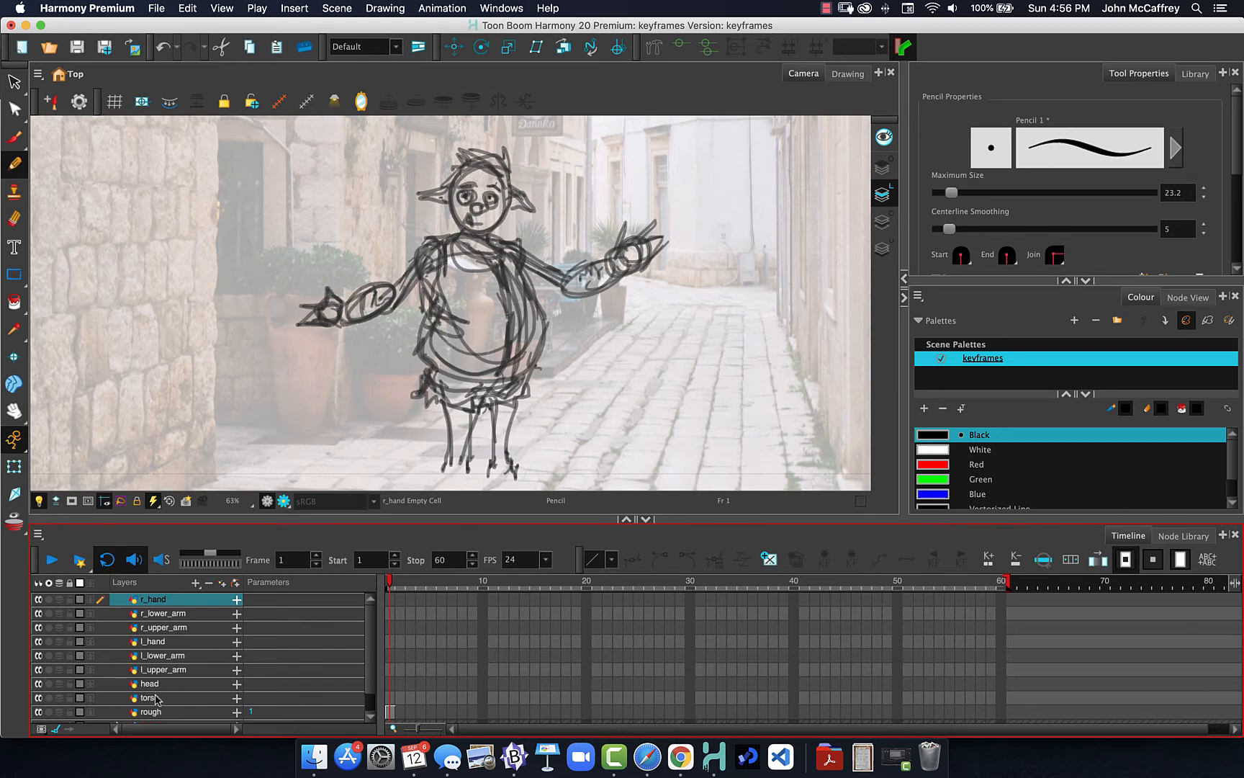
- On the torso layer, trace the neck, collar, shoulders and upper side of the vest over the rough sketch with the Pencil
{"action": "left_click", "coordinate": [157, 699]}
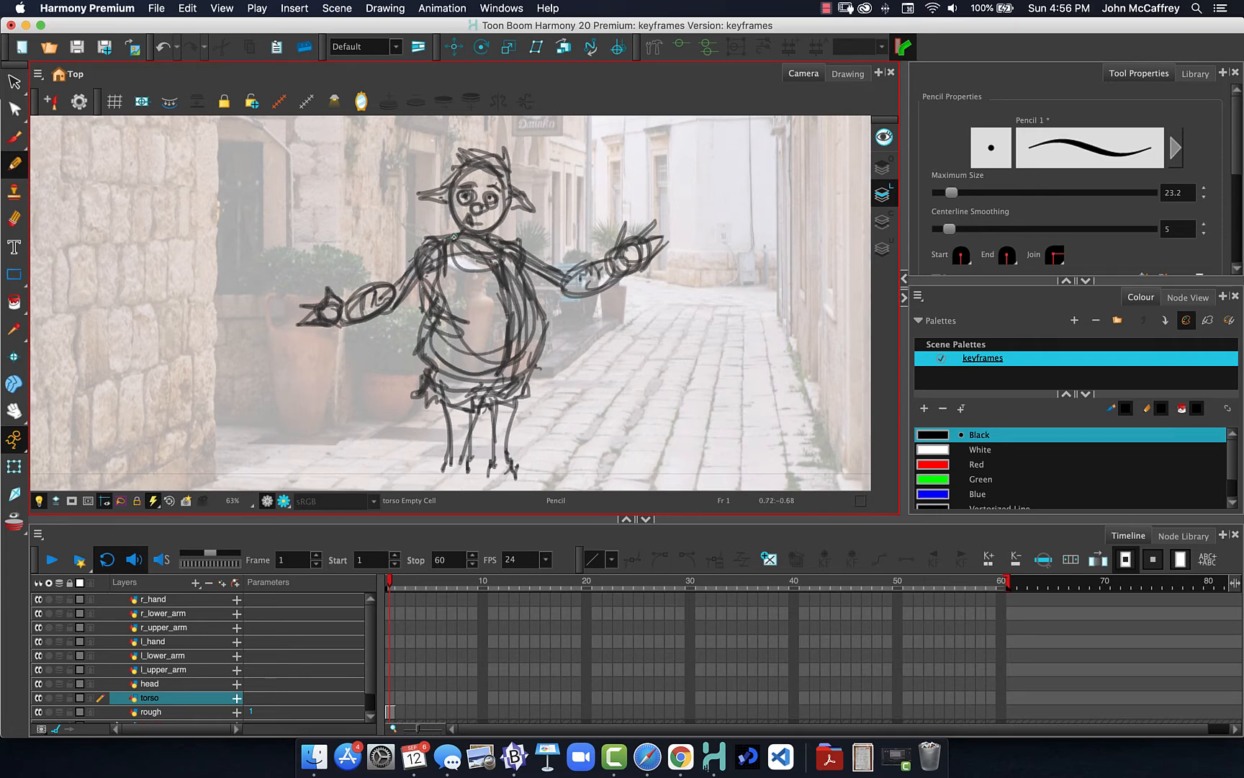
{"action": "left_click", "coordinate": [426, 245]}
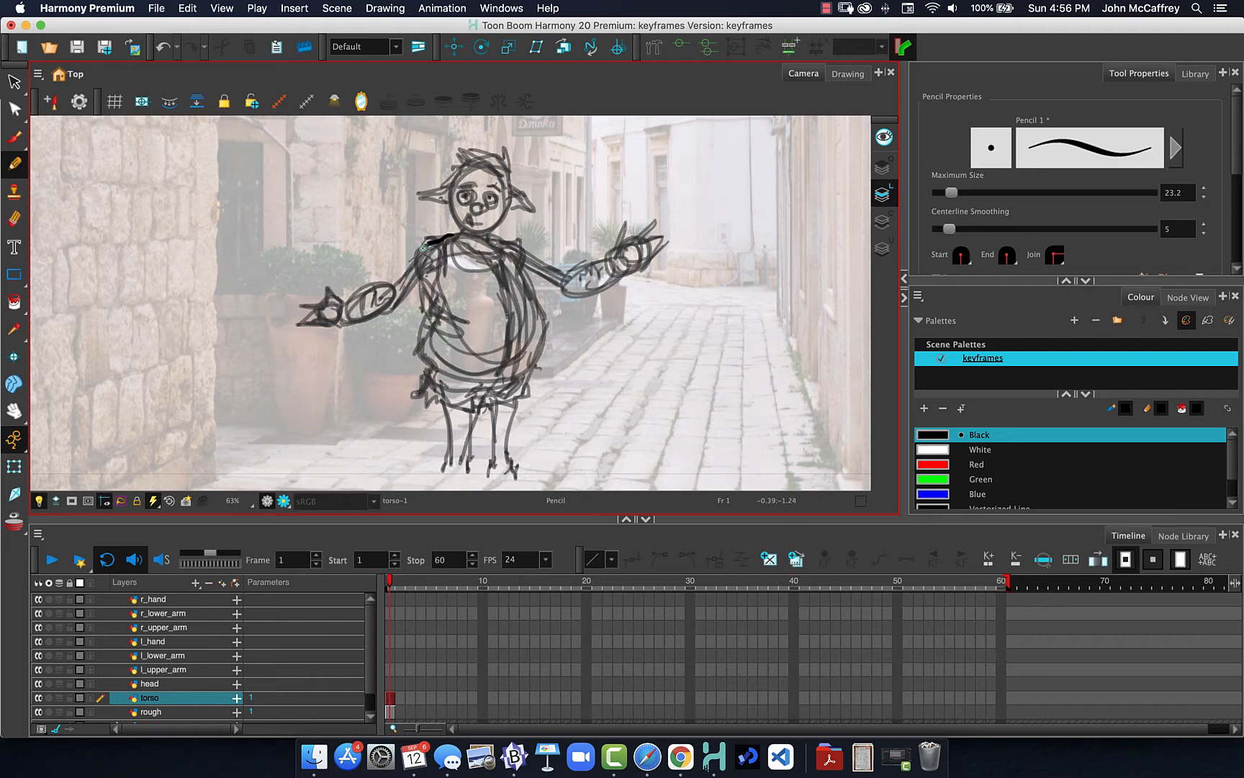
{"action": "left_click_drag", "start_coordinate": [423, 247], "coordinate": [423, 276]}
{"action": "left_click_drag", "start_coordinate": [453, 238], "coordinate": [507, 280]}
{"action": "left_click_drag", "start_coordinate": [488, 240], "coordinate": [487, 220]}
{"action": "left_click_drag", "start_coordinate": [520, 241], "coordinate": [523, 272]}
{"action": "mouse_move", "coordinate": [424, 283]}
{"action": "left_mouse_down"}
{"action": "mouse_move", "coordinate": [450, 309]}
{"action": "mouse_move", "coordinate": [423, 335]}
{"action": "left_mouse_up"}
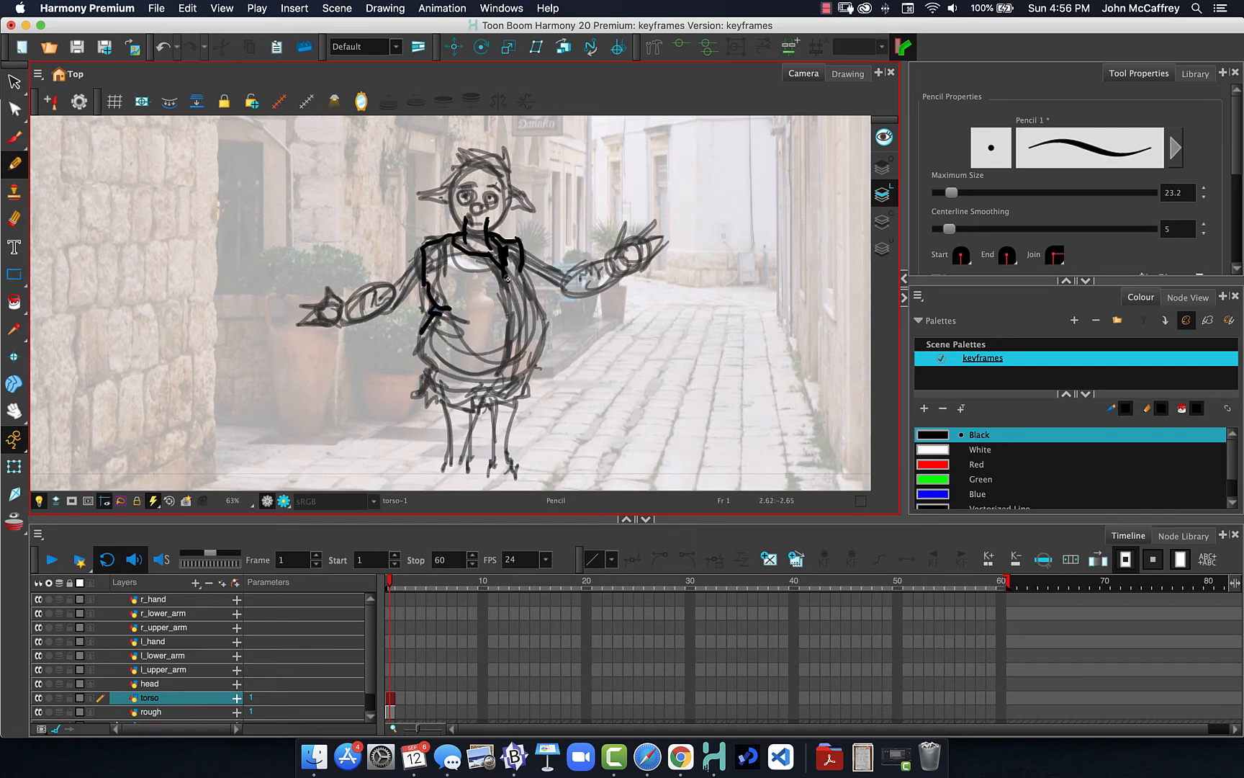
- Draw the vest's front opening, bottom hem and remaining side on the torso layer
{"action": "left_click_drag", "start_coordinate": [507, 278], "coordinate": [503, 373]}
{"action": "left_click_drag", "start_coordinate": [533, 368], "coordinate": [542, 359]}
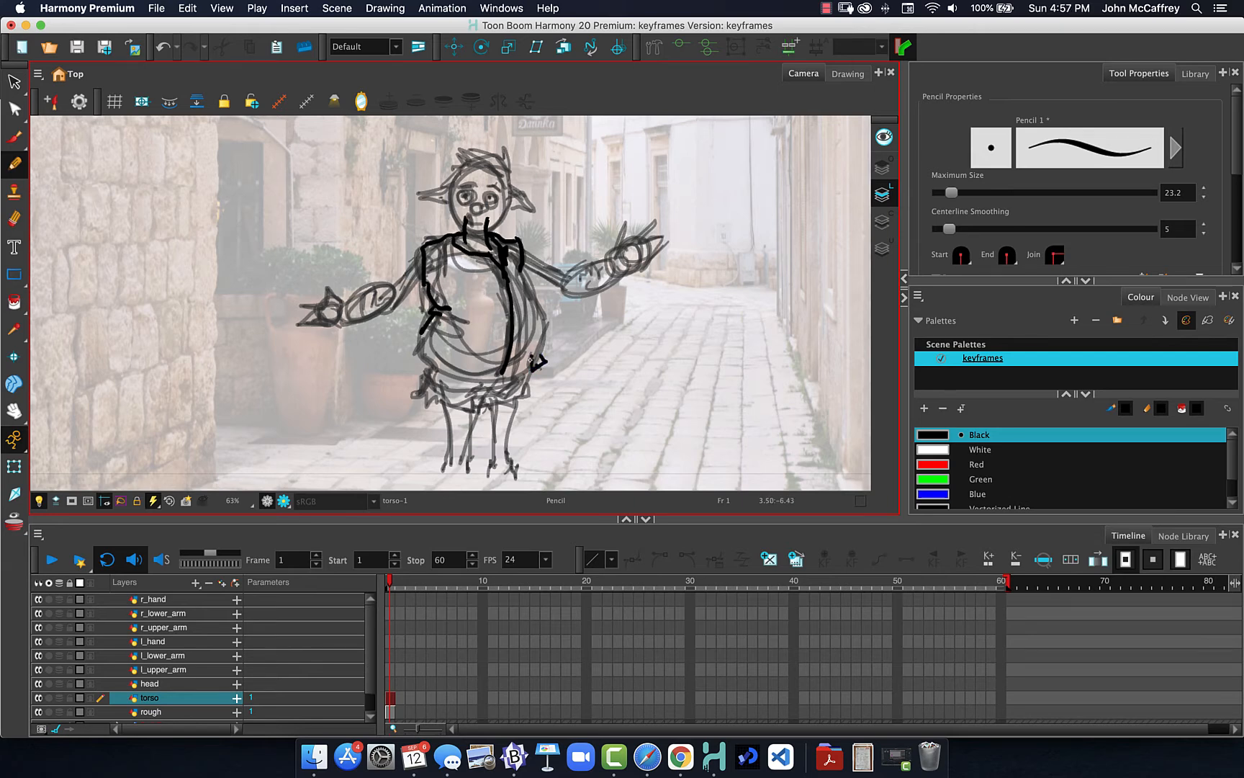
{"action": "mouse_move", "coordinate": [537, 366]}
{"action": "left_mouse_down"}
{"action": "mouse_move", "coordinate": [442, 373]}
{"action": "mouse_move", "coordinate": [415, 356]}
{"action": "mouse_move", "coordinate": [424, 331]}
{"action": "left_mouse_up"}
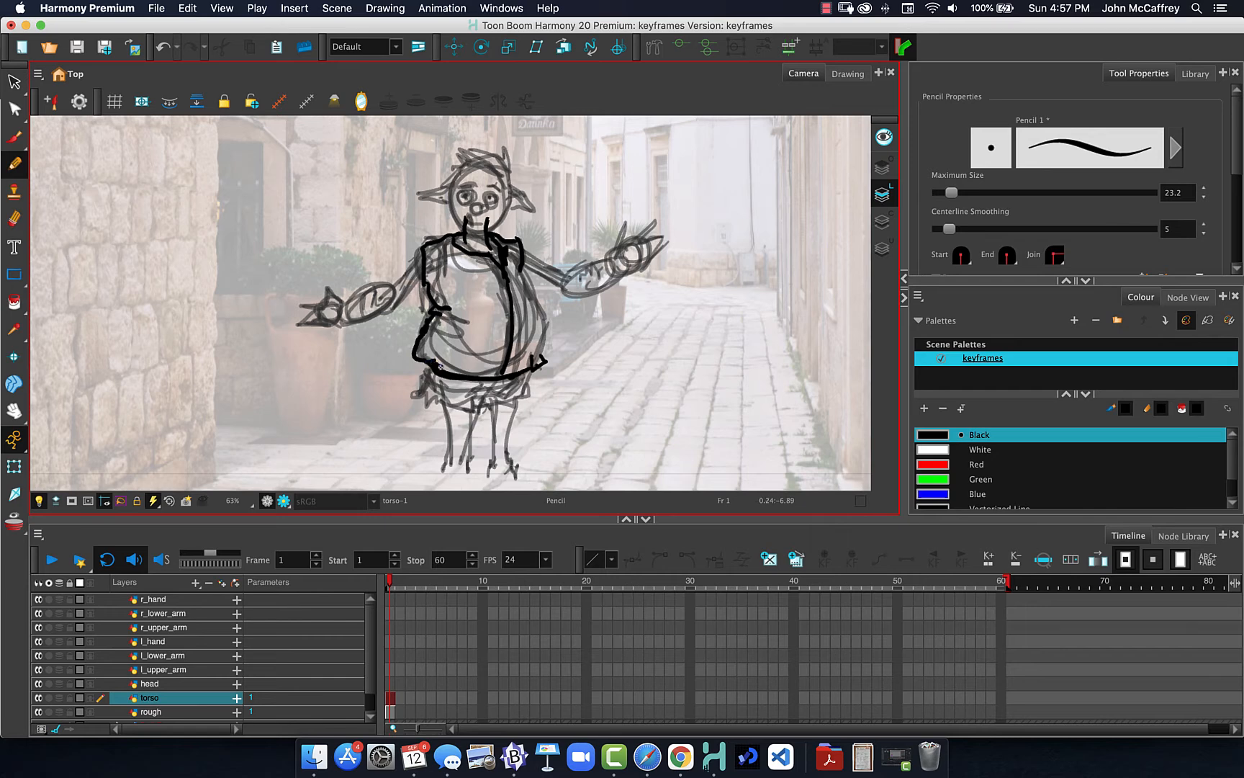
{"action": "mouse_move", "coordinate": [437, 364]}
{"action": "left_mouse_down"}
{"action": "mouse_move", "coordinate": [537, 359]}
{"action": "mouse_move", "coordinate": [519, 375]}
{"action": "mouse_move", "coordinate": [538, 360]}
{"action": "mouse_move", "coordinate": [546, 321]}
{"action": "mouse_move", "coordinate": [520, 266]}
{"action": "left_mouse_up"}
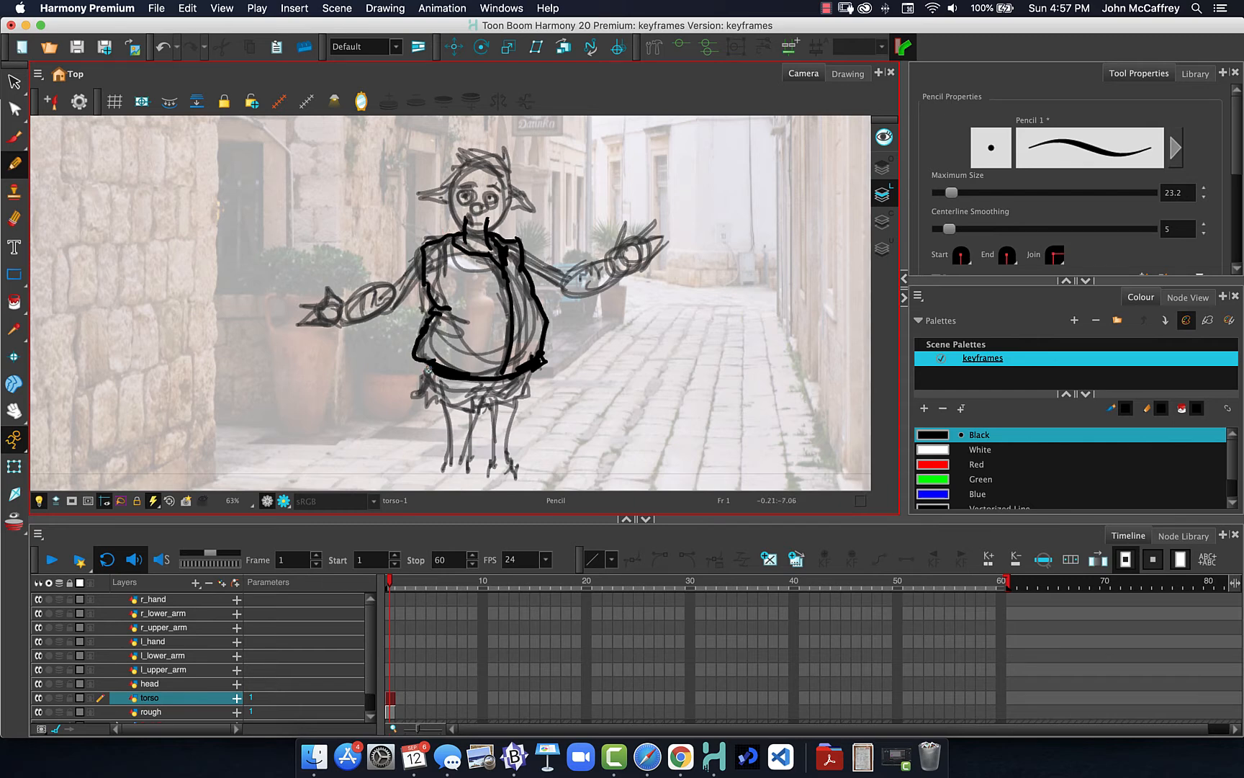
- Draw the shorts and both legs below the vest on the torso layer
{"action": "left_click_drag", "start_coordinate": [429, 381], "coordinate": [420, 400]}
{"action": "mouse_move", "coordinate": [498, 397]}
{"action": "left_mouse_down"}
{"action": "mouse_move", "coordinate": [486, 413]}
{"action": "mouse_move", "coordinate": [427, 400]}
{"action": "left_mouse_up"}
{"action": "mouse_move", "coordinate": [507, 399]}
{"action": "left_mouse_down"}
{"action": "mouse_move", "coordinate": [499, 409]}
{"action": "mouse_move", "coordinate": [525, 395]}
{"action": "left_mouse_up"}
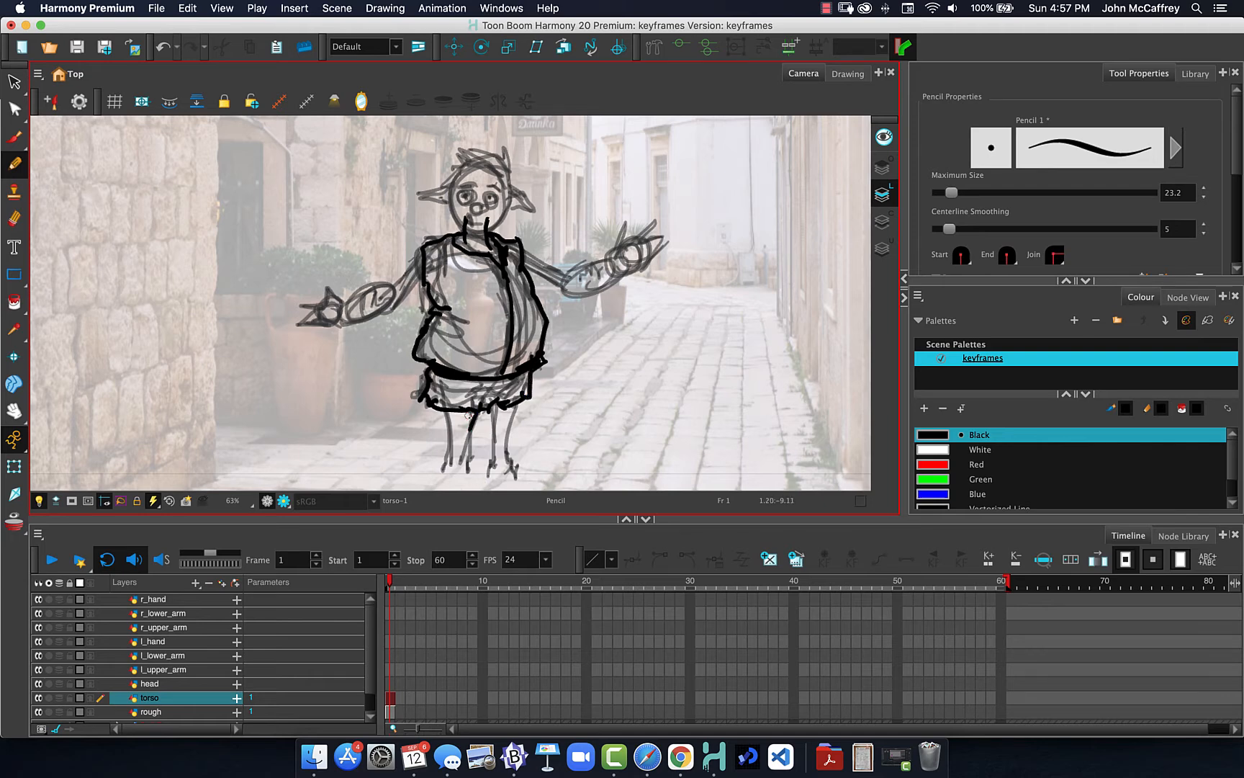
{"action": "mouse_move", "coordinate": [470, 414]}
{"action": "left_mouse_down"}
{"action": "mouse_move", "coordinate": [469, 469]}
{"action": "mouse_move", "coordinate": [451, 475]}
{"action": "left_mouse_up"}
{"action": "left_click_drag", "start_coordinate": [444, 415], "coordinate": [438, 496]}
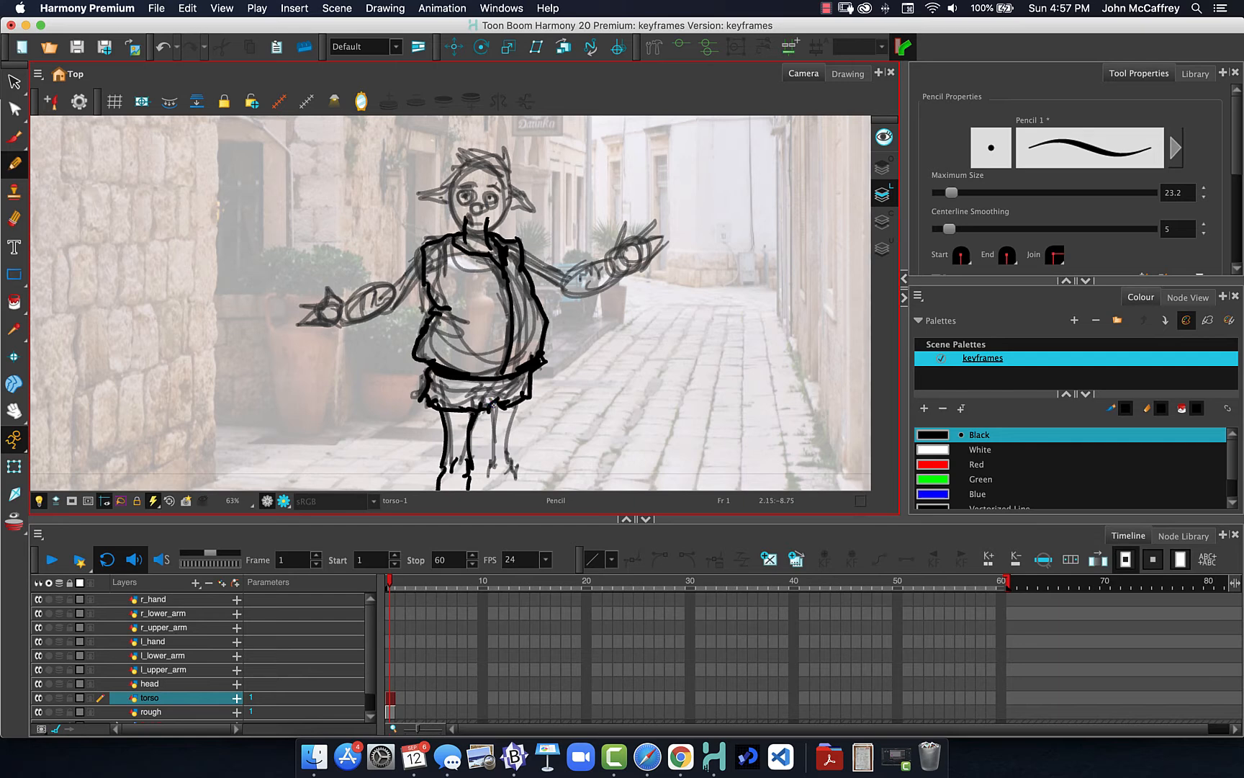
{"action": "mouse_move", "coordinate": [489, 407]}
{"action": "left_mouse_down"}
{"action": "mouse_move", "coordinate": [484, 487]}
{"action": "mouse_move", "coordinate": [506, 476]}
{"action": "mouse_move", "coordinate": [513, 494]}
{"action": "mouse_move", "coordinate": [509, 411]}
{"action": "left_mouse_up"}
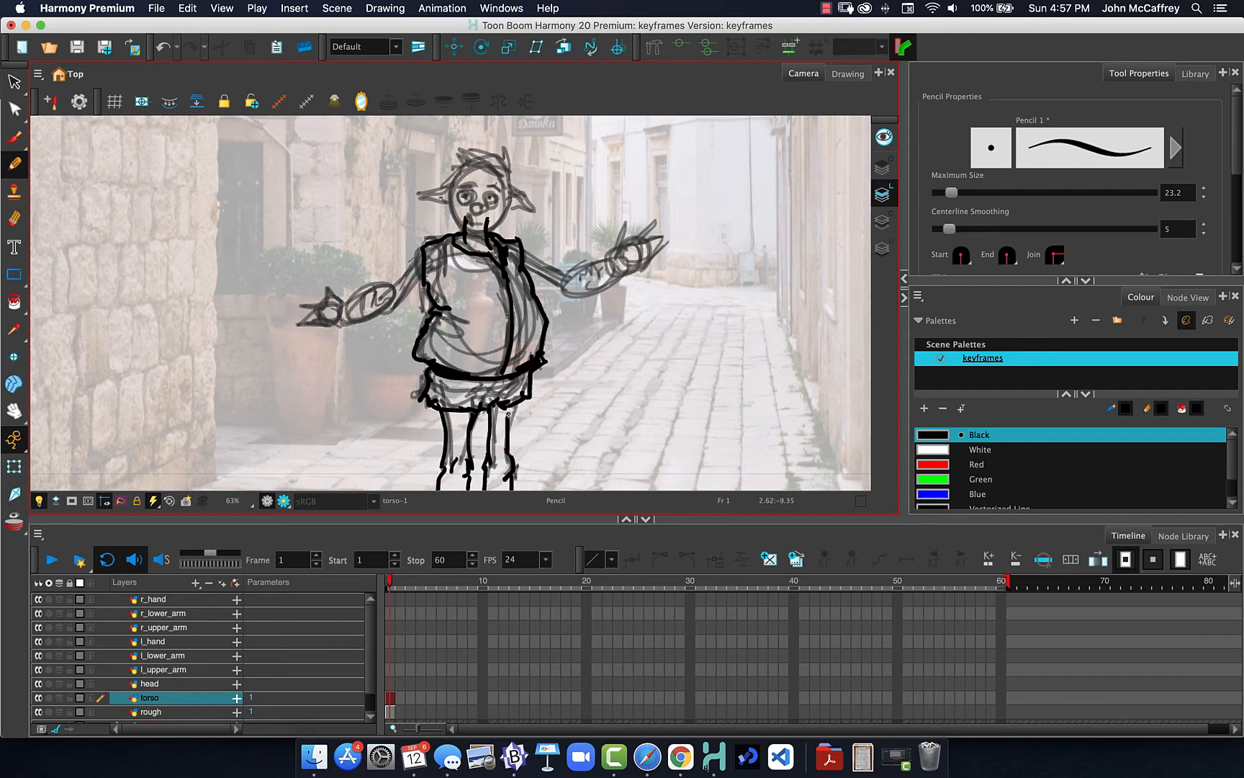
{"action": "mouse_move", "coordinate": [440, 470]}
{"action": "left_mouse_down"}
{"action": "mouse_move", "coordinate": [442, 492]}
{"action": "mouse_move", "coordinate": [489, 486]}
{"action": "left_mouse_up"}
- On the head layer, trace the eyes, eyebrows and nose of the rough sketch in black pencil
{"action": "left_click", "coordinate": [159, 687]}
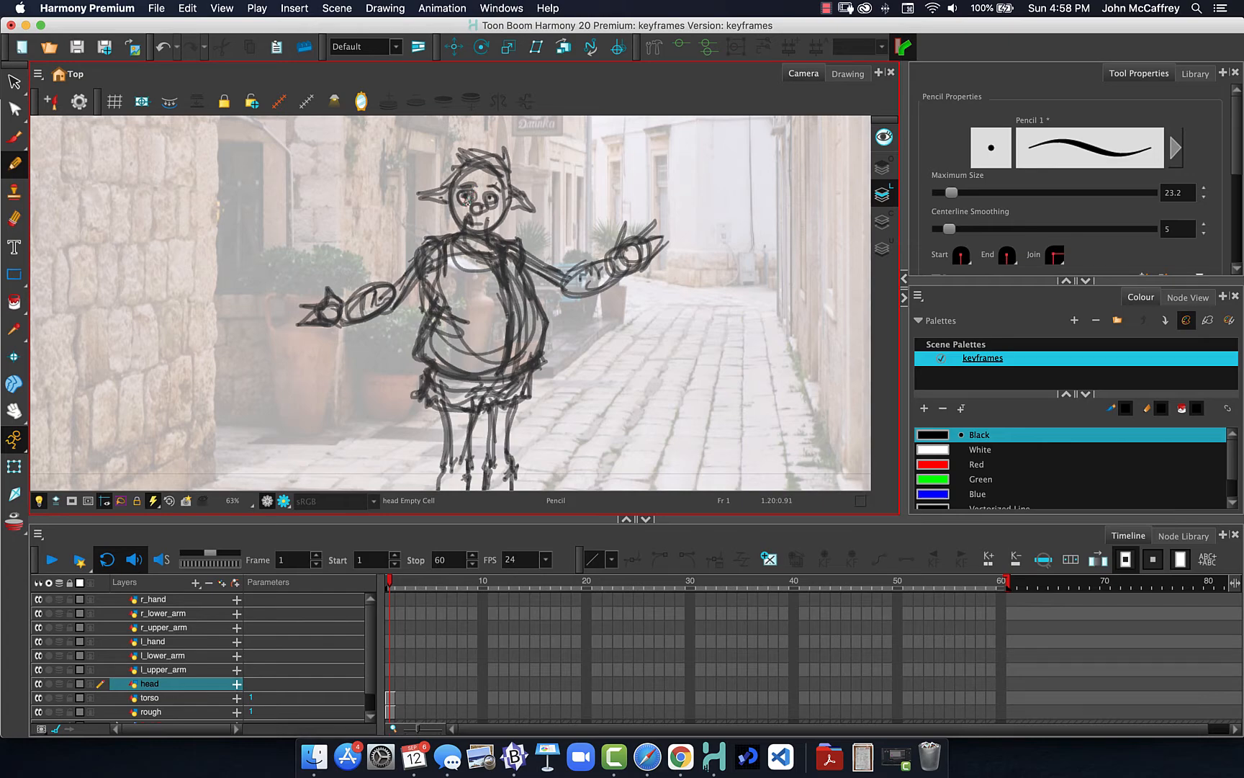
{"action": "key", "text": "2"}
{"action": "key", "text": "2"}
{"action": "key", "text": "space"}
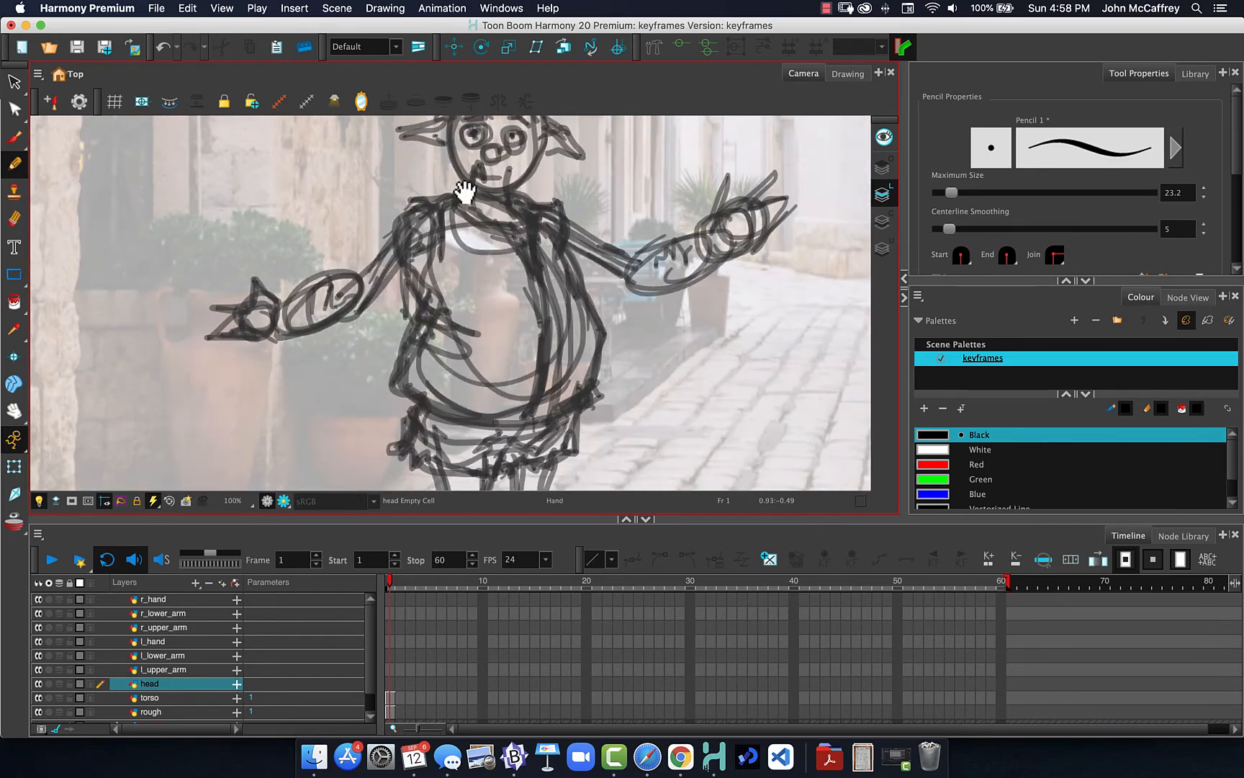
{"action": "left_click_drag", "start_coordinate": [466, 190], "coordinate": [466, 274]}
{"action": "key", "text": "2"}
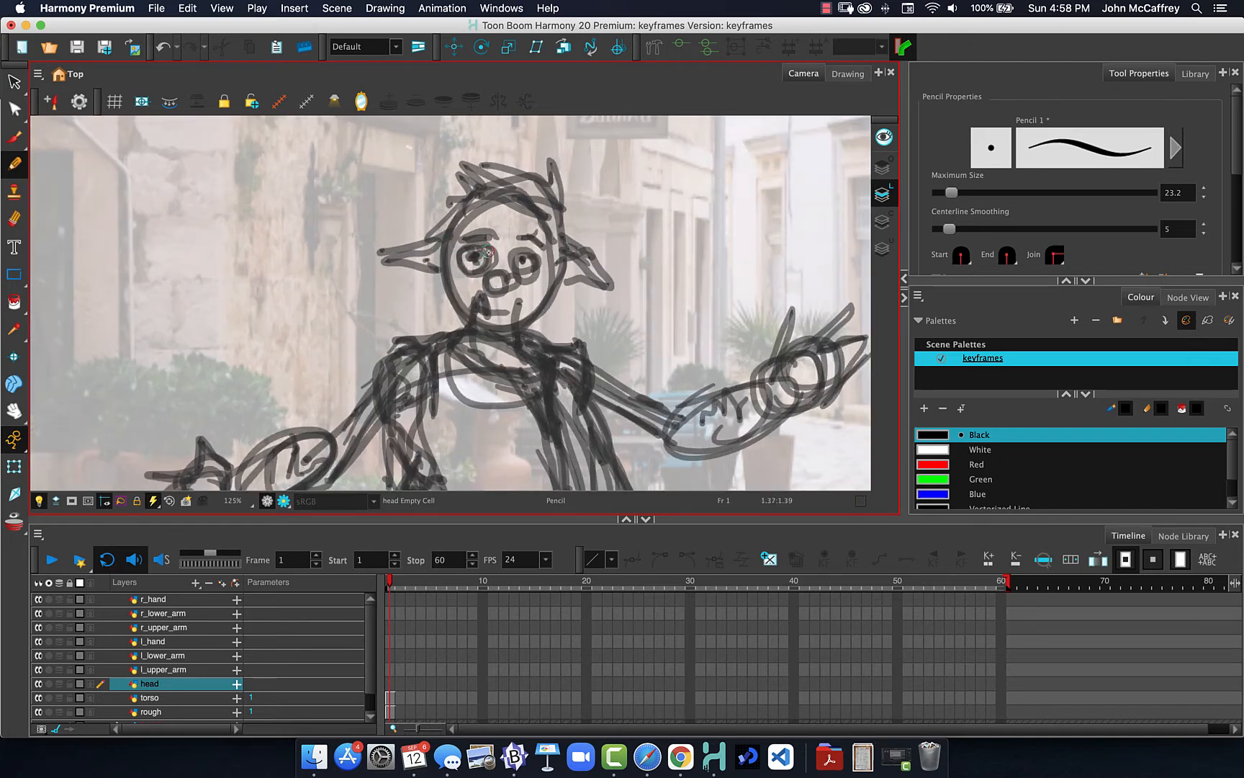
{"action": "mouse_move", "coordinate": [490, 249]}
{"action": "left_mouse_down"}
{"action": "mouse_move", "coordinate": [458, 254]}
{"action": "mouse_move", "coordinate": [519, 253]}
{"action": "mouse_move", "coordinate": [538, 262]}
{"action": "mouse_move", "coordinate": [528, 274]}
{"action": "mouse_move", "coordinate": [508, 261]}
{"action": "mouse_move", "coordinate": [514, 271]}
{"action": "mouse_move", "coordinate": [517, 245]}
{"action": "mouse_move", "coordinate": [541, 259]}
{"action": "mouse_move", "coordinate": [522, 234]}
{"action": "mouse_move", "coordinate": [540, 248]}
{"action": "mouse_move", "coordinate": [499, 232]}
{"action": "mouse_move", "coordinate": [464, 236]}
{"action": "mouse_move", "coordinate": [497, 242]}
{"action": "mouse_move", "coordinate": [479, 272]}
{"action": "mouse_move", "coordinate": [461, 268]}
{"action": "mouse_move", "coordinate": [496, 249]}
{"action": "left_mouse_up"}
{"action": "left_click", "coordinate": [523, 262]}
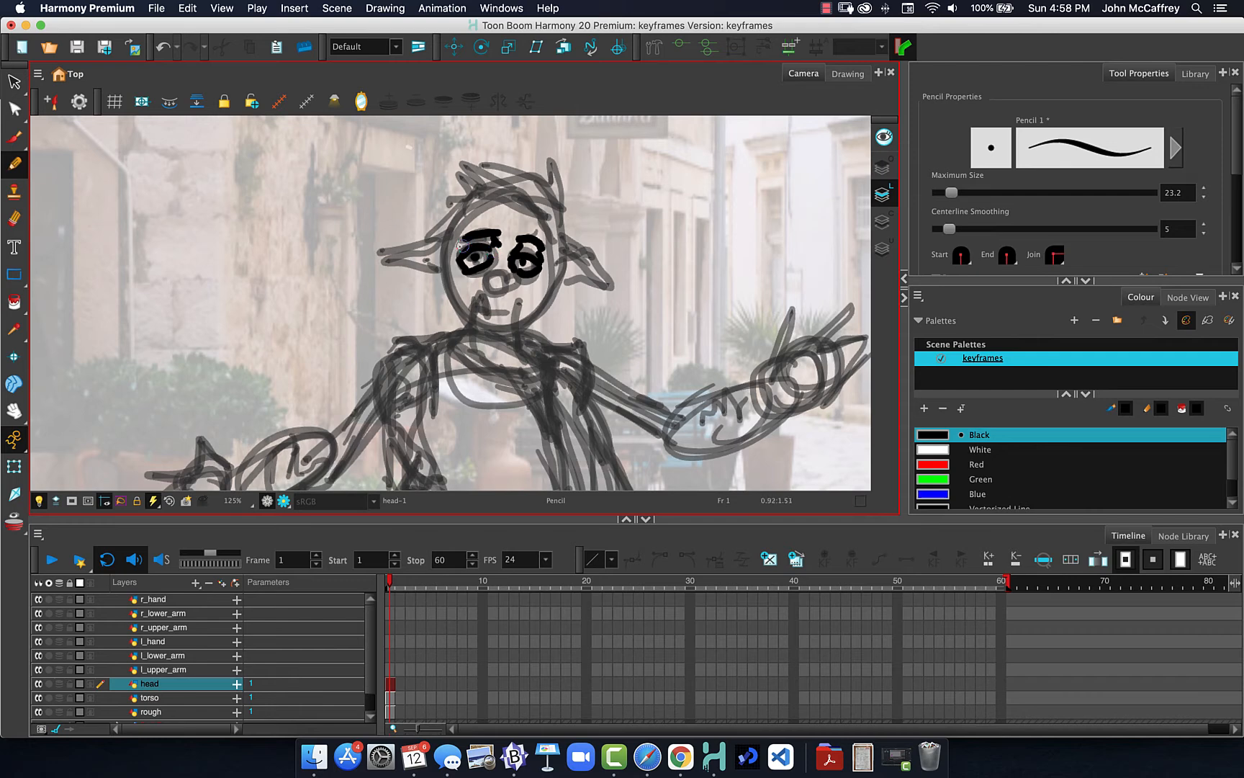
{"action": "left_click_drag", "start_coordinate": [483, 284], "coordinate": [507, 283]}
{"action": "left_click_drag", "start_coordinate": [500, 269], "coordinate": [505, 263]}
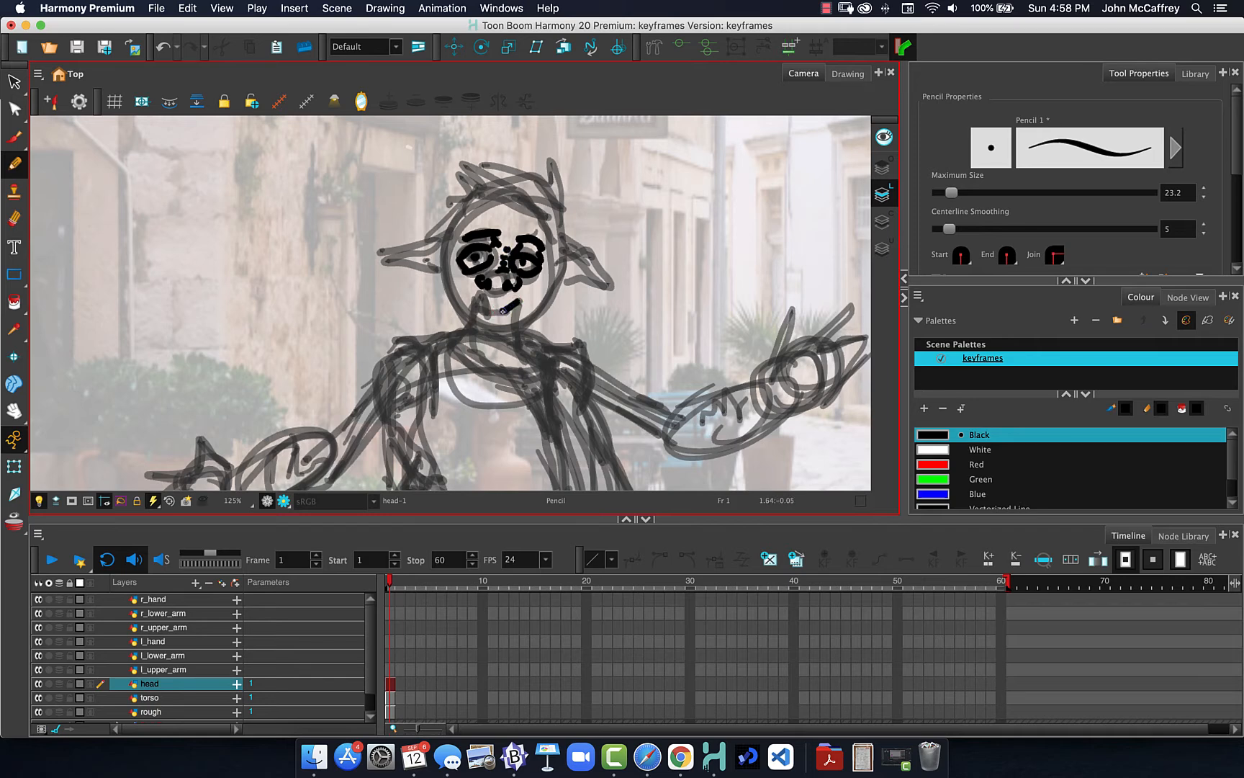
- Draw the mouth, face outline, pointed ears and spiky hair on the head layer
{"action": "mouse_move", "coordinate": [496, 312]}
{"action": "left_mouse_down"}
{"action": "mouse_move", "coordinate": [472, 317]}
{"action": "mouse_move", "coordinate": [493, 299]}
{"action": "mouse_move", "coordinate": [530, 310]}
{"action": "left_mouse_up"}
{"action": "mouse_move", "coordinate": [442, 233]}
{"action": "left_mouse_down"}
{"action": "mouse_move", "coordinate": [451, 306]}
{"action": "mouse_move", "coordinate": [498, 343]}
{"action": "mouse_move", "coordinate": [484, 344]}
{"action": "mouse_move", "coordinate": [467, 333]}
{"action": "mouse_move", "coordinate": [518, 346]}
{"action": "mouse_move", "coordinate": [561, 259]}
{"action": "left_mouse_up"}
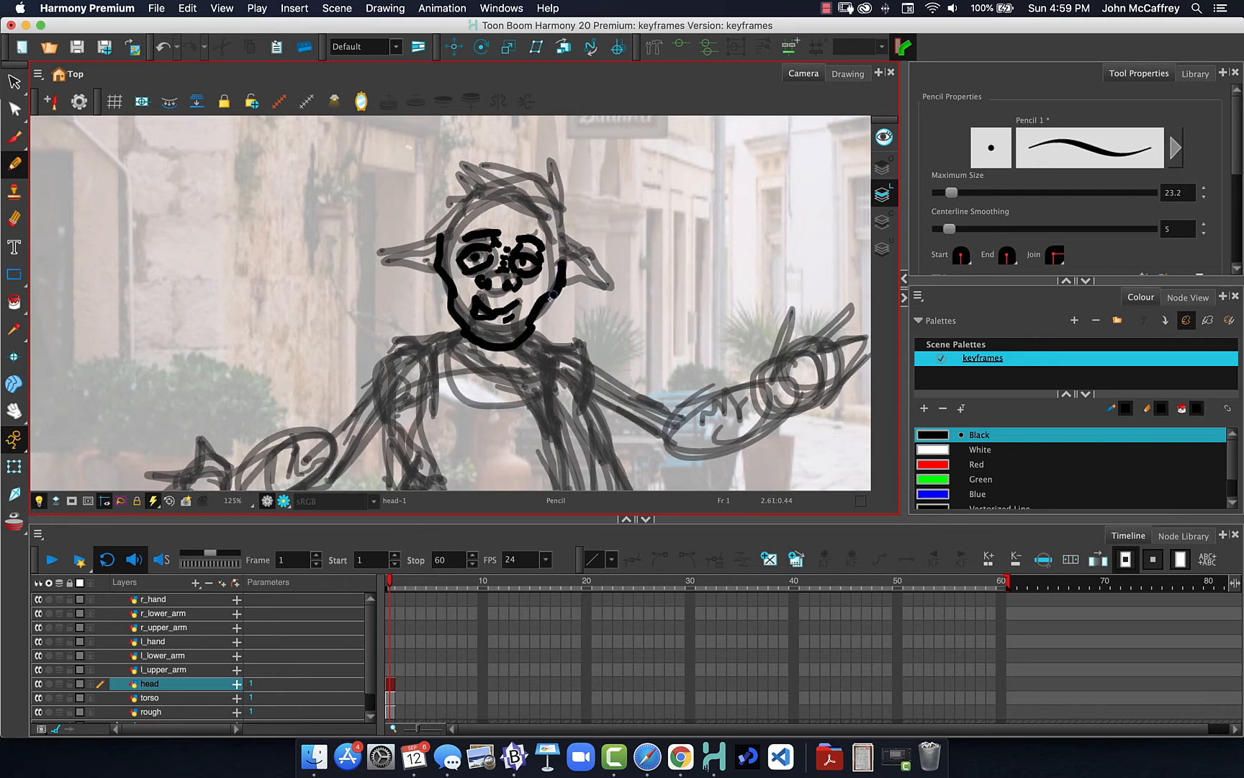
{"action": "mouse_move", "coordinate": [567, 238]}
{"action": "left_mouse_down"}
{"action": "mouse_move", "coordinate": [643, 270]}
{"action": "mouse_move", "coordinate": [566, 266]}
{"action": "mouse_move", "coordinate": [616, 268]}
{"action": "mouse_move", "coordinate": [564, 285]}
{"action": "mouse_move", "coordinate": [567, 233]}
{"action": "left_mouse_up"}
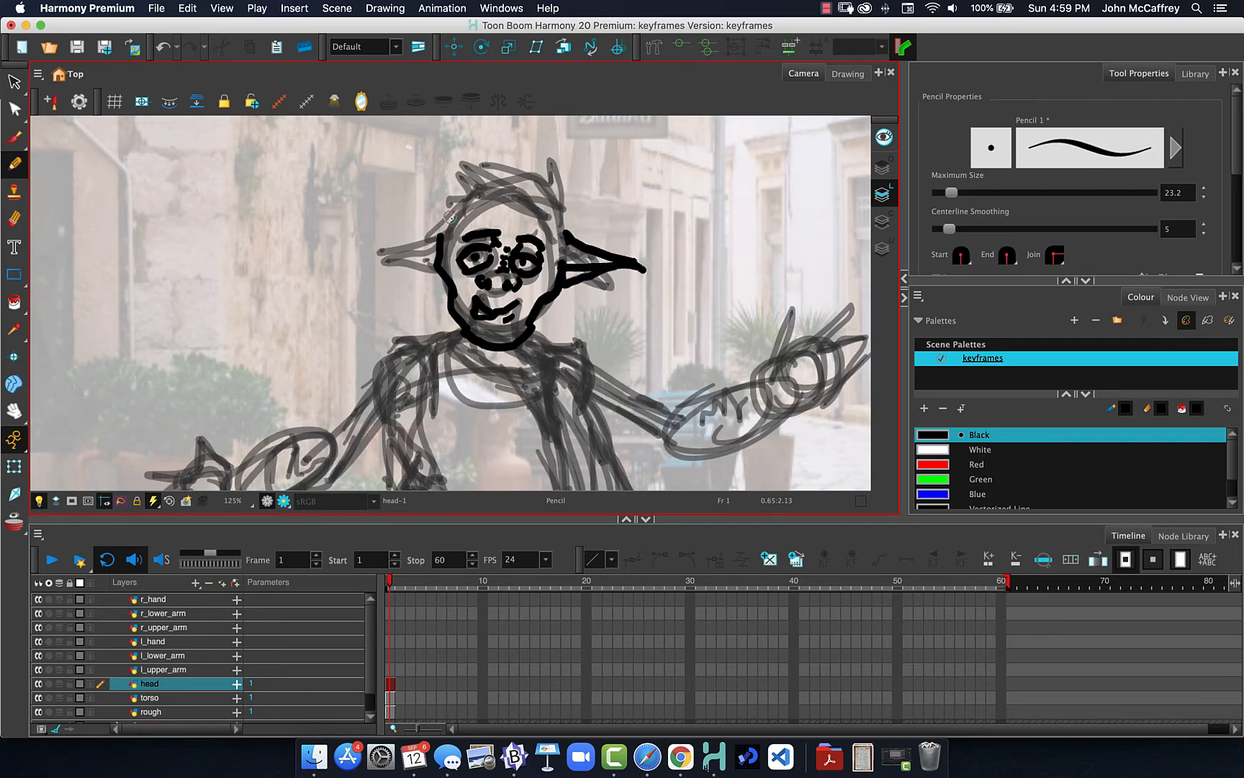
{"action": "mouse_move", "coordinate": [452, 216]}
{"action": "left_mouse_down"}
{"action": "mouse_move", "coordinate": [371, 254]}
{"action": "mouse_move", "coordinate": [430, 250]}
{"action": "mouse_move", "coordinate": [407, 260]}
{"action": "mouse_move", "coordinate": [441, 268]}
{"action": "mouse_move", "coordinate": [459, 206]}
{"action": "mouse_move", "coordinate": [429, 183]}
{"action": "mouse_move", "coordinate": [458, 188]}
{"action": "mouse_move", "coordinate": [510, 141]}
{"action": "mouse_move", "coordinate": [548, 147]}
{"action": "mouse_move", "coordinate": [569, 238]}
{"action": "mouse_move", "coordinate": [541, 207]}
{"action": "mouse_move", "coordinate": [559, 252]}
{"action": "left_mouse_up"}
{"action": "mouse_move", "coordinate": [526, 201]}
{"action": "left_mouse_down"}
{"action": "mouse_move", "coordinate": [487, 195]}
{"action": "mouse_move", "coordinate": [446, 219]}
{"action": "mouse_move", "coordinate": [477, 164]}
{"action": "mouse_move", "coordinate": [504, 147]}
{"action": "mouse_move", "coordinate": [539, 166]}
{"action": "left_mouse_up"}
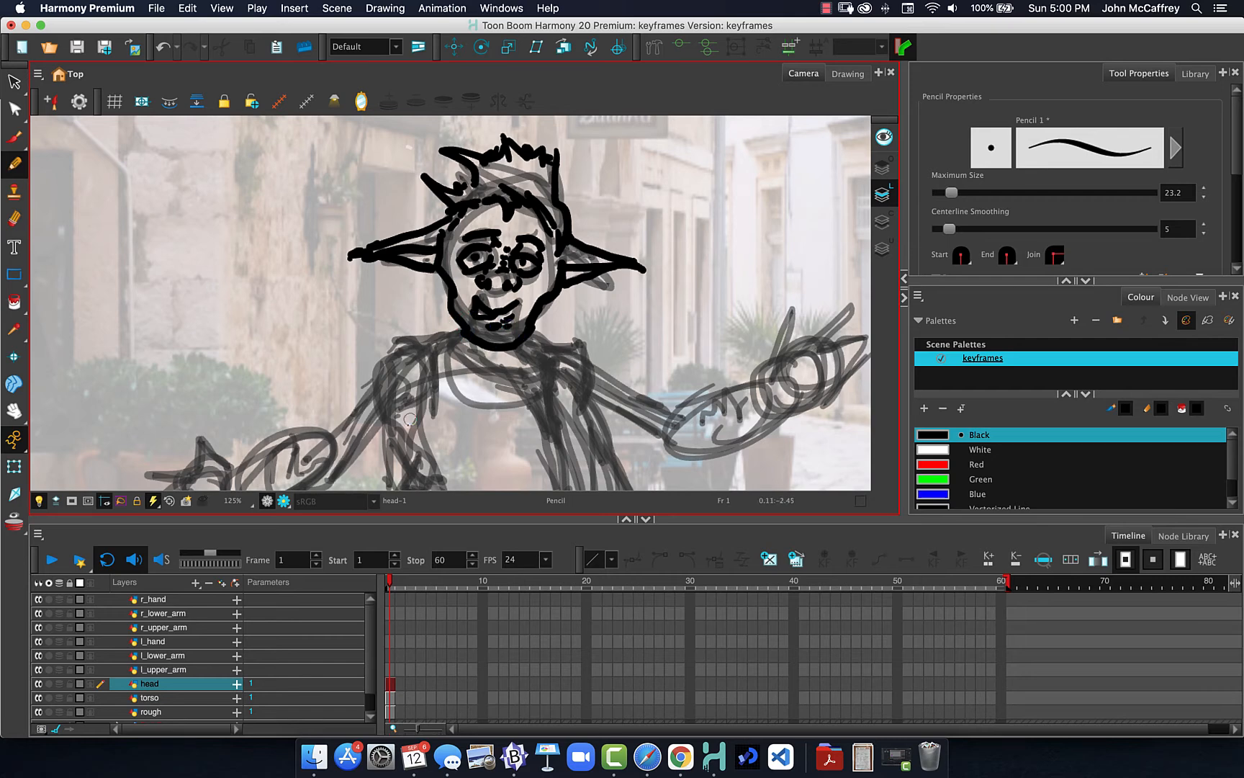
- On the l_upper_arm layer, trace both edges of the upper arm from the shoulder to the elbow
{"action": "left_click", "coordinate": [170, 670]}
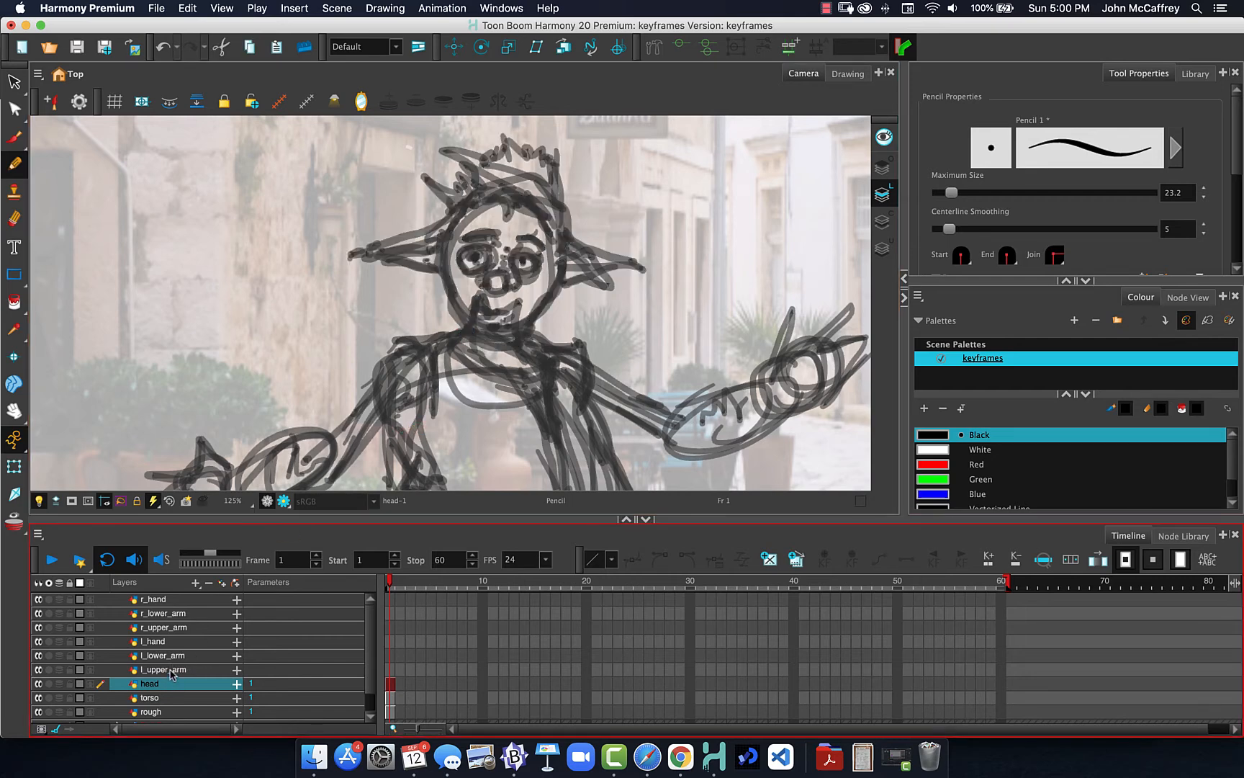
{"action": "mouse_move", "coordinate": [363, 407]}
{"action": "left_mouse_down"}
{"action": "mouse_move", "coordinate": [393, 360]}
{"action": "mouse_move", "coordinate": [340, 422]}
{"action": "left_mouse_up"}
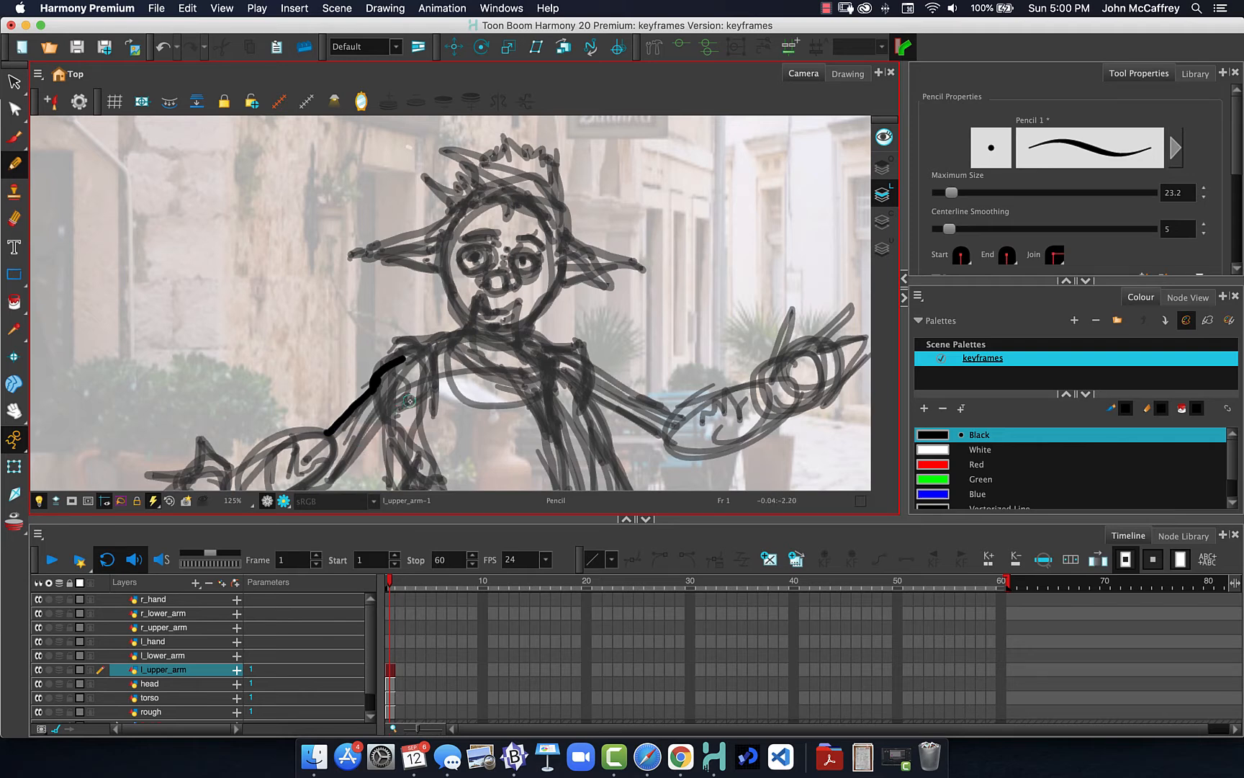
{"action": "left_click_drag", "start_coordinate": [397, 408], "coordinate": [327, 470]}
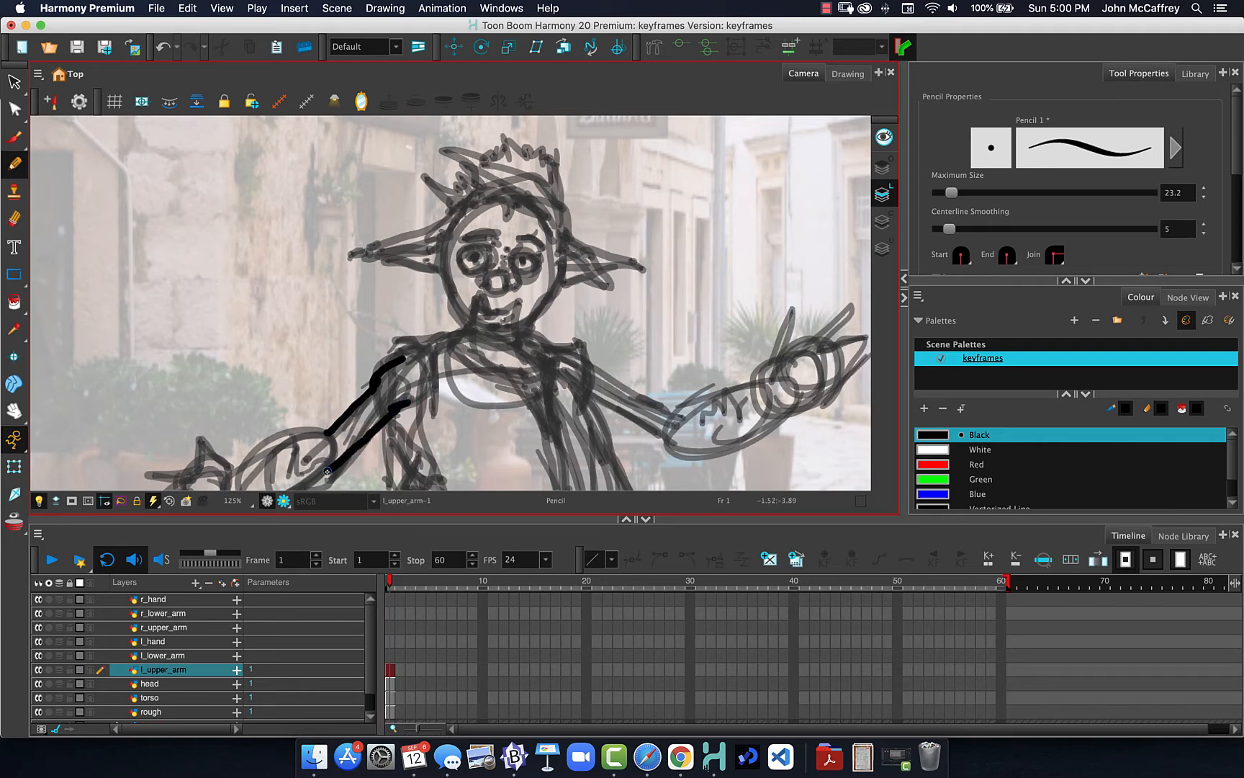
- On the l_lower_arm layer, trace the top and bottom edges of the forearm and close it at the wrist
{"action": "left_click_drag", "start_coordinate": [300, 417], "coordinate": [360, 317]}
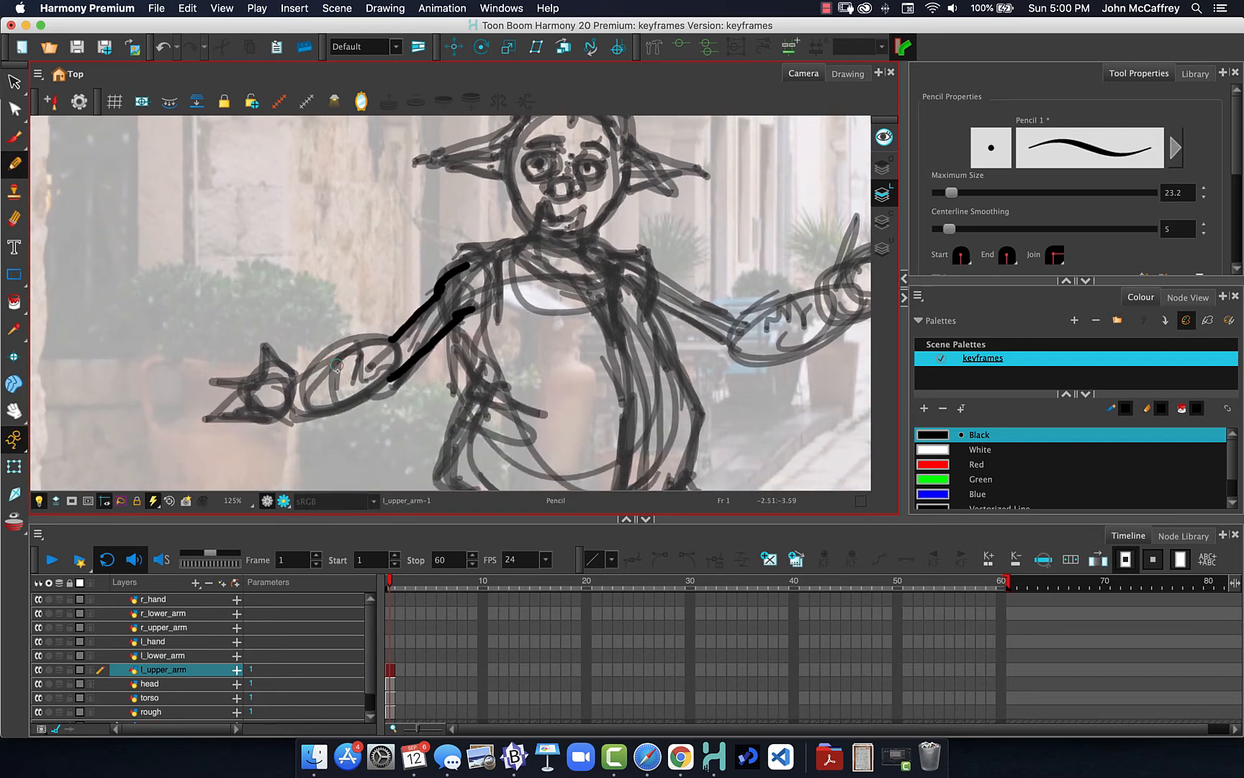
{"action": "mouse_move", "coordinate": [389, 333]}
{"action": "left_mouse_down"}
{"action": "mouse_move", "coordinate": [408, 408]}
{"action": "mouse_move", "coordinate": [374, 351]}
{"action": "mouse_move", "coordinate": [412, 319]}
{"action": "left_mouse_up"}
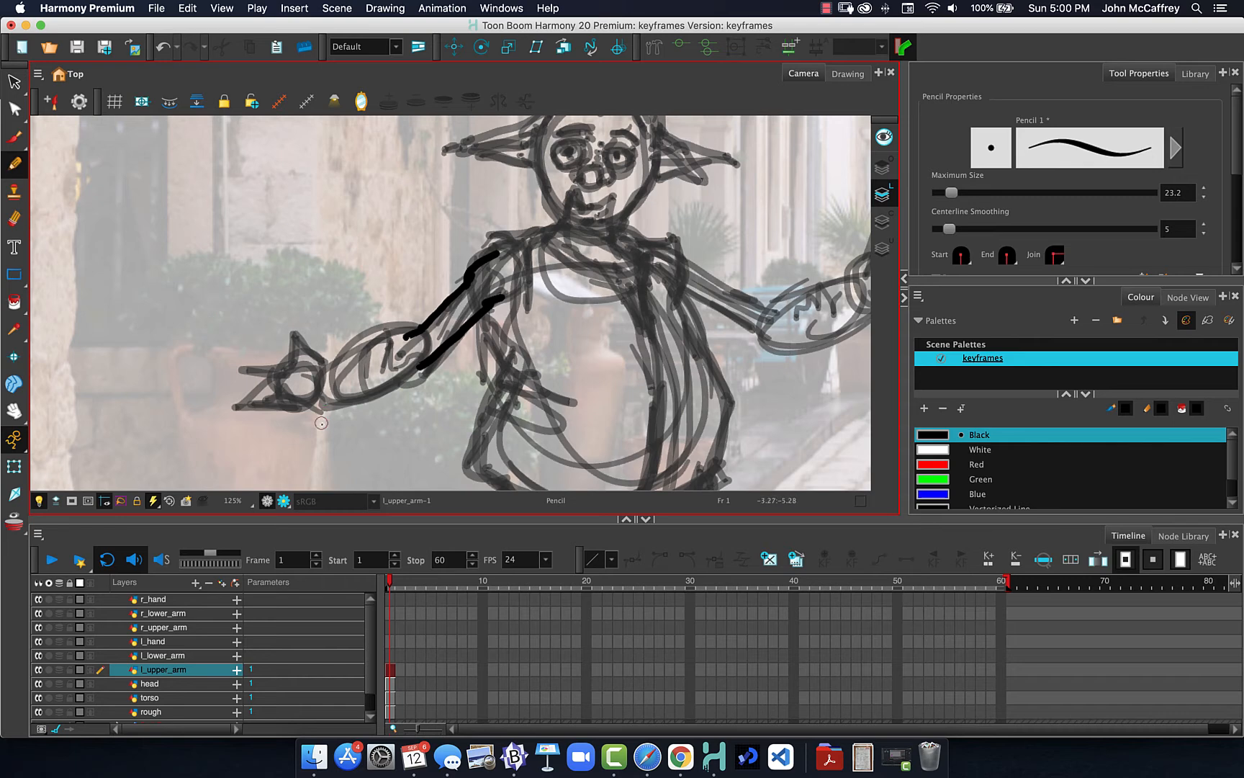
{"action": "left_click", "coordinate": [172, 656]}
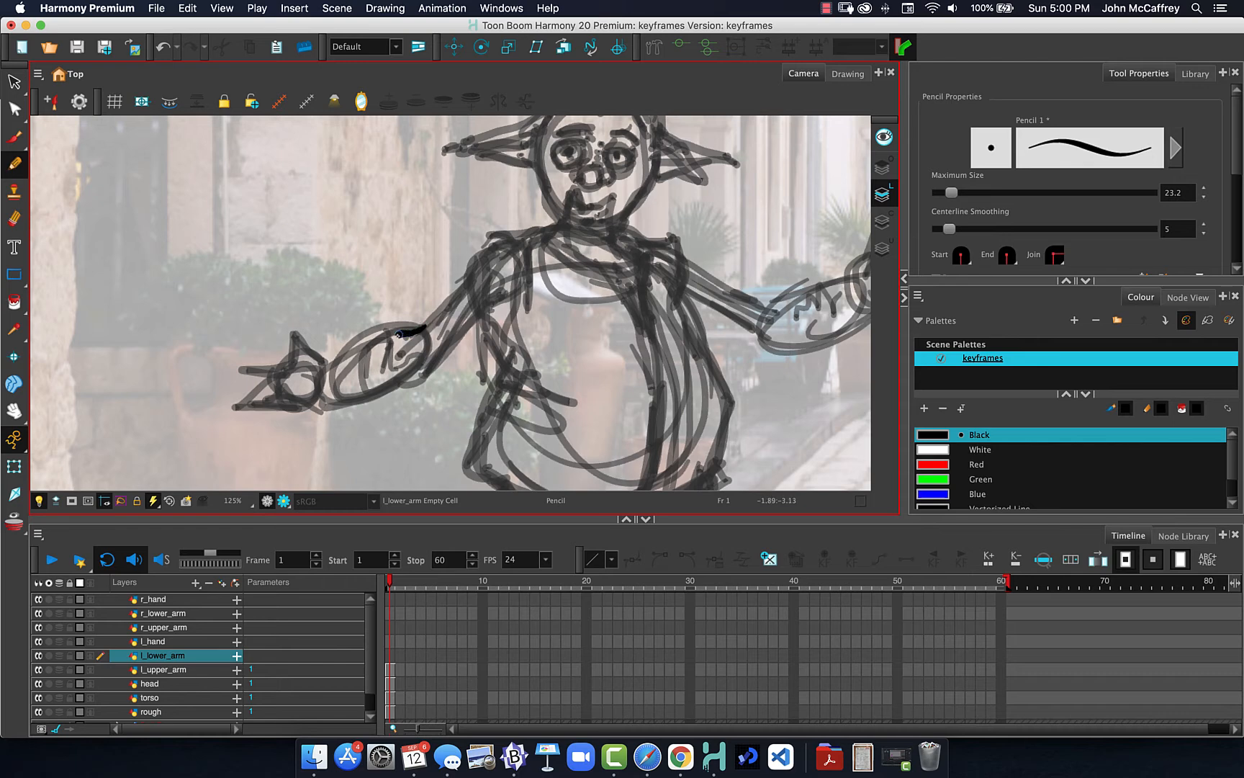
{"action": "left_click_drag", "start_coordinate": [398, 334], "coordinate": [324, 363]}
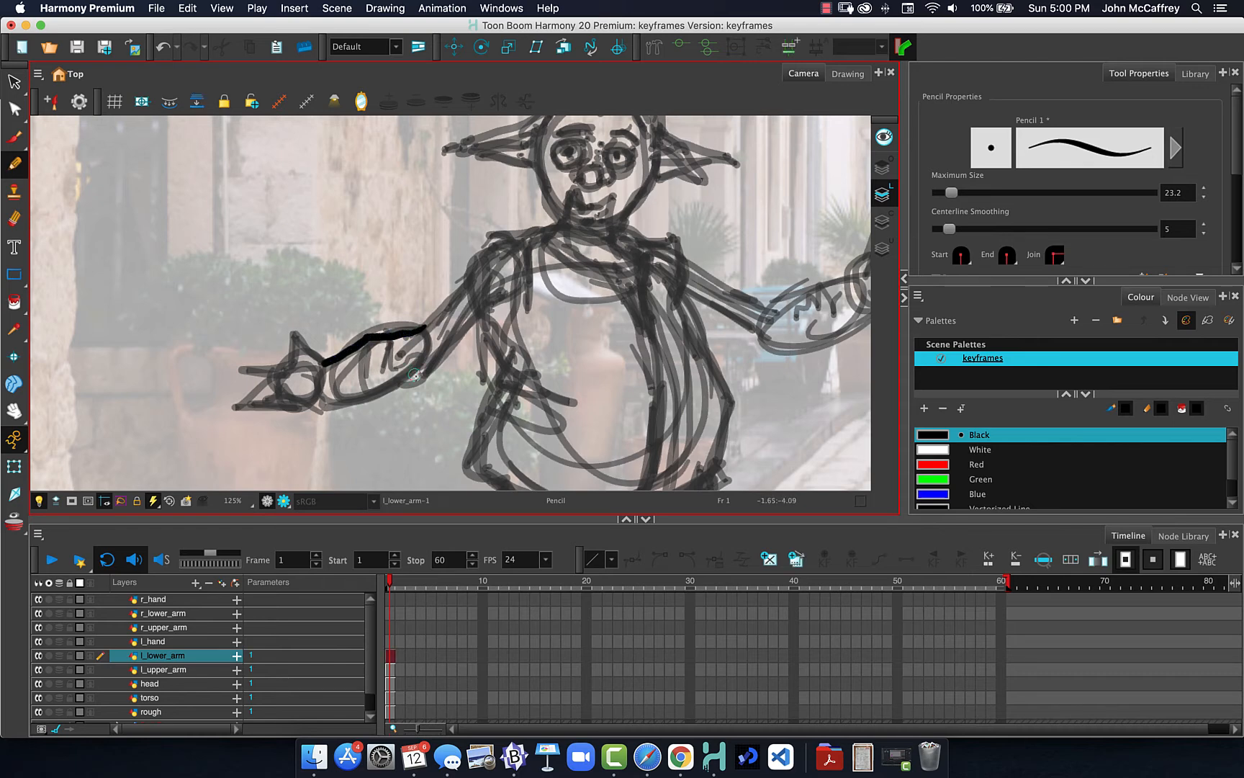
{"action": "mouse_move", "coordinate": [424, 375]}
{"action": "left_mouse_down"}
{"action": "mouse_move", "coordinate": [387, 403]}
{"action": "mouse_move", "coordinate": [308, 403]}
{"action": "left_mouse_up"}
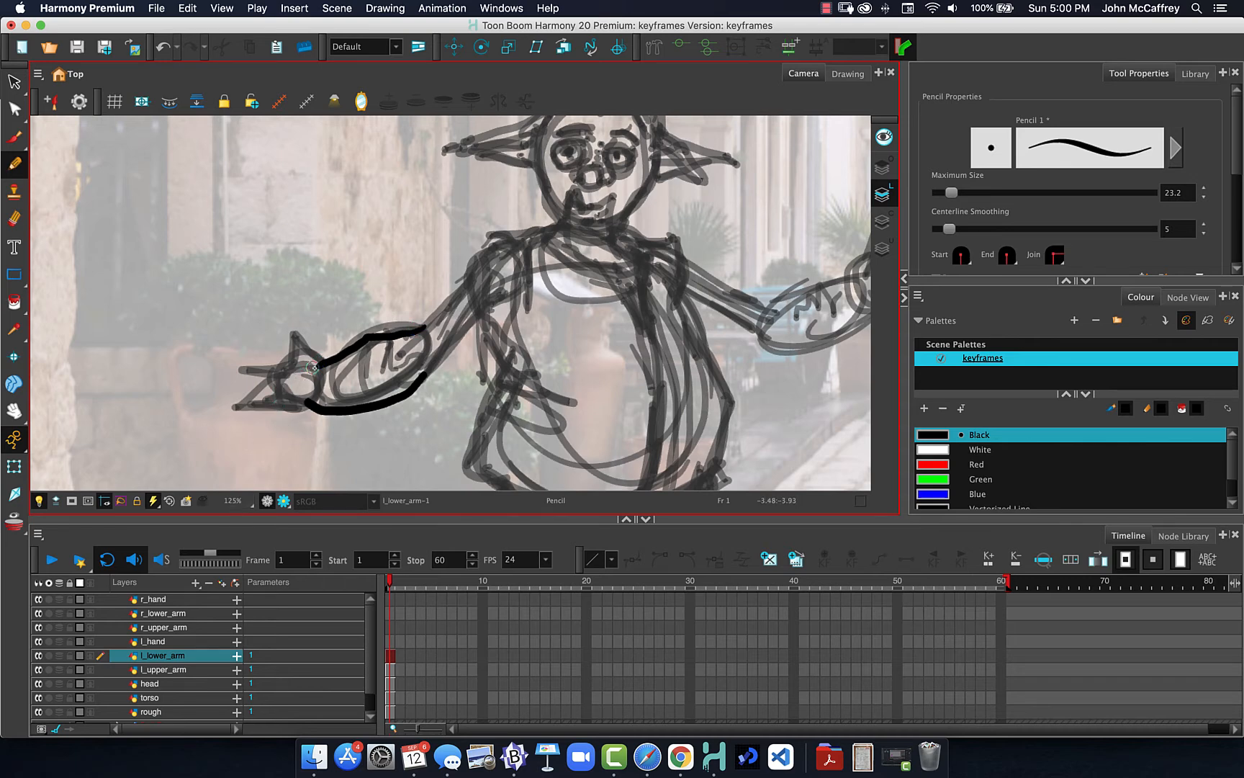
{"action": "left_click_drag", "start_coordinate": [313, 371], "coordinate": [307, 396]}
- On the l_hand layer, trace the open hand outline with its raised thumb and pointed fingers
{"action": "left_click", "coordinate": [155, 643]}
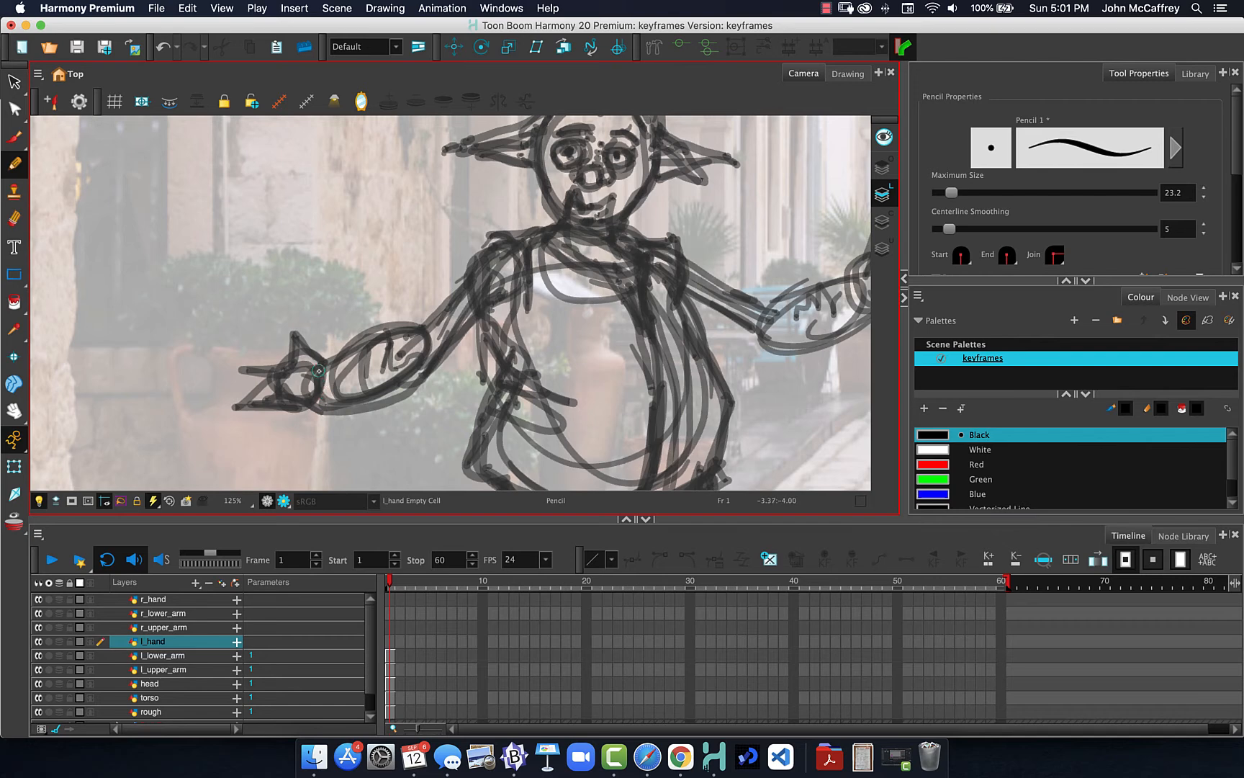
{"action": "mouse_move", "coordinate": [318, 370]}
{"action": "left_mouse_down"}
{"action": "mouse_move", "coordinate": [287, 322]}
{"action": "mouse_move", "coordinate": [277, 324]}
{"action": "mouse_move", "coordinate": [287, 363]}
{"action": "mouse_move", "coordinate": [223, 373]}
{"action": "mouse_move", "coordinate": [251, 378]}
{"action": "left_mouse_up"}
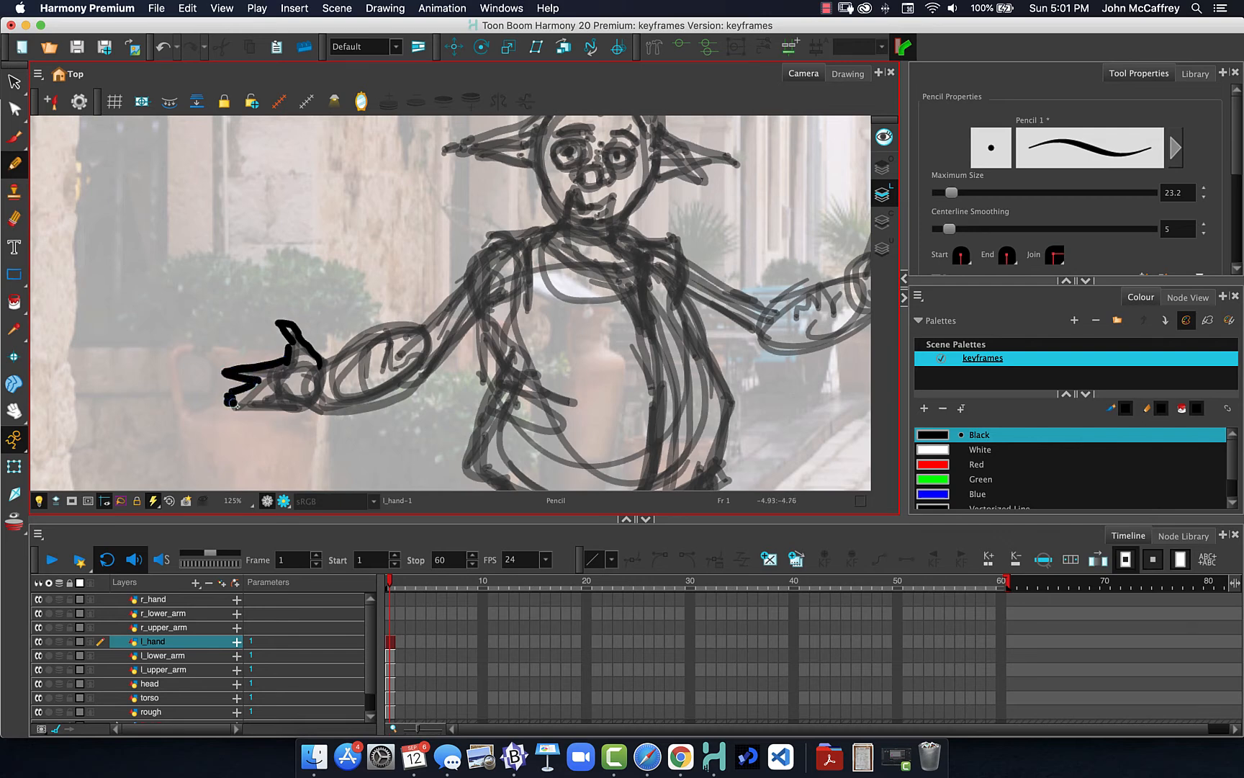
{"action": "mouse_move", "coordinate": [248, 409]}
{"action": "left_mouse_down"}
{"action": "mouse_move", "coordinate": [306, 406]}
{"action": "mouse_move", "coordinate": [317, 370]}
{"action": "left_mouse_up"}
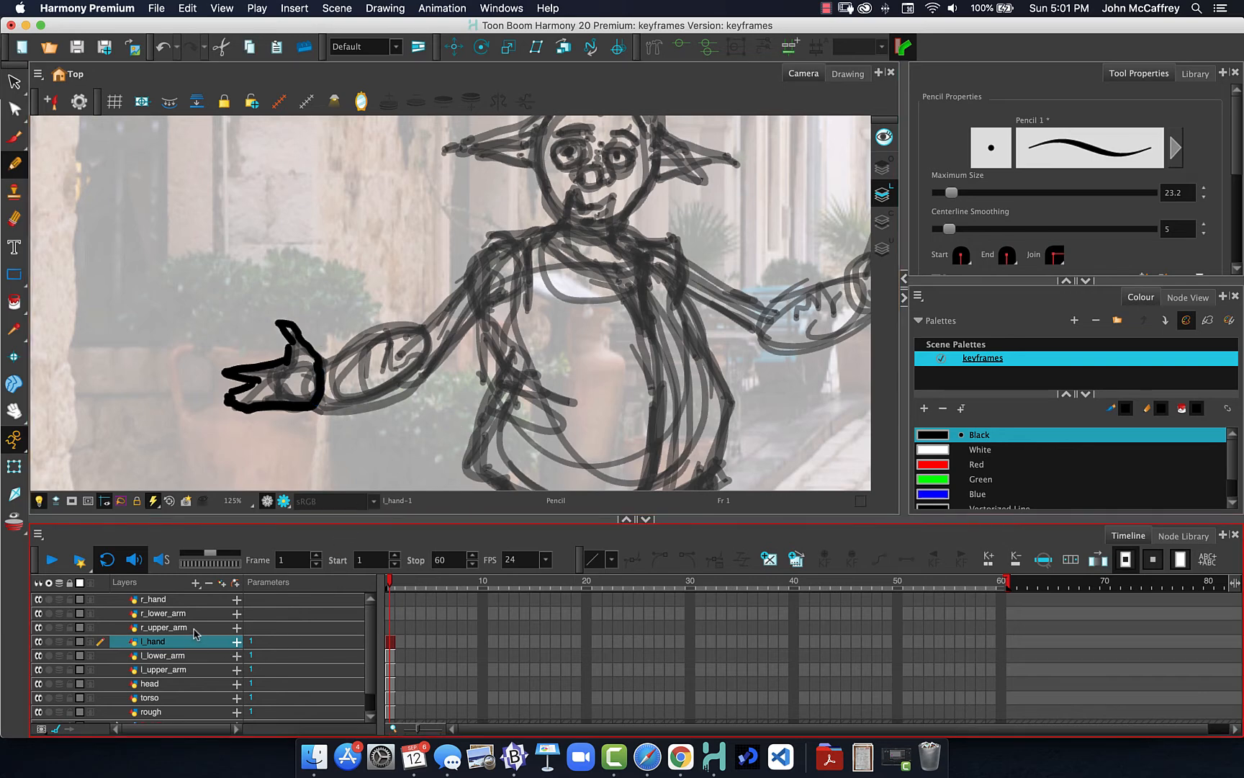
- Trace both edges of the other upper arm on the r_upper_arm layer and its rounded forearm on the r_lower_arm layer
{"action": "left_click", "coordinate": [192, 628]}
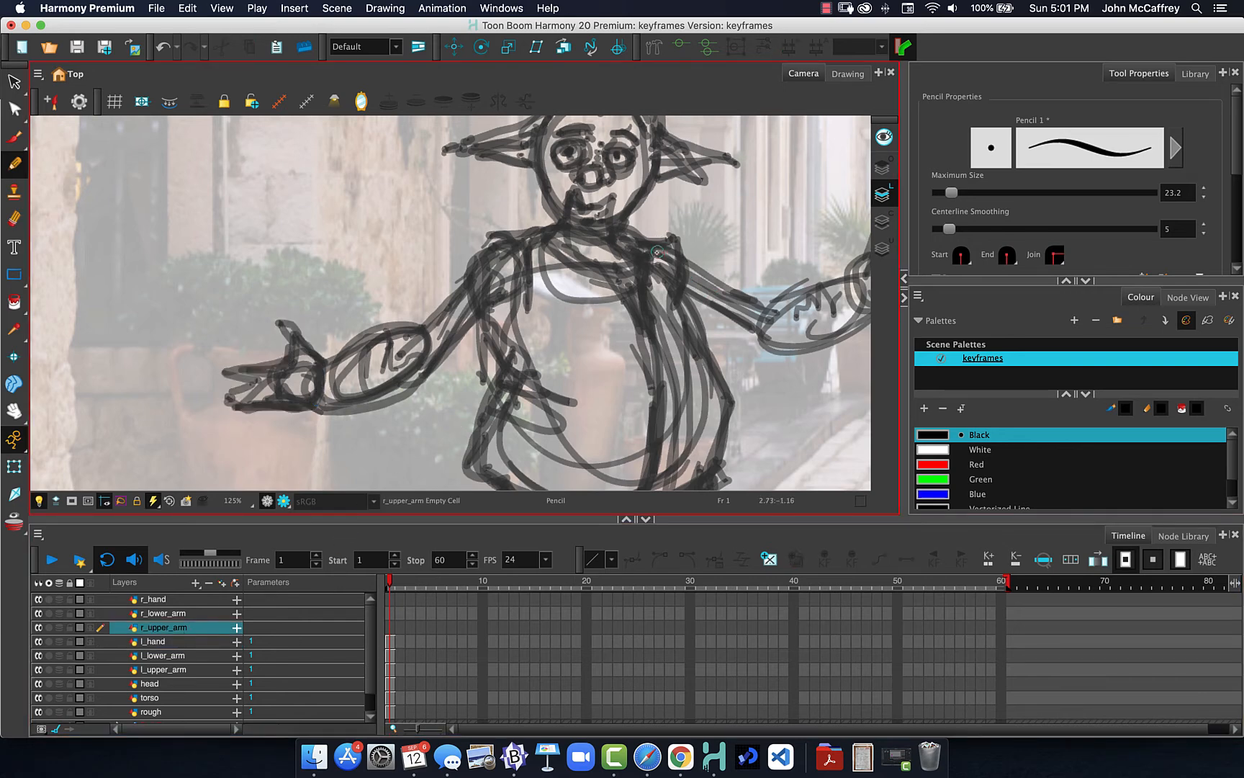
{"action": "left_click_drag", "start_coordinate": [656, 252], "coordinate": [782, 298]}
{"action": "left_click_drag", "start_coordinate": [661, 283], "coordinate": [753, 315]}
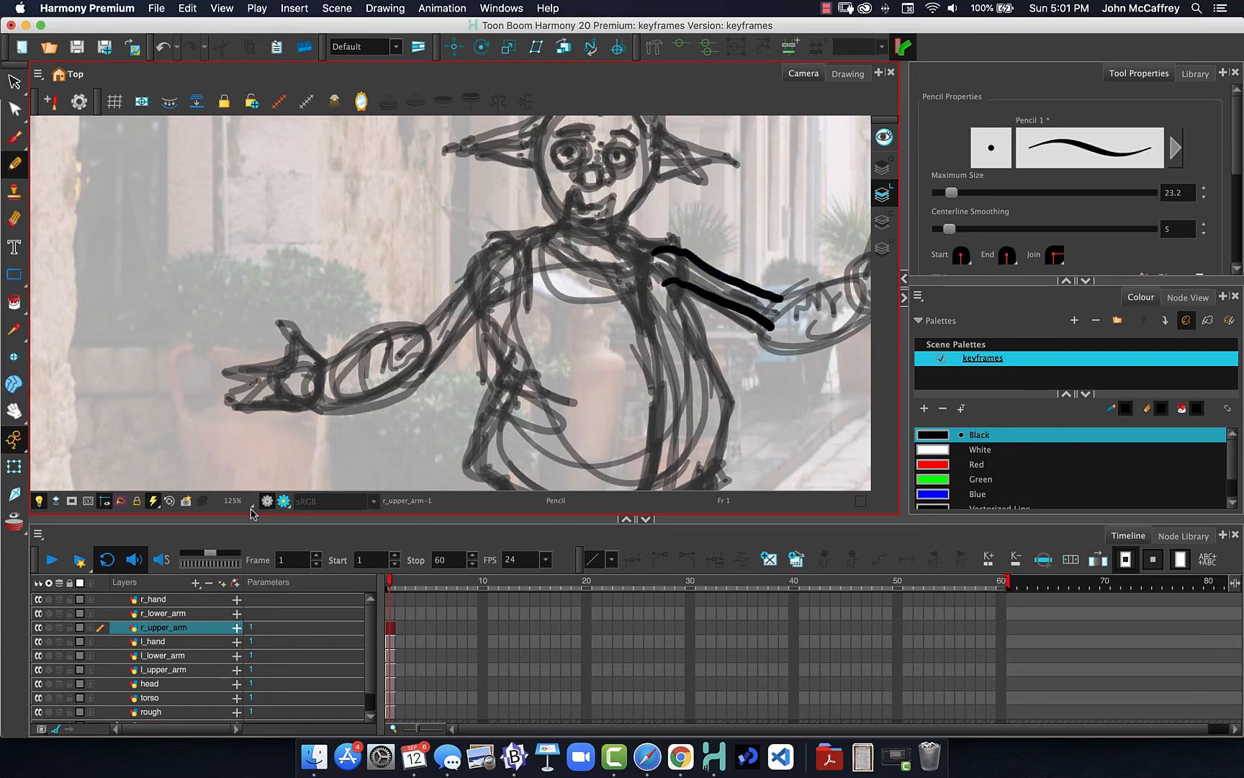
{"action": "left_click", "coordinate": [160, 613]}
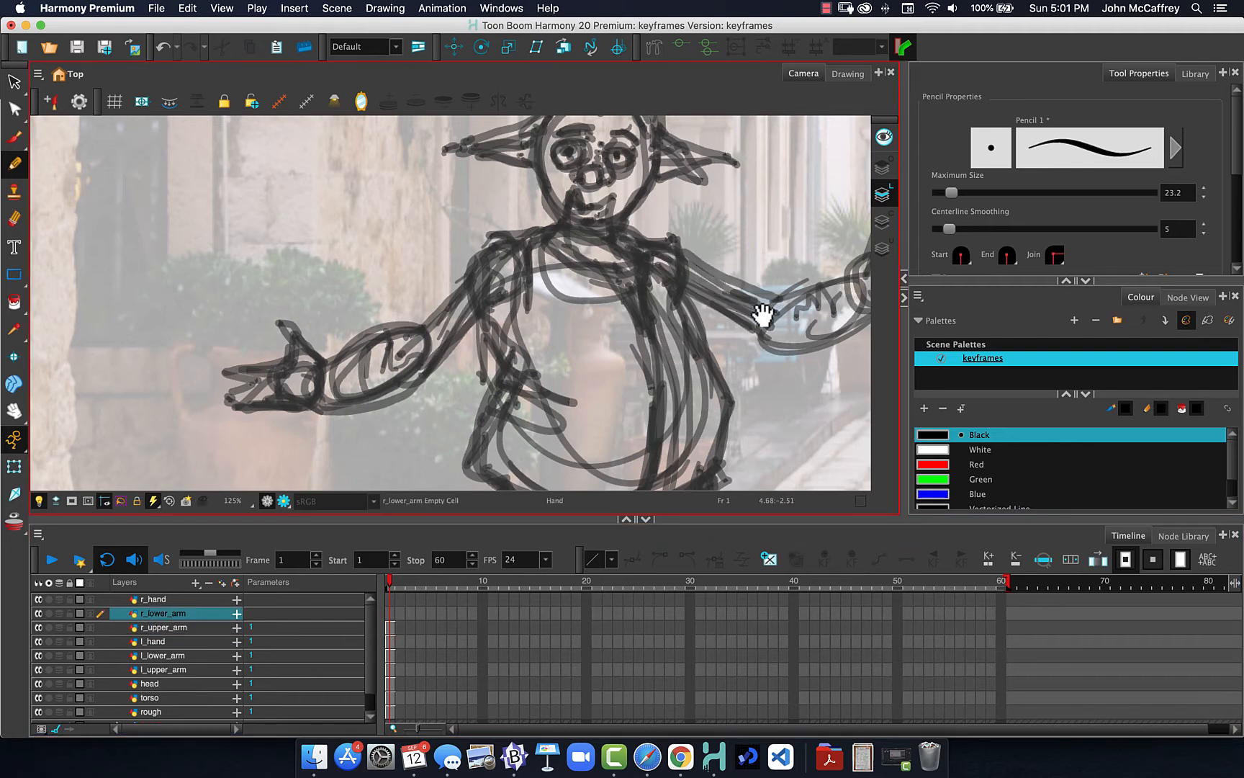
{"action": "mouse_move", "coordinate": [762, 314]}
{"action": "left_mouse_down"}
{"action": "mouse_move", "coordinate": [695, 328]}
{"action": "mouse_move", "coordinate": [756, 286]}
{"action": "mouse_move", "coordinate": [810, 271]}
{"action": "mouse_move", "coordinate": [830, 288]}
{"action": "mouse_move", "coordinate": [812, 328]}
{"action": "mouse_move", "coordinate": [749, 350]}
{"action": "mouse_move", "coordinate": [687, 342]}
{"action": "left_mouse_up"}
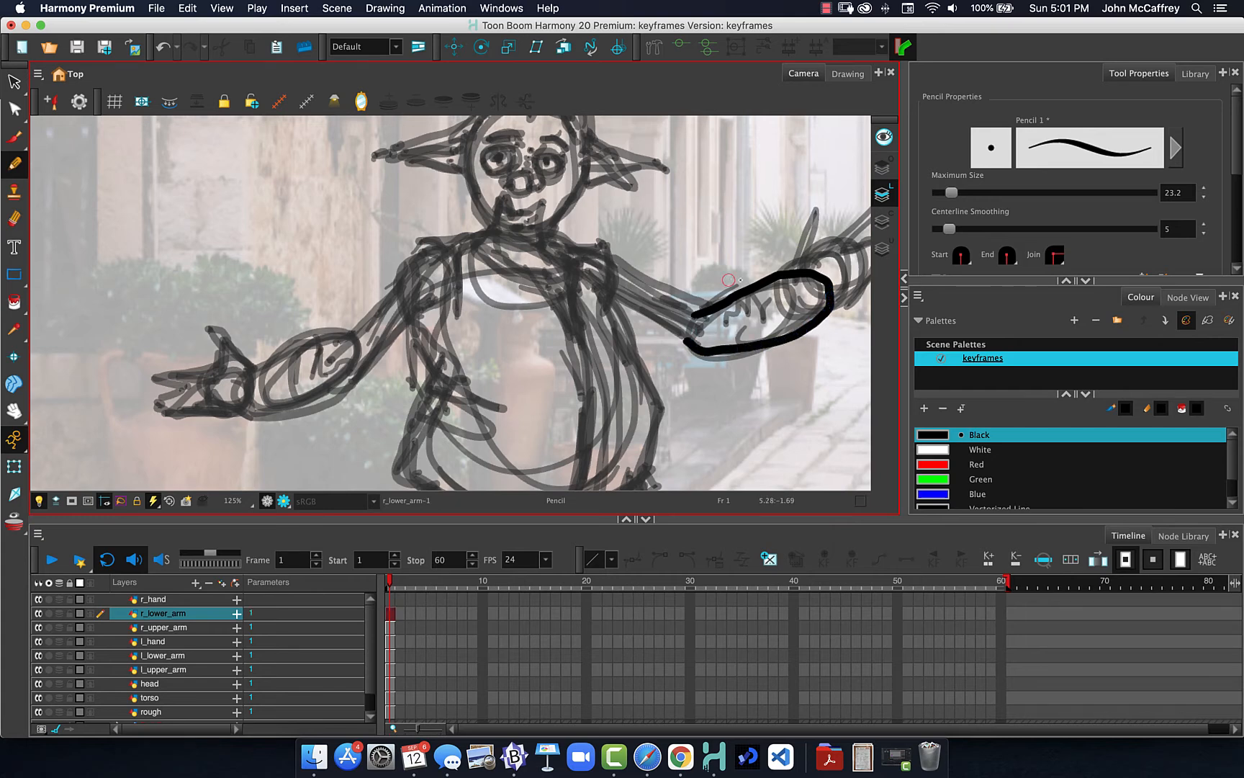
- Trace the raised hand with spread fingers on the r_hand layer, and hide the rough layer
{"action": "left_click", "coordinate": [153, 600]}
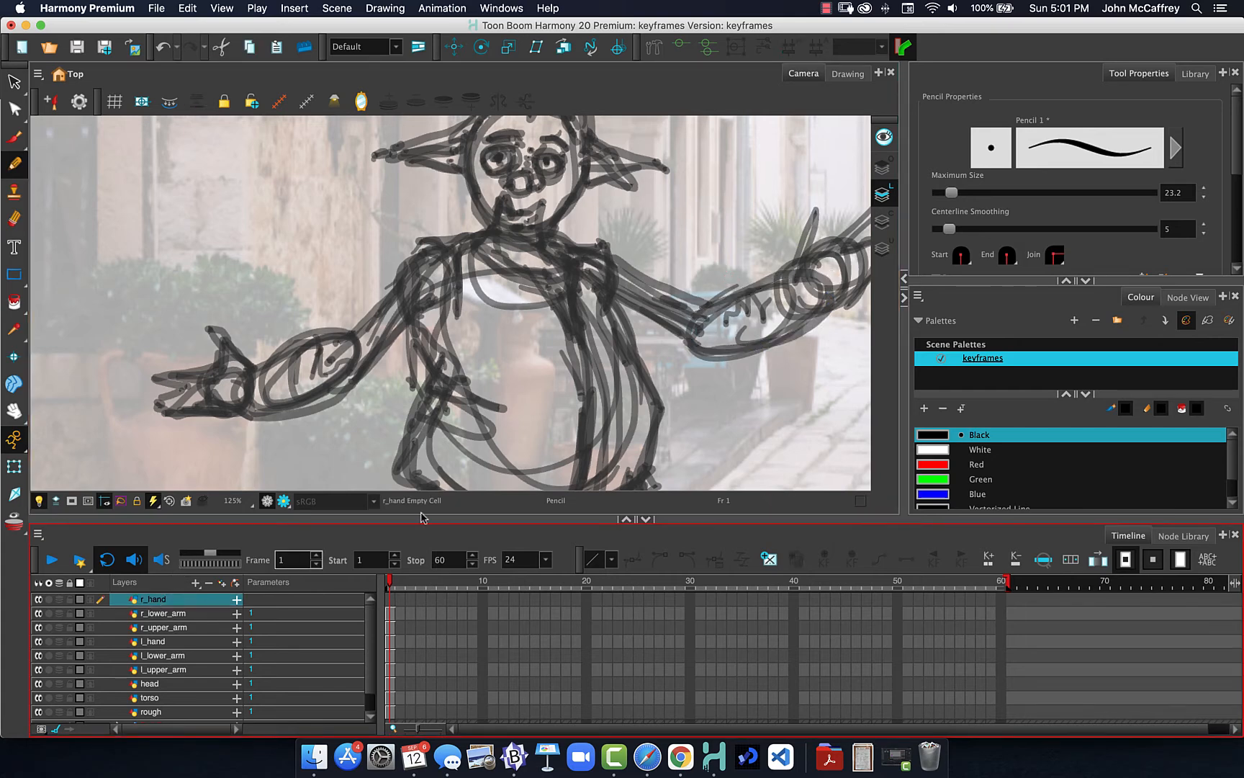
{"action": "key", "text": "space"}
{"action": "mouse_move", "coordinate": [756, 301]}
{"action": "left_mouse_down"}
{"action": "mouse_move", "coordinate": [702, 317]}
{"action": "mouse_move", "coordinate": [729, 235]}
{"action": "mouse_move", "coordinate": [746, 227]}
{"action": "mouse_move", "coordinate": [739, 255]}
{"action": "mouse_move", "coordinate": [794, 214]}
{"action": "mouse_move", "coordinate": [814, 253]}
{"action": "mouse_move", "coordinate": [760, 316]}
{"action": "mouse_move", "coordinate": [715, 304]}
{"action": "left_mouse_up"}
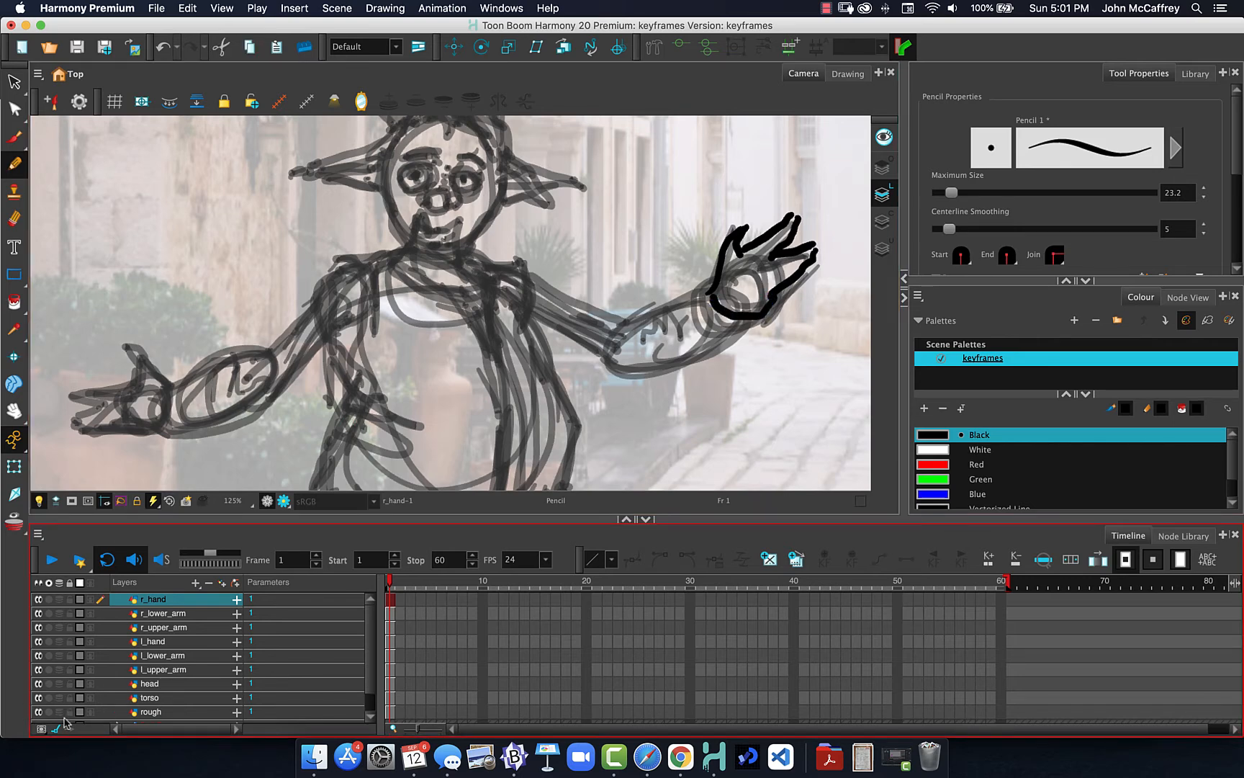
{"action": "left_click", "coordinate": [39, 712]}
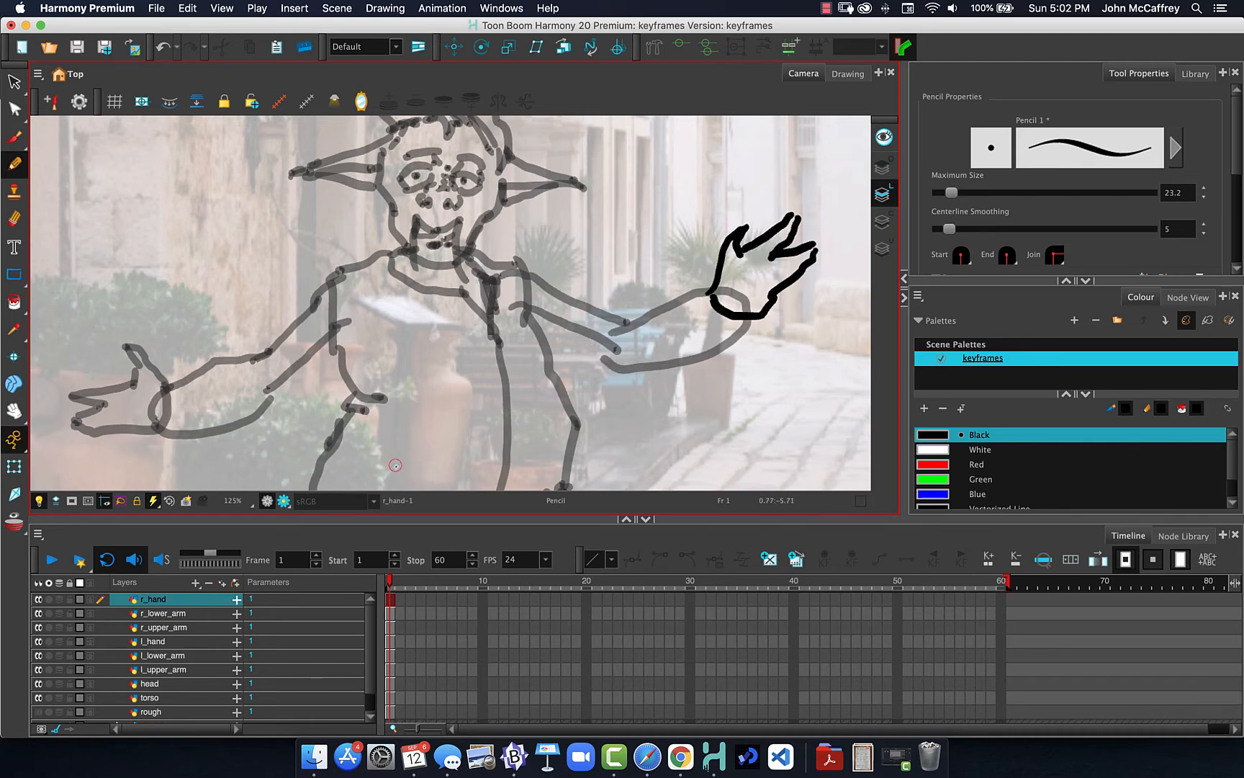
- Cycle through the arm and hand layers to examine the separate line drawing on each one
{"action": "key", "text": "j"}
{"action": "key", "text": "j"}
{"action": "key", "text": "k"}
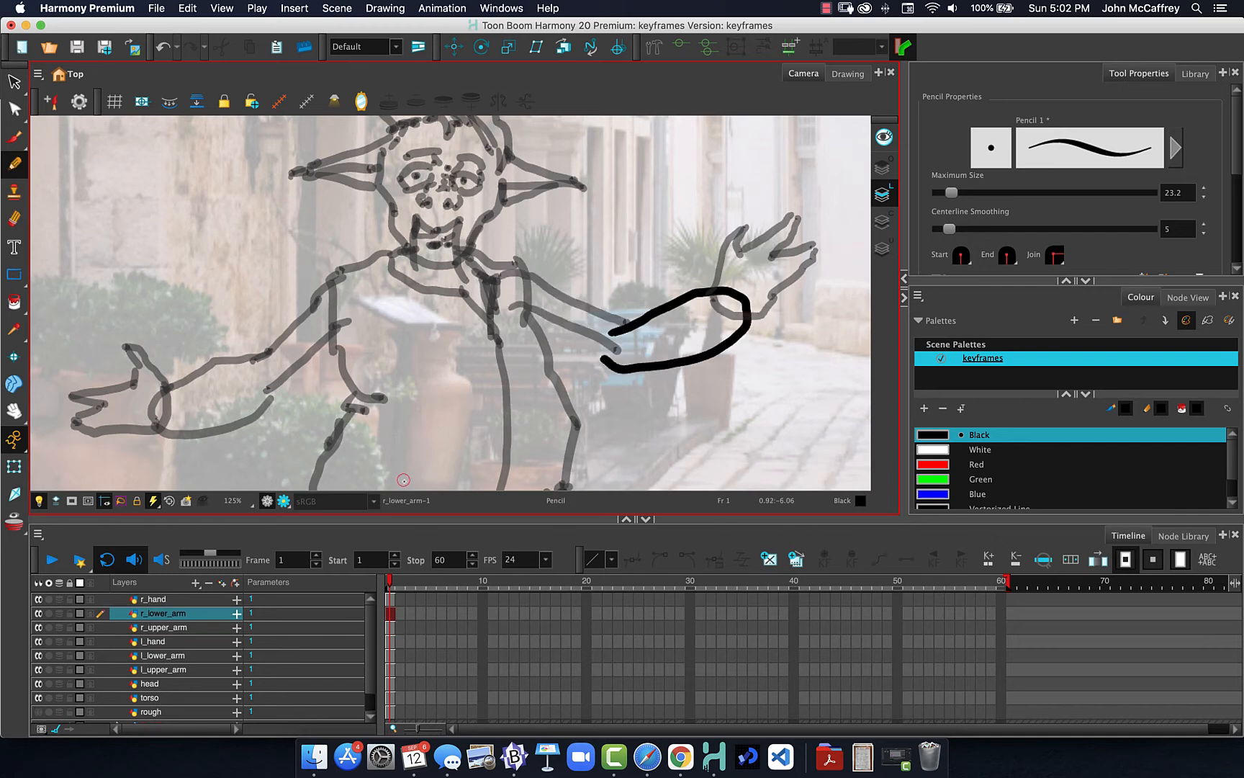
{"action": "key", "text": "k"}
{"action": "key", "text": "j"}
{"action": "key", "text": "h"}
{"action": "key", "text": "j"}
{"action": "key", "text": "j"}
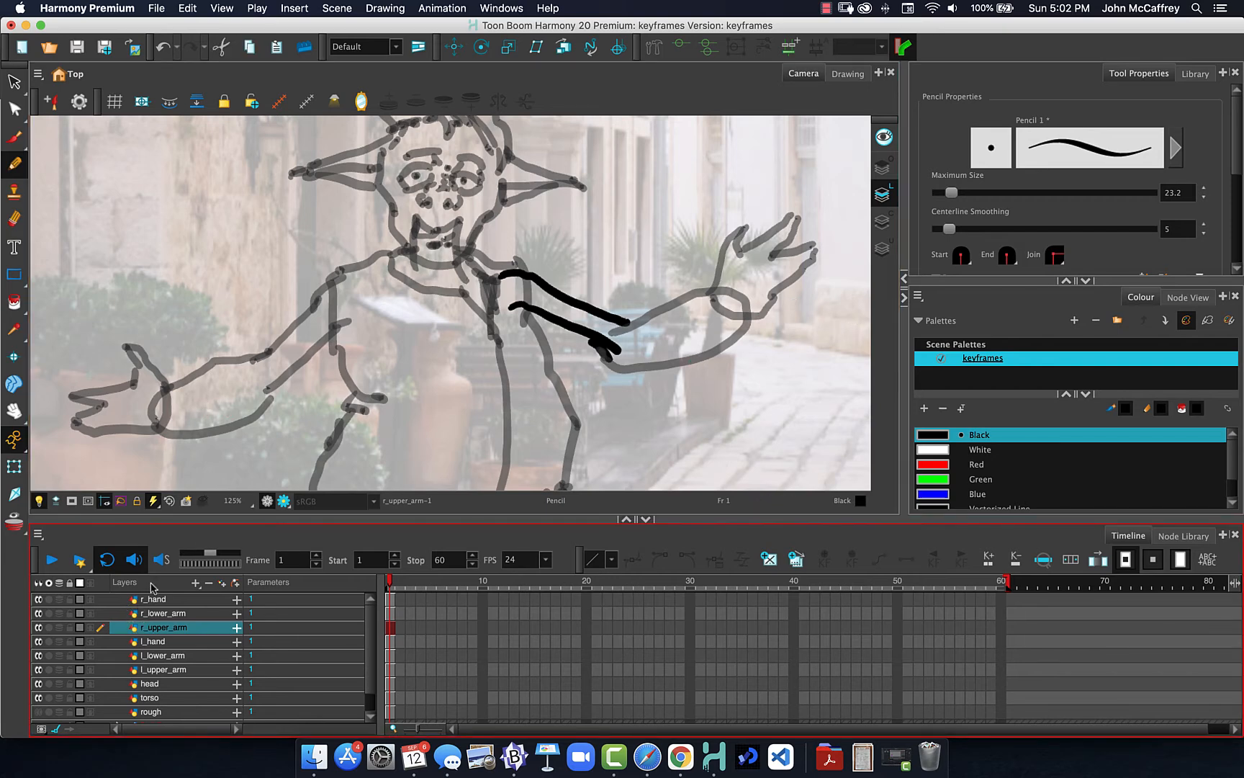
- Add a new colour to the keyframes palette and name it skin
{"action": "left_click", "coordinate": [924, 409]}
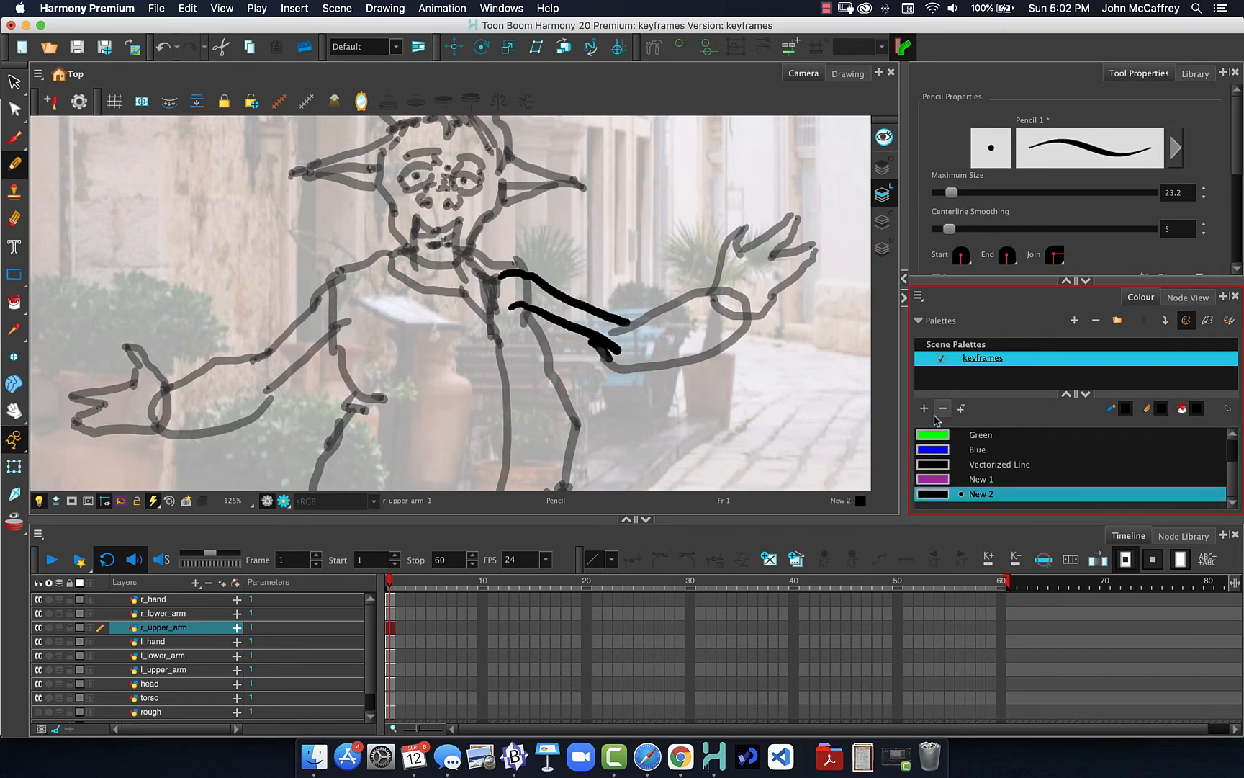
{"action": "double_click", "coordinate": [934, 494]}
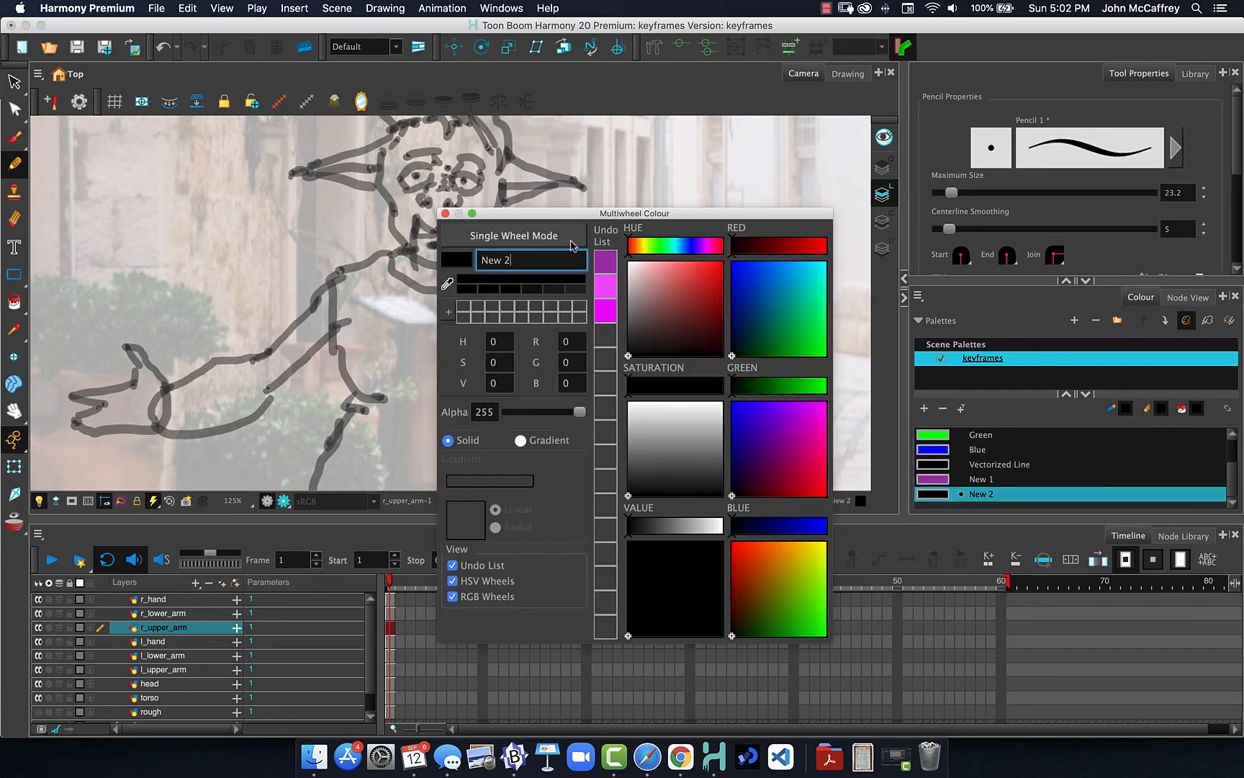
{"action": "key", "text": "BackSpace"}
{"action": "key", "text": "BackSpace"}
{"action": "key", "text": "BackSpace"}
- Set the skin colour to a medium purple with RGB values 151, 79, 173
{"action": "left_click_drag", "start_coordinate": [783, 410], "coordinate": [755, 410]}
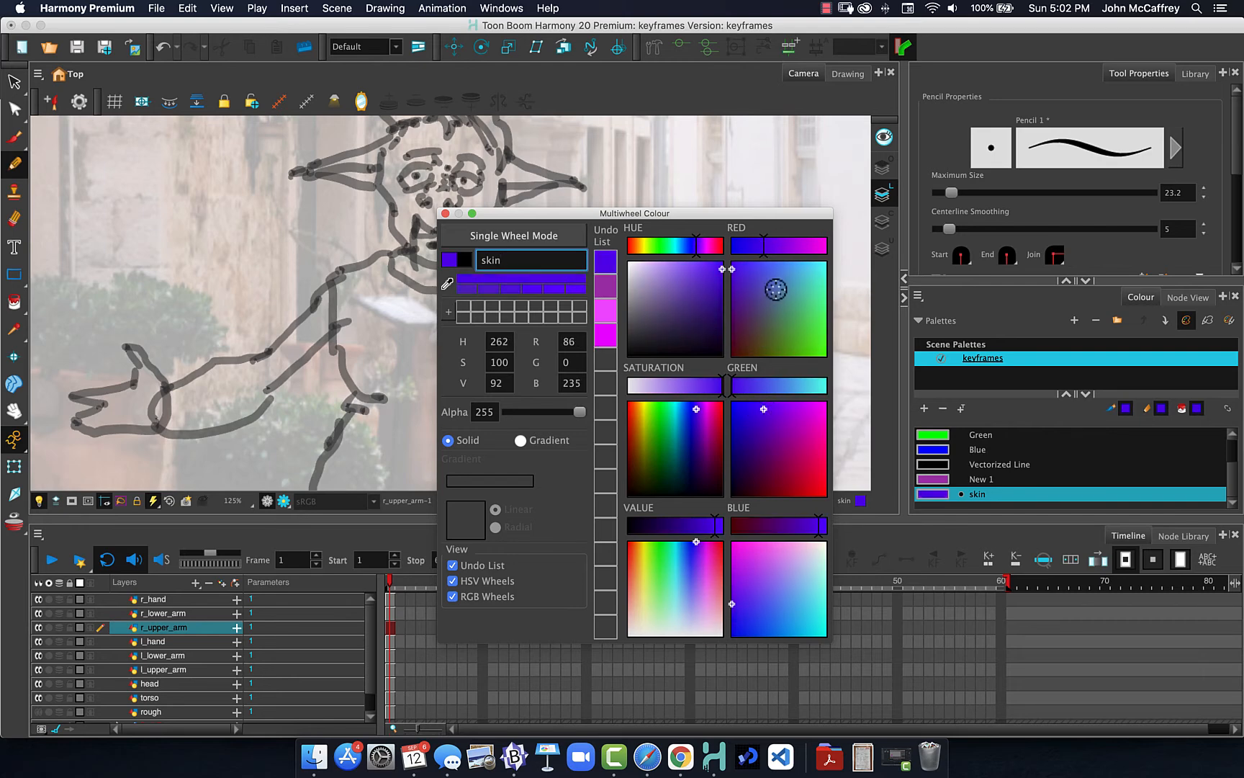
{"action": "left_click_drag", "start_coordinate": [776, 289], "coordinate": [782, 317]}
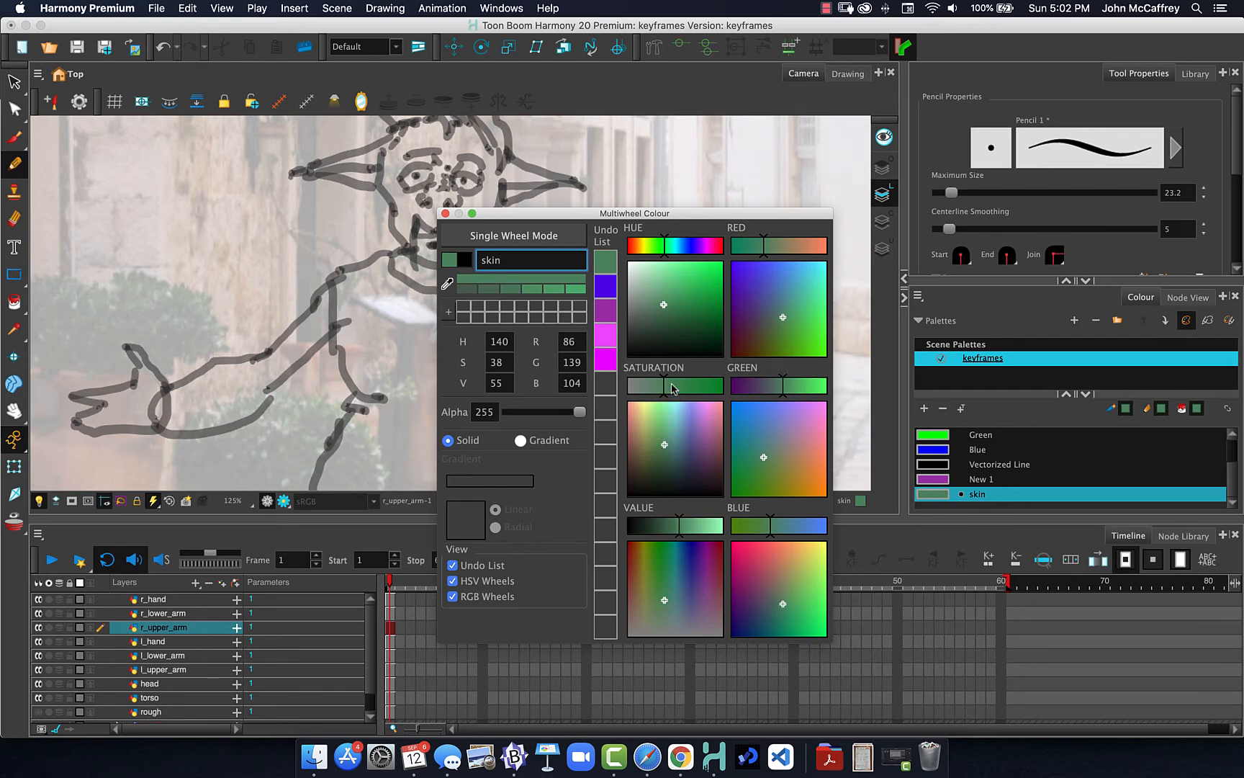
{"action": "left_click_drag", "start_coordinate": [673, 389], "coordinate": [680, 387]}
{"action": "left_click", "coordinate": [694, 245]}
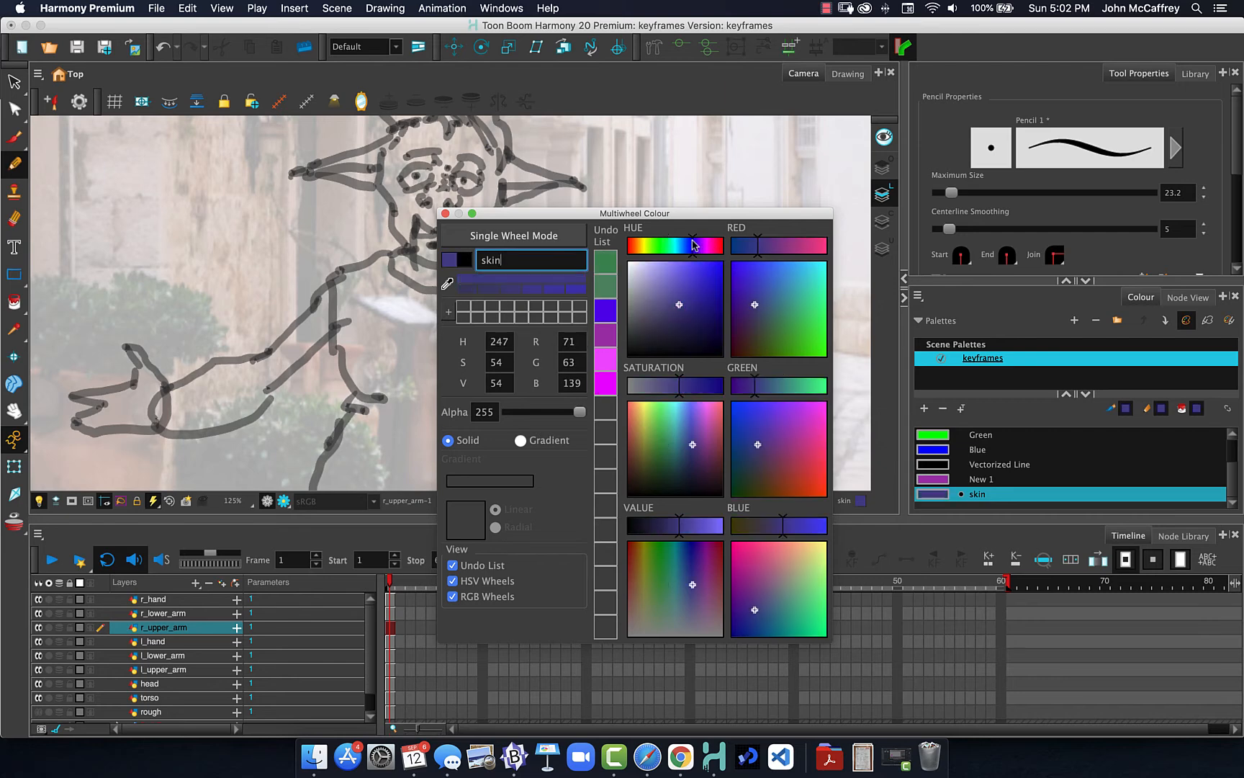
{"action": "left_click_drag", "start_coordinate": [694, 245], "coordinate": [704, 247]}
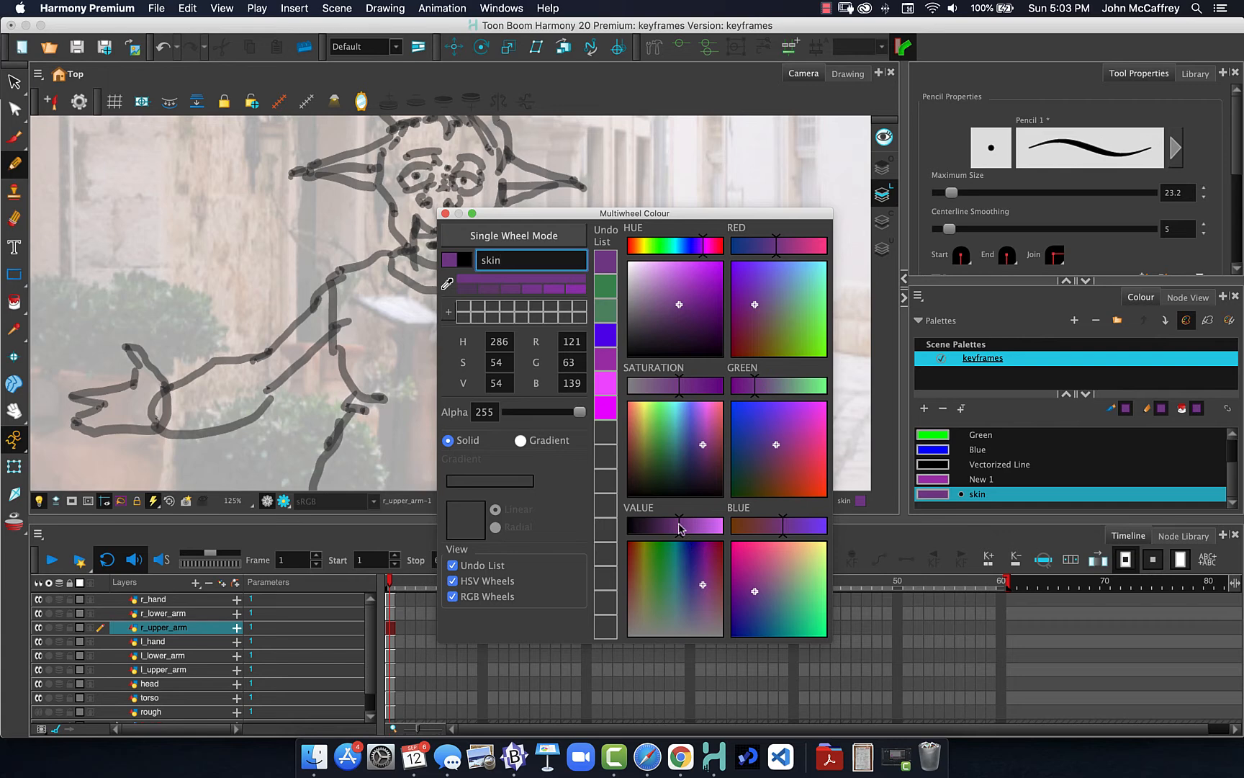
{"action": "left_click_drag", "start_coordinate": [679, 527], "coordinate": [692, 528]}
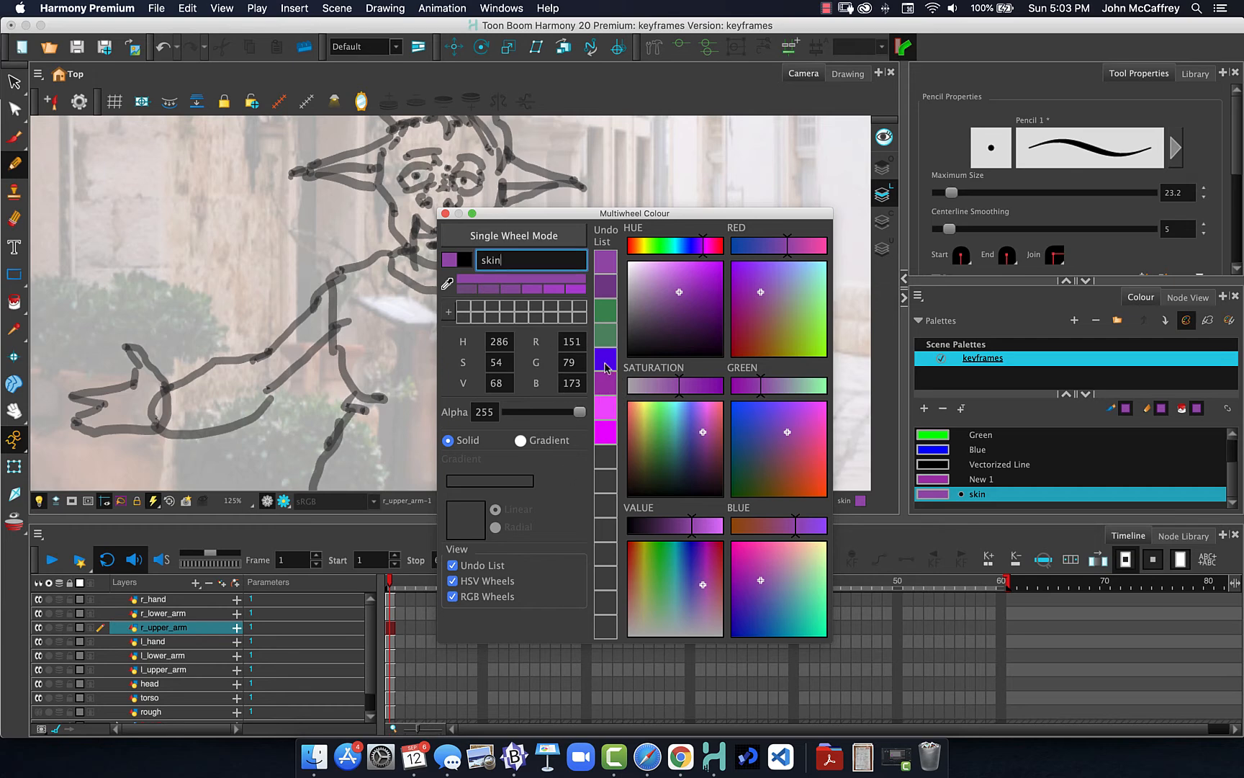
- Add a palette colour named shirt and set it to dark brown with RGB values 110, 81, 50
{"action": "left_click", "coordinate": [925, 409]}
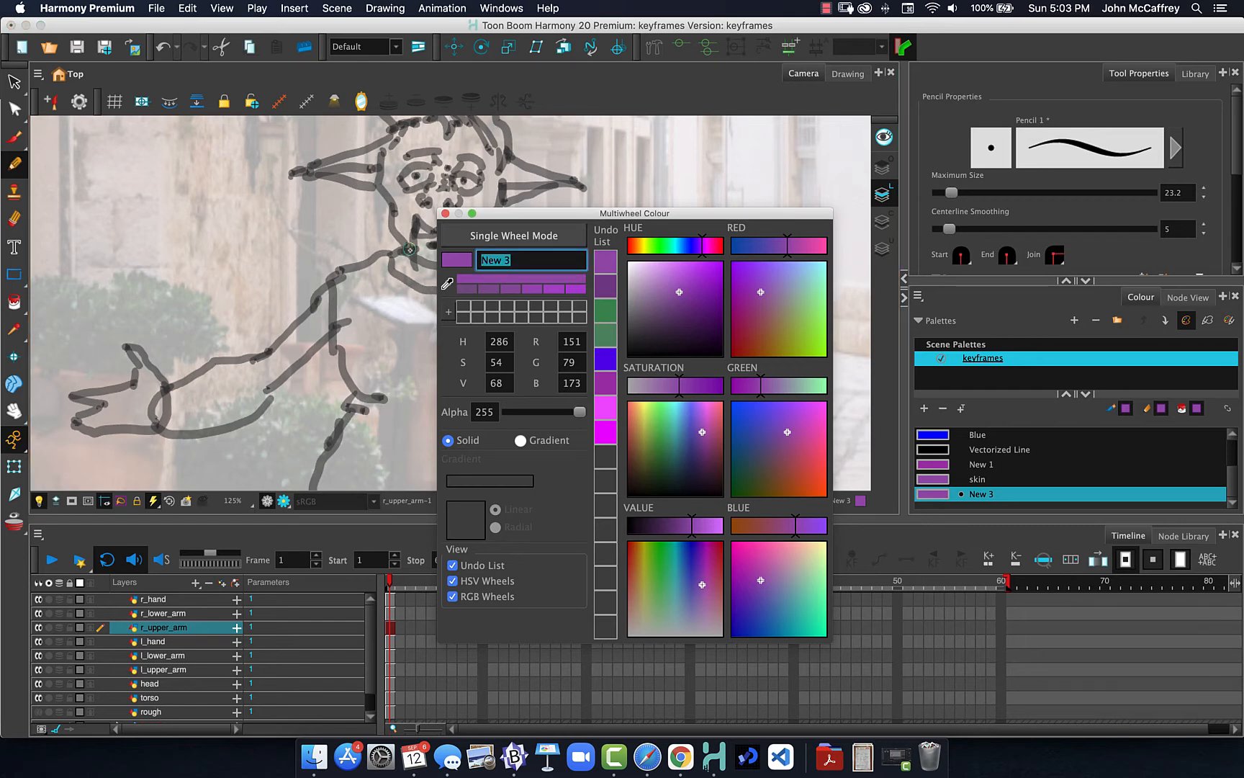
{"action": "type", "text": "shirt"}
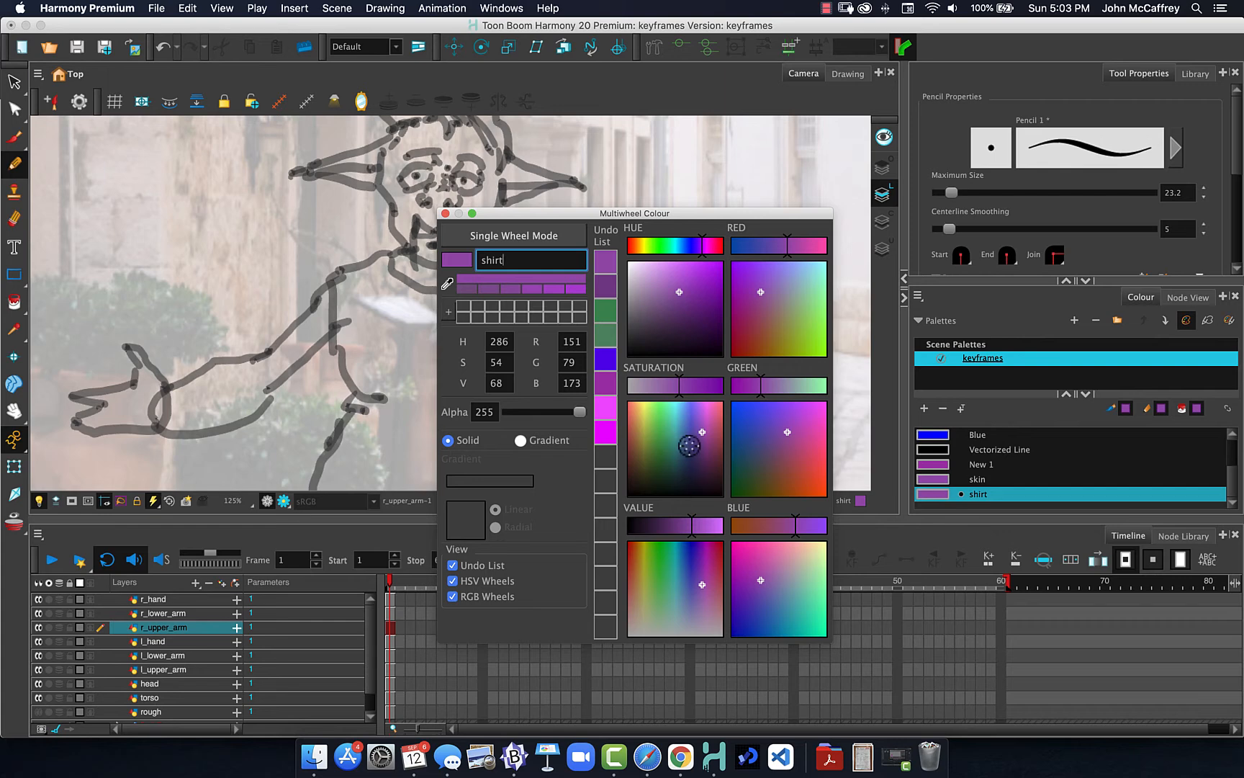
{"action": "left_click", "coordinate": [634, 245]}
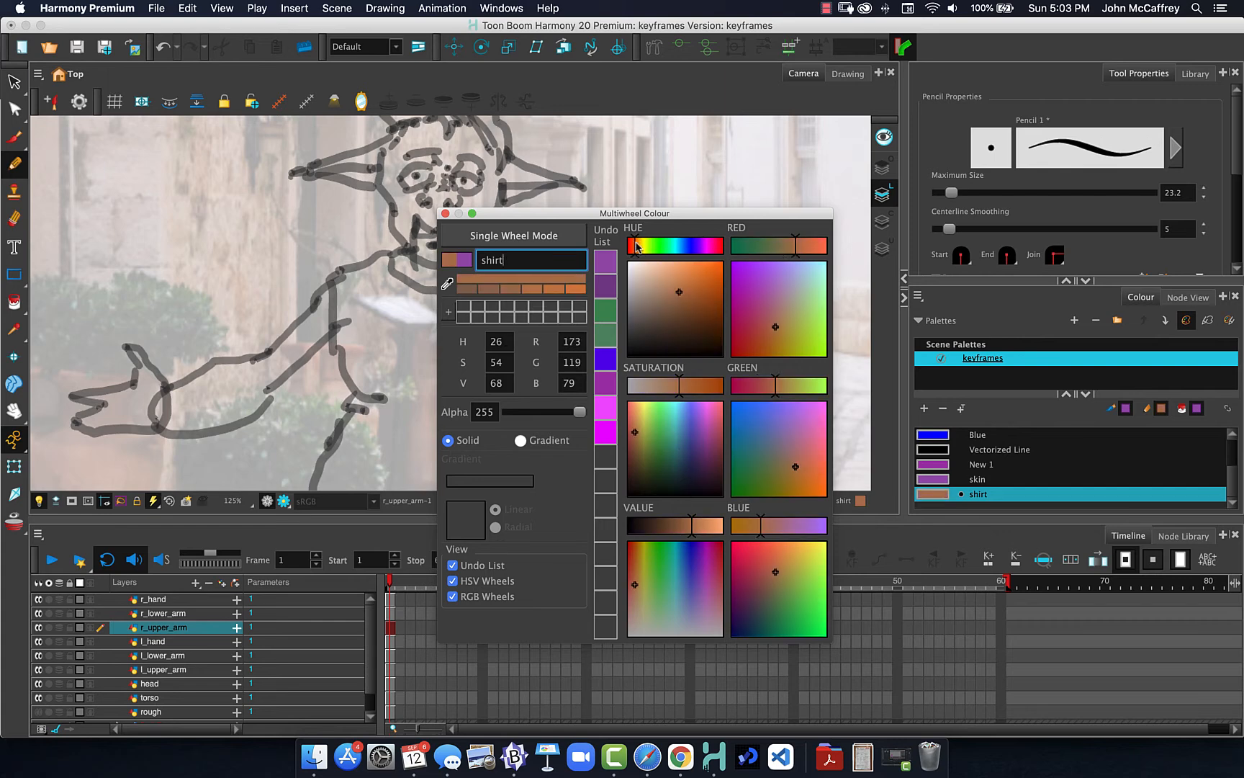
{"action": "left_click_drag", "start_coordinate": [636, 247], "coordinate": [637, 247]}
{"action": "left_click_drag", "start_coordinate": [682, 533], "coordinate": [669, 522]}
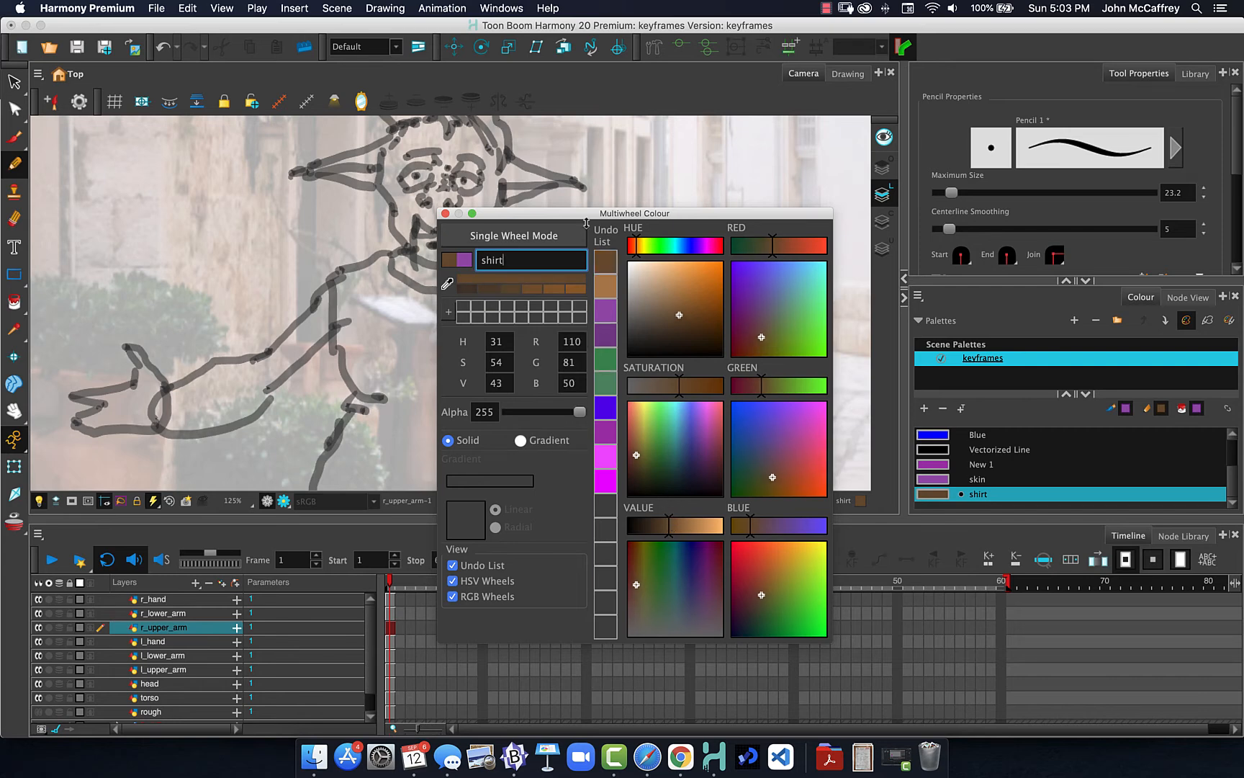
- Add a palette colour named shorts and set it to dark blue with RGB values 49, 76, 108
{"action": "left_click", "coordinate": [925, 409]}
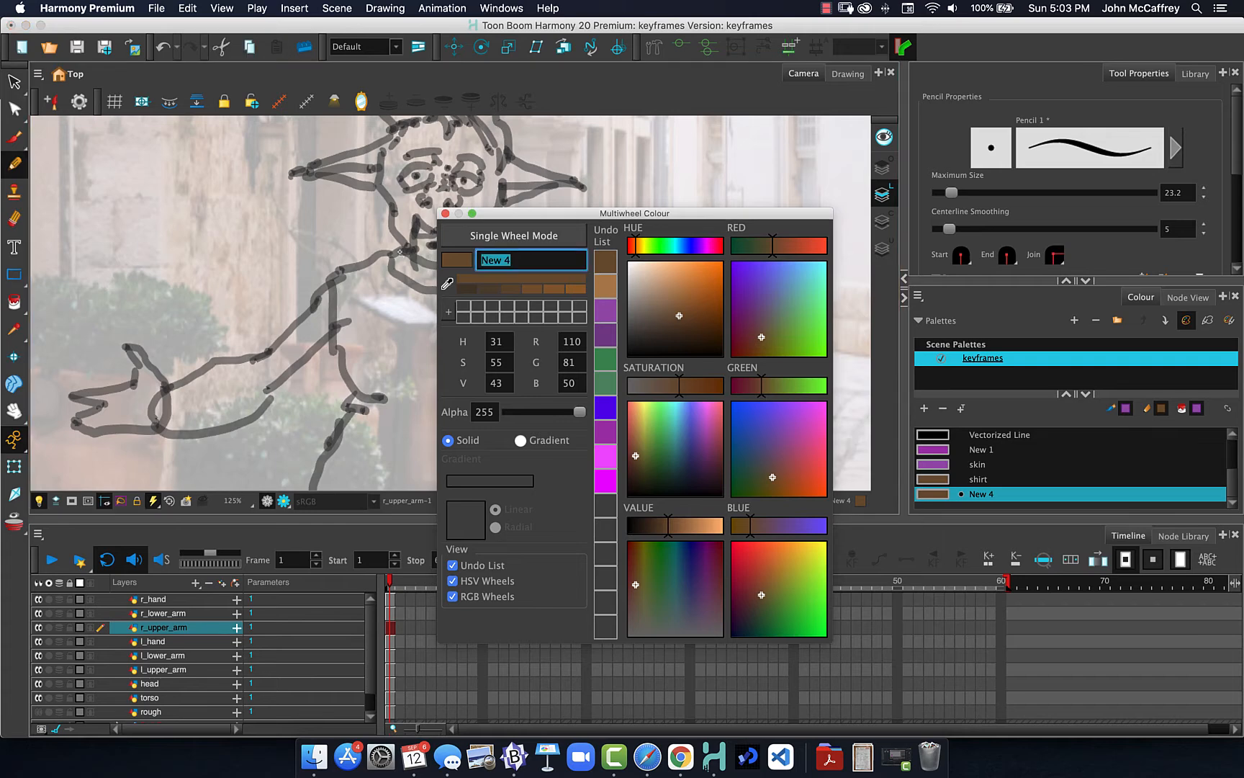
{"action": "type", "text": "shorts"}
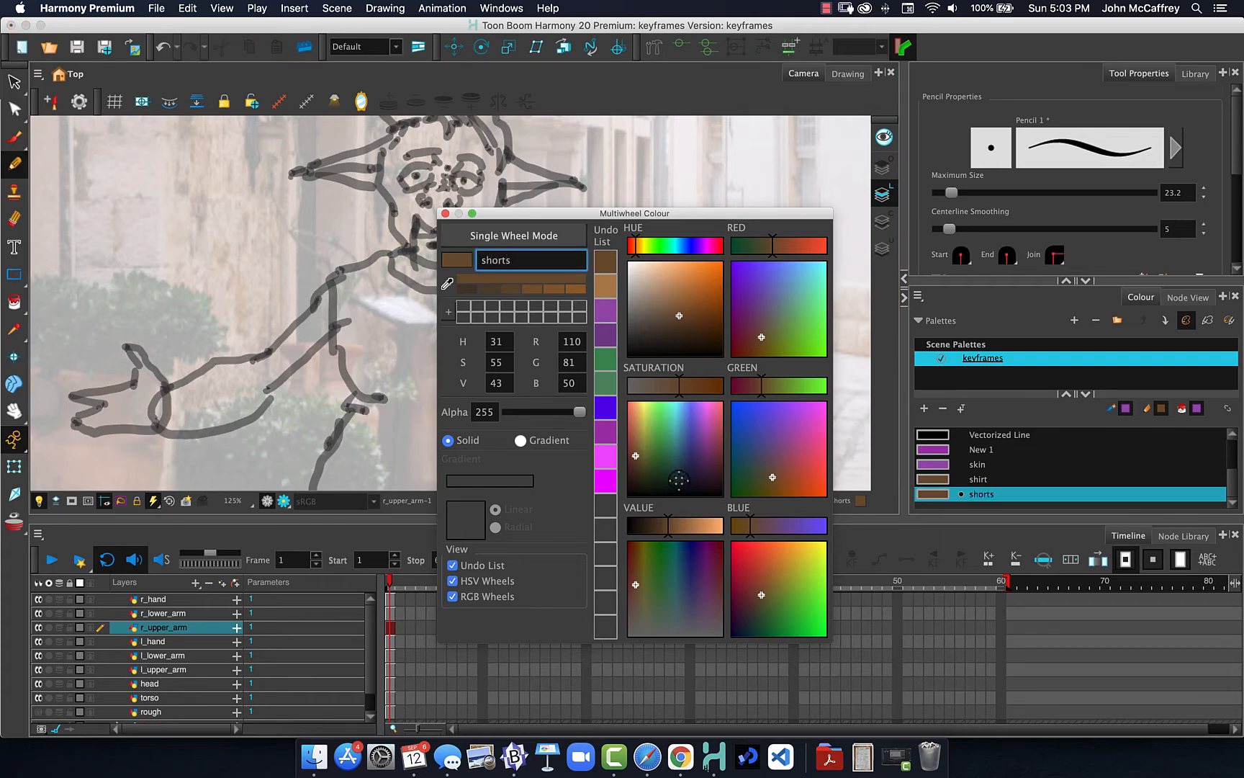
{"action": "left_click", "coordinate": [679, 245]}
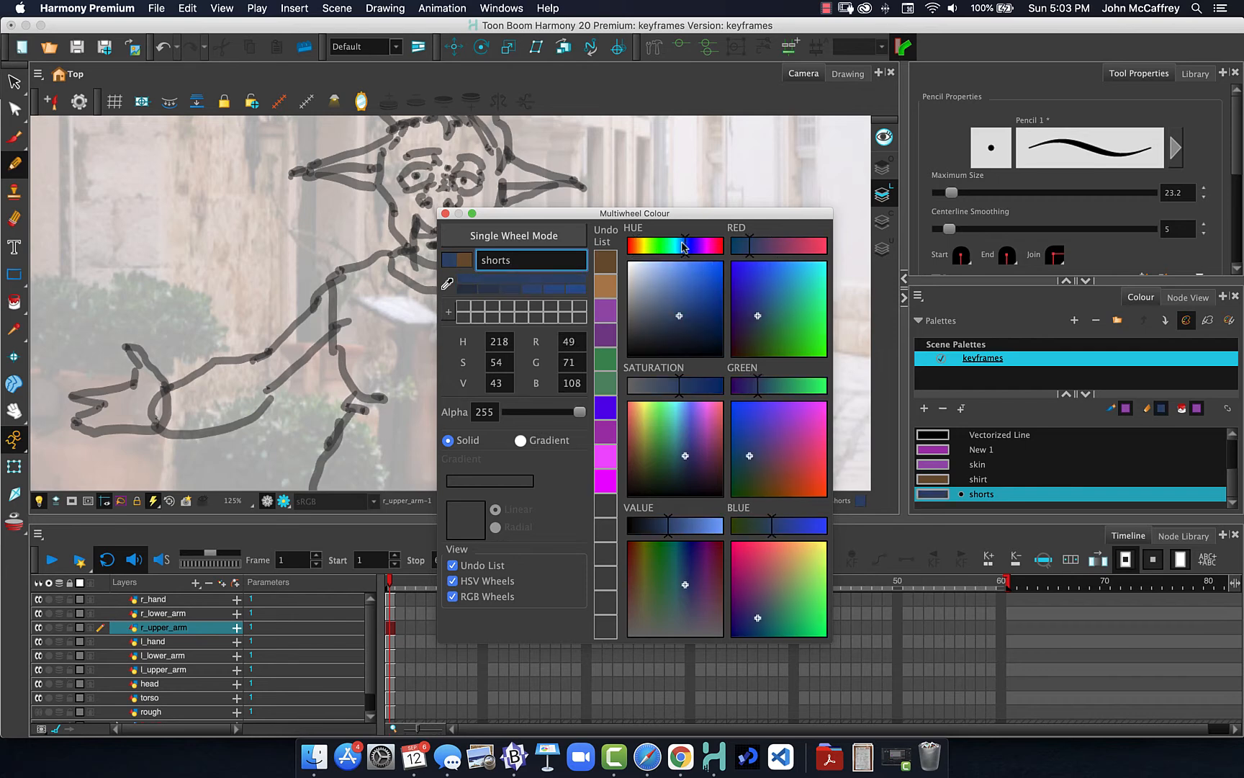
{"action": "left_click_drag", "start_coordinate": [679, 246], "coordinate": [684, 247]}
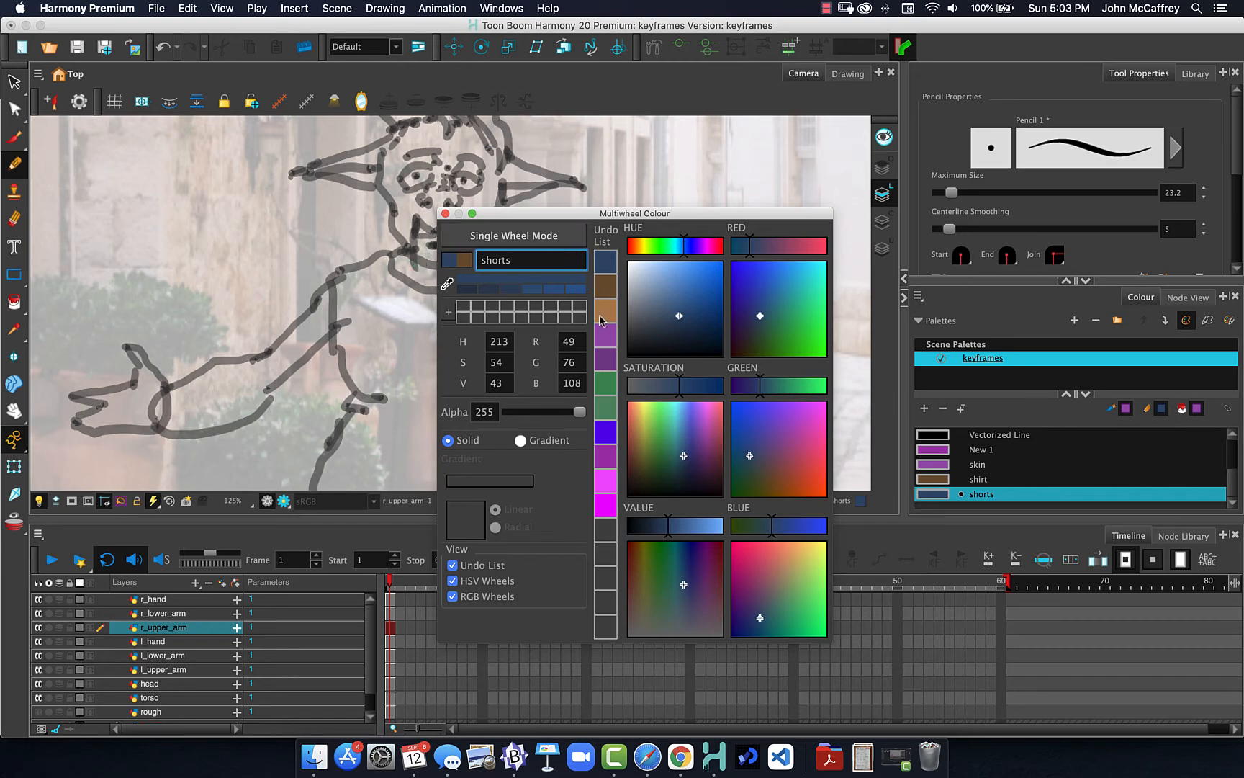
- Add a palette colour named hair and set it to orange with RGB values 215, 106, 60
{"action": "left_click", "coordinate": [924, 409]}
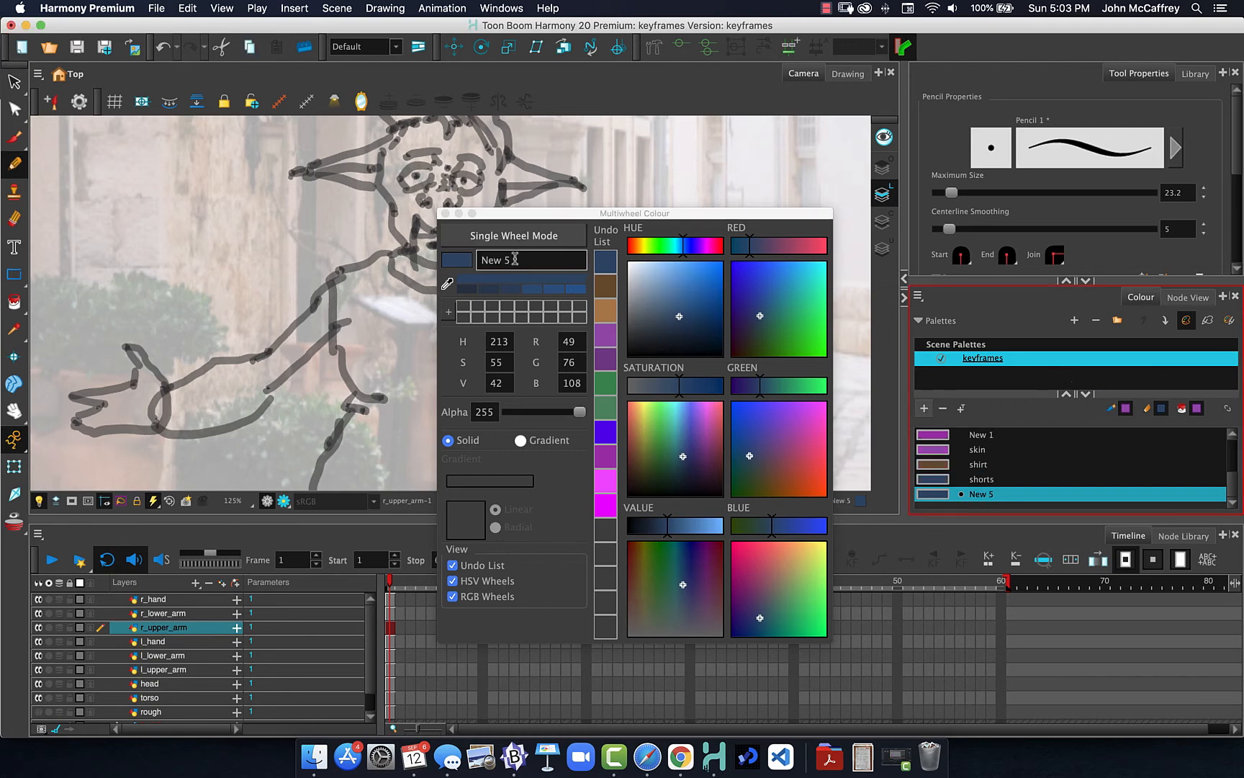
{"action": "type", "text": "hair"}
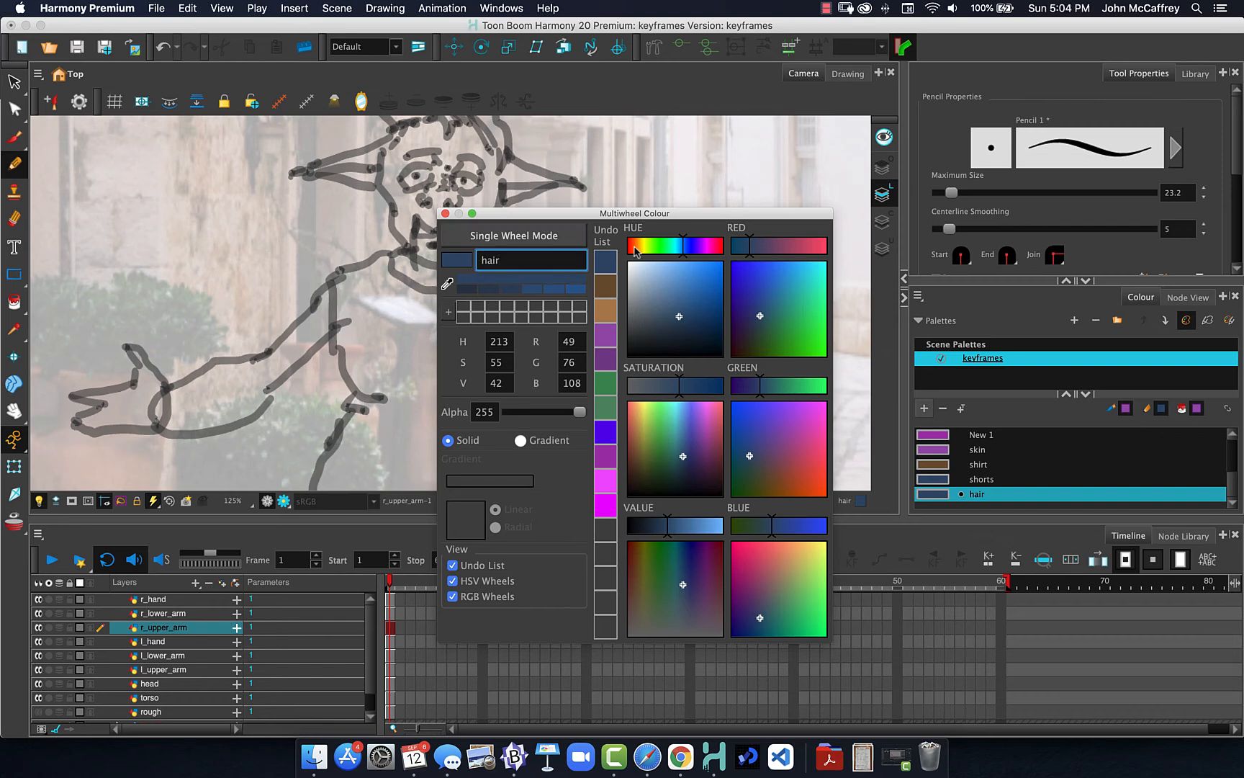
{"action": "left_click_drag", "start_coordinate": [634, 251], "coordinate": [640, 246]}
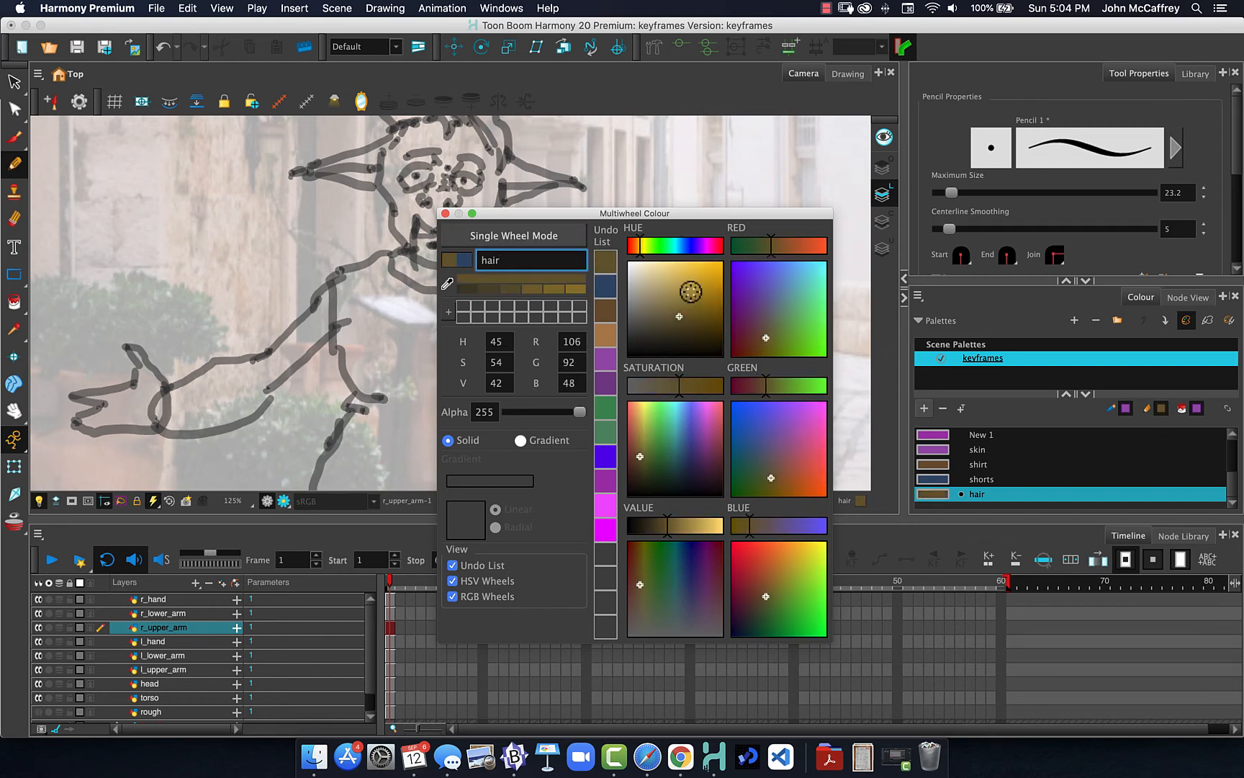
{"action": "mouse_move", "coordinate": [690, 291]}
{"action": "left_mouse_down"}
{"action": "mouse_move", "coordinate": [713, 270]}
{"action": "mouse_move", "coordinate": [695, 277]}
{"action": "left_mouse_up"}
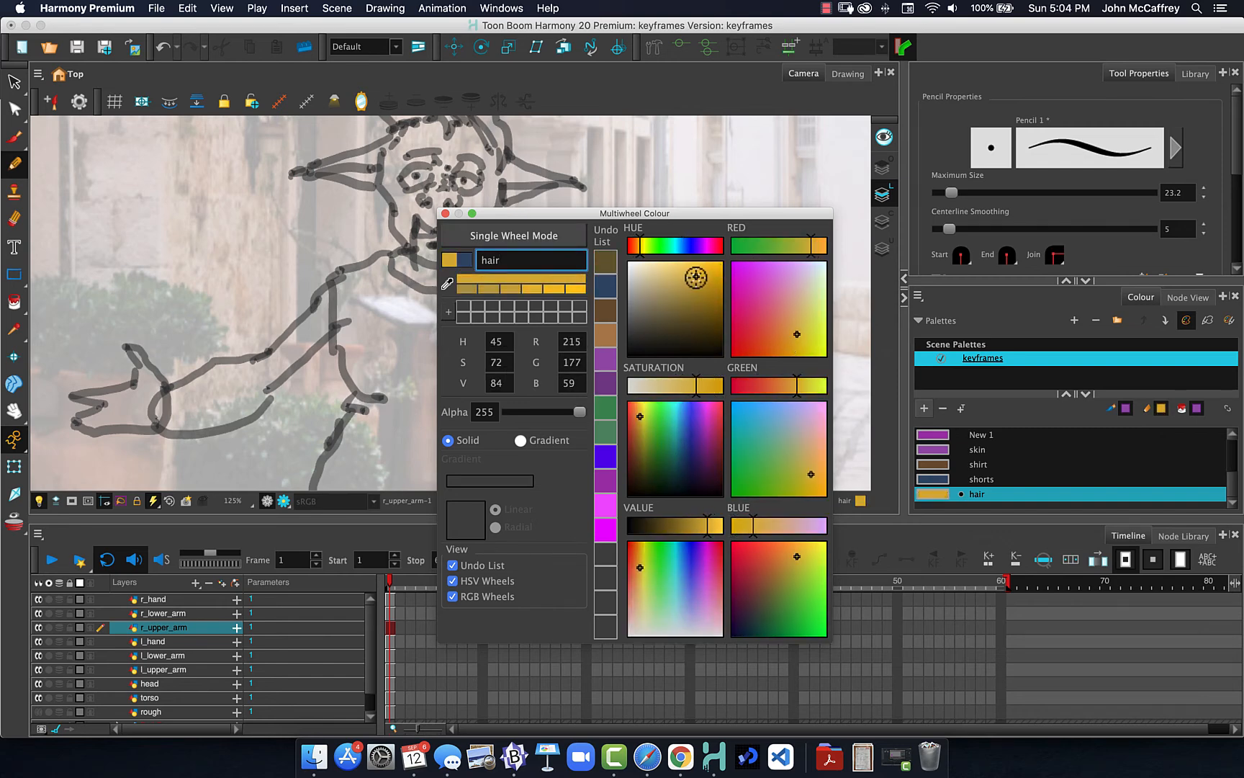
{"action": "left_click_drag", "start_coordinate": [797, 383], "coordinate": [771, 385]}
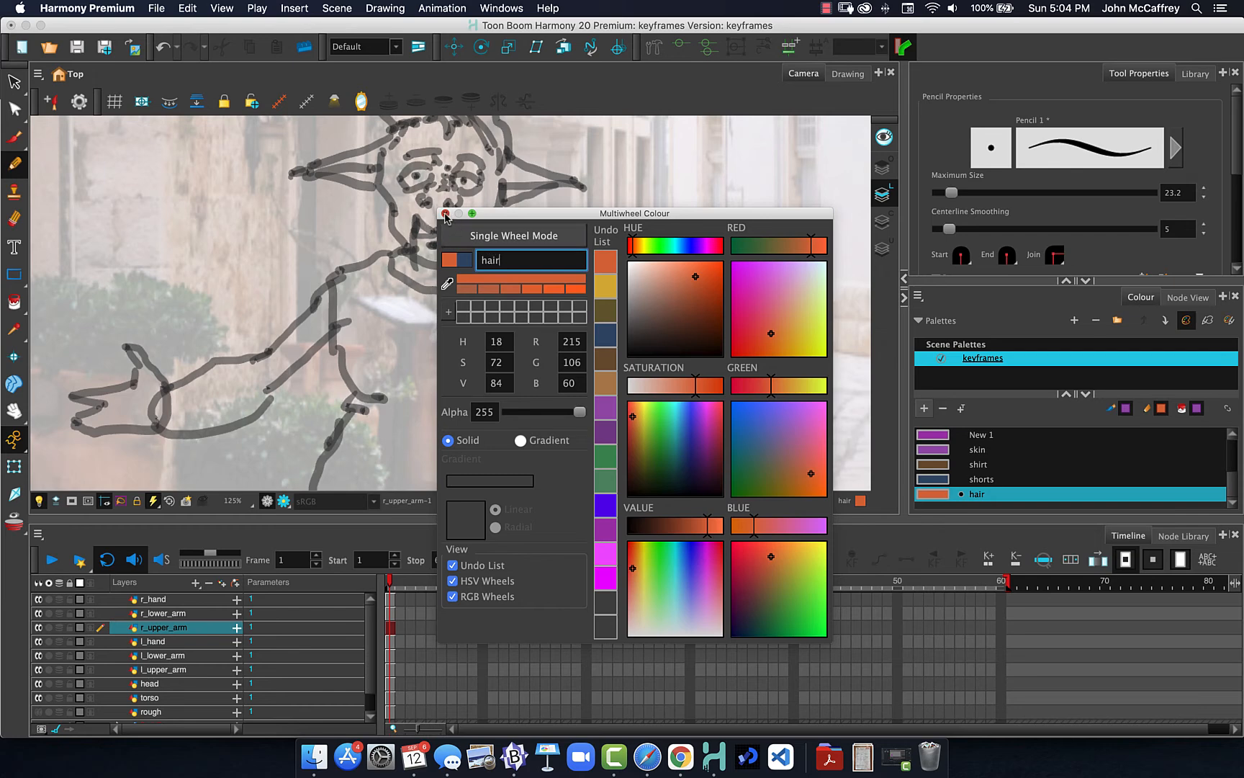
{"action": "left_click", "coordinate": [445, 214]}
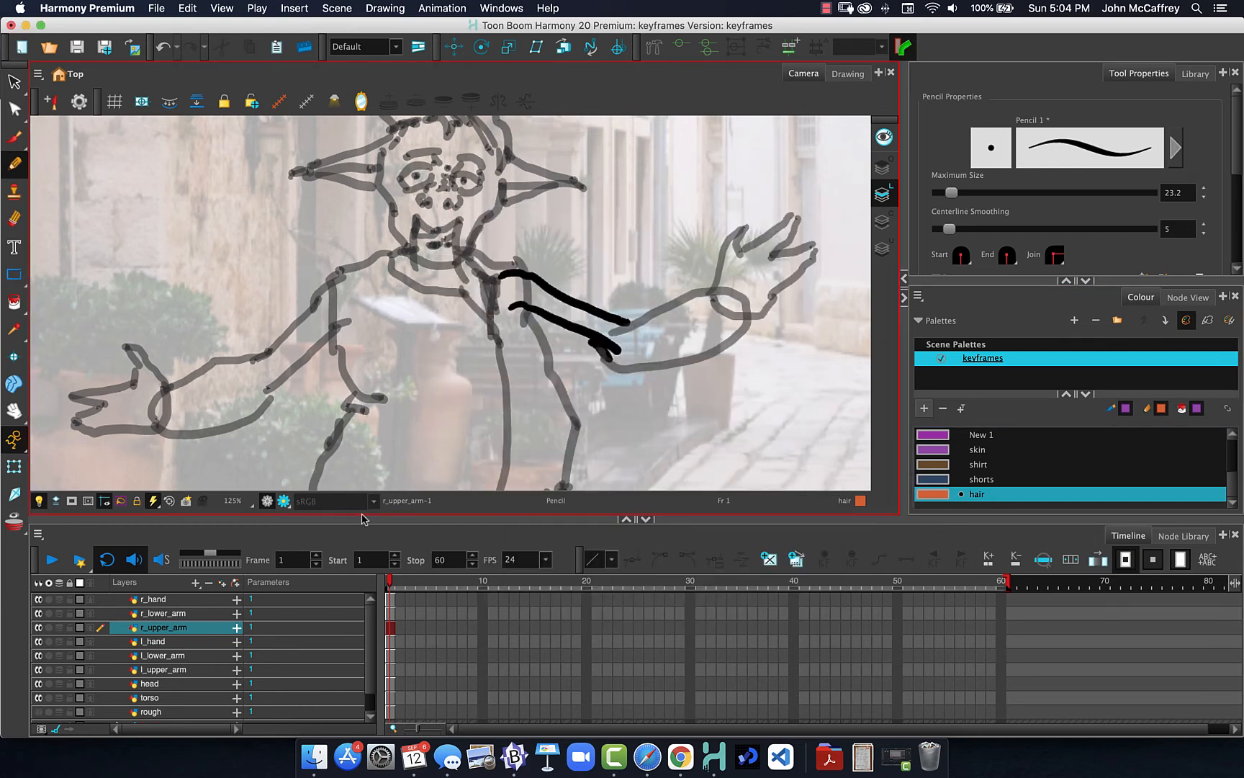
- Activate the head layer, switch to the Paint tool and set its gap closing to 2
{"action": "left_click", "coordinate": [164, 687]}
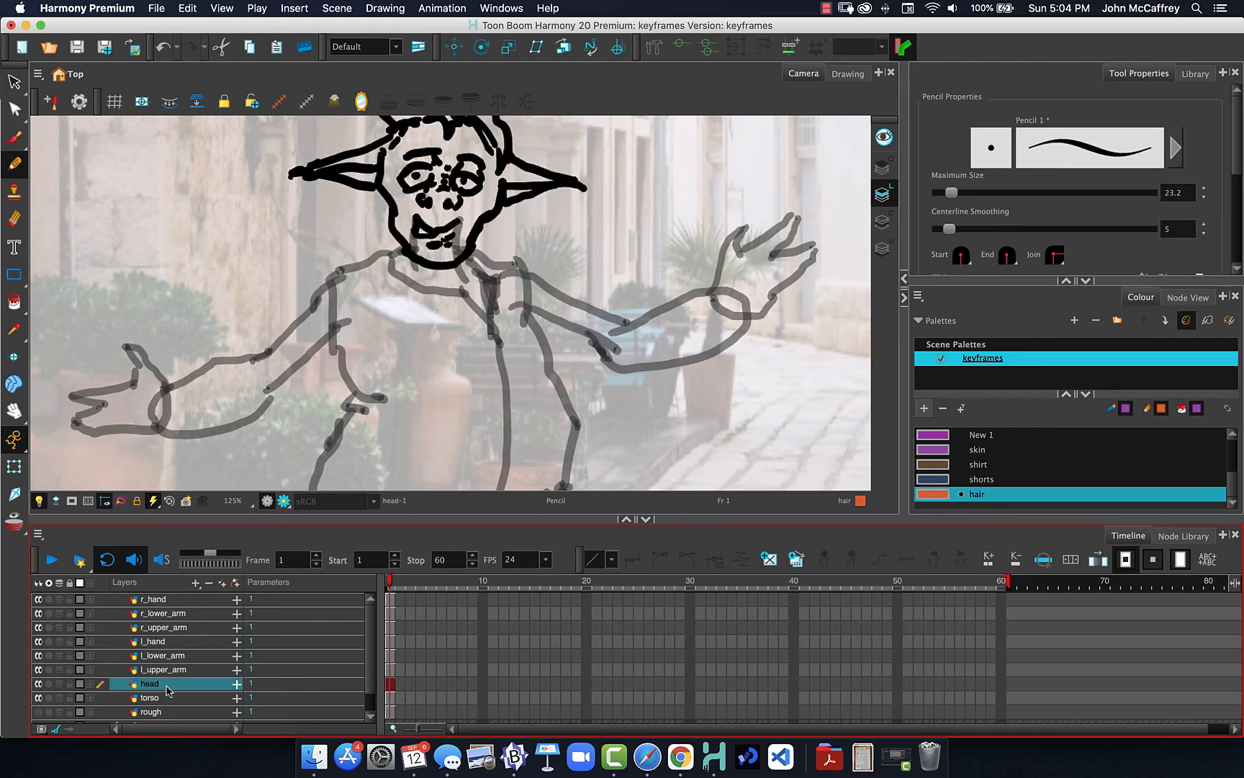
{"action": "left_click_drag", "start_coordinate": [395, 369], "coordinate": [392, 489]}
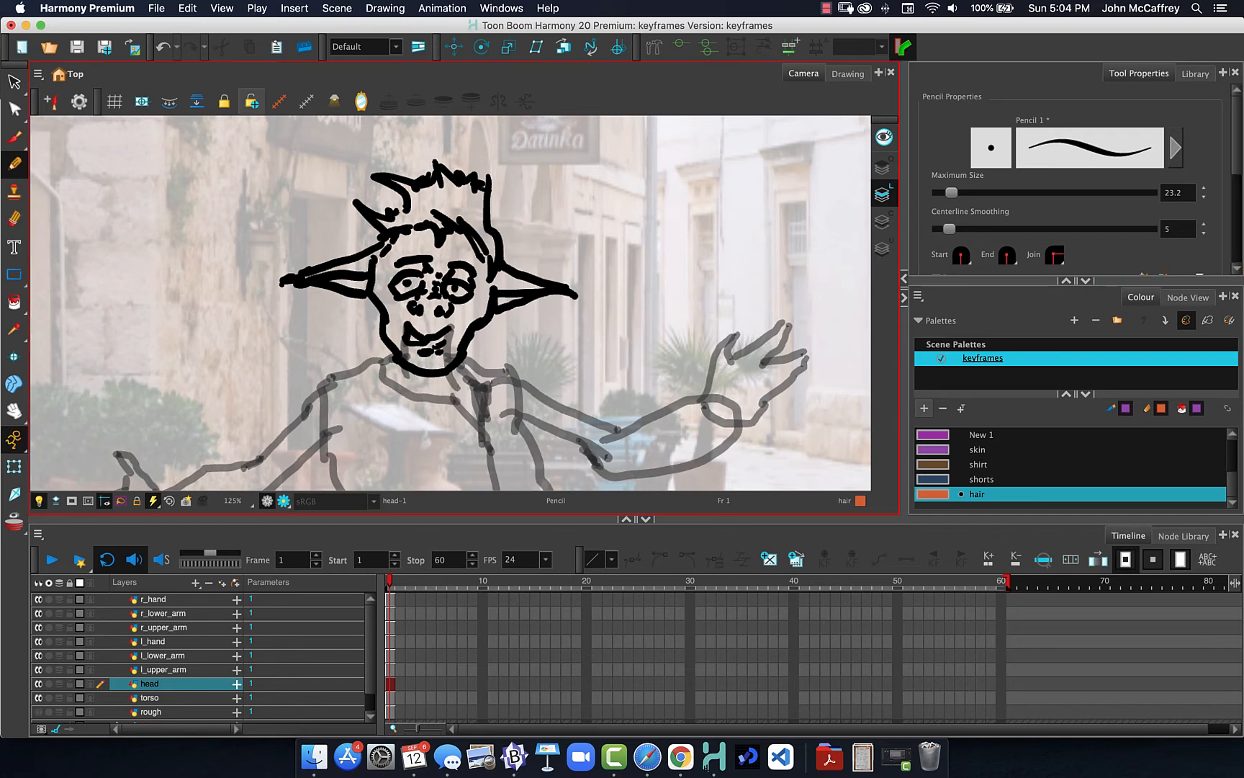
{"action": "left_click", "coordinate": [14, 302]}
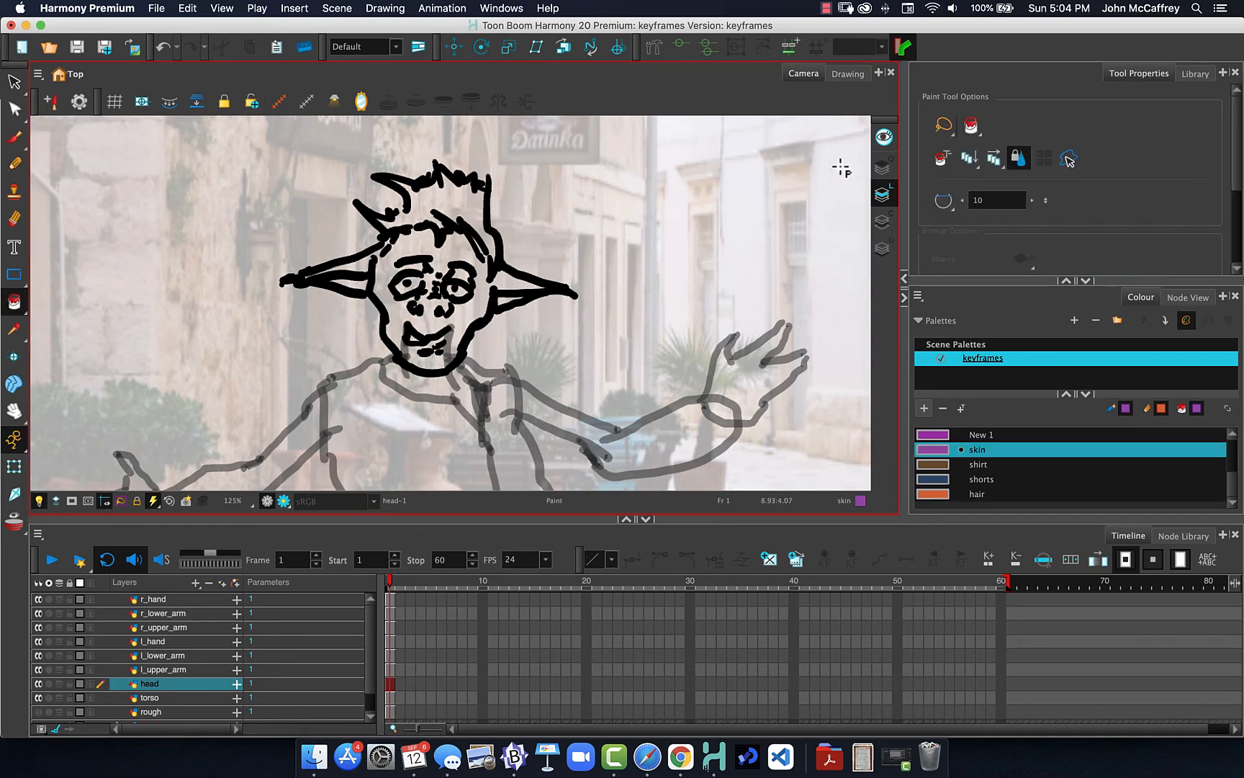
{"action": "left_click", "coordinate": [448, 200]}
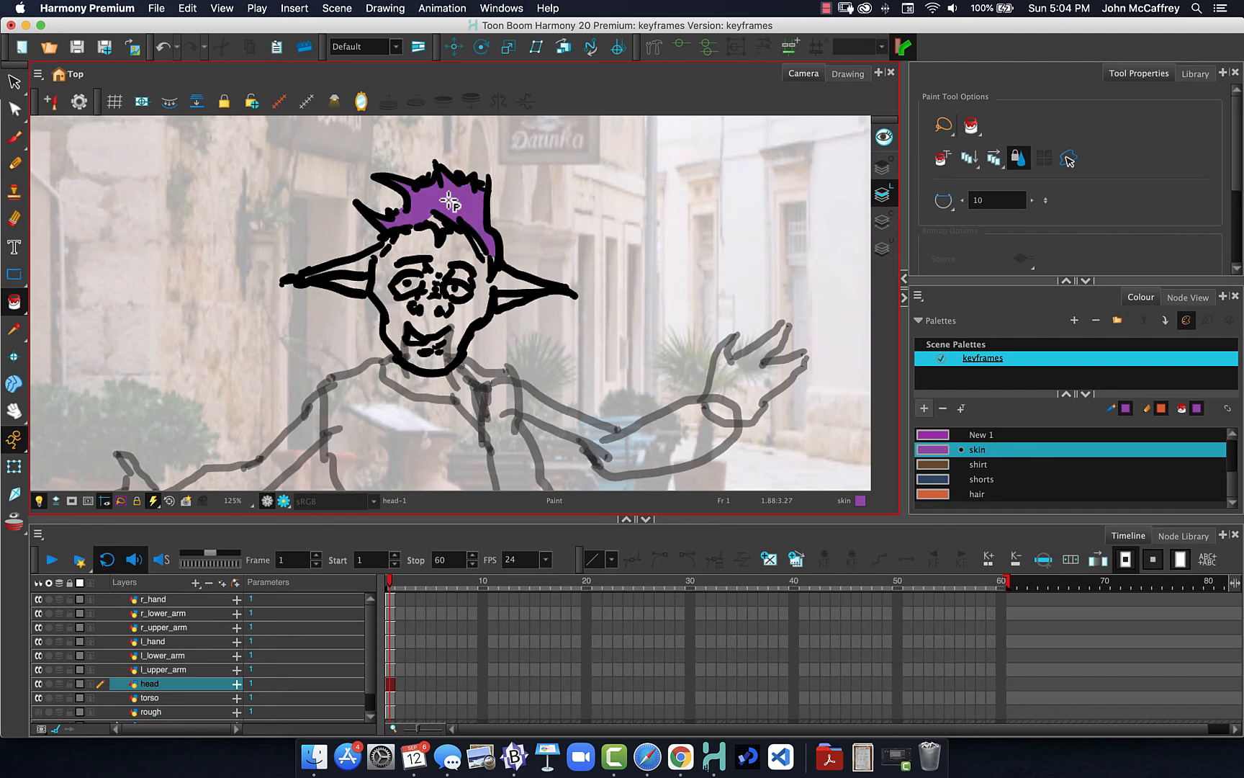
{"action": "key", "text": "super+z"}
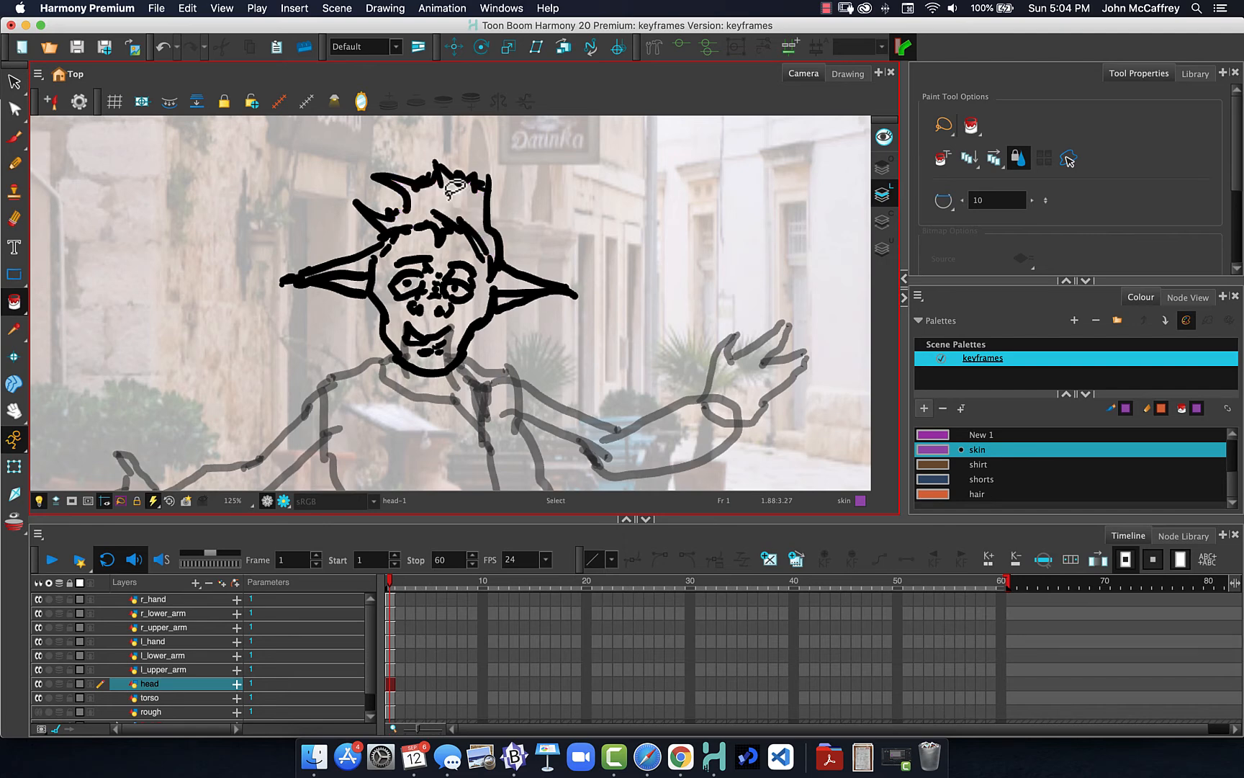
{"action": "left_click", "coordinate": [944, 202]}
{"action": "left_click", "coordinate": [956, 239]}
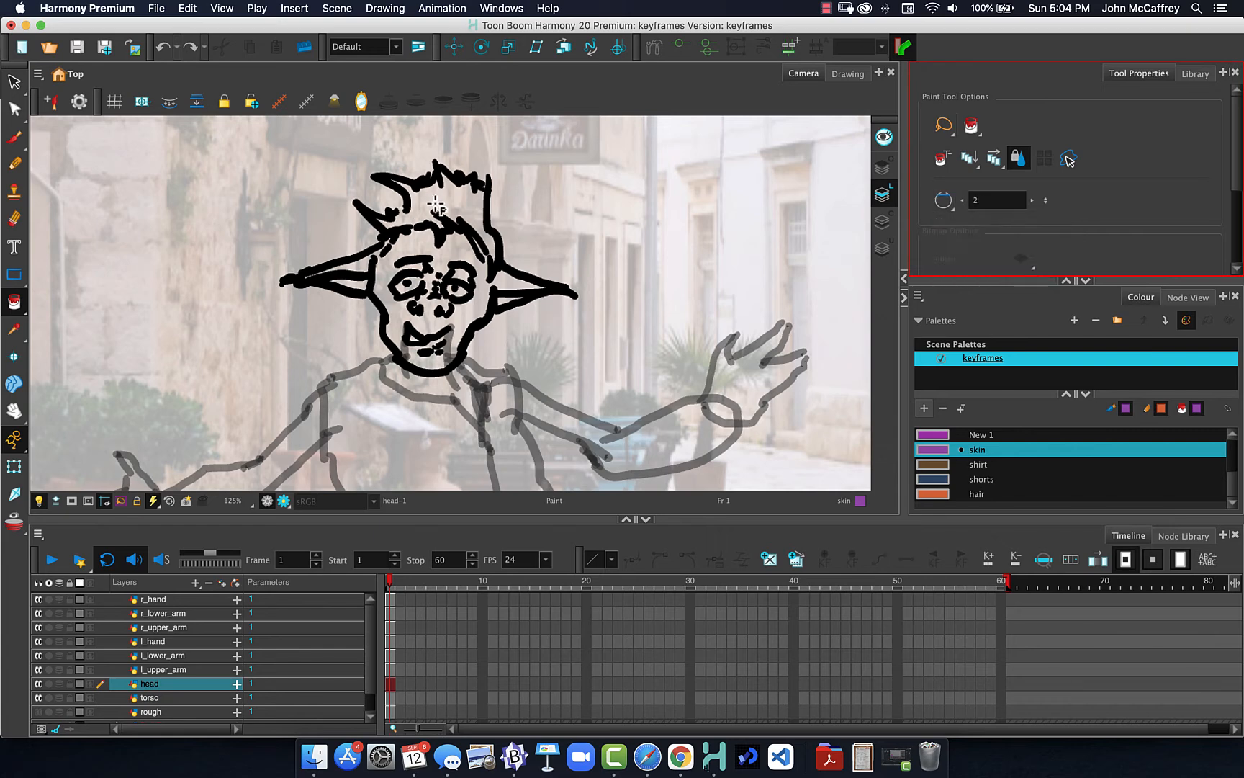
- Fill the hair area of the head drawing with the orange hair colour
{"action": "left_click", "coordinate": [434, 212]}
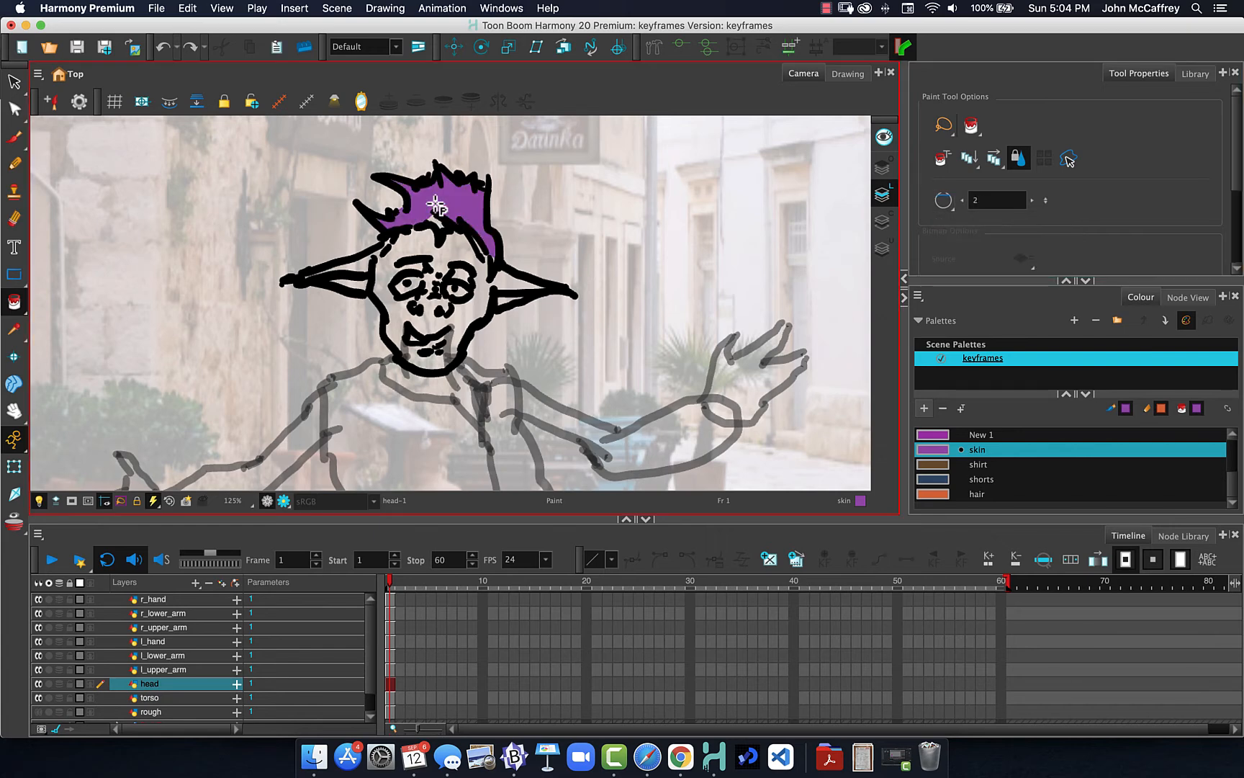
{"action": "left_click", "coordinate": [400, 215]}
{"action": "left_click", "coordinate": [922, 494]}
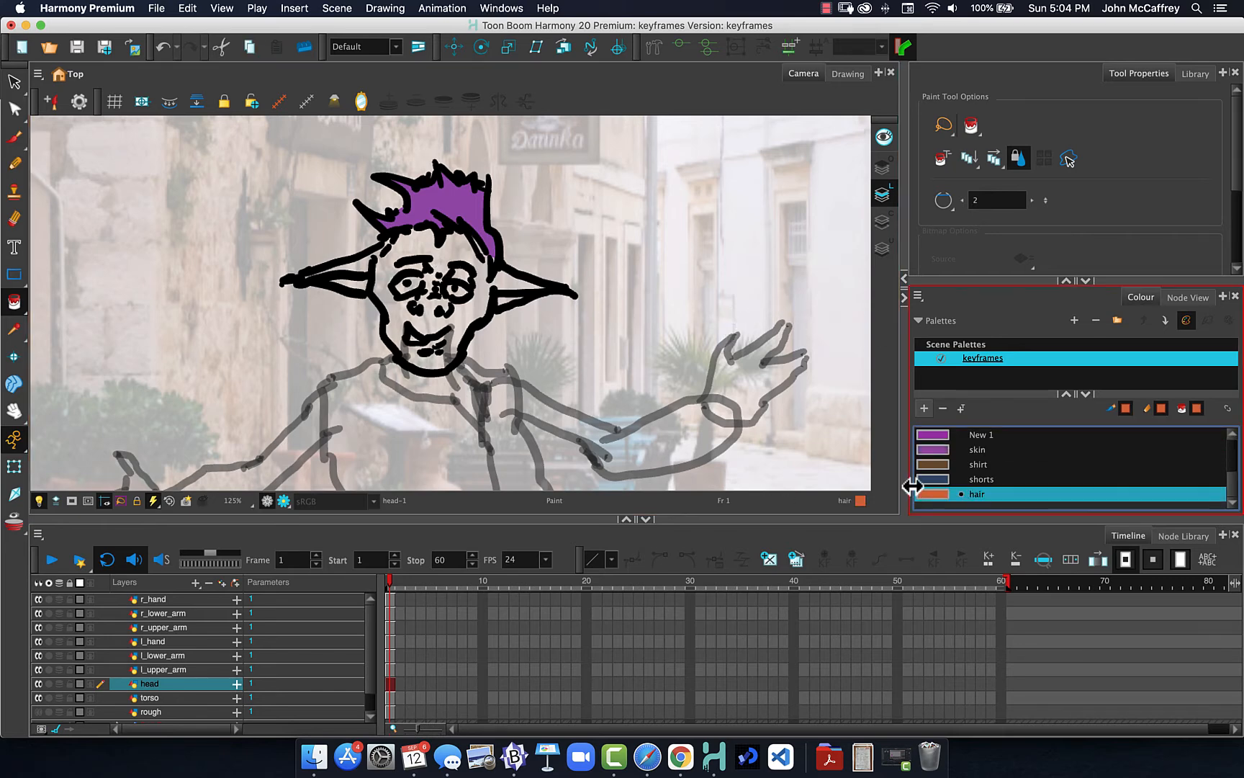
{"action": "left_click", "coordinate": [437, 222]}
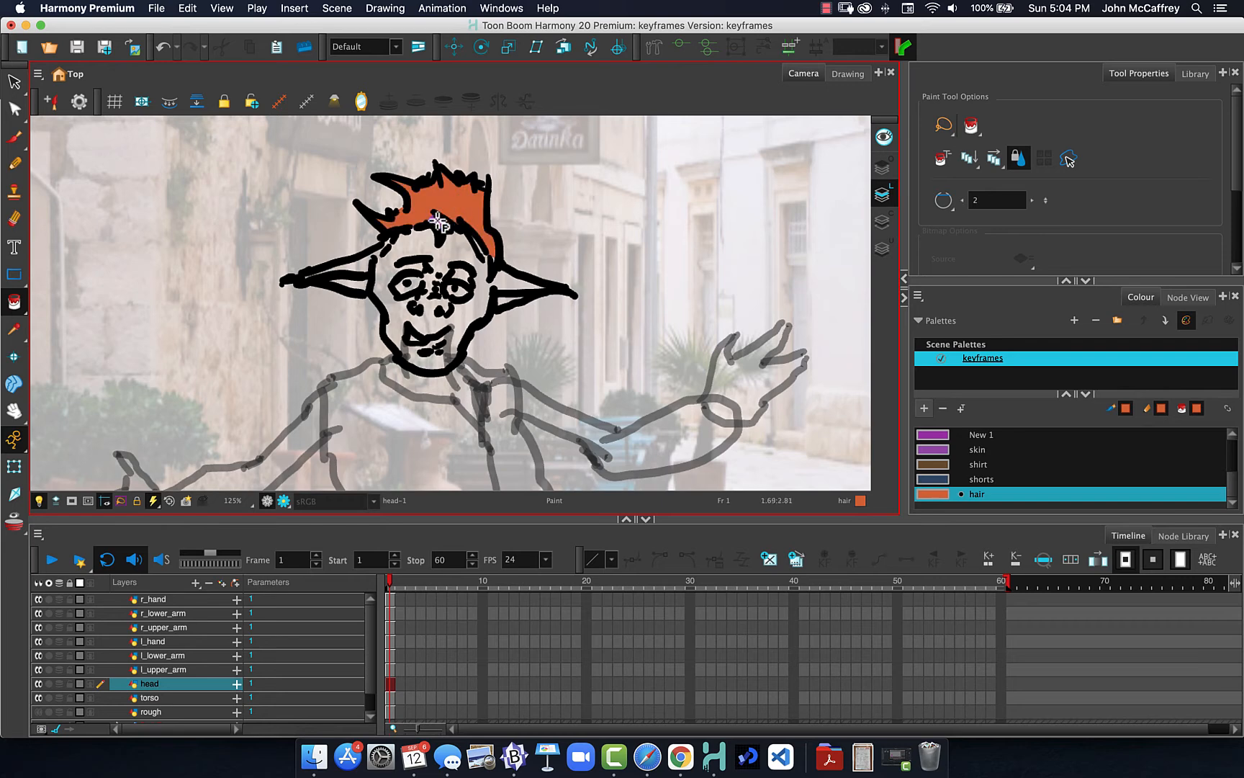
- Fill the face and both ears with the skin colour, setting the Paint tool's gap closing to 0
{"action": "left_click", "coordinate": [919, 488]}
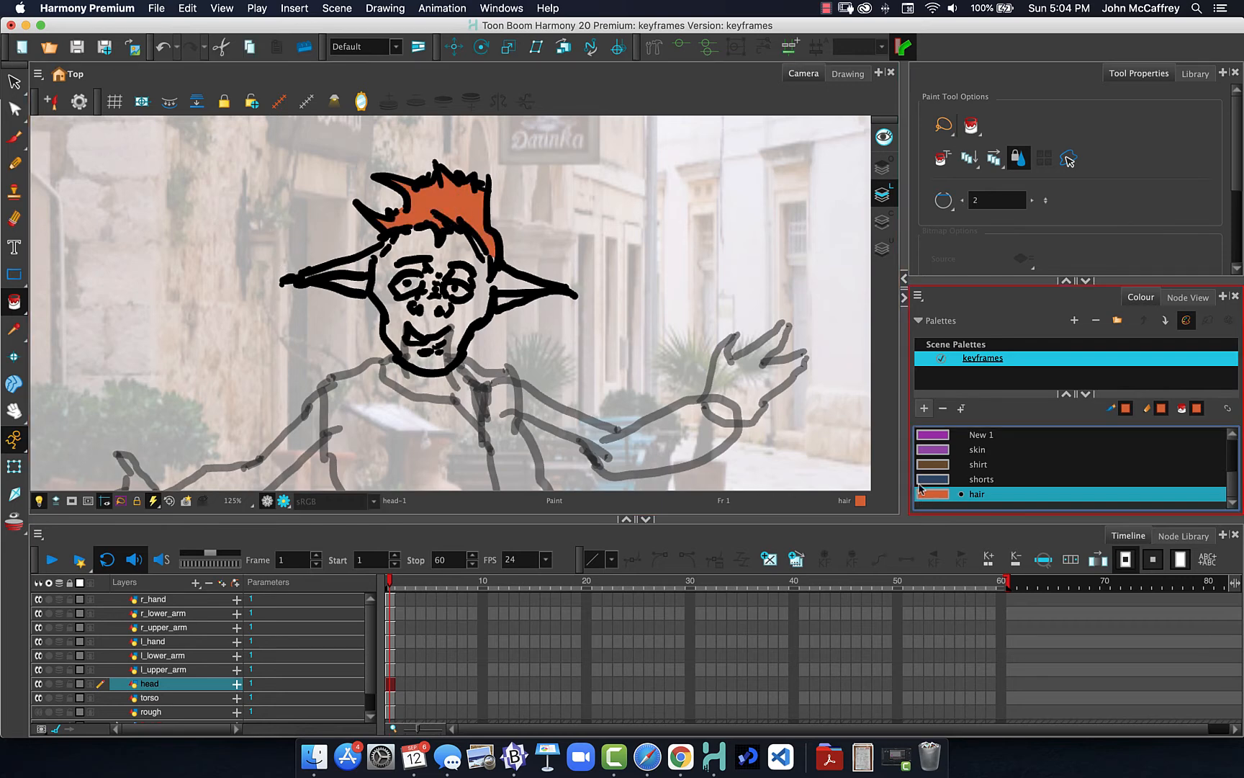
{"action": "left_click", "coordinate": [938, 450]}
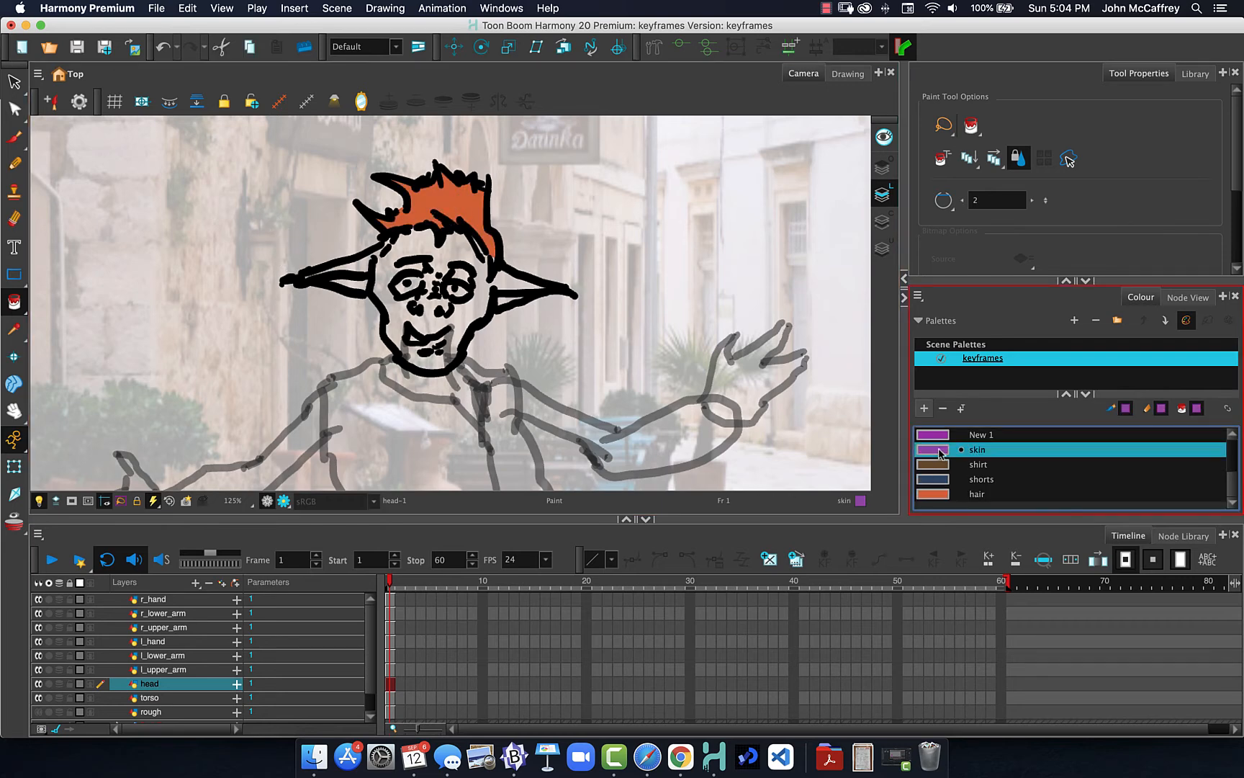
{"action": "left_click", "coordinate": [512, 288]}
{"action": "left_click", "coordinate": [960, 200]}
{"action": "left_click", "coordinate": [972, 214]}
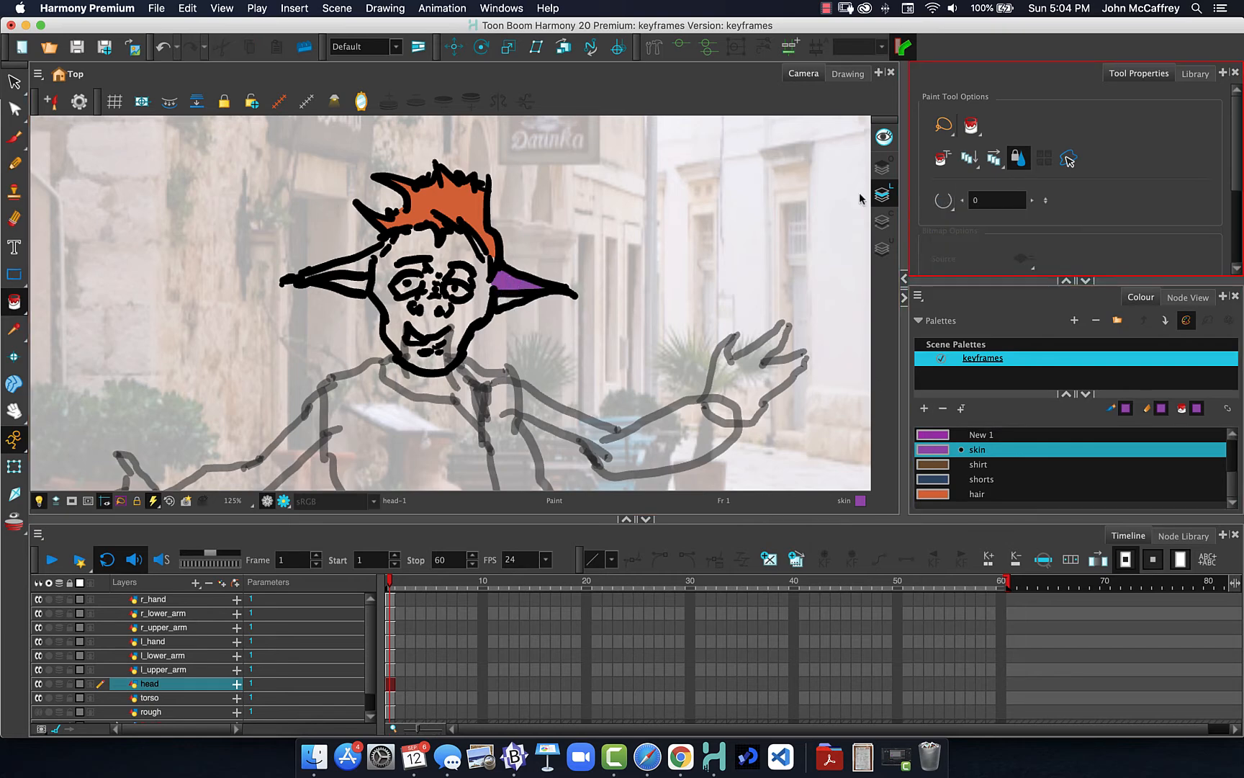
{"action": "left_click", "coordinate": [472, 309]}
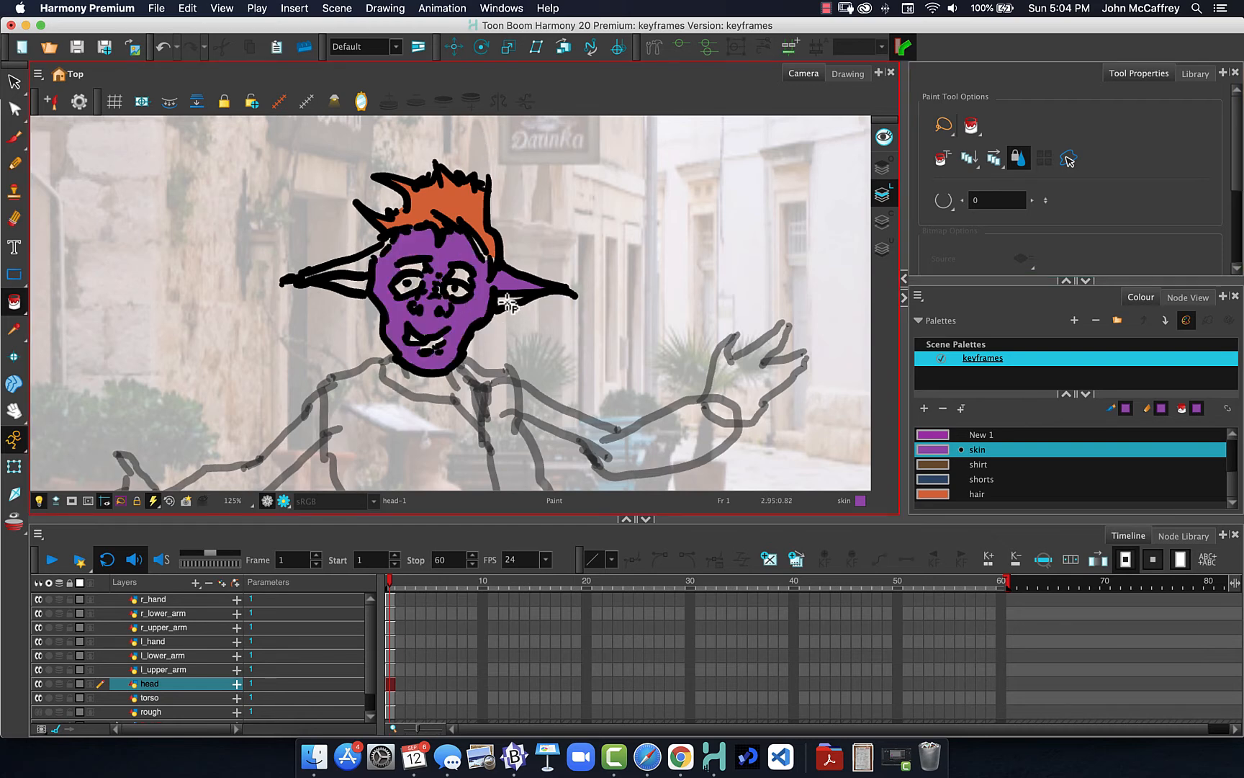
{"action": "left_click", "coordinate": [360, 272]}
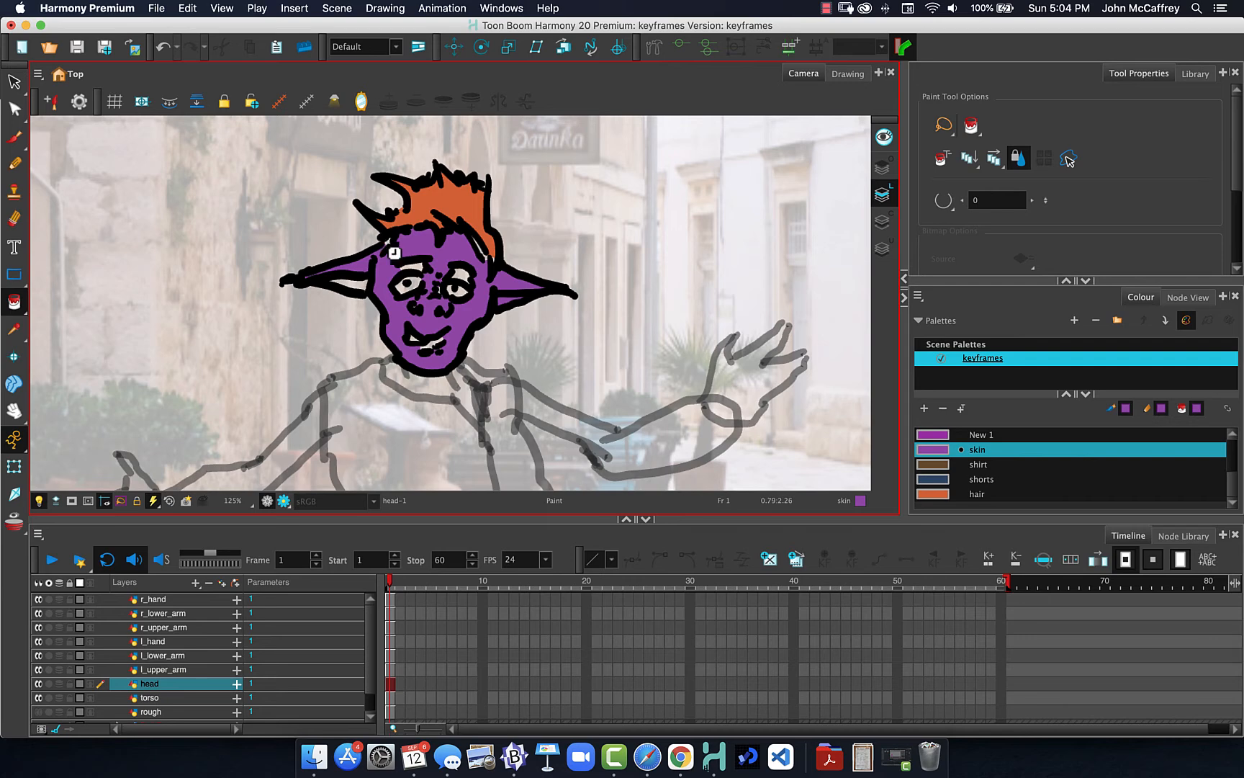
- Fill the remaining unpainted skin areas around the hairline and above both eyes with the skin colour
{"action": "left_click", "coordinate": [380, 215]}
{"action": "key", "text": "super+z"}
{"action": "left_click", "coordinate": [482, 246]}
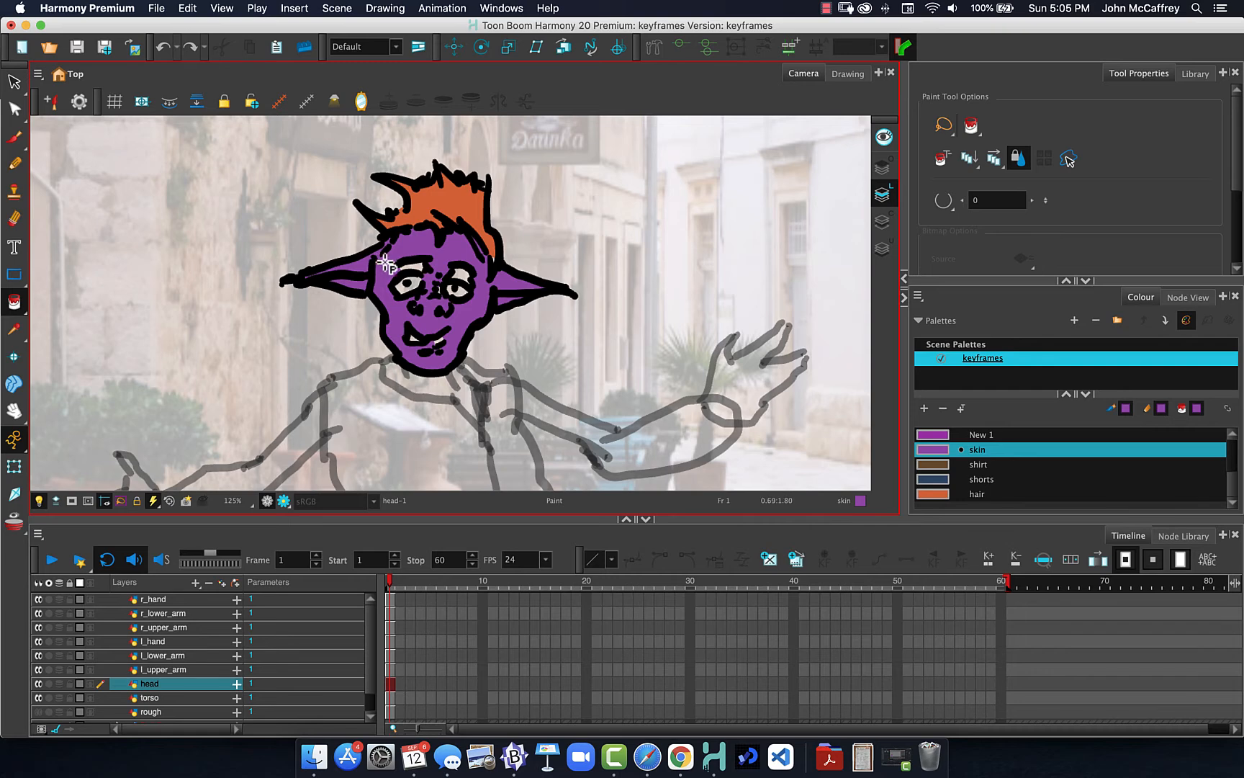
{"action": "key", "text": "2"}
{"action": "key", "text": "2"}
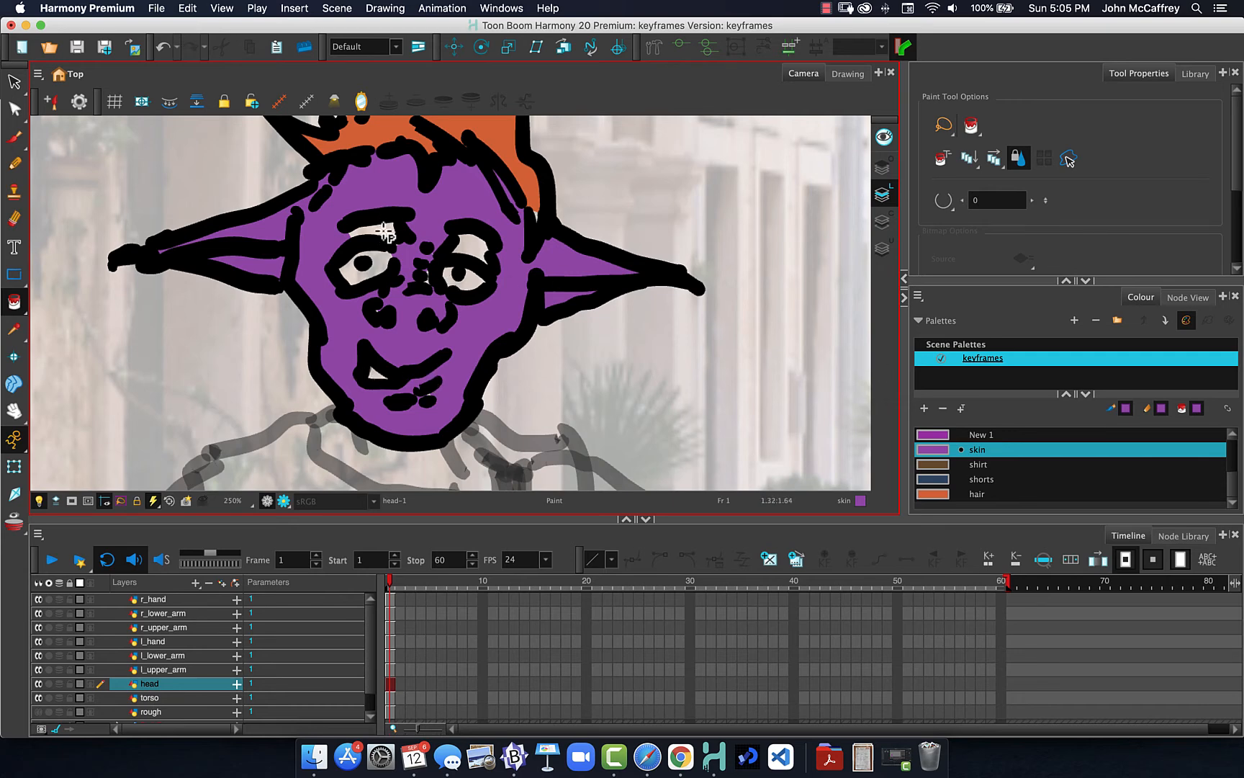
{"action": "left_click", "coordinate": [473, 250]}
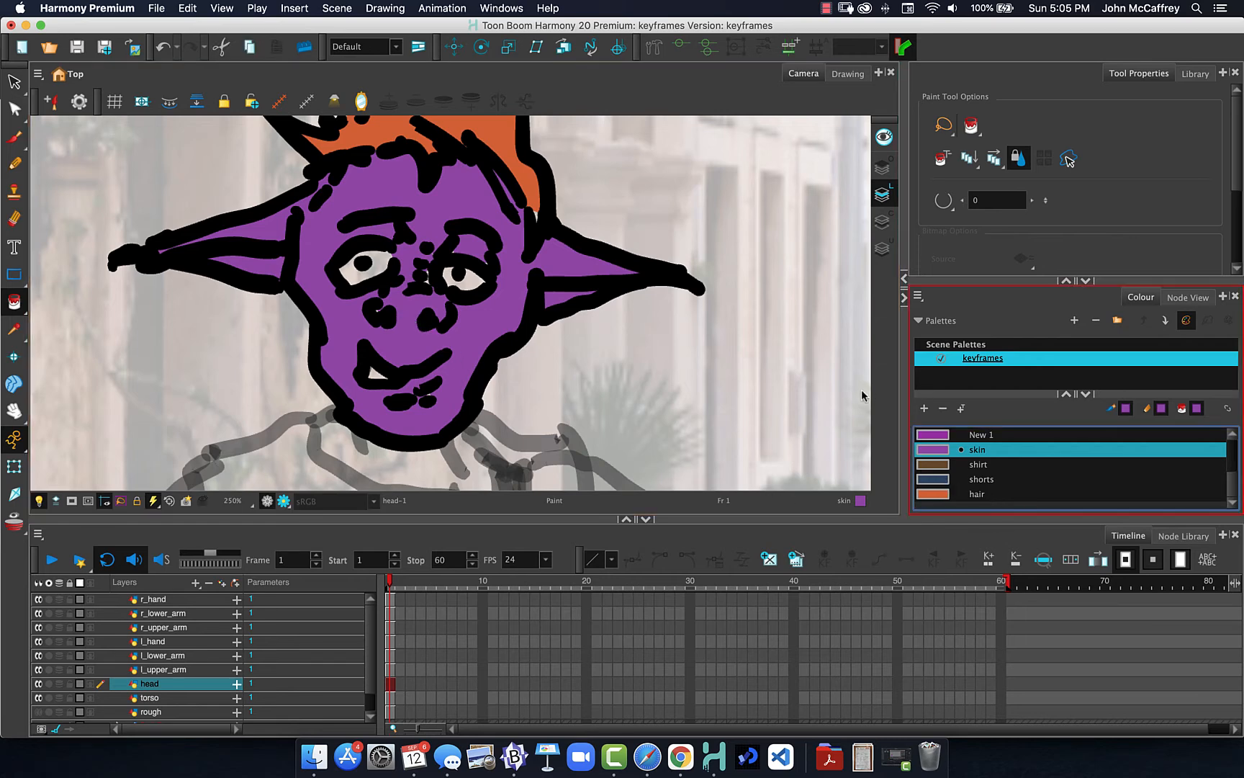
- Fill the mouth opening and the whites of both eyes with the White palette colour
{"action": "scroll", "coordinate": [951, 461], "scroll_direction": "up", "scroll_amount": 1}
{"action": "scroll", "coordinate": [952, 457], "scroll_direction": "up", "scroll_amount": 5}
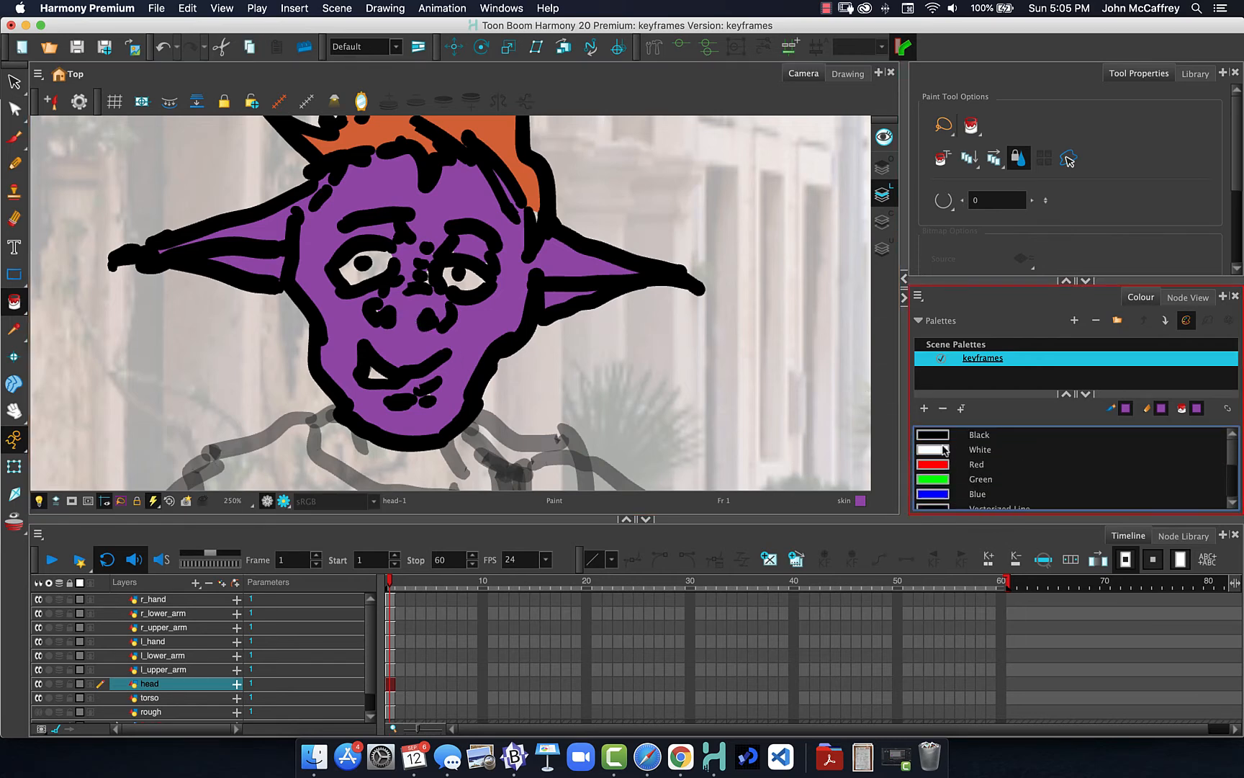
{"action": "left_click", "coordinate": [944, 451]}
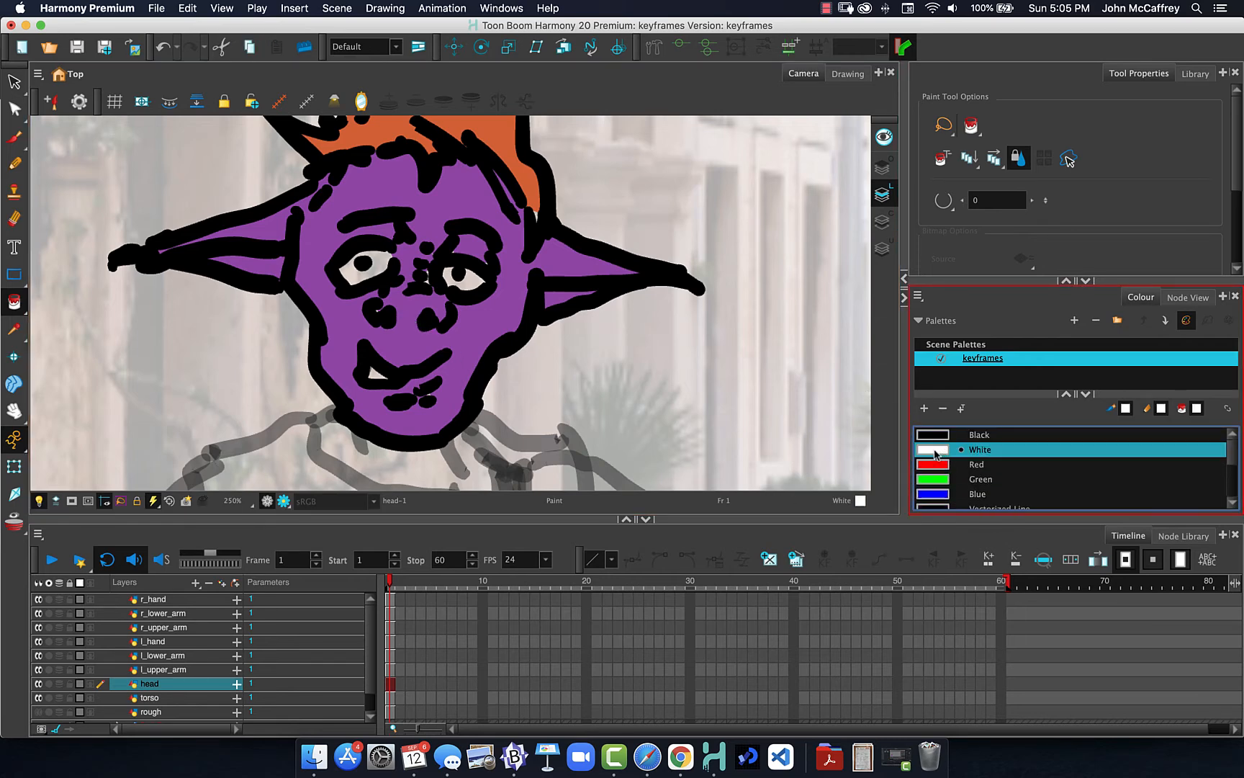
{"action": "left_click", "coordinate": [373, 375]}
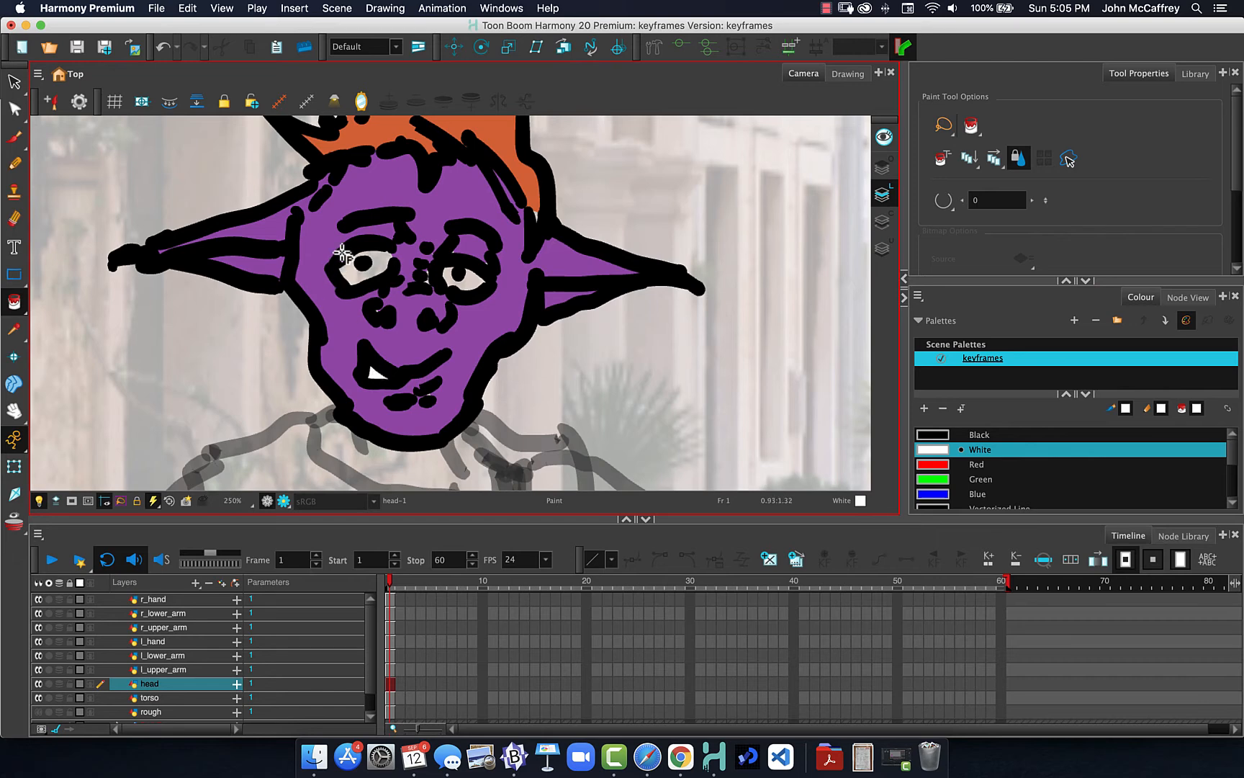
{"action": "left_click", "coordinate": [379, 262]}
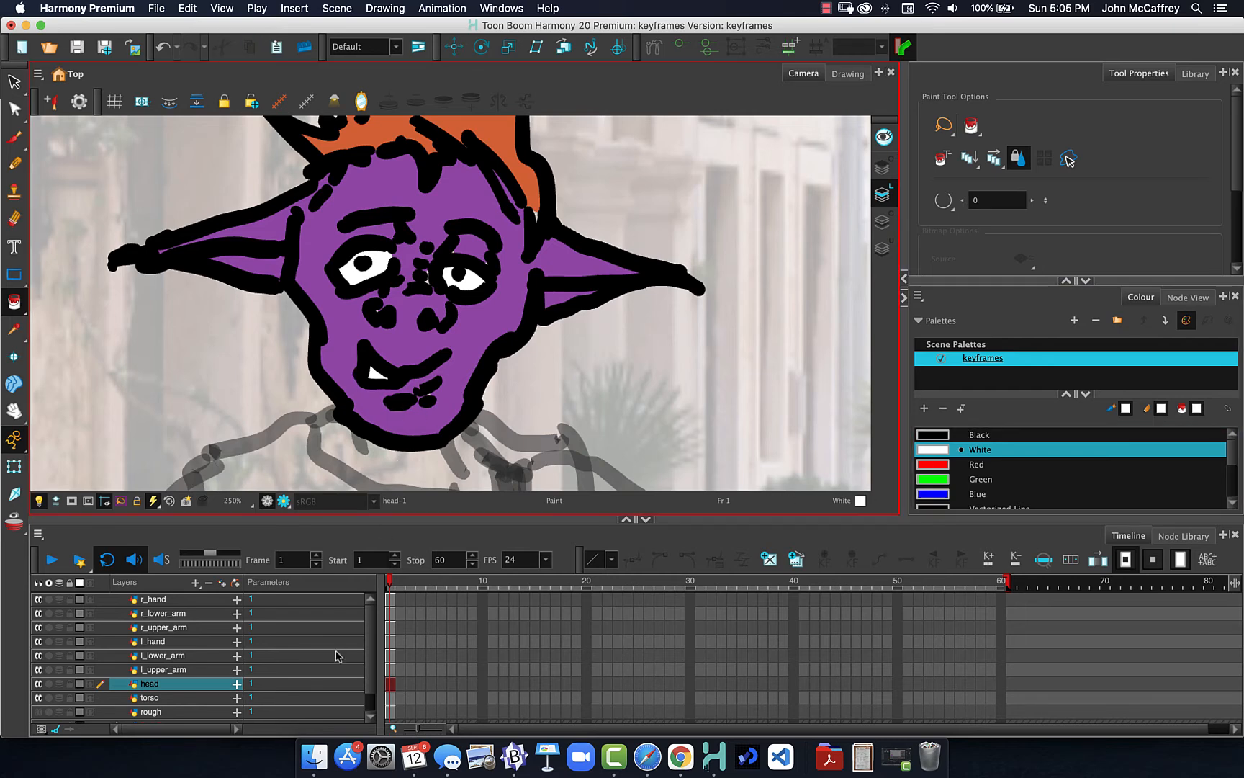
- On the torso layer, draw closing lines across the open top of the neck with the Stroke tool
{"action": "left_click", "coordinate": [156, 699]}
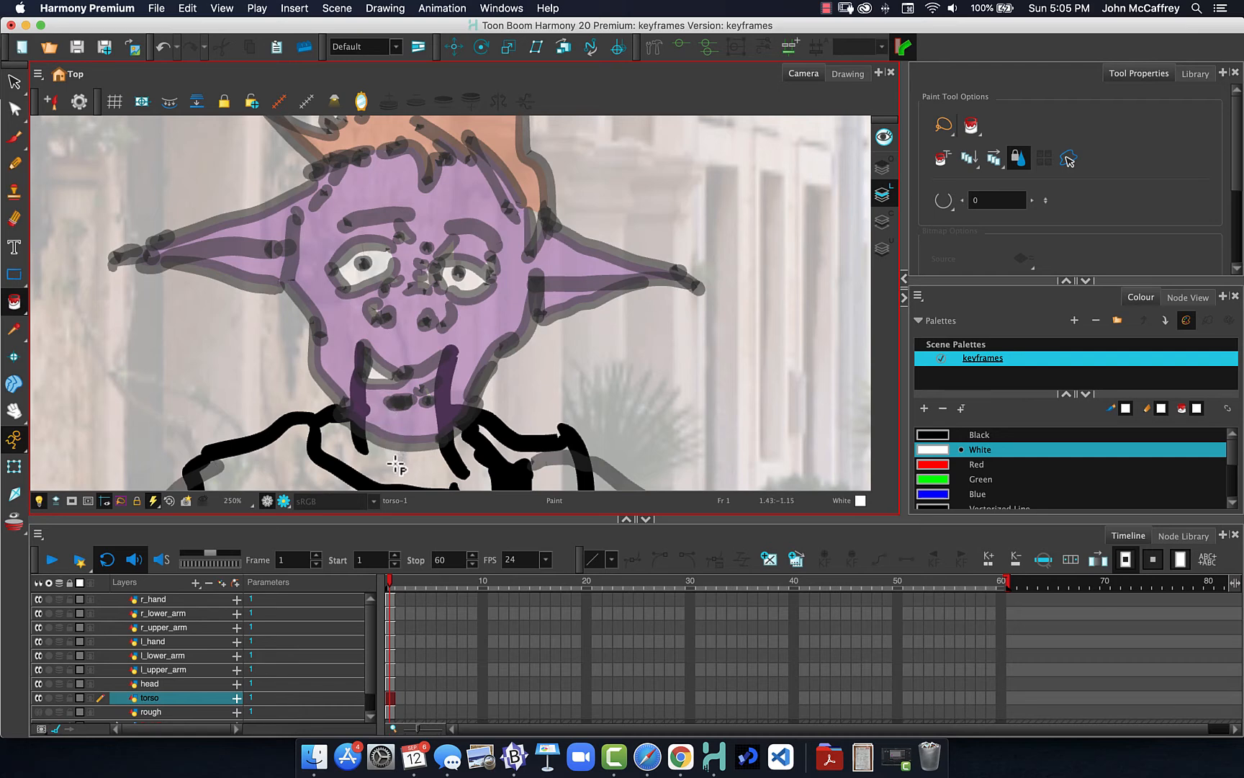
{"action": "key", "text": "space"}
{"action": "left_click_drag", "start_coordinate": [395, 476], "coordinate": [399, 327]}
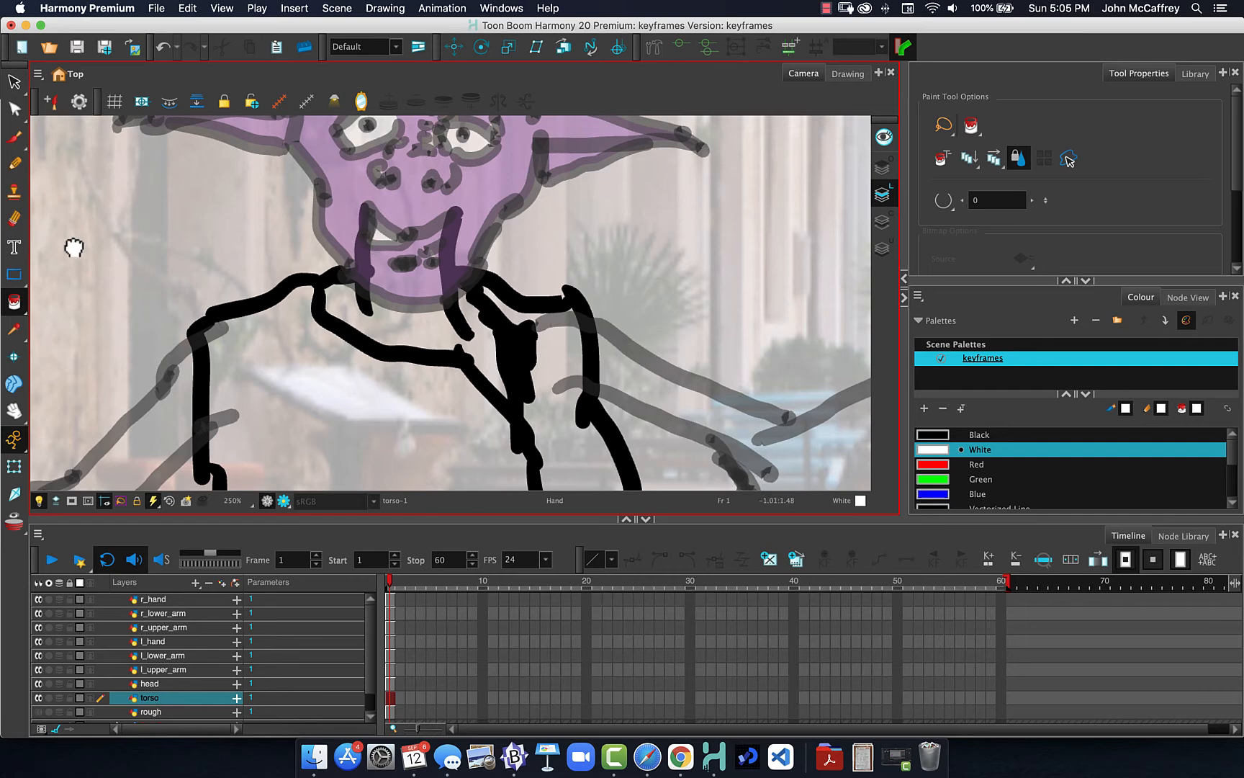
{"action": "left_click", "coordinate": [14, 302]}
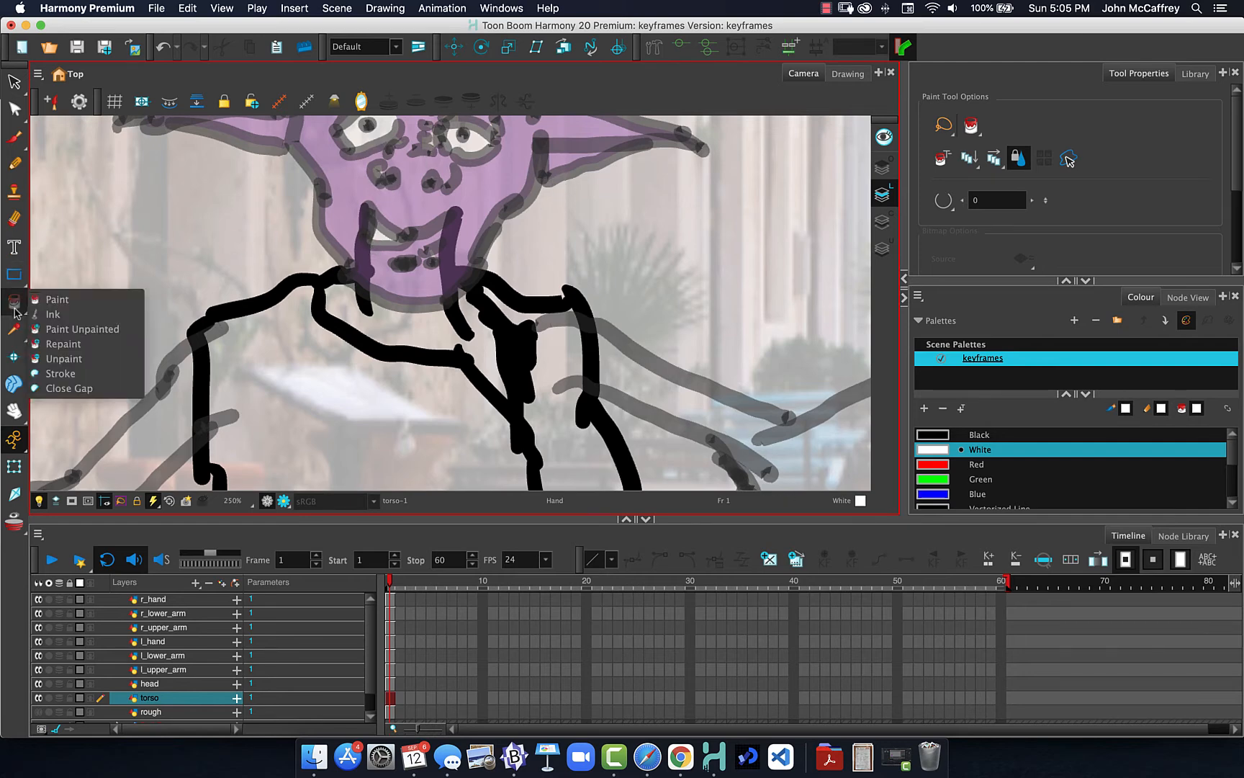
{"action": "left_click", "coordinate": [69, 368]}
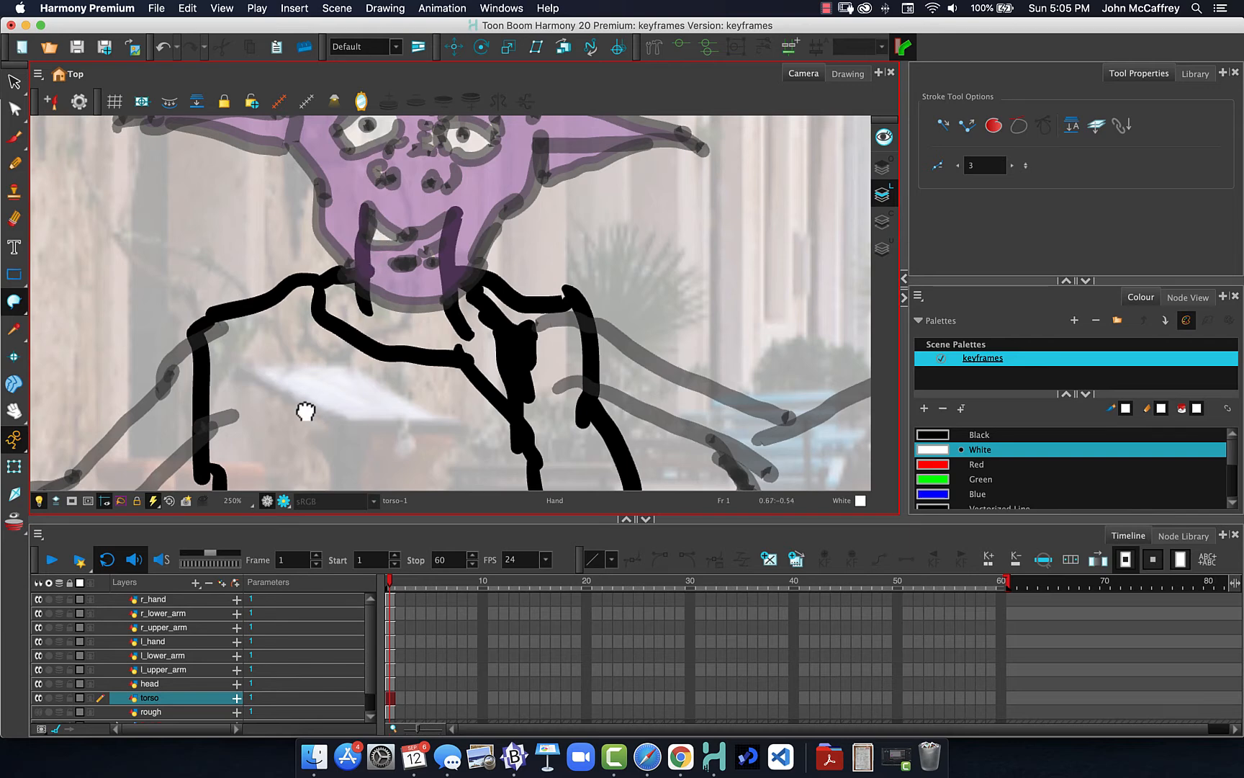
{"action": "left_click", "coordinate": [15, 302]}
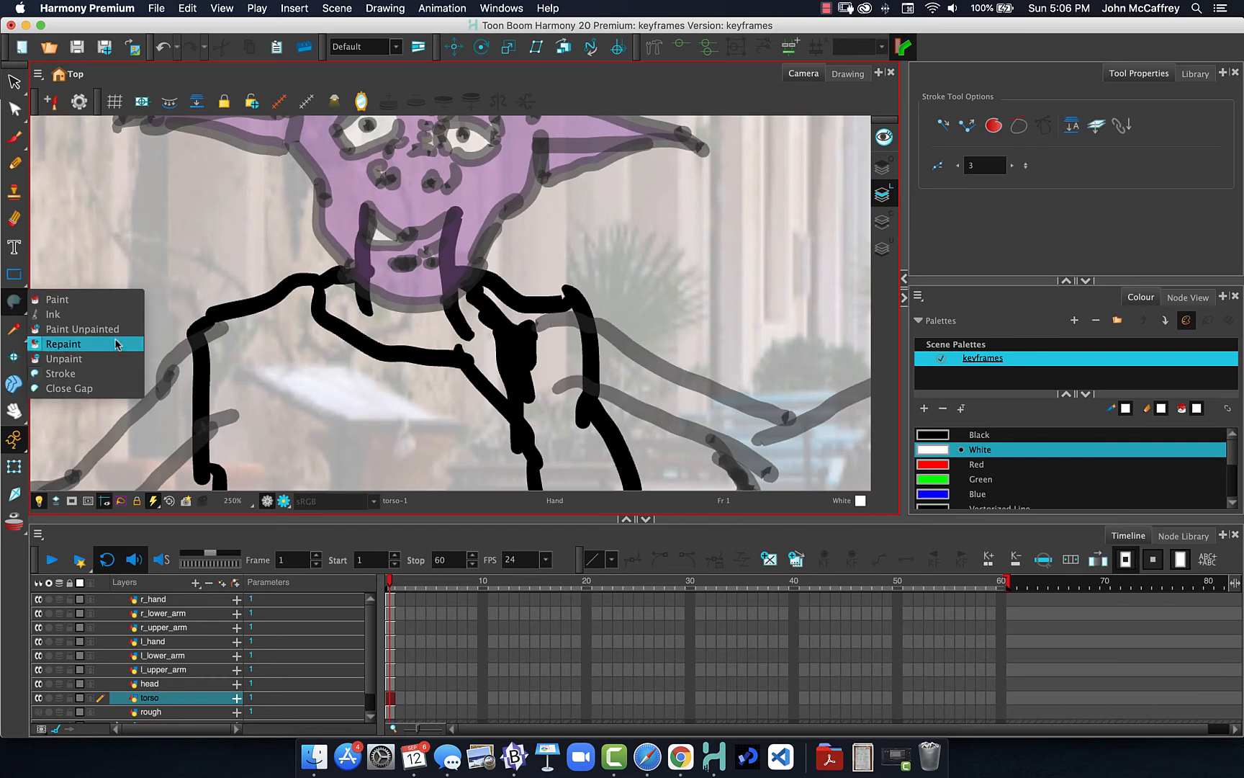
{"action": "left_click", "coordinate": [115, 373]}
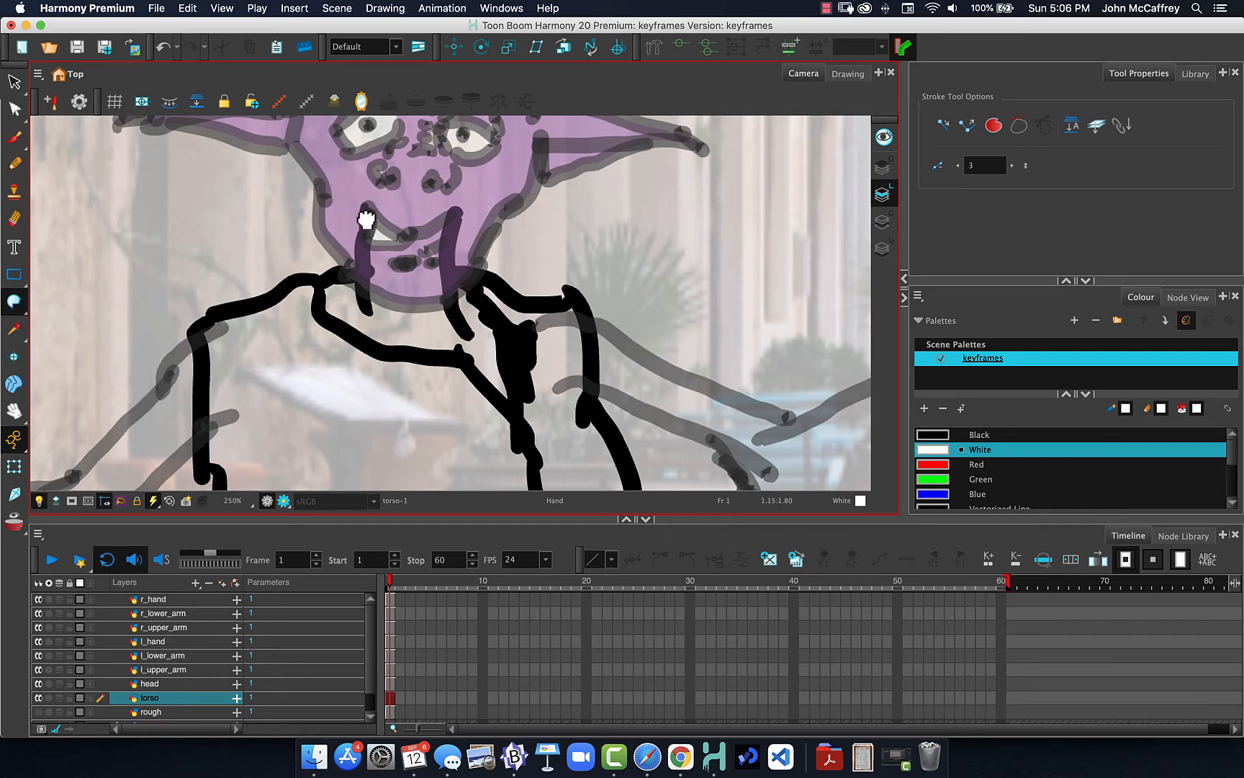
{"action": "mouse_move", "coordinate": [366, 219]}
{"action": "left_mouse_down"}
{"action": "mouse_move", "coordinate": [377, 339]}
{"action": "mouse_move", "coordinate": [389, 128]}
{"action": "left_mouse_up"}
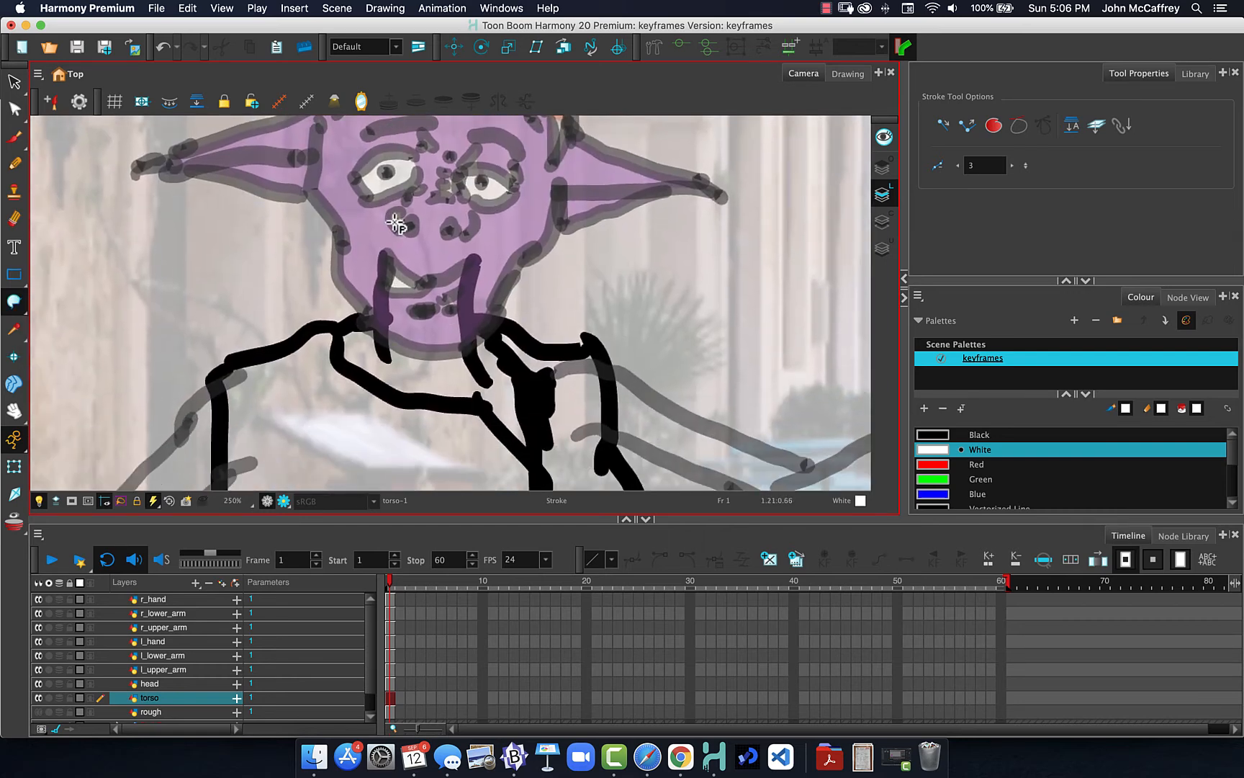
{"action": "mouse_move", "coordinate": [383, 267]}
{"action": "left_mouse_down"}
{"action": "mouse_move", "coordinate": [414, 236]}
{"action": "mouse_move", "coordinate": [461, 249]}
{"action": "left_mouse_up"}
{"action": "left_click_drag", "start_coordinate": [473, 259], "coordinate": [384, 287]}
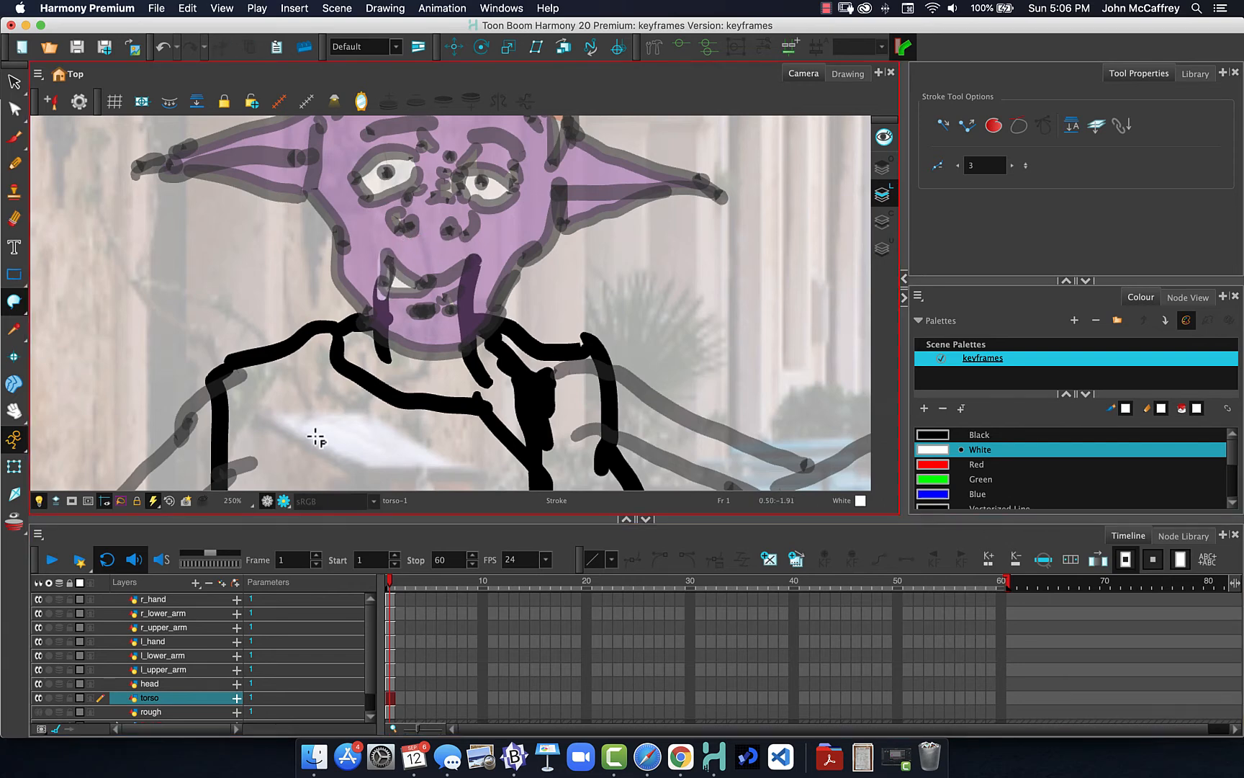
- Solo the torso layer so that only its drawing shows in the camera view
{"action": "left_click", "coordinate": [38, 684]}
{"action": "left_click", "coordinate": [39, 685]}
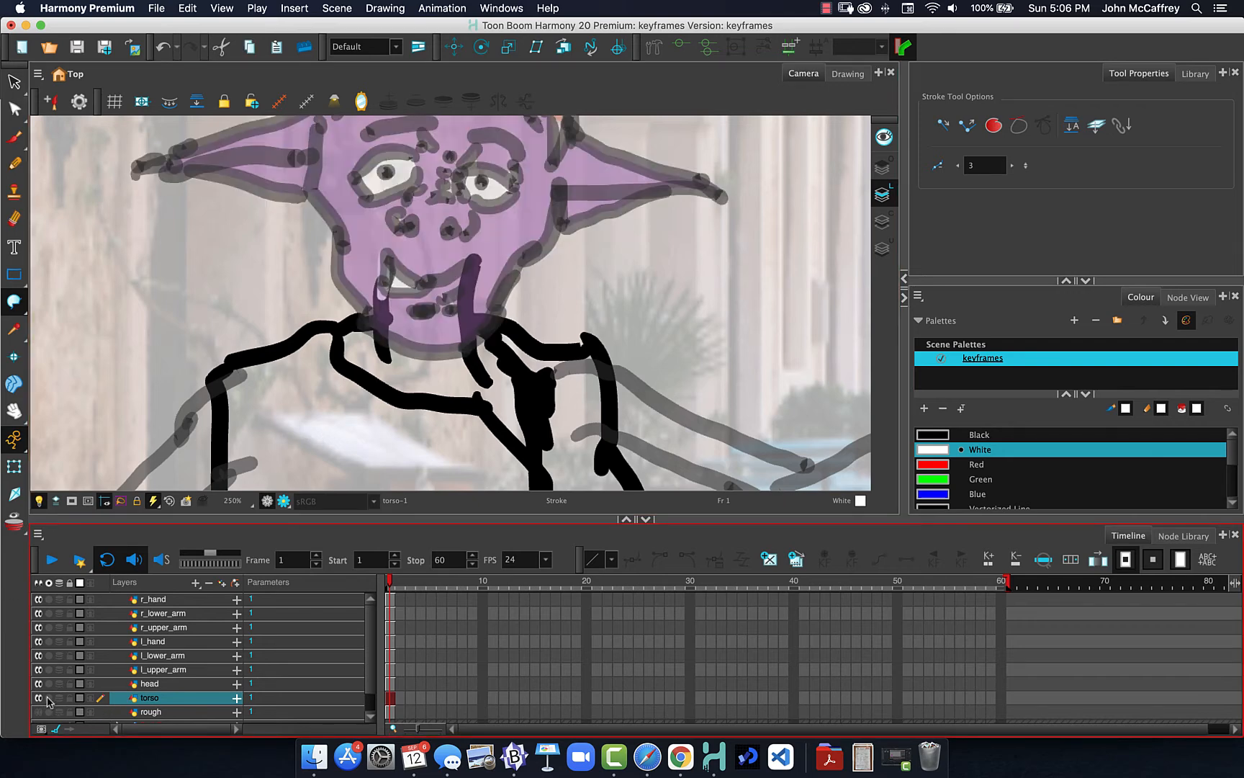
{"action": "left_click", "coordinate": [48, 699]}
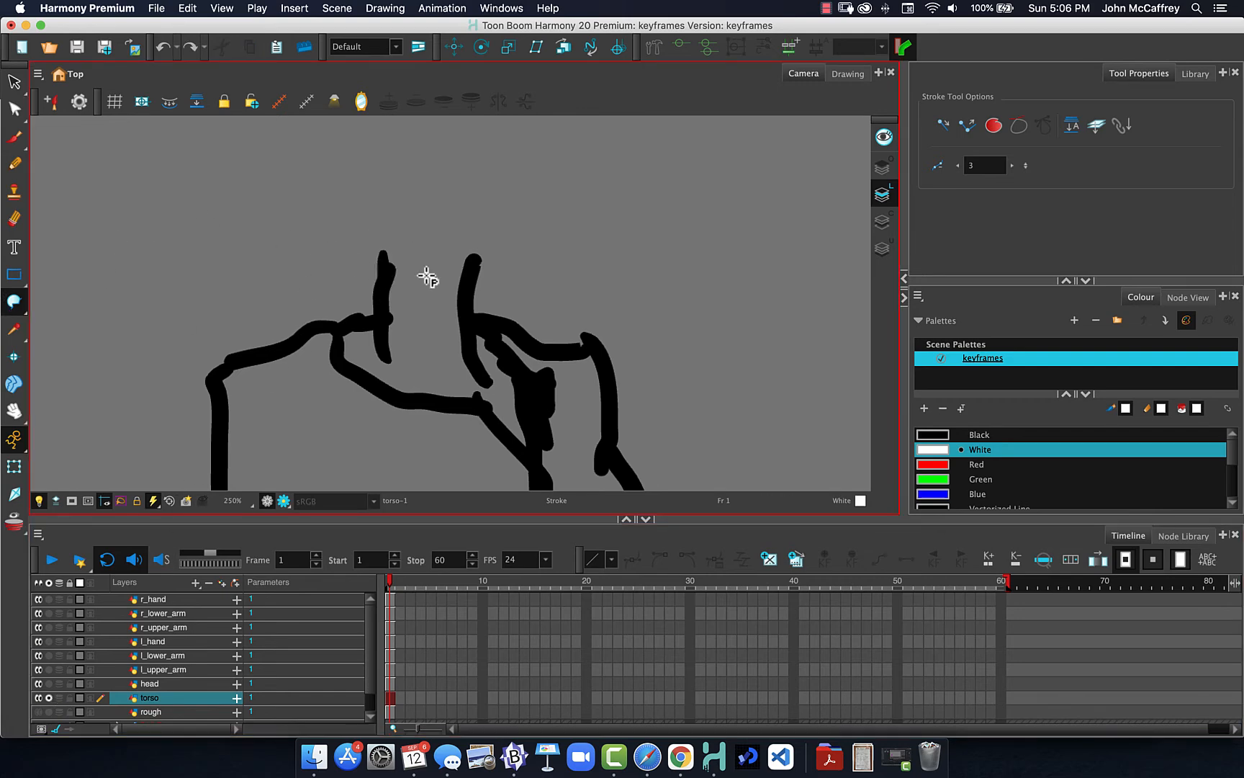
{"action": "mouse_move", "coordinate": [474, 260]}
{"action": "left_mouse_down"}
{"action": "mouse_move", "coordinate": [451, 229]}
{"action": "mouse_move", "coordinate": [418, 227]}
{"action": "mouse_move", "coordinate": [380, 252]}
{"action": "mouse_move", "coordinate": [381, 291]}
{"action": "left_mouse_up"}
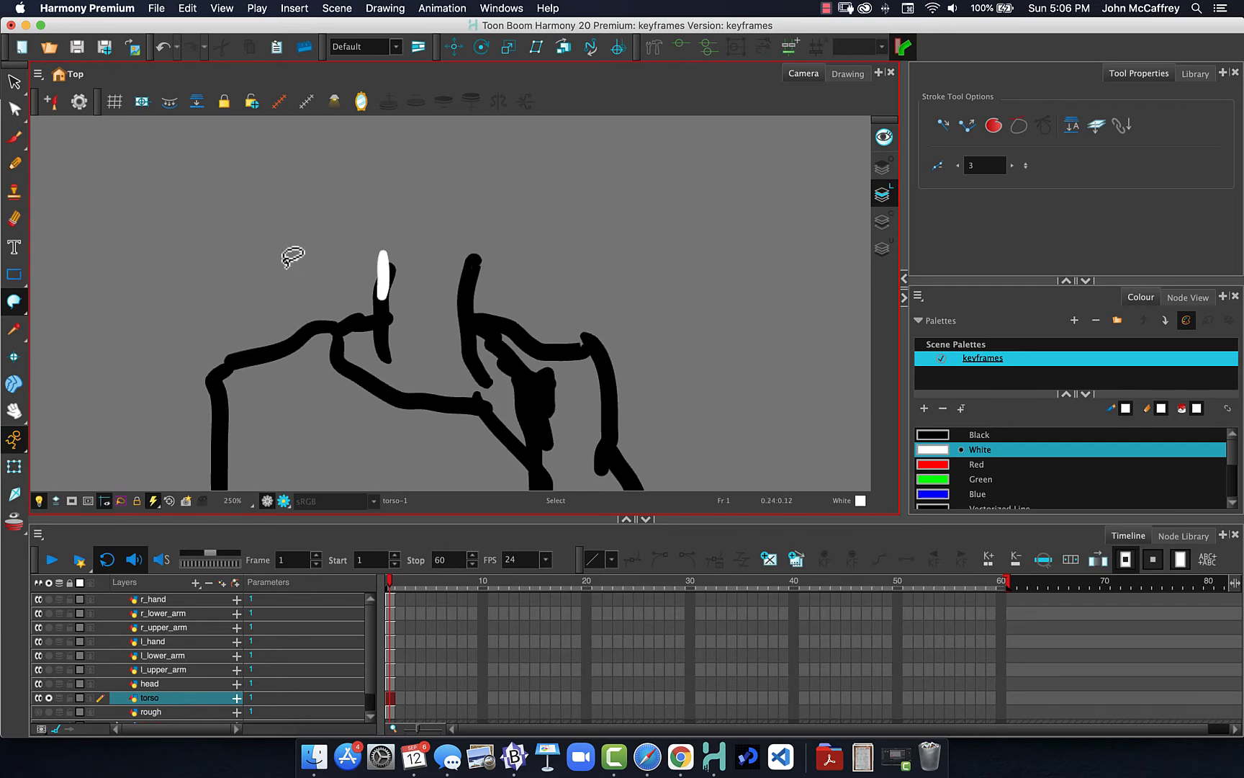
{"action": "key", "text": "super+z"}
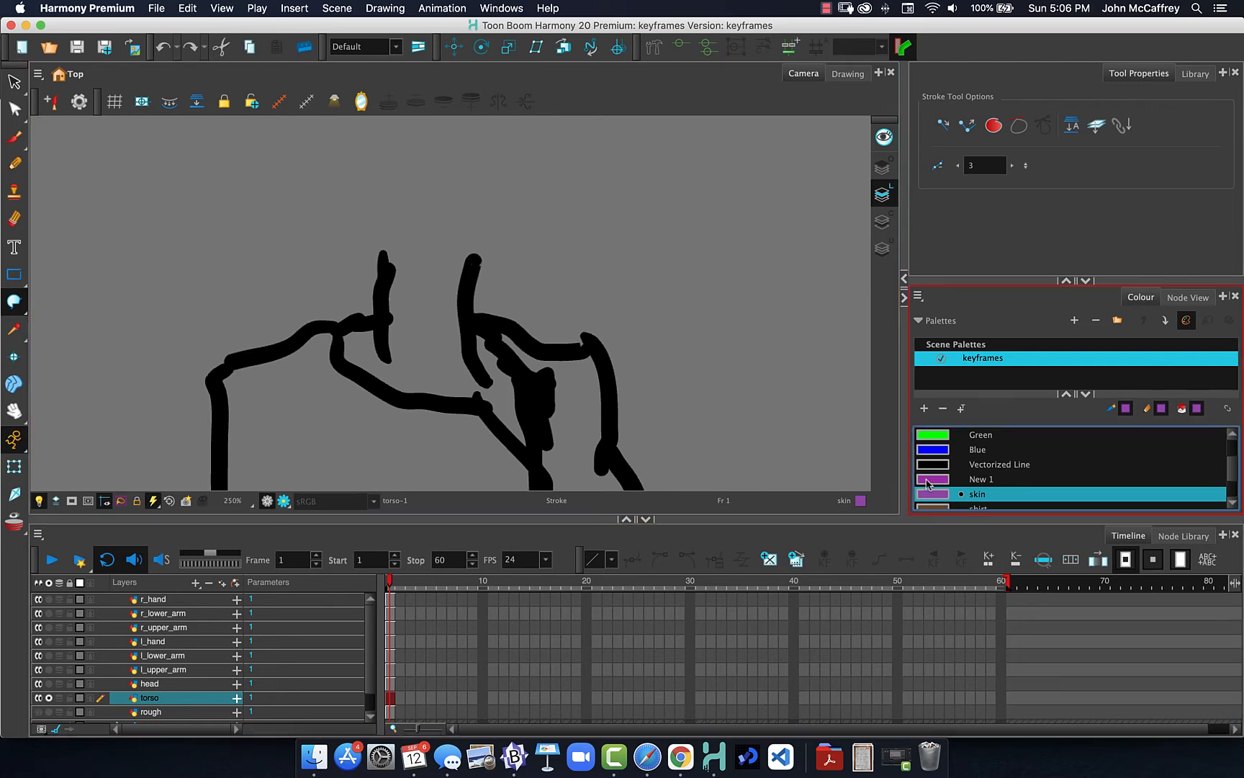
{"action": "mouse_move", "coordinate": [475, 267]}
{"action": "left_mouse_down"}
{"action": "mouse_move", "coordinate": [467, 233]}
{"action": "mouse_move", "coordinate": [431, 223]}
{"action": "mouse_move", "coordinate": [383, 259]}
{"action": "mouse_move", "coordinate": [322, 270]}
{"action": "left_mouse_up"}
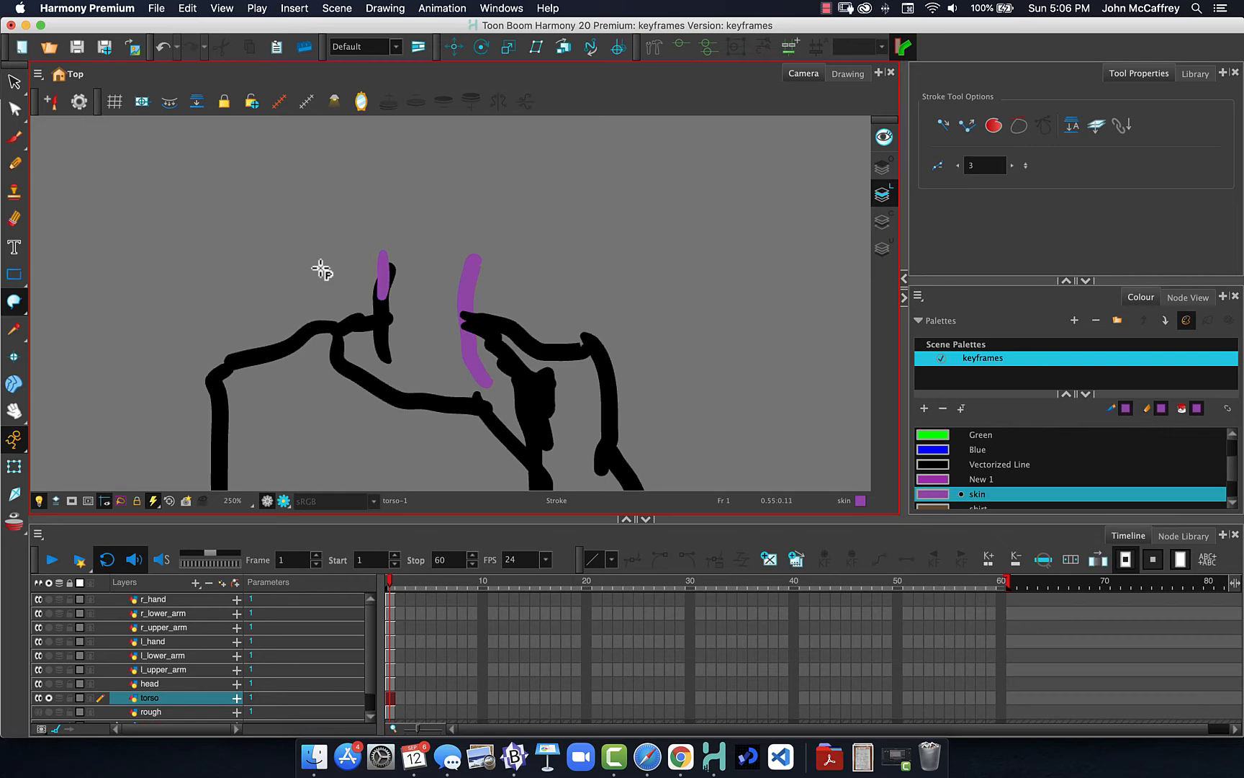
{"action": "key", "text": "super+z"}
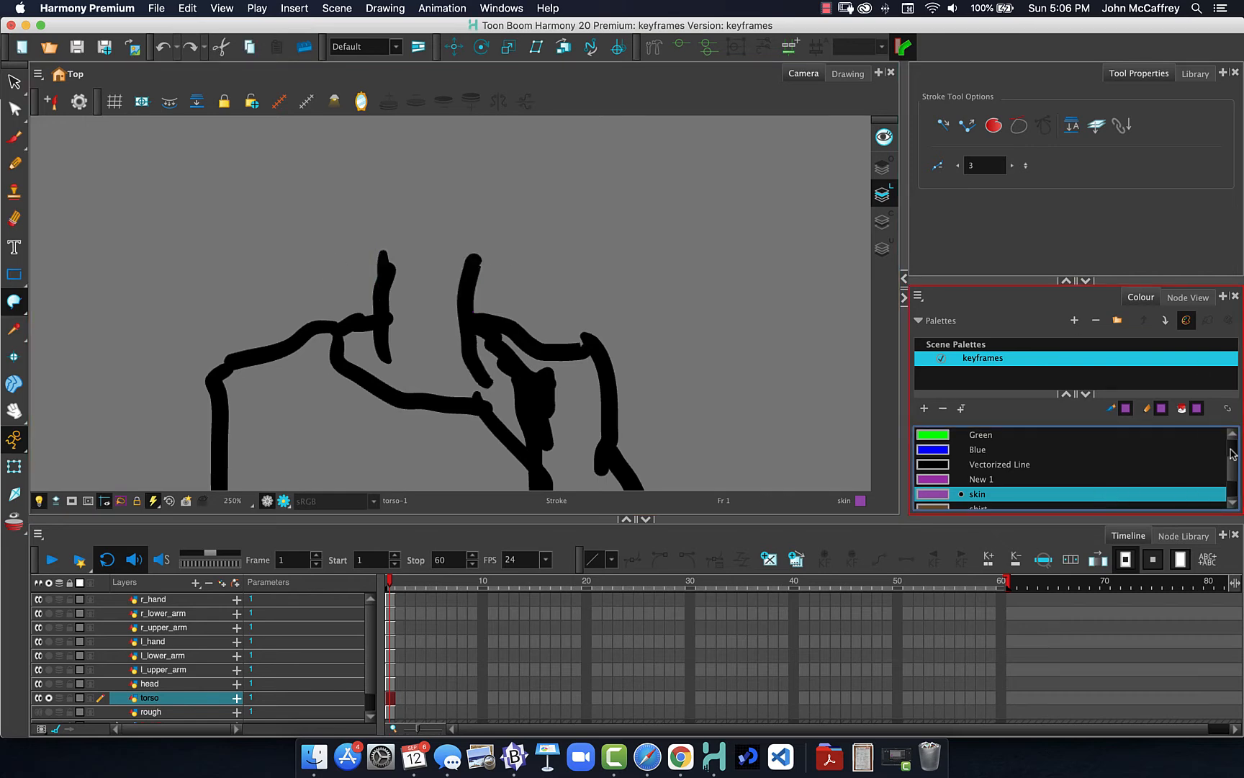
- With the Black palette colour, draw a curved closing stroke across the open top of the neck using the Stroke tool
{"action": "scroll", "coordinate": [1233, 454], "scroll_direction": "up", "scroll_amount": 2}
{"action": "left_click", "coordinate": [939, 436]}
{"action": "scroll", "coordinate": [938, 440], "scroll_direction": "down", "scroll_amount": 1}
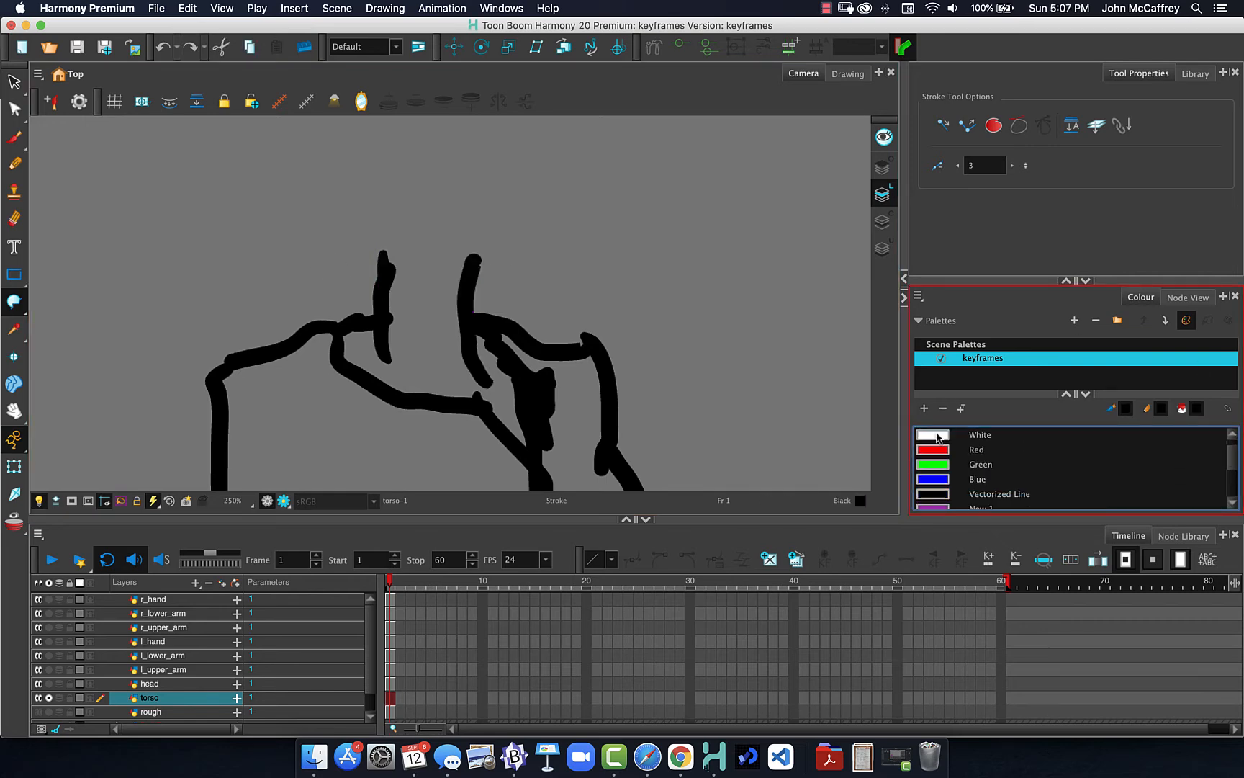
{"action": "left_click", "coordinate": [15, 302]}
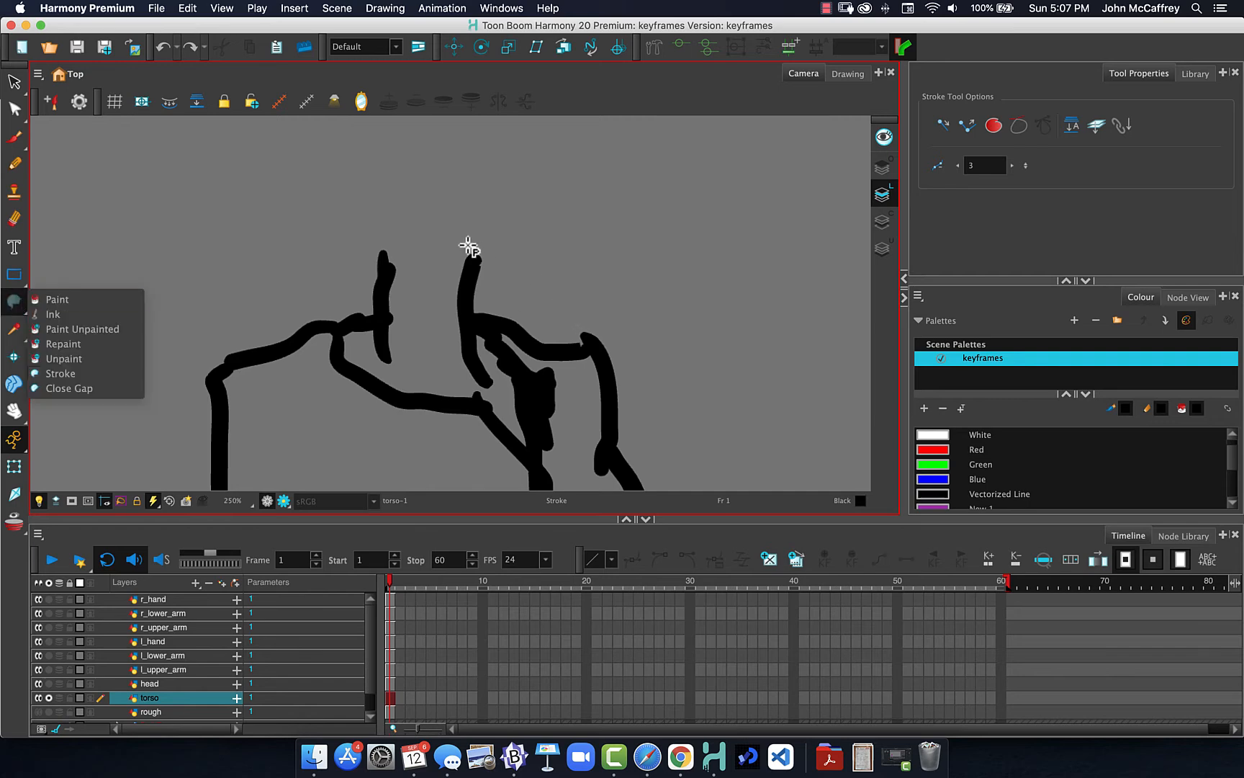
{"action": "left_click", "coordinate": [62, 373]}
{"action": "mouse_move", "coordinate": [385, 260]}
{"action": "left_mouse_down"}
{"action": "mouse_move", "coordinate": [410, 231]}
{"action": "mouse_move", "coordinate": [455, 236]}
{"action": "mouse_move", "coordinate": [472, 268]}
{"action": "left_mouse_up"}
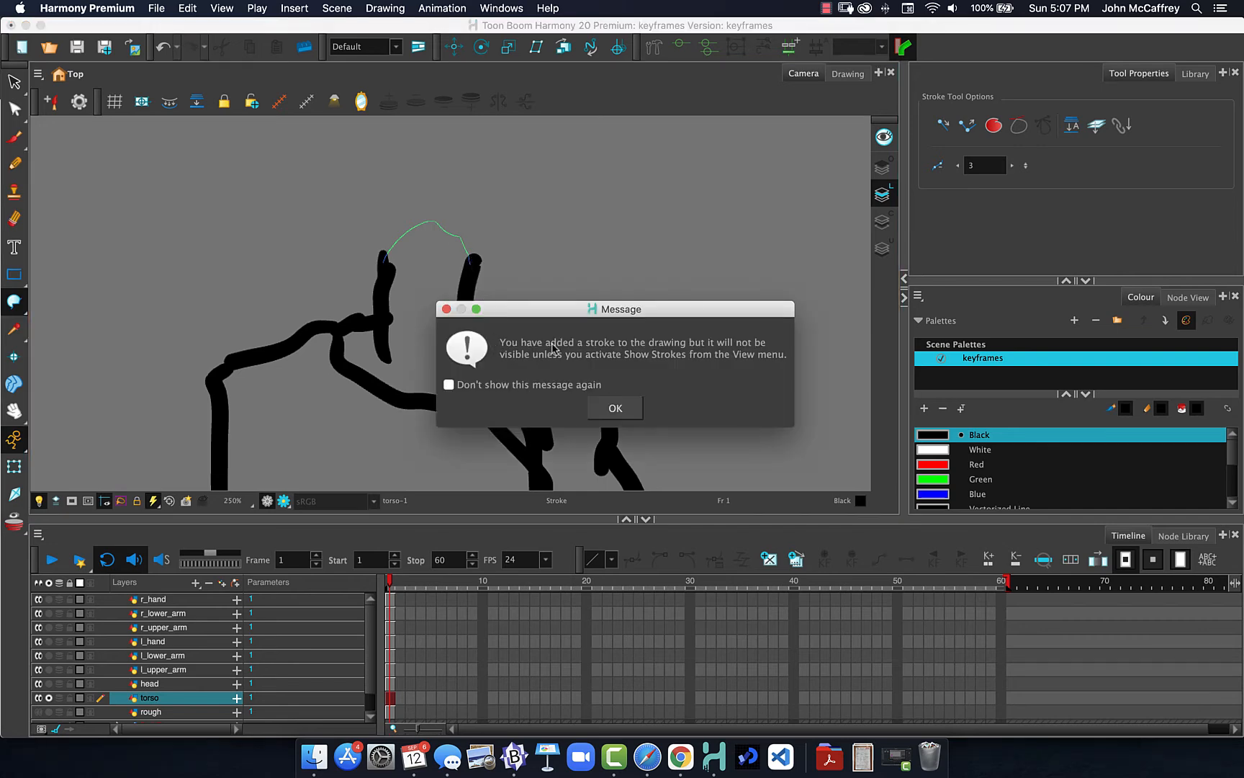
{"action": "left_click", "coordinate": [611, 409]}
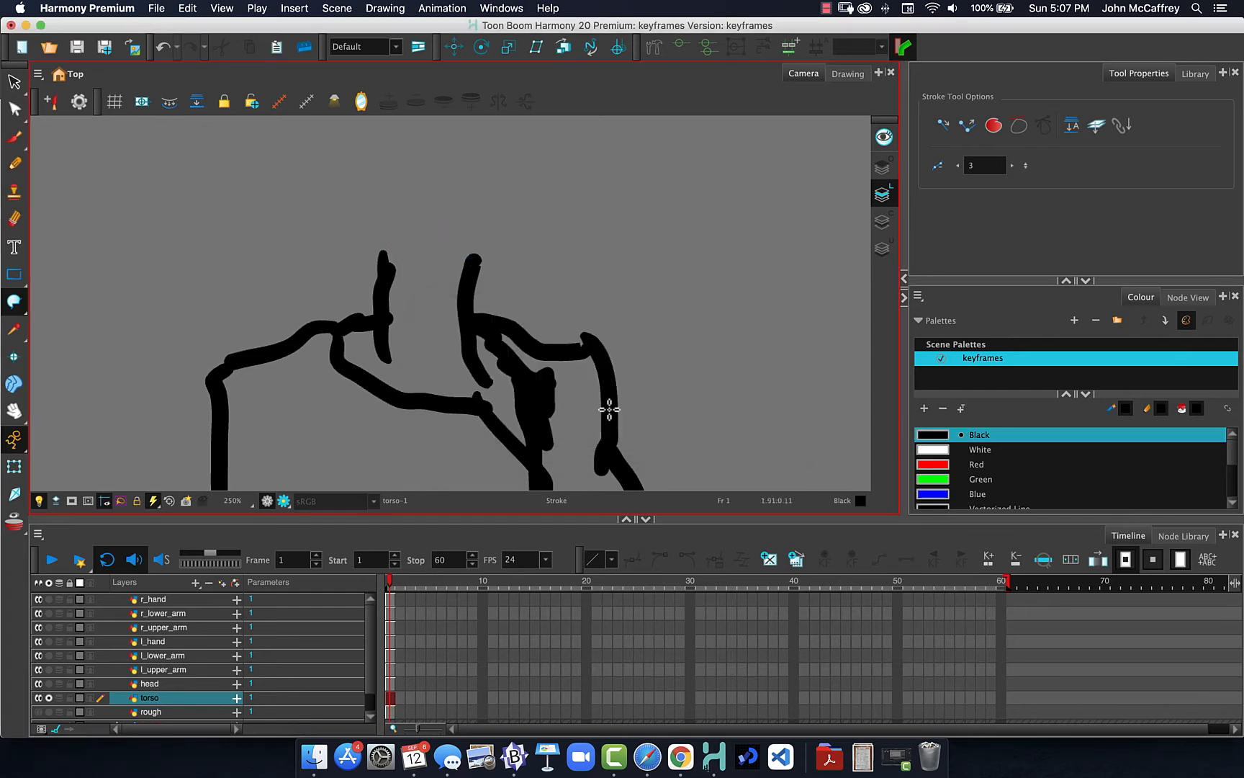
- Fill the neck and the skin areas inside the collar with the skin colour, using Close Large Gap for the main neck area
{"action": "left_click", "coordinate": [13, 301]}
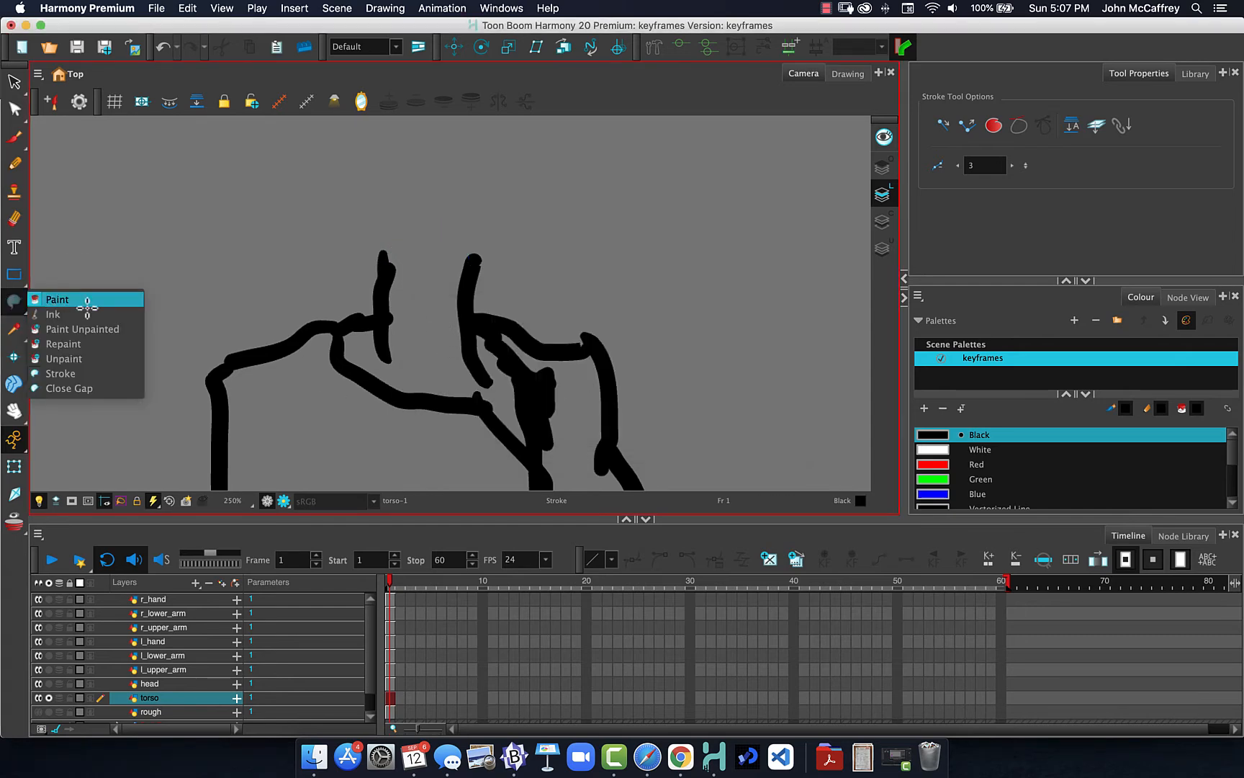
{"action": "left_click", "coordinate": [52, 300]}
{"action": "scroll", "coordinate": [983, 468], "scroll_direction": "down", "scroll_amount": 3}
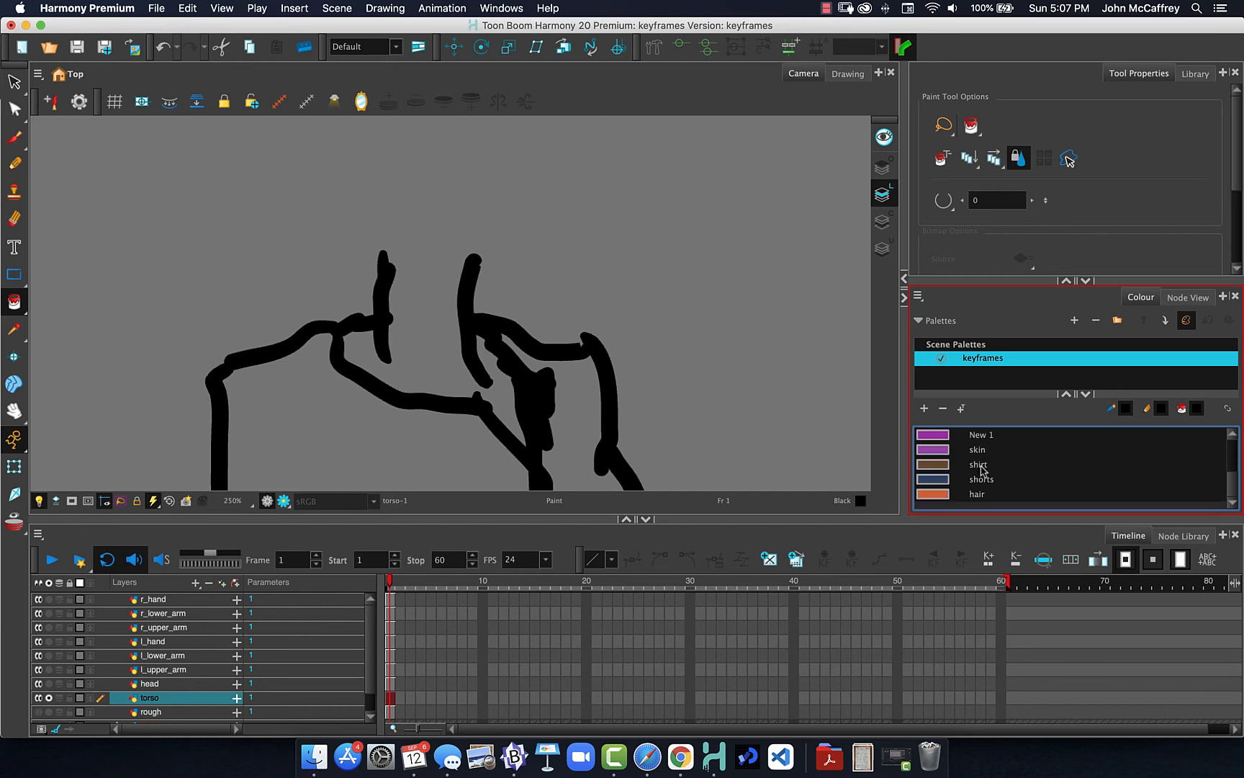
{"action": "left_click", "coordinate": [927, 453]}
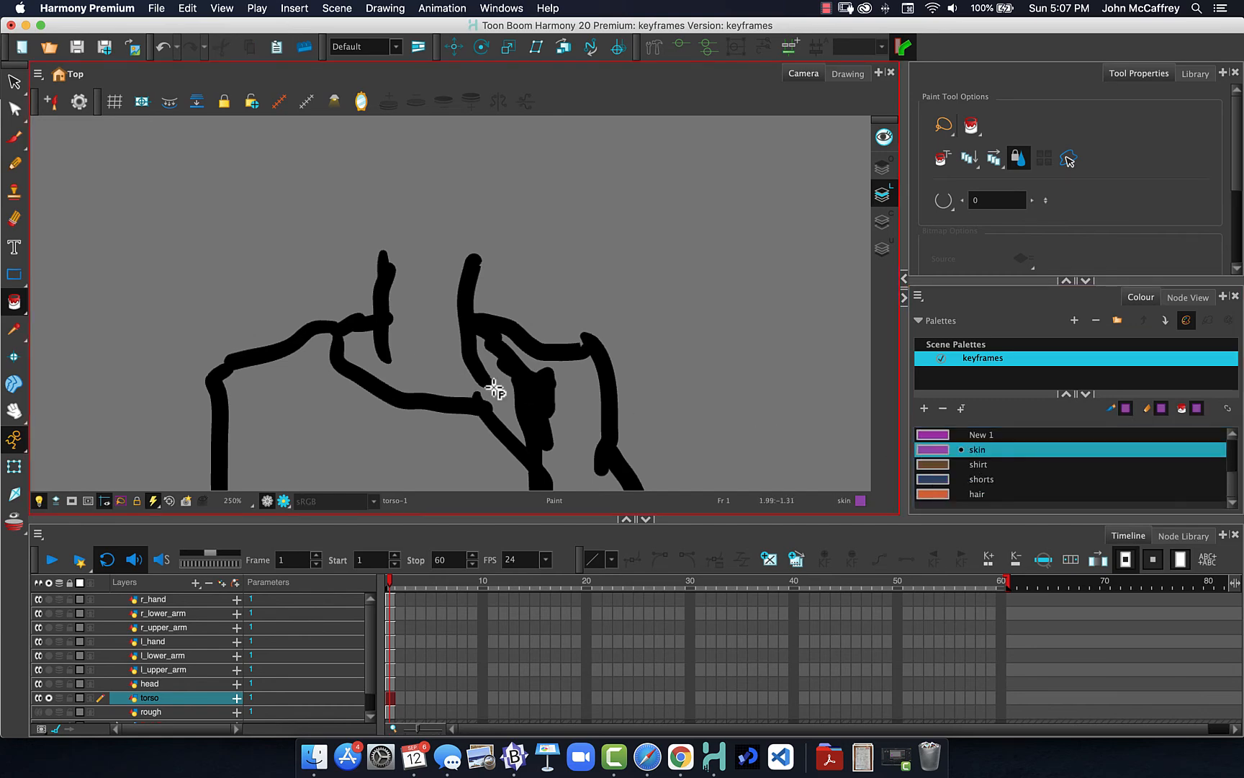
{"action": "left_click", "coordinate": [500, 387]}
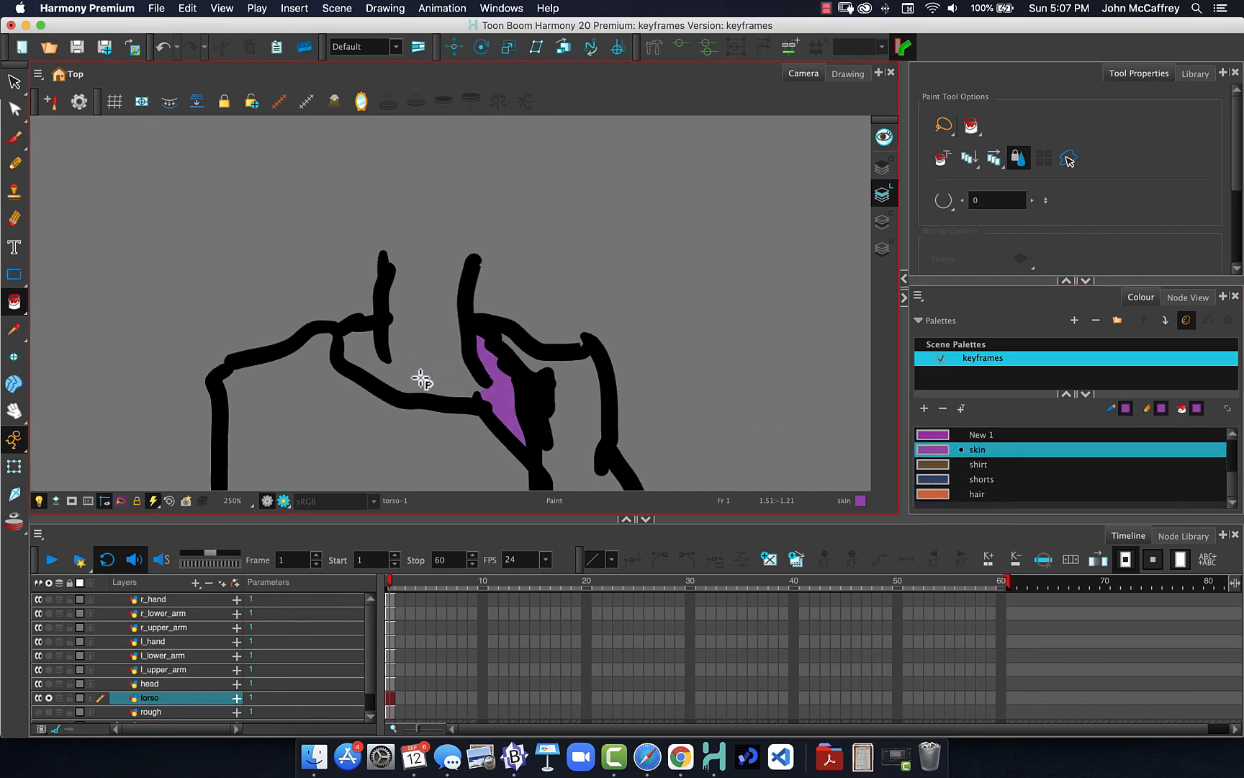
{"action": "left_click", "coordinate": [362, 360]}
{"action": "left_click", "coordinate": [938, 208]}
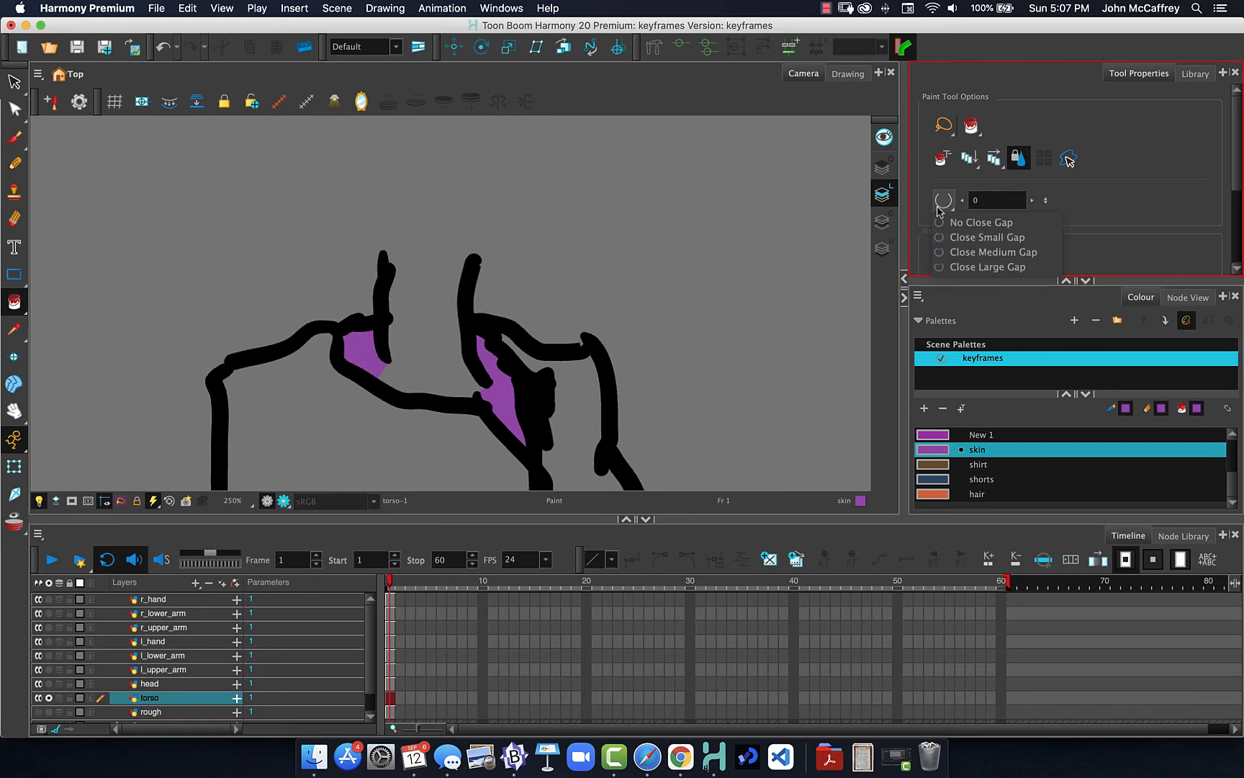
{"action": "left_click", "coordinate": [979, 267]}
{"action": "left_click", "coordinate": [412, 344]}
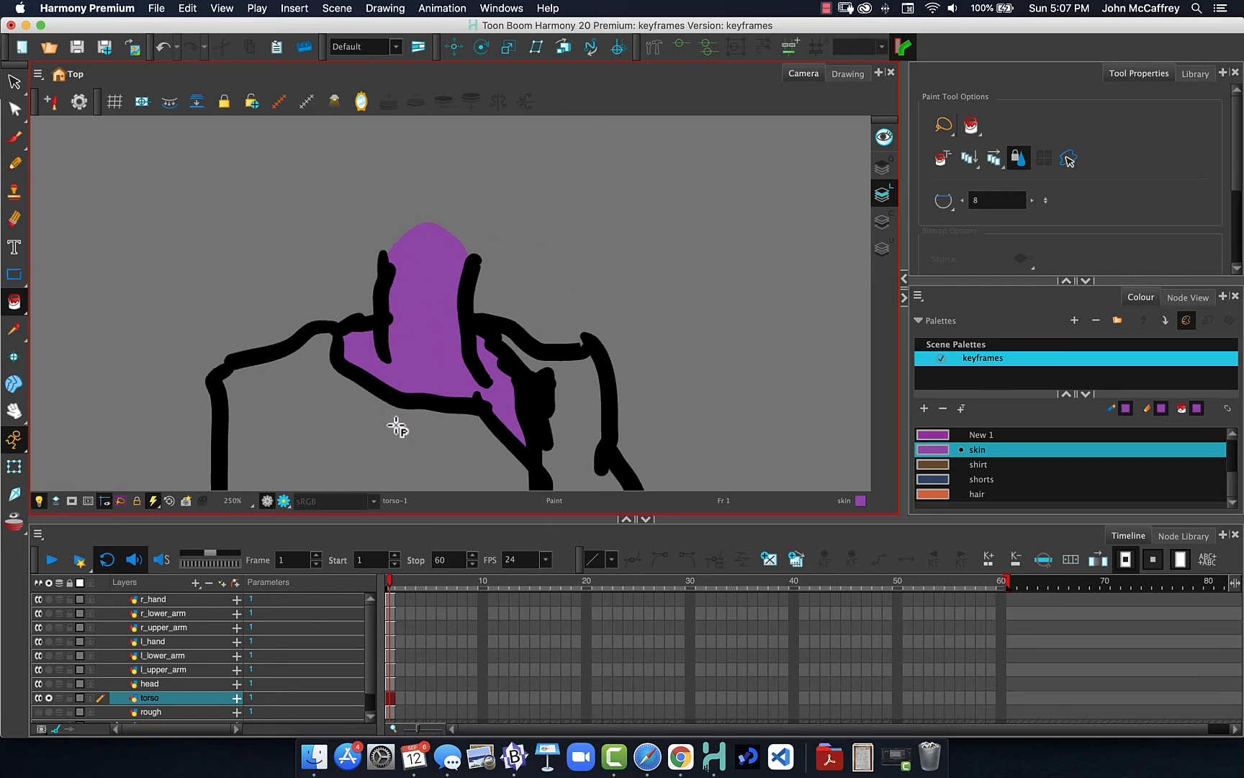
- Draw an invisible closing line across the open bottoms of both legs with the Stroke tool
{"action": "scroll", "coordinate": [397, 426], "scroll_direction": "down", "scroll_amount": 8}
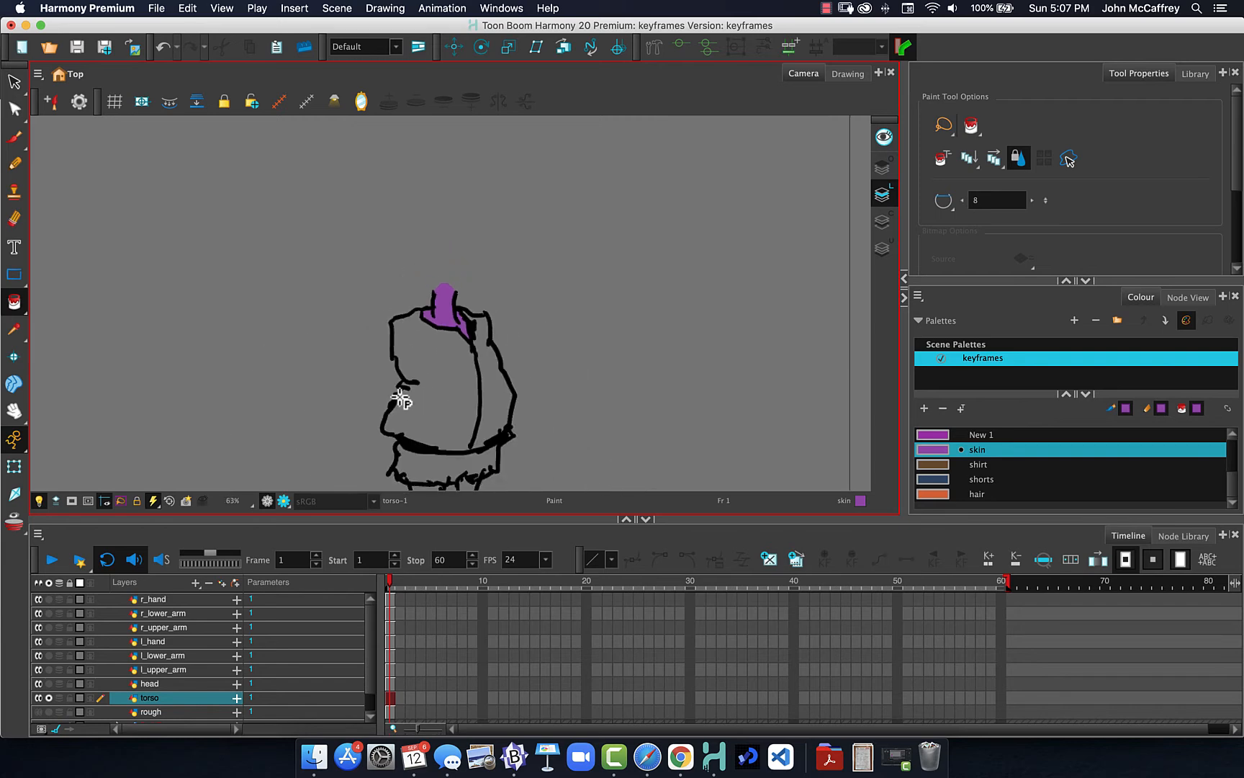
{"action": "scroll", "coordinate": [401, 426], "scroll_direction": "down", "scroll_amount": 1}
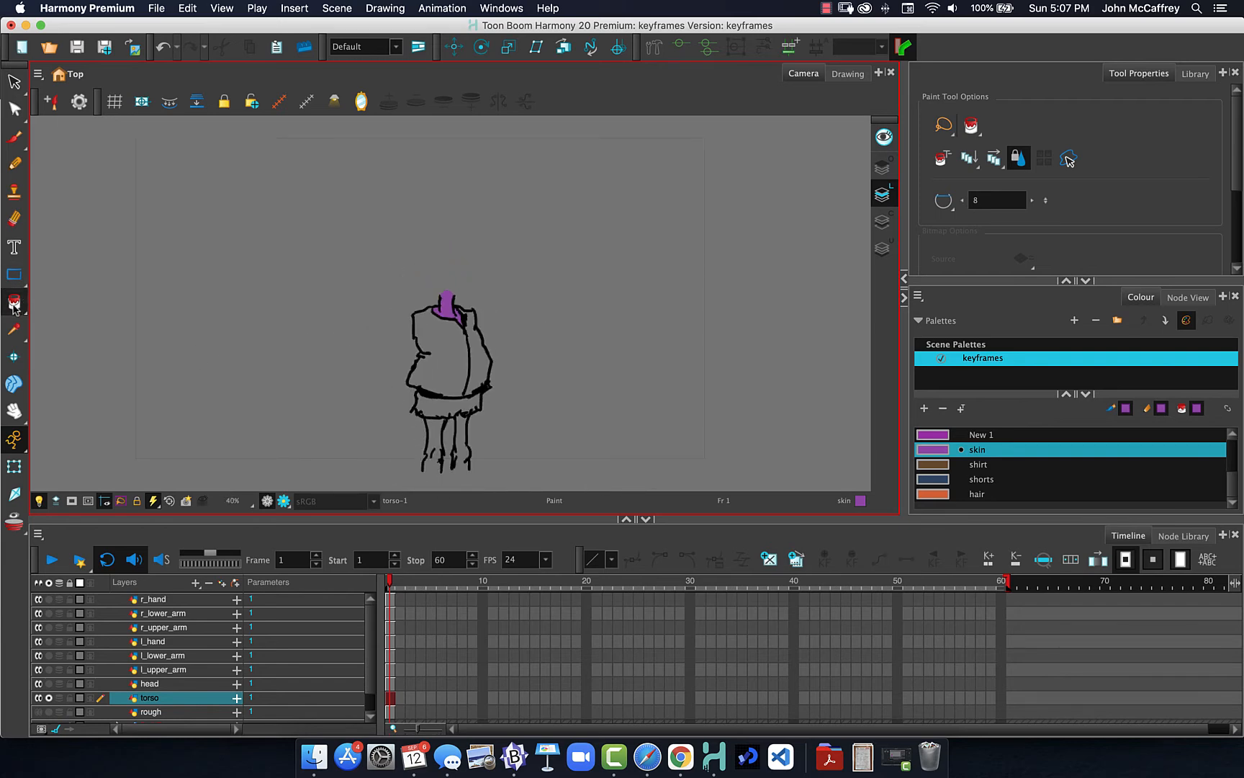
{"action": "left_click", "coordinate": [14, 306]}
{"action": "left_click", "coordinate": [72, 373]}
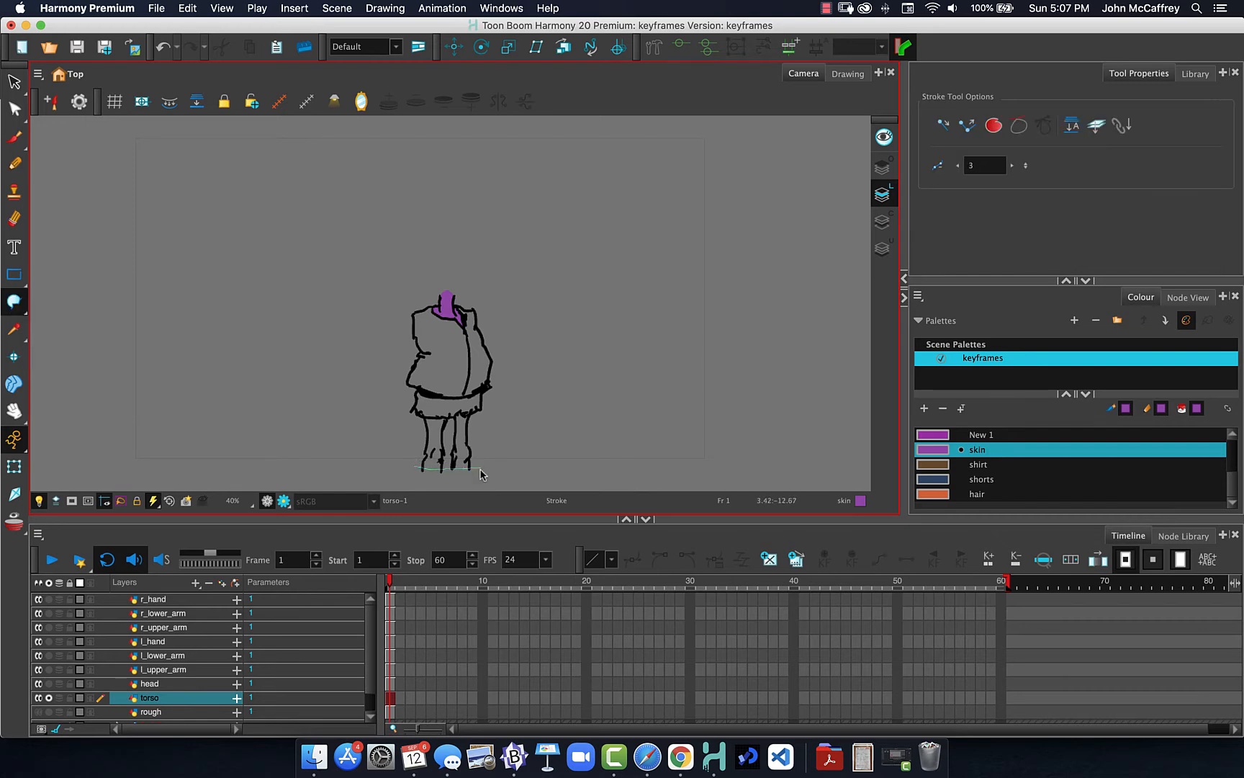
{"action": "left_click", "coordinate": [612, 407]}
- Fill the drawing's left-hand leg with the skin colour, with the Paint tool set to No Close Gap
{"action": "left_click", "coordinate": [14, 301]}
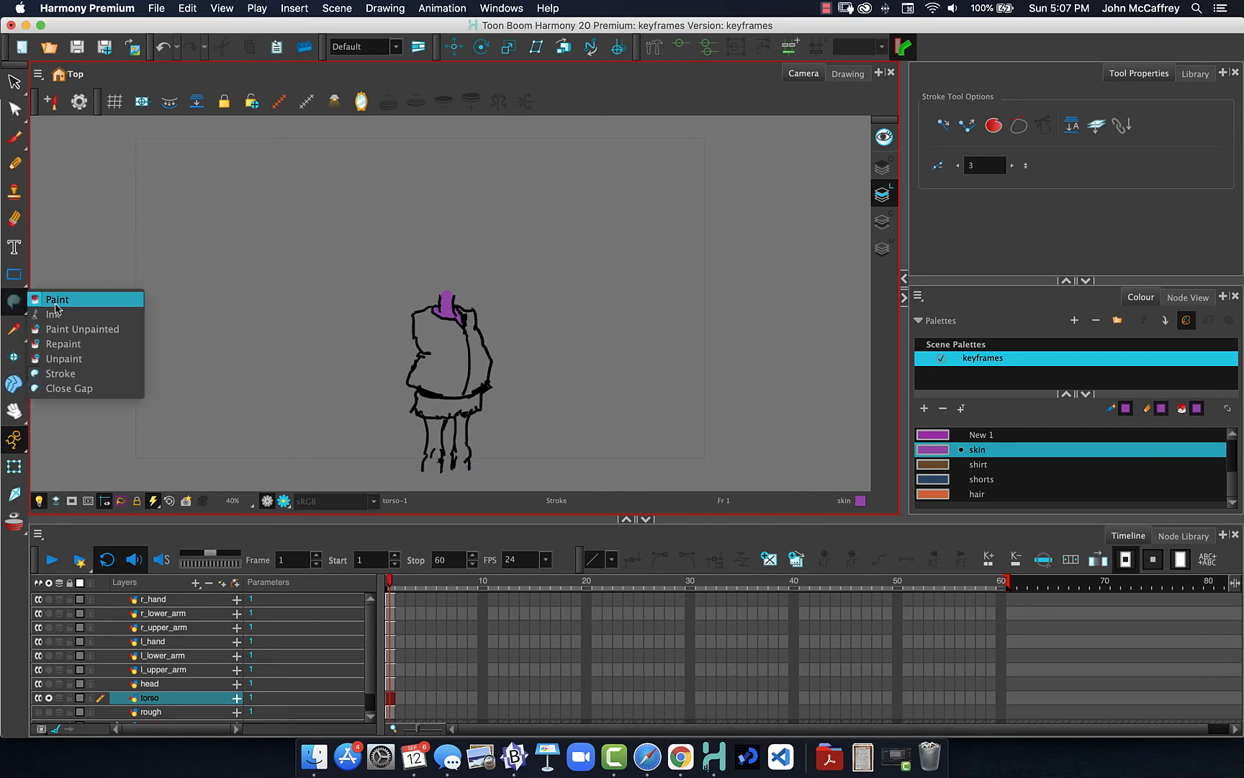
{"action": "left_click", "coordinate": [56, 299]}
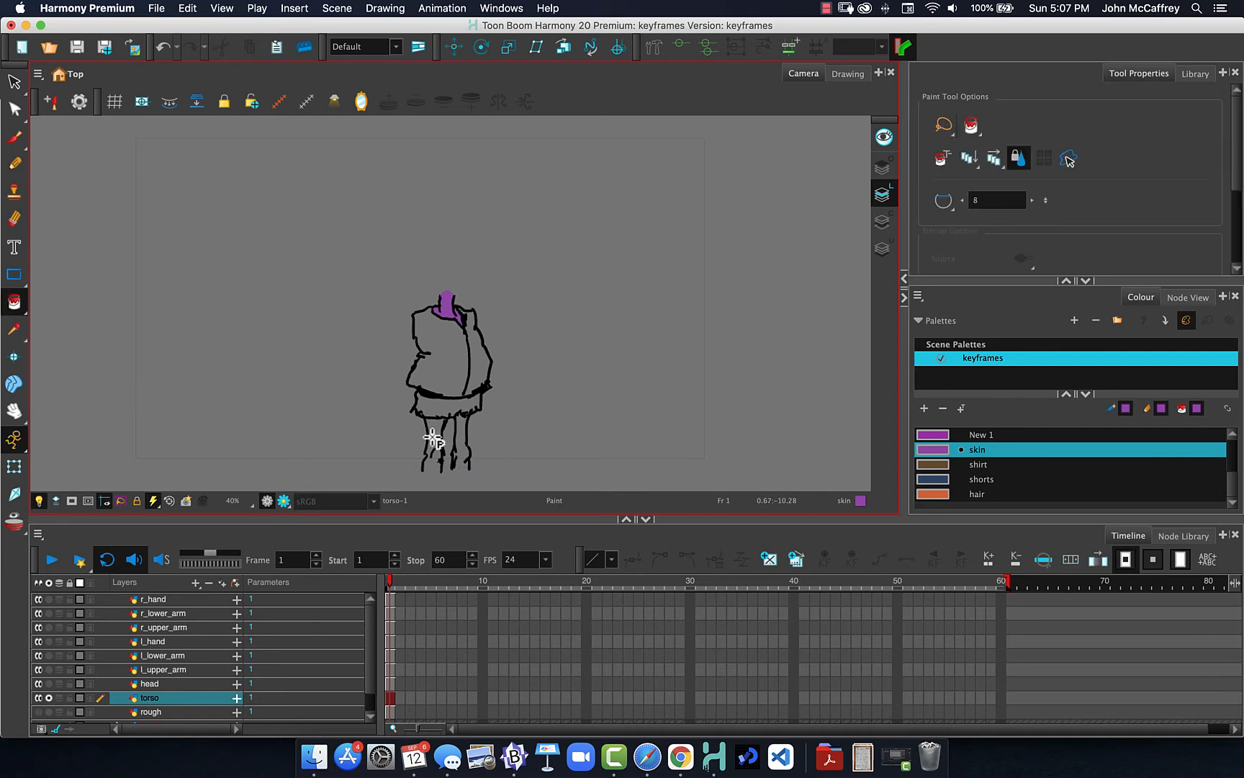
{"action": "left_click", "coordinate": [432, 438]}
{"action": "key", "text": "super+z"}
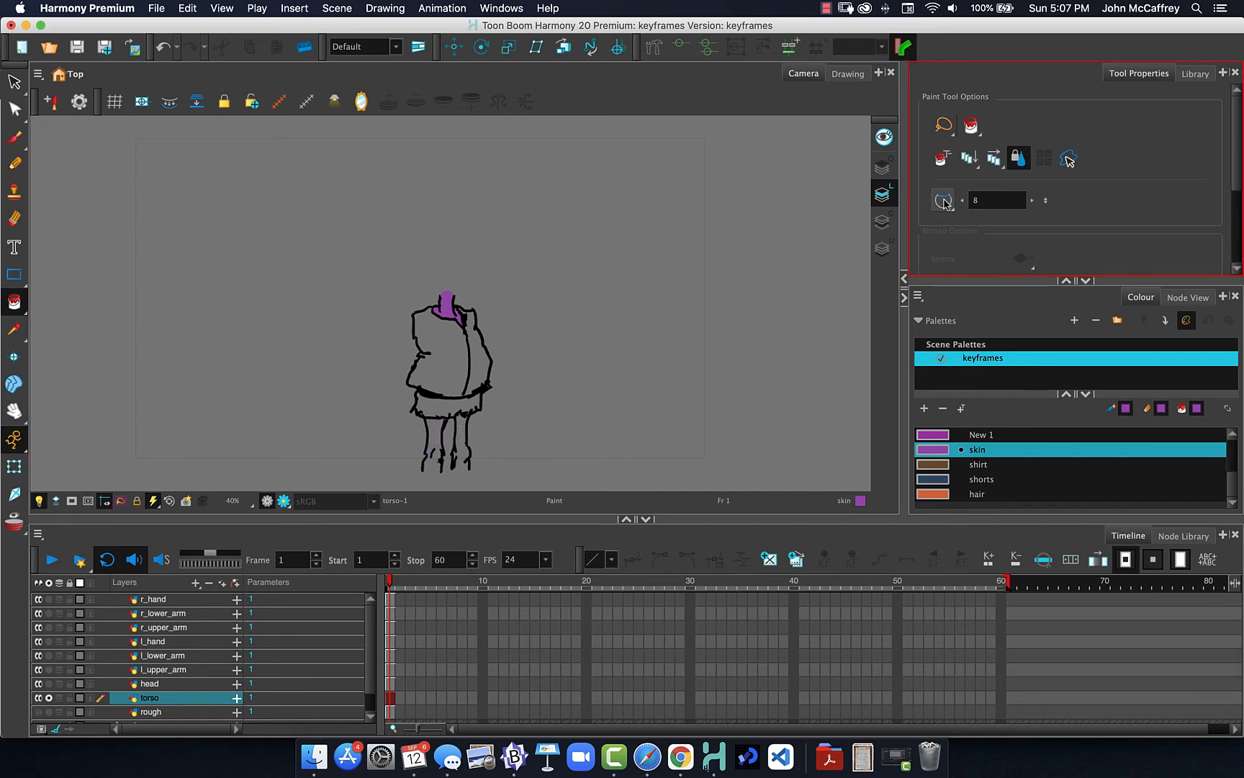
{"action": "left_click", "coordinate": [944, 202]}
{"action": "left_click", "coordinate": [947, 221]}
{"action": "left_click", "coordinate": [433, 433]}
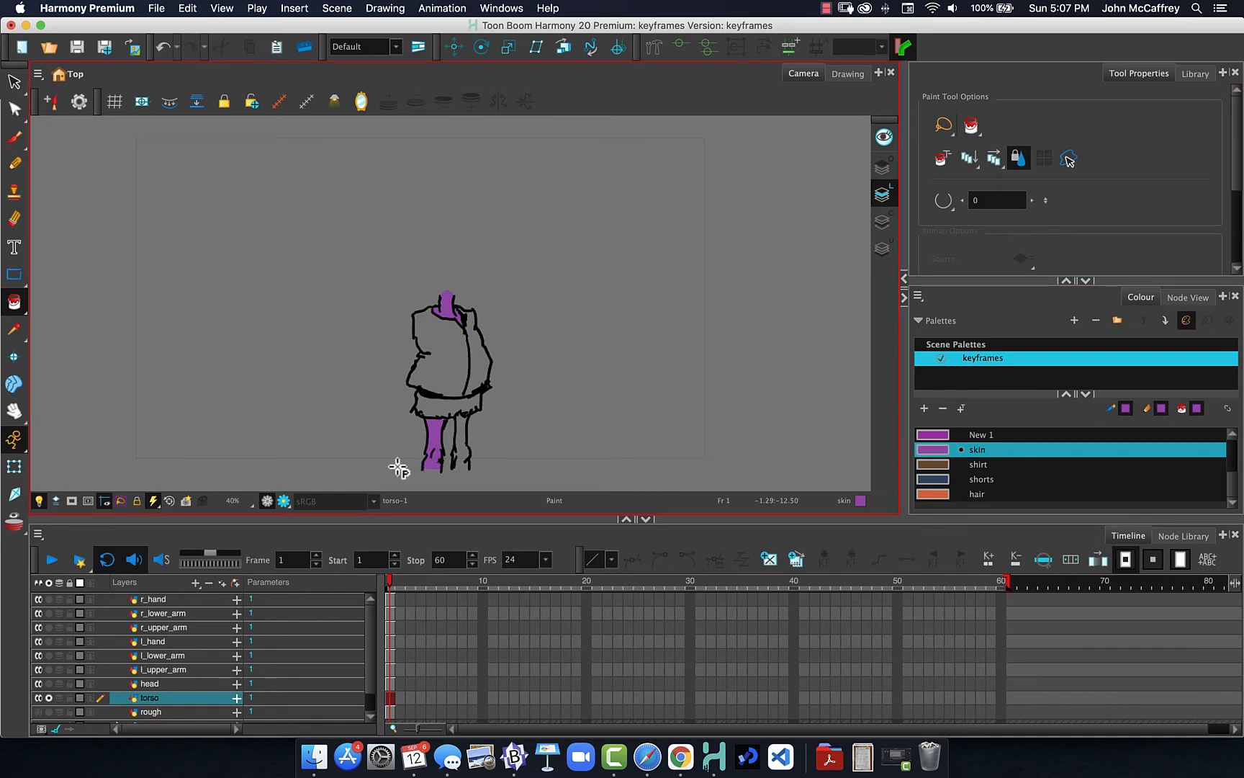
{"action": "left_click", "coordinate": [435, 464]}
{"action": "left_click", "coordinate": [461, 469]}
{"action": "left_click", "coordinate": [464, 451]}
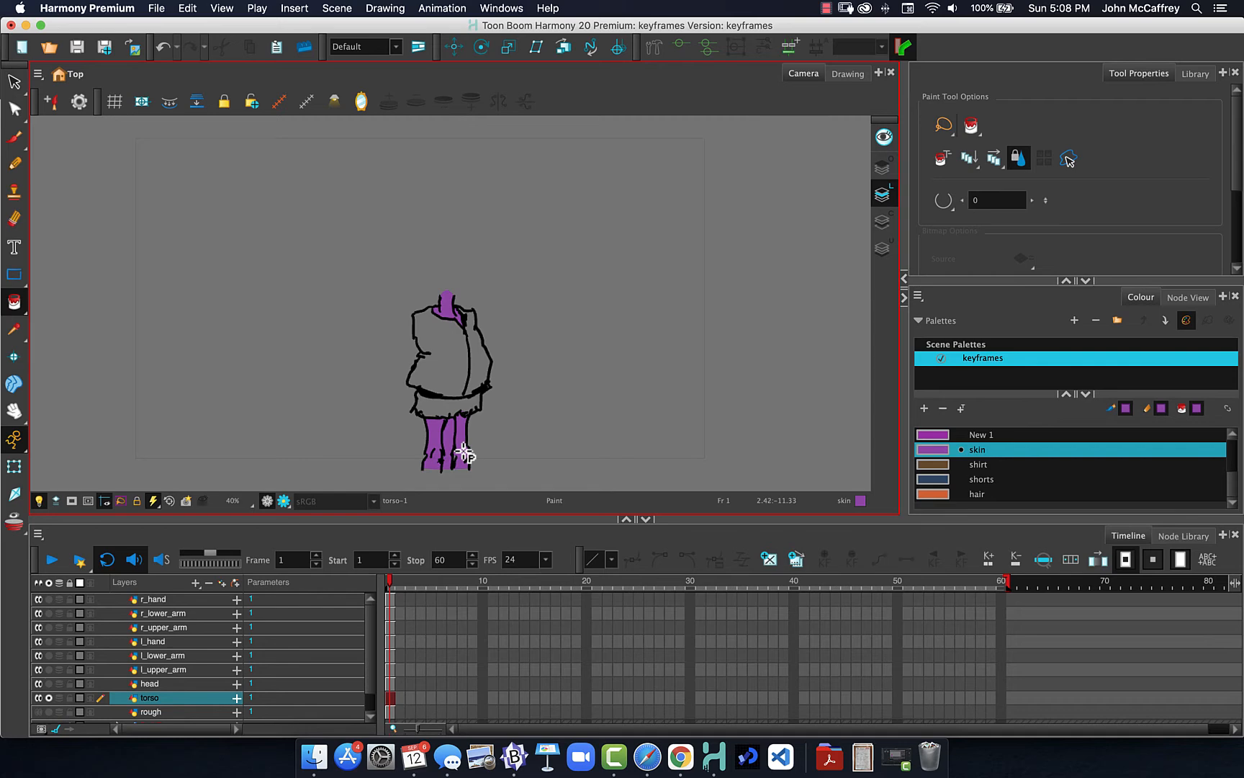
{"action": "key", "text": "super"}
{"action": "key", "text": "super+z"}
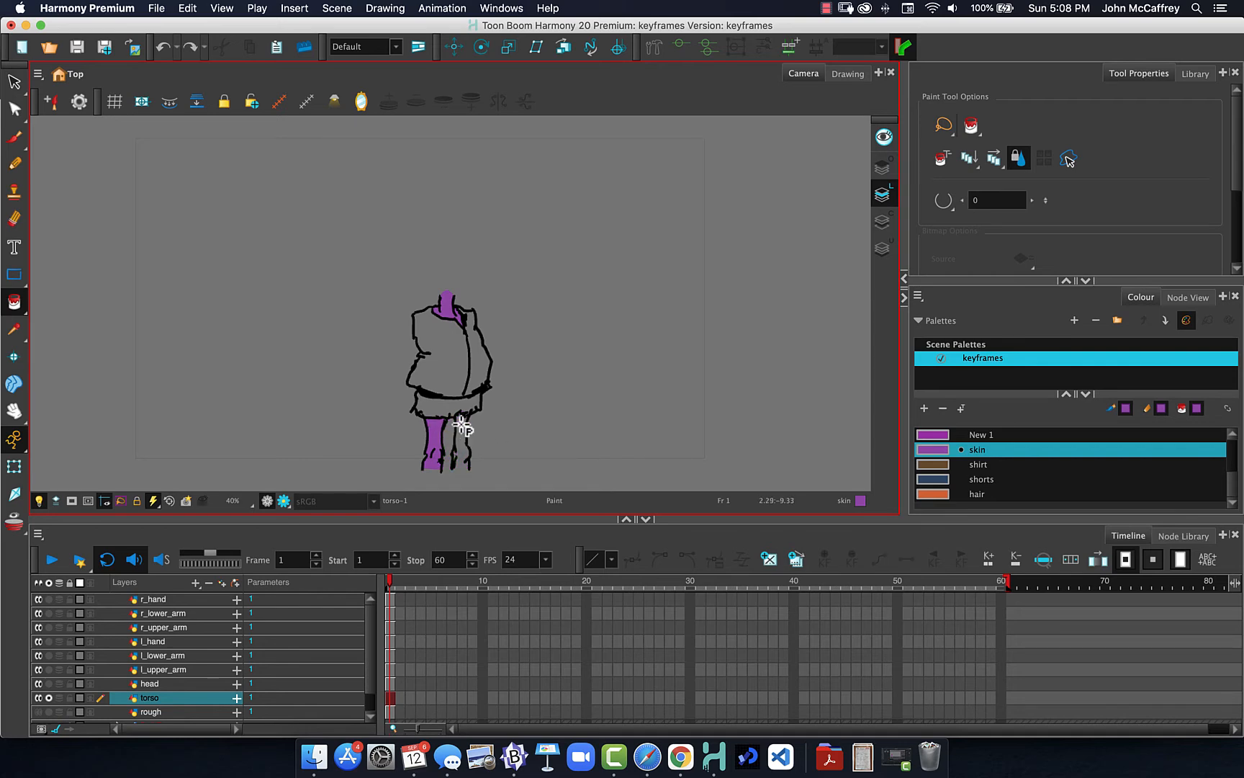
{"action": "left_click", "coordinate": [462, 428]}
{"action": "key", "text": "super+z"}
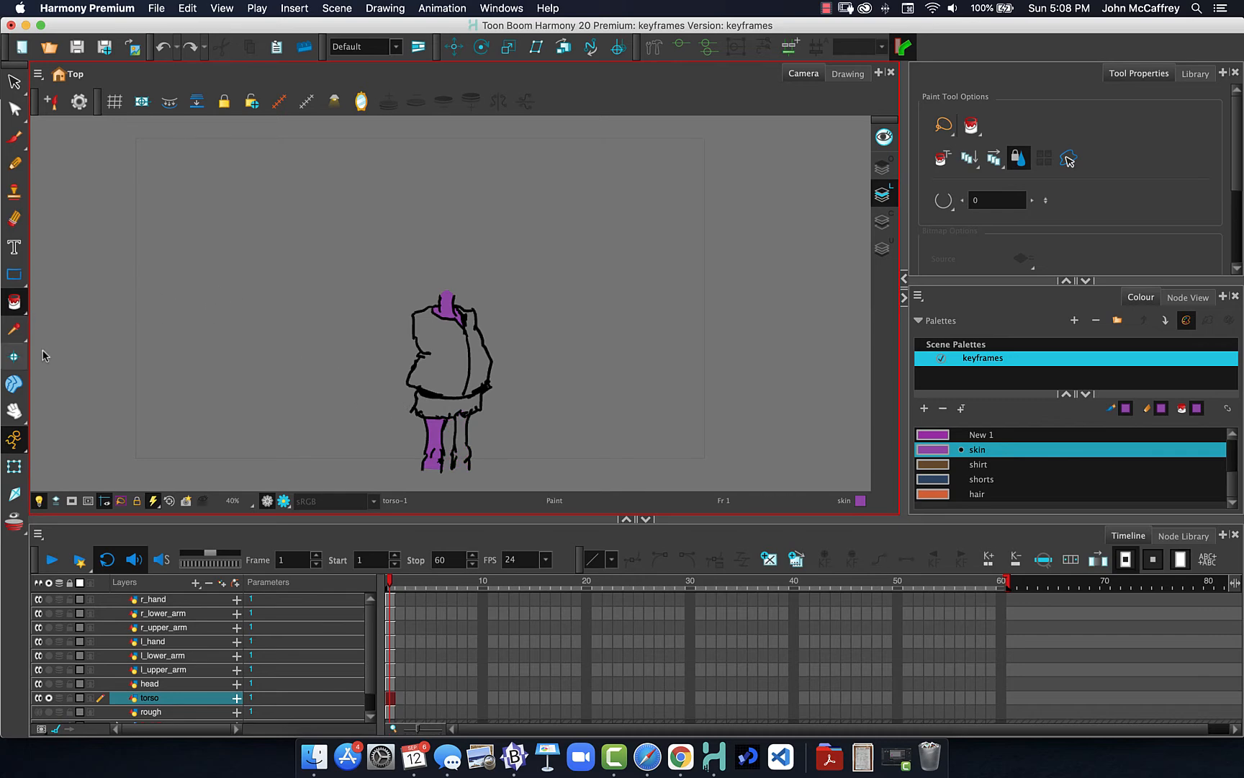
- Turn on Show Strokes to display the torso drawing's invisible stroke lines
{"action": "left_click", "coordinate": [233, 4]}
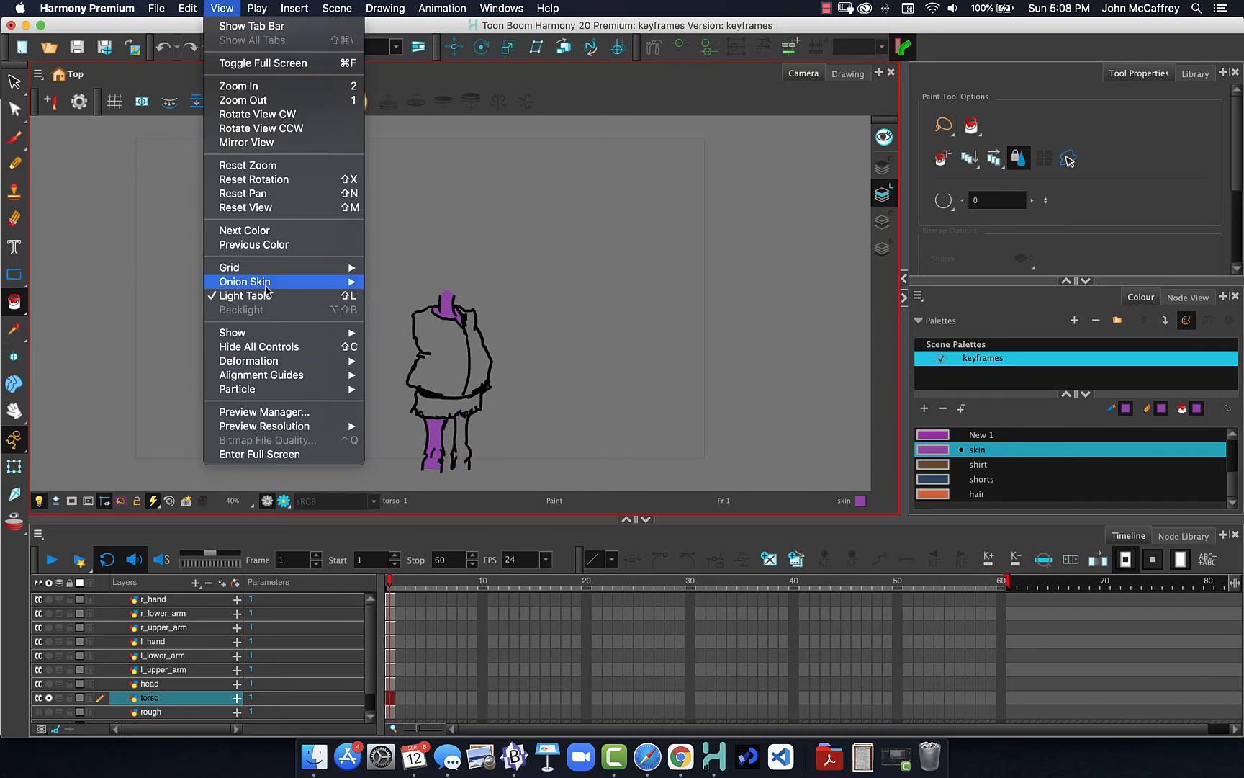
{"action": "mouse_move", "coordinate": [268, 395]}
{"action": "mouse_move", "coordinate": [285, 334]}
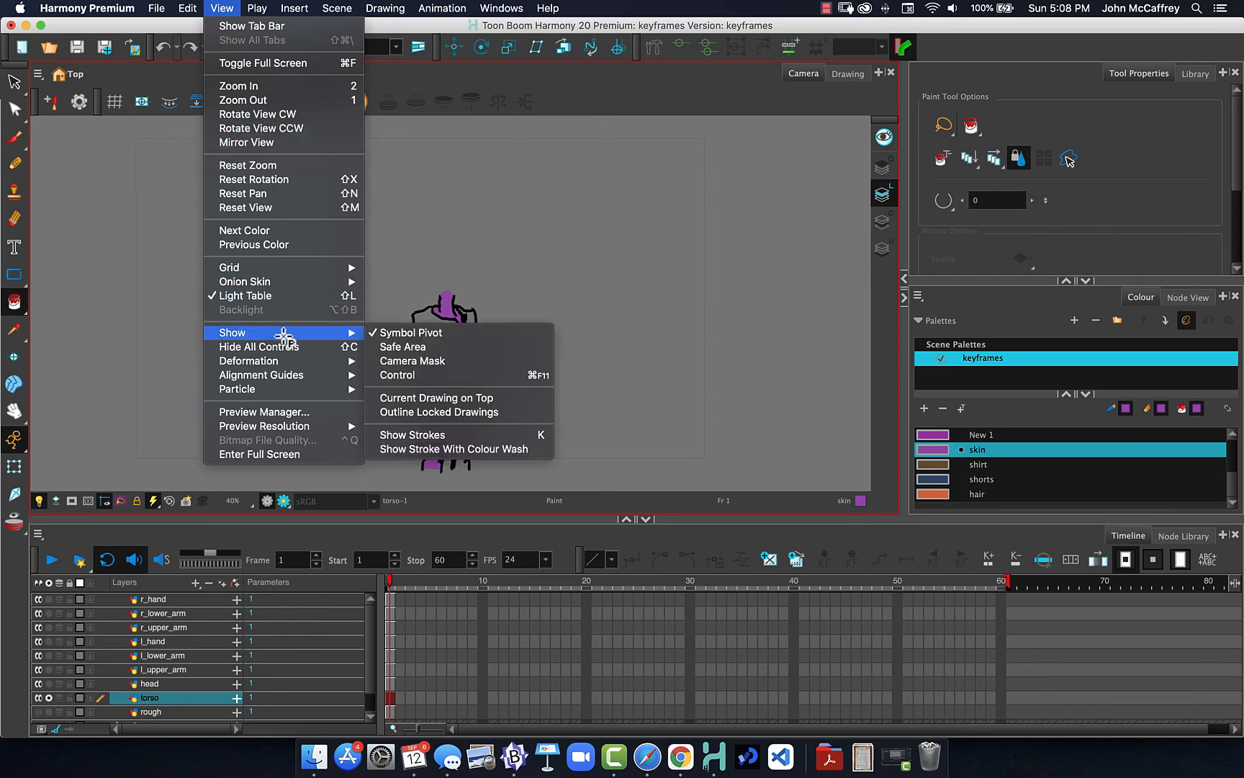
{"action": "left_click", "coordinate": [435, 435]}
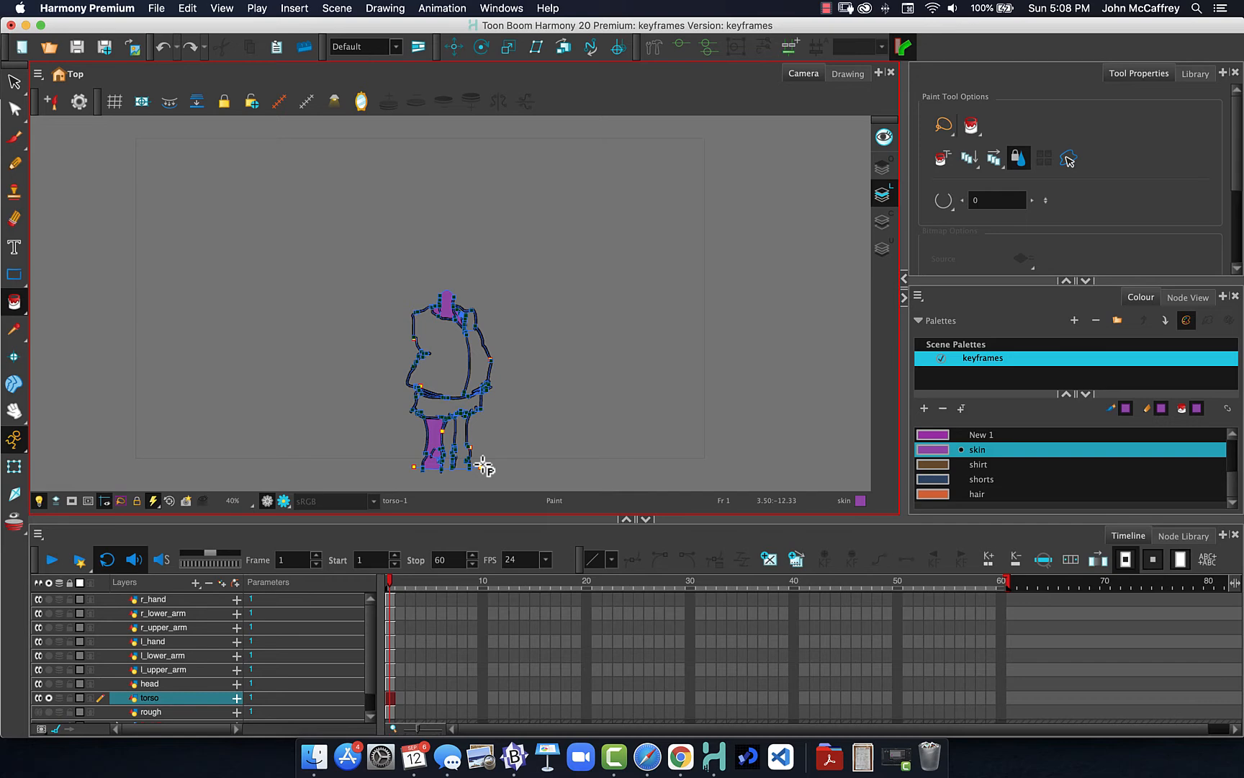
- Close the gap at the bottom of the drawing's right-hand leg with the Close Gap tool and fill the leg with the skin colour
{"action": "scroll", "coordinate": [475, 473], "scroll_direction": "up", "scroll_amount": 5}
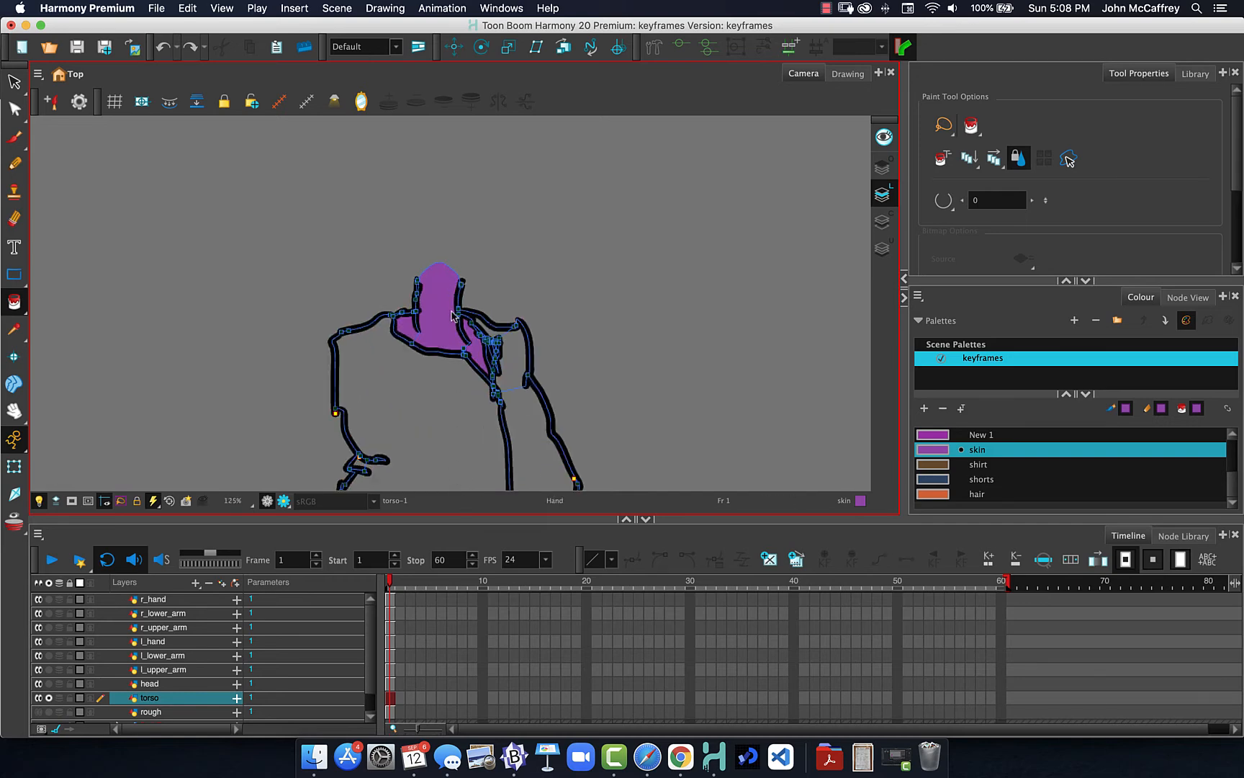
{"action": "left_click_drag", "start_coordinate": [463, 444], "coordinate": [420, 53]}
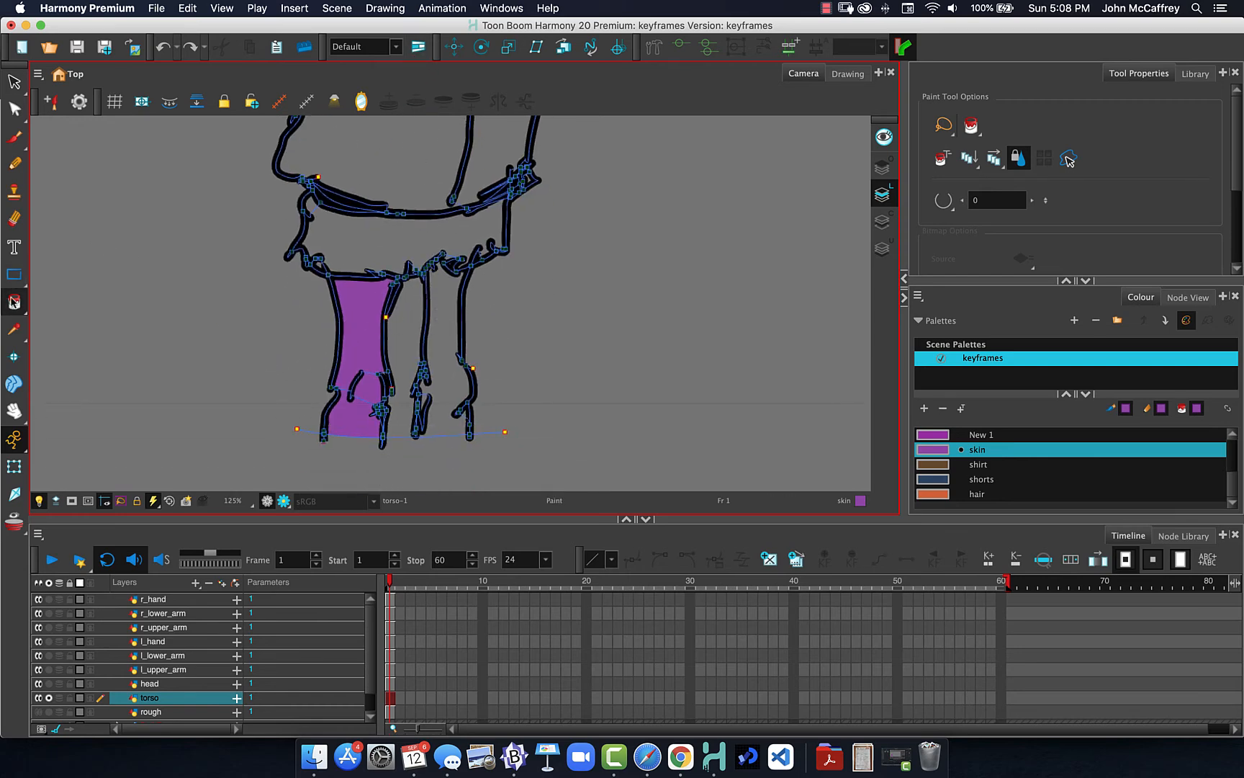
{"action": "left_click_drag", "start_coordinate": [13, 303], "coordinate": [97, 393]}
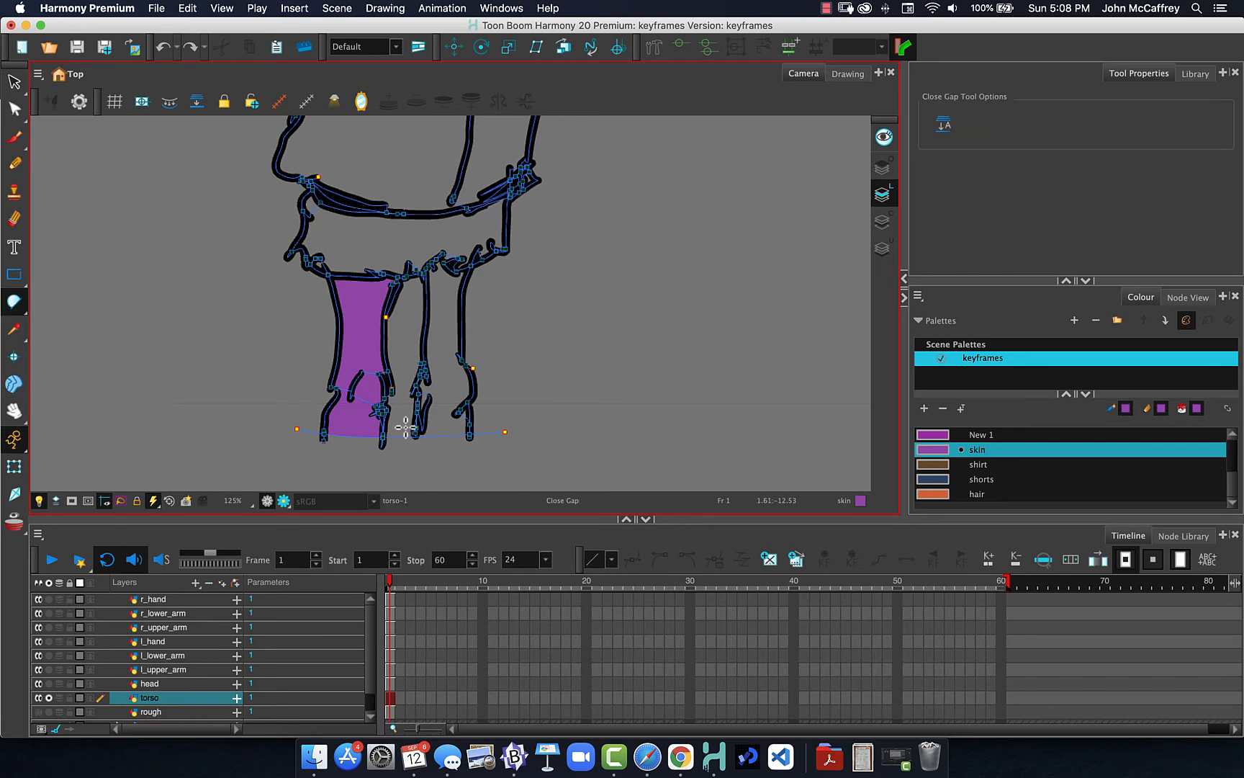
{"action": "left_click_drag", "start_coordinate": [405, 428], "coordinate": [492, 428]}
{"action": "left_click_drag", "start_coordinate": [30, 306], "coordinate": [43, 301]}
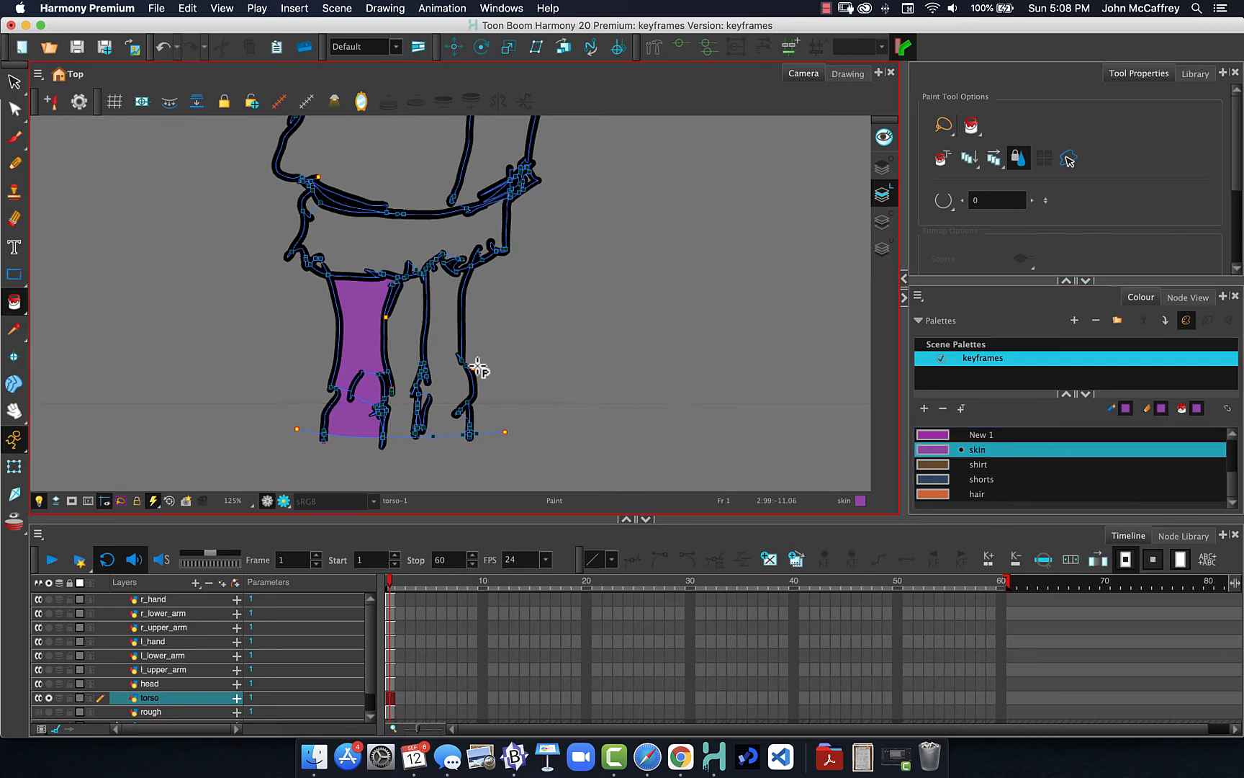
{"action": "left_click", "coordinate": [454, 386]}
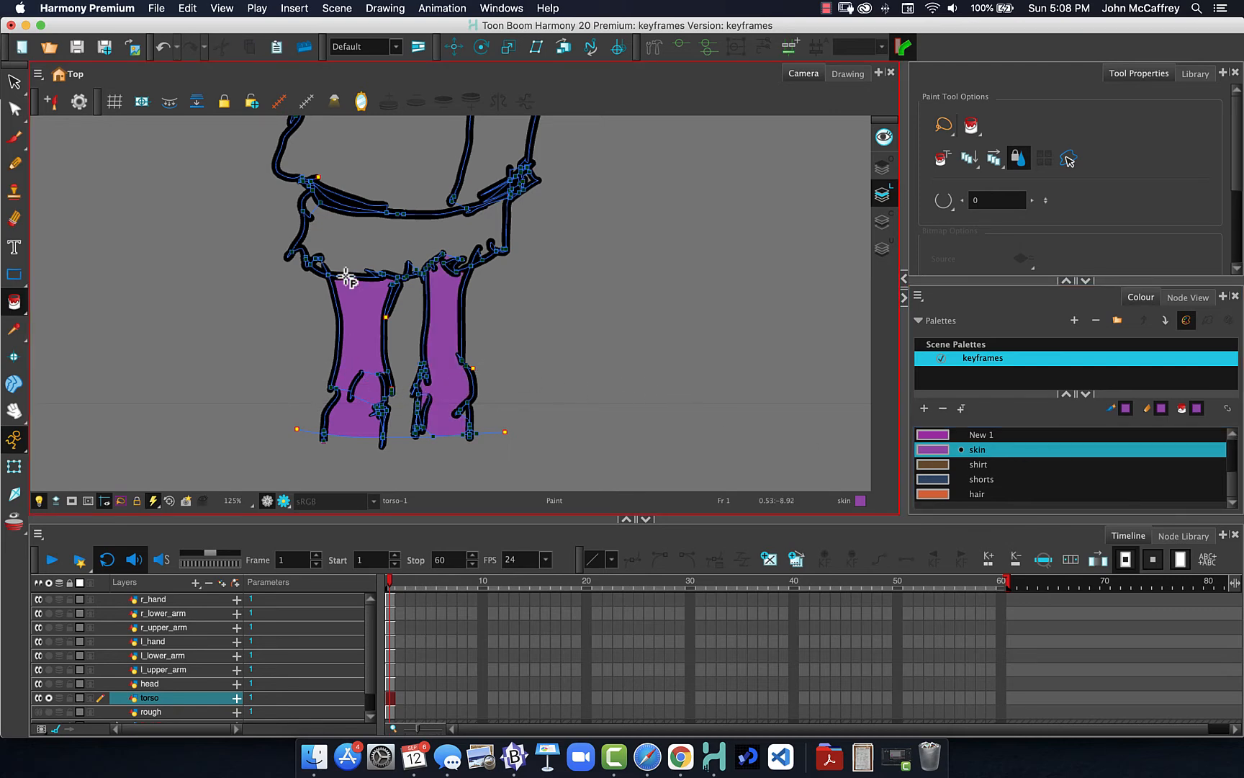
- Fill the shorts with the shorts colour and the front panels of the shirt with the shirt colour
{"action": "left_click", "coordinate": [988, 481]}
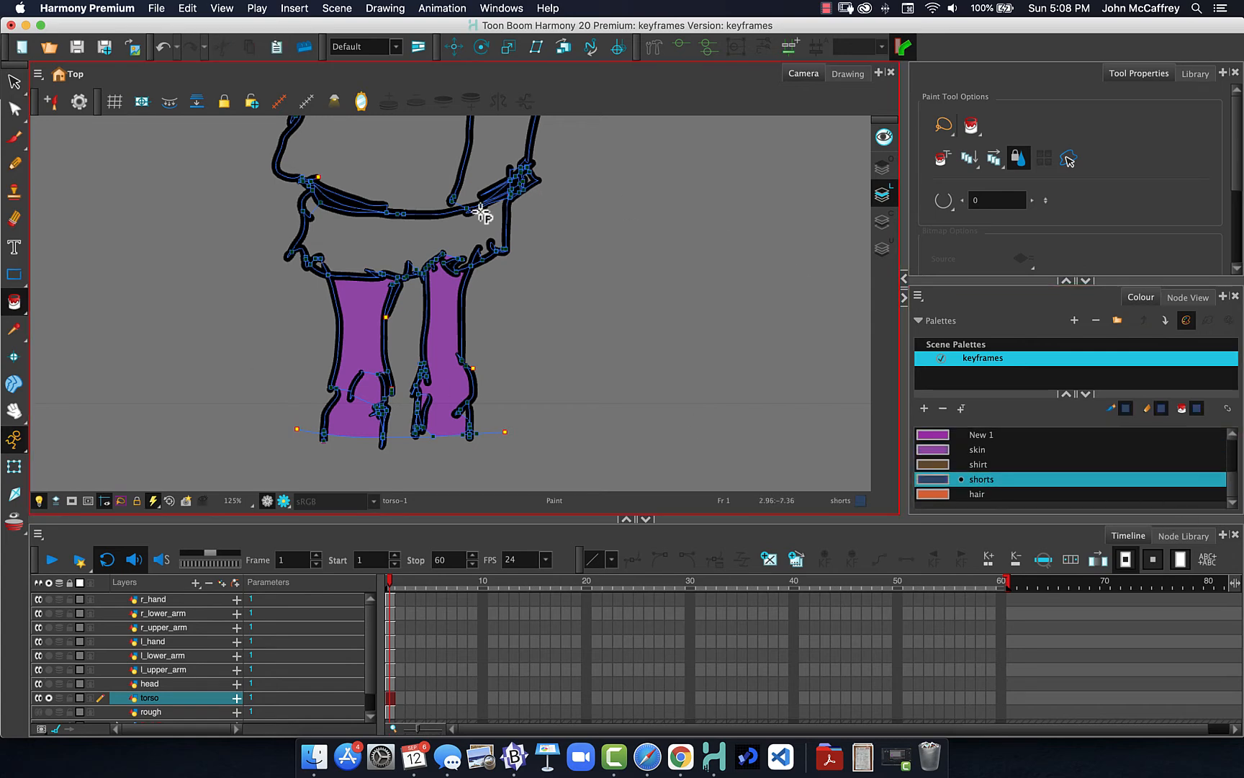
{"action": "left_click", "coordinate": [420, 246]}
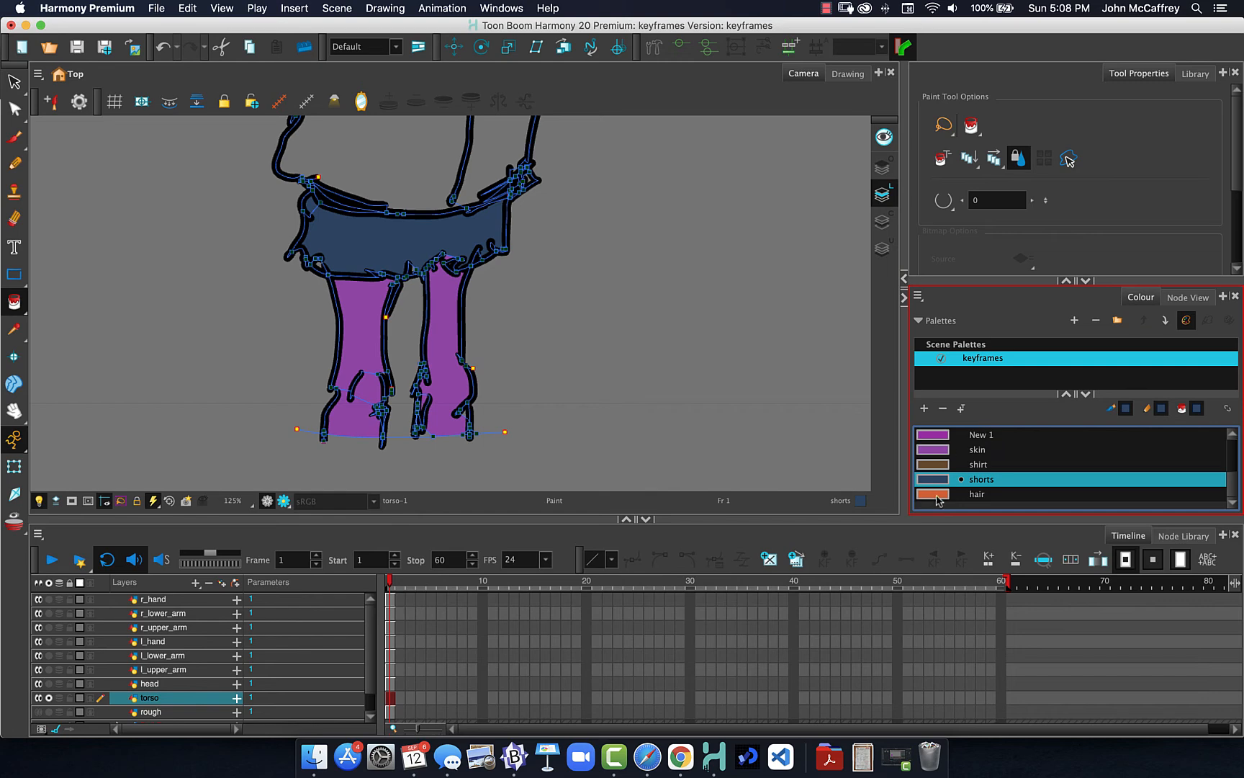
{"action": "left_click", "coordinate": [935, 465]}
{"action": "left_click", "coordinate": [427, 163]}
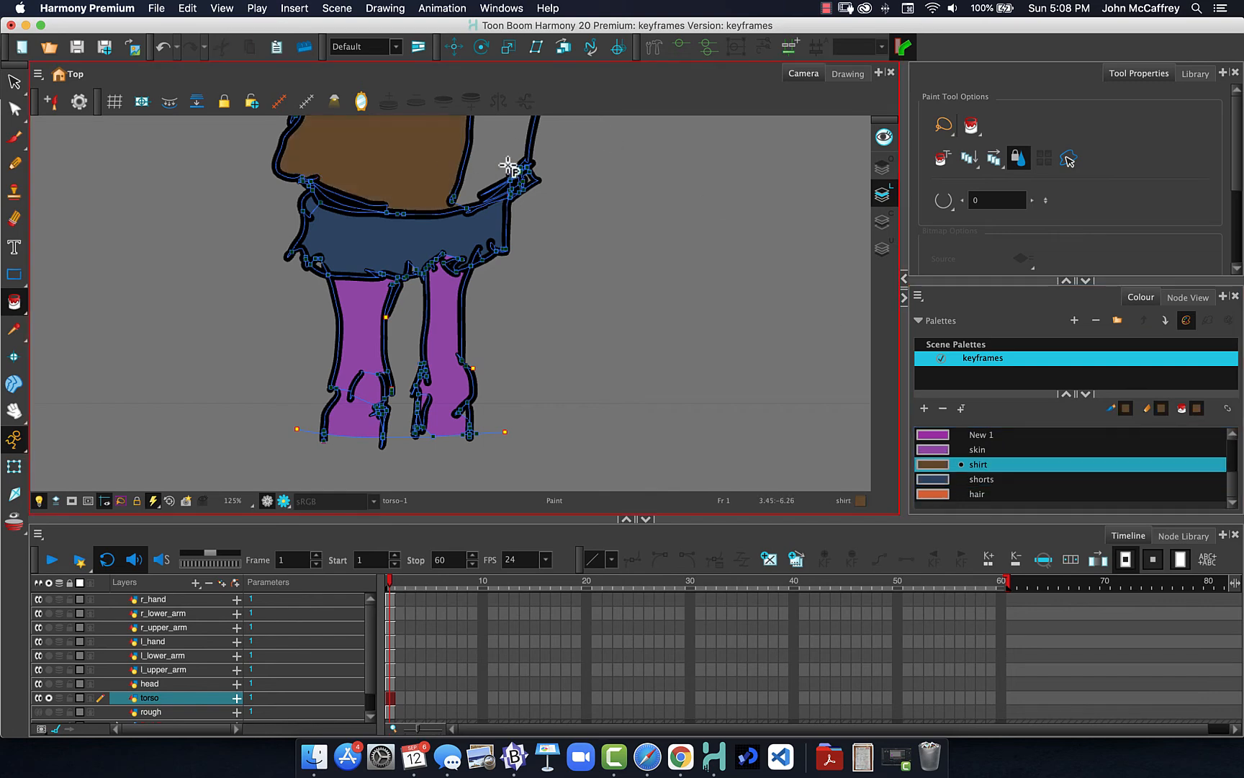
{"action": "left_click", "coordinate": [467, 159]}
{"action": "left_click_drag", "start_coordinate": [459, 159], "coordinate": [519, 404]}
{"action": "left_click", "coordinate": [534, 234]}
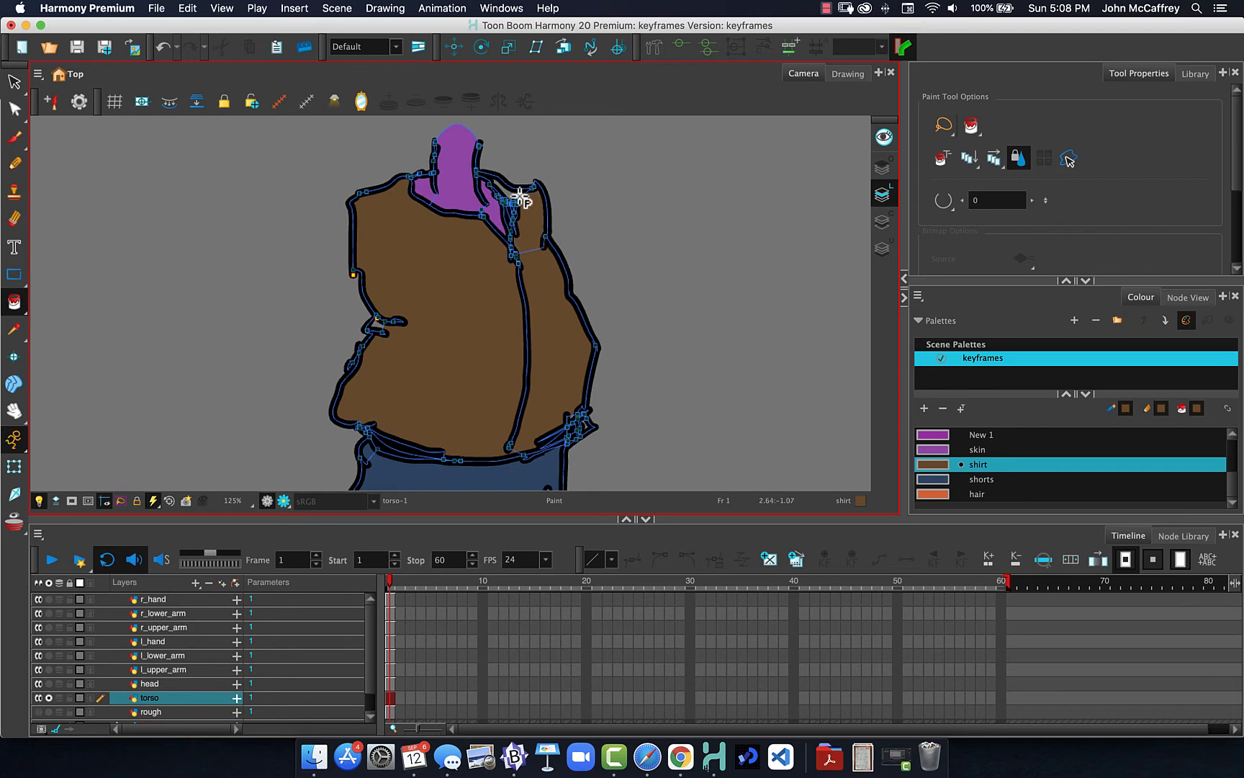
- Fill the small collar area beside the neck with the shirt colour, undoing the paint applied to its outline
{"action": "left_click", "coordinate": [514, 193]}
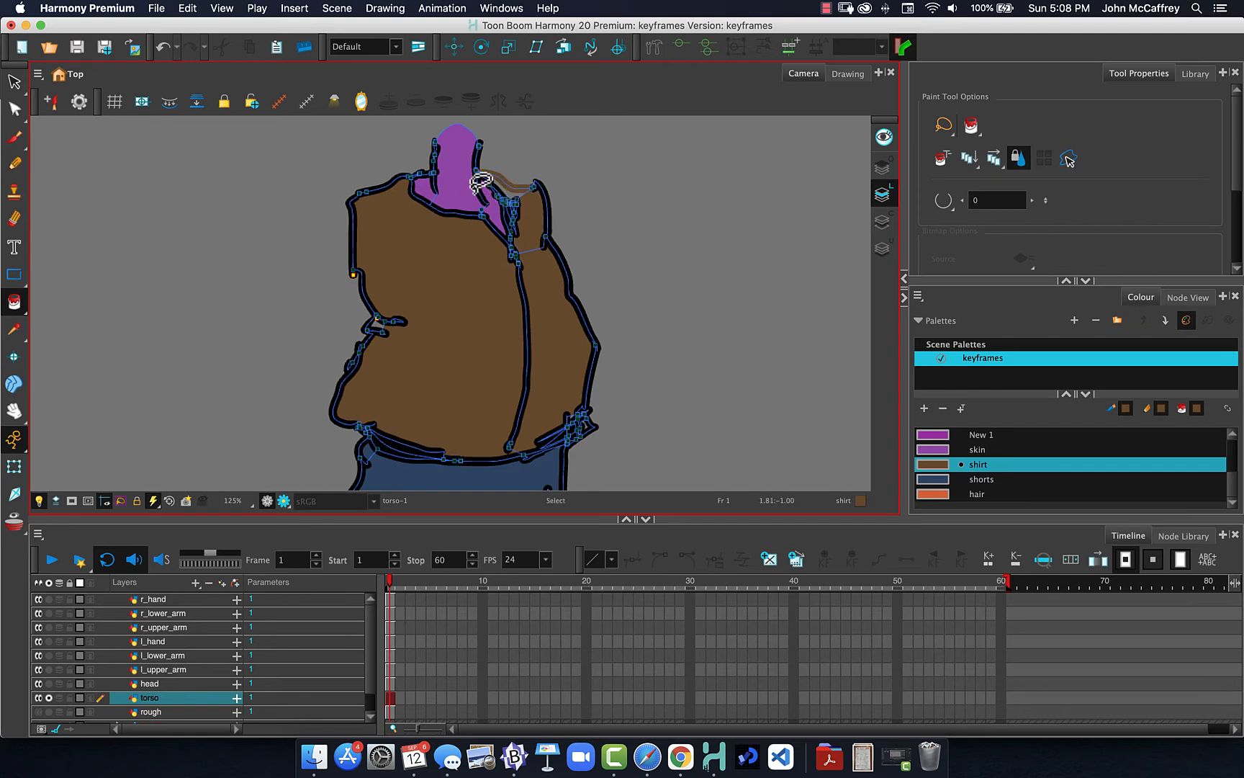
{"action": "key", "text": "super+z"}
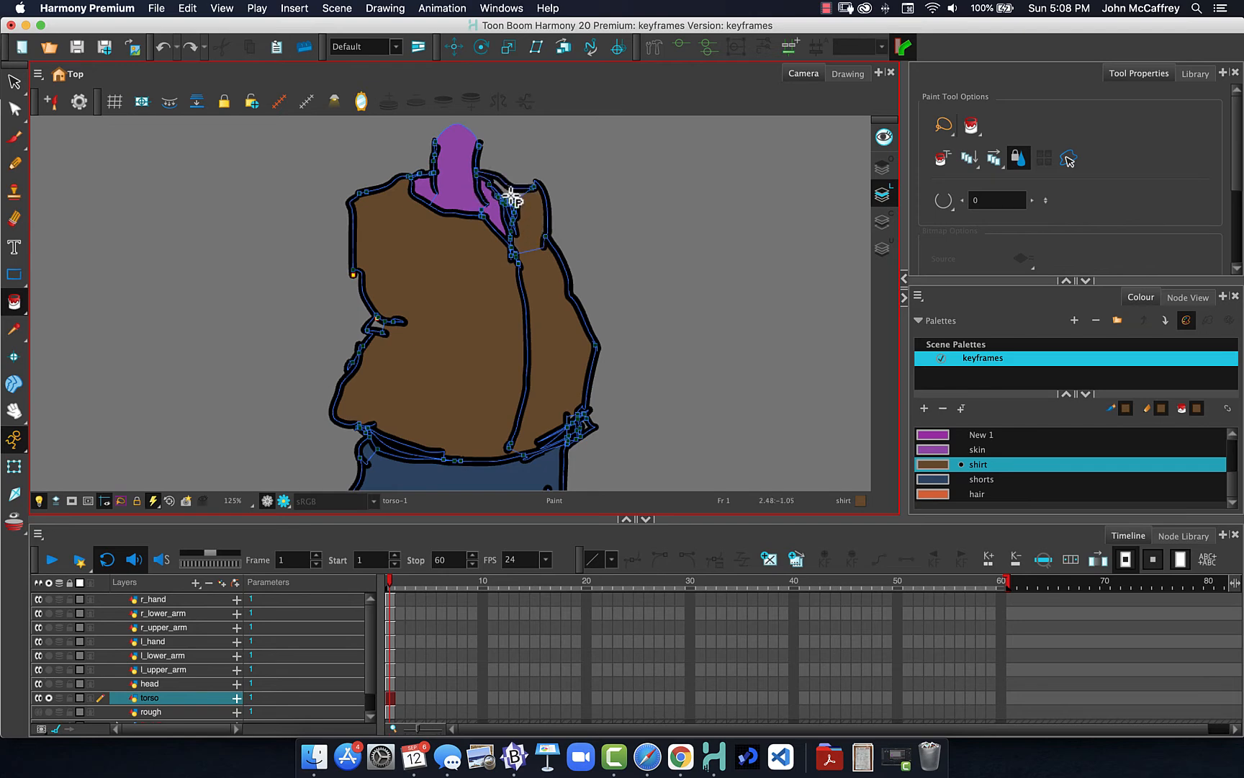
{"action": "left_click", "coordinate": [506, 194]}
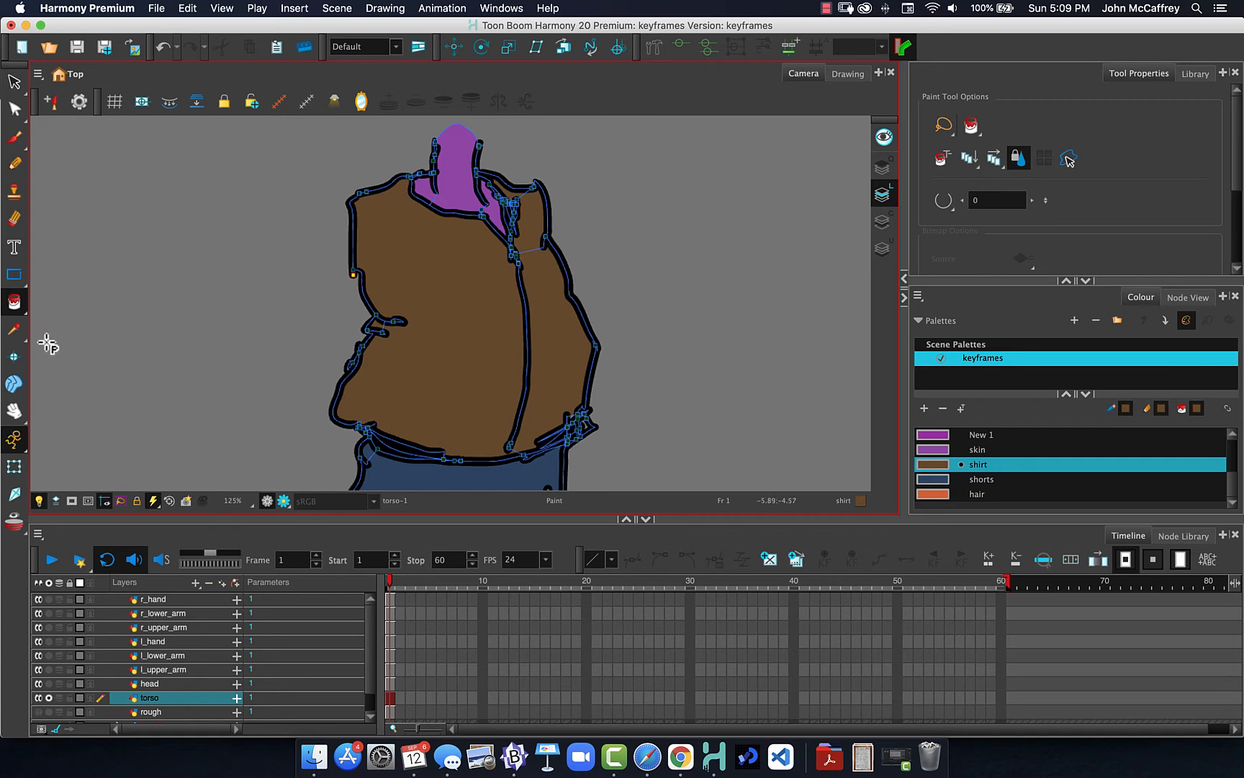
- Take the torso layer out of solo and turn off the light table so all layers show at full opacity
{"action": "left_click", "coordinate": [15, 81]}
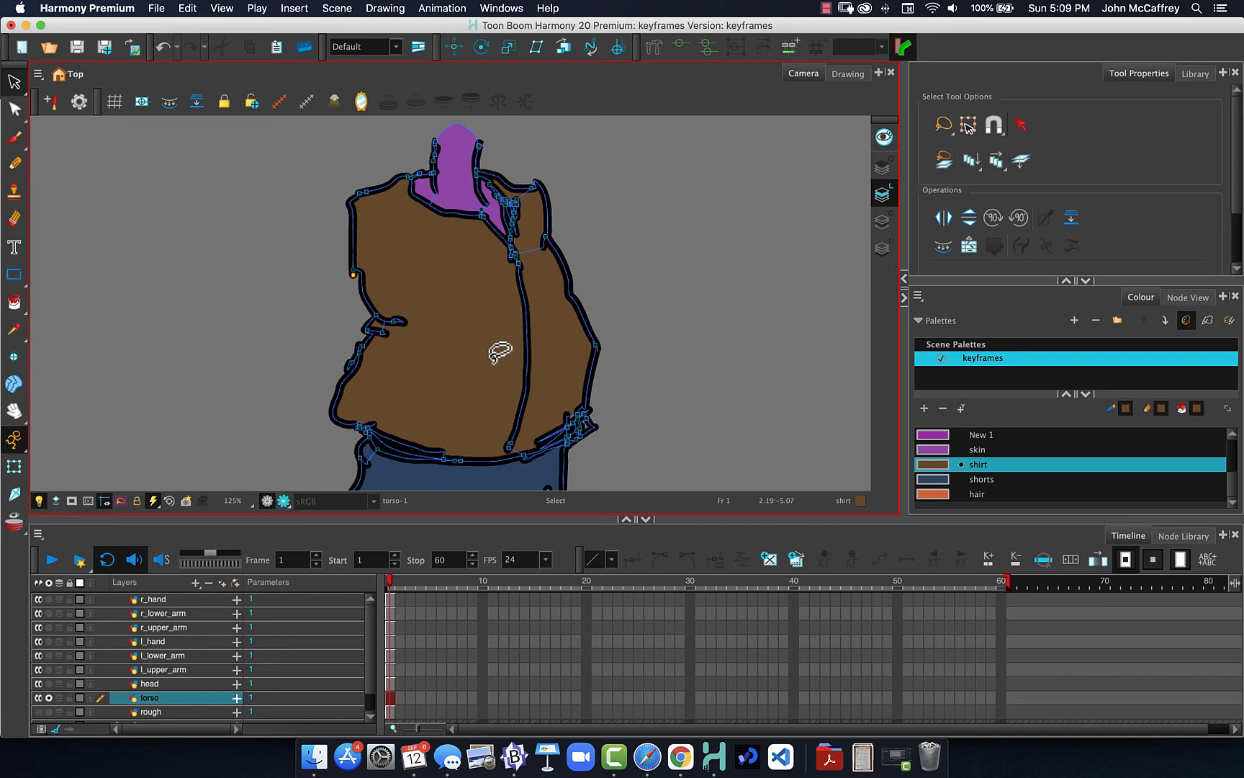
{"action": "scroll", "coordinate": [495, 353], "scroll_direction": "up", "scroll_amount": 1}
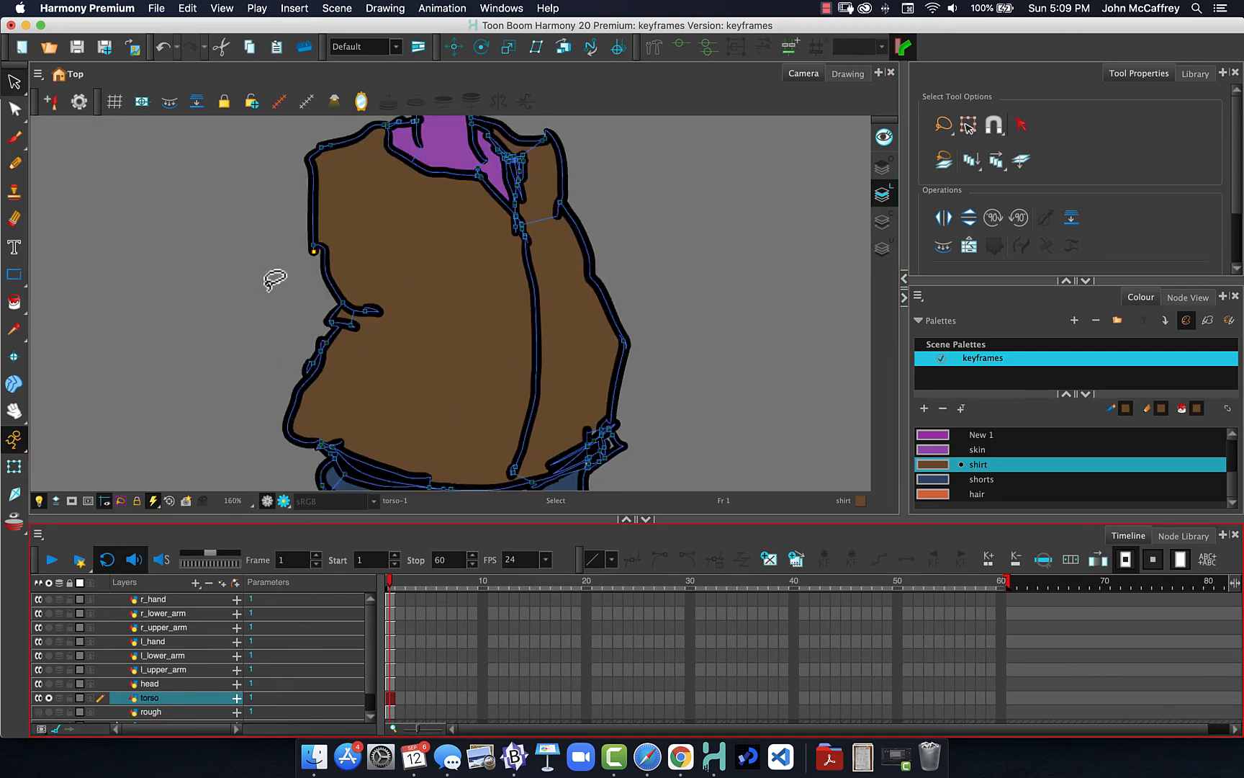
{"action": "scroll", "coordinate": [294, 279], "scroll_direction": "down", "scroll_amount": 5}
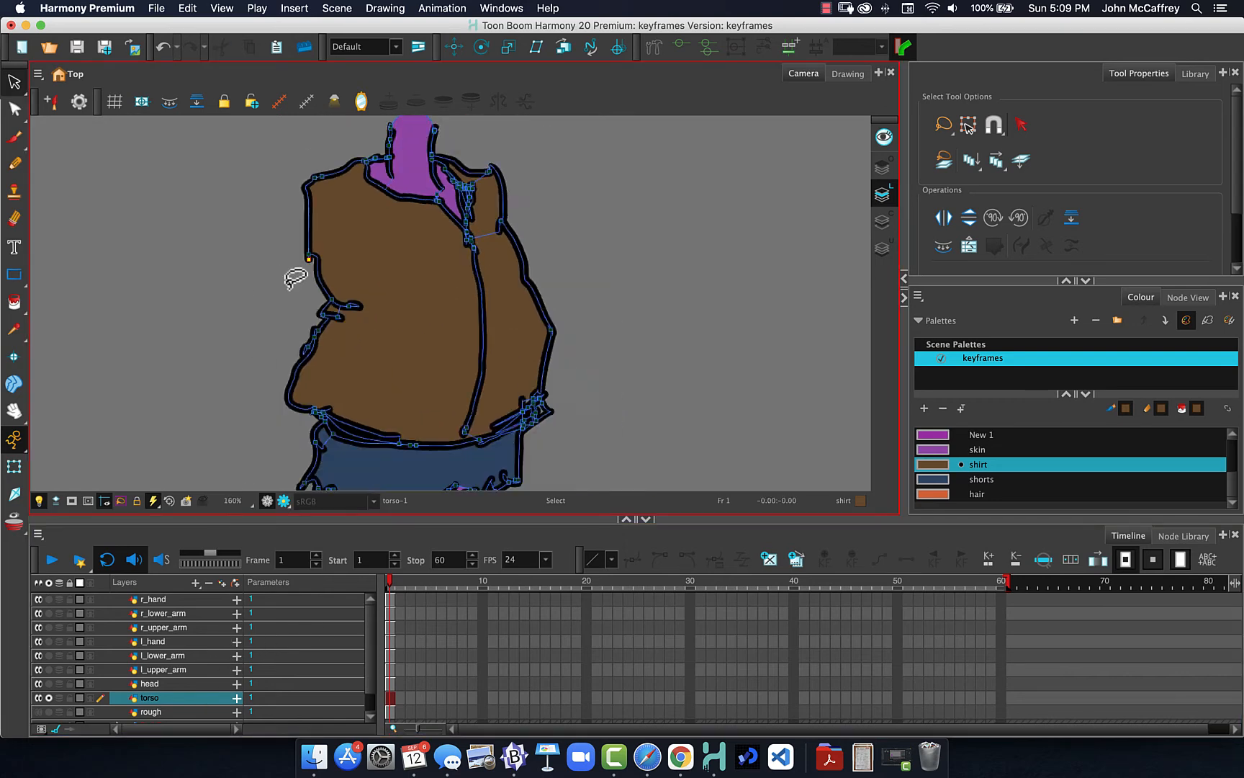
{"action": "scroll", "coordinate": [294, 279], "scroll_direction": "up", "scroll_amount": 2}
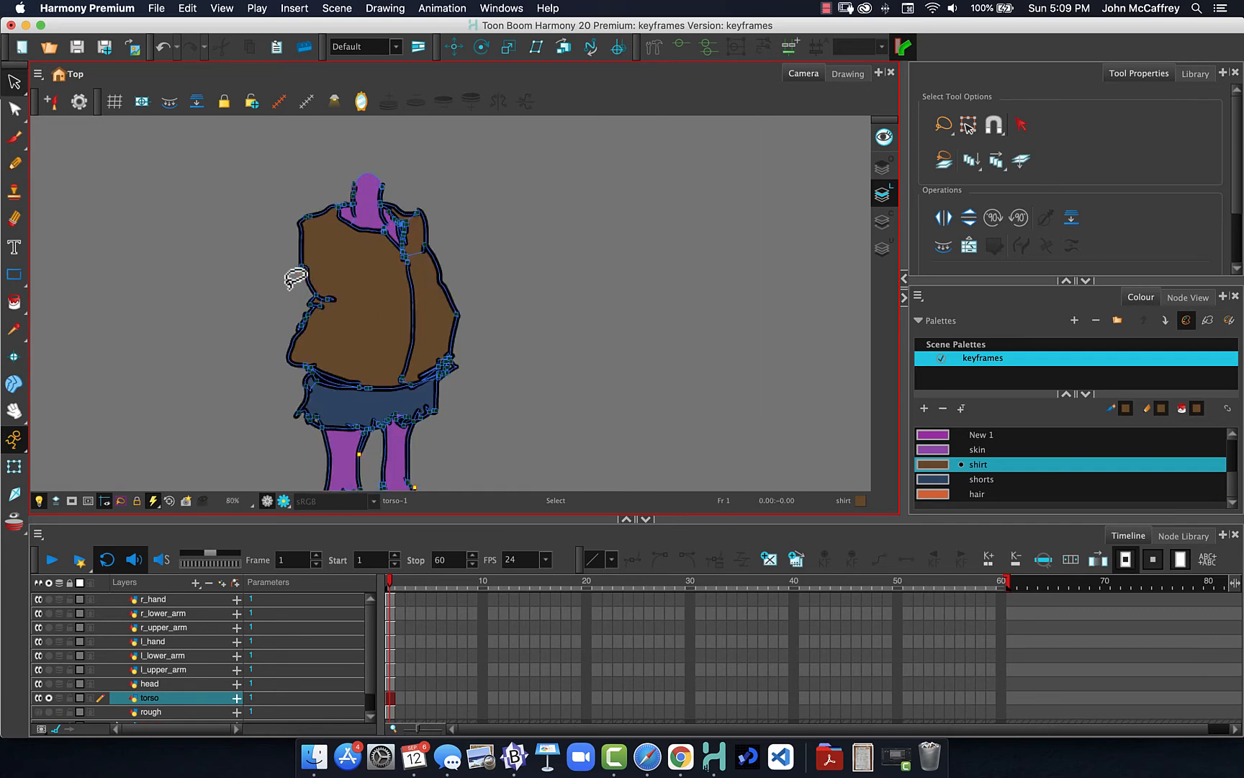
{"action": "left_click_drag", "start_coordinate": [361, 352], "coordinate": [509, 288]}
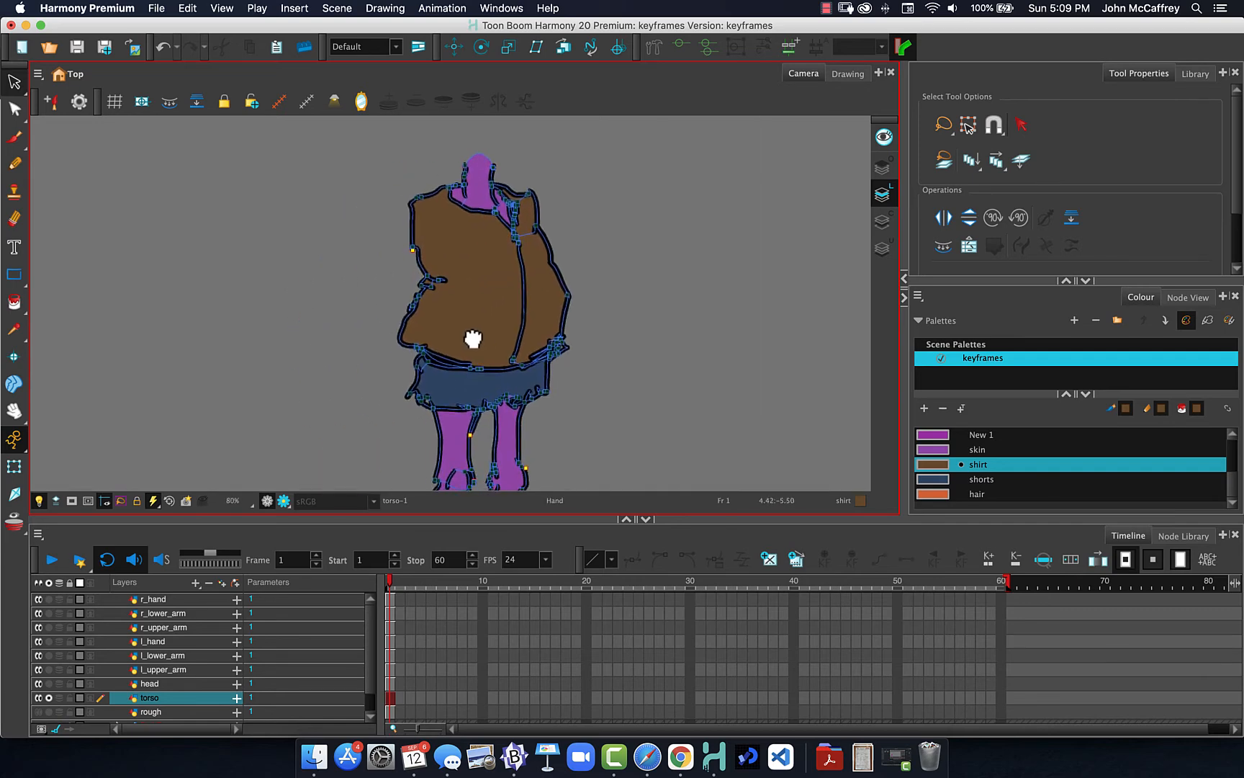
{"action": "left_click", "coordinate": [943, 470]}
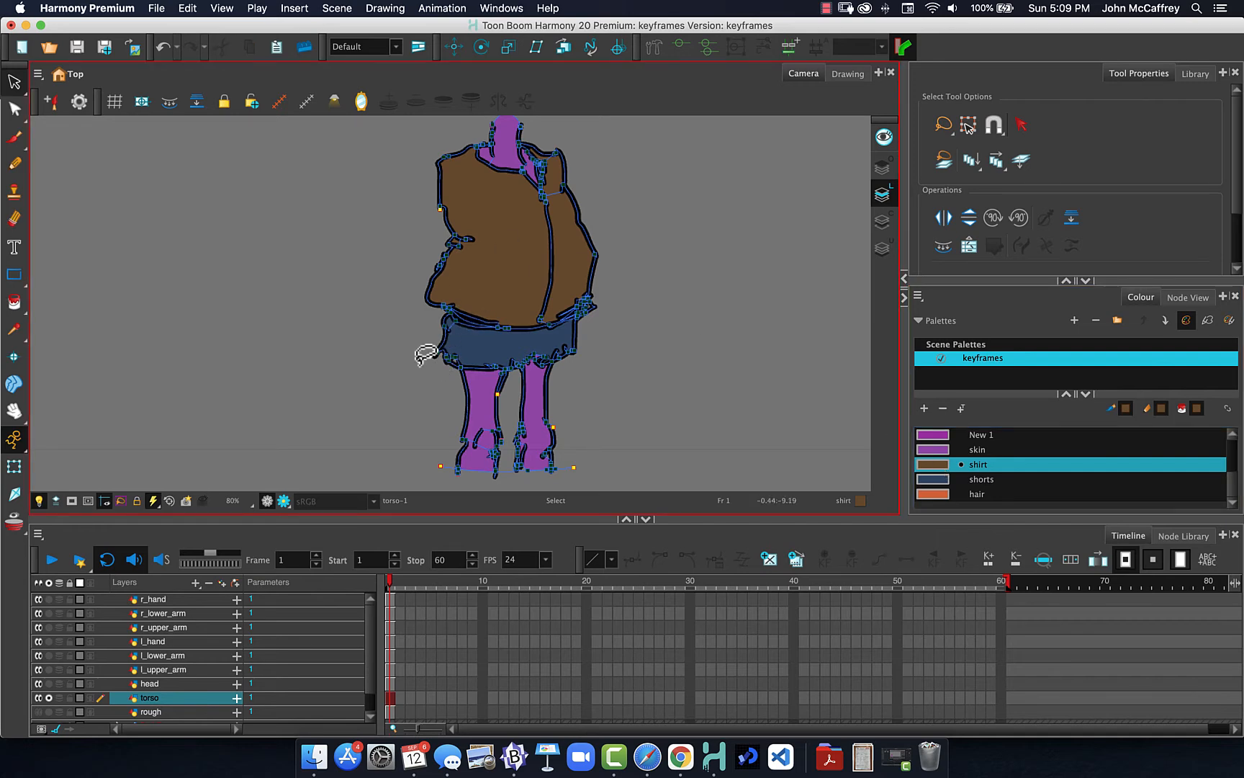
{"action": "left_click", "coordinate": [48, 697]}
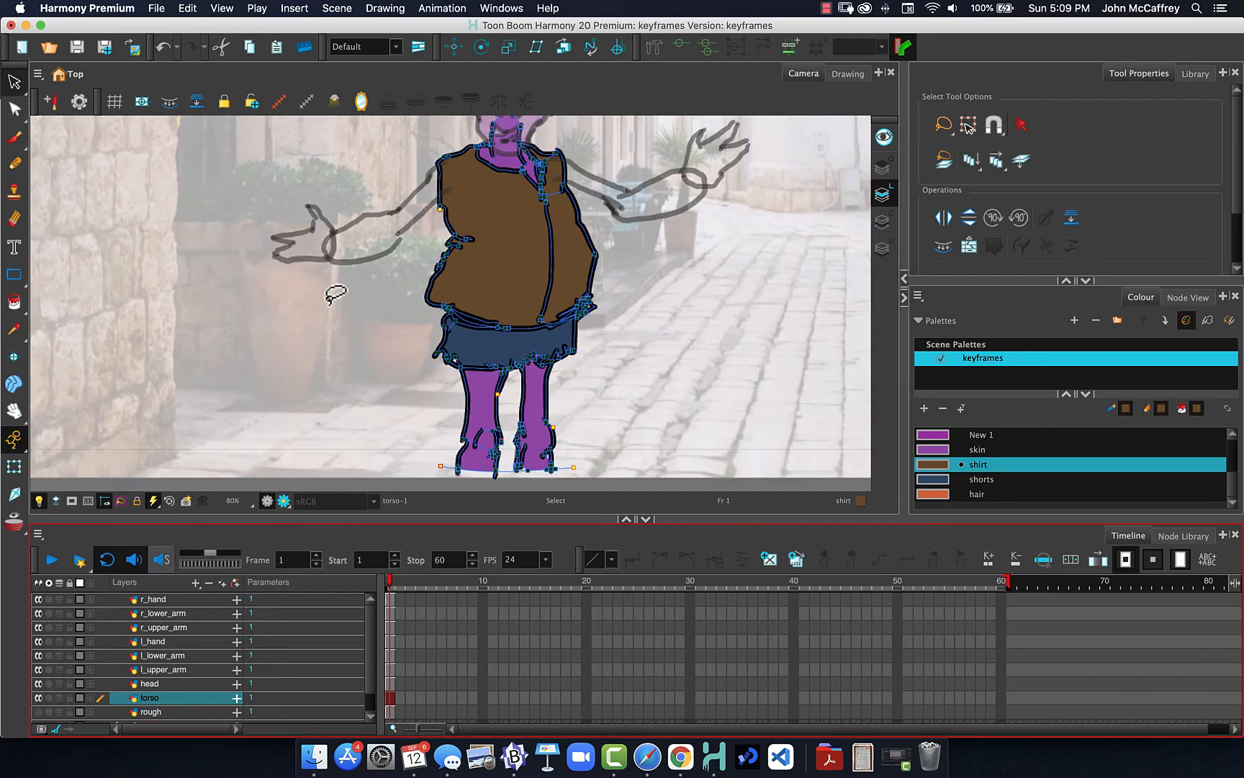
{"action": "left_click_drag", "start_coordinate": [380, 259], "coordinate": [381, 356]}
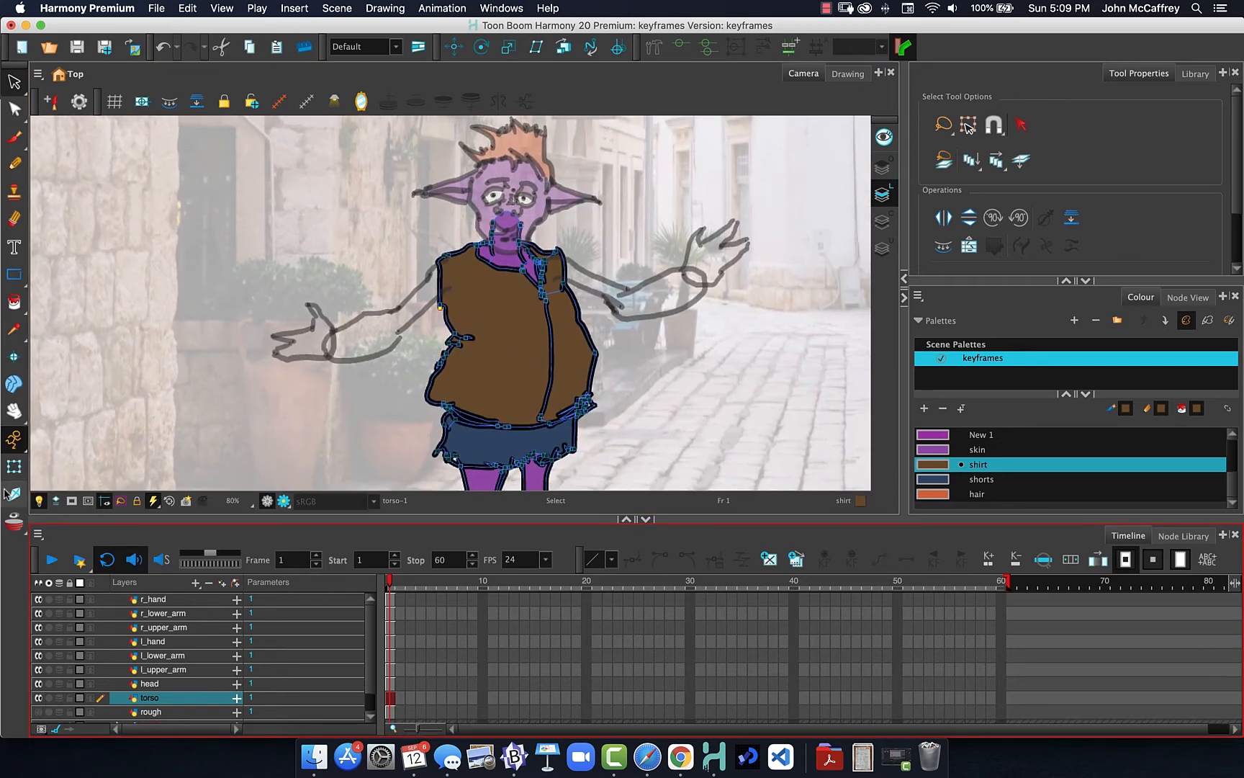
{"action": "left_click", "coordinate": [40, 500]}
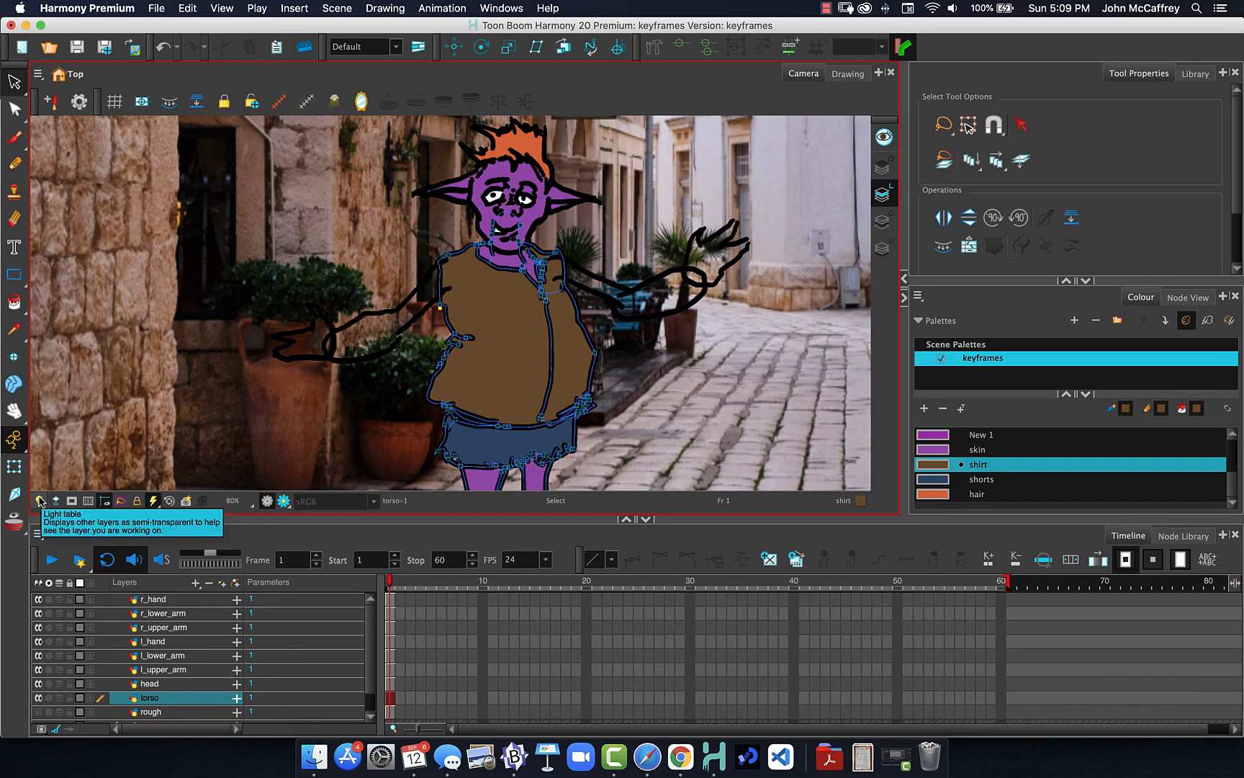
- Select the l_upper_arm layer and recolour the shirt swatch to a red of RGB 185, 46, 56
{"action": "left_click", "coordinate": [154, 712]}
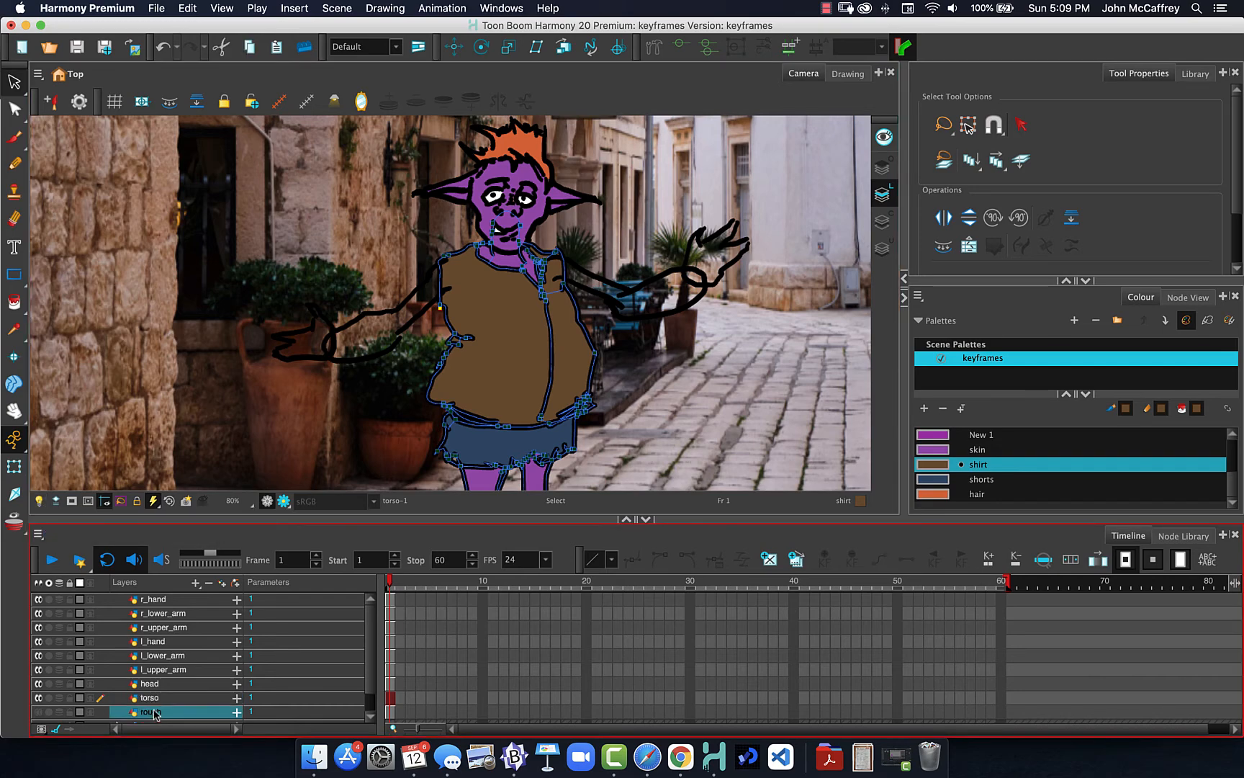
{"action": "left_click", "coordinate": [156, 672]}
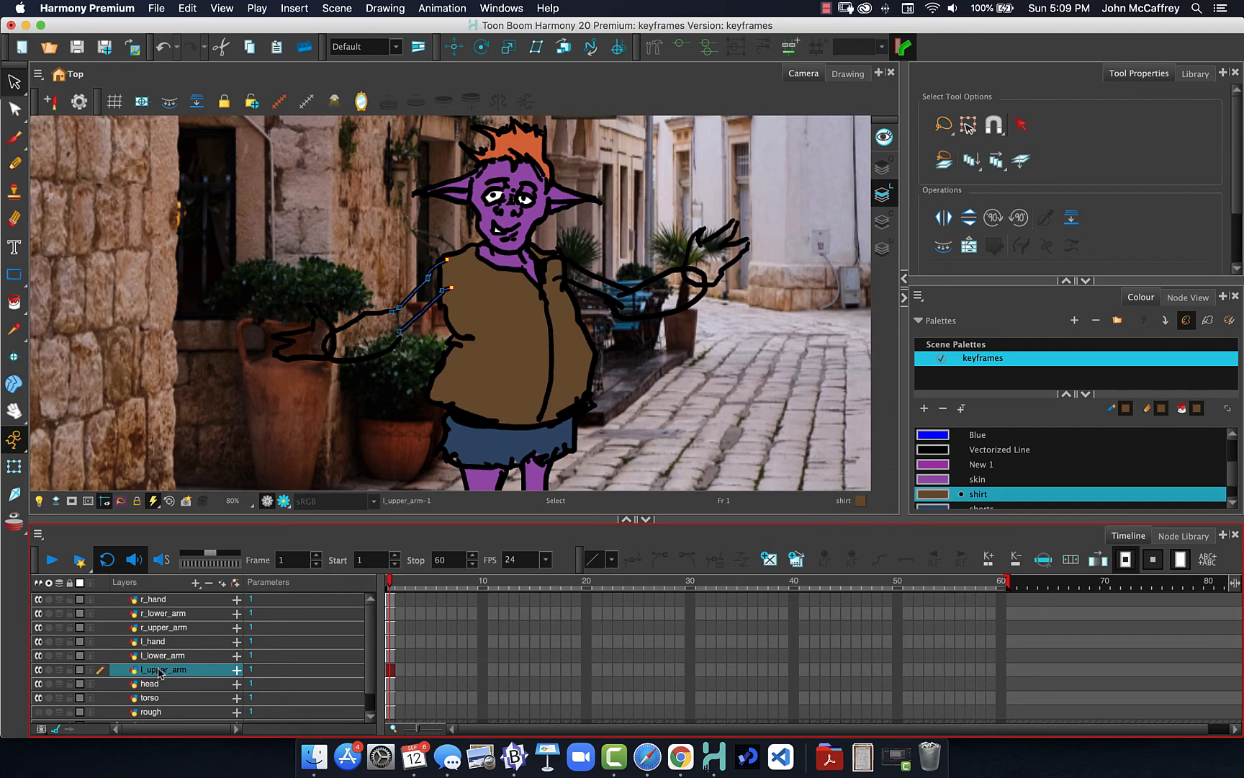
{"action": "left_click", "coordinate": [934, 498]}
{"action": "double_click", "coordinate": [934, 498]}
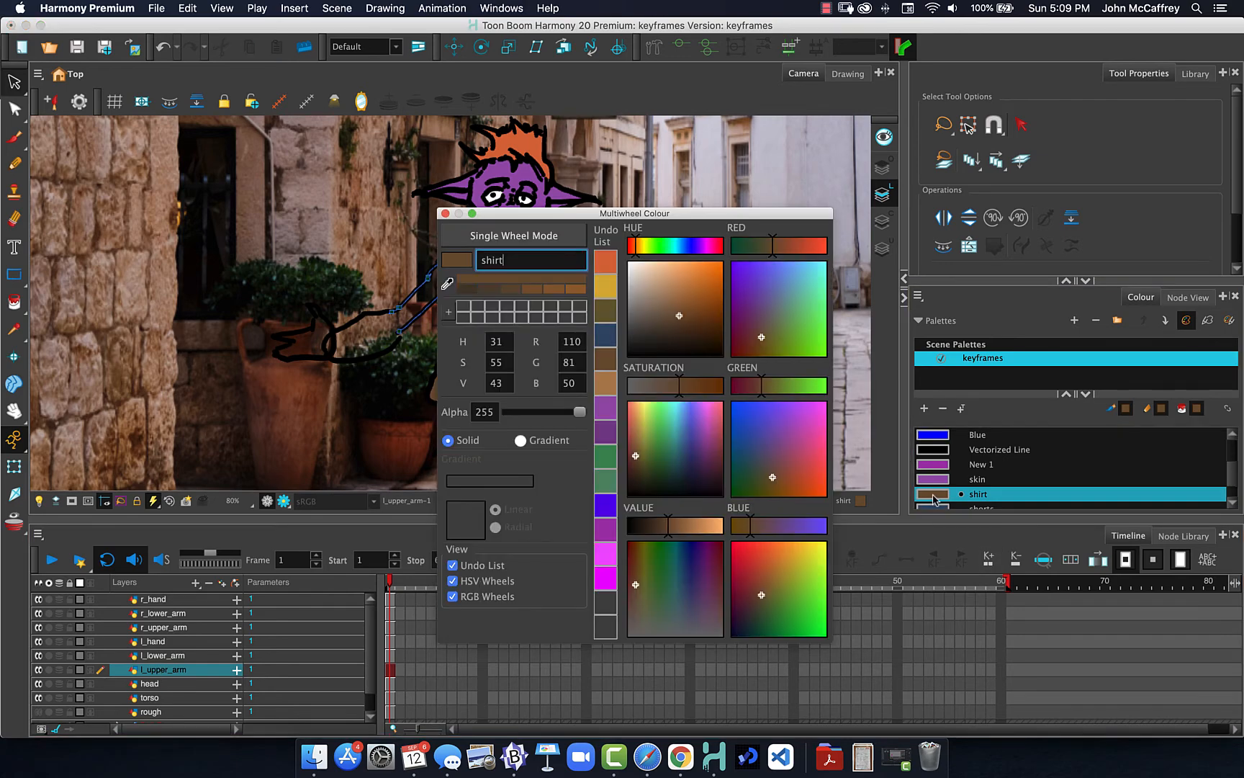
{"action": "left_click_drag", "start_coordinate": [624, 216], "coordinate": [832, 165]}
{"action": "left_click", "coordinate": [907, 238]}
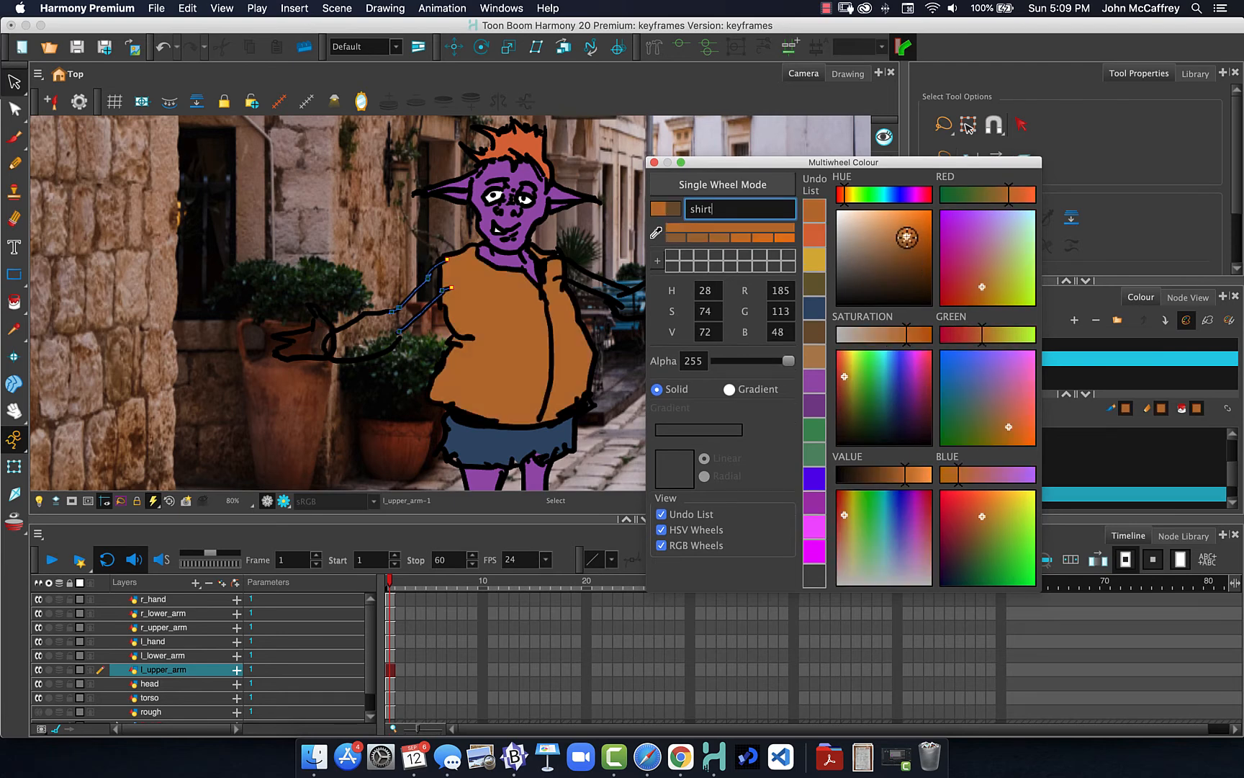
{"action": "left_click", "coordinate": [977, 235]}
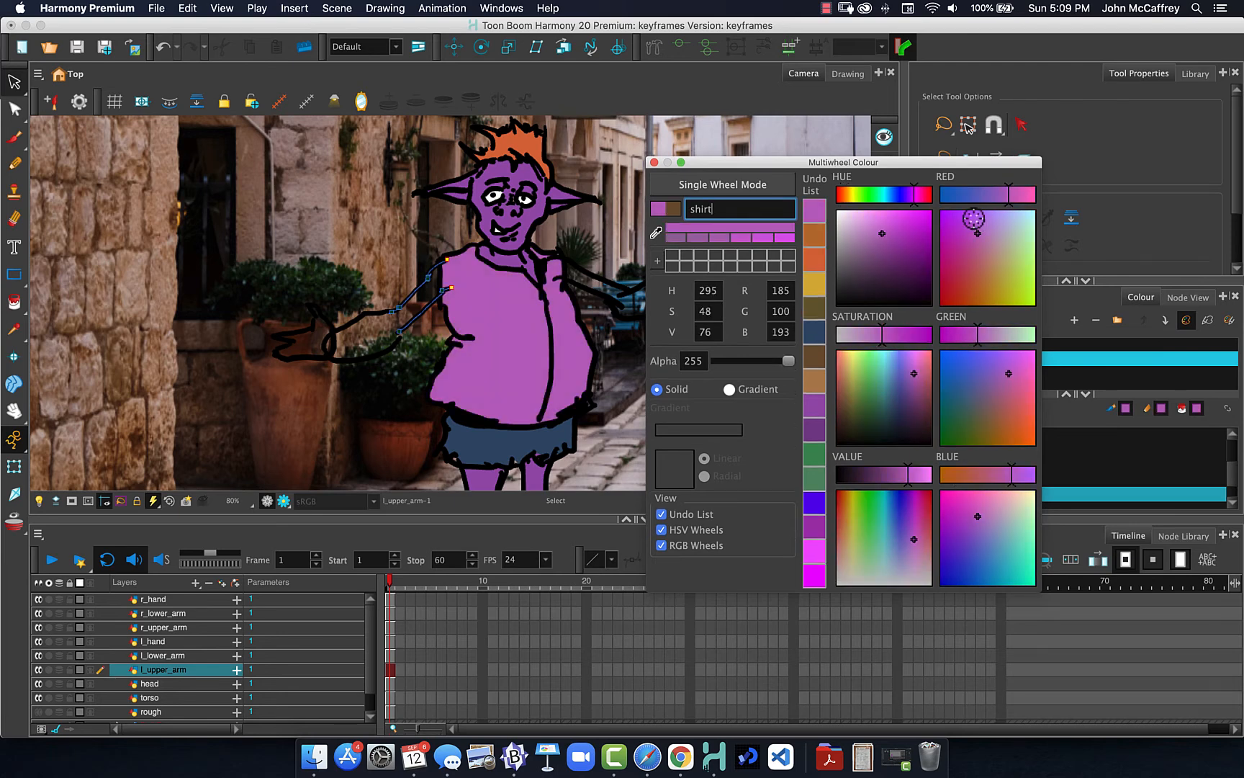
{"action": "left_click", "coordinate": [973, 298]}
{"action": "left_click", "coordinate": [960, 297]}
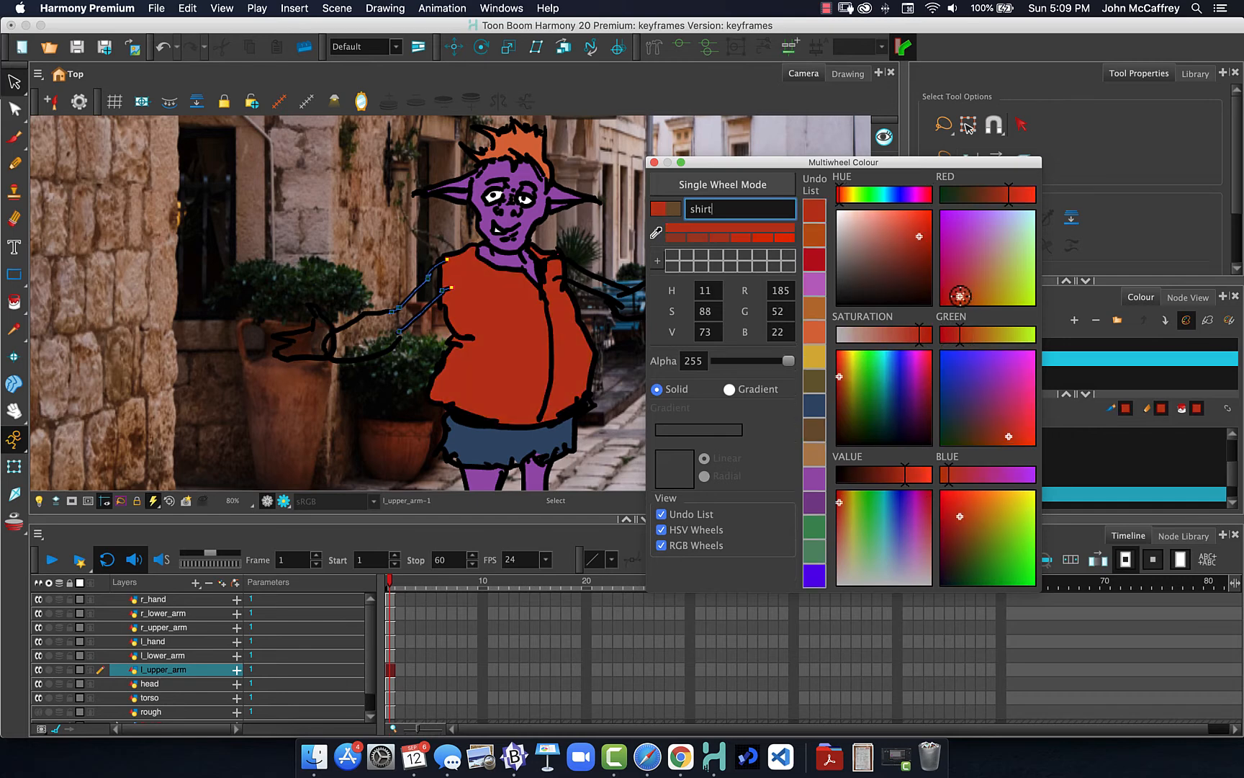
{"action": "left_click", "coordinate": [972, 295]}
{"action": "left_click", "coordinate": [979, 288]}
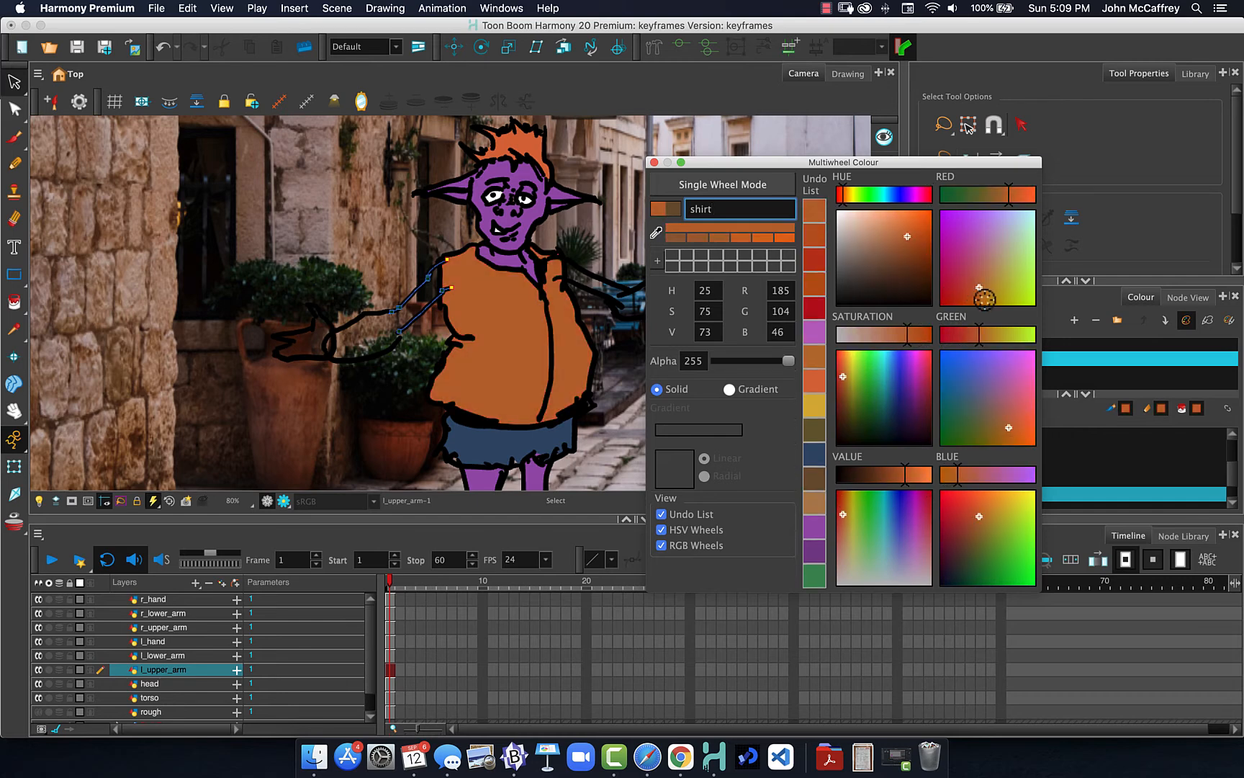
{"action": "left_click", "coordinate": [969, 297]}
{"action": "left_click", "coordinate": [961, 292]}
{"action": "left_click", "coordinate": [952, 296]}
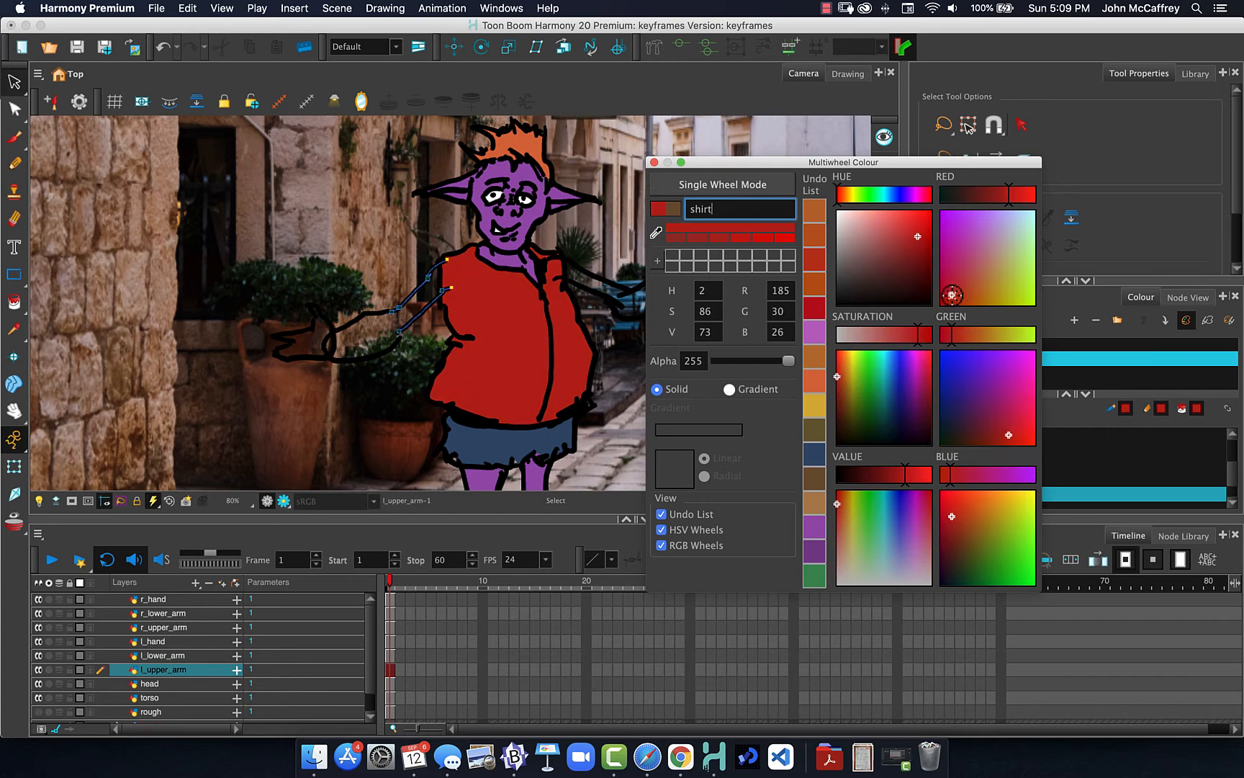
{"action": "left_click", "coordinate": [958, 287]}
{"action": "left_click_drag", "start_coordinate": [958, 287], "coordinate": [958, 285]}
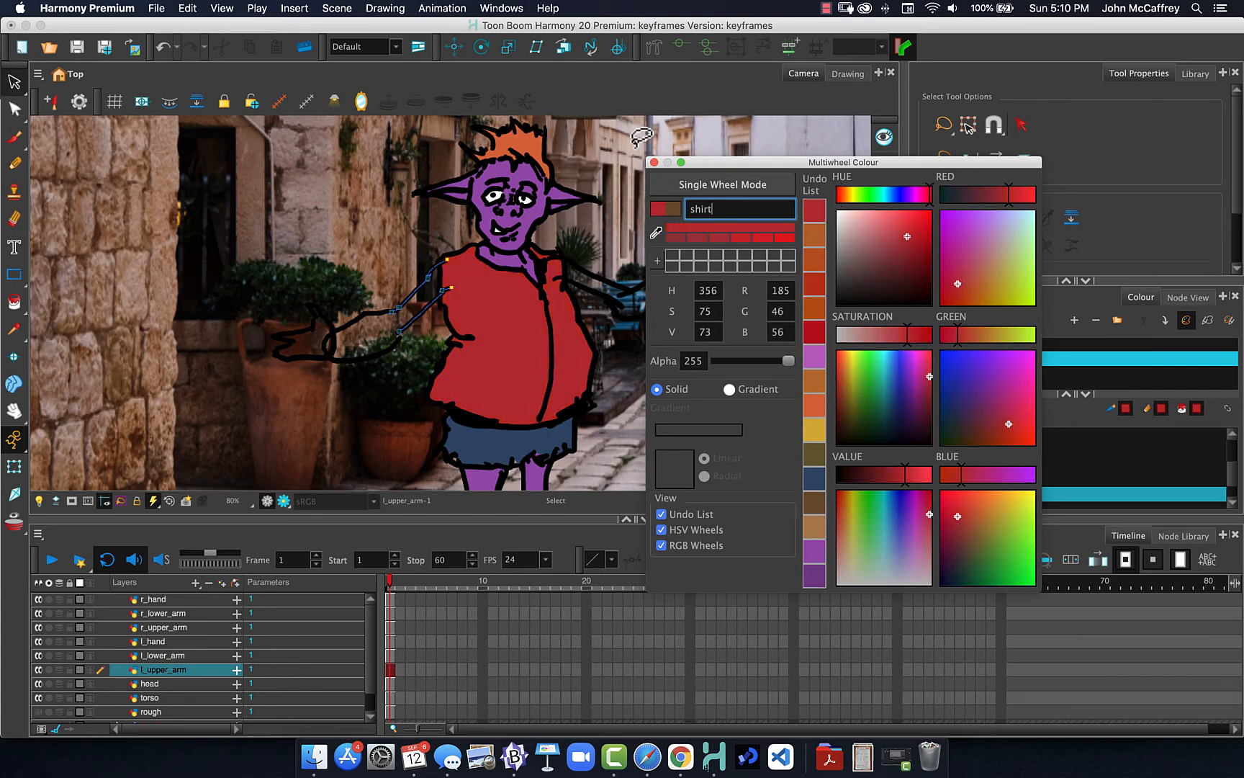
{"action": "left_click", "coordinate": [654, 162]}
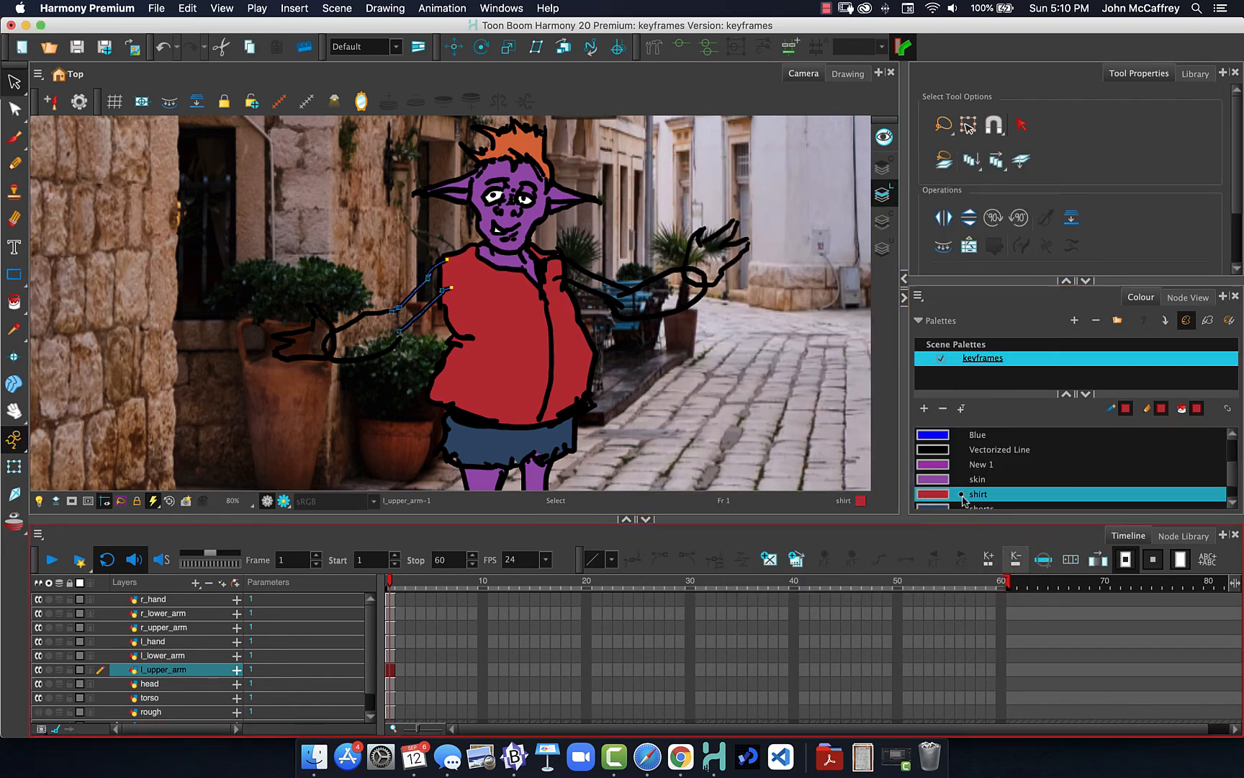
- Recolour the hair swatch to a lime green with hue 88, saturation 72 and value 84
{"action": "double_click", "coordinate": [929, 496]}
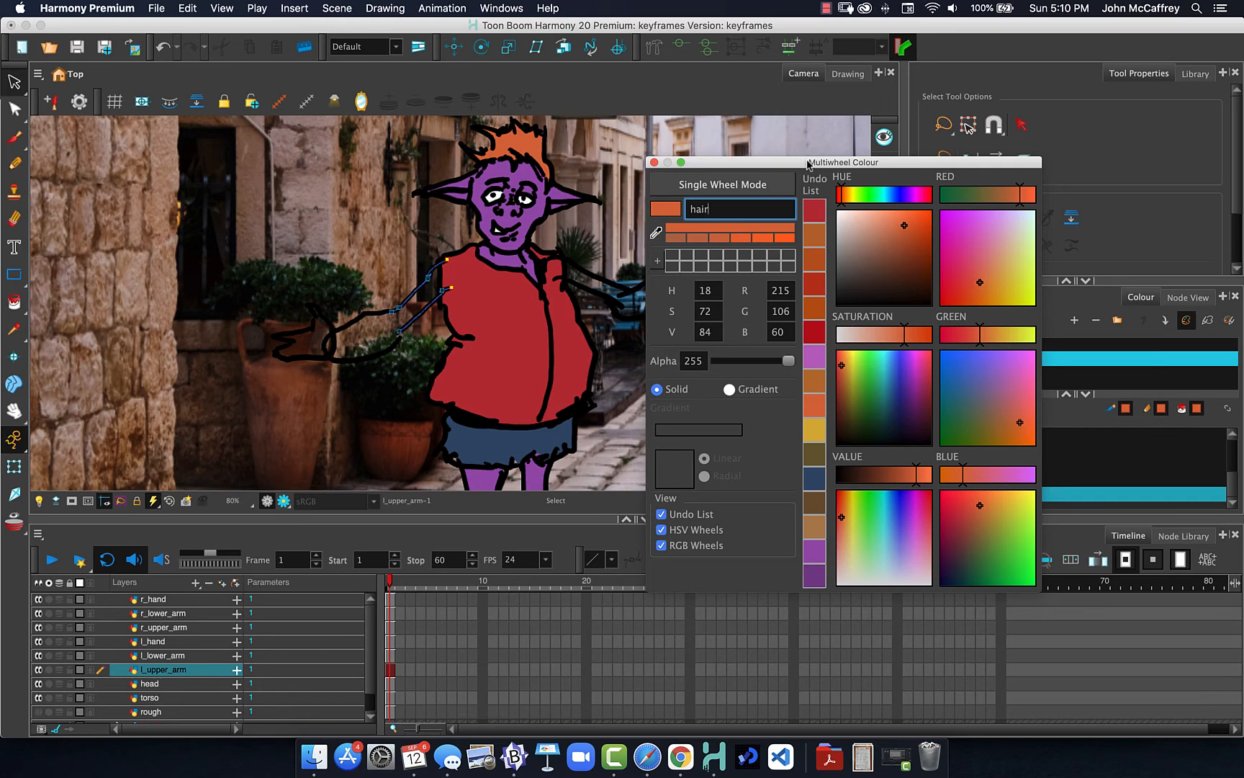
{"action": "left_click_drag", "start_coordinate": [810, 164], "coordinate": [847, 184]}
{"action": "left_click", "coordinate": [906, 214]}
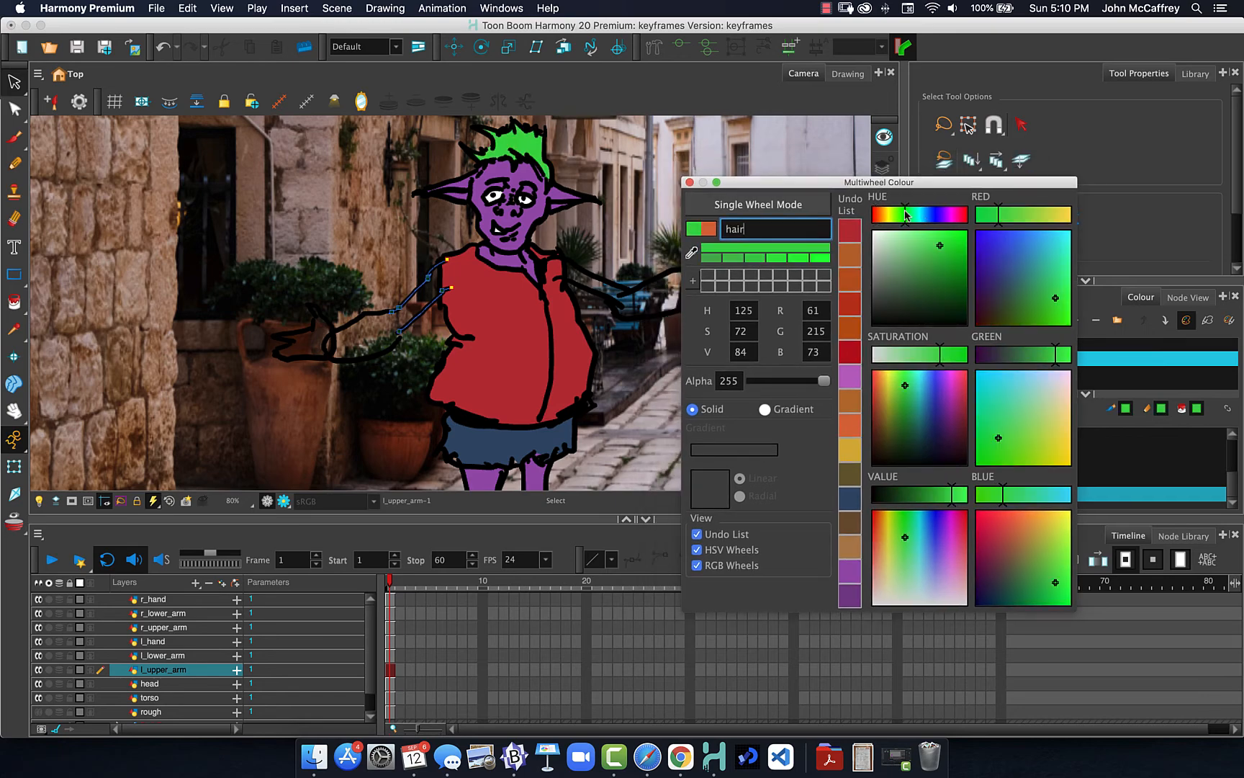
{"action": "left_click_drag", "start_coordinate": [906, 214], "coordinate": [897, 211]}
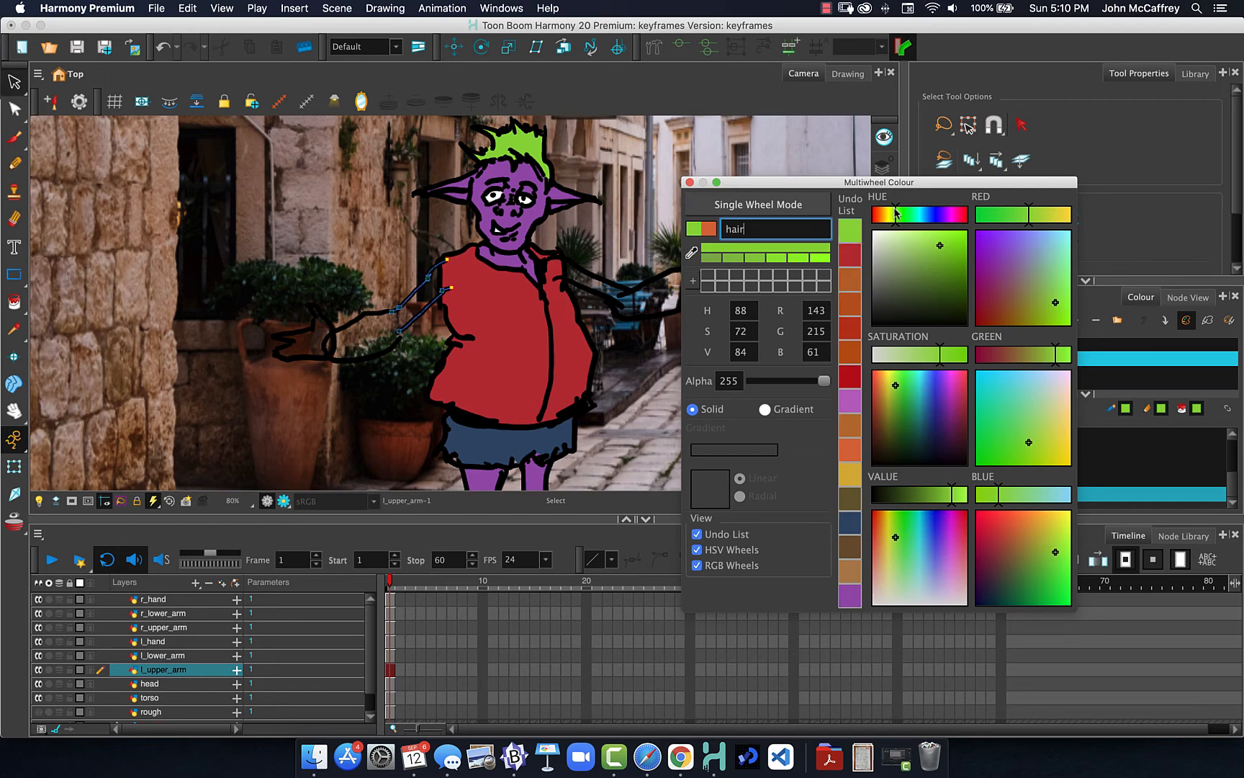
{"action": "left_click", "coordinate": [689, 183]}
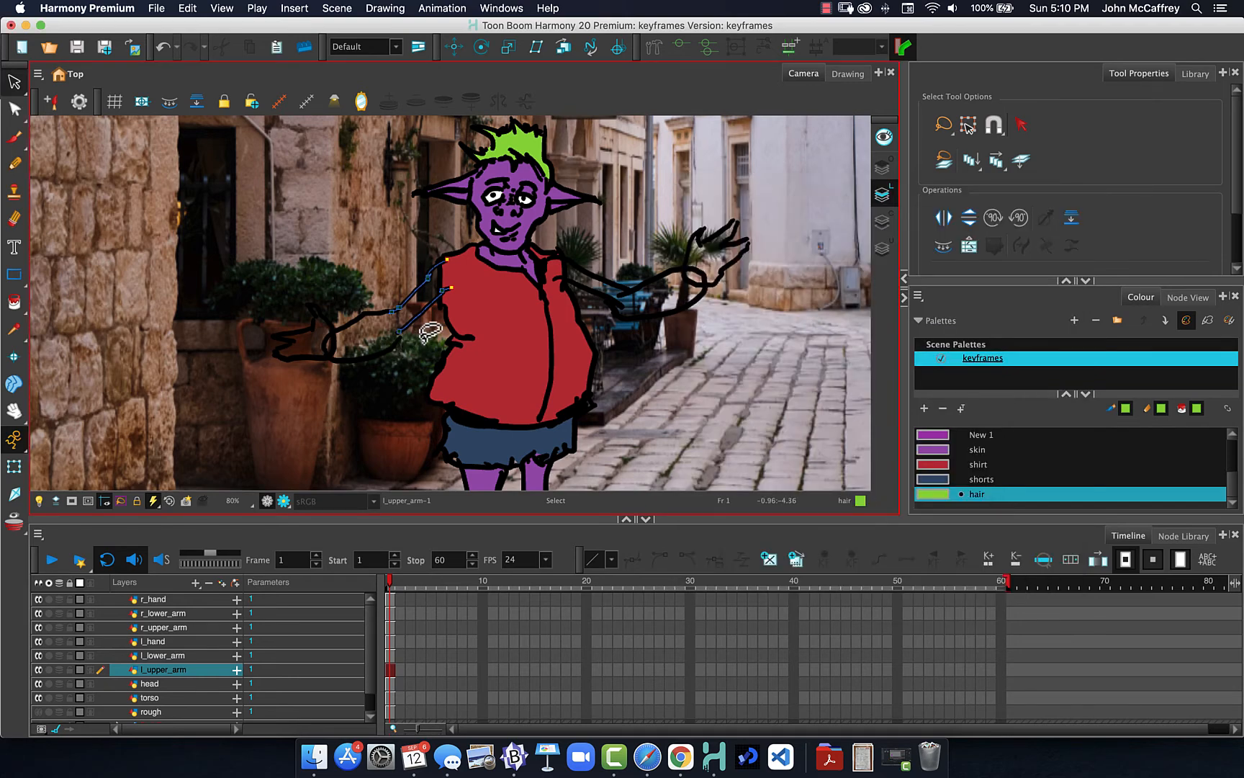
- On the l_lower_arm layer with the light table on, close the open elbow end with an invisible stroke and fill the forearm with the skin colour
{"action": "left_click", "coordinate": [940, 506]}
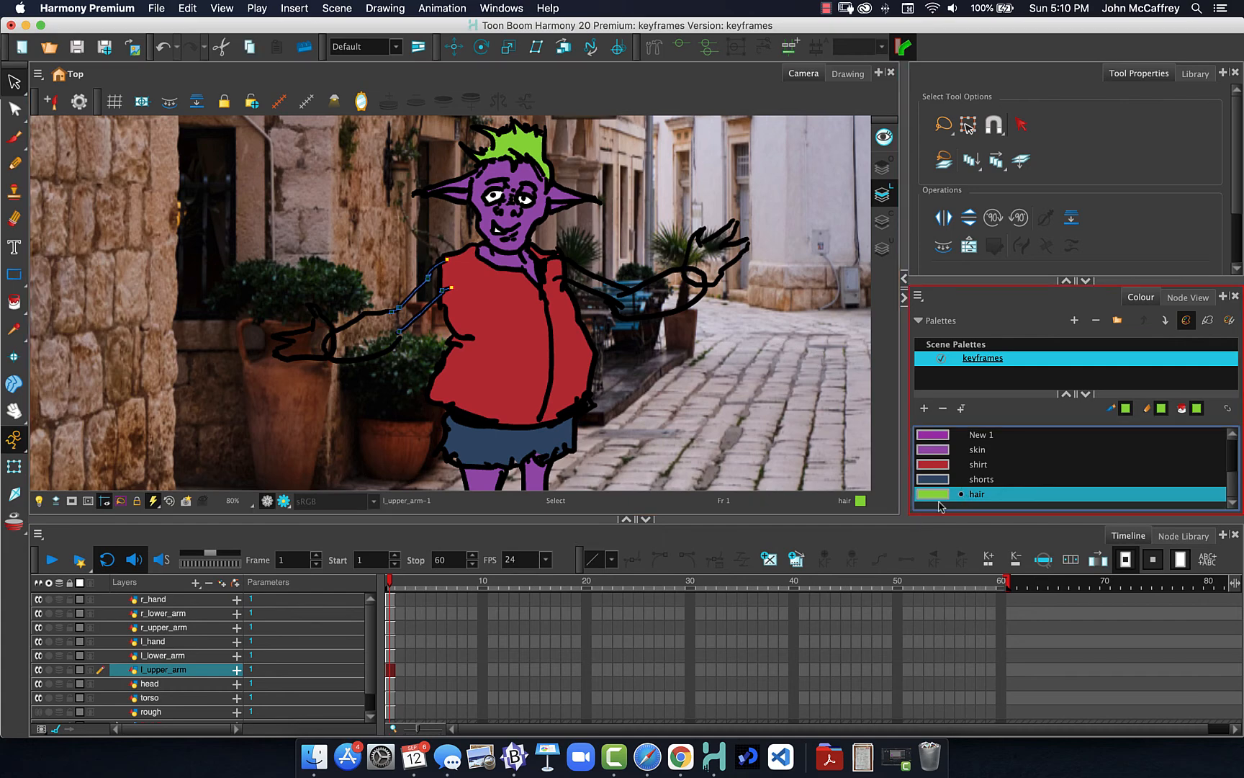
{"action": "left_click", "coordinate": [934, 450]}
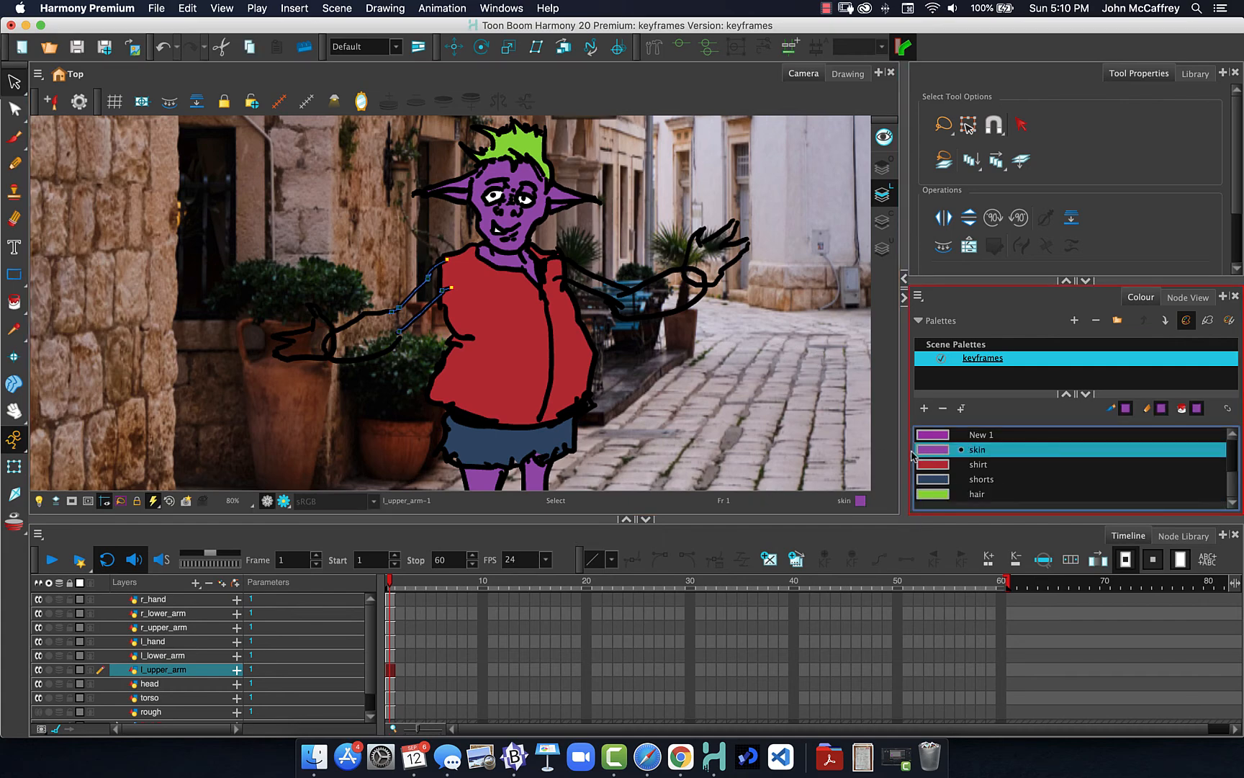
{"action": "left_click", "coordinate": [174, 657]}
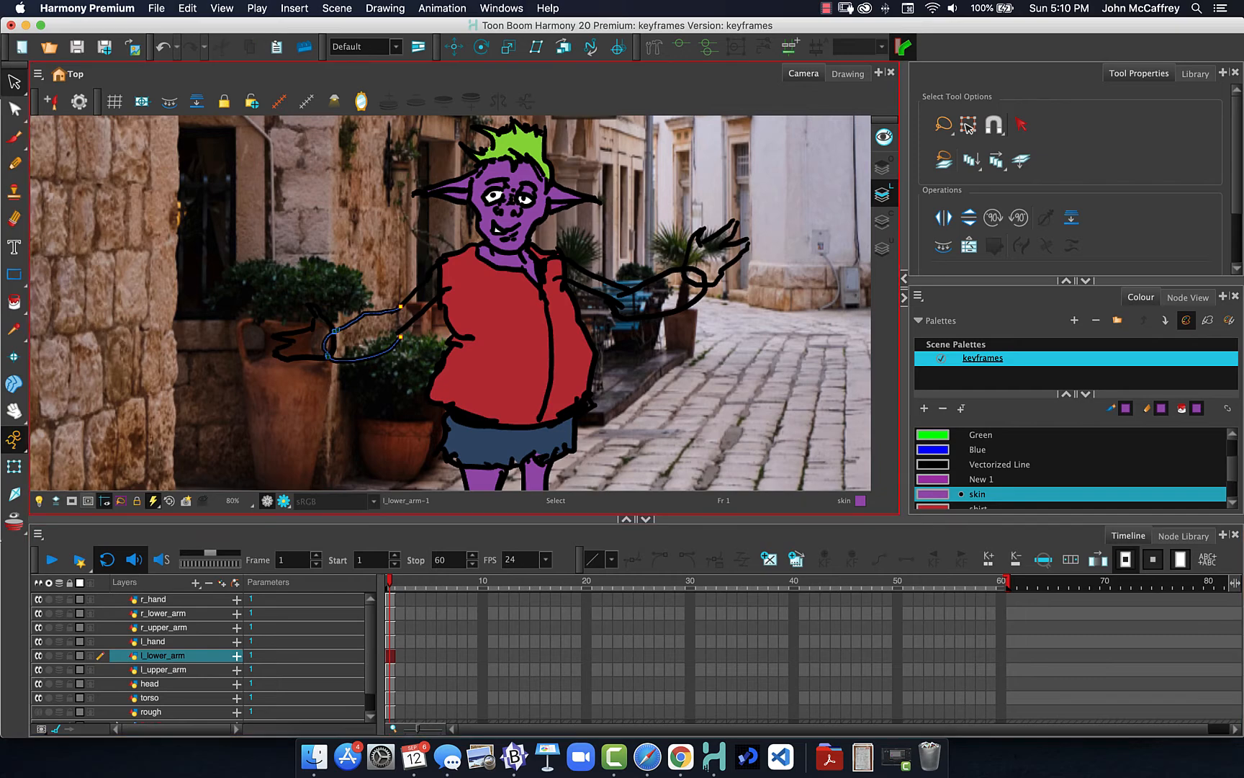
{"action": "left_click", "coordinate": [39, 501]}
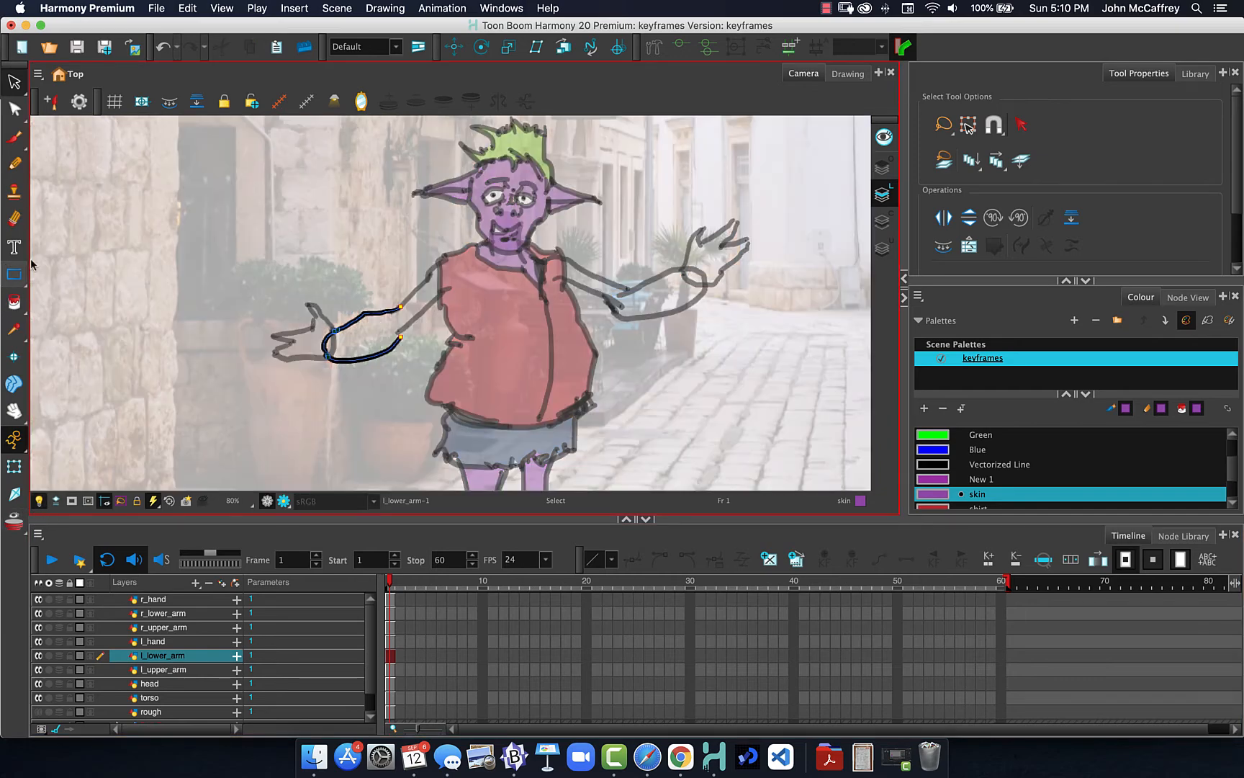
{"action": "left_click", "coordinate": [15, 302]}
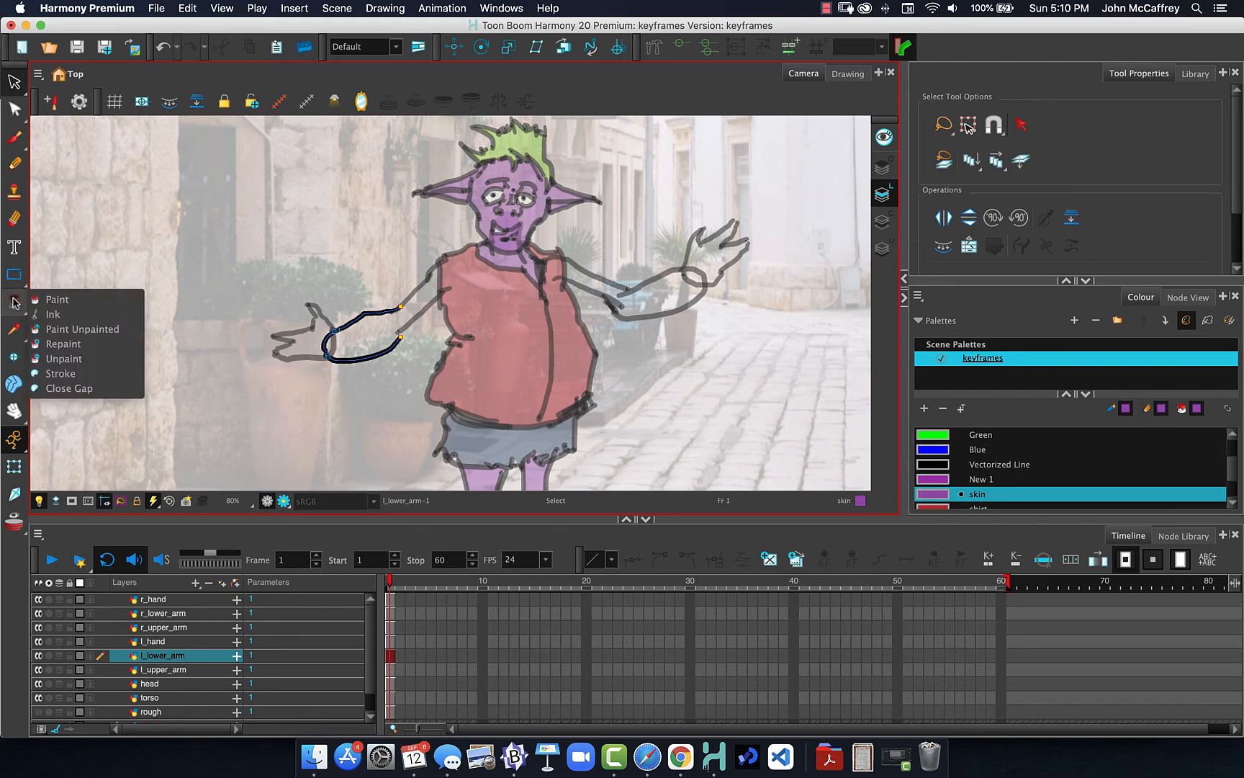
{"action": "left_click", "coordinate": [58, 373]}
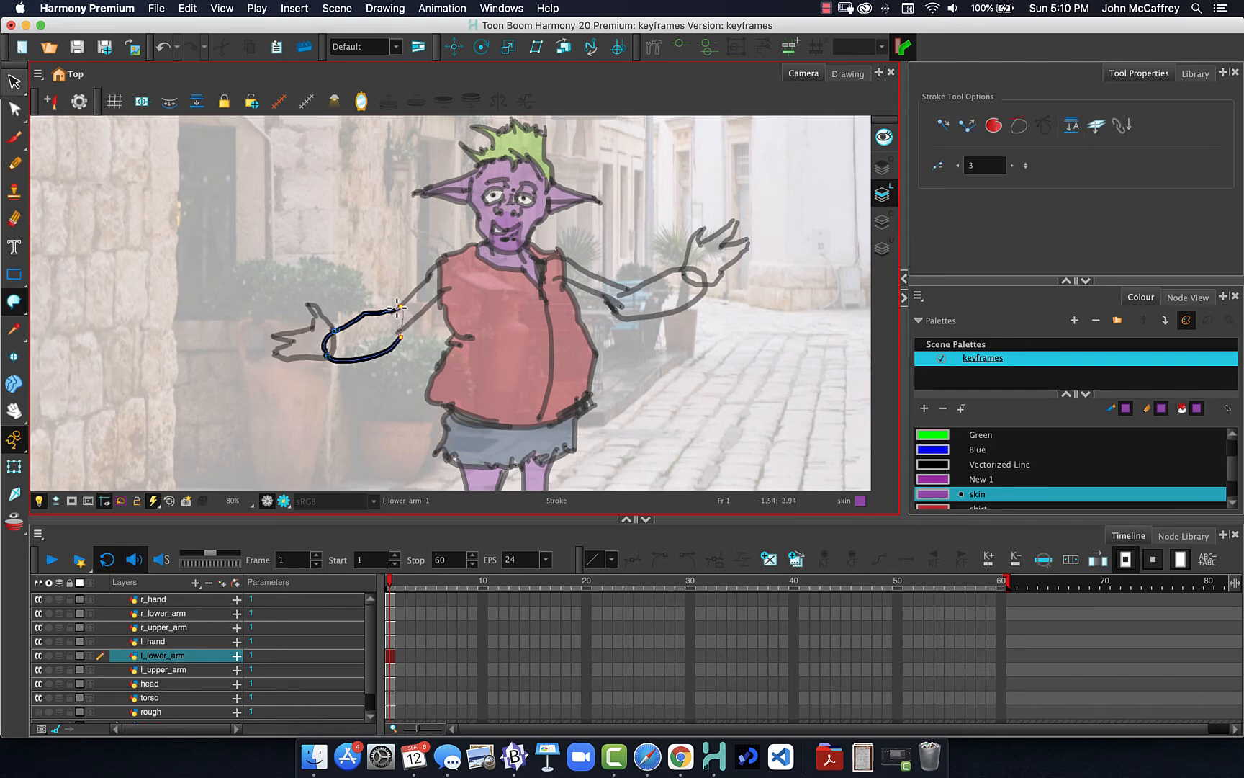
{"action": "left_click_drag", "start_coordinate": [397, 308], "coordinate": [393, 308]}
{"action": "mouse_move", "coordinate": [25, 291]}
{"action": "left_mouse_down"}
{"action": "mouse_move", "coordinate": [23, 307]}
{"action": "mouse_move", "coordinate": [58, 296]}
{"action": "left_mouse_up"}
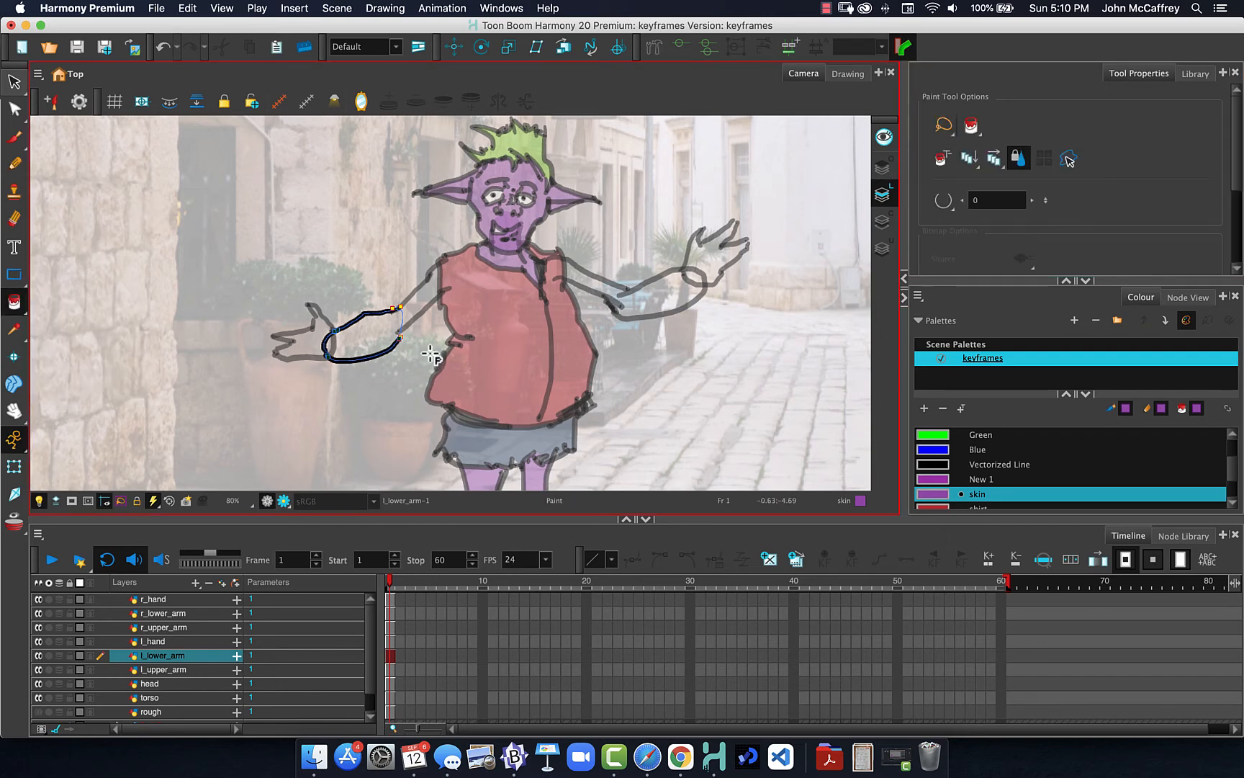
{"action": "left_click", "coordinate": [365, 340]}
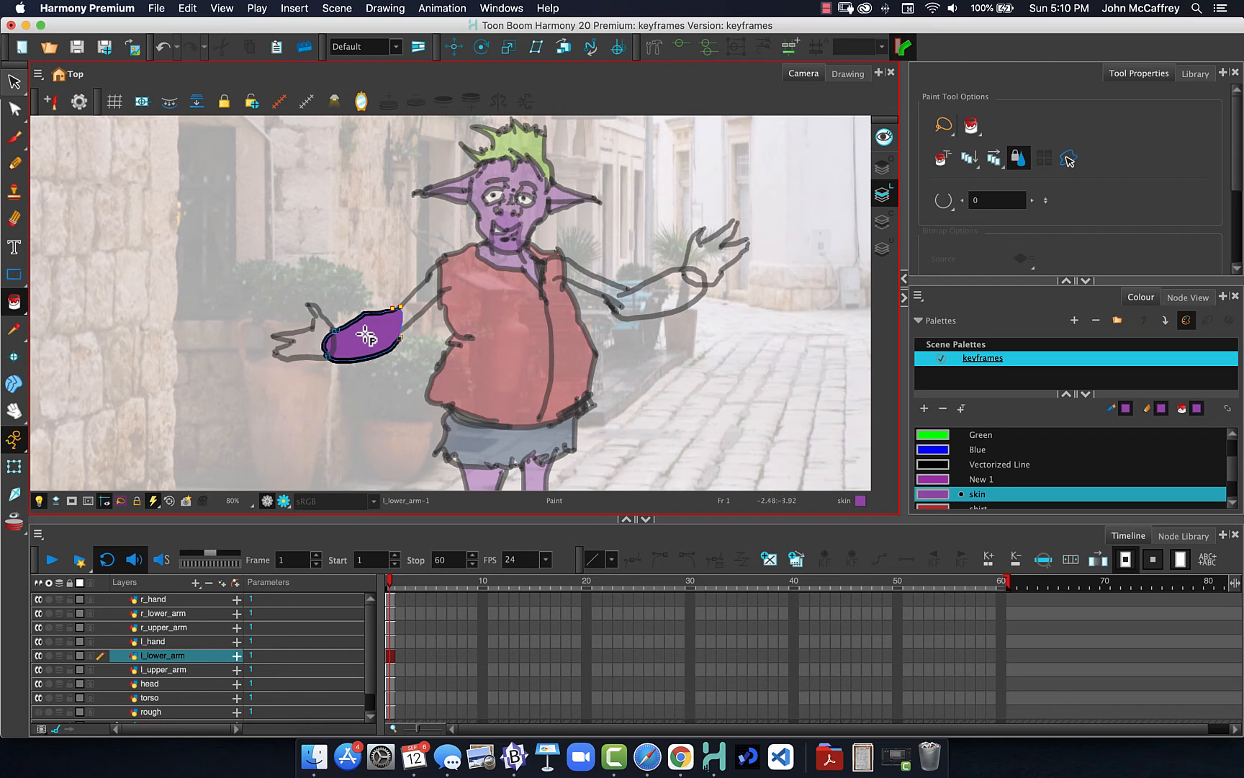
- On the l_upper_arm layer, close the open elbow and shoulder ends of the arm outline with invisible strokes
{"action": "left_click", "coordinate": [164, 671]}
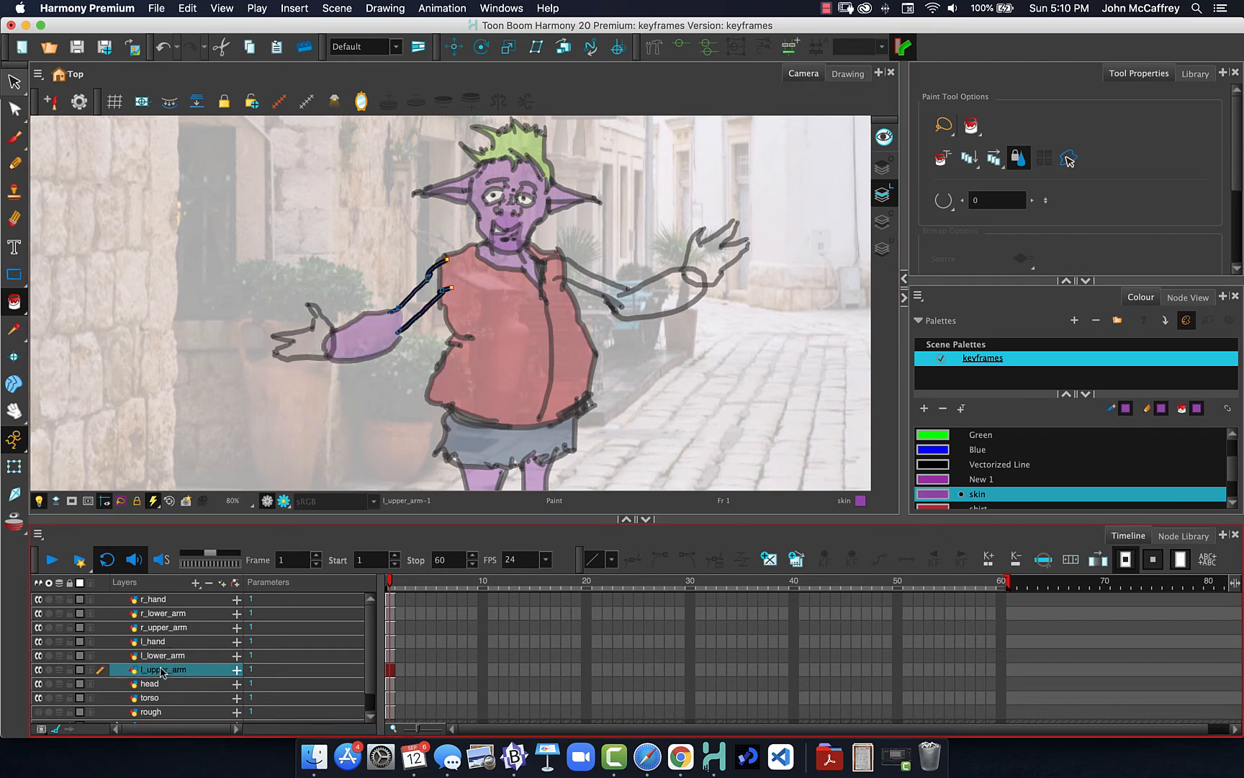
{"action": "left_click", "coordinate": [14, 302]}
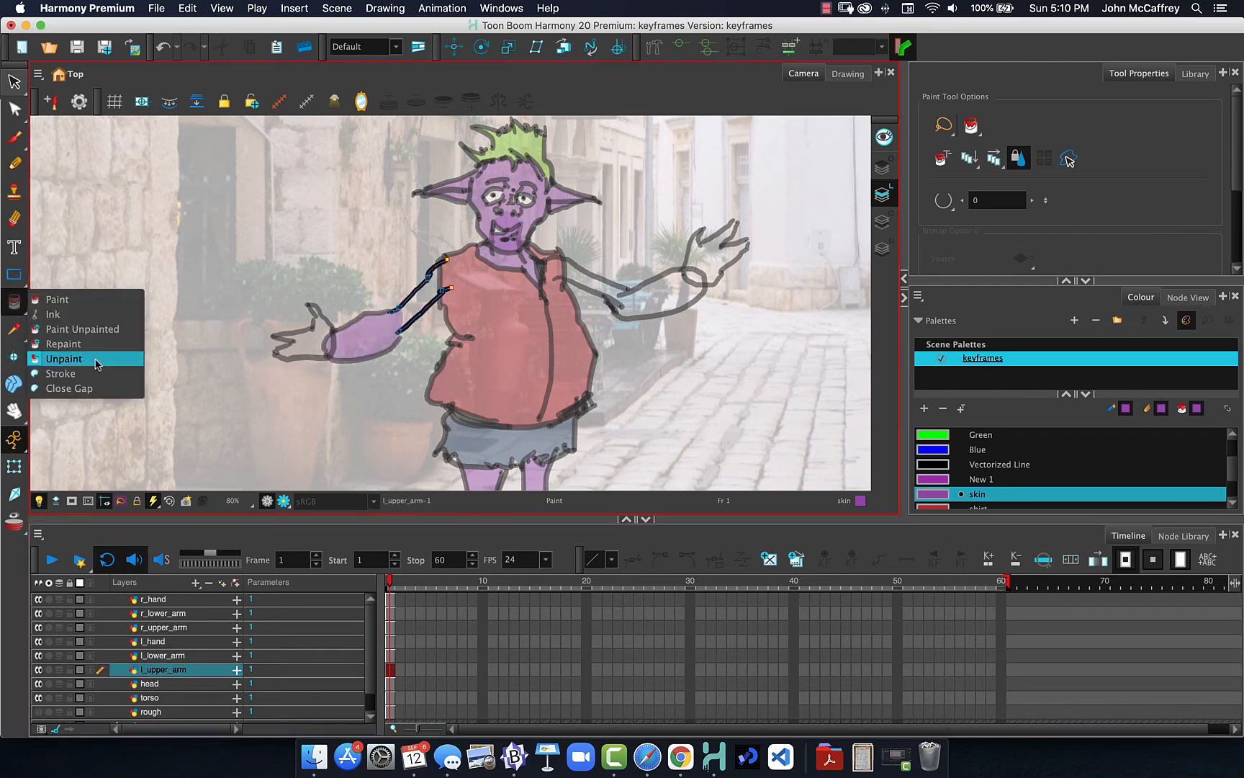
{"action": "left_click", "coordinate": [60, 373]}
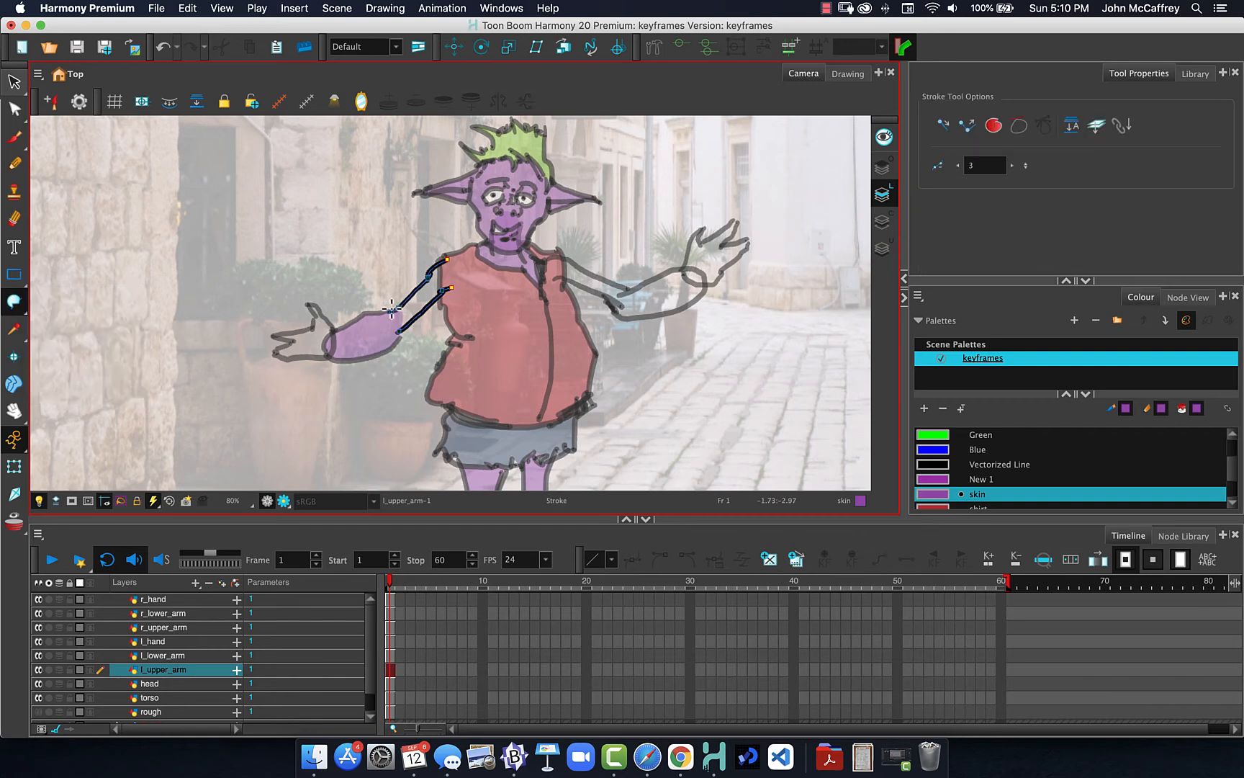
{"action": "left_click_drag", "start_coordinate": [391, 328], "coordinate": [401, 333]}
{"action": "left_click_drag", "start_coordinate": [447, 260], "coordinate": [450, 288]}
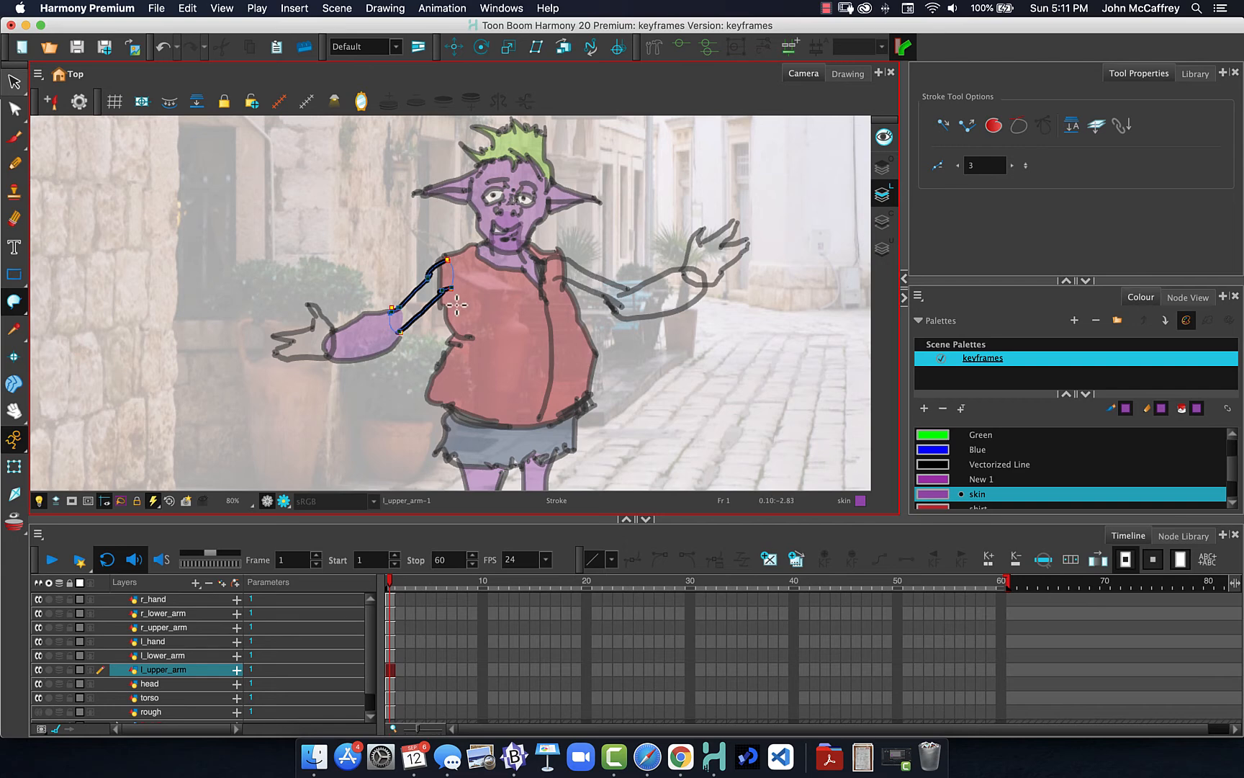
- Fill the l_upper_arm shape with the skin colour using the Paint tool set to Close Medium Gap
{"action": "left_click_drag", "start_coordinate": [14, 301], "coordinate": [45, 310]}
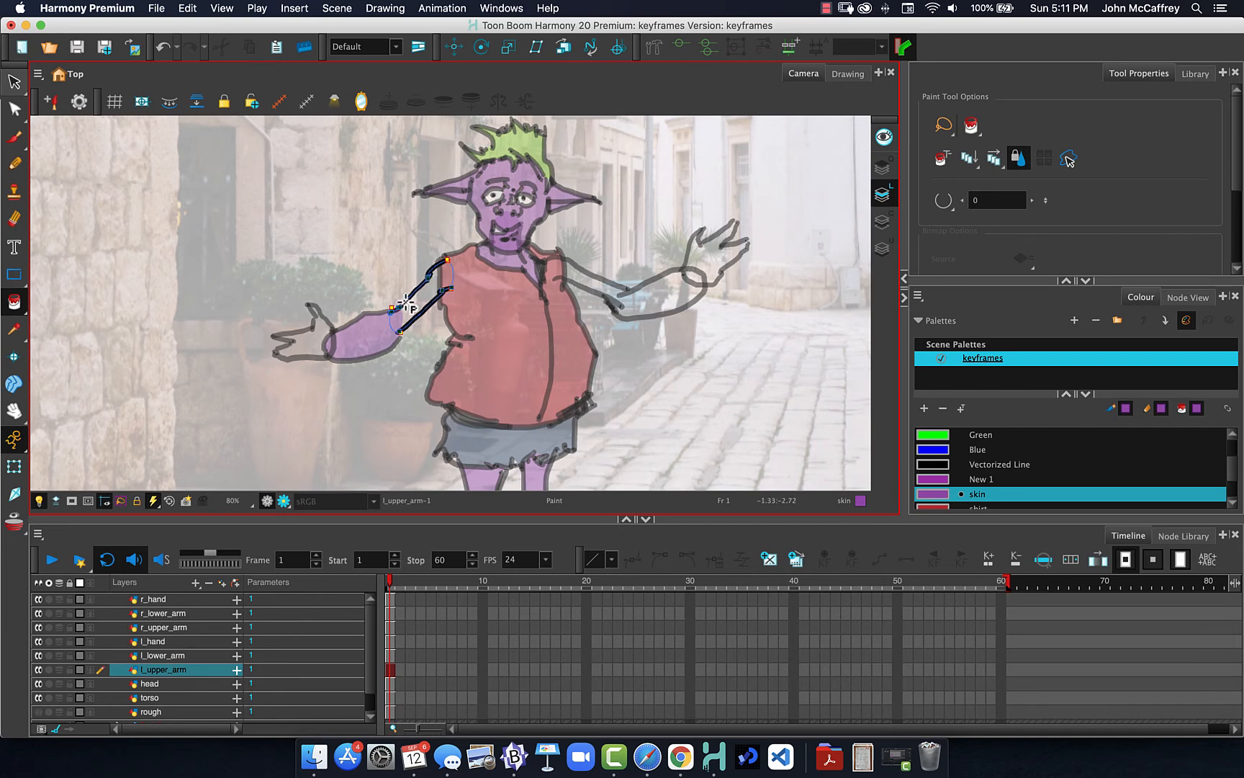
{"action": "left_click", "coordinate": [170, 656]}
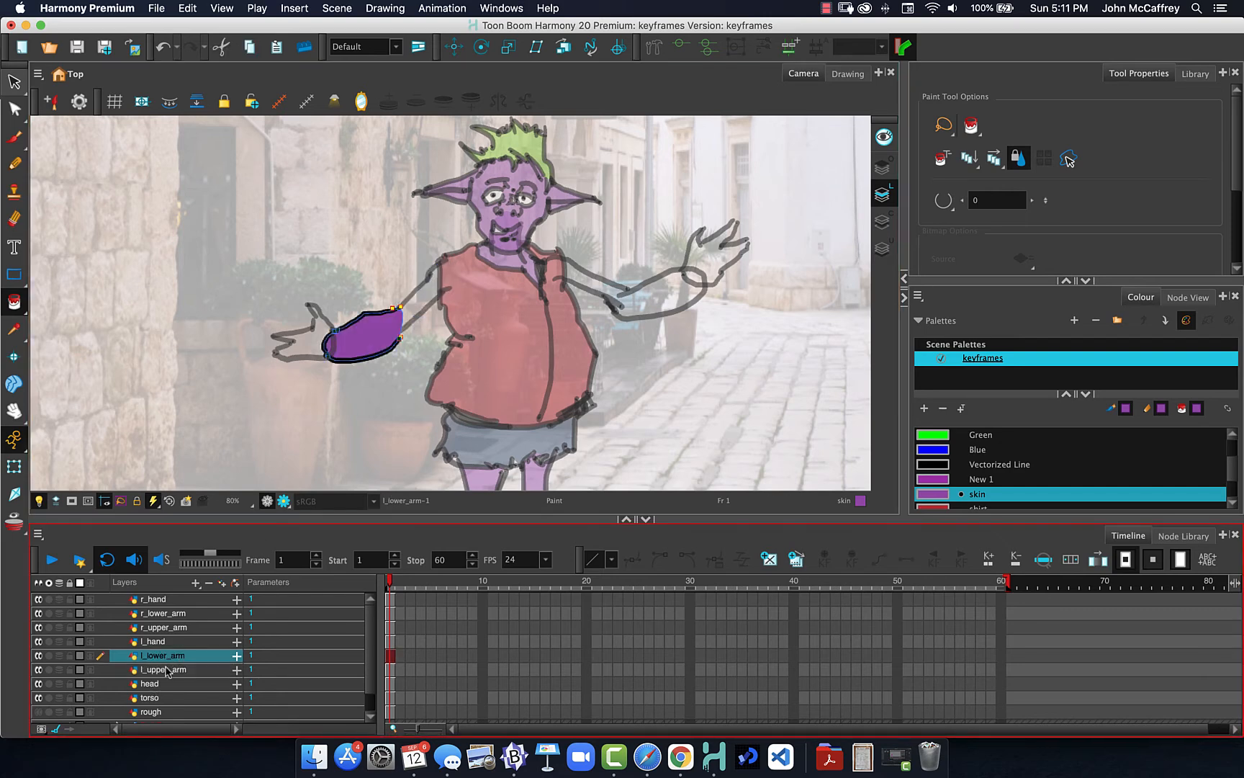
{"action": "left_click", "coordinate": [167, 670]}
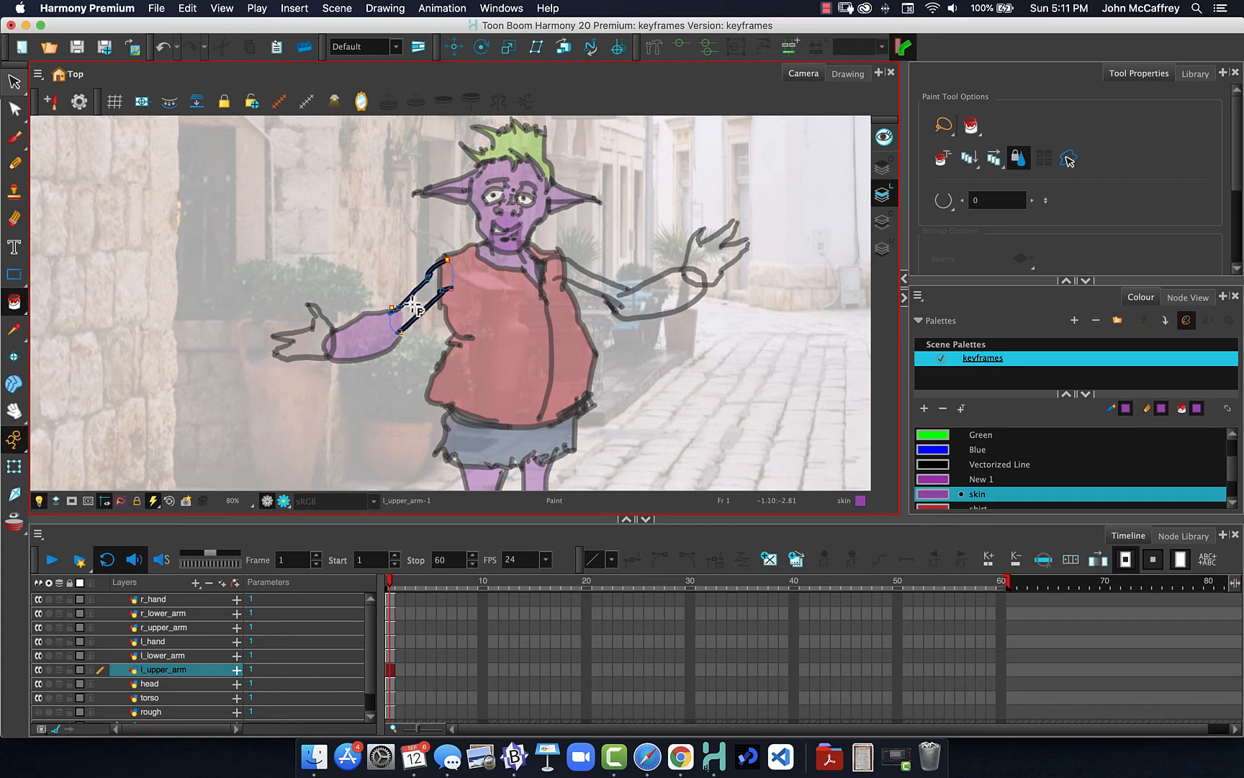
{"action": "left_click", "coordinate": [944, 201]}
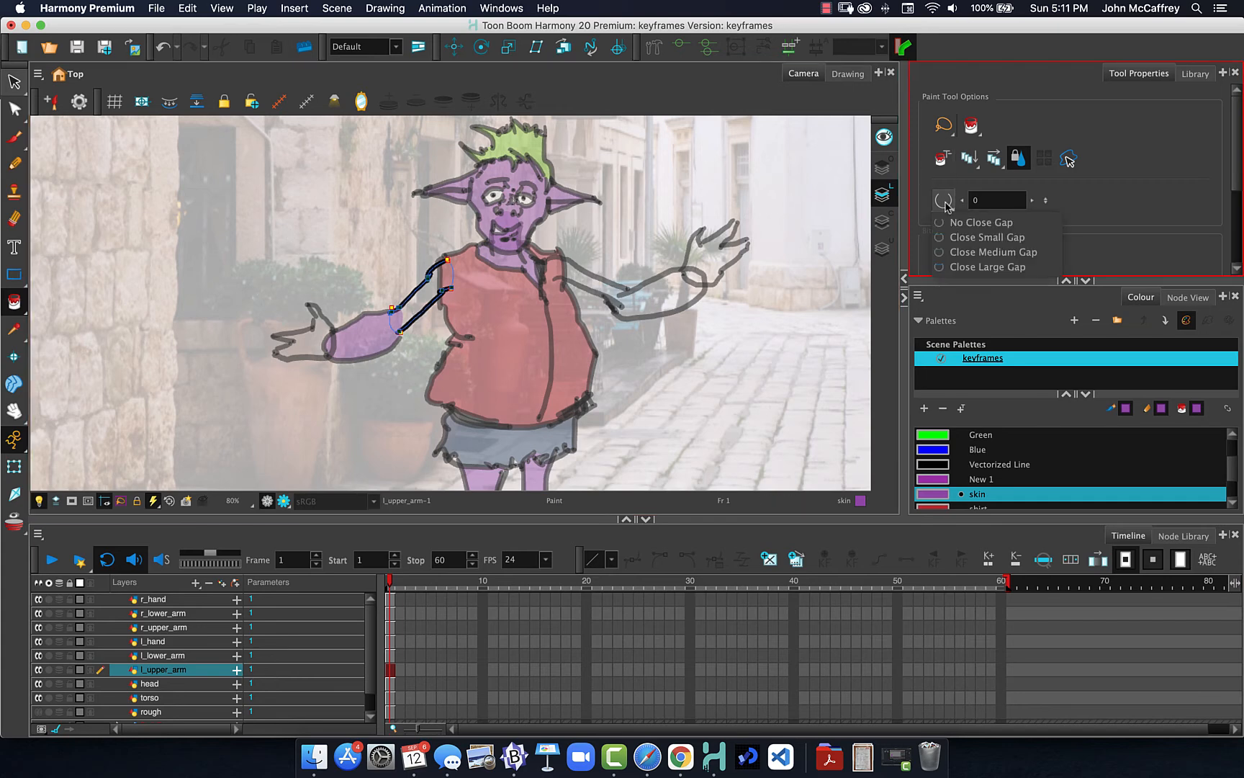
{"action": "left_click", "coordinate": [986, 252]}
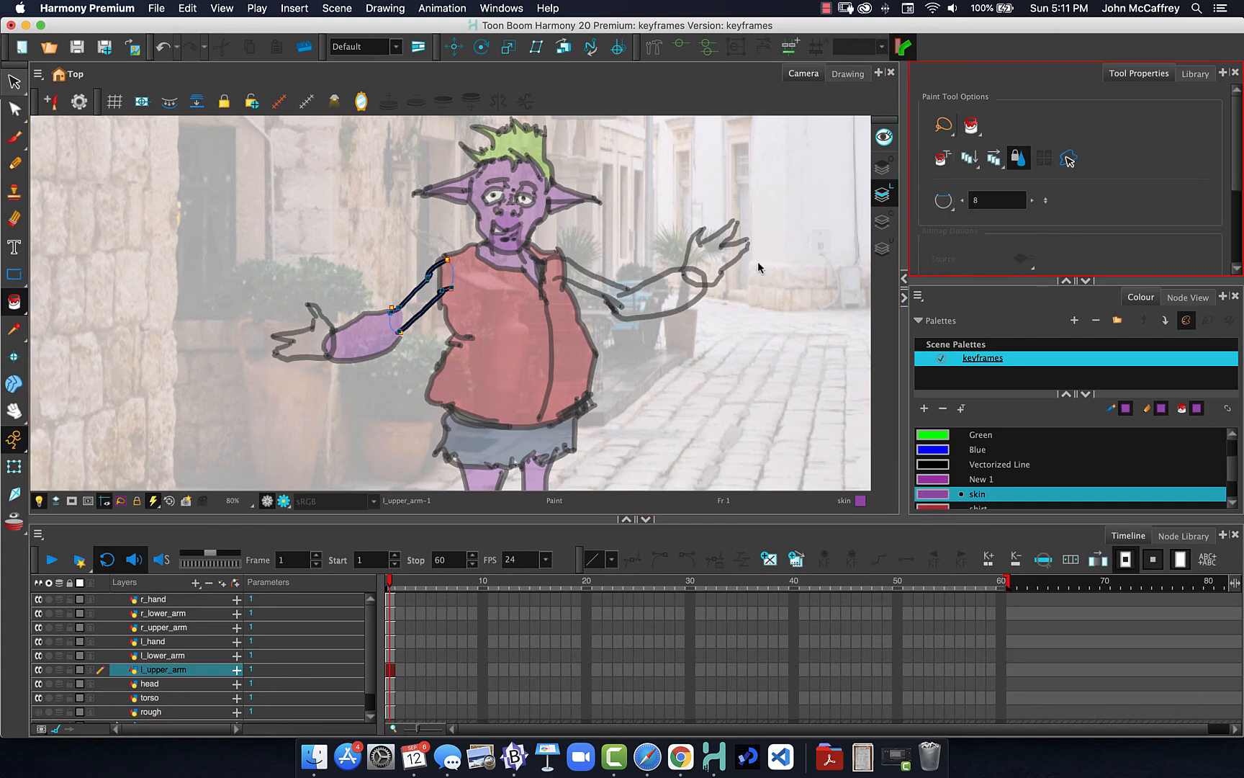
{"action": "left_click", "coordinate": [425, 303]}
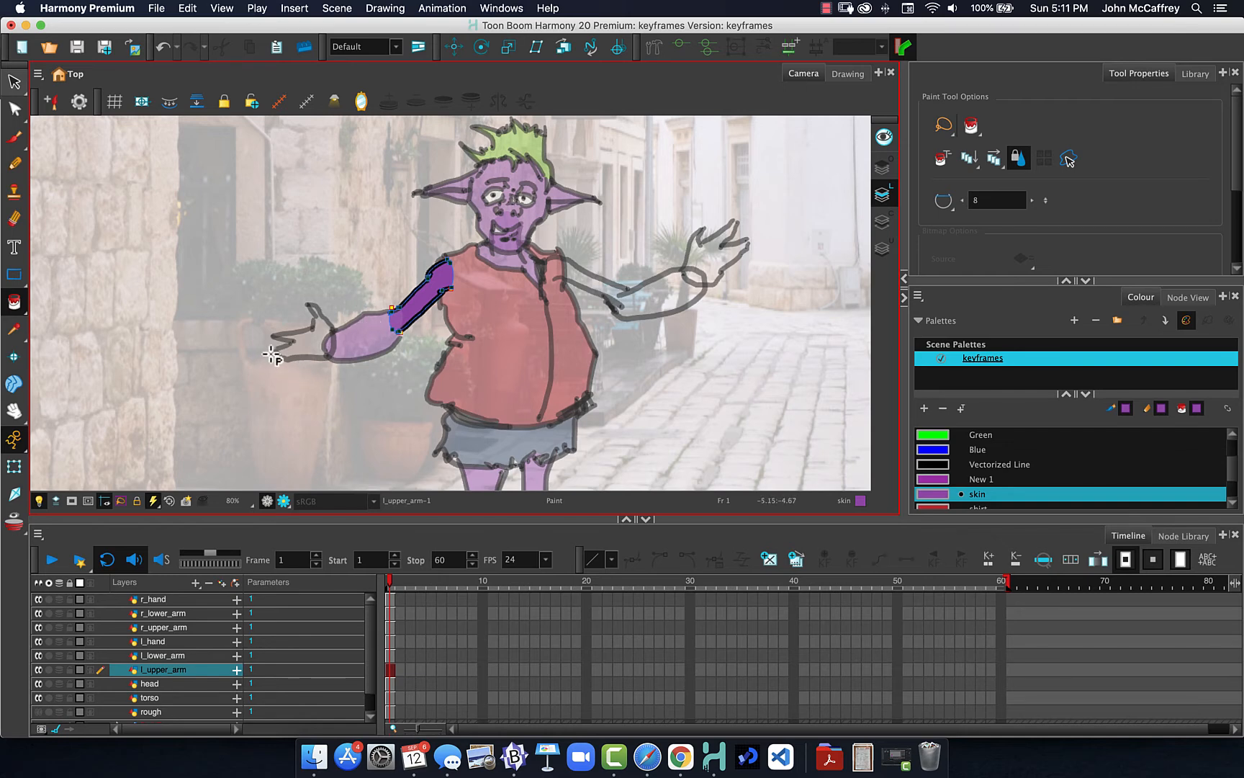
- Fill the palm, finger and thumb areas of the l_hand drawing with the skin colour, undoing any misplaced fill
{"action": "left_click", "coordinate": [166, 640]}
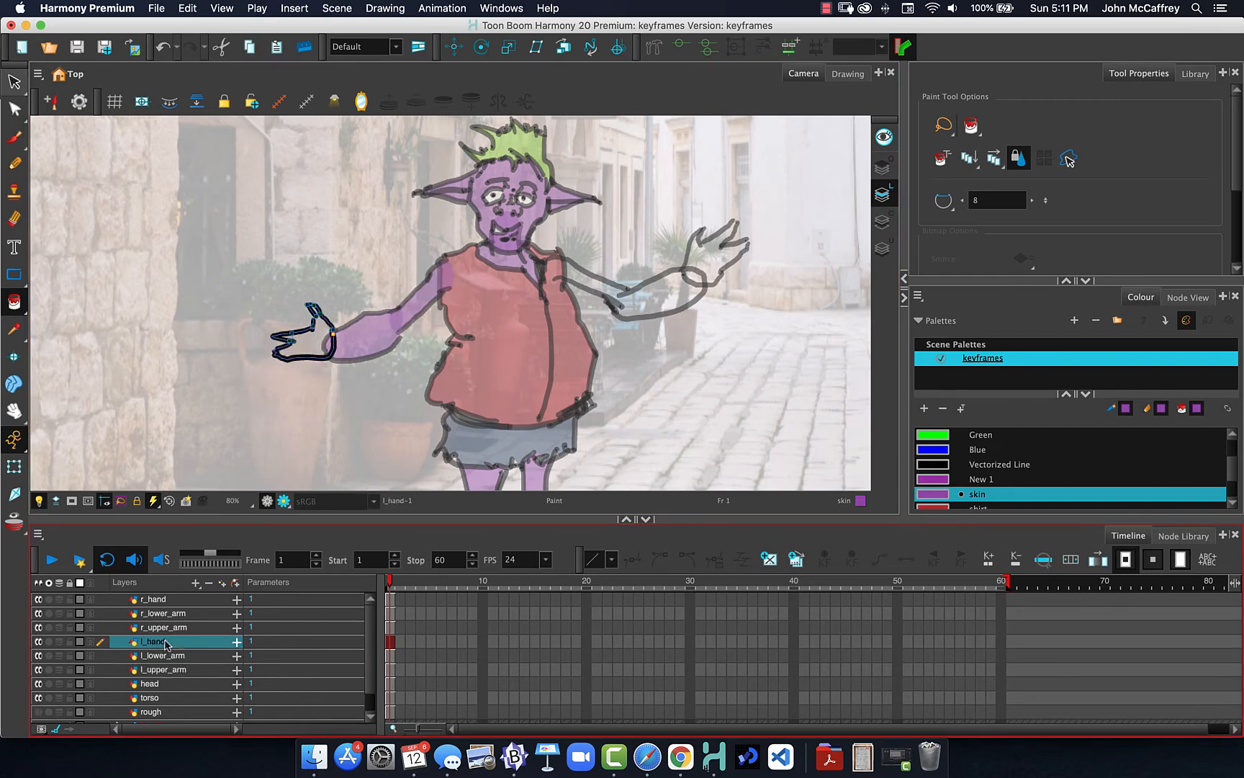
{"action": "left_click", "coordinate": [309, 341]}
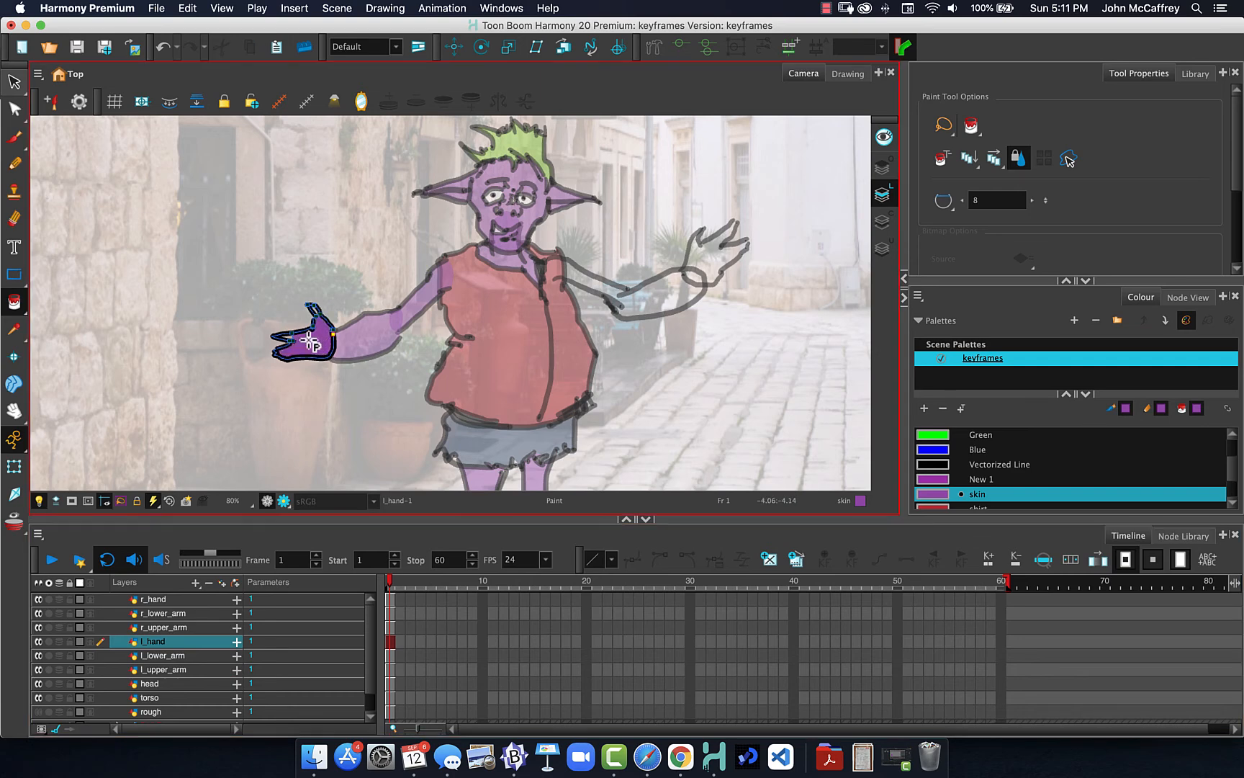
{"action": "left_click", "coordinate": [291, 338]}
{"action": "key", "text": "super+z"}
{"action": "scroll", "coordinate": [321, 331], "scroll_direction": "up", "scroll_amount": 6}
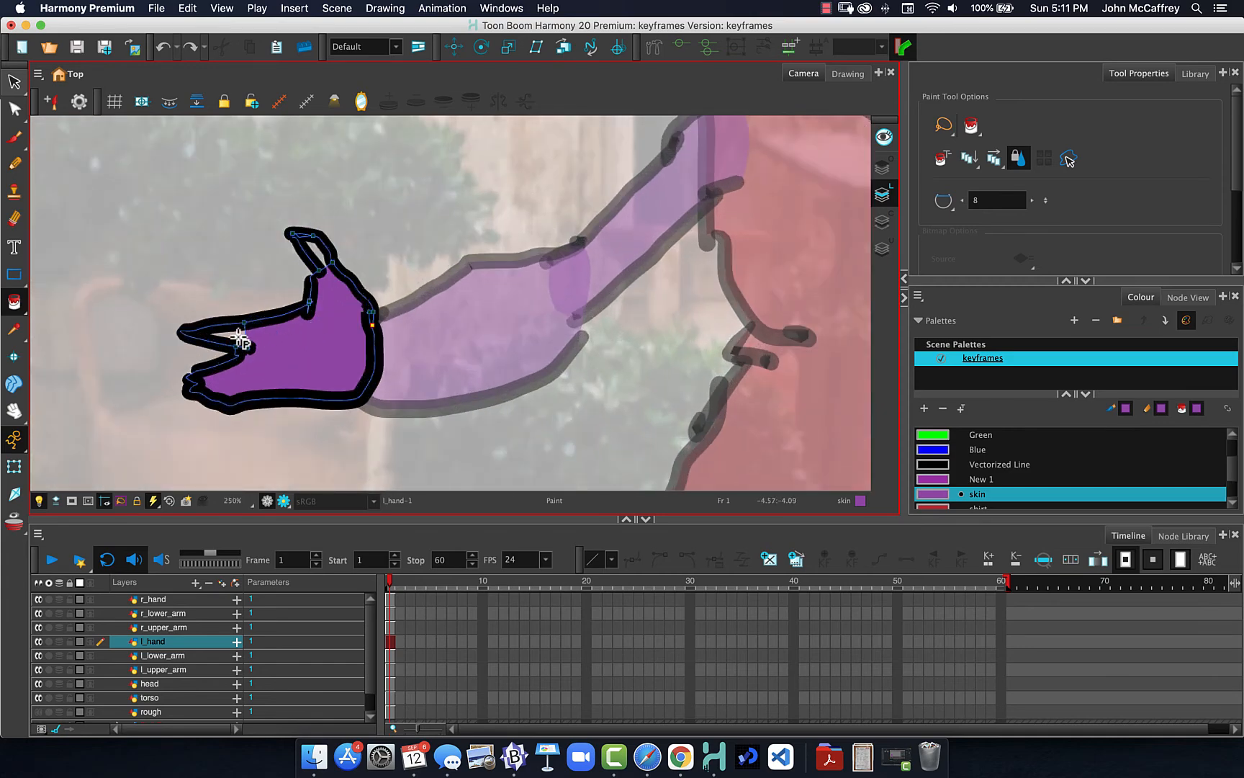
{"action": "left_click", "coordinate": [324, 263]}
- Bring the unpainted hand on the character's other arm into view, undoing the stray line drawn across the l_hand drawing
{"action": "mouse_move", "coordinate": [696, 310]}
{"action": "left_mouse_down"}
{"action": "mouse_move", "coordinate": [567, 323]}
{"action": "mouse_move", "coordinate": [22, 329]}
{"action": "left_mouse_up"}
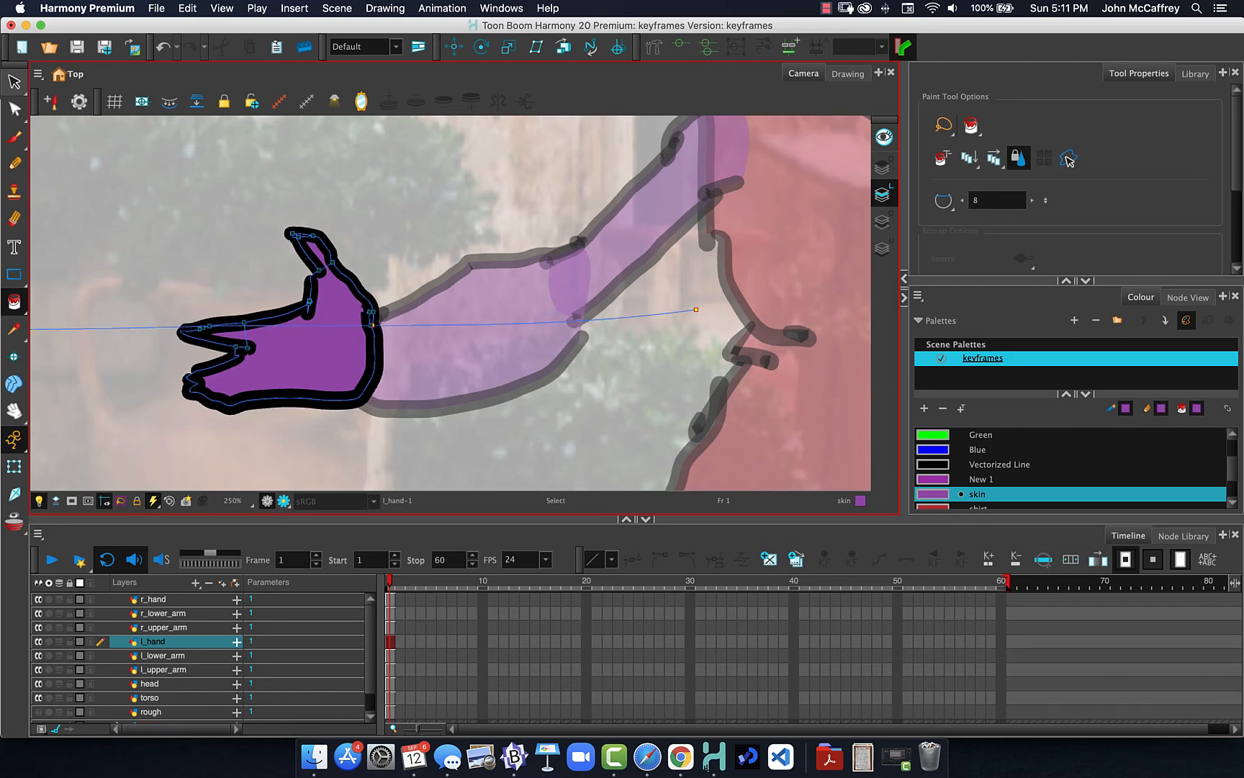
{"action": "key", "text": "super+z"}
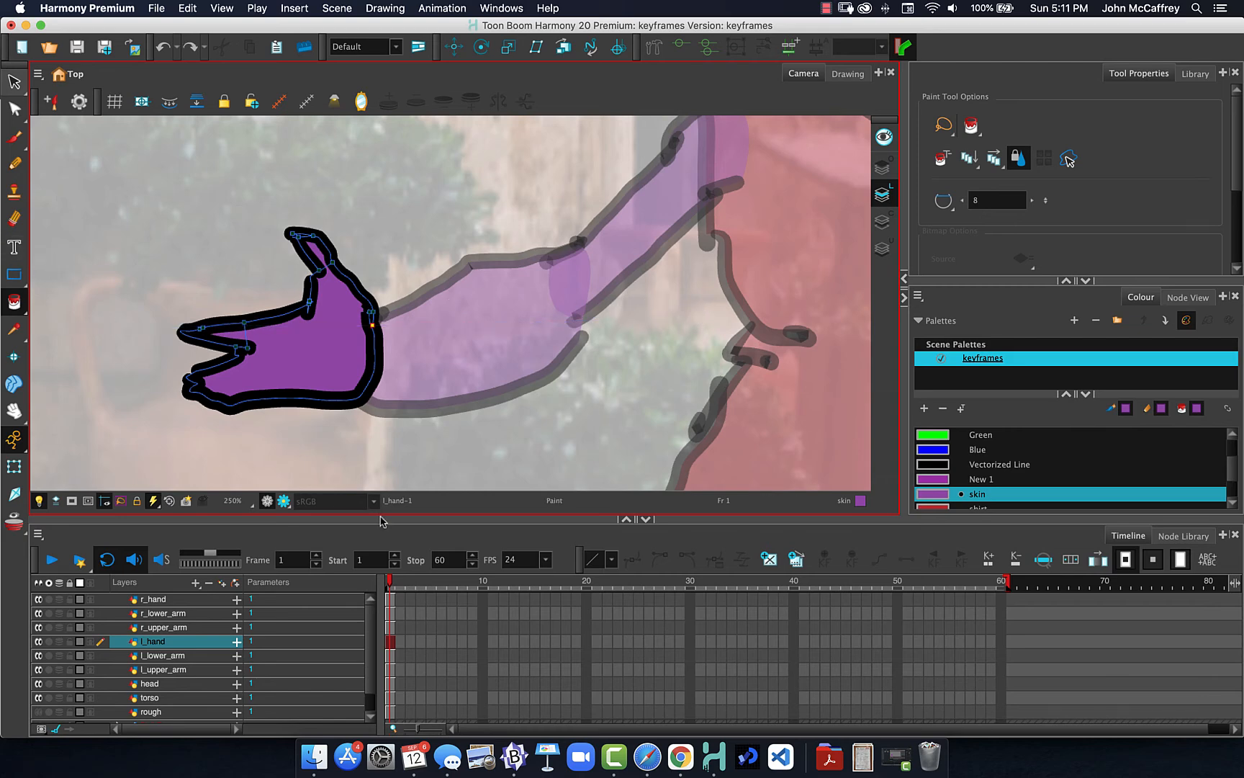
{"action": "left_click_drag", "start_coordinate": [704, 364], "coordinate": [21, 458]}
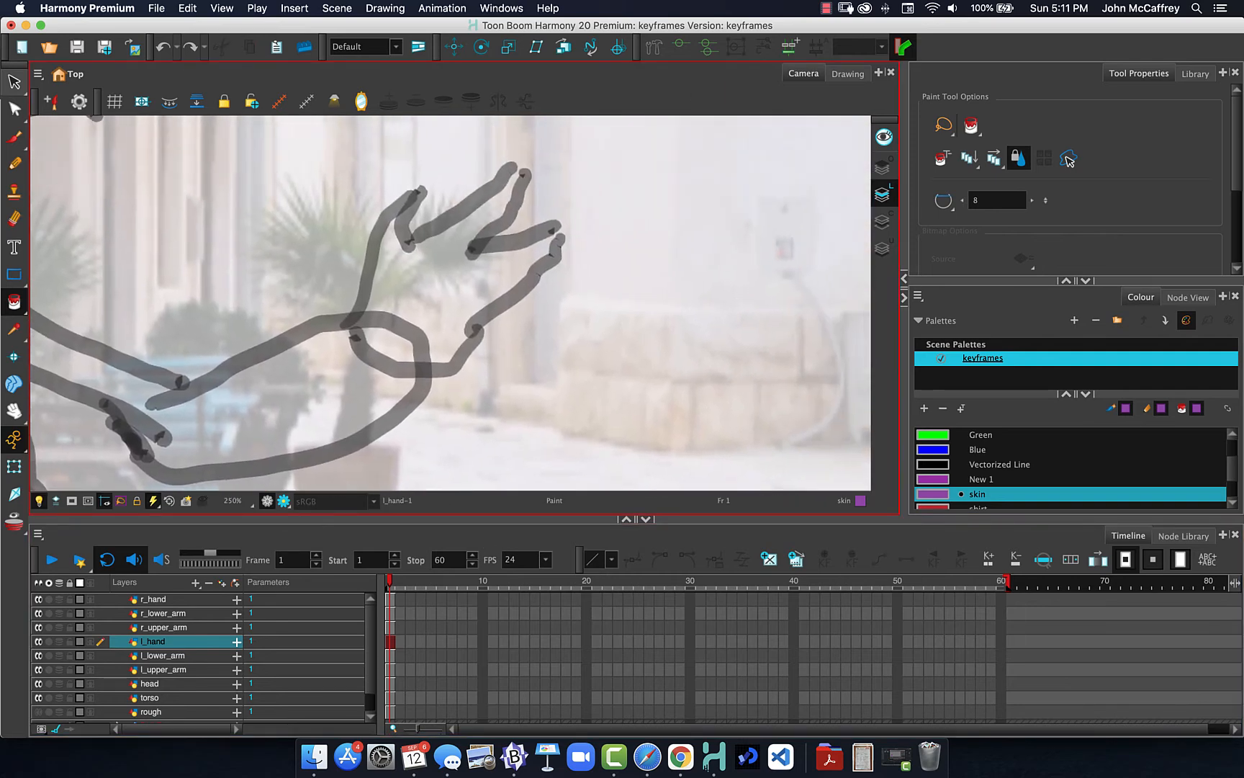
- Fill the hand outline on the r_hand layer with the skin colour
{"action": "key", "text": "Up"}
{"action": "key", "text": "Up"}
{"action": "key", "text": "Up"}
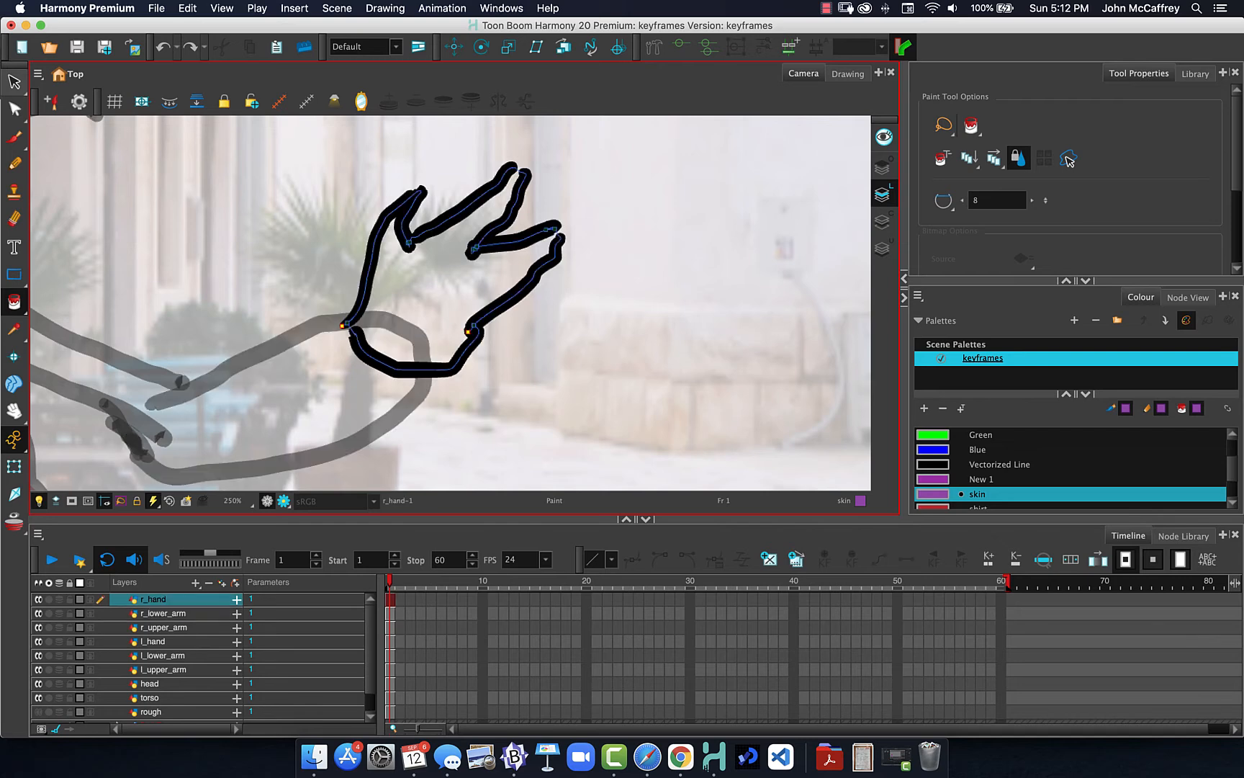
{"action": "left_click", "coordinate": [436, 296]}
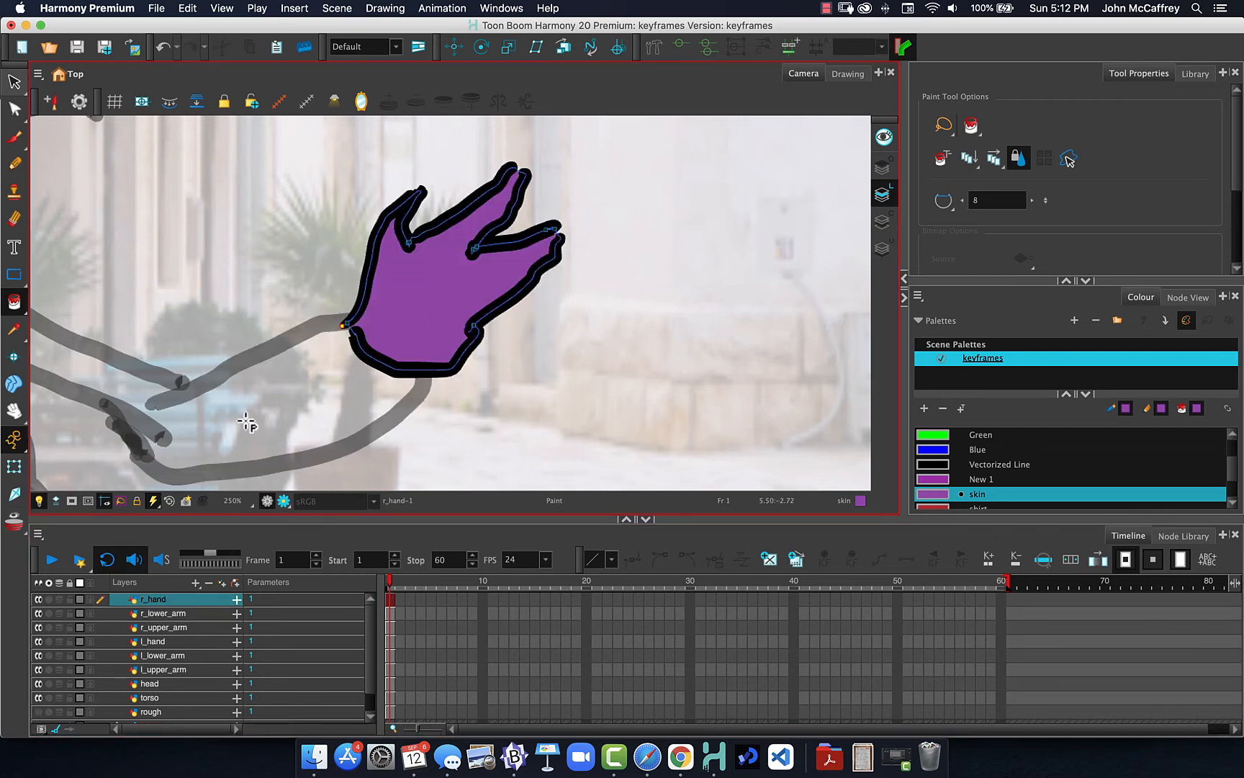
- Close the open elbow end of the r_lower_arm drawing with an invisible stroke and fill the forearm with the skin colour
{"action": "key", "text": "Down"}
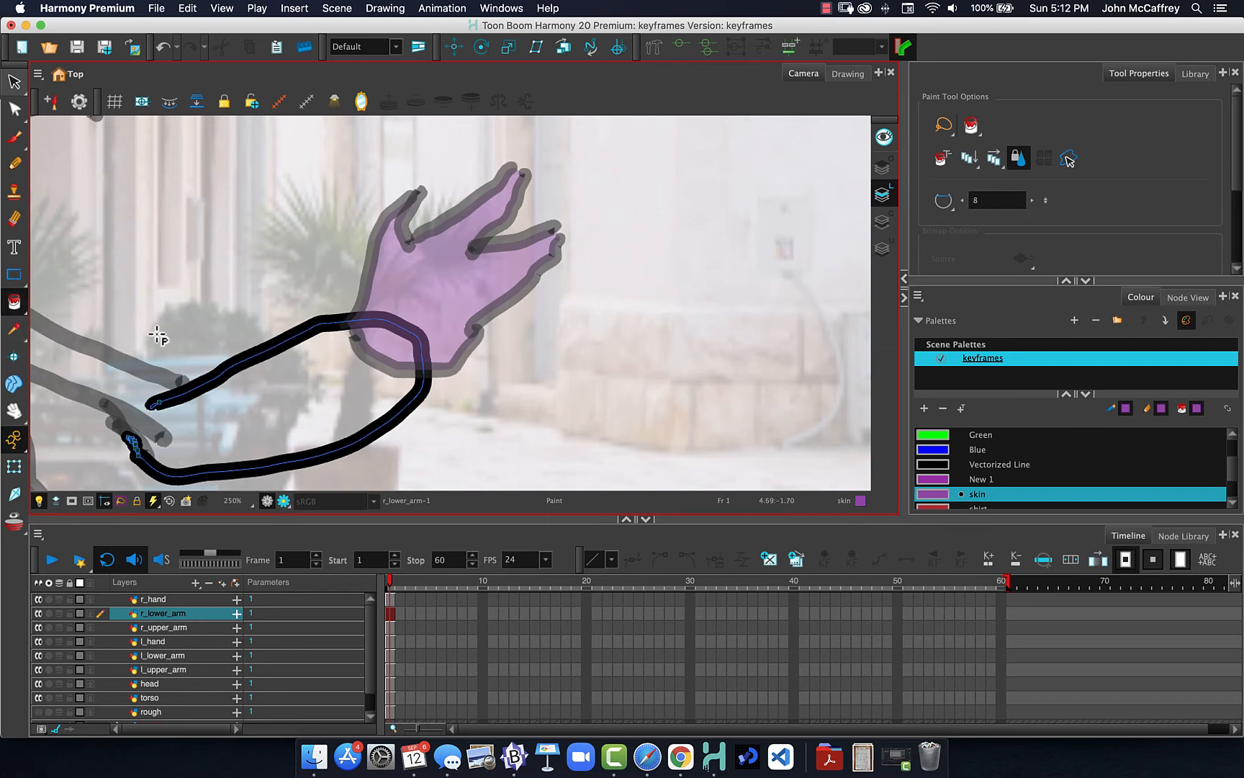
{"action": "left_click", "coordinate": [19, 305]}
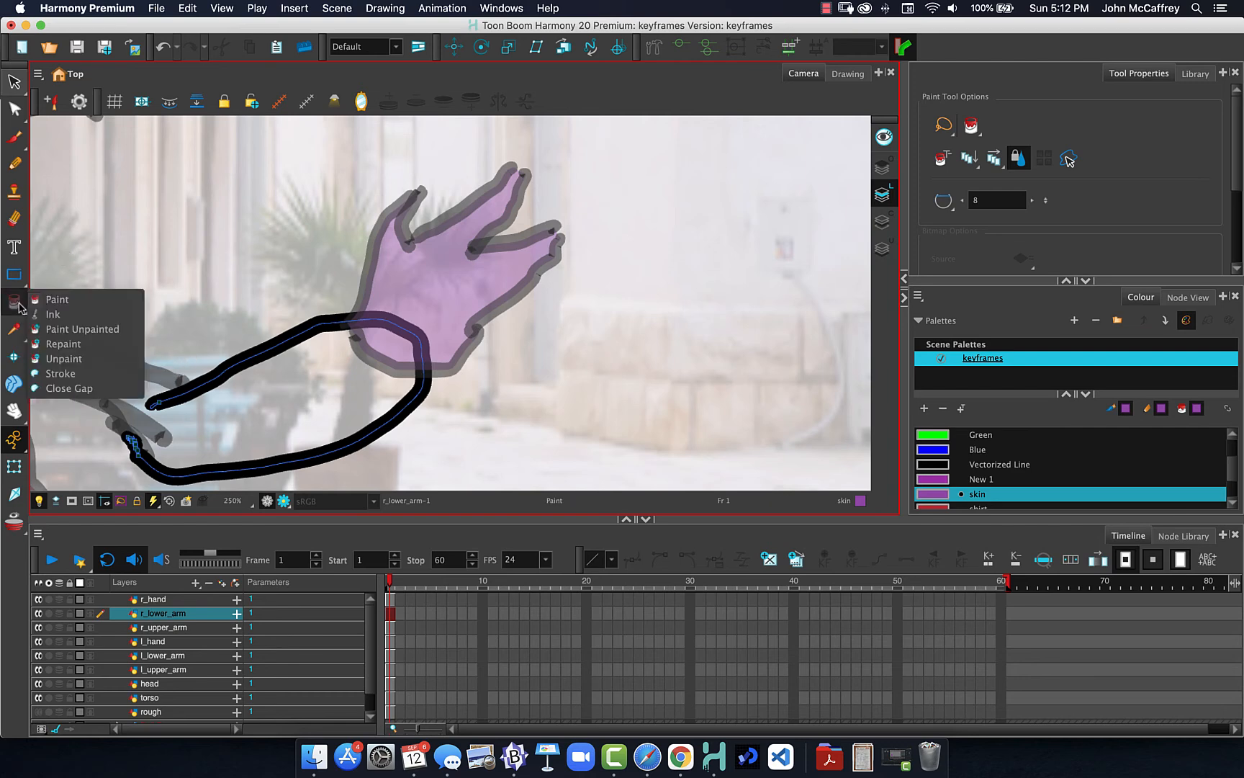
{"action": "left_click", "coordinate": [58, 373]}
{"action": "left_click_drag", "start_coordinate": [159, 389], "coordinate": [129, 449]}
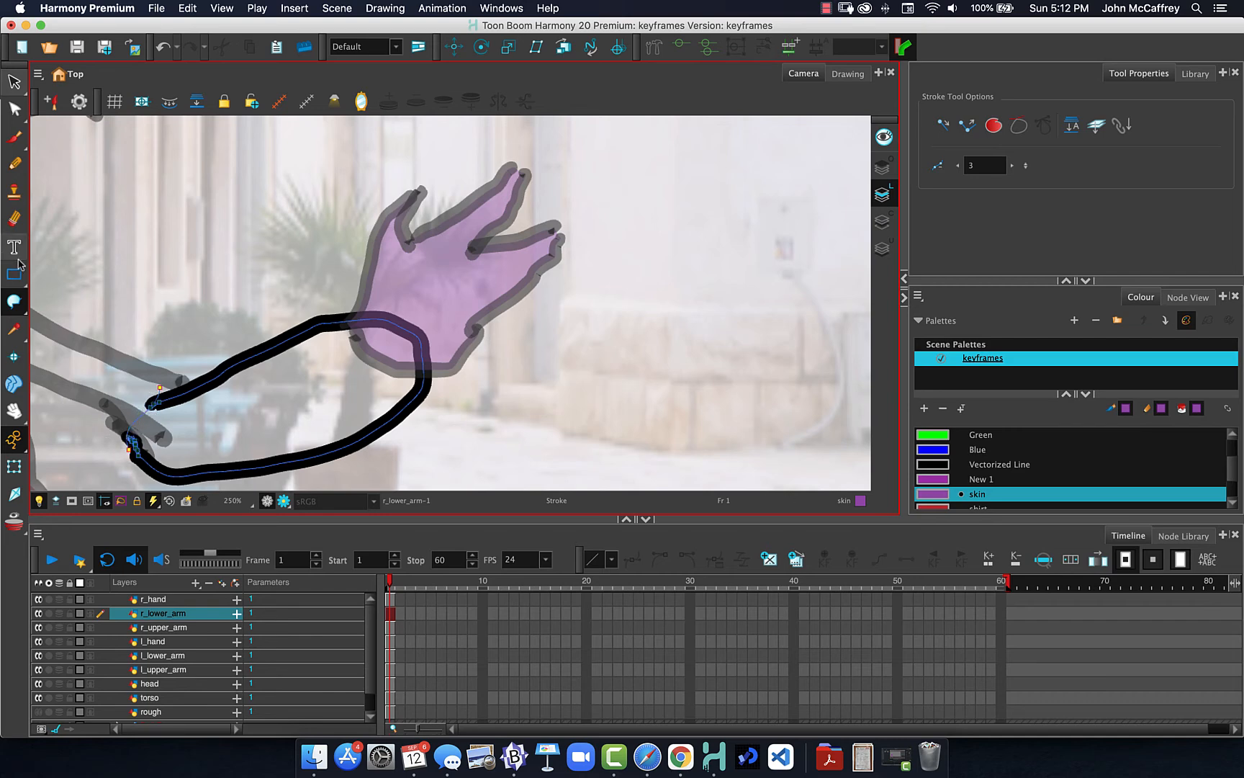
{"action": "left_click", "coordinate": [21, 306]}
{"action": "left_click", "coordinate": [69, 302]}
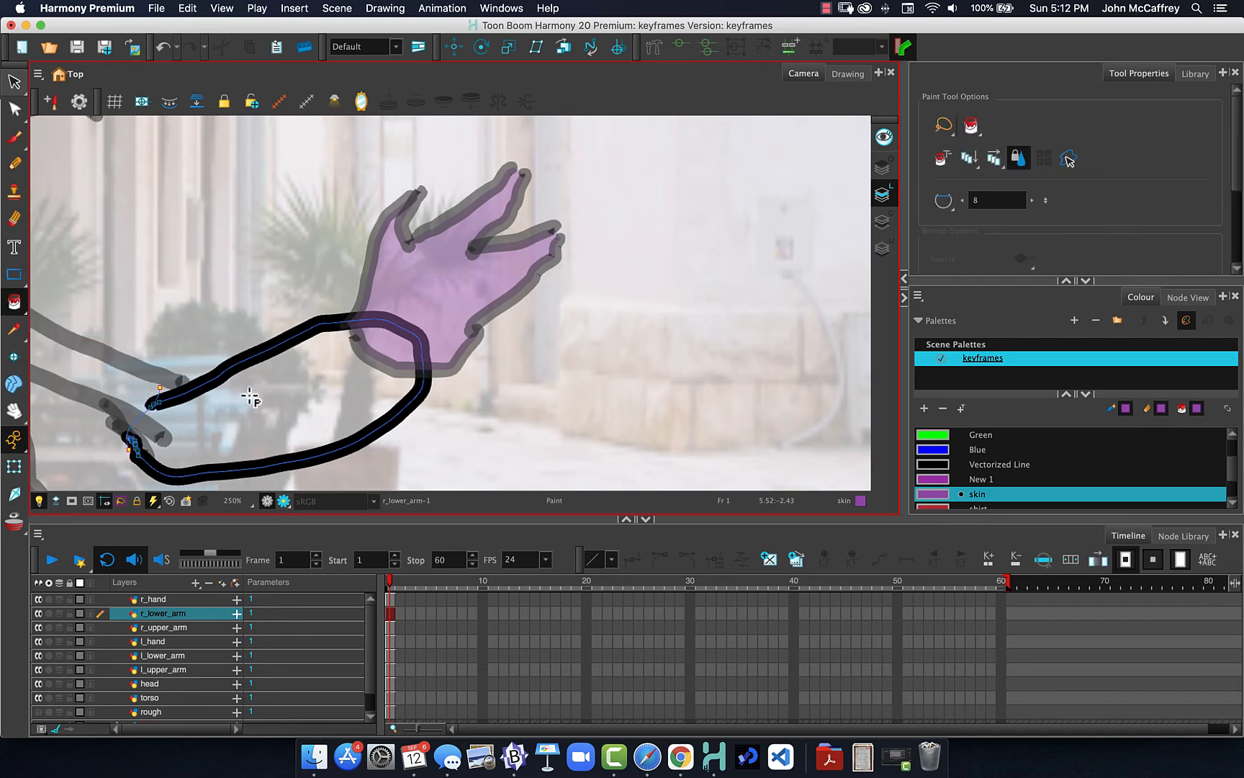
{"action": "left_click", "coordinate": [270, 398]}
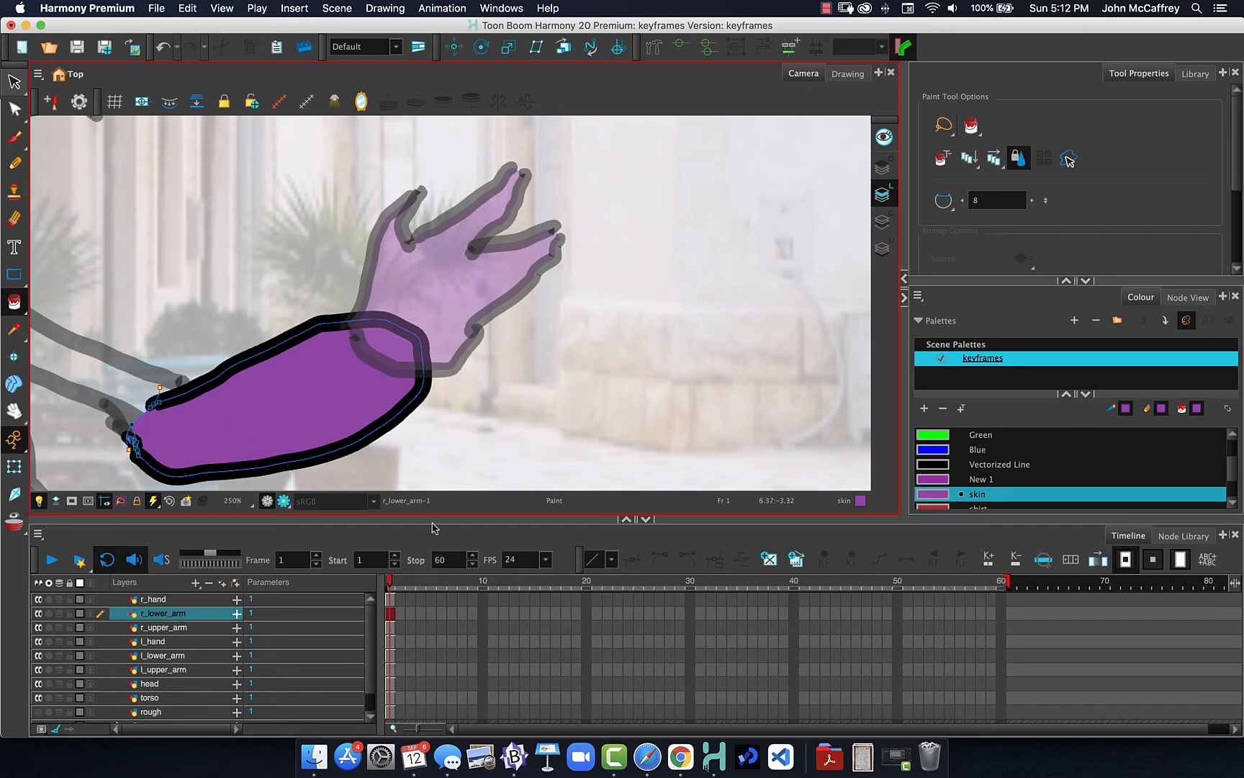
- Draw a curved invisible stroke across the open elbow end of the r_upper_arm drawing
{"action": "left_click", "coordinate": [394, 599]}
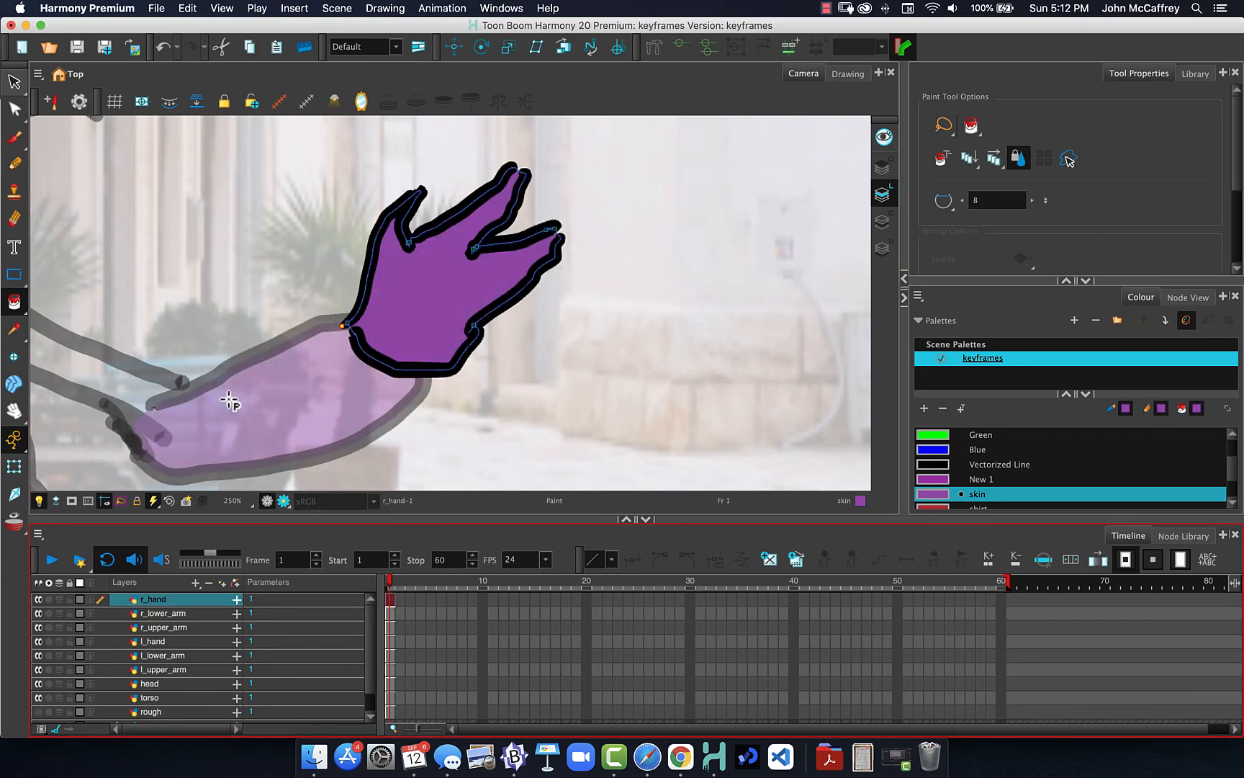
{"action": "left_click", "coordinate": [391, 631]}
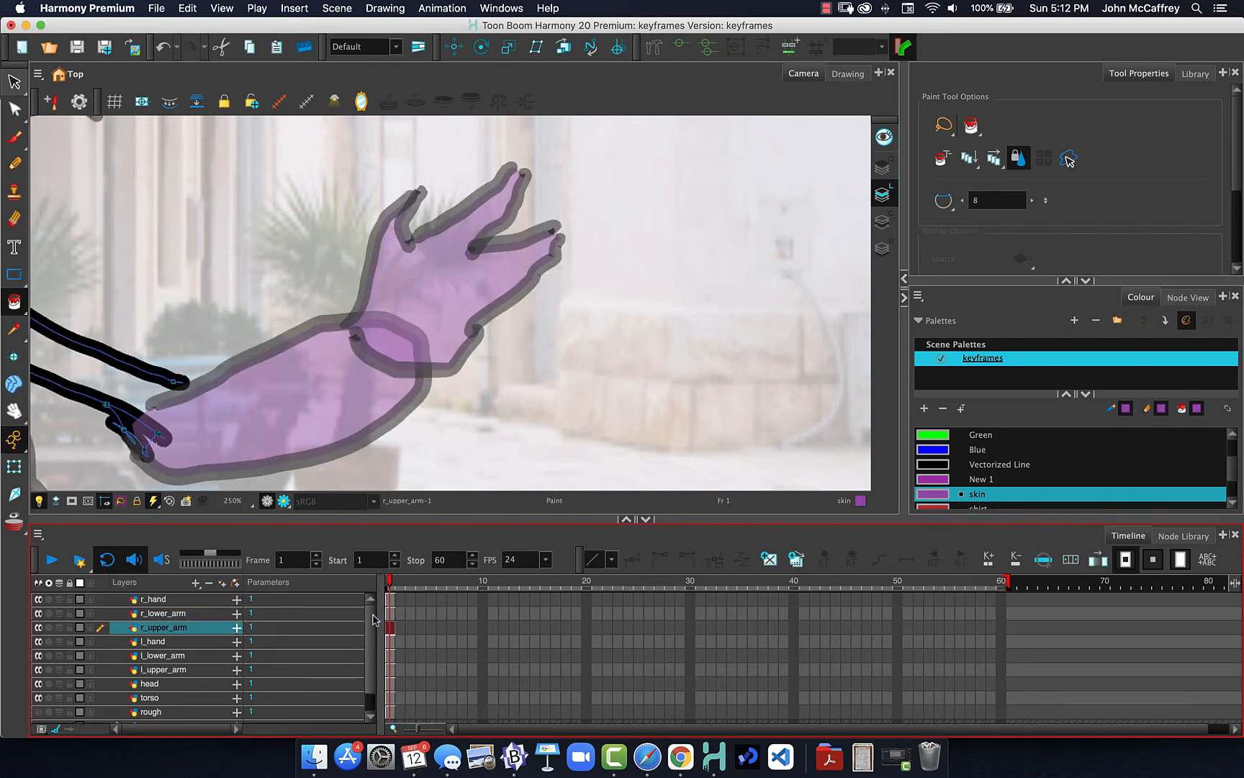
{"action": "left_click", "coordinate": [14, 303]}
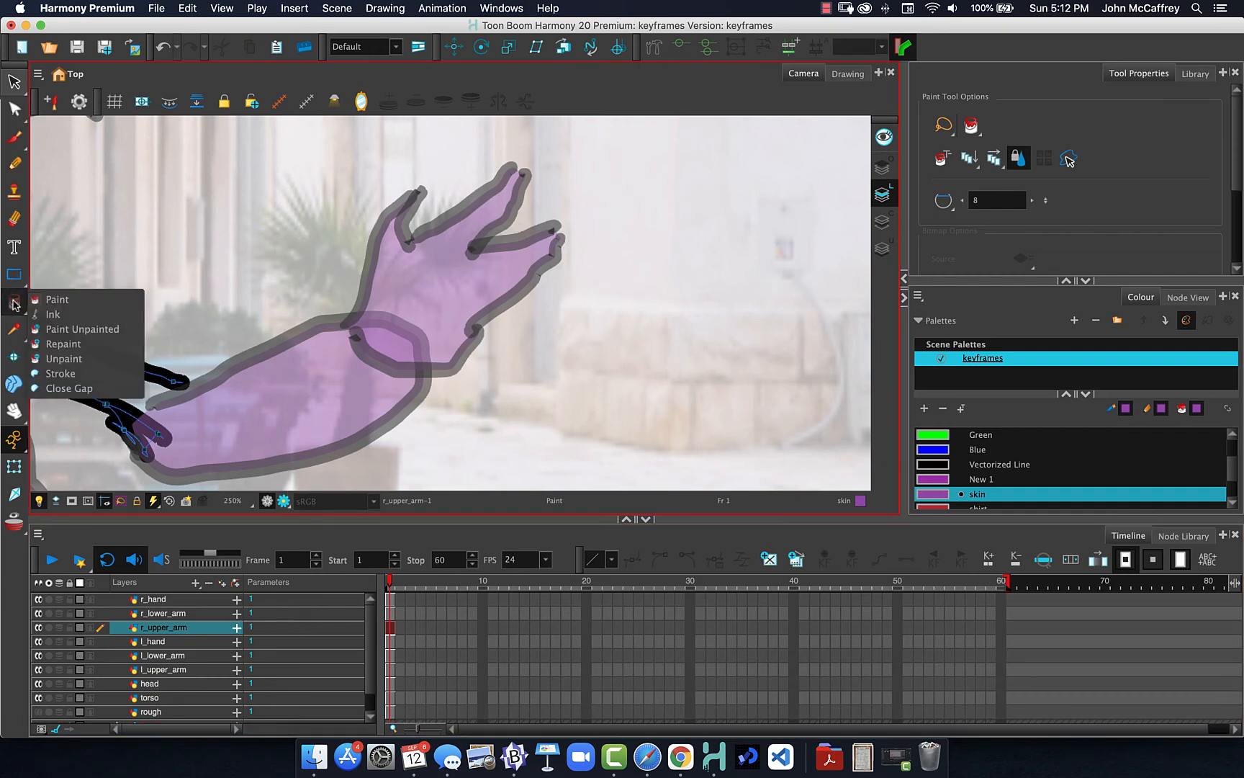
{"action": "left_click", "coordinate": [72, 373]}
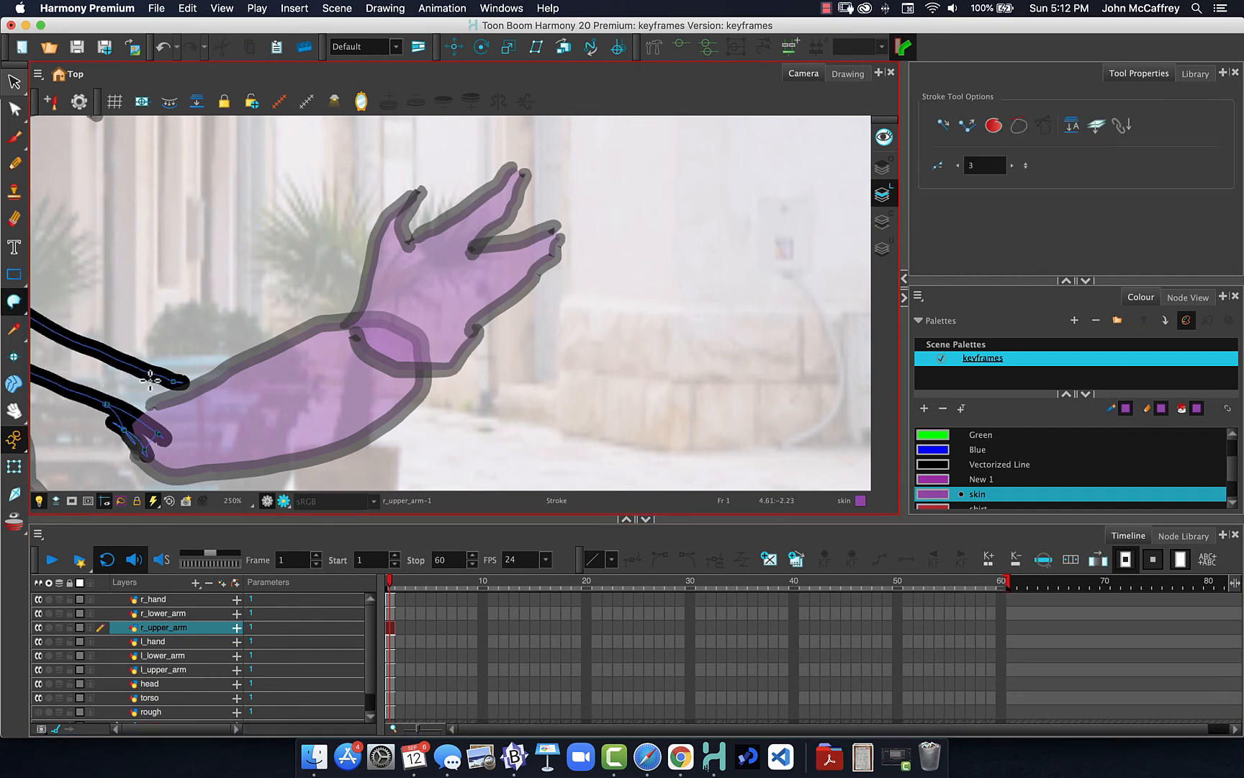
{"action": "mouse_move", "coordinate": [189, 384]}
{"action": "left_mouse_down"}
{"action": "mouse_move", "coordinate": [194, 424]}
{"action": "mouse_move", "coordinate": [173, 441]}
{"action": "mouse_move", "coordinate": [155, 435]}
{"action": "left_mouse_up"}
{"action": "left_click_drag", "start_coordinate": [108, 384], "coordinate": [366, 381]}
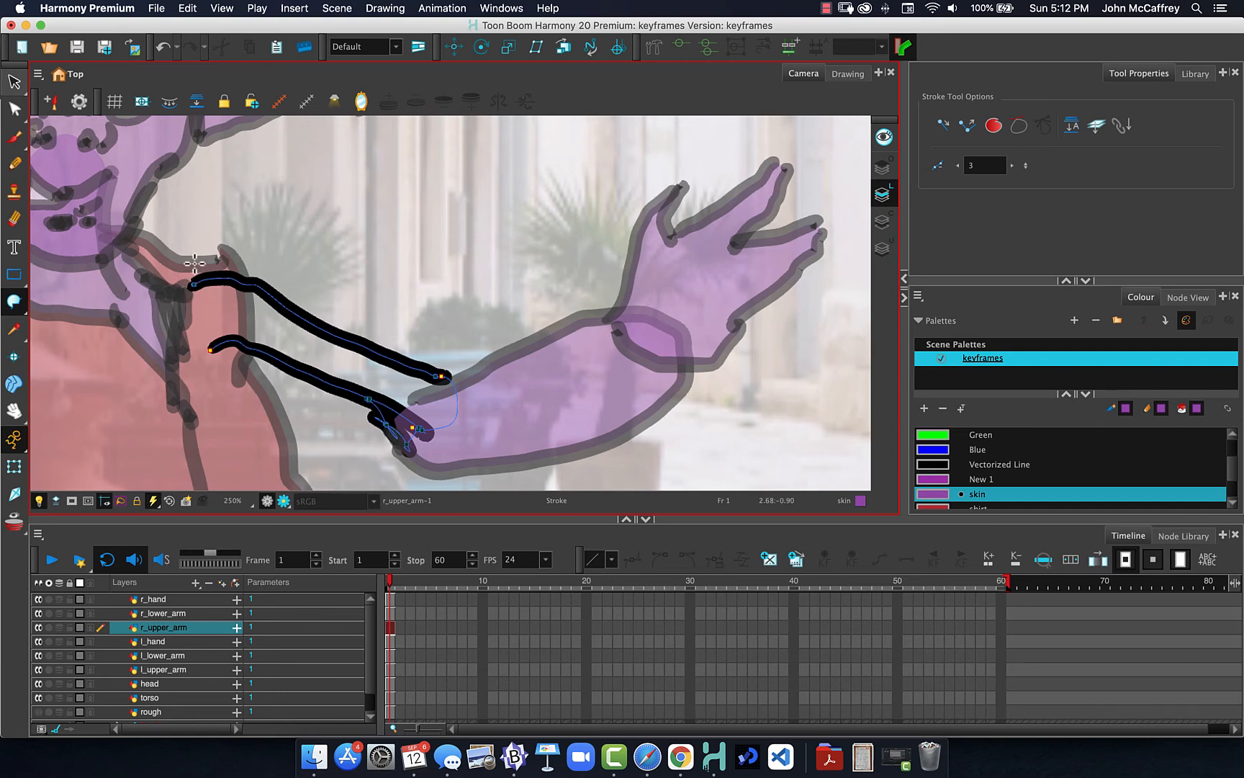
- Close the gap at the shoulder end of the r_upper_arm drawing and fill the arm with the skin colour
{"action": "left_click", "coordinate": [14, 303]}
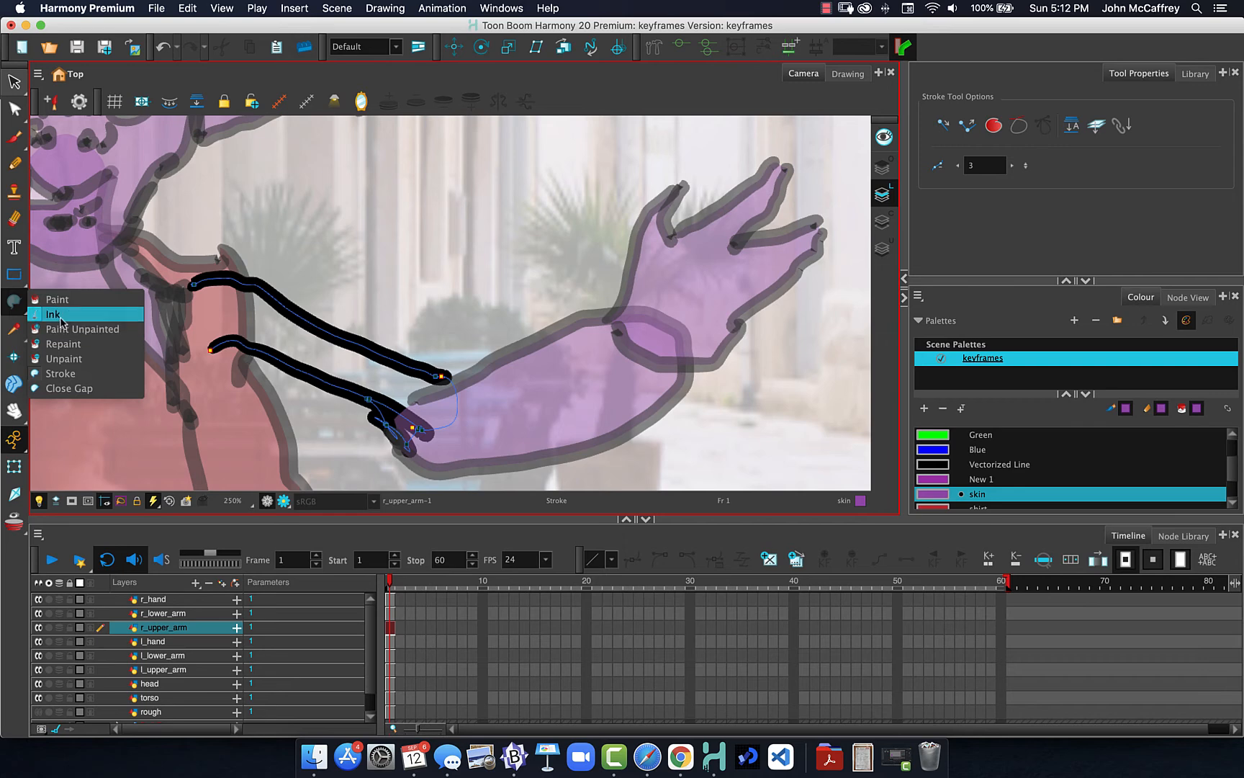
{"action": "left_click", "coordinate": [59, 389]}
{"action": "left_click_drag", "start_coordinate": [196, 282], "coordinate": [216, 356]}
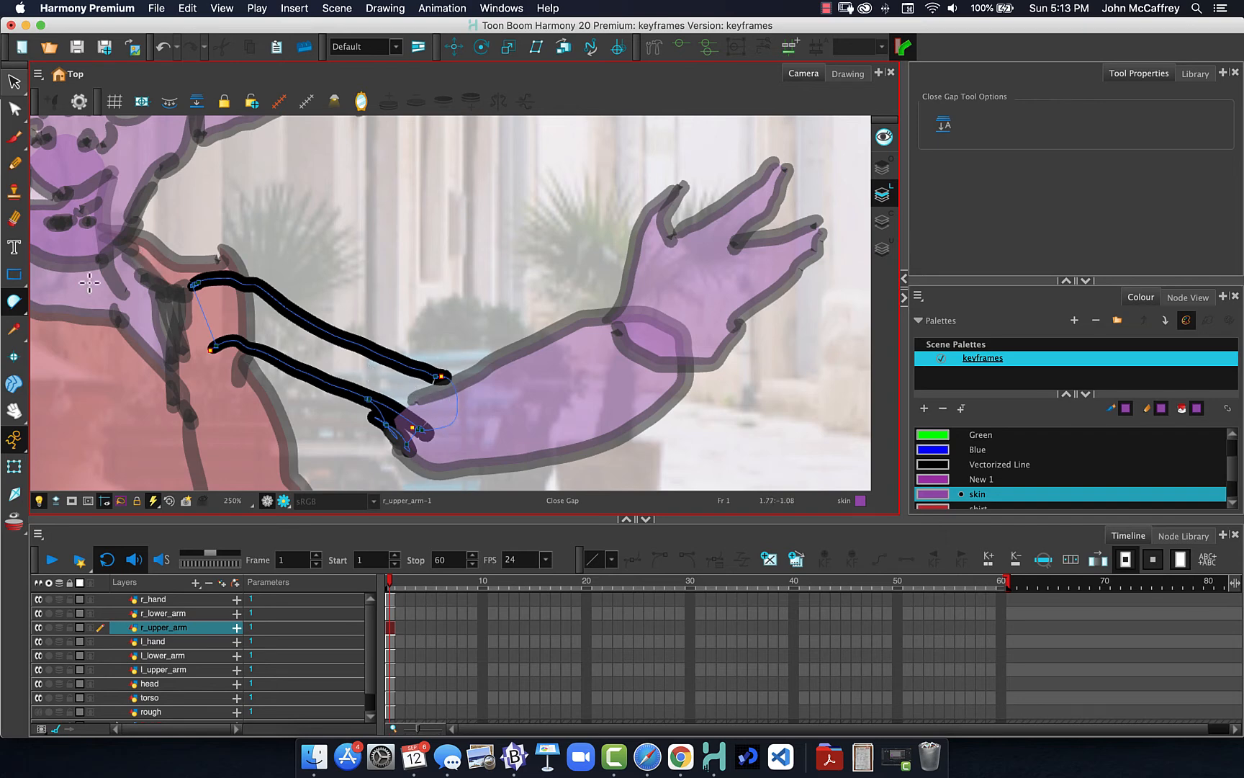
{"action": "left_click", "coordinate": [17, 301]}
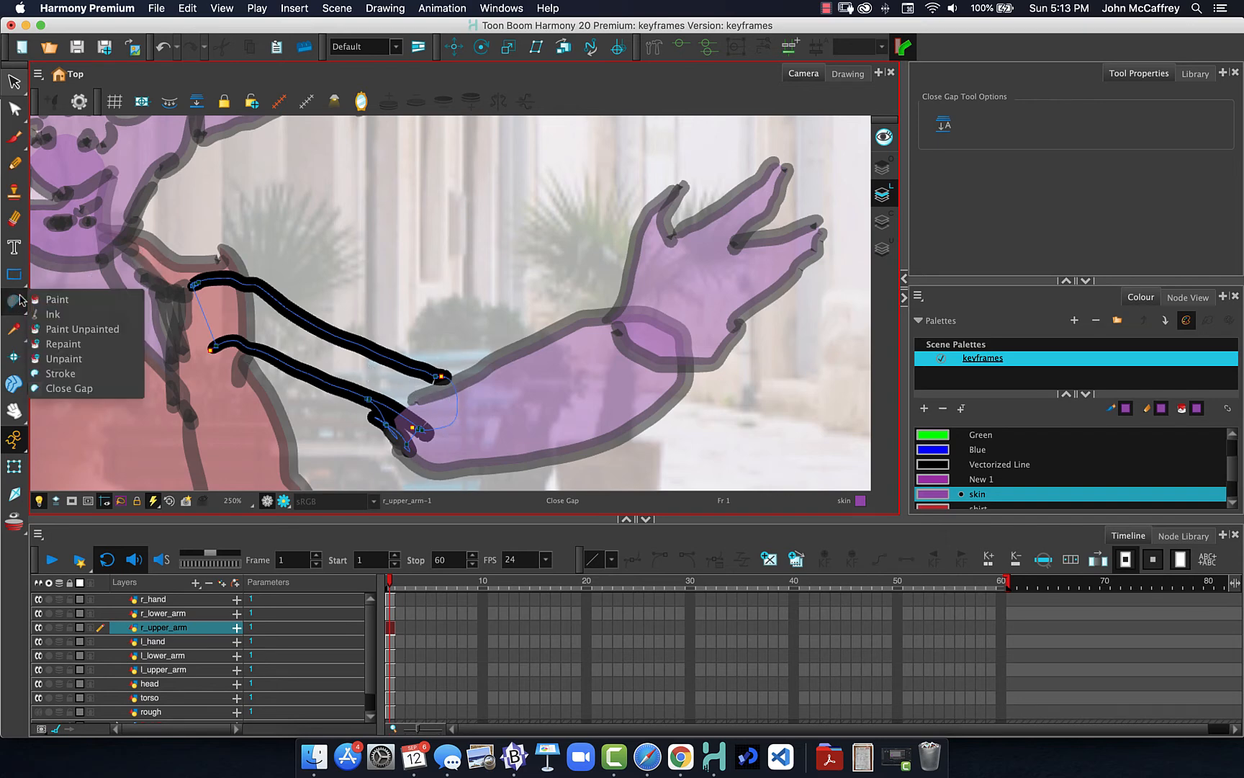
{"action": "left_click", "coordinate": [56, 299]}
{"action": "left_click", "coordinate": [311, 347]}
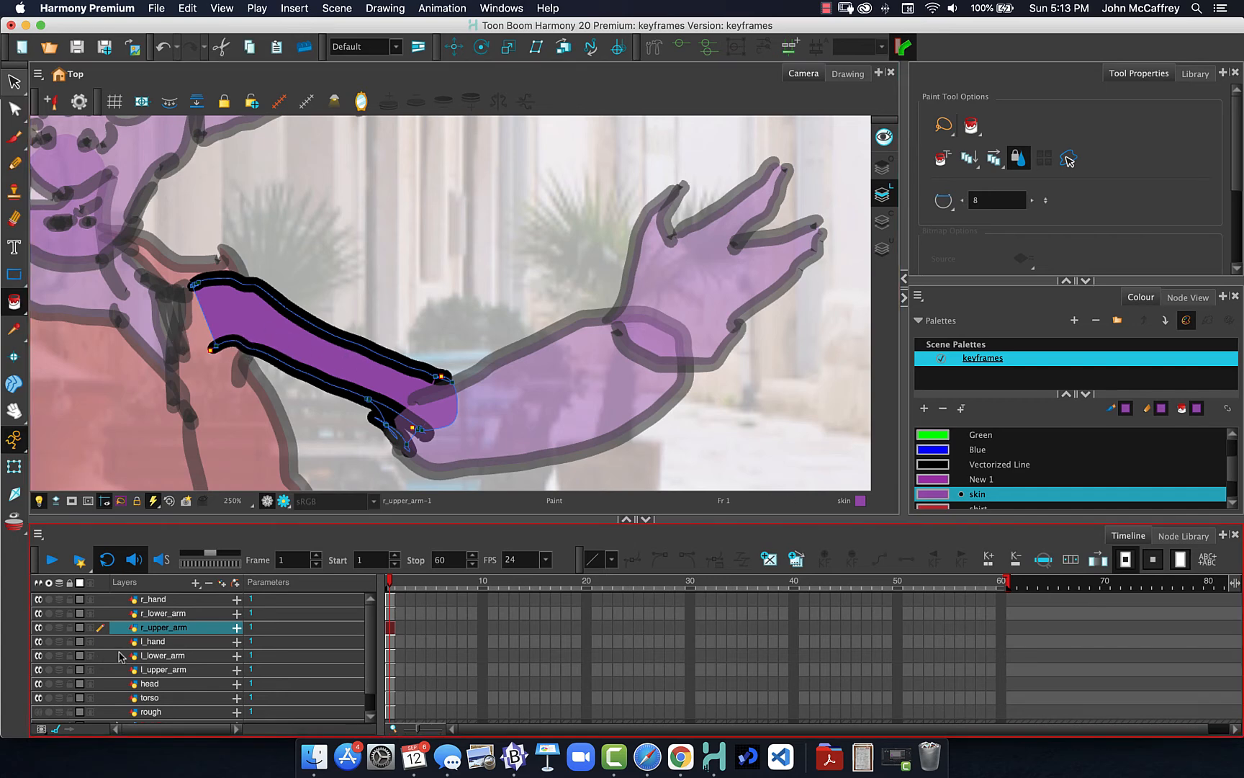
- Draw a black pencil line along the open shoulder edge of the l_upper_arm drawing, joining its upper and lower outlines
{"action": "scroll", "coordinate": [961, 490], "scroll_direction": "up", "scroll_amount": 1}
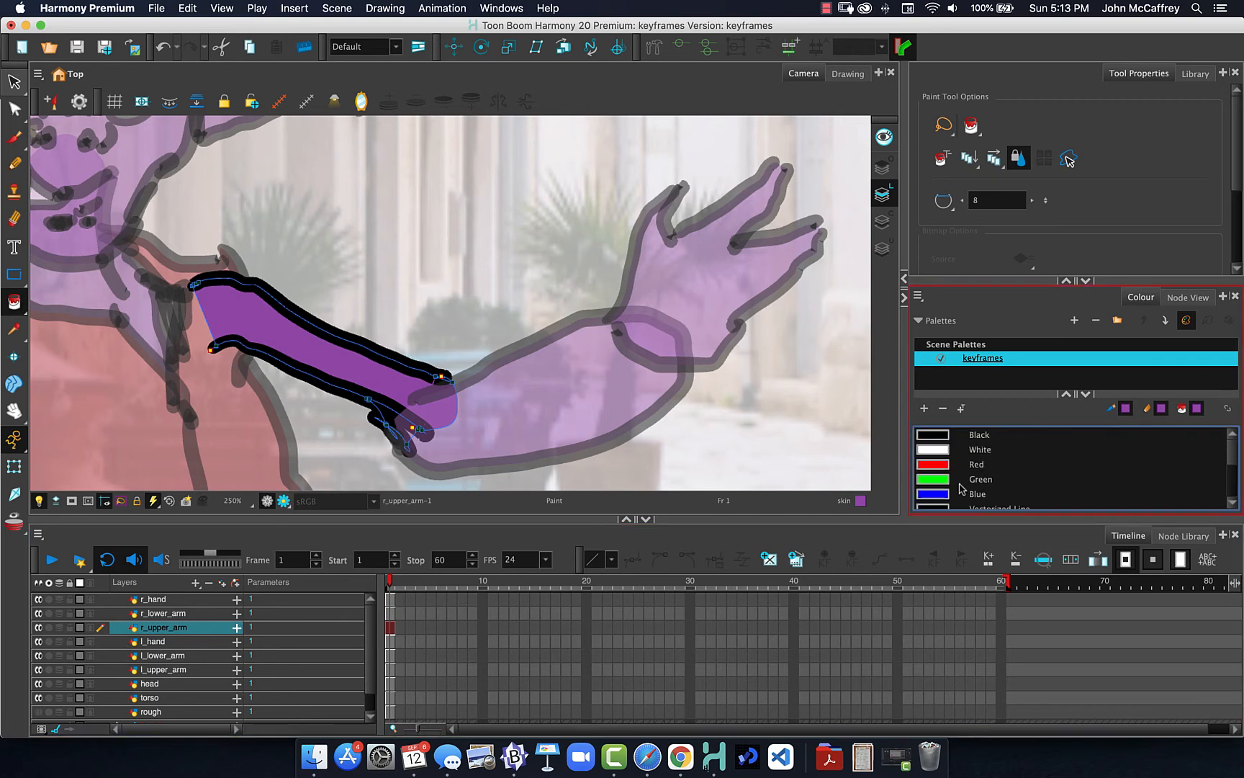
{"action": "left_click", "coordinate": [944, 438]}
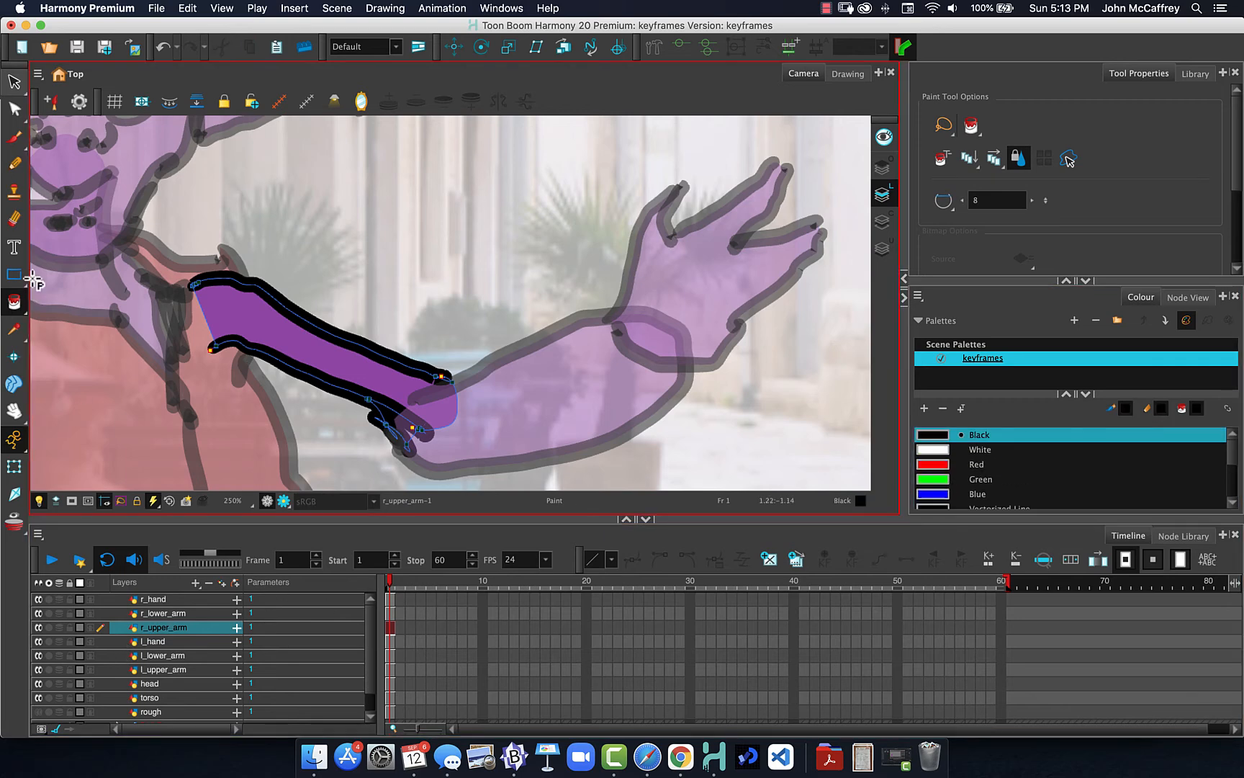
{"action": "left_click", "coordinate": [15, 162]}
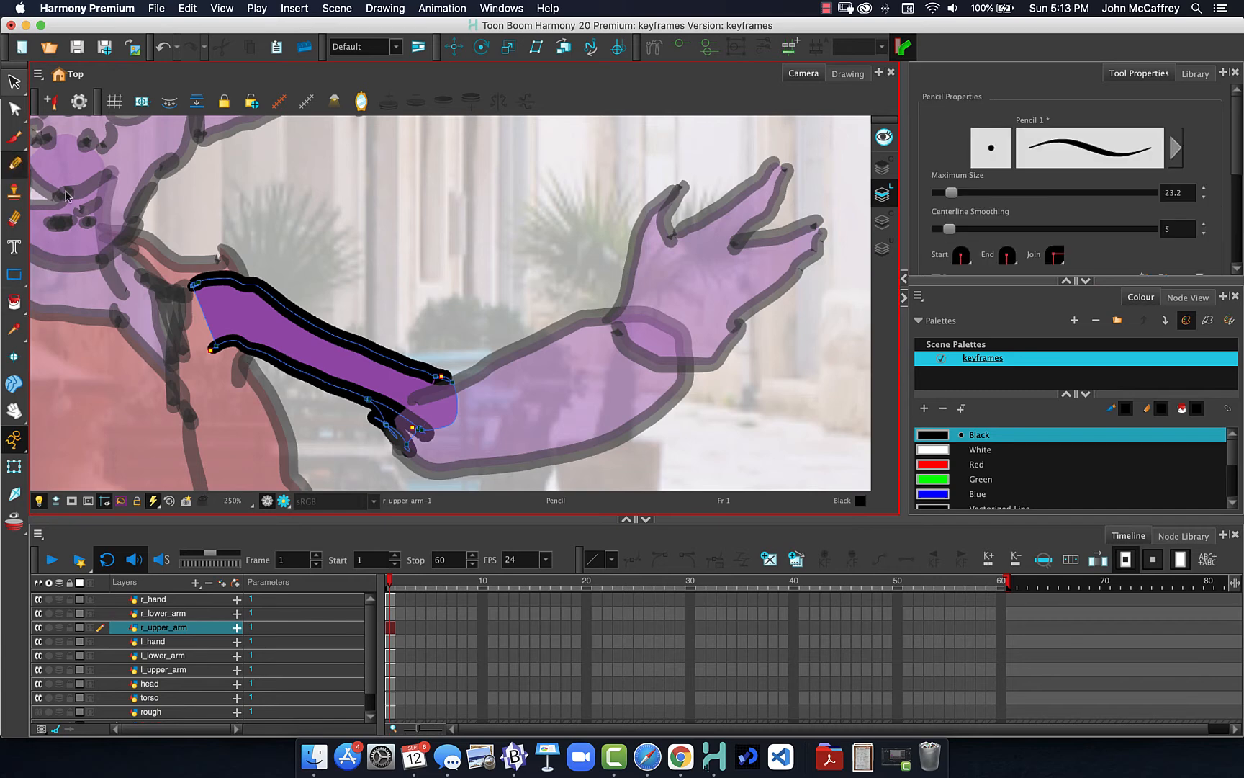
{"action": "left_click", "coordinate": [184, 671]}
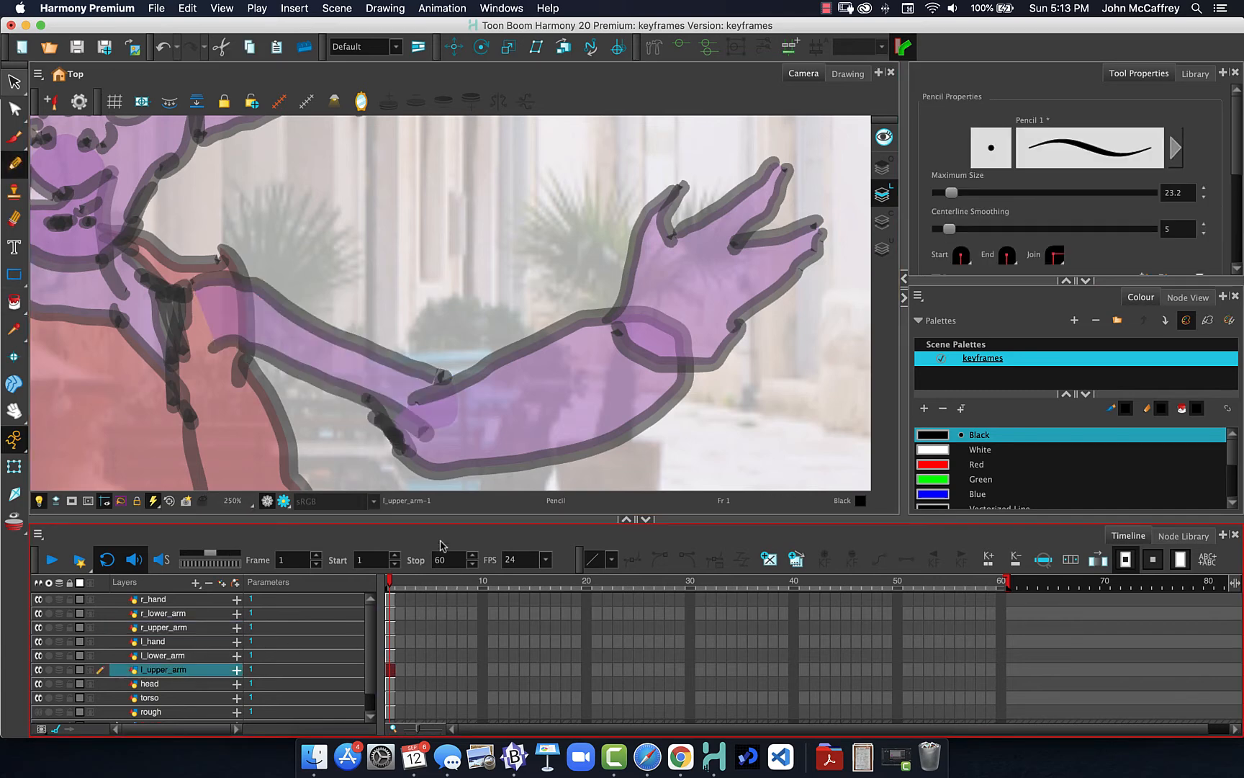
{"action": "key", "text": "space"}
{"action": "left_click_drag", "start_coordinate": [404, 378], "coordinate": [942, 361]}
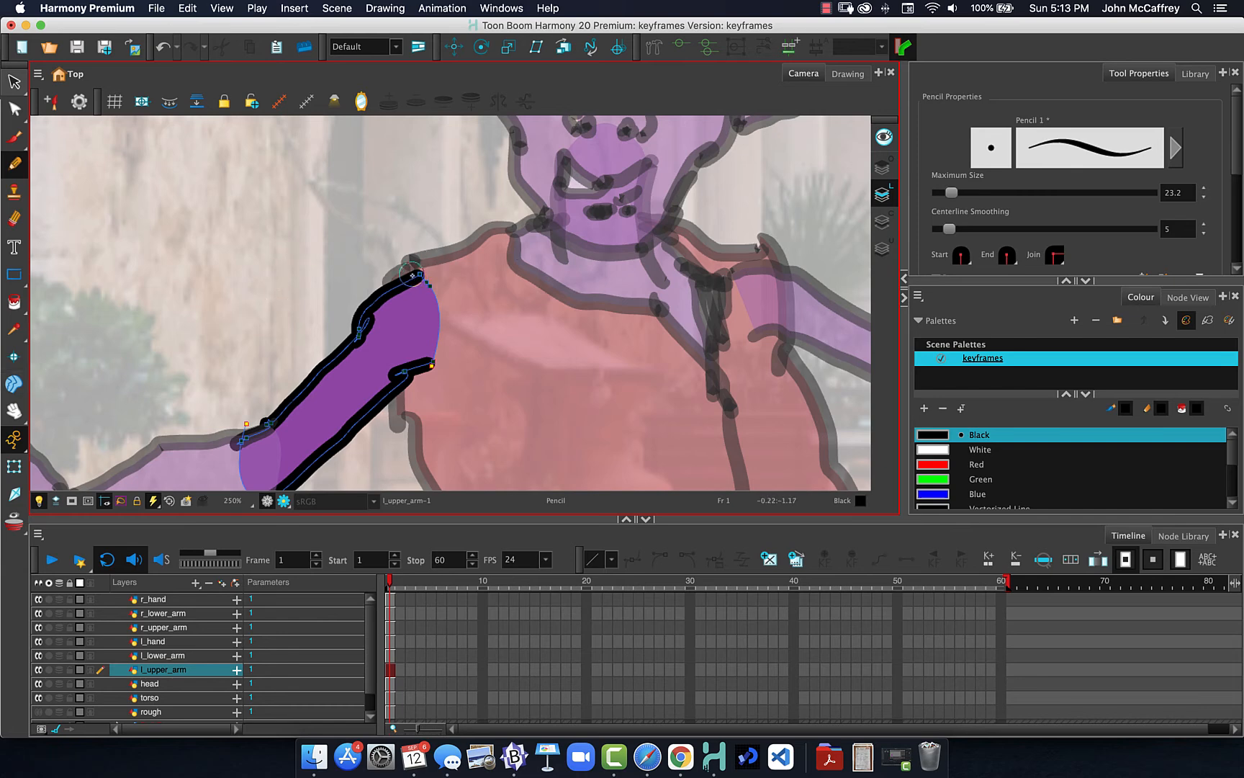
{"action": "mouse_move", "coordinate": [420, 275]}
{"action": "left_mouse_down"}
{"action": "mouse_move", "coordinate": [441, 314]}
{"action": "mouse_move", "coordinate": [432, 365]}
{"action": "left_mouse_up"}
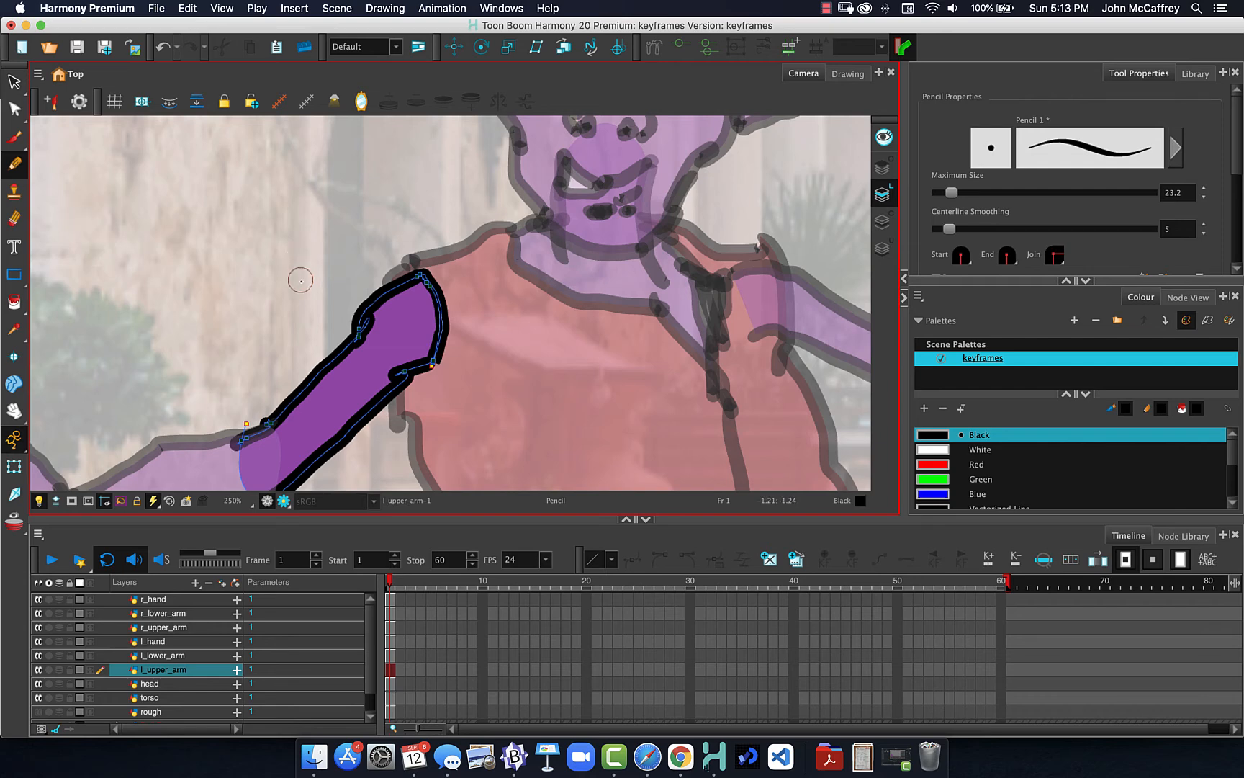
- Turn off the light table and hide the strokes so the whole character shows in full colour
{"action": "key", "text": "shift+m"}
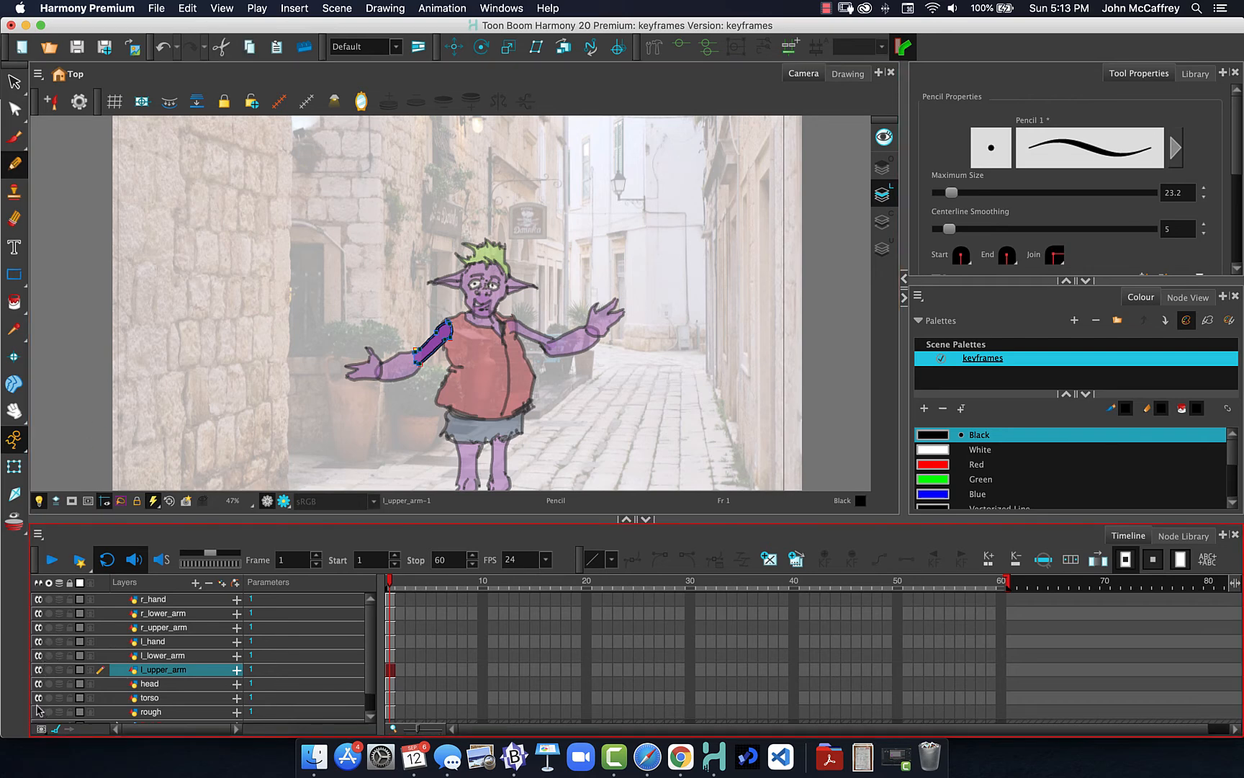
{"action": "left_click", "coordinate": [40, 502]}
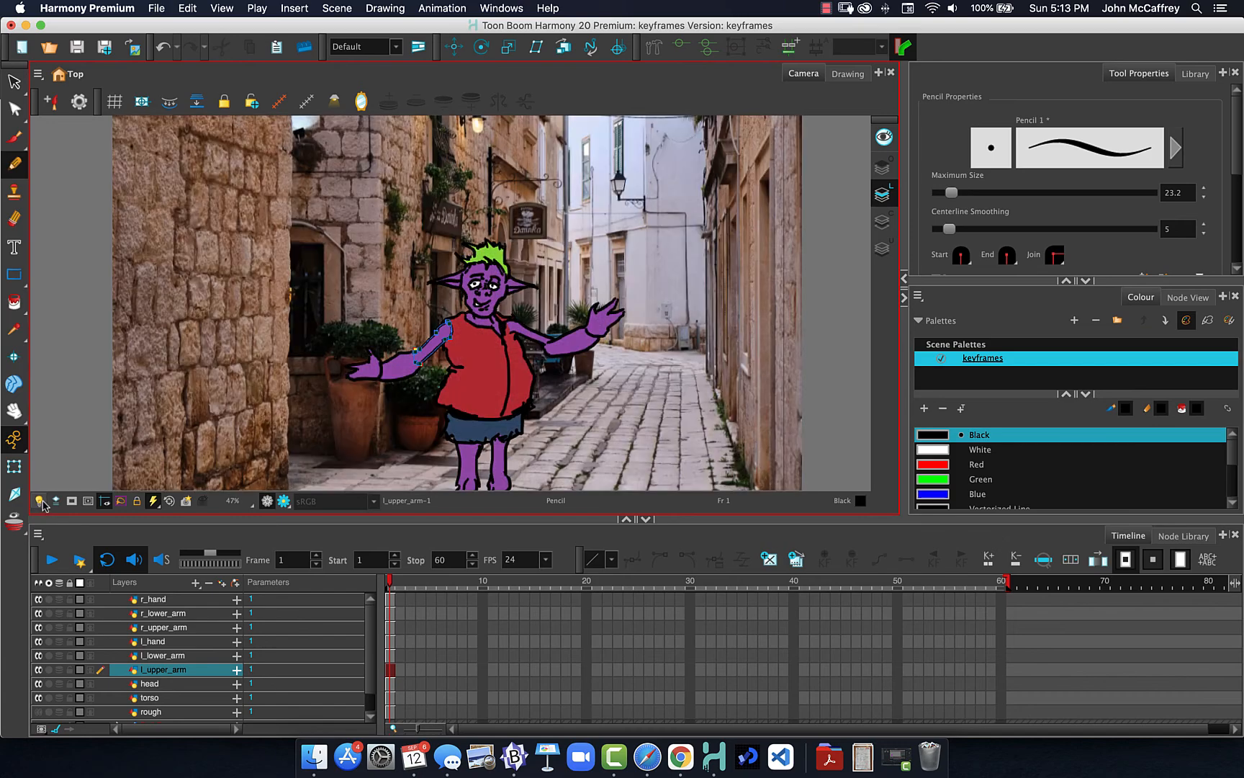
{"action": "left_click", "coordinate": [222, 8]}
{"action": "mouse_move", "coordinate": [225, 337]}
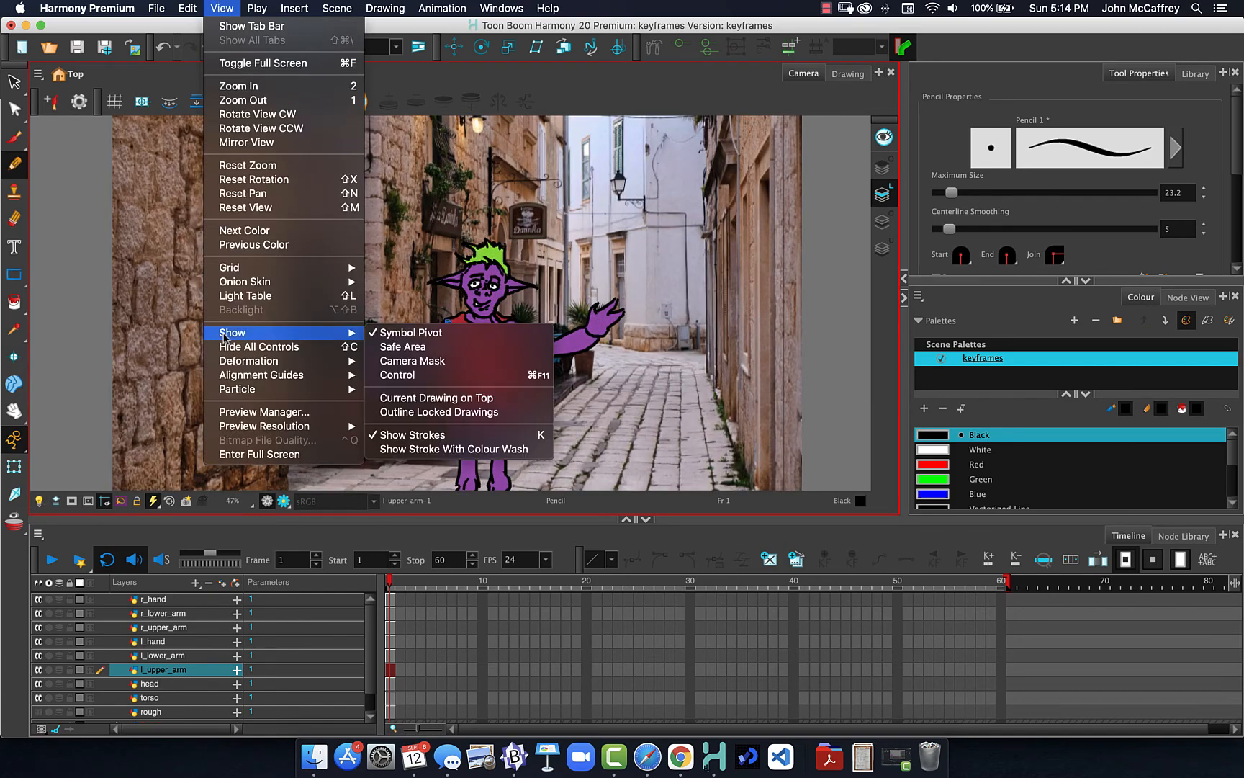
{"action": "left_click", "coordinate": [411, 439]}
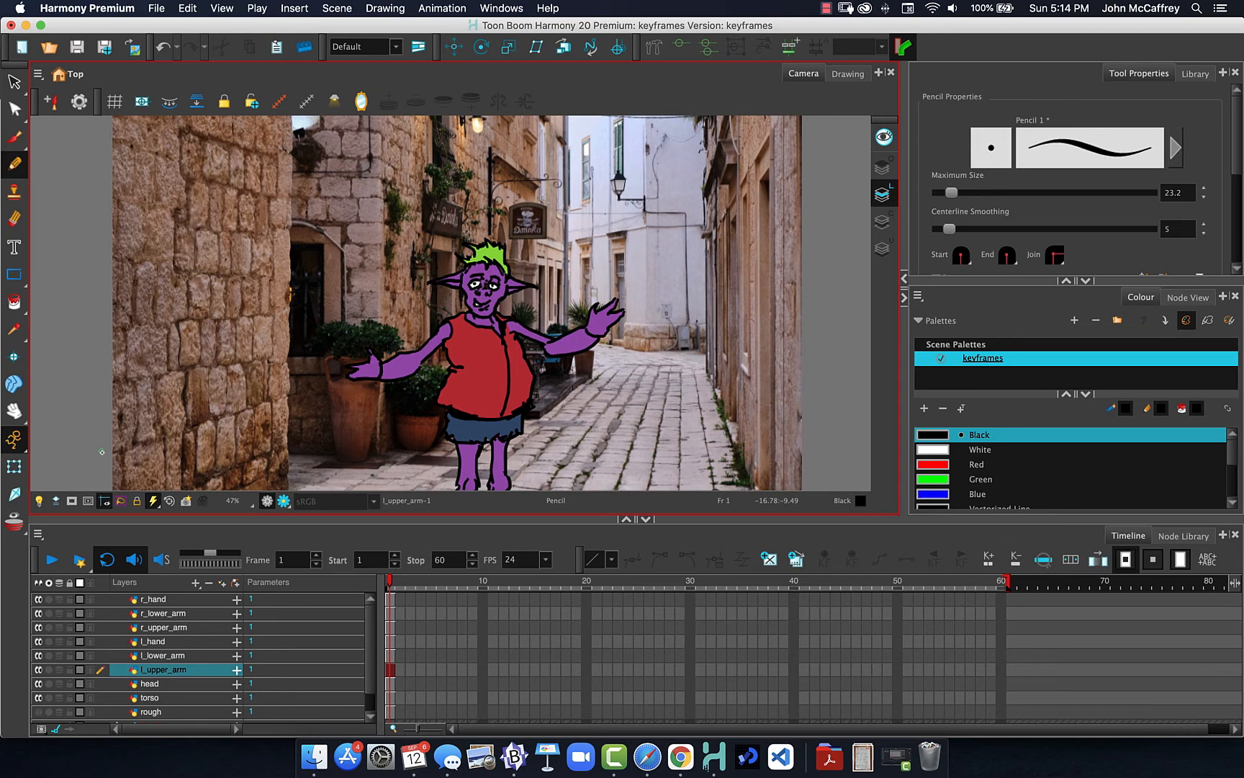
- Add a parent peg to each of the layers from r_hand through torso
{"action": "left_click", "coordinate": [150, 698]}
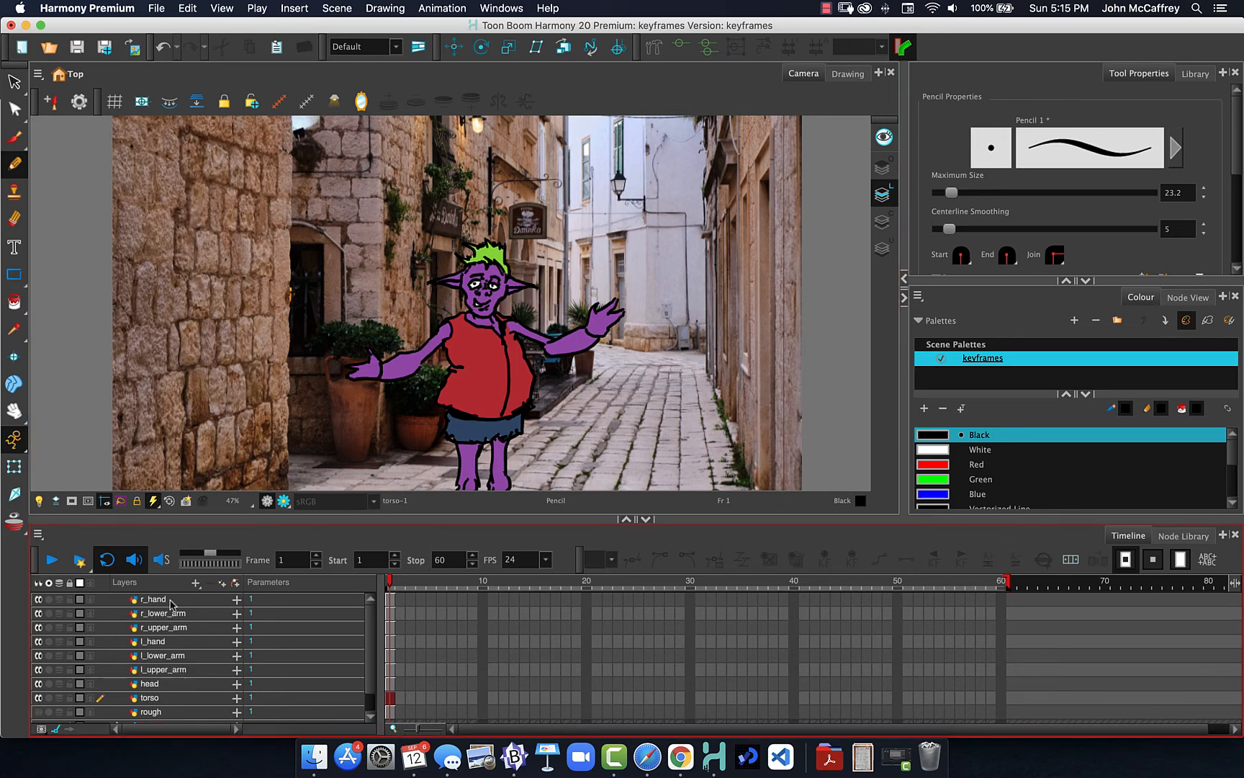
{"action": "left_click", "coordinate": [171, 601]}
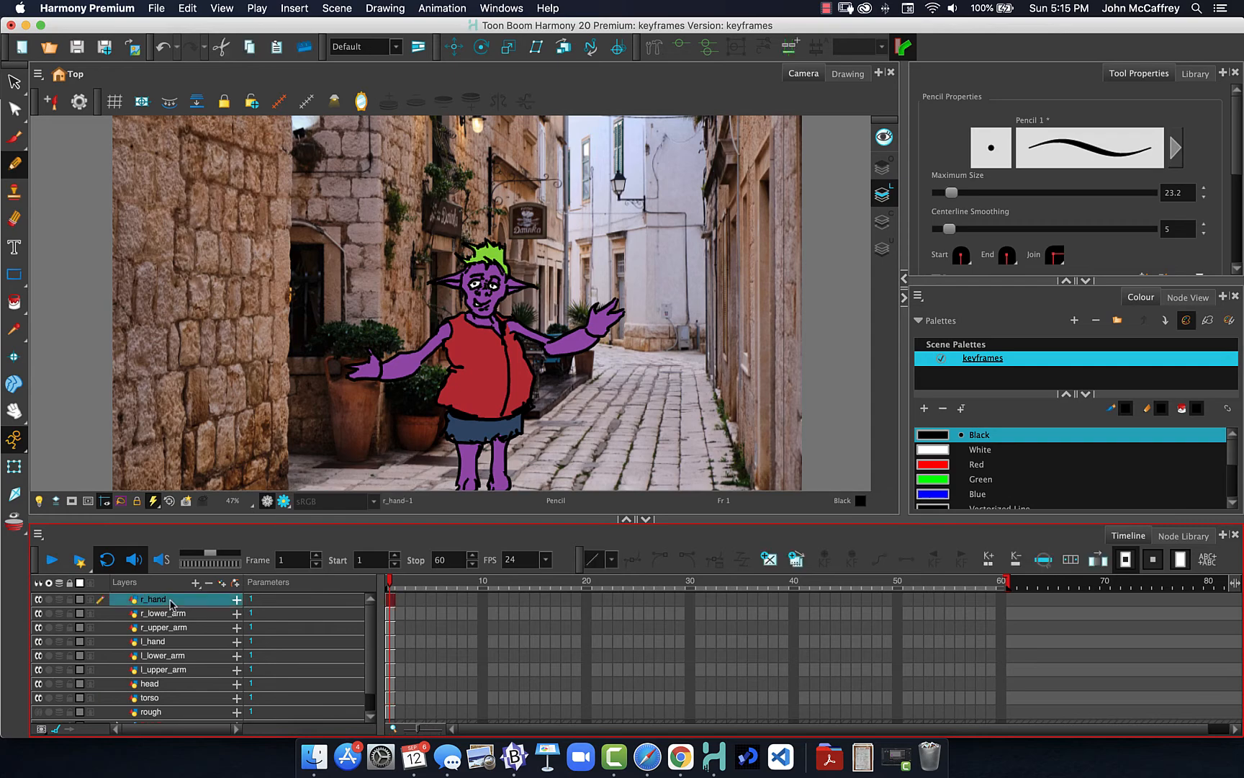
{"action": "left_click", "coordinate": [165, 702], "text": "shift"}
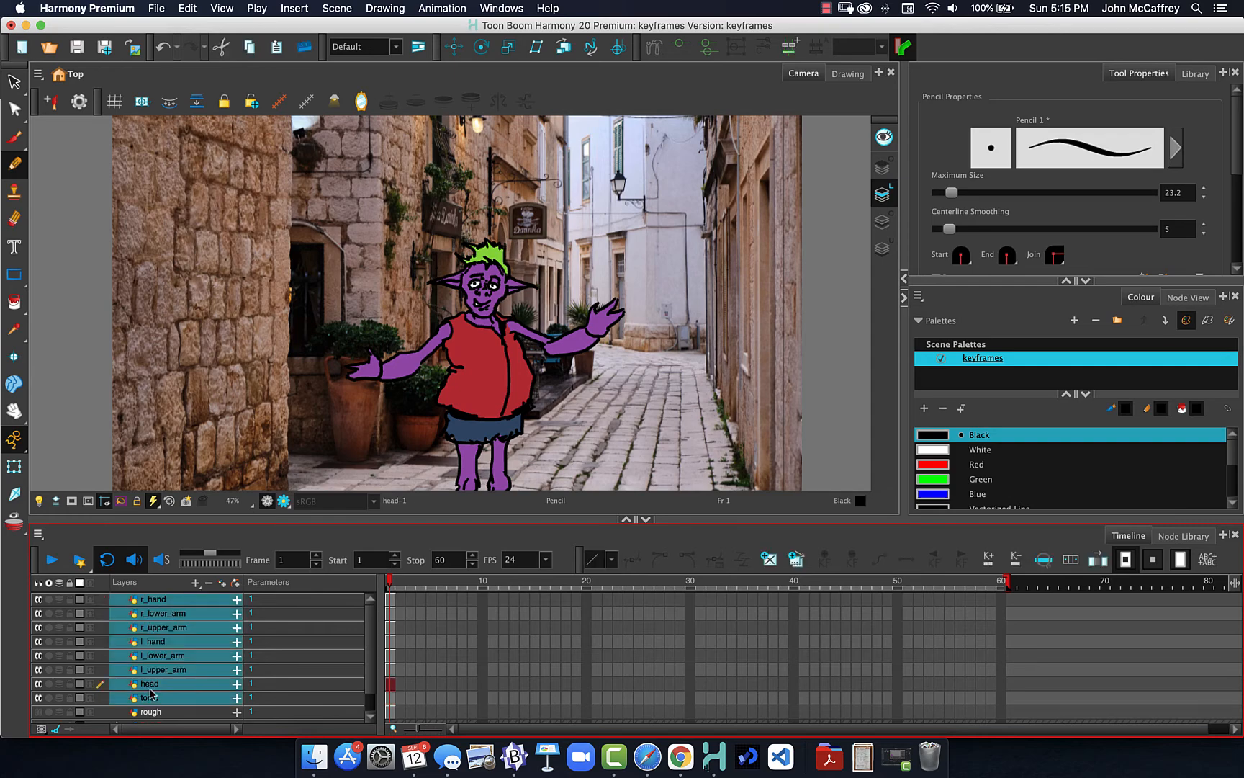
{"action": "left_click", "coordinate": [235, 586]}
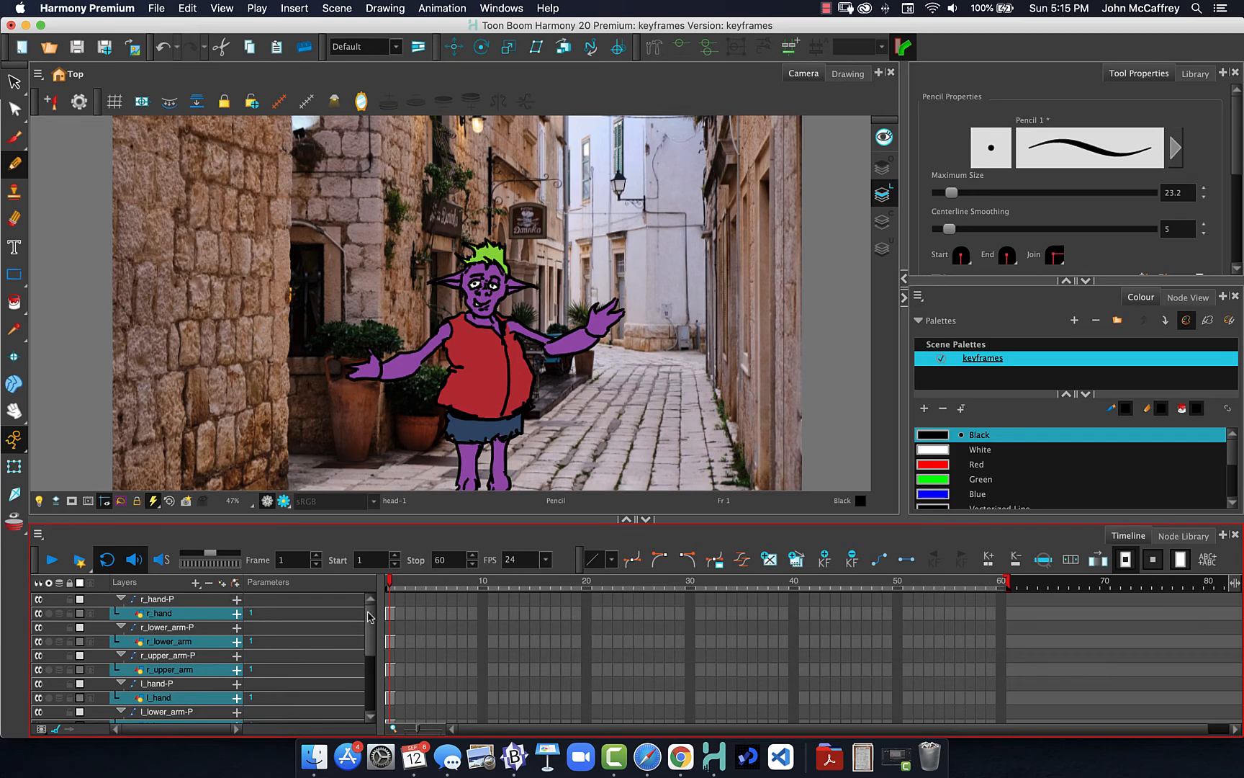
- Collapse all the new peg layers from r_hand-P through torso-P to hide their drawing layers
{"action": "left_click", "coordinate": [121, 599]}
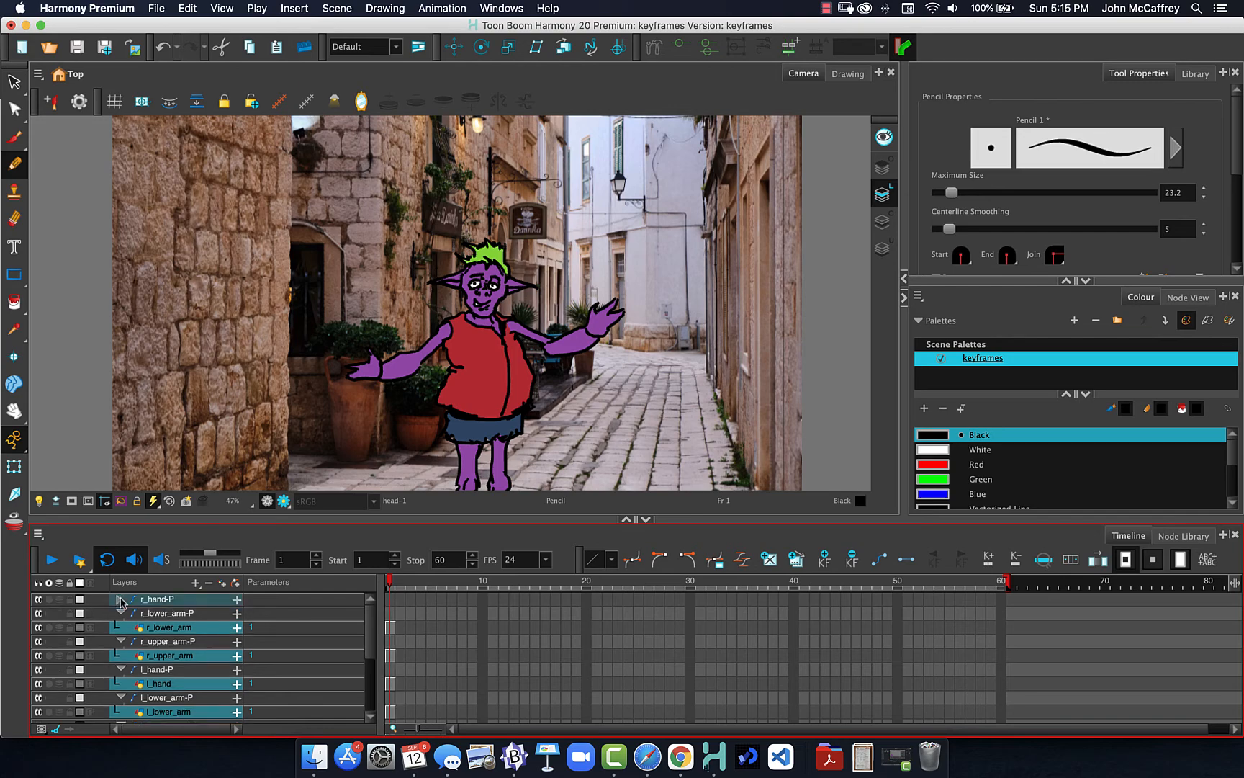
{"action": "left_click", "coordinate": [121, 601]}
{"action": "left_click", "coordinate": [121, 599]}
{"action": "left_click", "coordinate": [121, 613]}
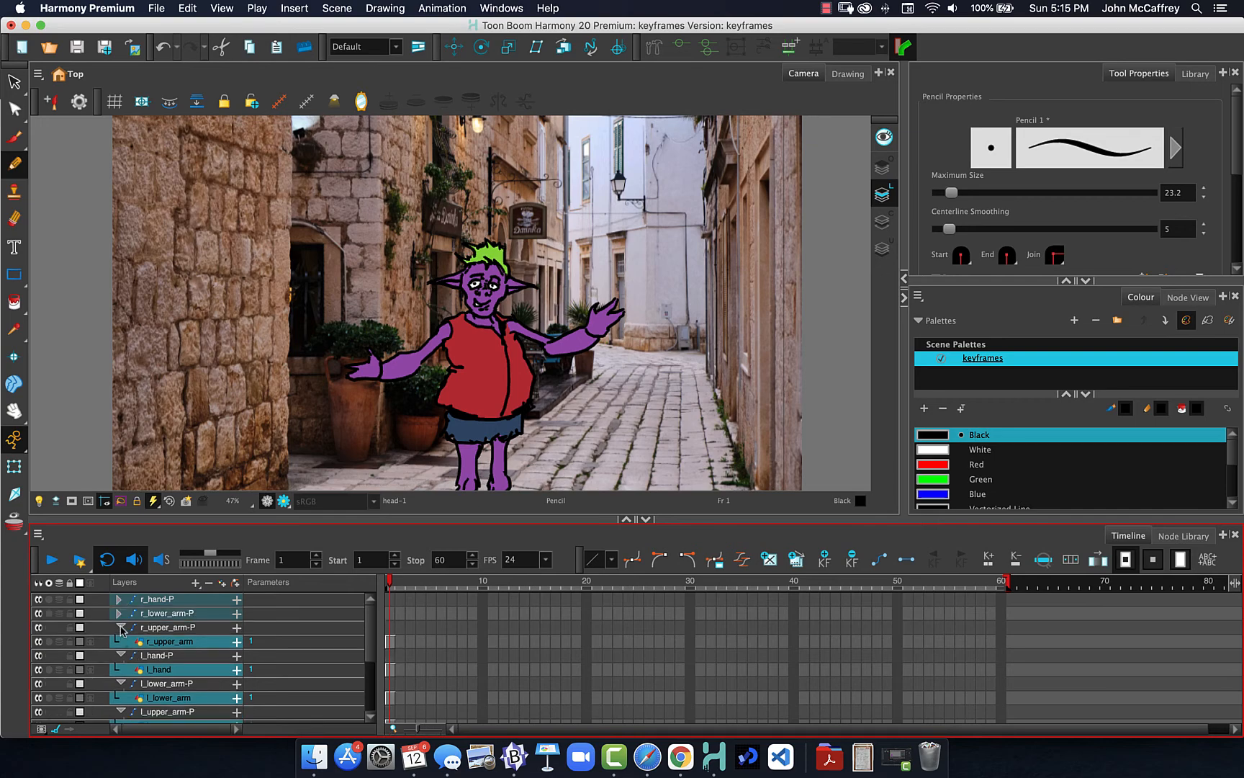
{"action": "left_click", "coordinate": [121, 628]}
{"action": "left_click", "coordinate": [121, 641]}
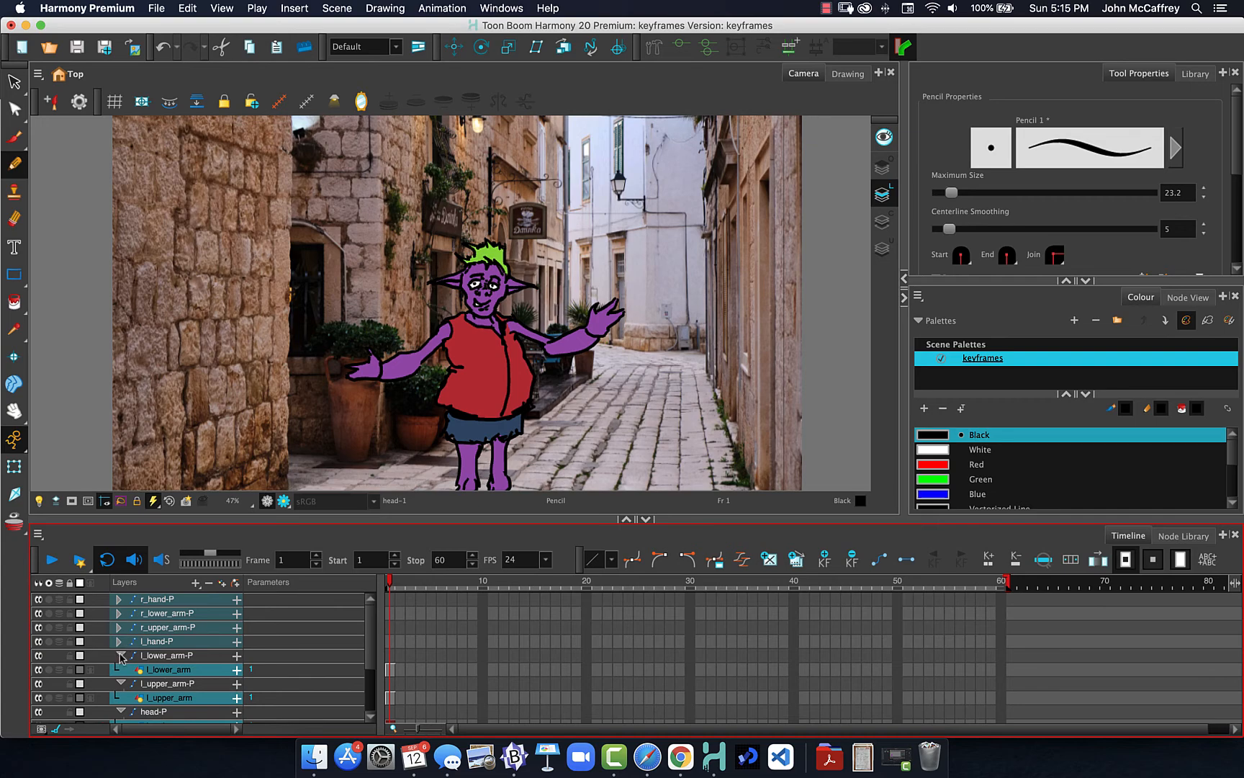
{"action": "left_click", "coordinate": [121, 655]}
{"action": "left_click", "coordinate": [120, 670]}
{"action": "left_click", "coordinate": [120, 684]}
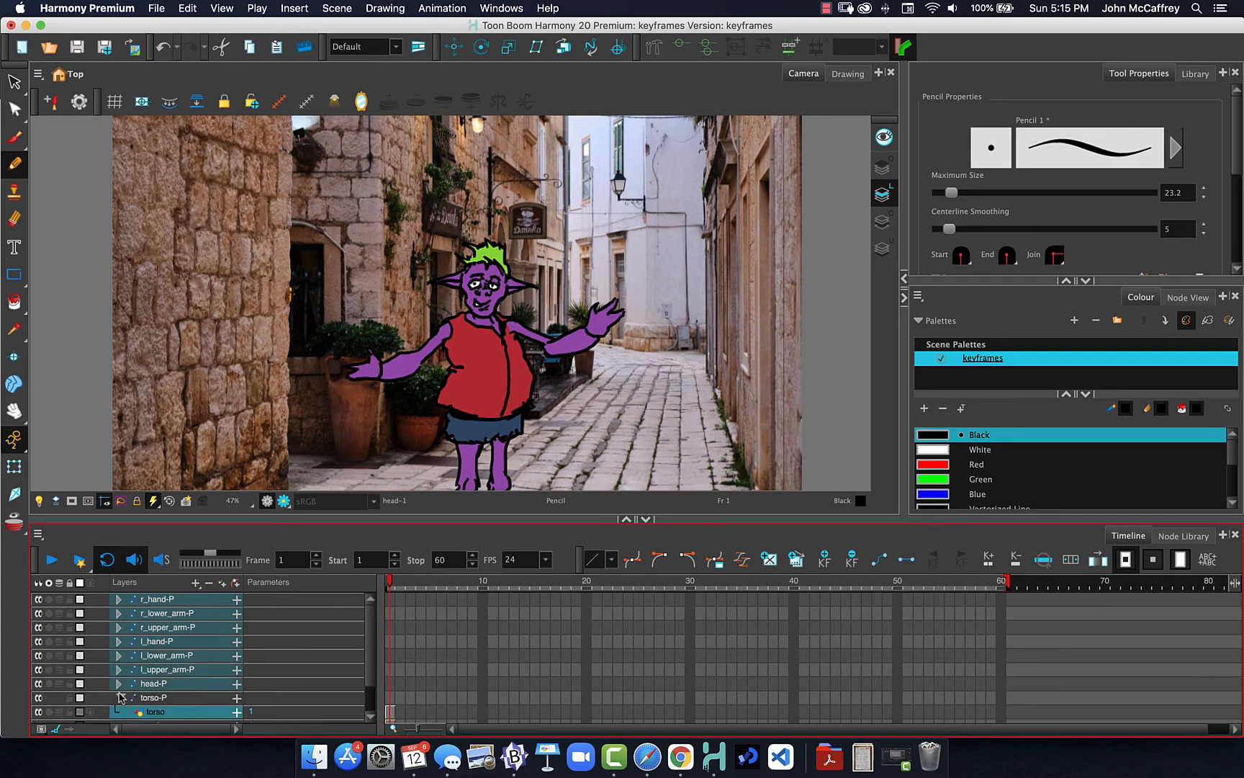
{"action": "left_click", "coordinate": [120, 698]}
{"action": "scroll", "coordinate": [133, 689], "scroll_direction": "down", "scroll_amount": 2}
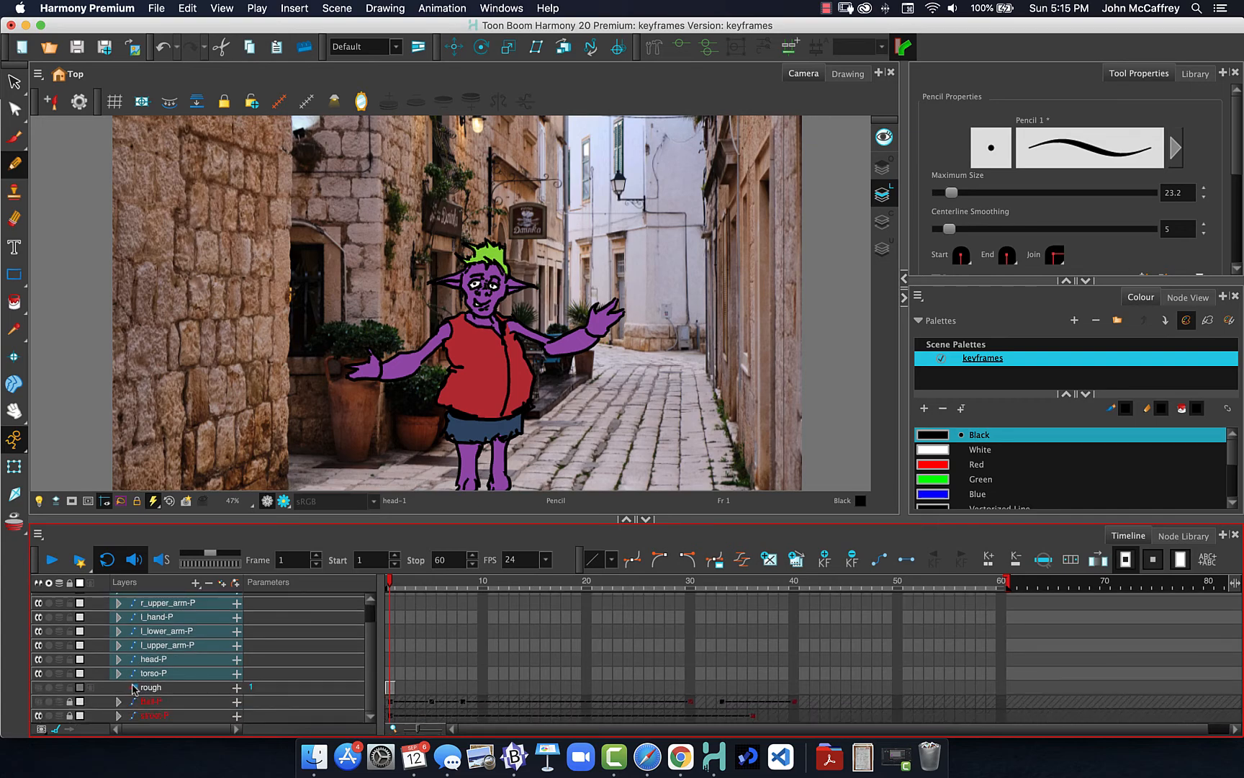
- Enlarge the timeline area so all the peg layers and the layers beneath them fit in it
{"action": "scroll", "coordinate": [133, 689], "scroll_direction": "up", "scroll_amount": 2}
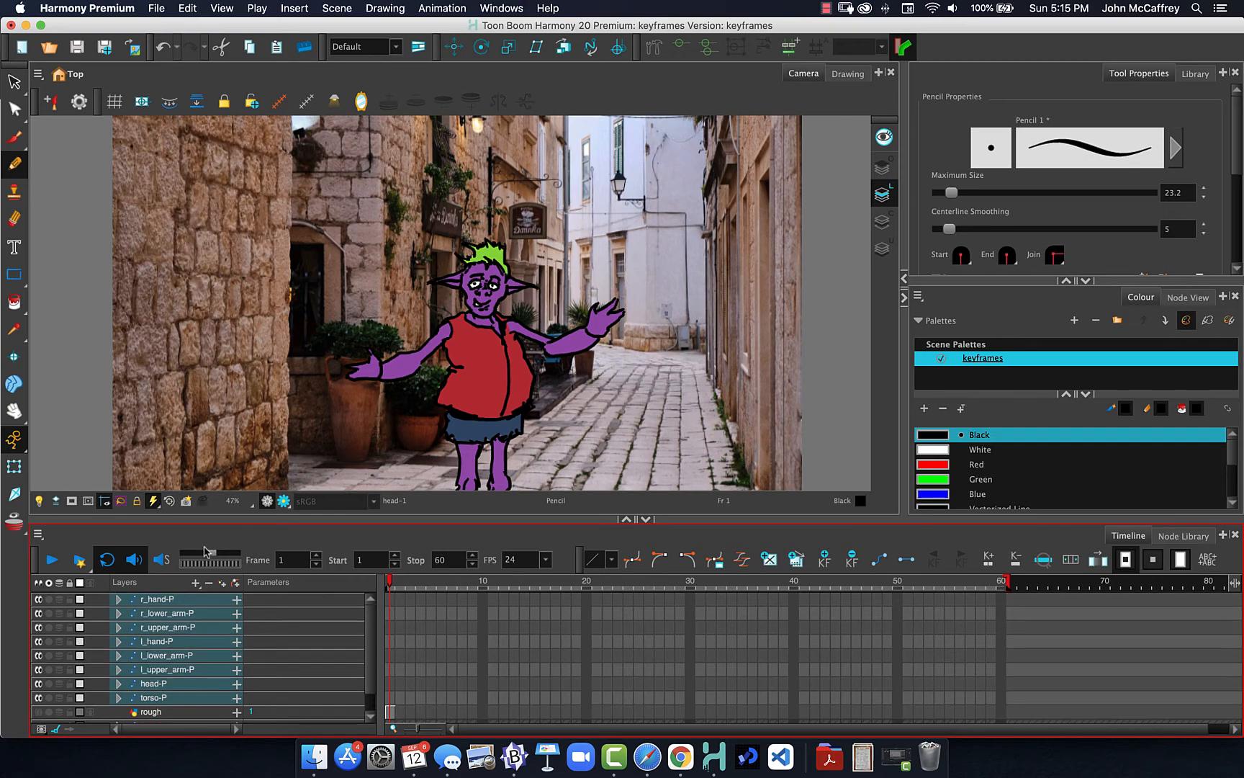
{"action": "left_click_drag", "start_coordinate": [201, 517], "coordinate": [211, 486]}
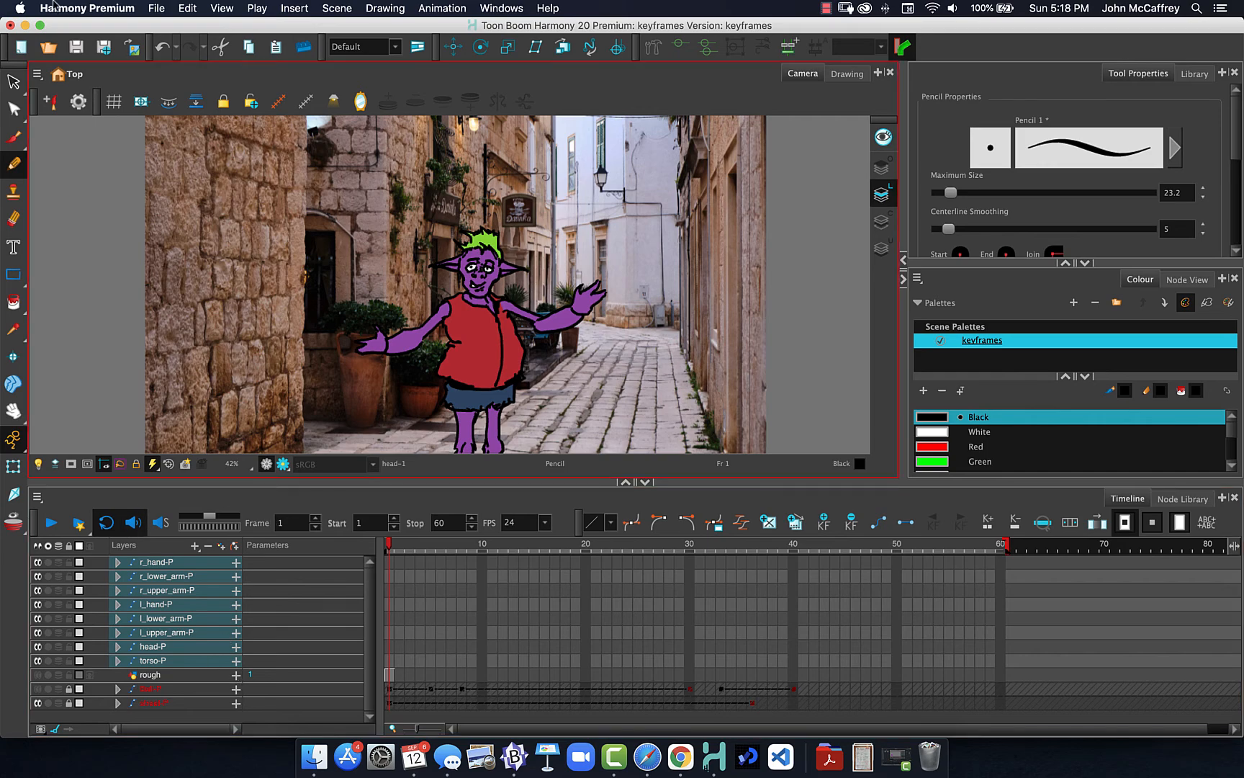
- Expand the Camera view to fill the workspace in full-screen mode and restore the normal layout
{"action": "left_click", "coordinate": [222, 8]}
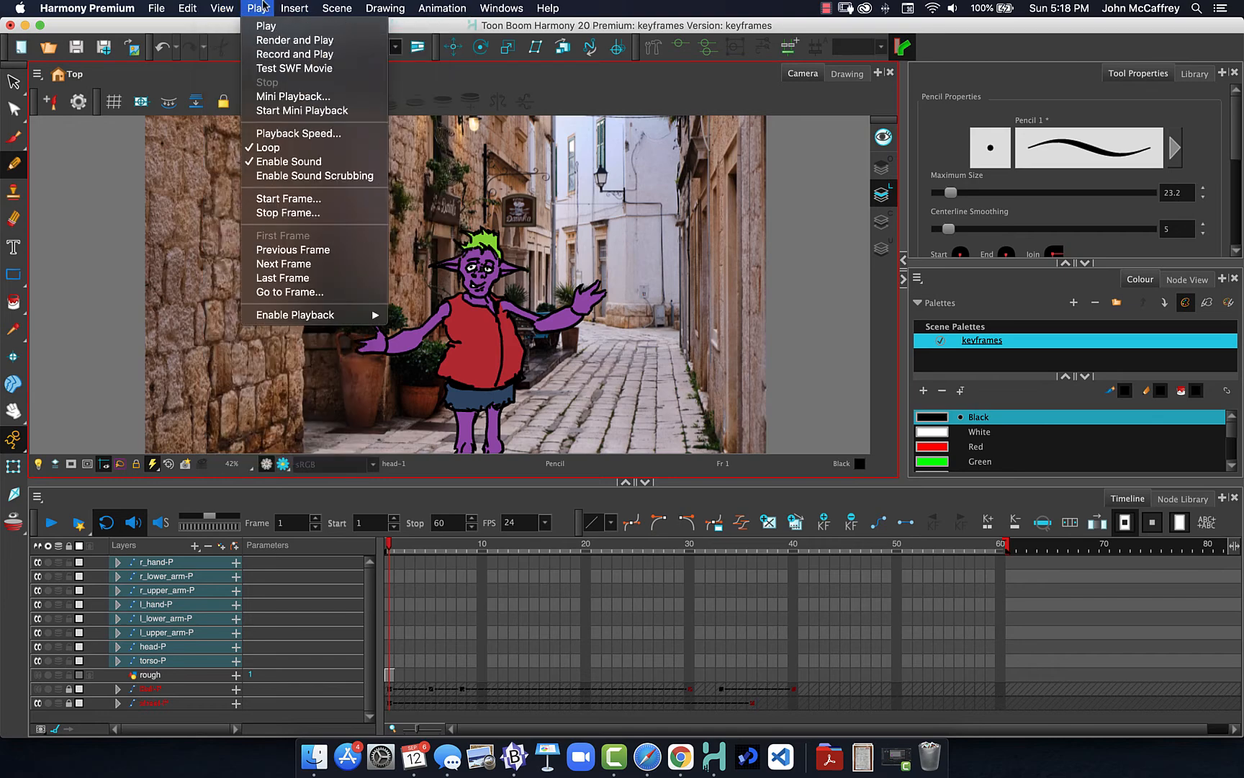
{"action": "left_click", "coordinate": [246, 7]}
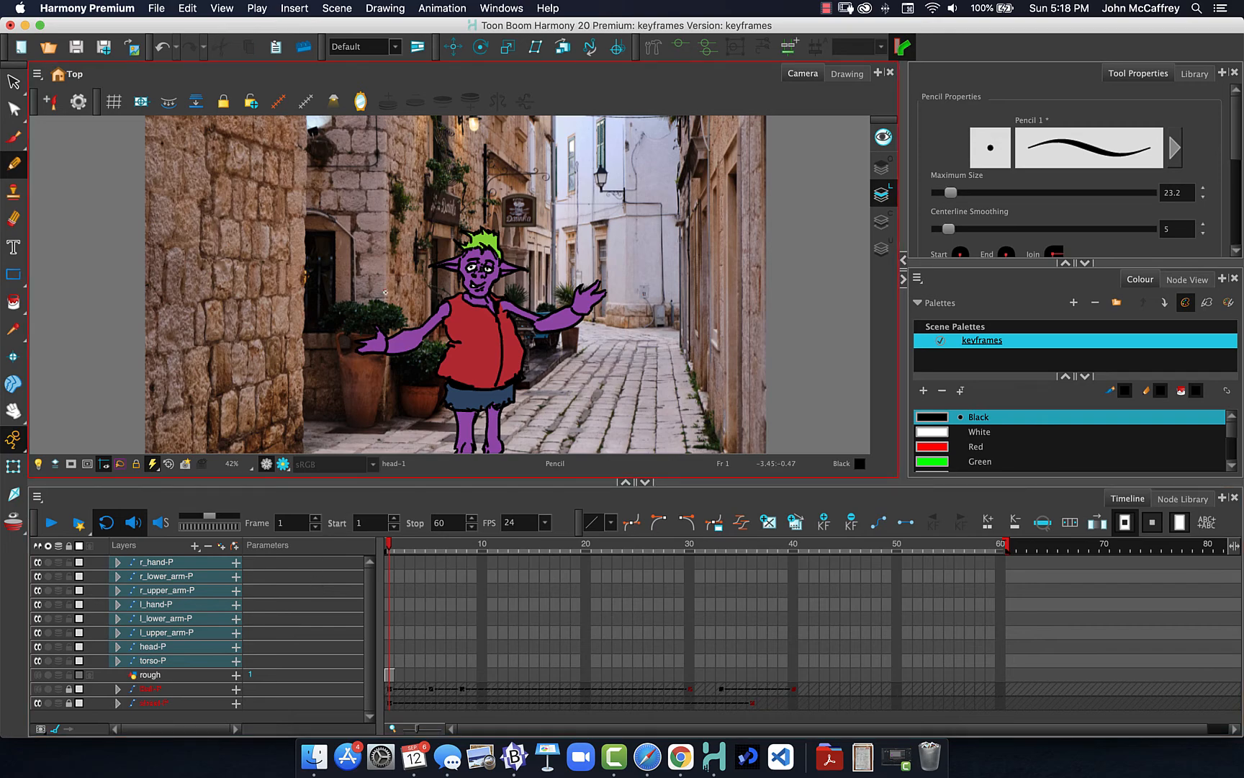
{"action": "key", "text": "super+f"}
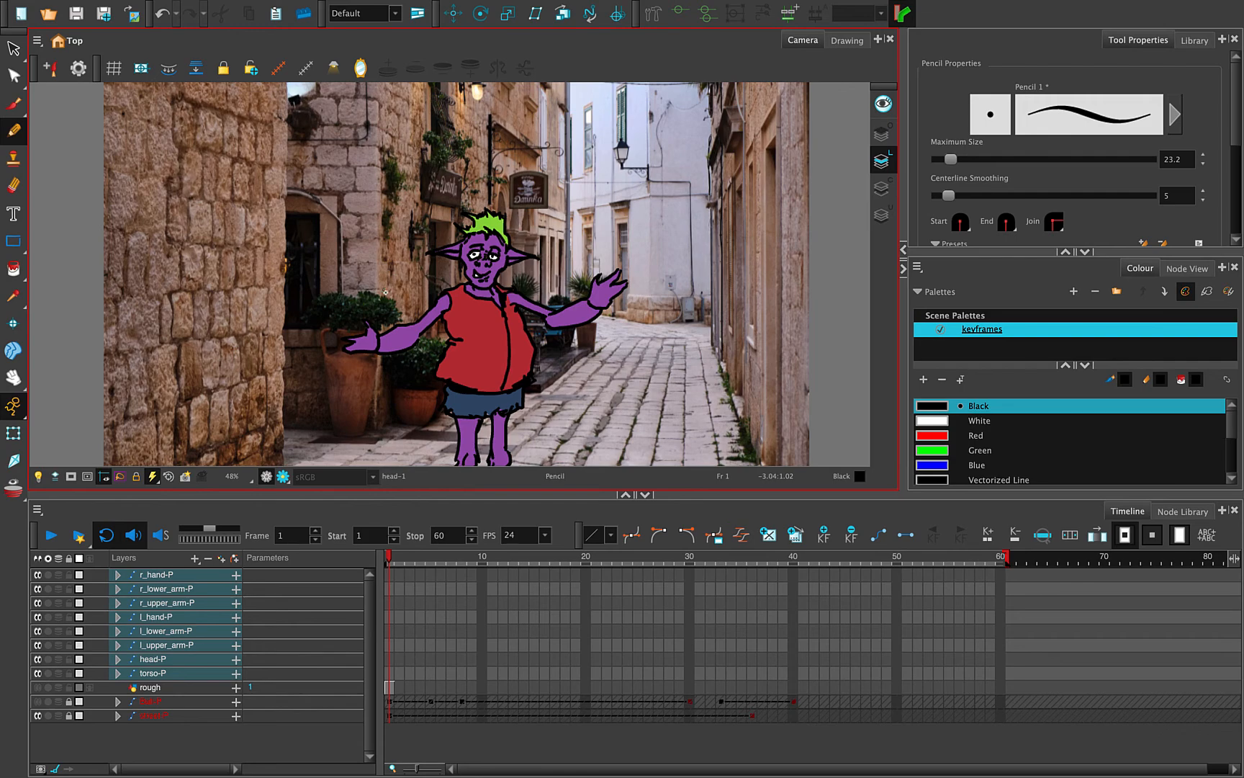
{"action": "key", "text": "grave"}
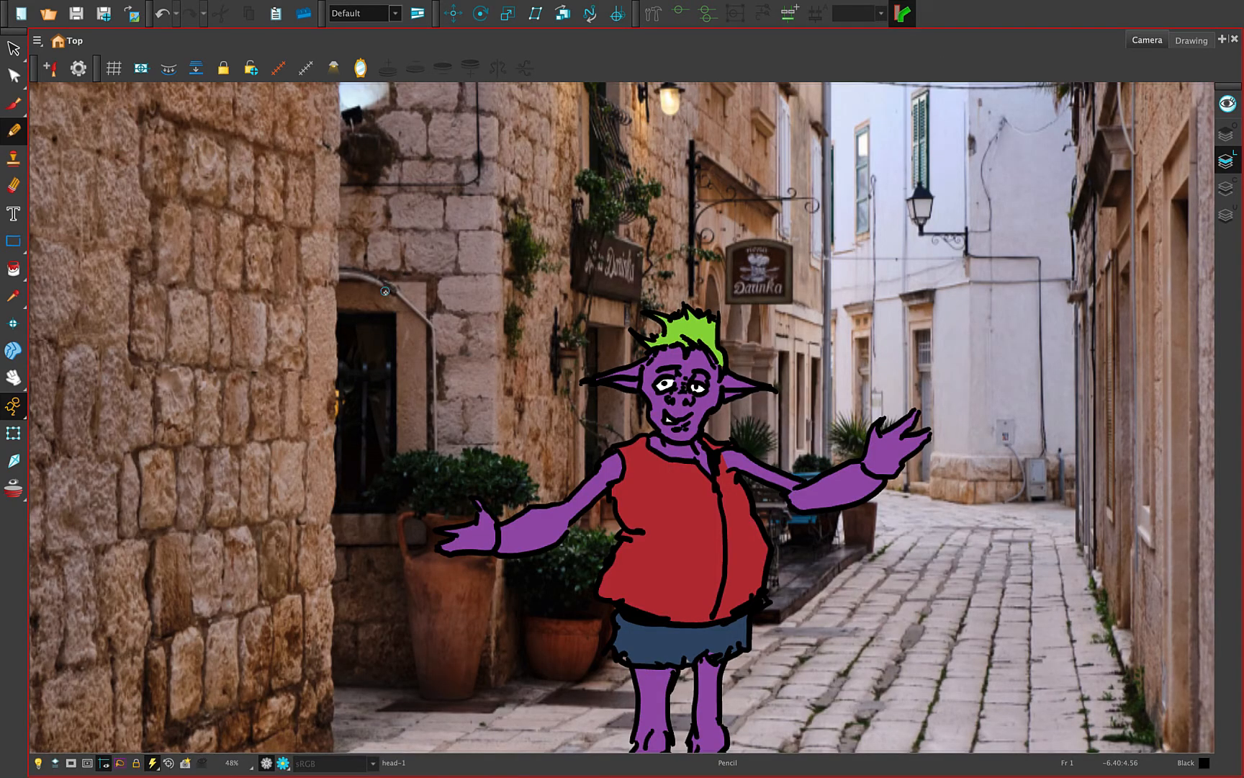
{"action": "key", "text": "super+f"}
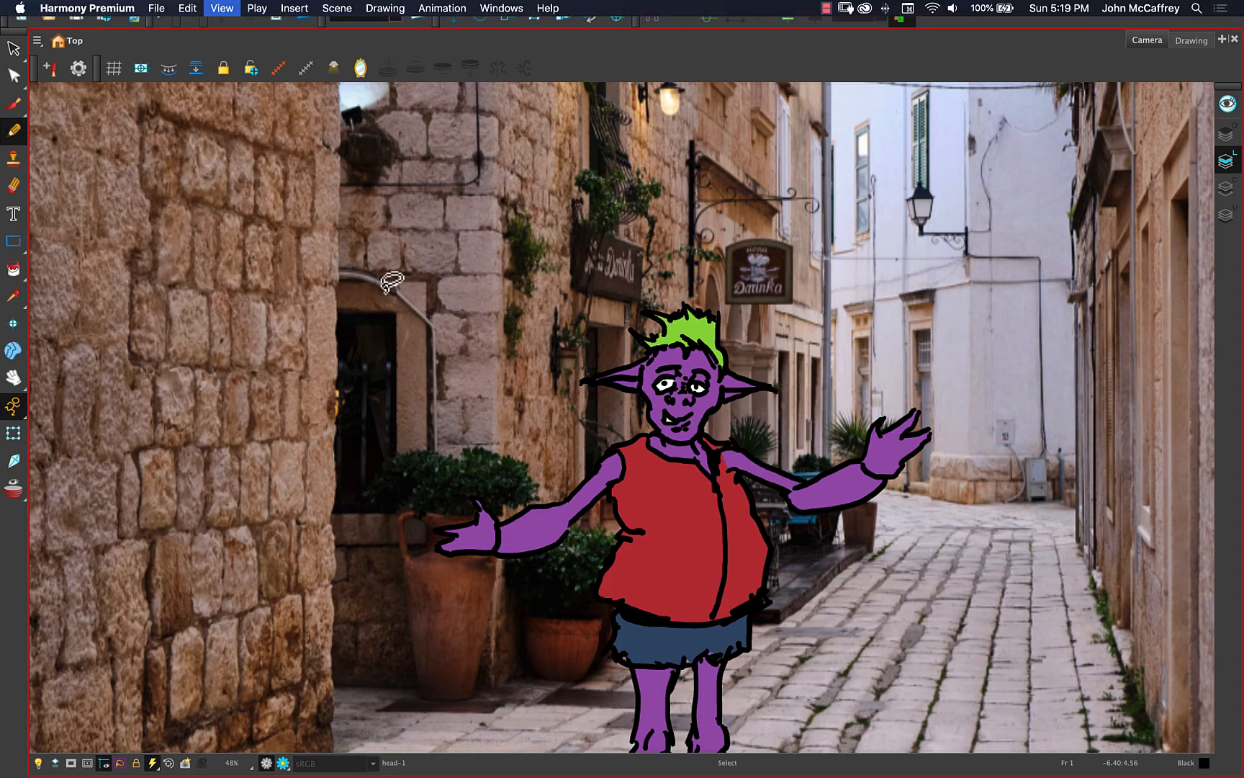
{"action": "key", "text": "grave"}
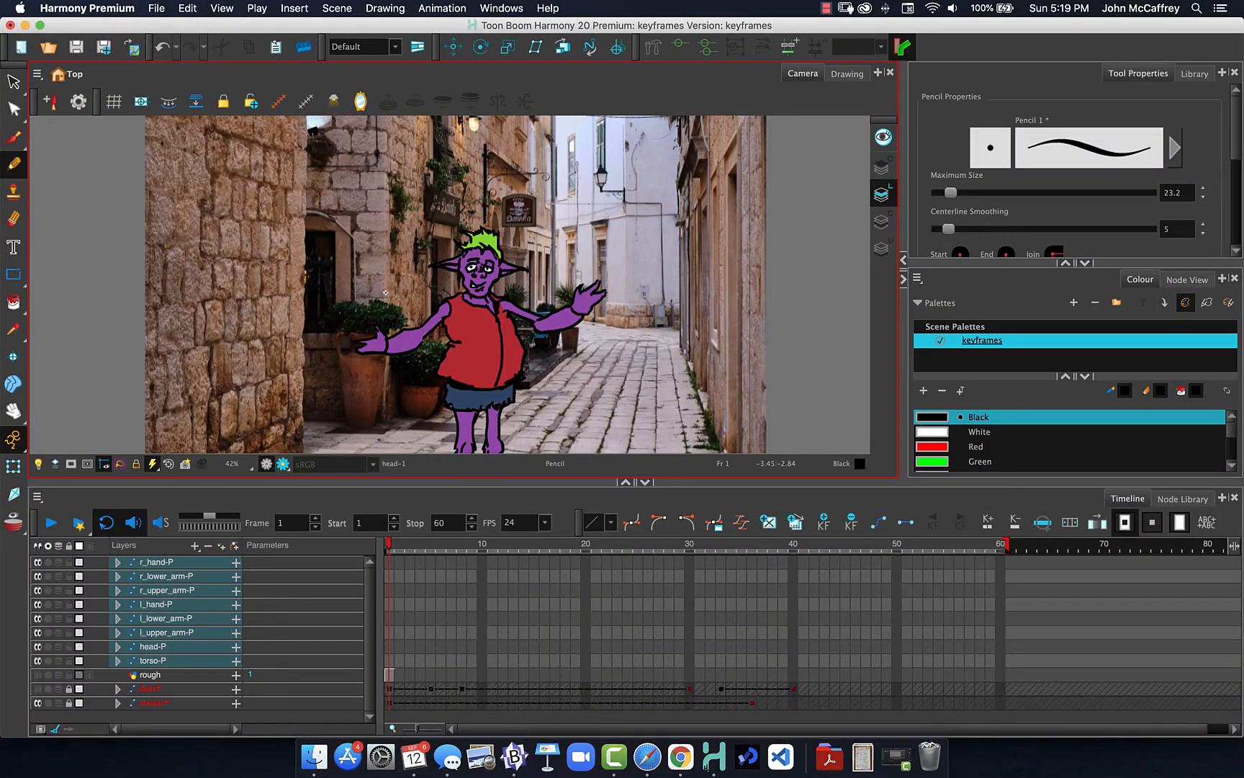
- Switch to full-screen mode with the timeline expanded to fill the workspace
{"action": "key", "text": "super+f"}
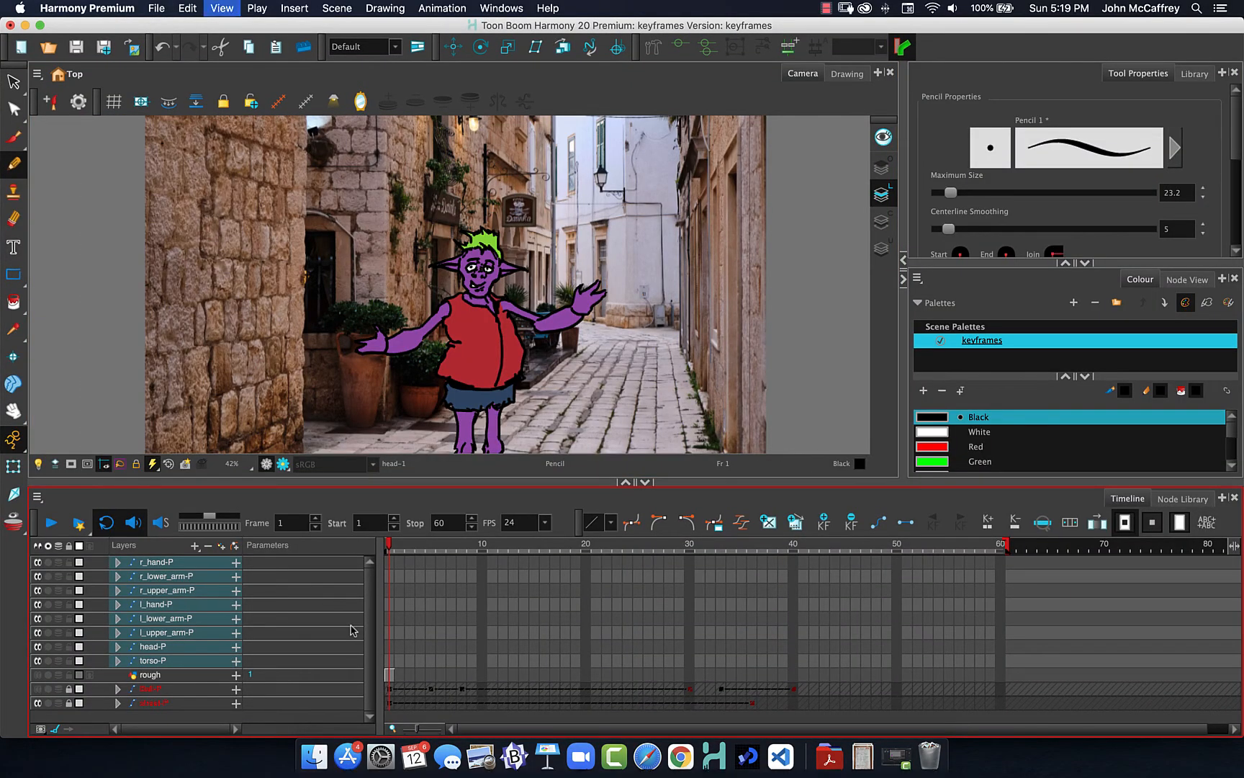
{"action": "key", "text": "grave"}
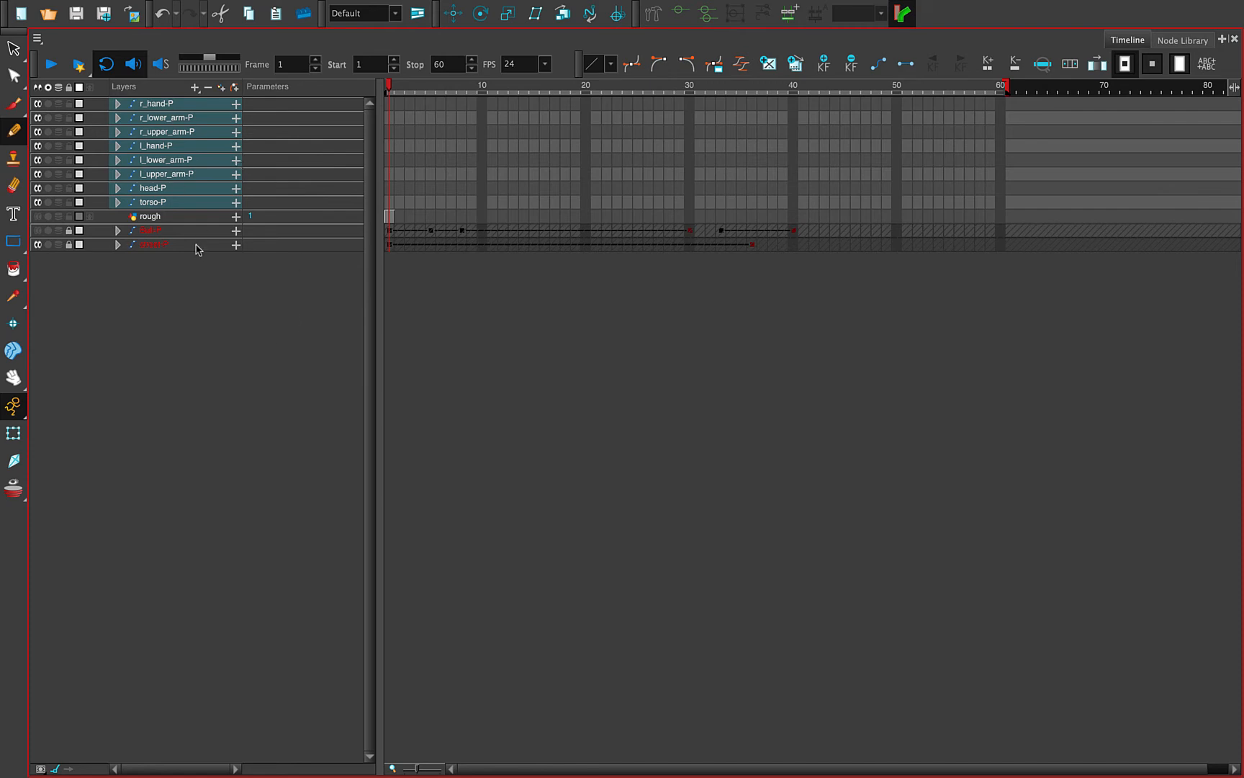
{"action": "left_click", "coordinate": [163, 266]}
{"action": "left_click", "coordinate": [153, 104]}
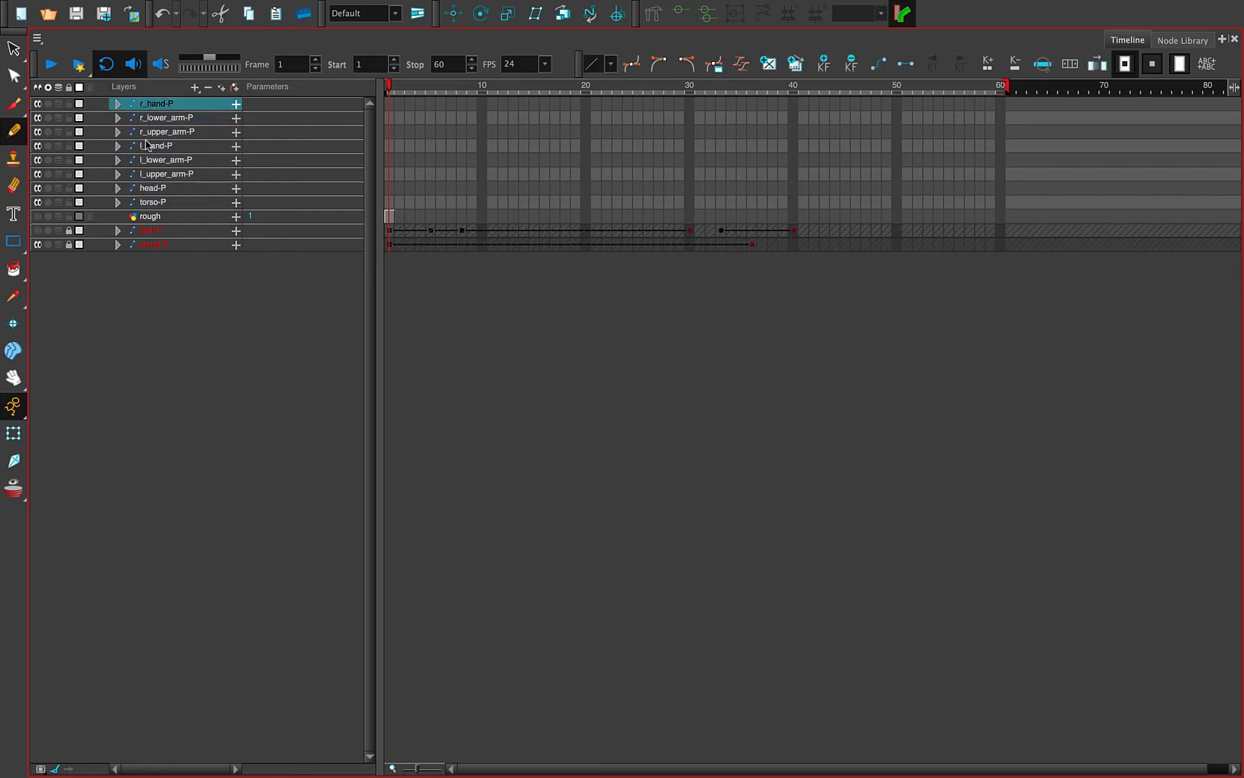
{"action": "left_click", "coordinate": [150, 277]}
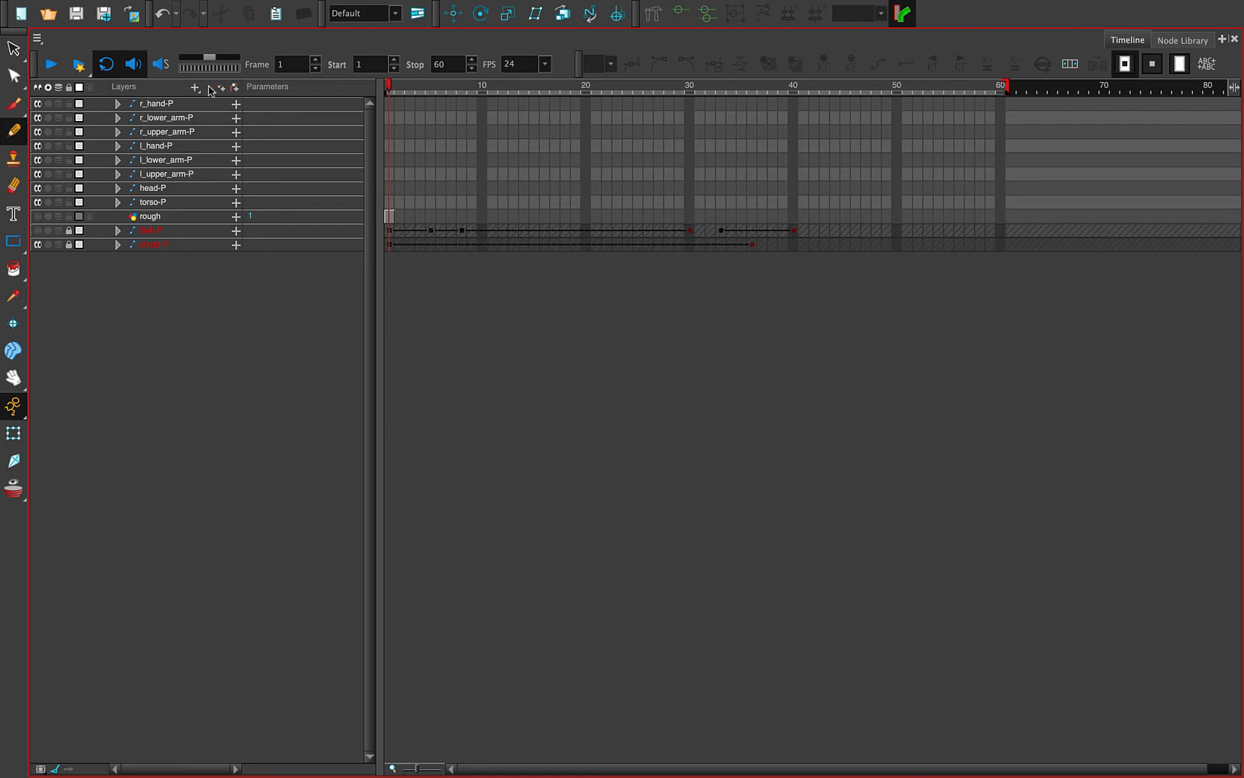
{"action": "left_click", "coordinate": [234, 88]}
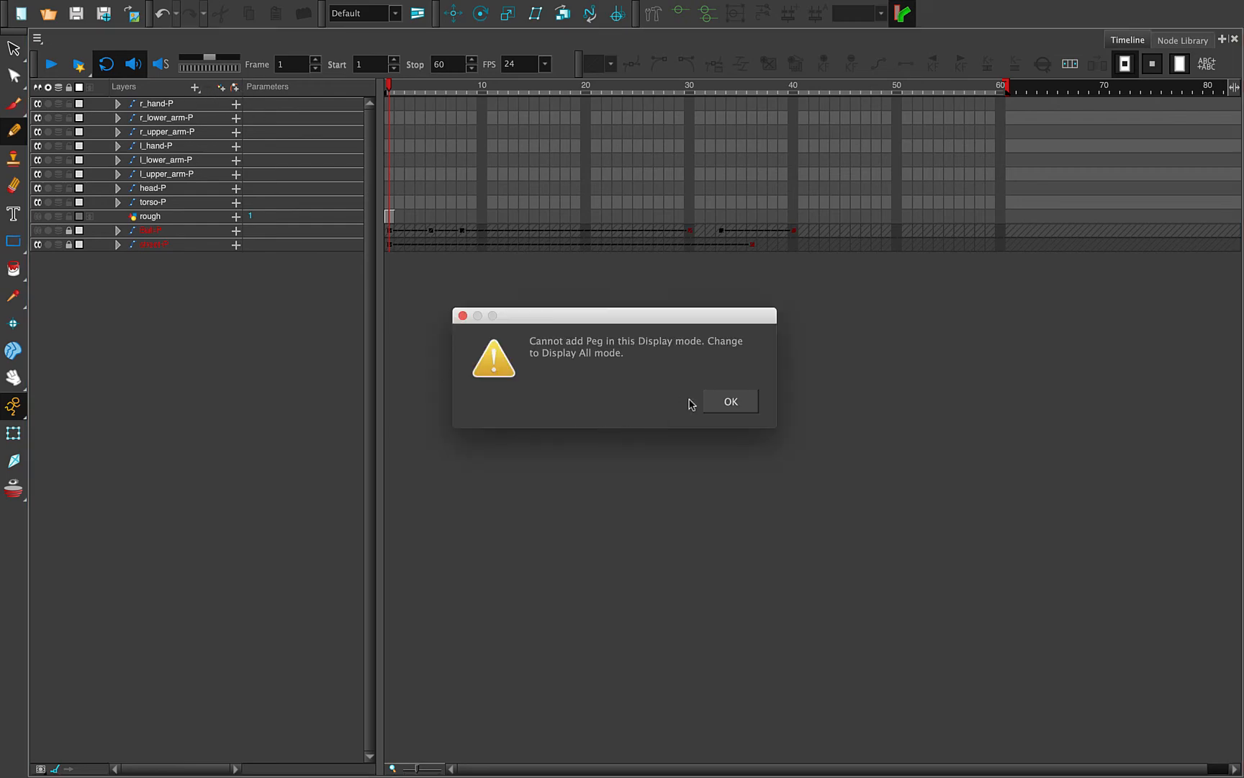
{"action": "left_click", "coordinate": [719, 400]}
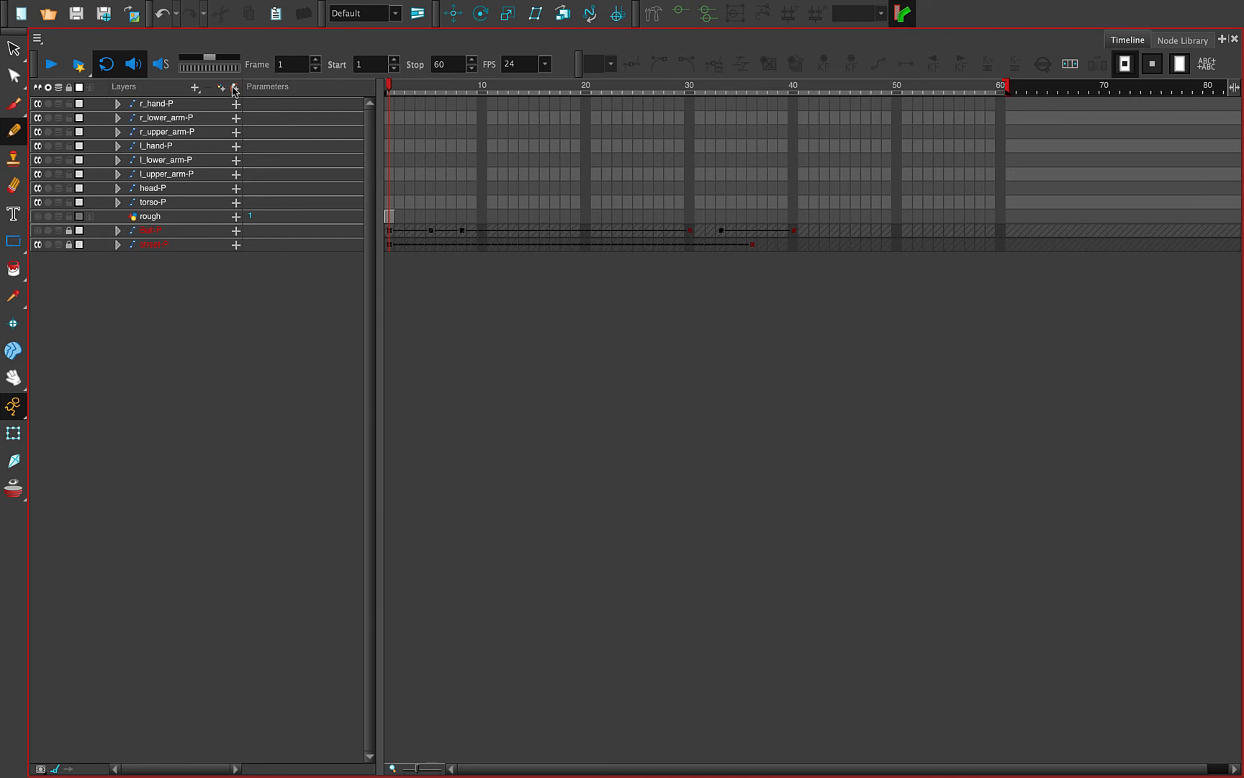
- Add a parent peg above r_hand-P and rename it master-P
{"action": "left_click", "coordinate": [166, 108]}
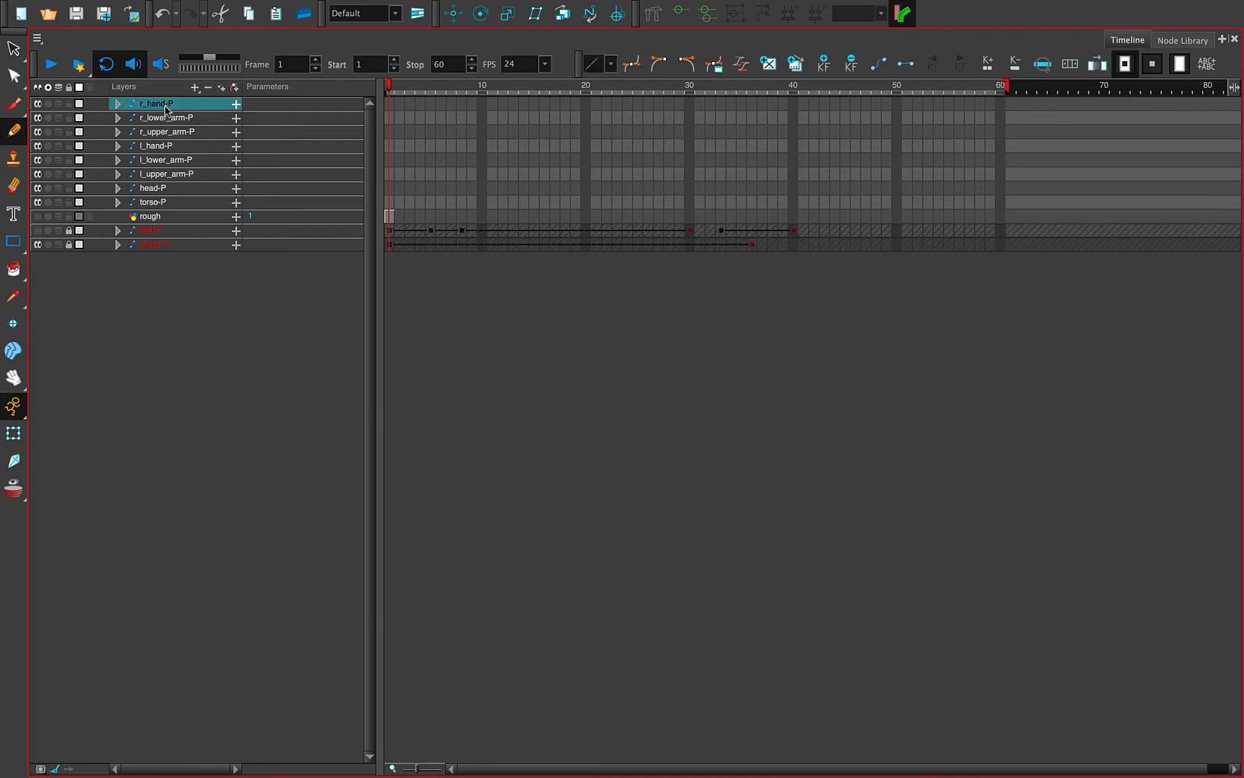
{"action": "left_click", "coordinate": [234, 87]}
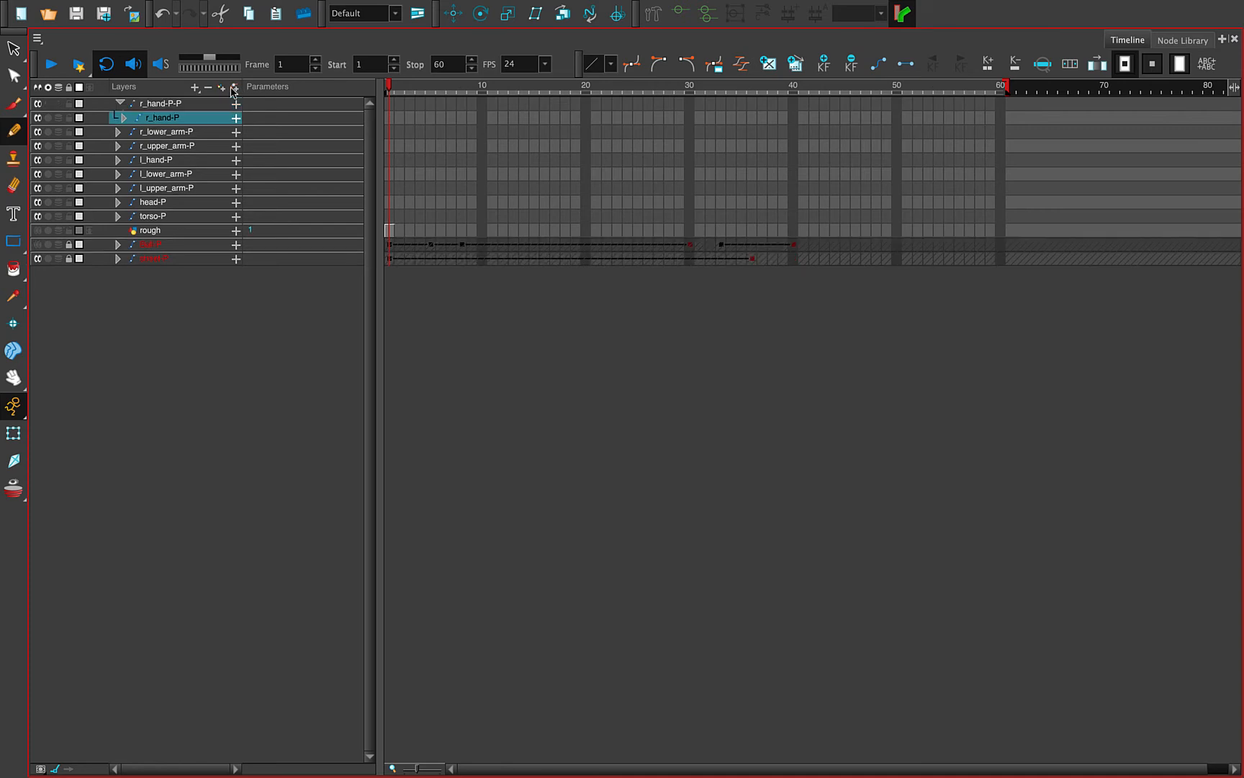
{"action": "left_click", "coordinate": [161, 106]}
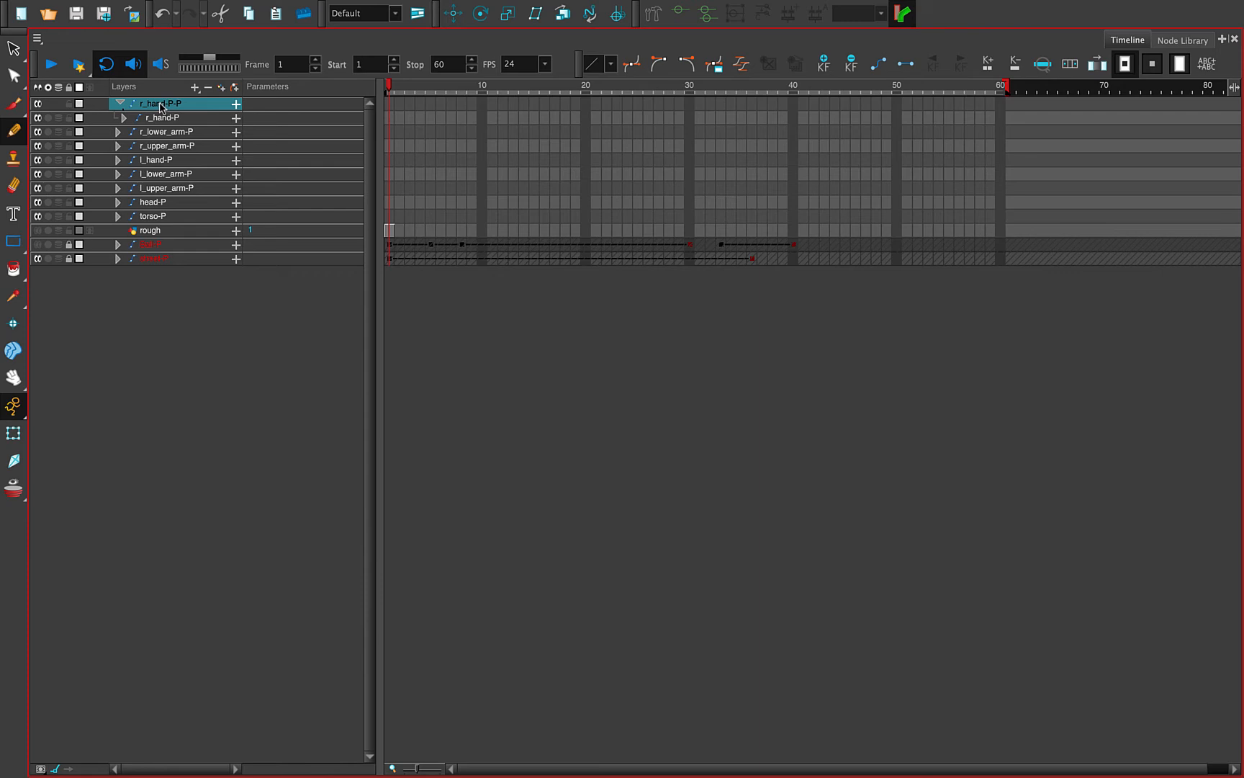
{"action": "double_click", "coordinate": [159, 105]}
{"action": "type", "text": "master"}
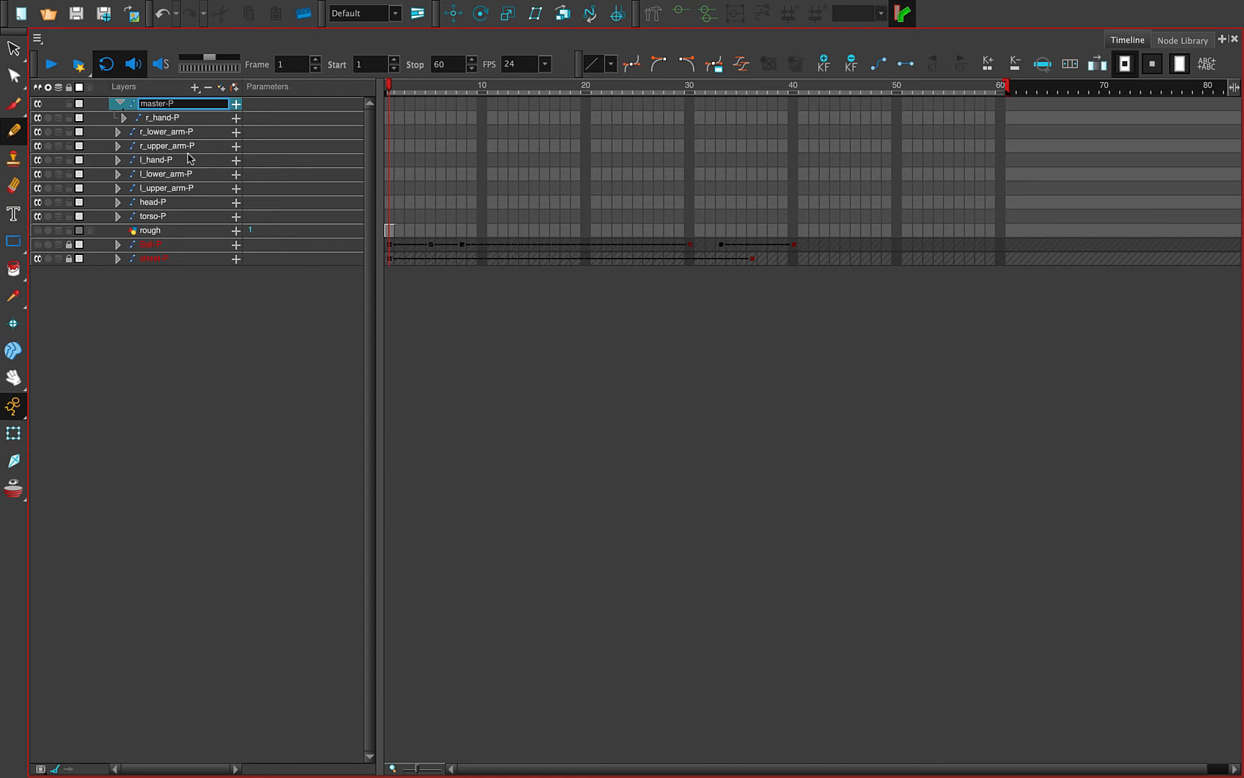
{"action": "key", "text": "Return"}
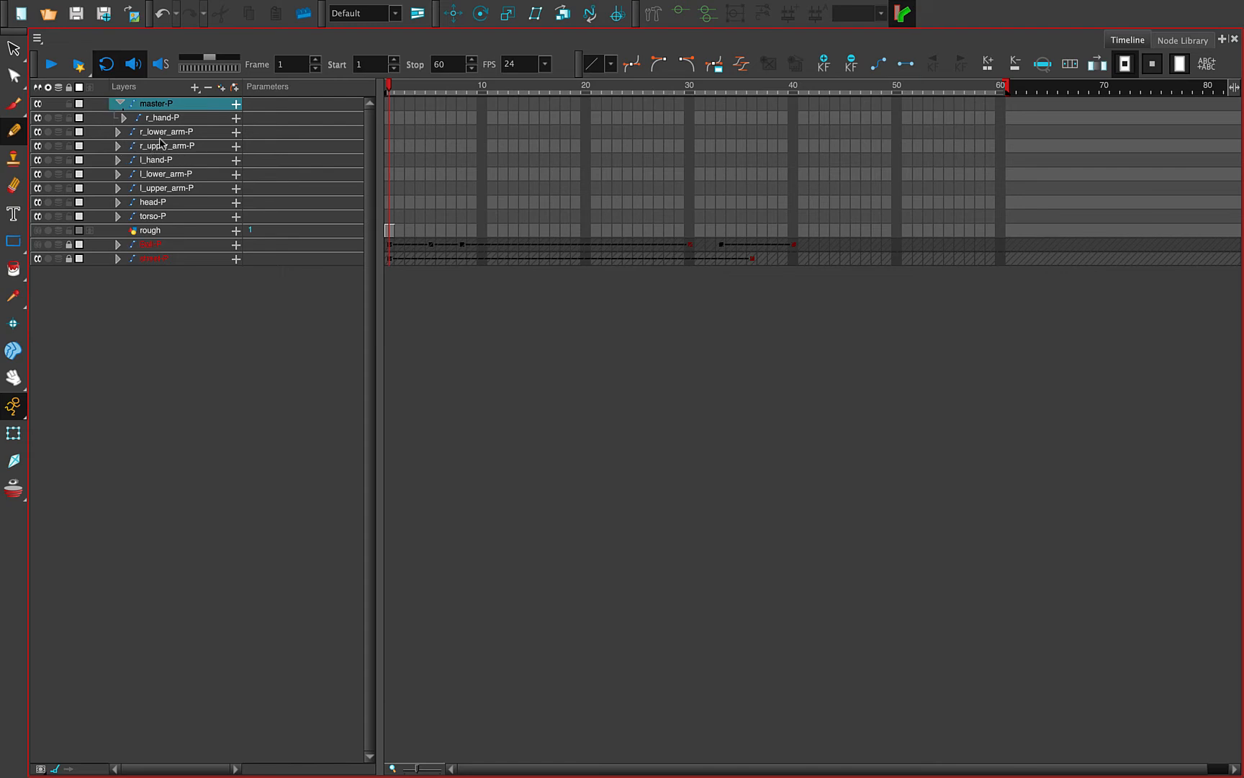
- Parent the pegs from r_lower_arm-P through torso-P to the master-P peg
{"action": "left_click", "coordinate": [162, 137]}
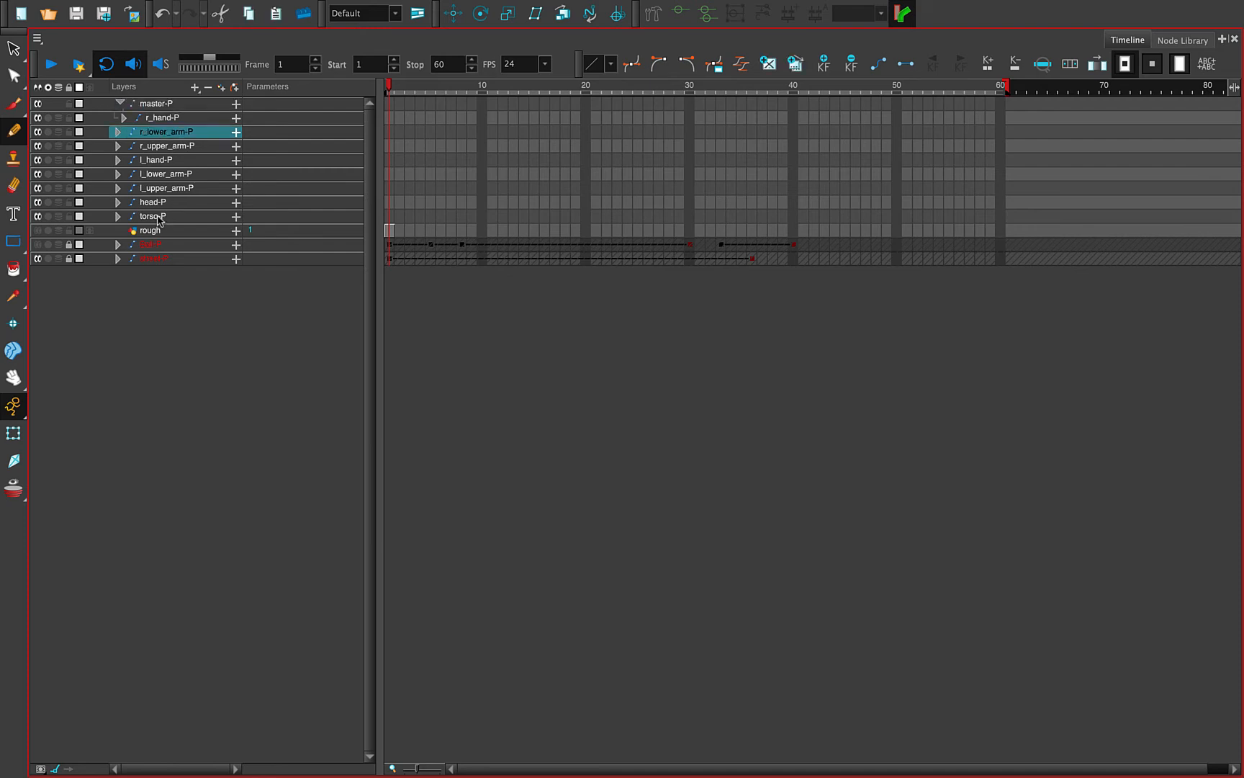
{"action": "left_click", "coordinate": [158, 220], "text": "shift"}
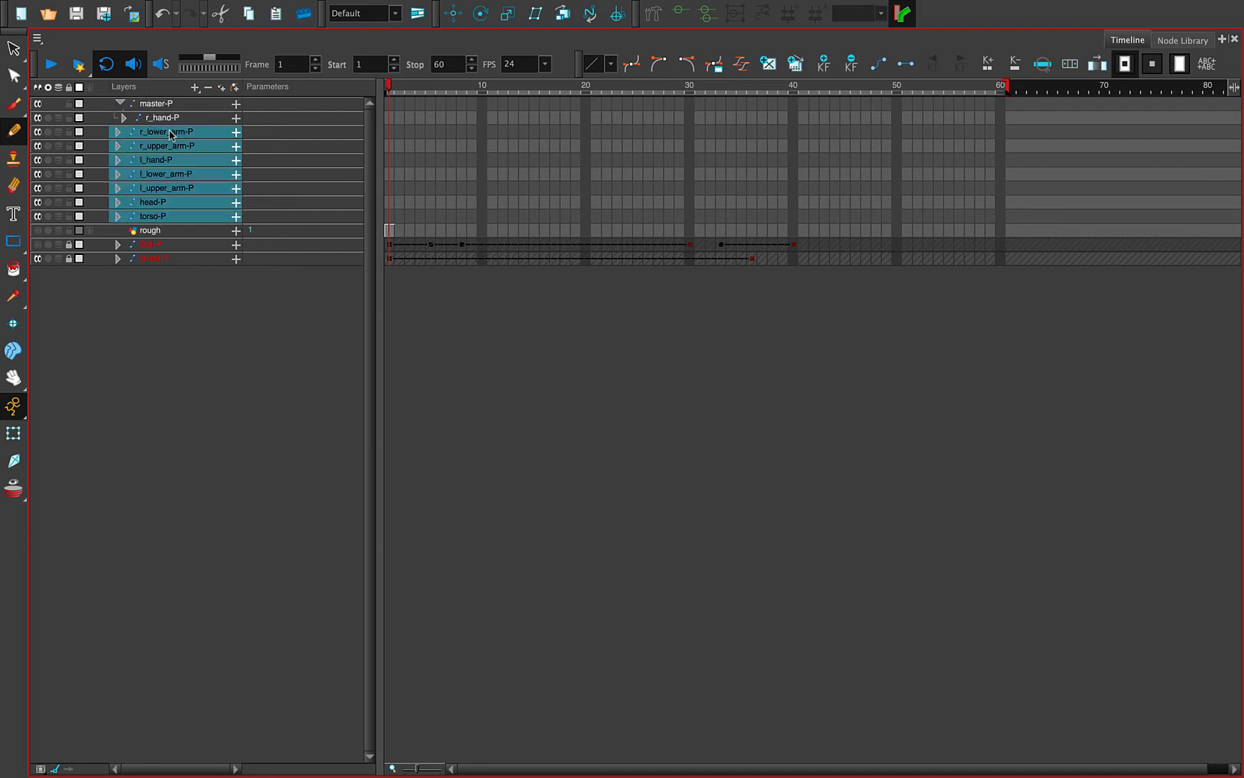
{"action": "left_click", "coordinate": [172, 135]}
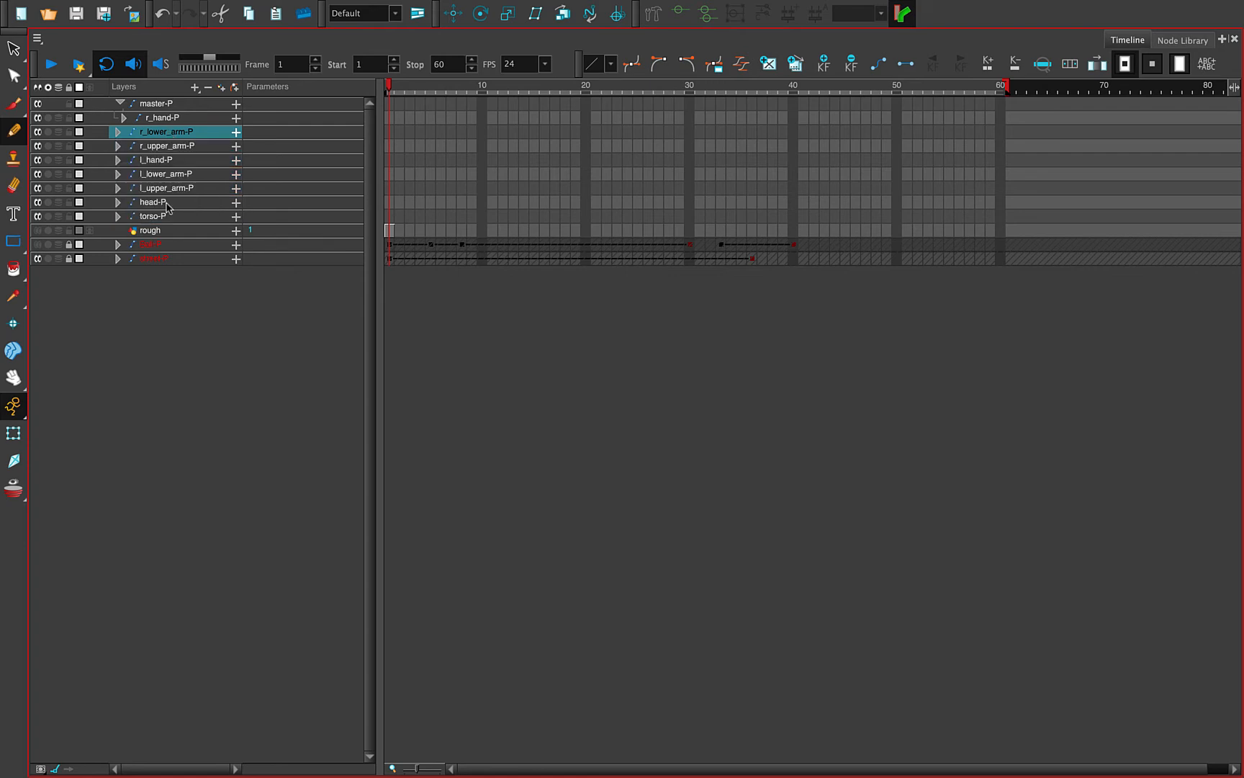
{"action": "left_click", "coordinate": [163, 218], "text": "shift"}
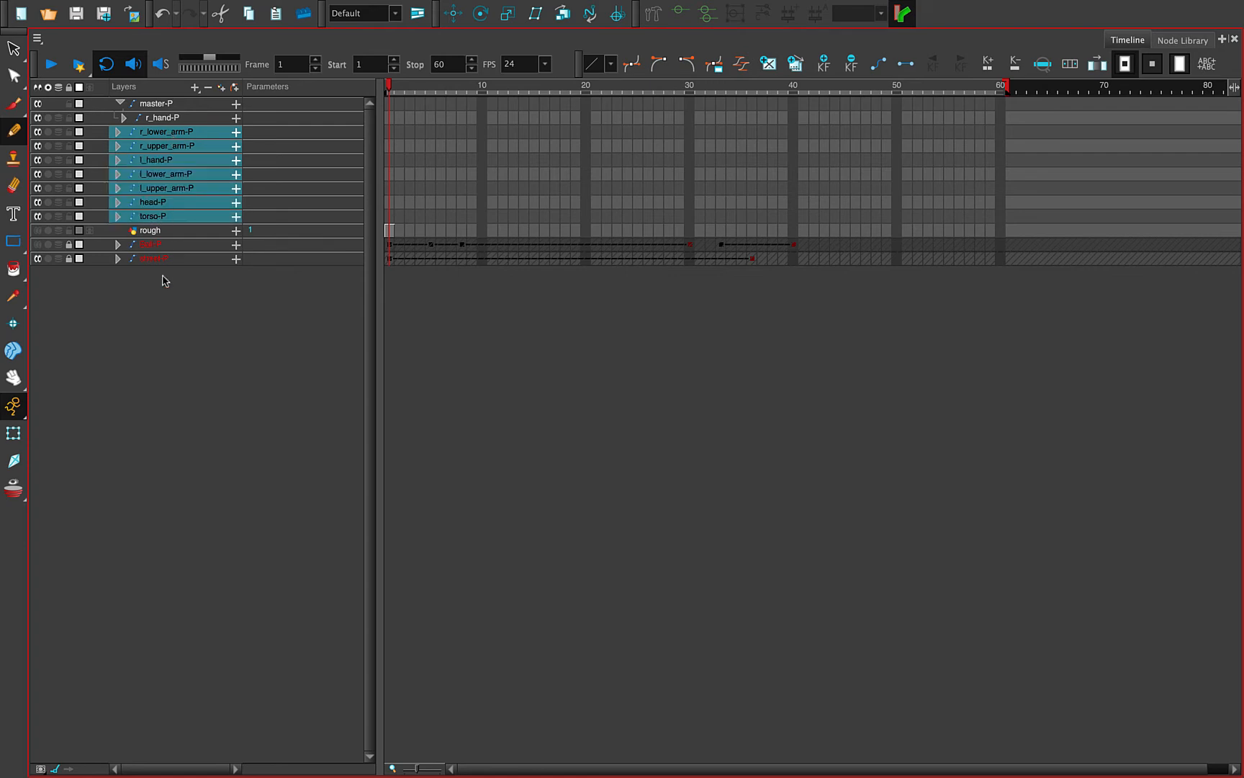
{"action": "left_click", "coordinate": [142, 337]}
{"action": "left_click", "coordinate": [166, 215]}
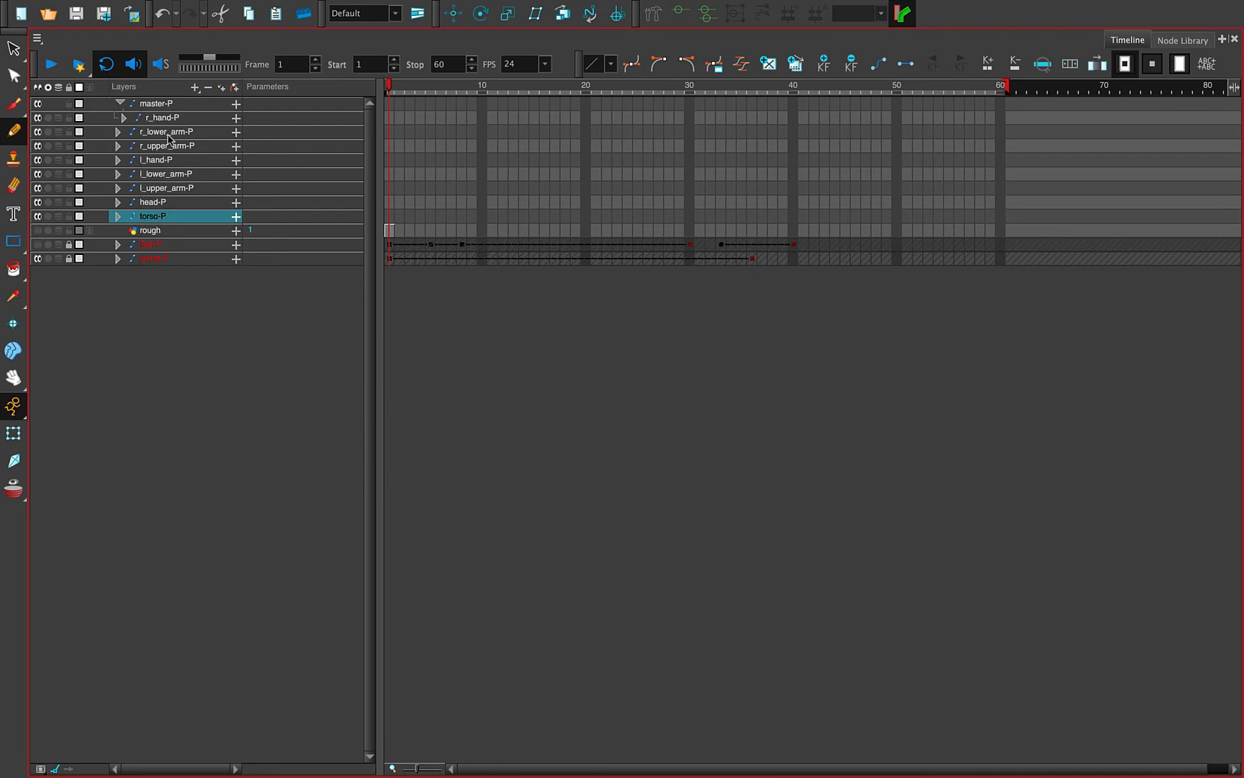
{"action": "left_click", "coordinate": [168, 133], "text": "shift"}
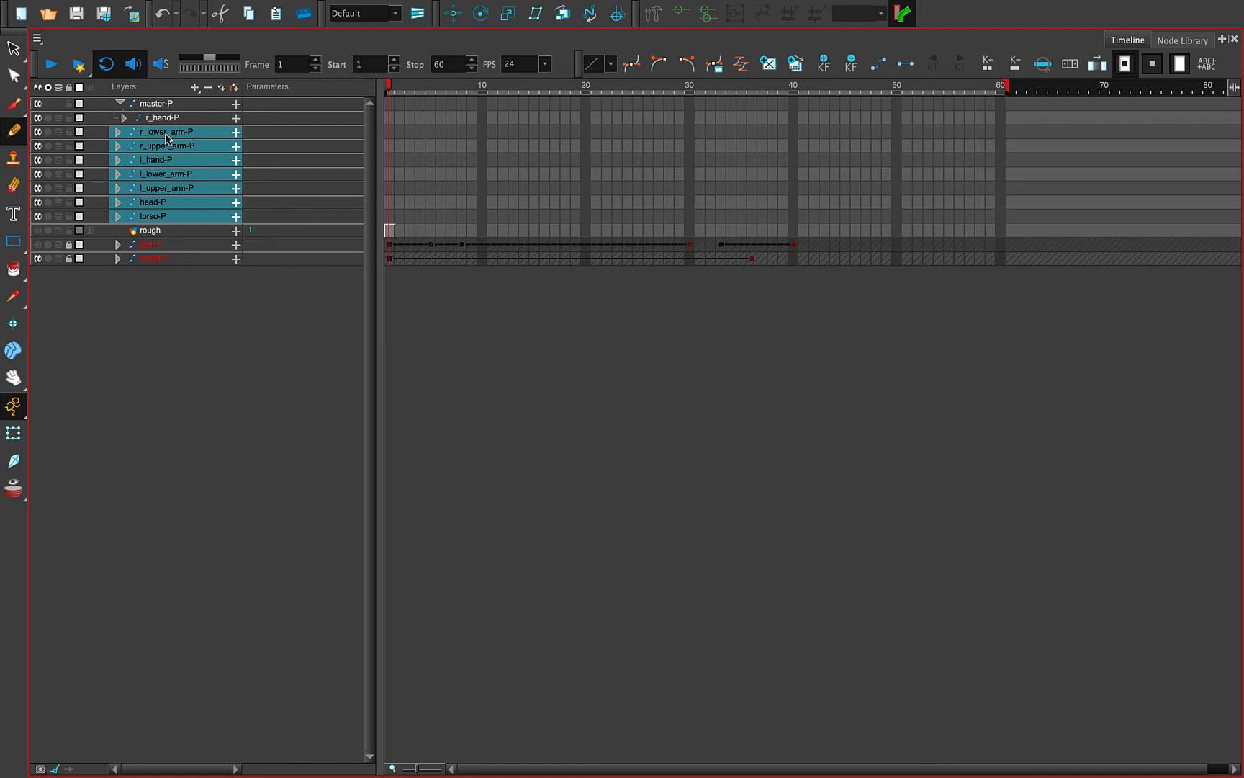
{"action": "left_click_drag", "start_coordinate": [170, 128], "coordinate": [159, 117]}
{"action": "left_click_drag", "start_coordinate": [158, 118], "coordinate": [192, 108]}
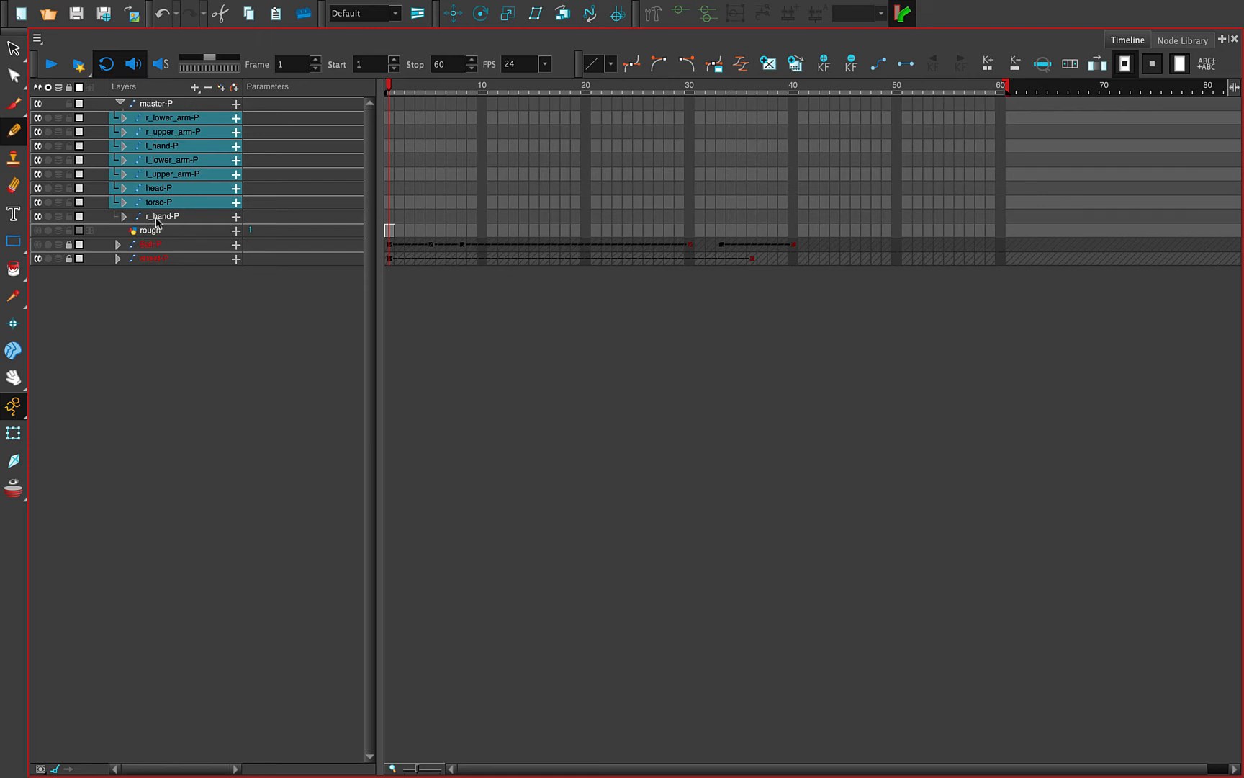
- Move r_hand-P back to the first place under master-P and collapse the master-P hierarchy
{"action": "left_click", "coordinate": [157, 218]}
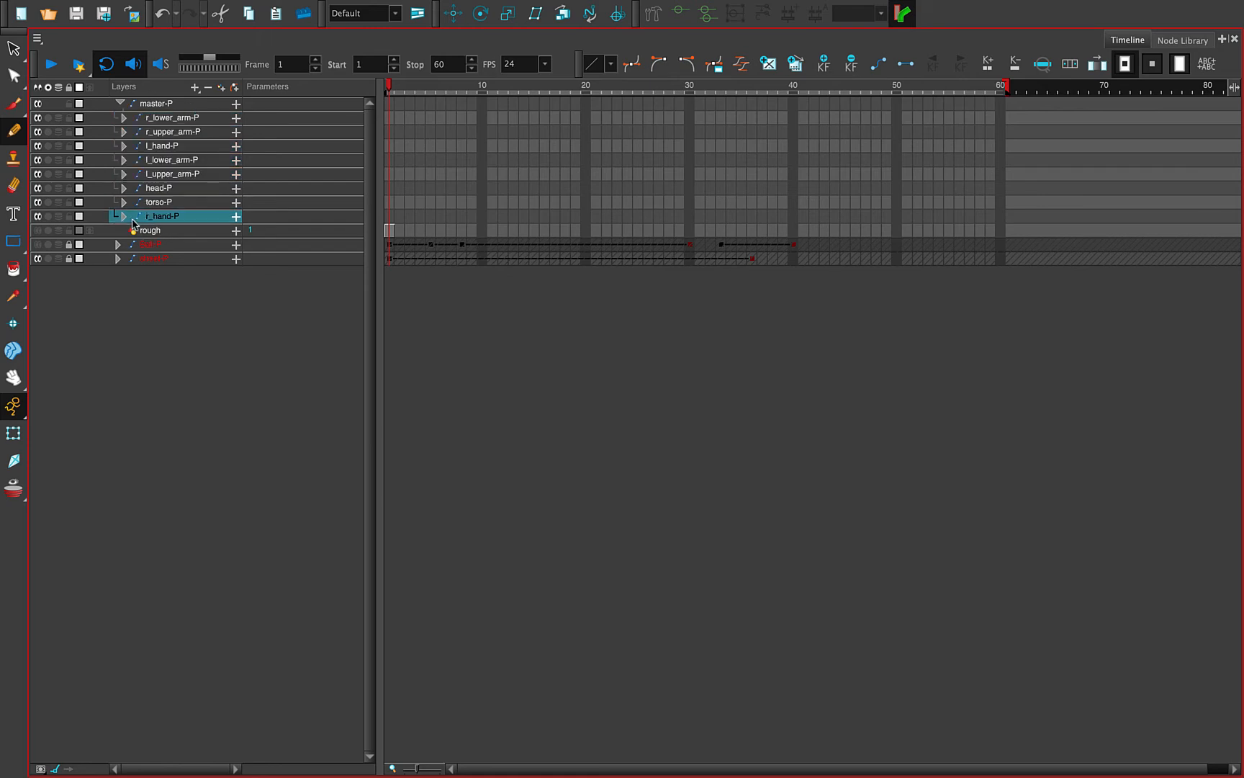
{"action": "left_click_drag", "start_coordinate": [153, 223], "coordinate": [151, 119]}
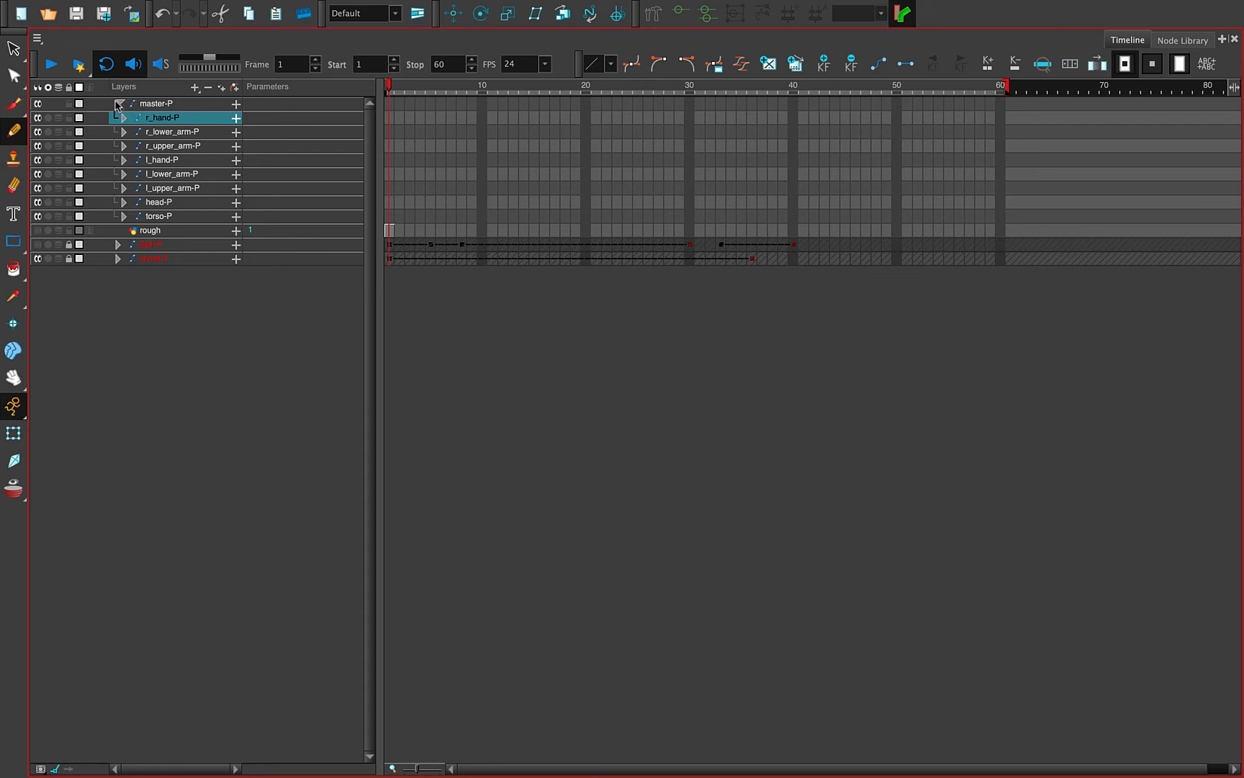
{"action": "left_click", "coordinate": [118, 104]}
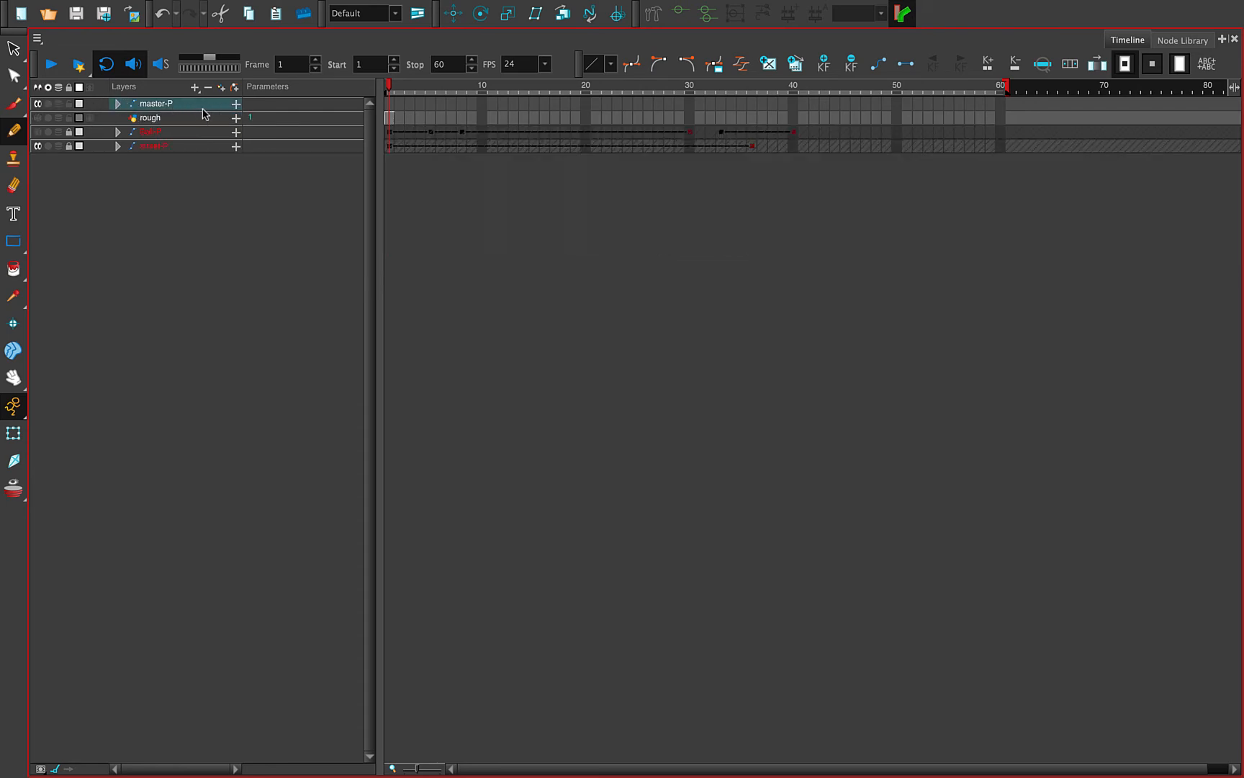
- Leave full-screen mode and, on frame 1 of master-P, use the Rotate tool to move the pivot down between the troll's feet
{"action": "left_click", "coordinate": [390, 105]}
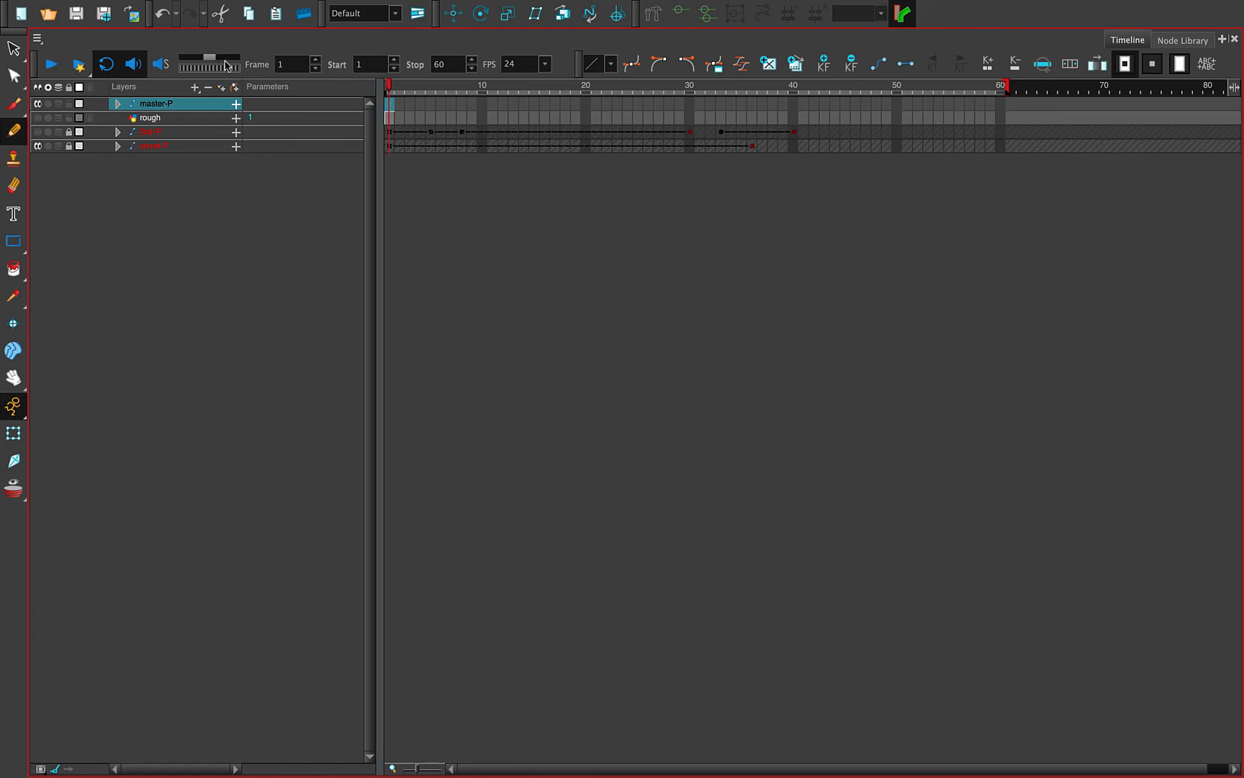
{"action": "key", "text": "super+f"}
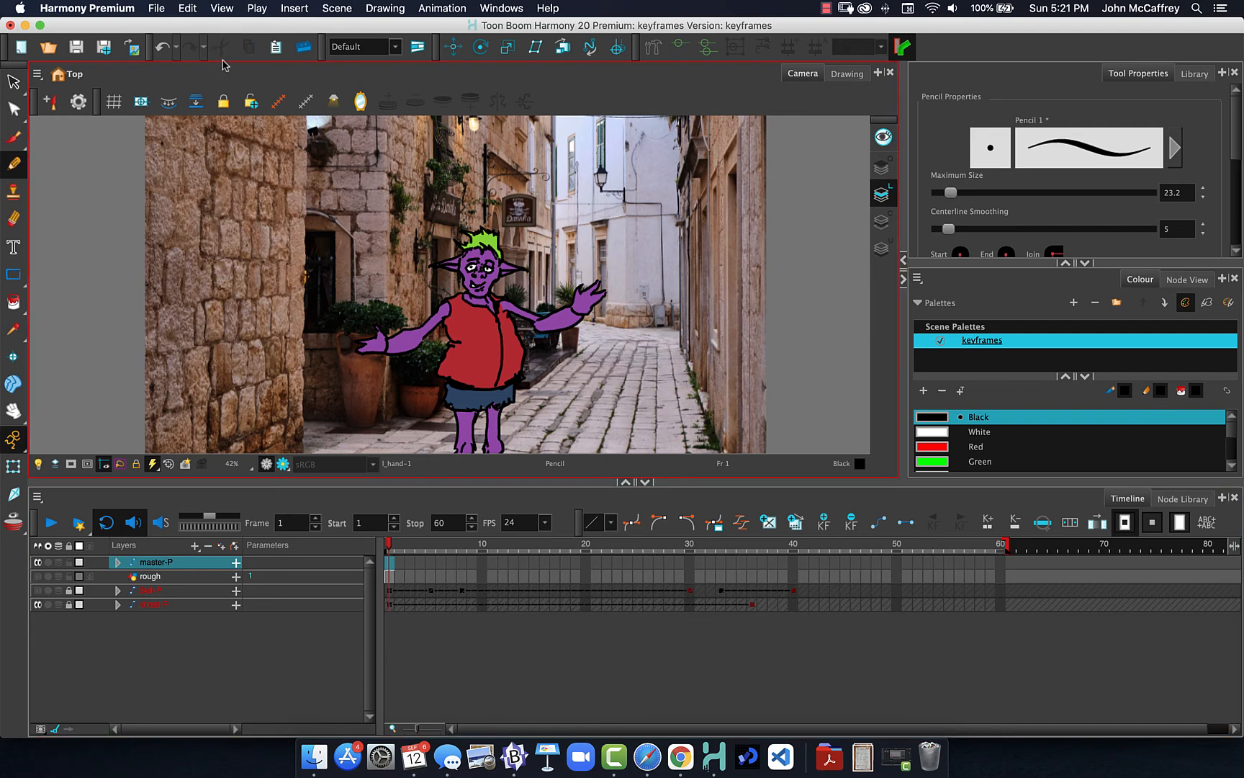
{"action": "left_click", "coordinate": [400, 572]}
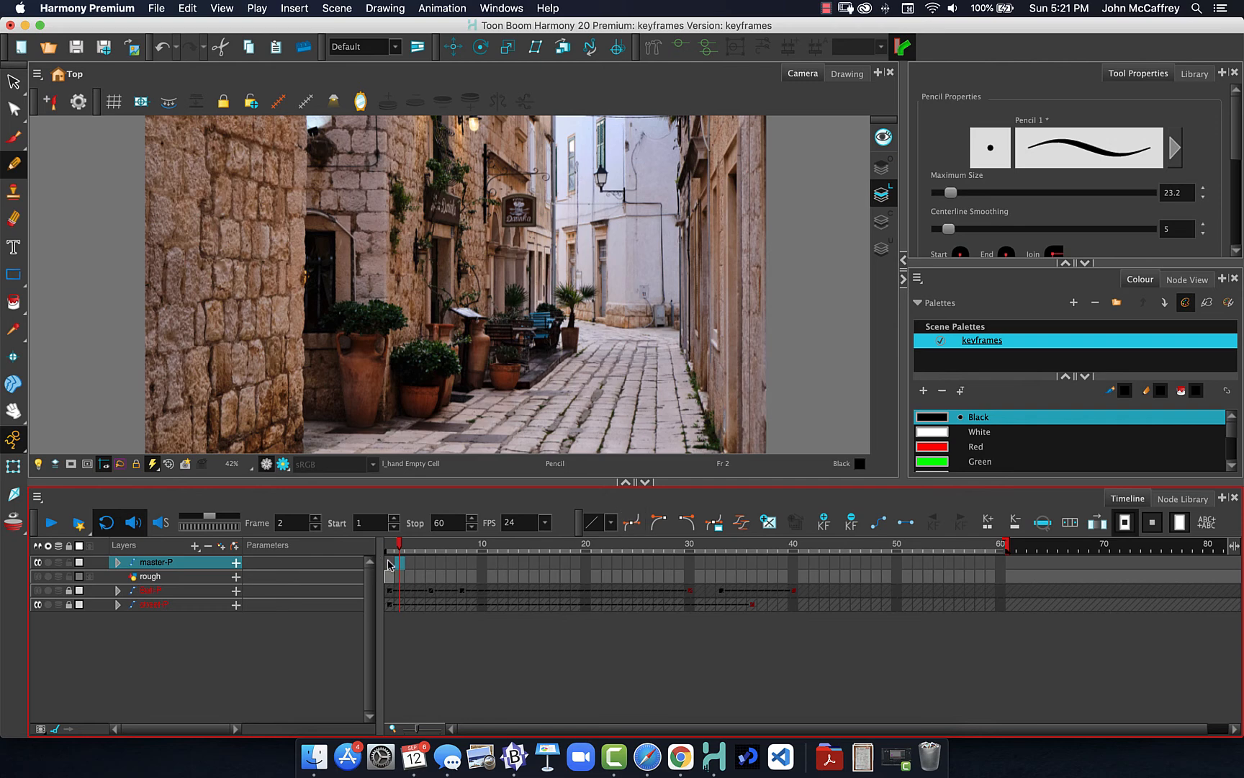
{"action": "left_click", "coordinate": [389, 564]}
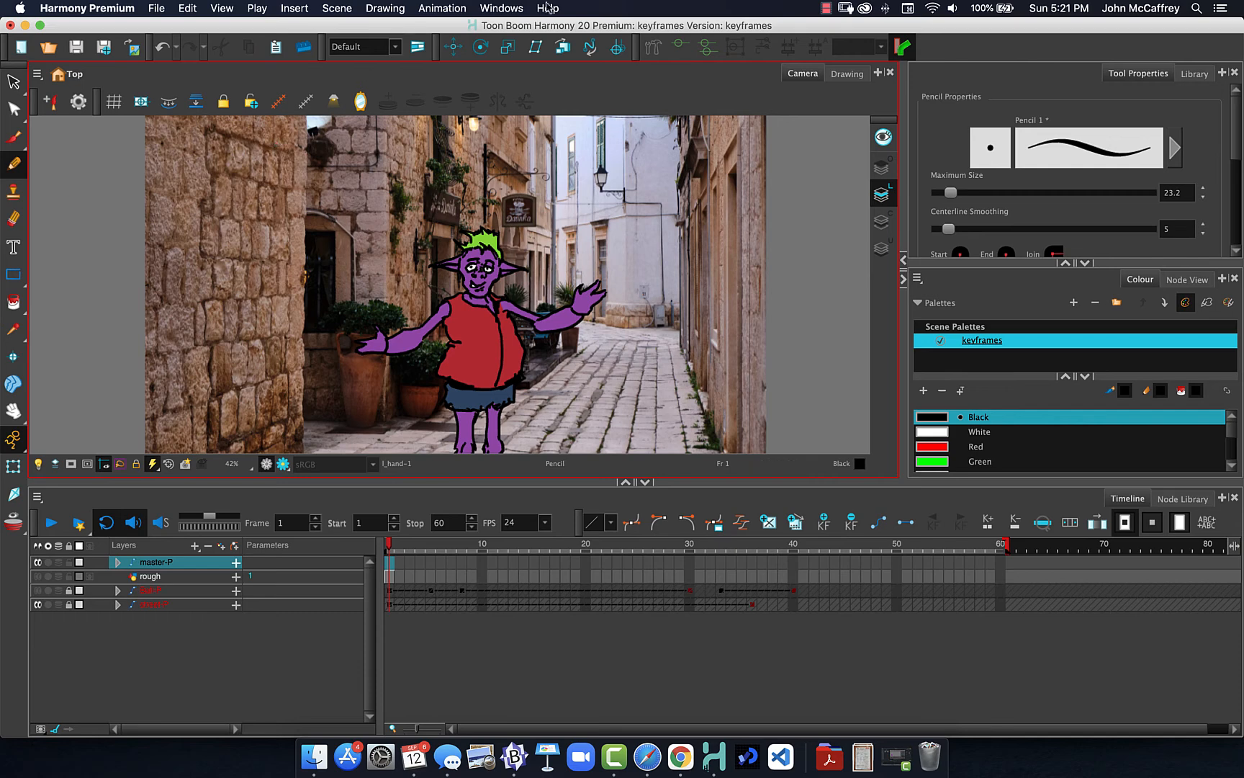
{"action": "left_click", "coordinate": [479, 48]}
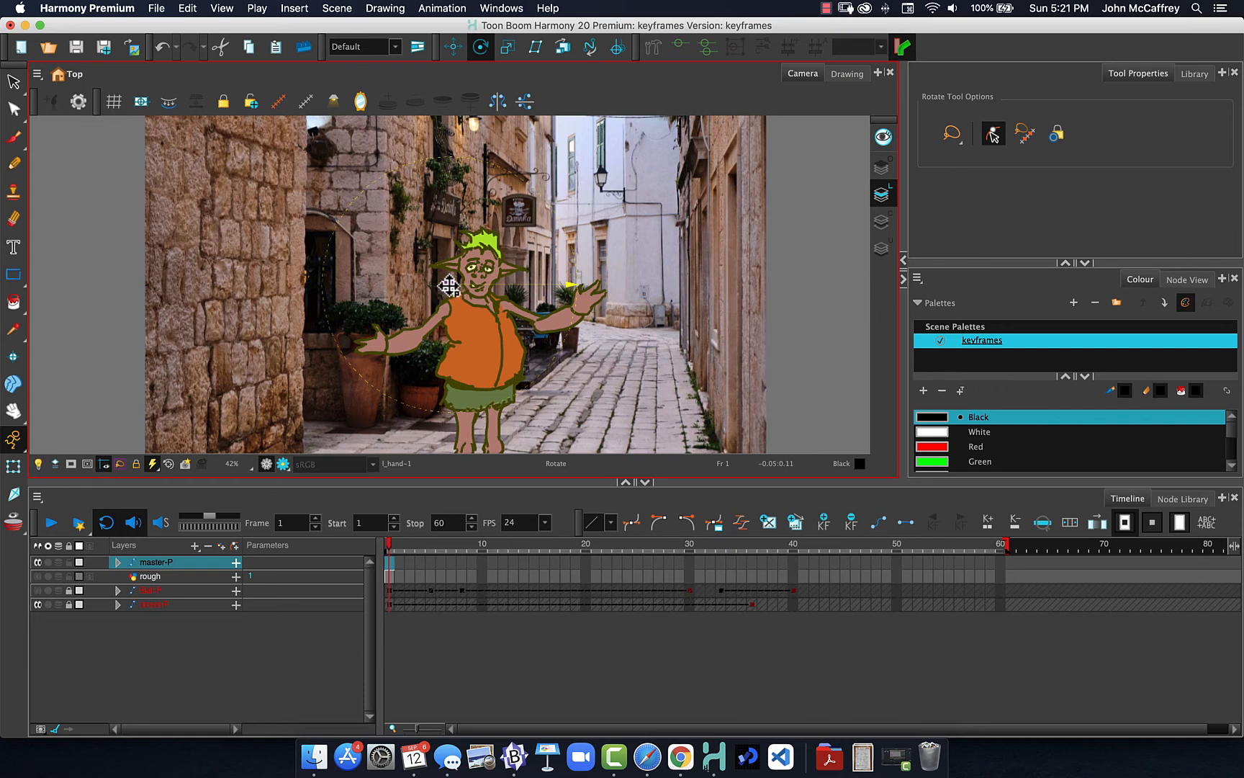
{"action": "left_click_drag", "start_coordinate": [449, 286], "coordinate": [459, 332]}
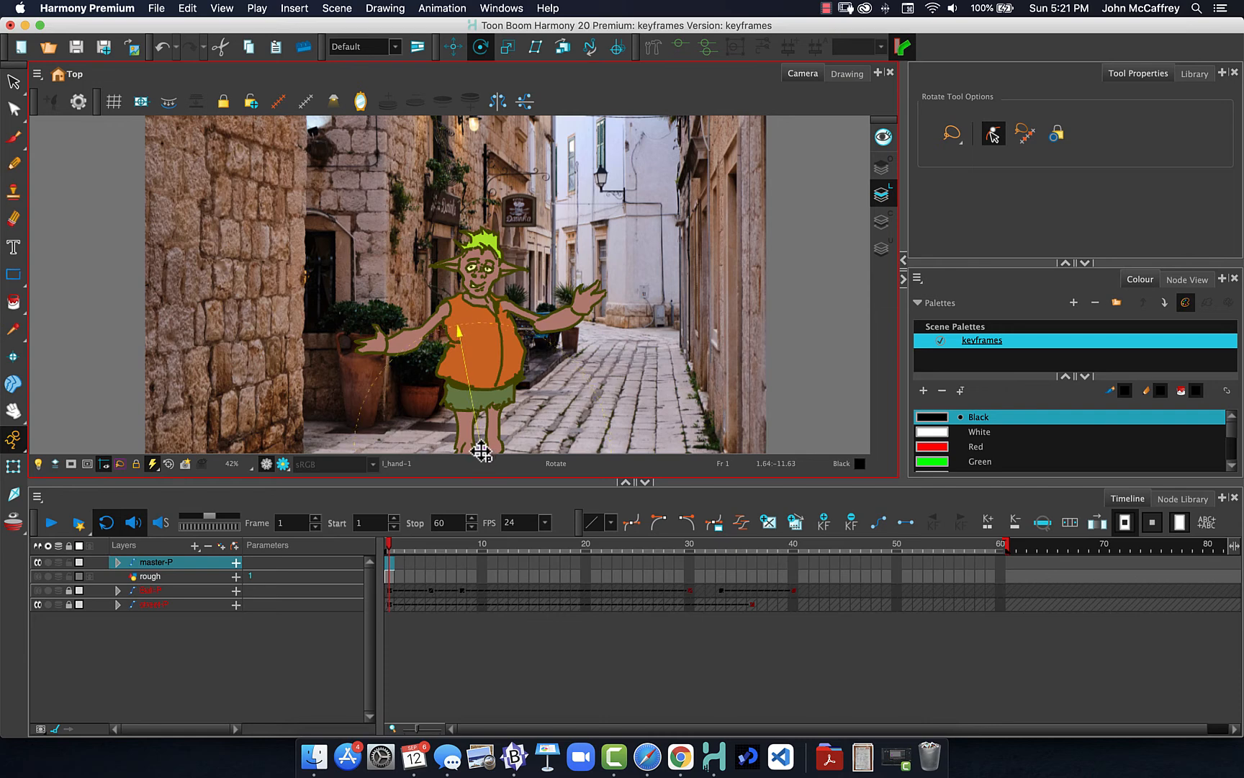
- Fine-tune the position of master-P's pivot between the troll's feet
{"action": "mouse_move", "coordinate": [481, 452]}
{"action": "left_mouse_down"}
{"action": "mouse_move", "coordinate": [470, 411]}
{"action": "mouse_move", "coordinate": [486, 382]}
{"action": "mouse_move", "coordinate": [480, 454]}
{"action": "left_mouse_up"}
{"action": "scroll", "coordinate": [375, 396], "scroll_direction": "up", "scroll_amount": 2}
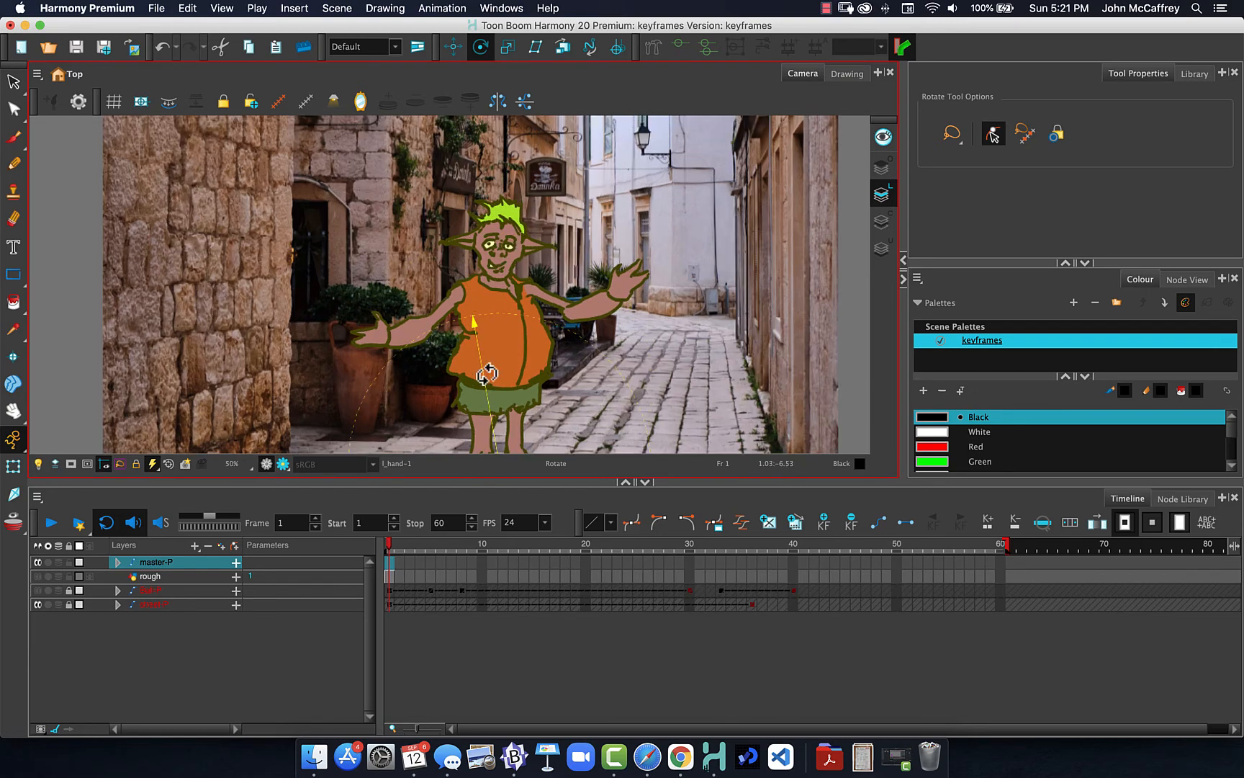
{"action": "scroll", "coordinate": [487, 374], "scroll_direction": "down", "scroll_amount": 2}
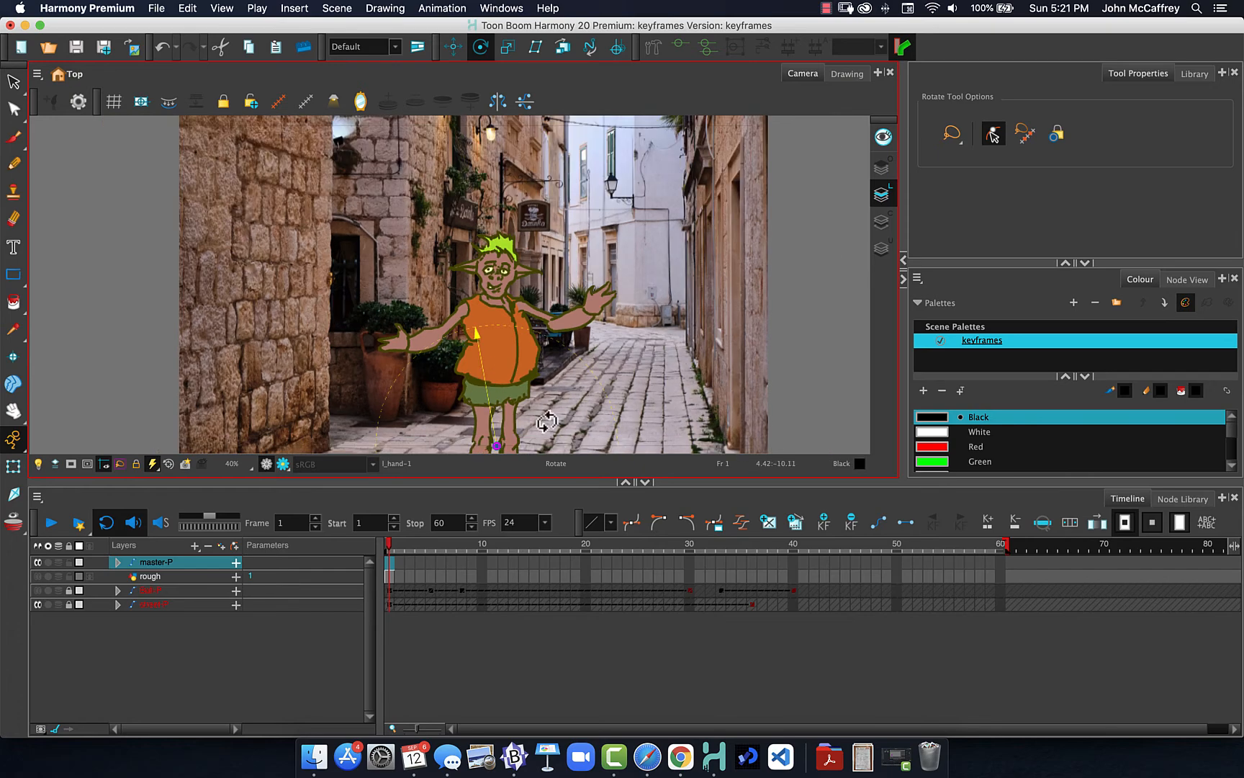
{"action": "scroll", "coordinate": [547, 422], "scroll_direction": "up", "scroll_amount": 1}
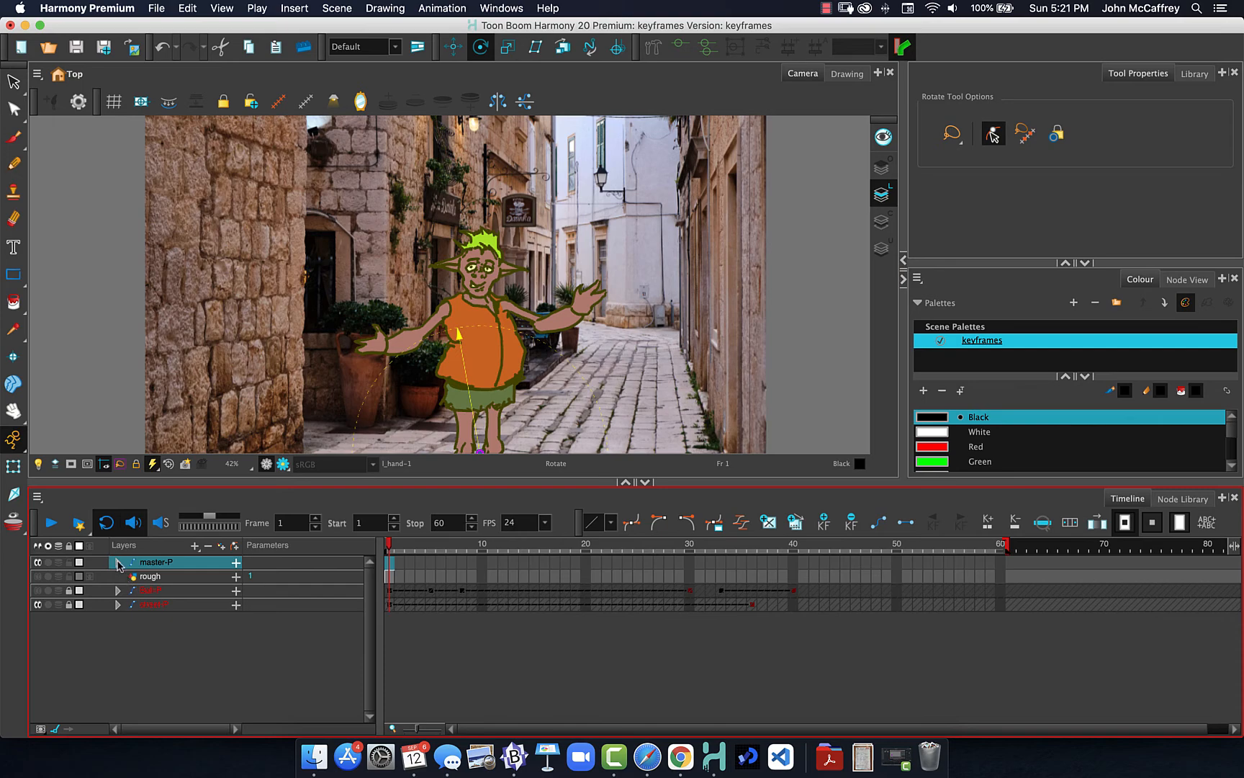
- Expand the master-P hierarchy and, on frame 1, move r_hand-P's pivot onto the wrist of its hand
{"action": "left_click", "coordinate": [118, 562]}
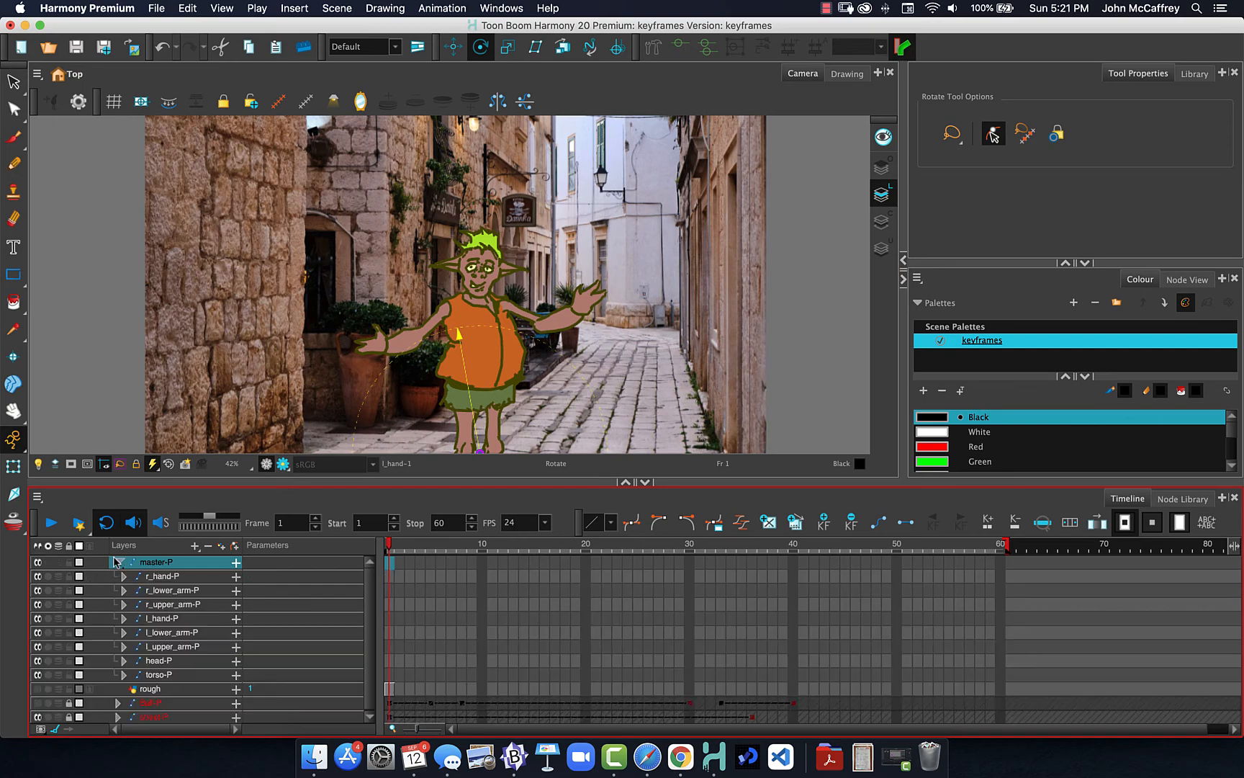
{"action": "left_click", "coordinate": [167, 577]}
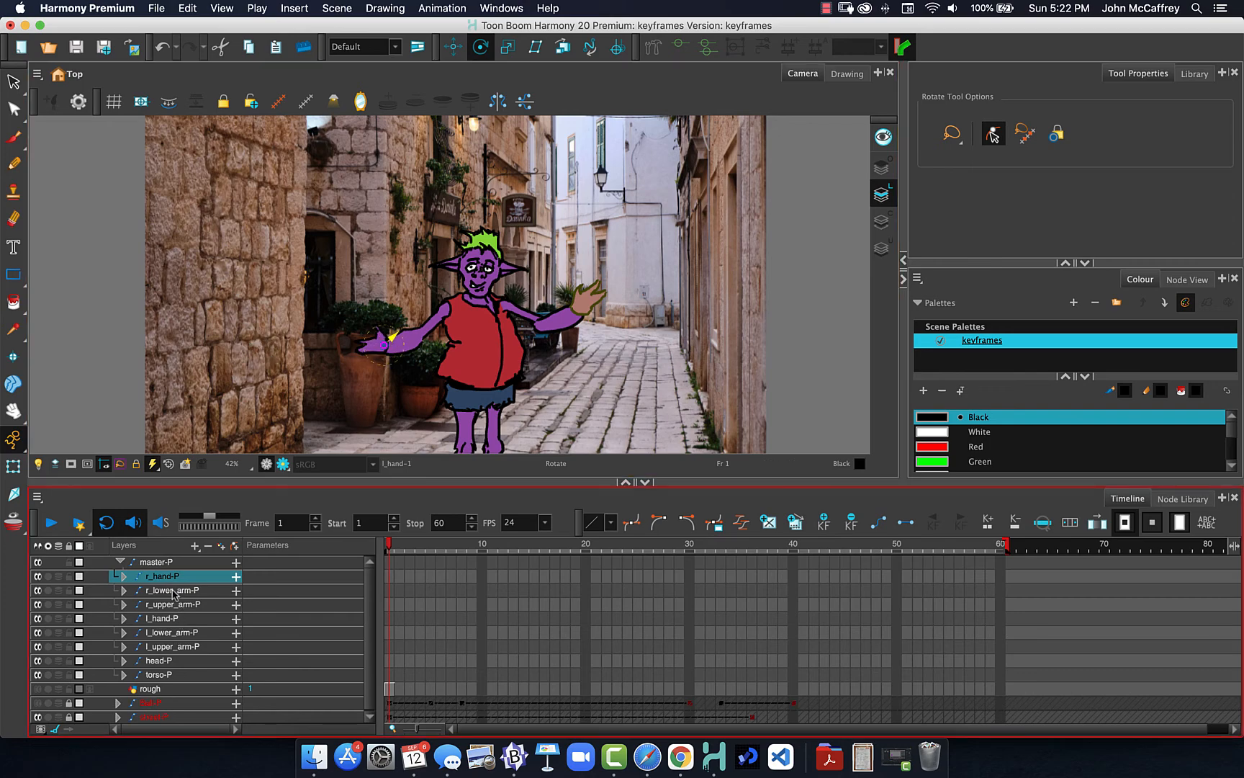
{"action": "key", "text": "h"}
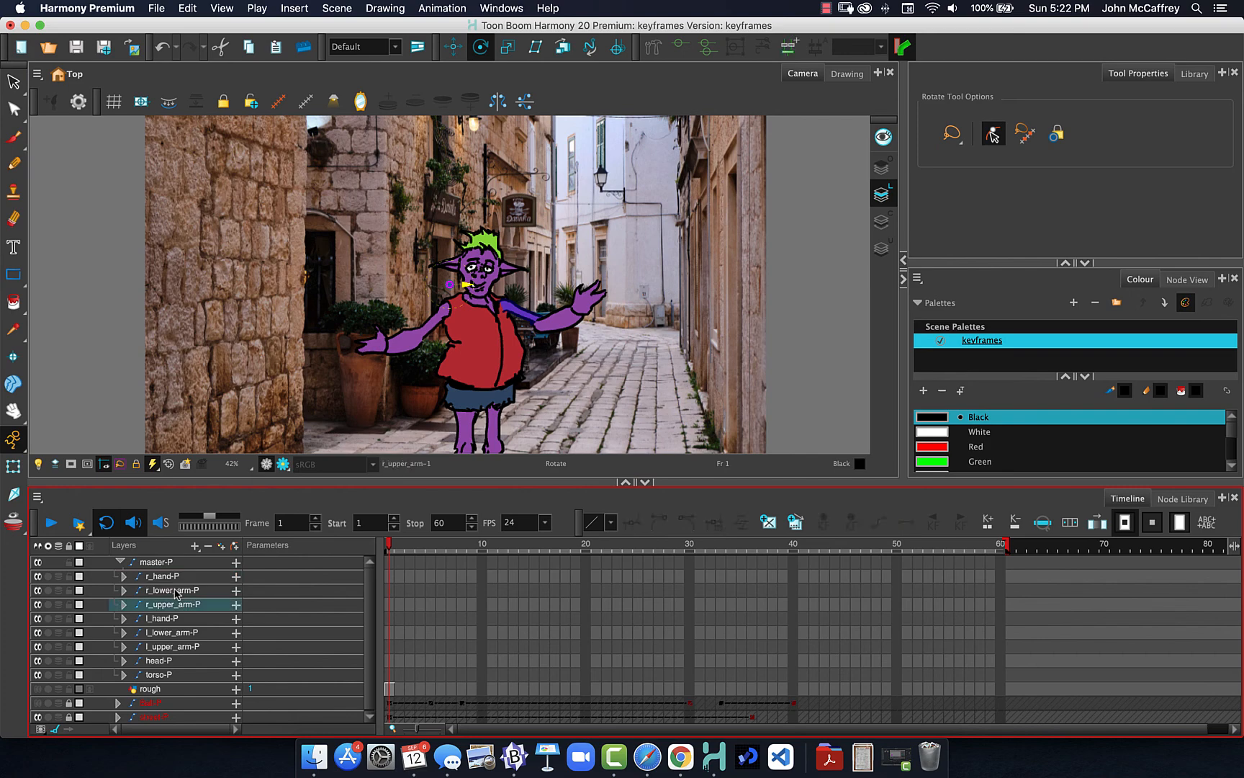
{"action": "left_click", "coordinate": [174, 590]}
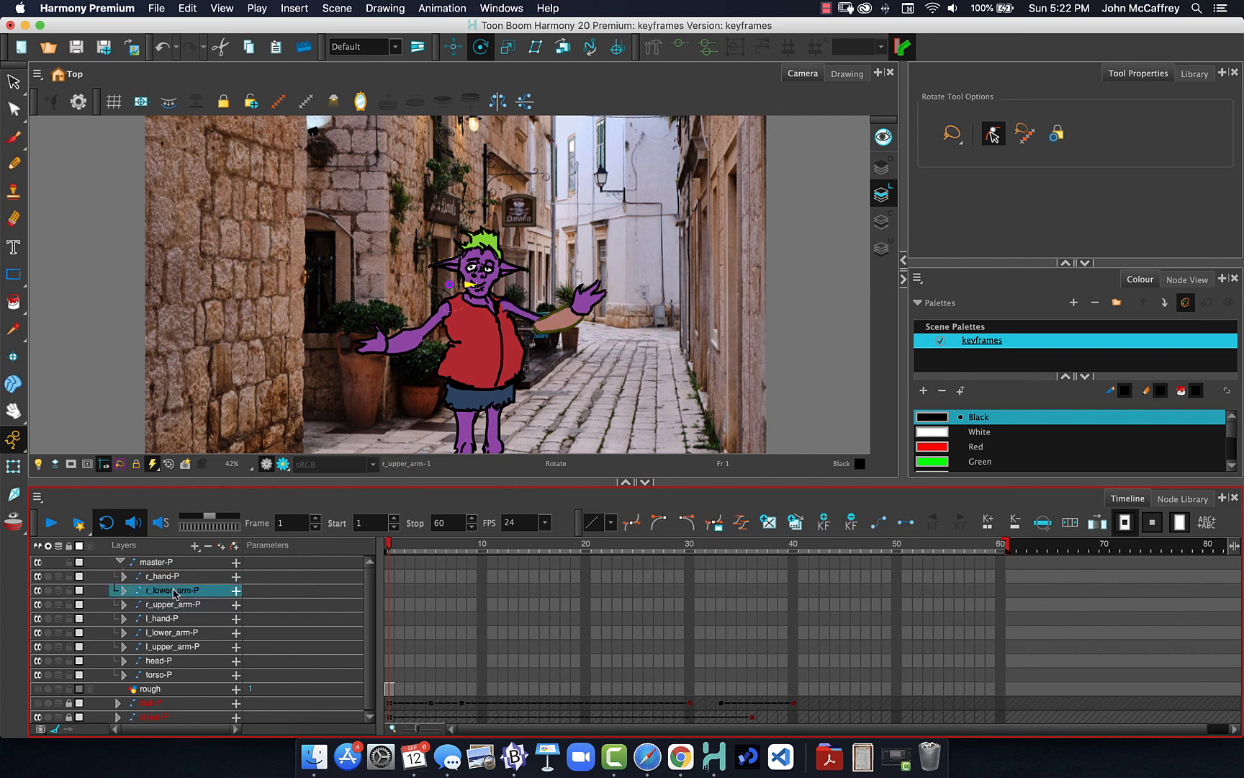
{"action": "key", "text": "period"}
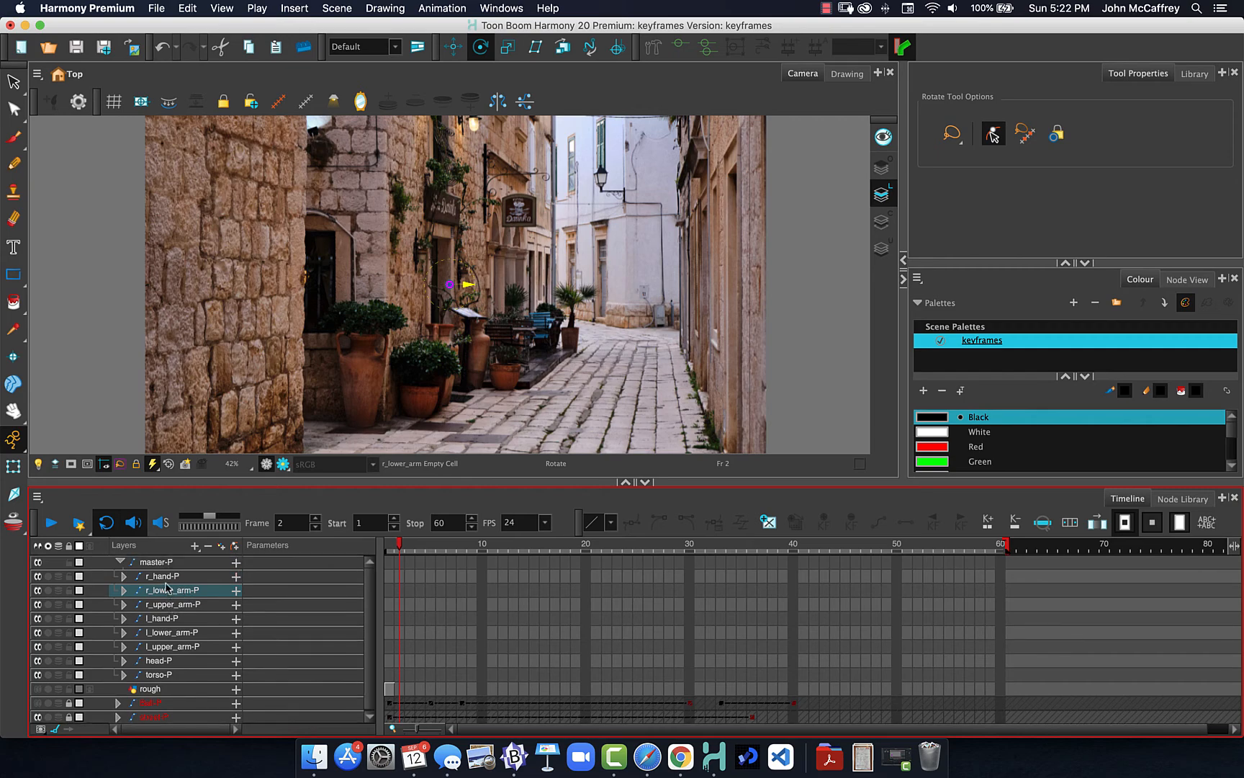
{"action": "left_click", "coordinate": [168, 577]}
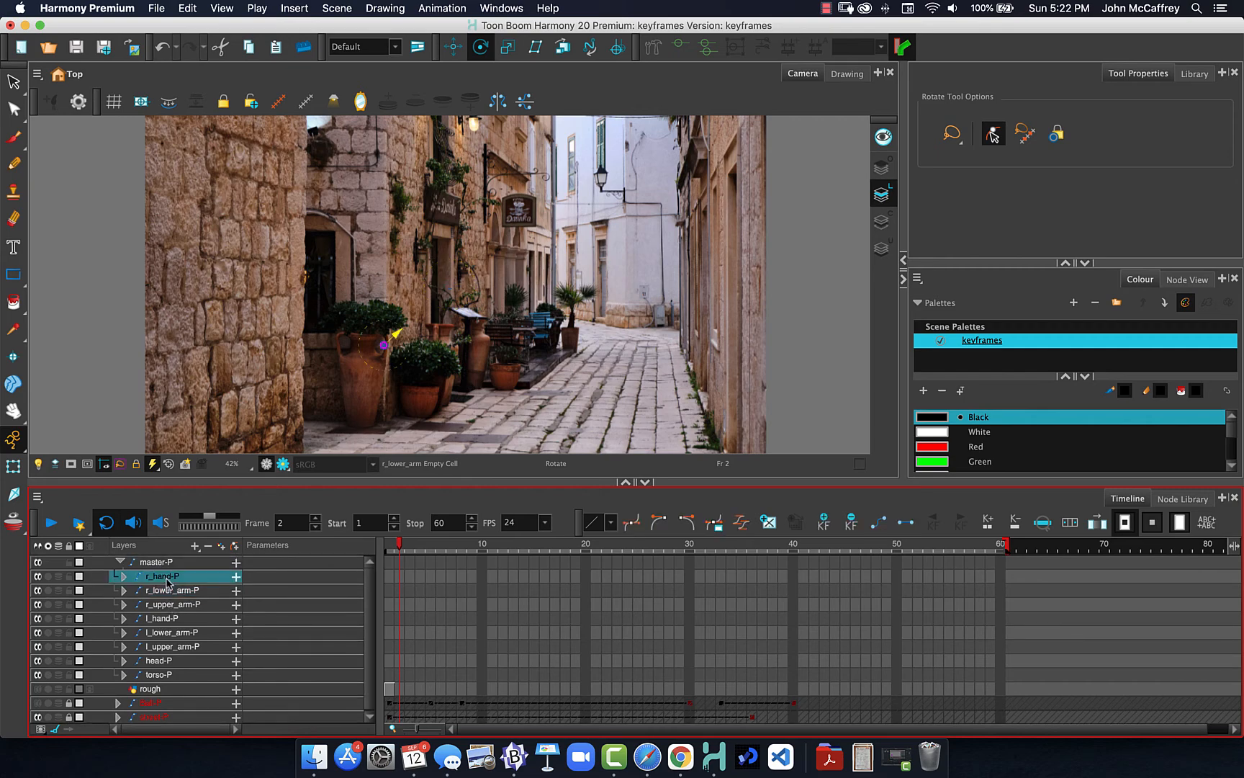
{"action": "left_click", "coordinate": [389, 549]}
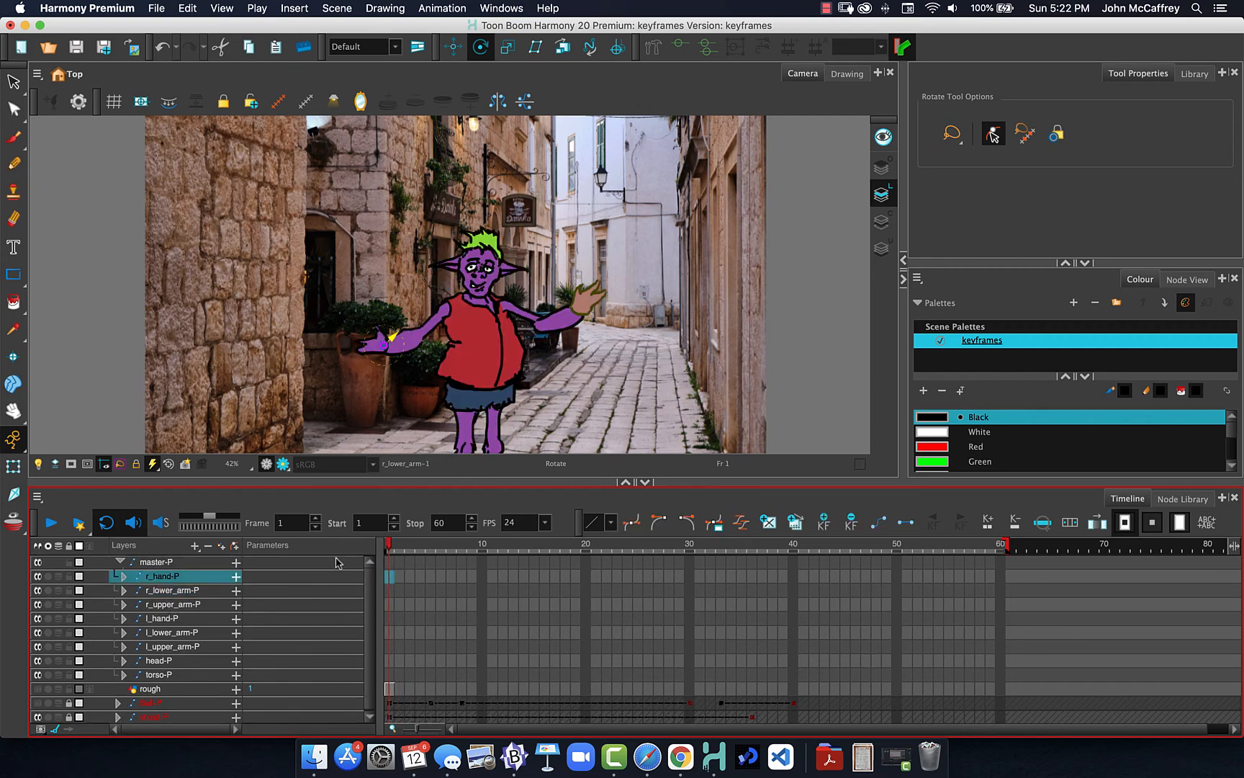
{"action": "left_click", "coordinate": [180, 589]}
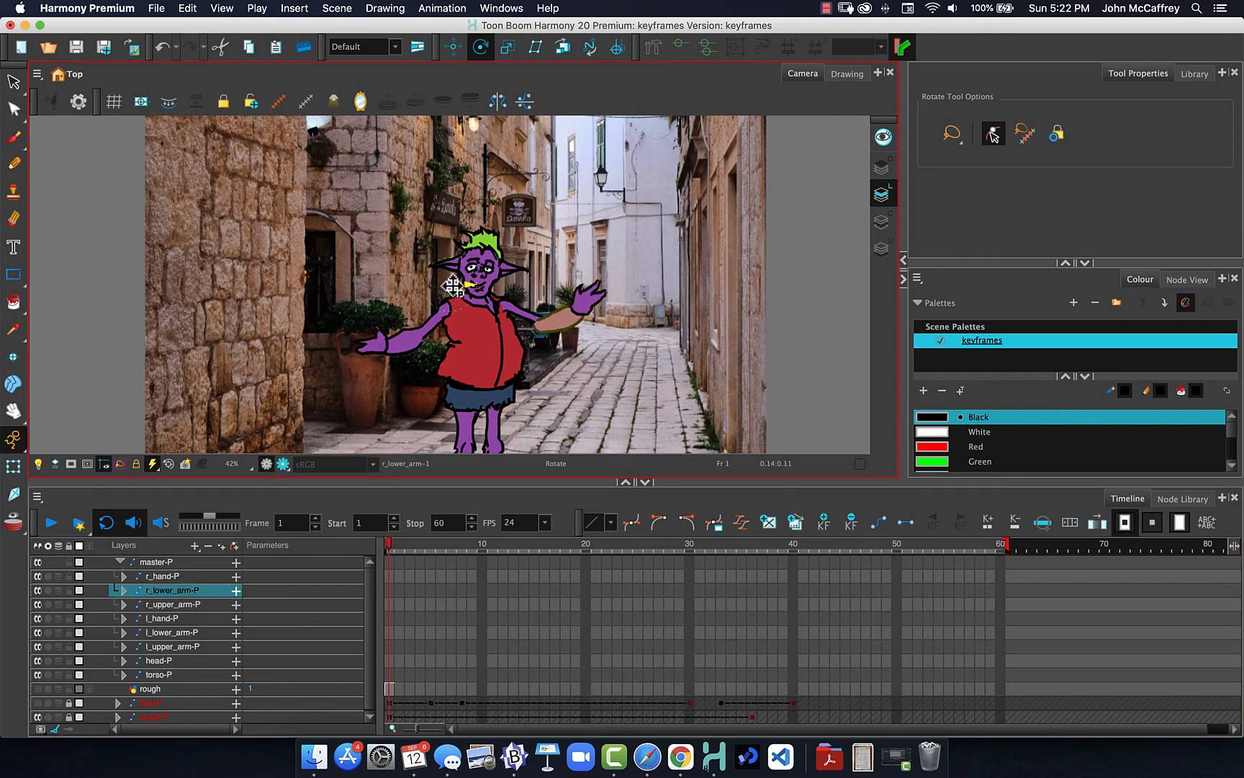
{"action": "left_click", "coordinate": [163, 577]}
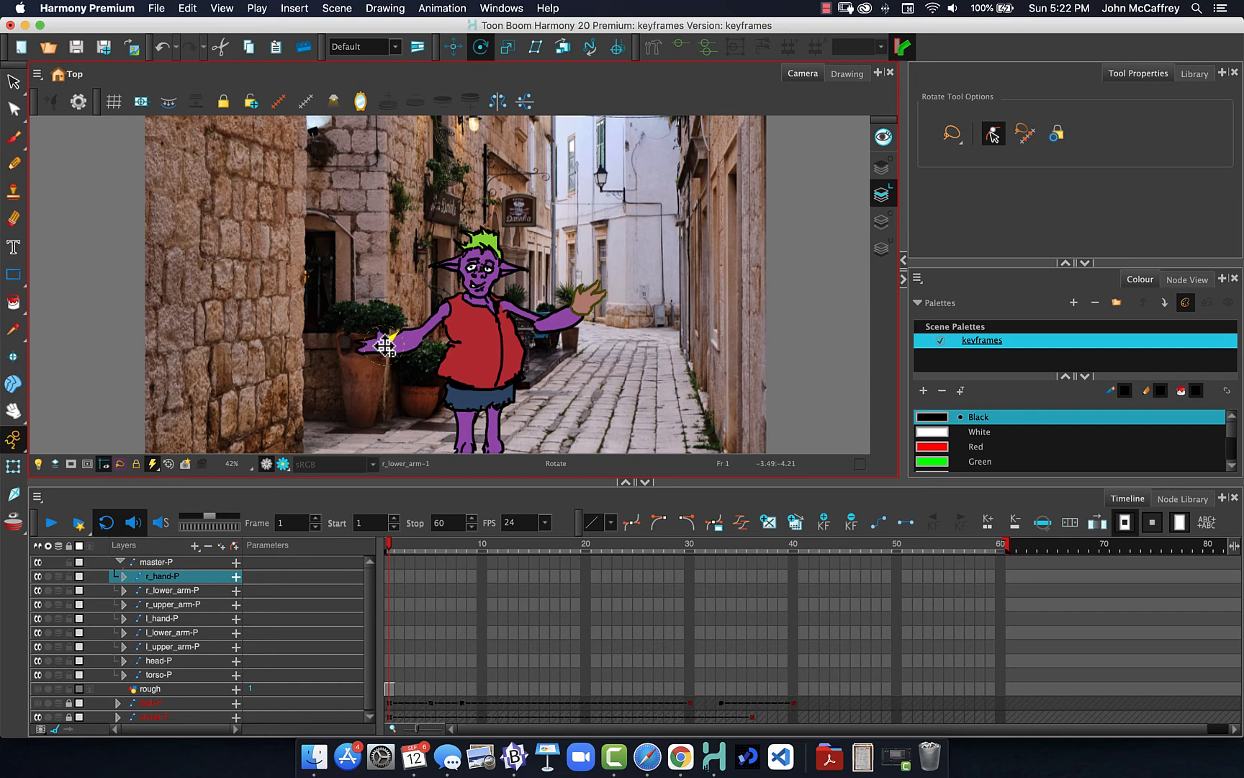
{"action": "left_click_drag", "start_coordinate": [383, 346], "coordinate": [578, 309]}
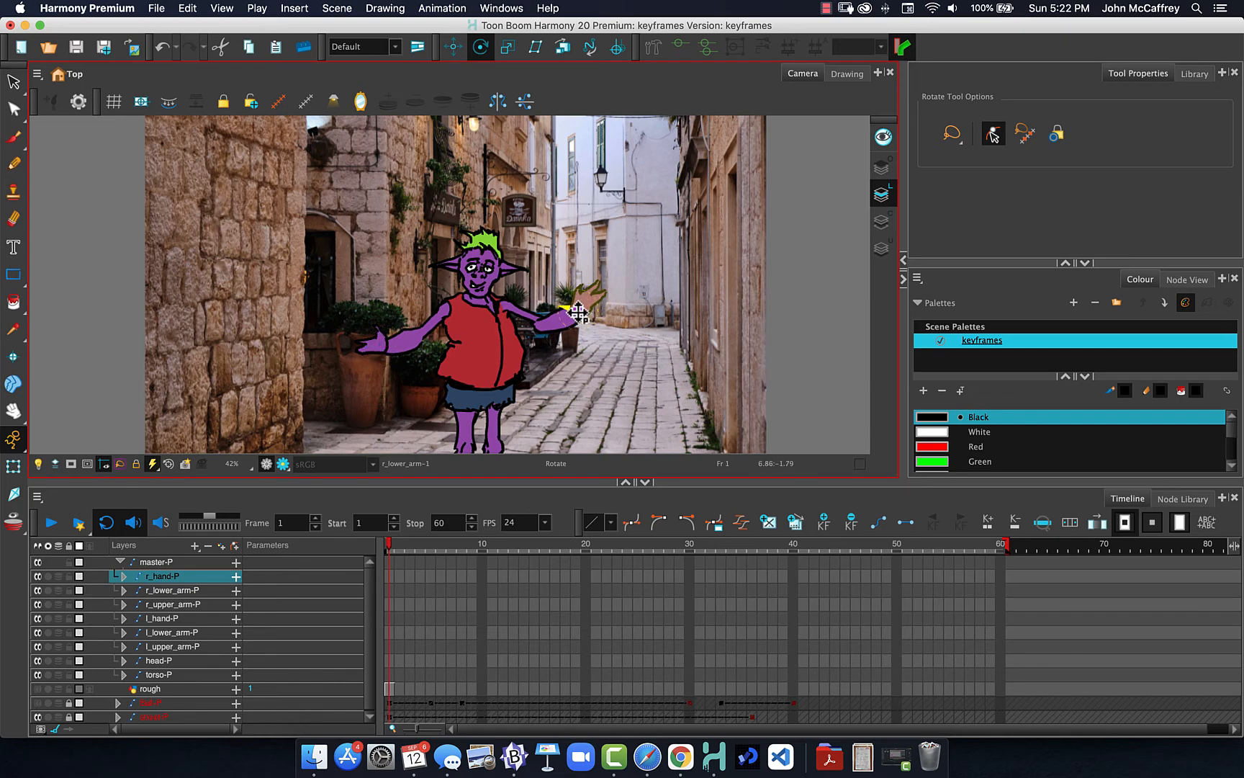
- Move r_lower_arm-P's pivot to the elbow and r_upper_arm-P's pivot to the shoulder
{"action": "left_click", "coordinate": [172, 590]}
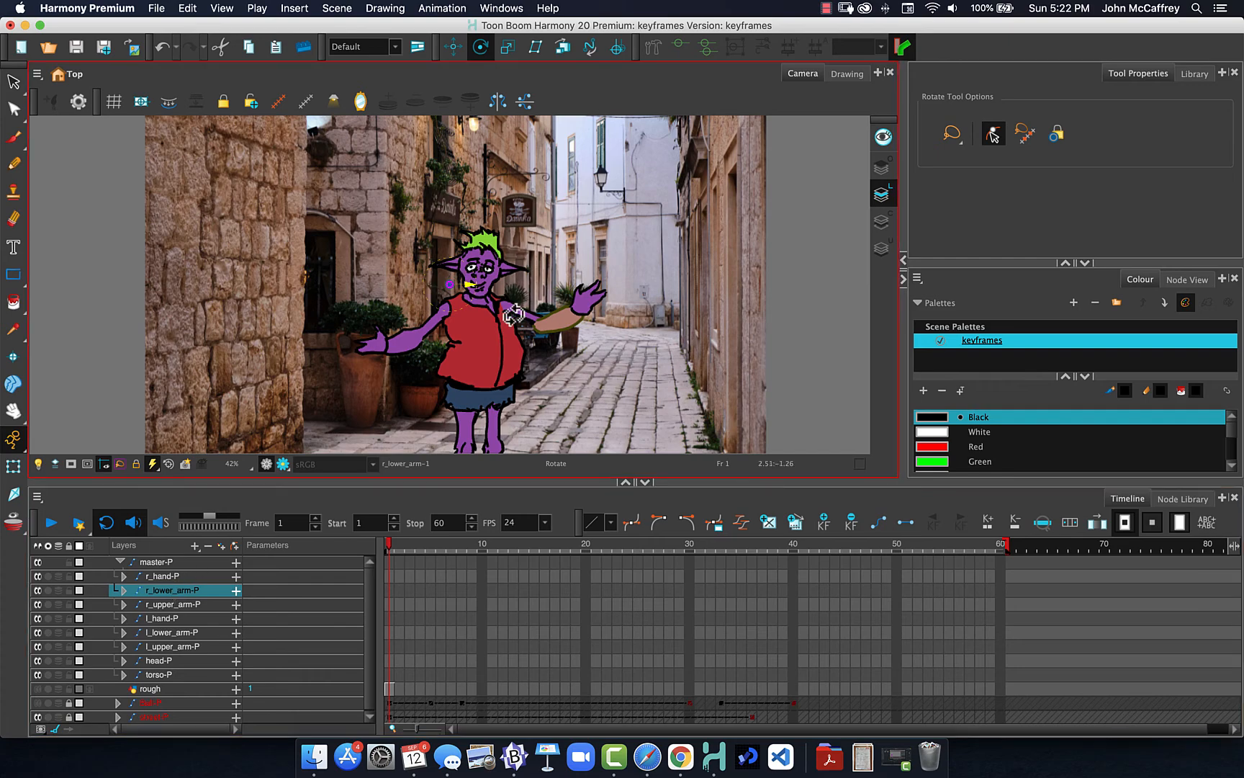
{"action": "left_click_drag", "start_coordinate": [448, 282], "coordinate": [540, 326]}
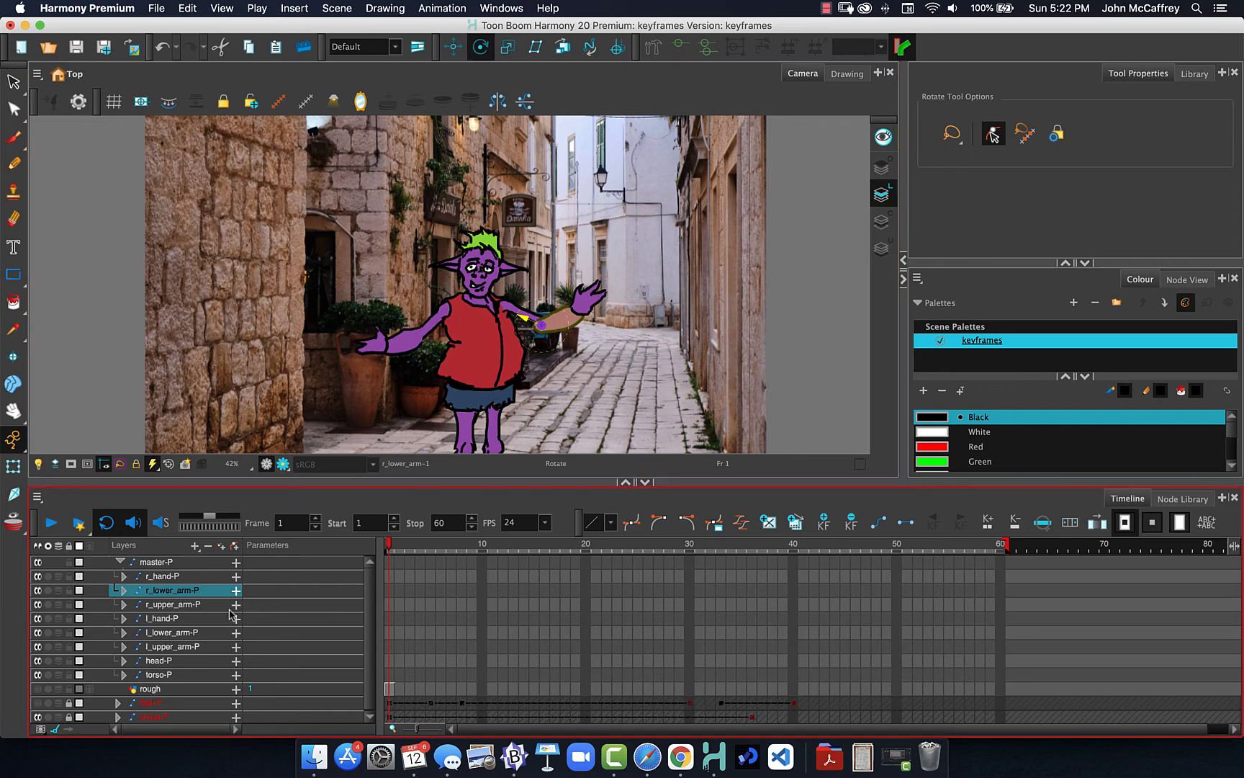
{"action": "left_click", "coordinate": [161, 606]}
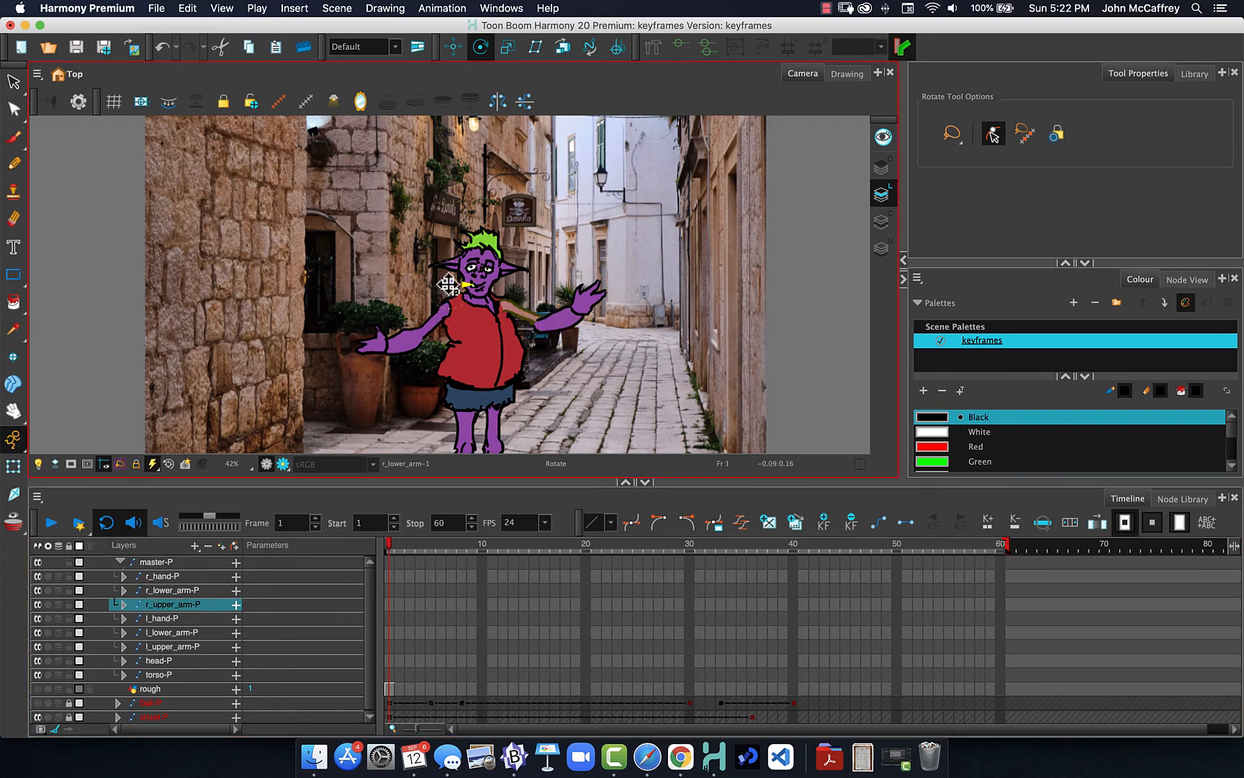
{"action": "left_click_drag", "start_coordinate": [448, 285], "coordinate": [500, 304]}
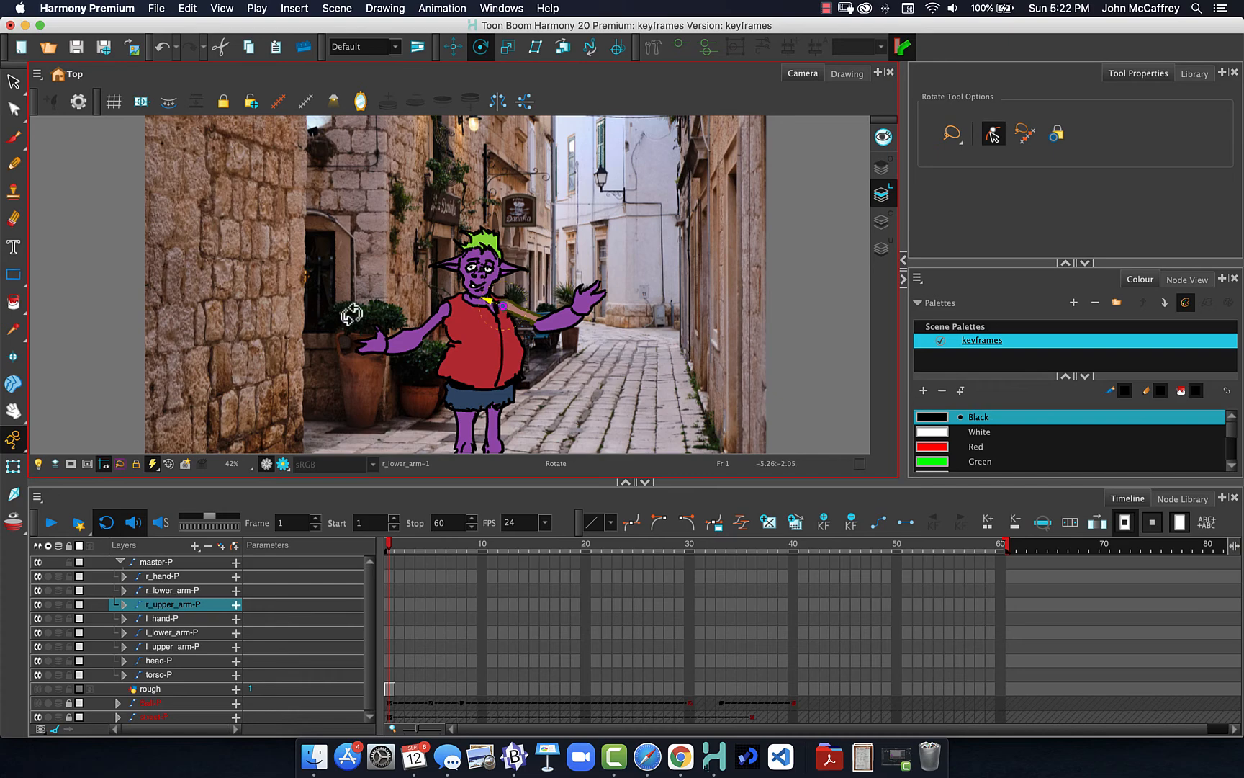
- Move the pivots of l_hand-P, l_lower_arm-P and l_upper_arm-P to the wrist, elbow and shoulder of that arm
{"action": "left_click", "coordinate": [165, 620]}
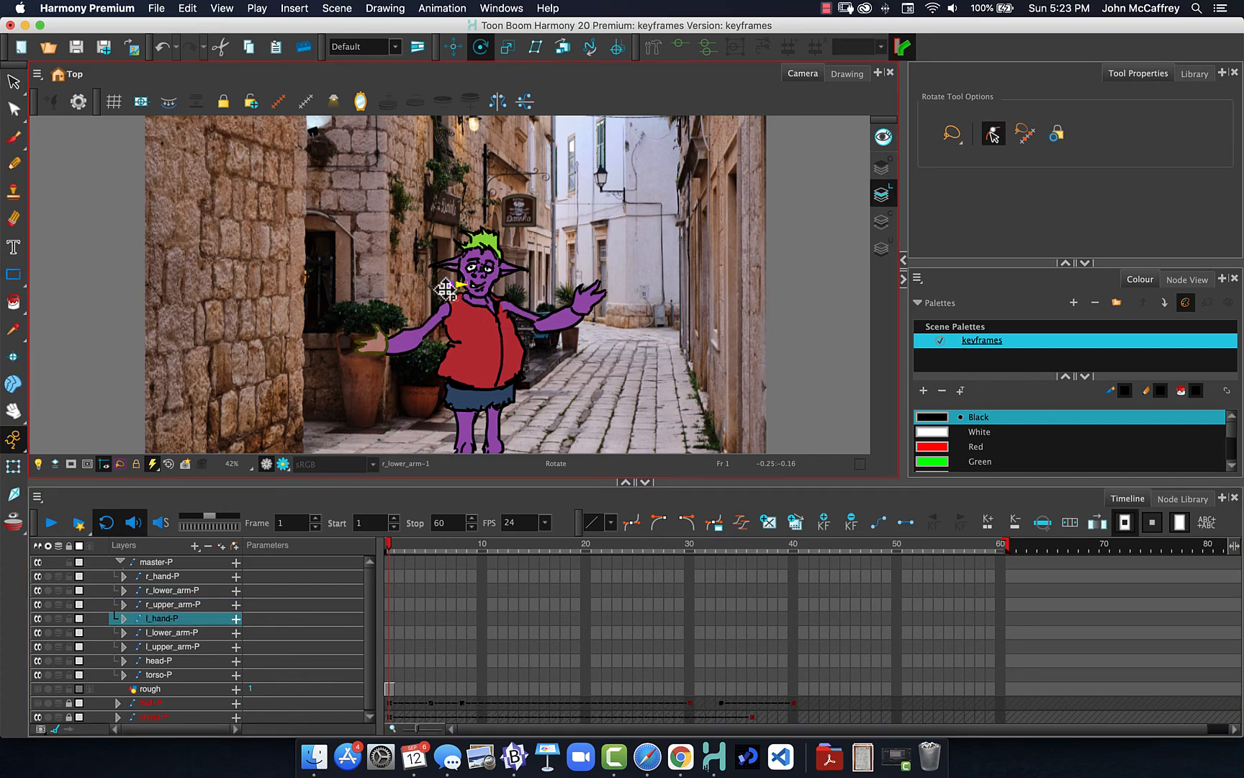
{"action": "left_click_drag", "start_coordinate": [450, 284], "coordinate": [381, 347]}
{"action": "left_click", "coordinate": [174, 632]}
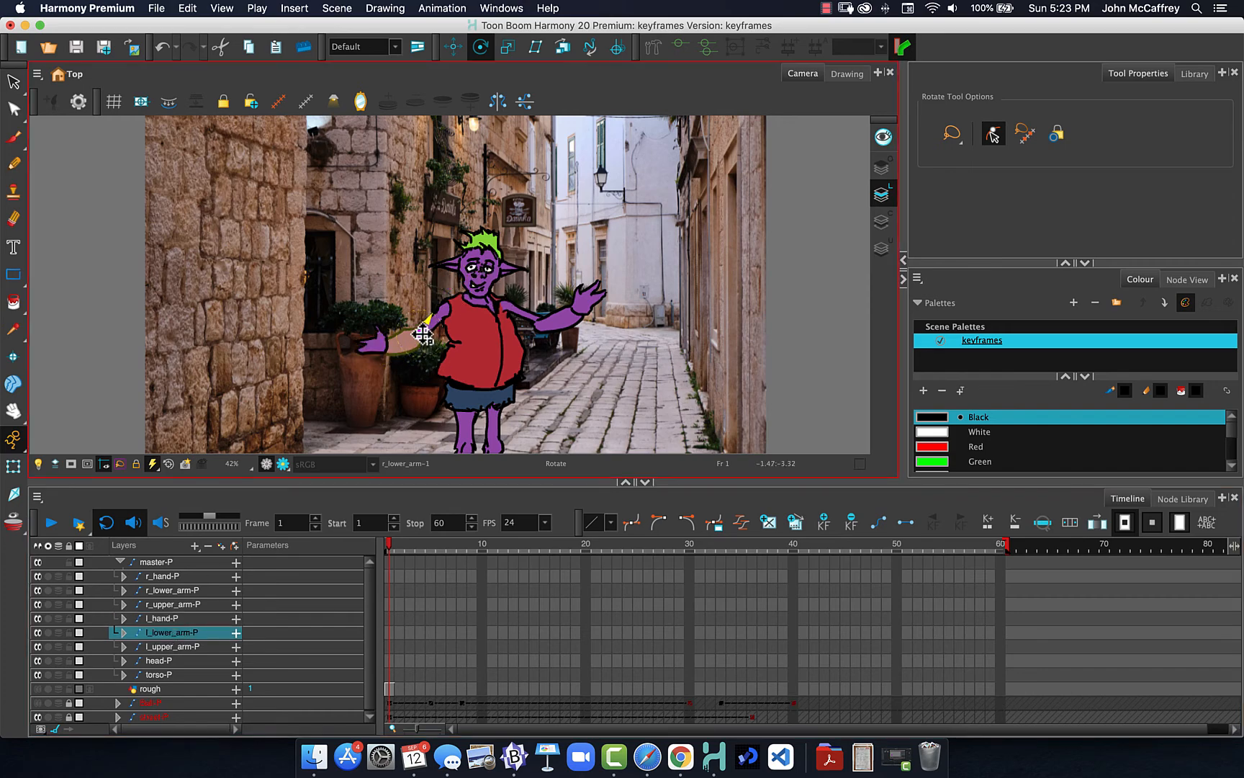
{"action": "left_click", "coordinate": [172, 648]}
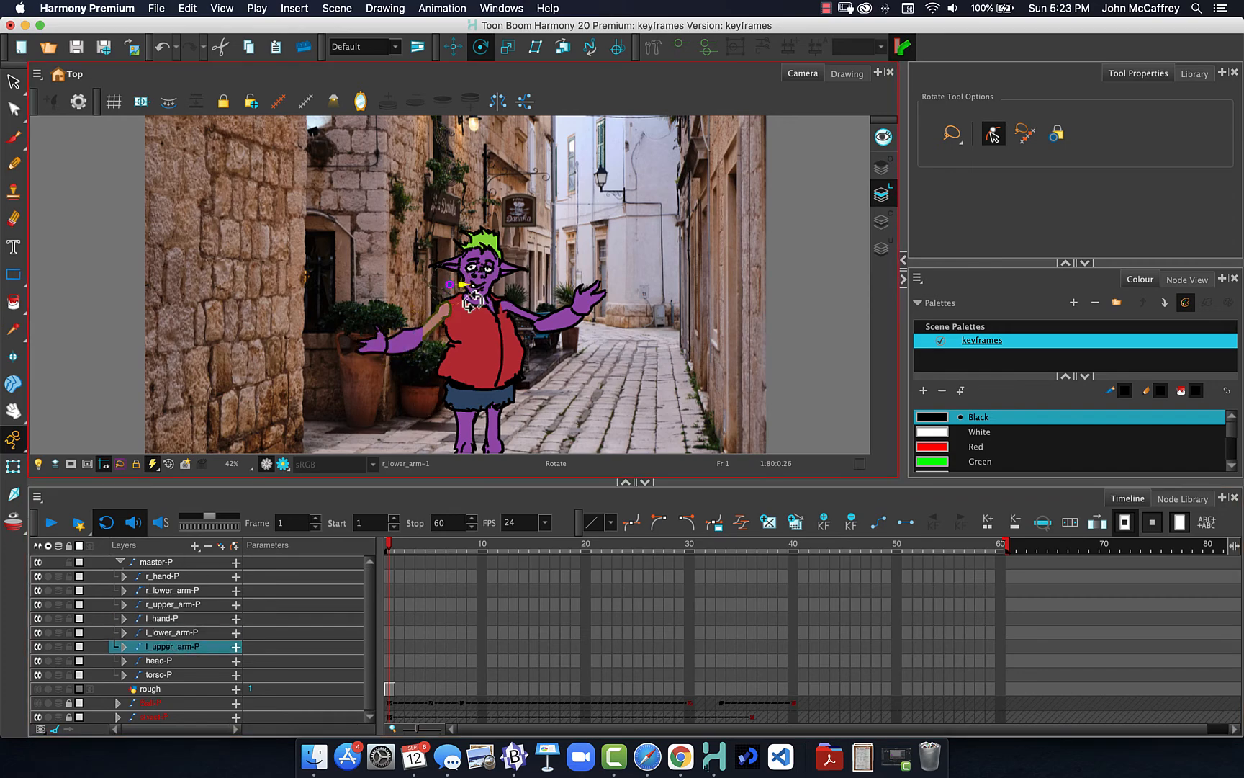
{"action": "left_click_drag", "start_coordinate": [452, 286], "coordinate": [445, 310]}
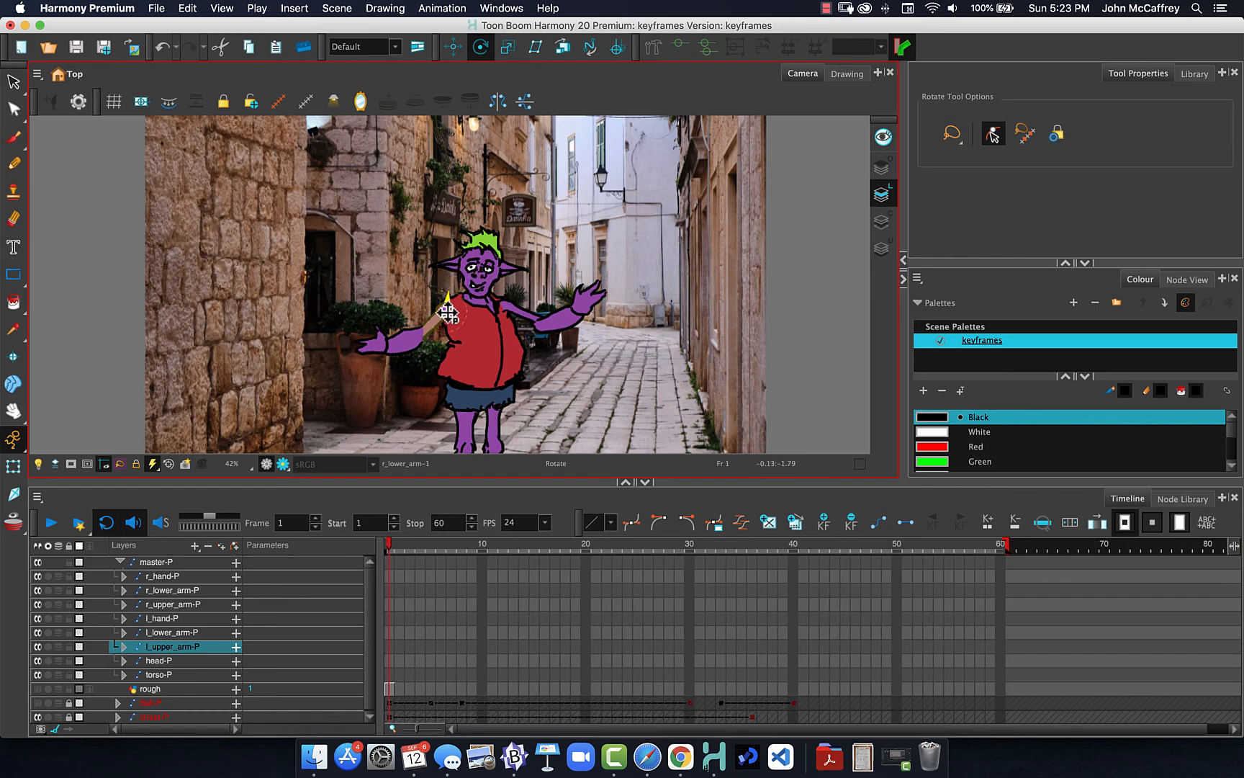
- Move head-P's pivot to the base of the head, undoing the head rotation, and torso-P's pivot to the waist
{"action": "left_click", "coordinate": [165, 661]}
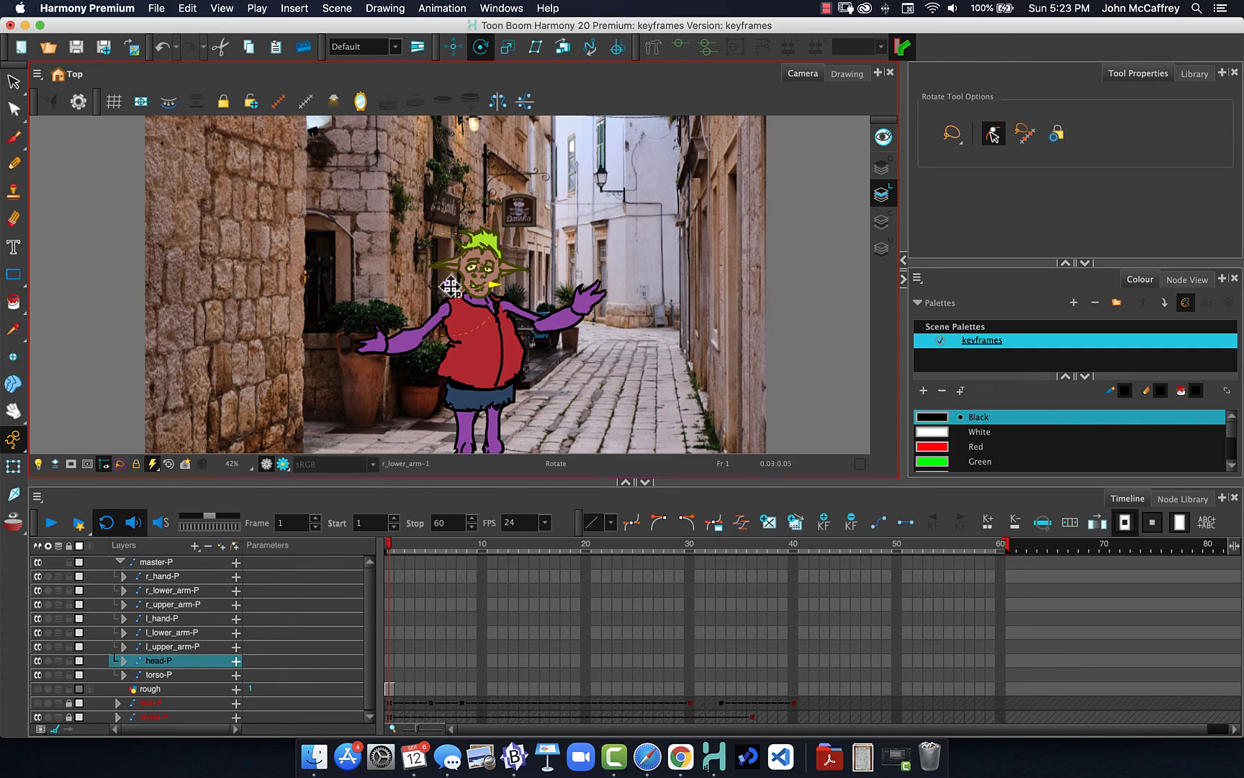
{"action": "left_click_drag", "start_coordinate": [448, 286], "coordinate": [502, 216]}
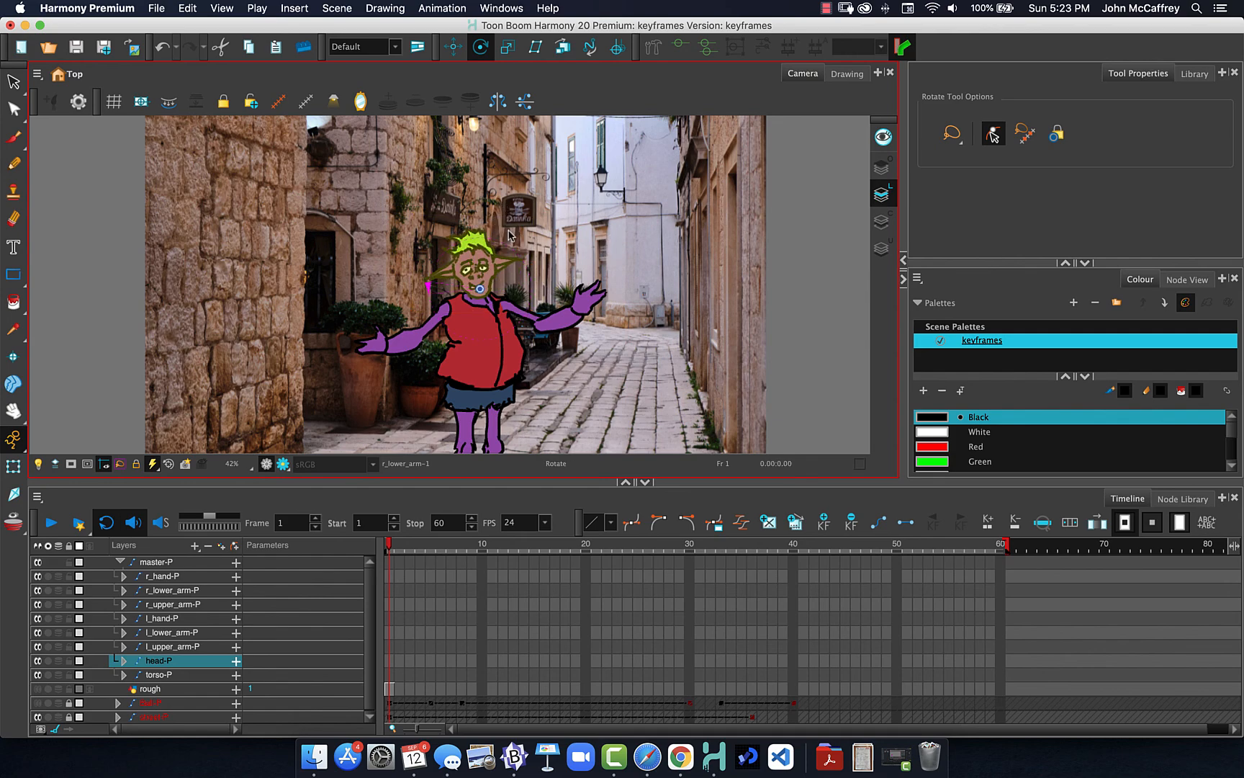
{"action": "key", "text": "super+z"}
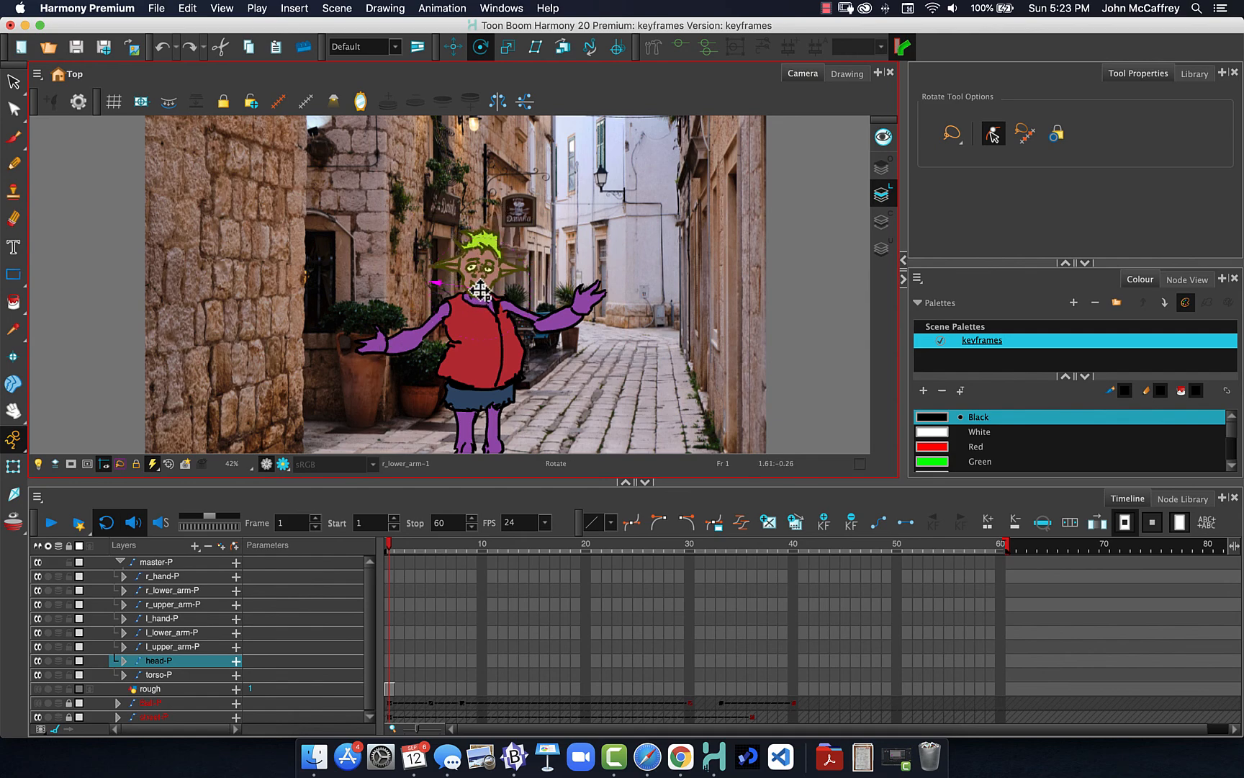
{"action": "left_click_drag", "start_coordinate": [479, 291], "coordinate": [477, 289]}
{"action": "left_click", "coordinate": [164, 675]}
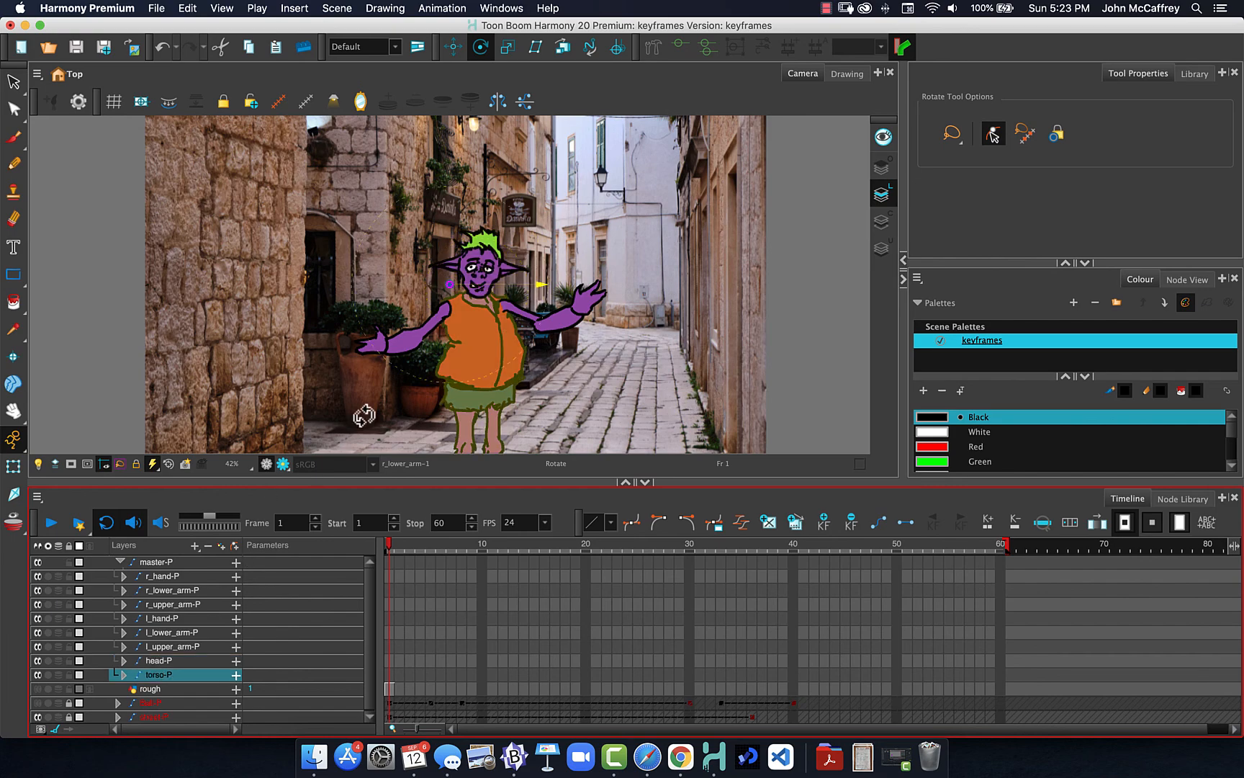
{"action": "left_click_drag", "start_coordinate": [449, 285], "coordinate": [485, 384]}
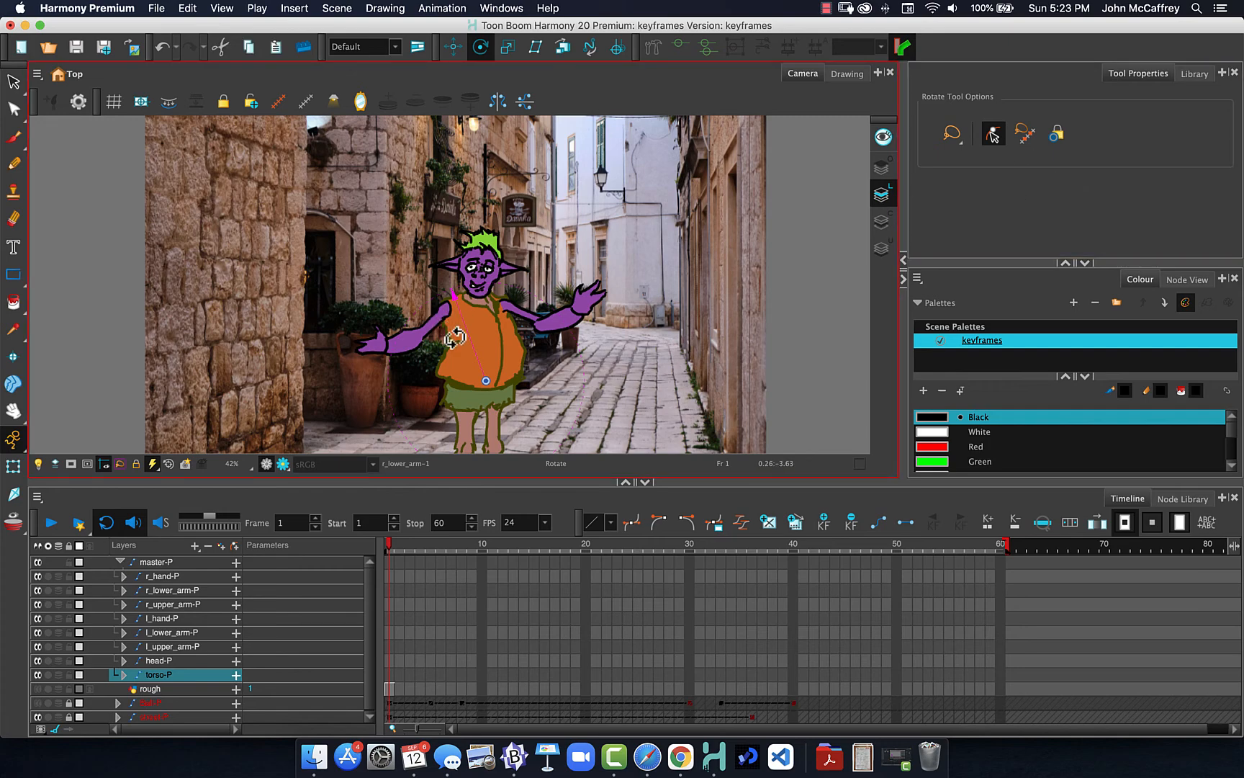
- Test the shoulder pivot by rotating l_upper_arm-P, and undo the rotation
{"action": "left_click", "coordinate": [154, 648]}
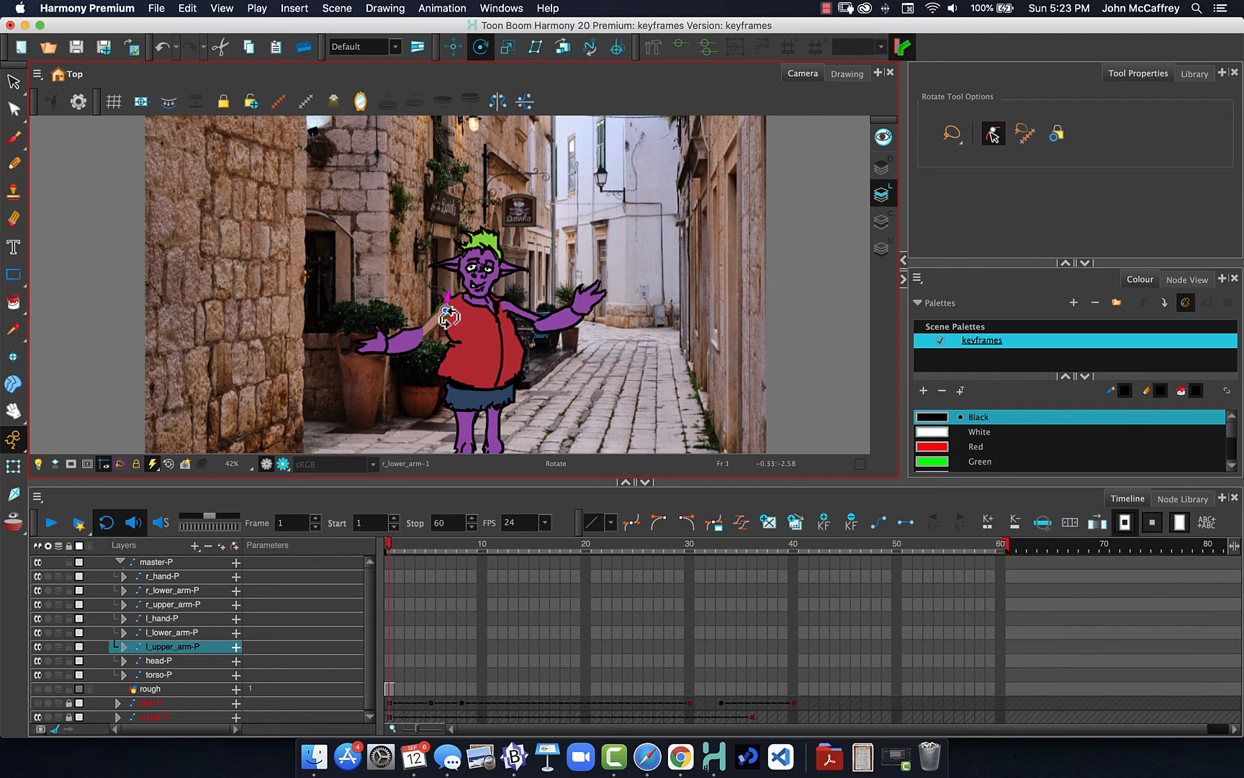
{"action": "mouse_move", "coordinate": [425, 329]}
{"action": "left_mouse_down"}
{"action": "mouse_move", "coordinate": [409, 282]}
{"action": "mouse_move", "coordinate": [394, 362]}
{"action": "mouse_move", "coordinate": [407, 385]}
{"action": "mouse_move", "coordinate": [459, 385]}
{"action": "mouse_move", "coordinate": [407, 359]}
{"action": "mouse_move", "coordinate": [375, 304]}
{"action": "mouse_move", "coordinate": [382, 325]}
{"action": "mouse_move", "coordinate": [353, 312]}
{"action": "mouse_move", "coordinate": [379, 389]}
{"action": "mouse_move", "coordinate": [378, 309]}
{"action": "mouse_move", "coordinate": [389, 311]}
{"action": "mouse_move", "coordinate": [395, 371]}
{"action": "left_mouse_up"}
{"action": "key", "text": "super+z"}
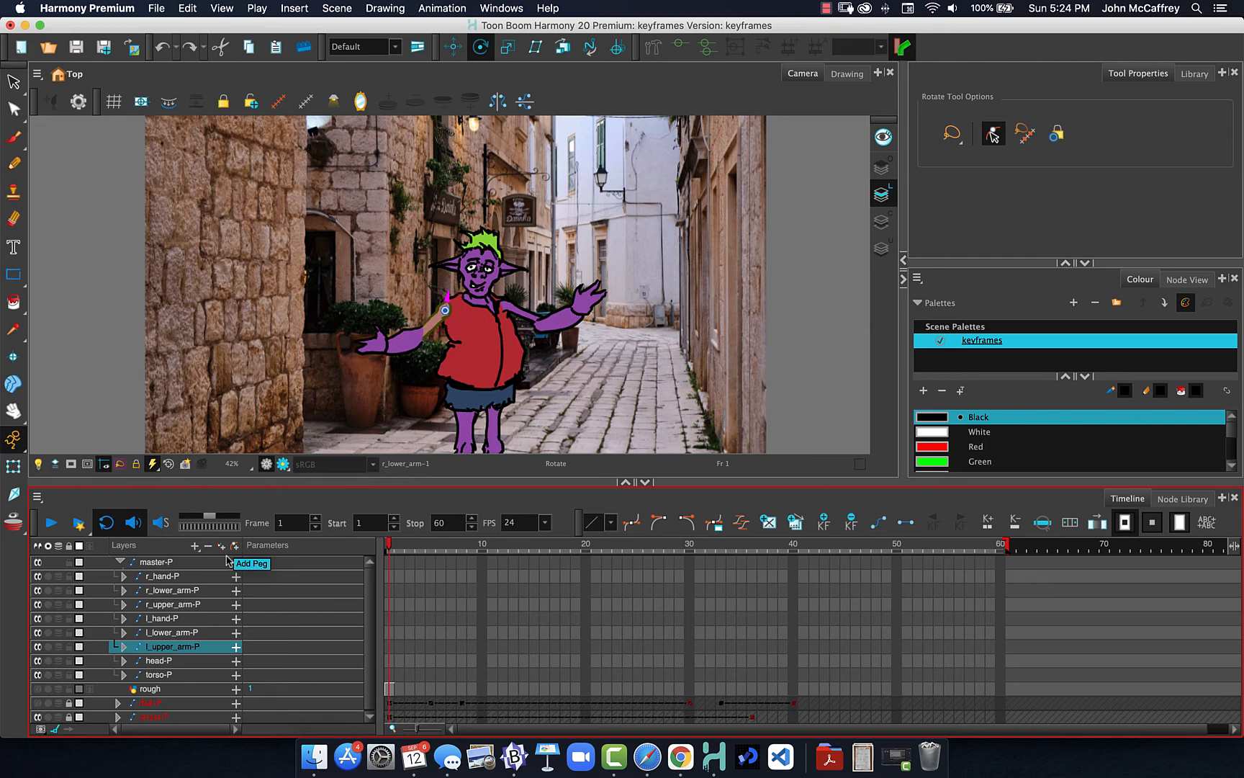
- Order the node network upward from the Display node, using X overlap 25%, layer spacing 60 and vertical spacing 5
{"action": "left_click", "coordinate": [1195, 282]}
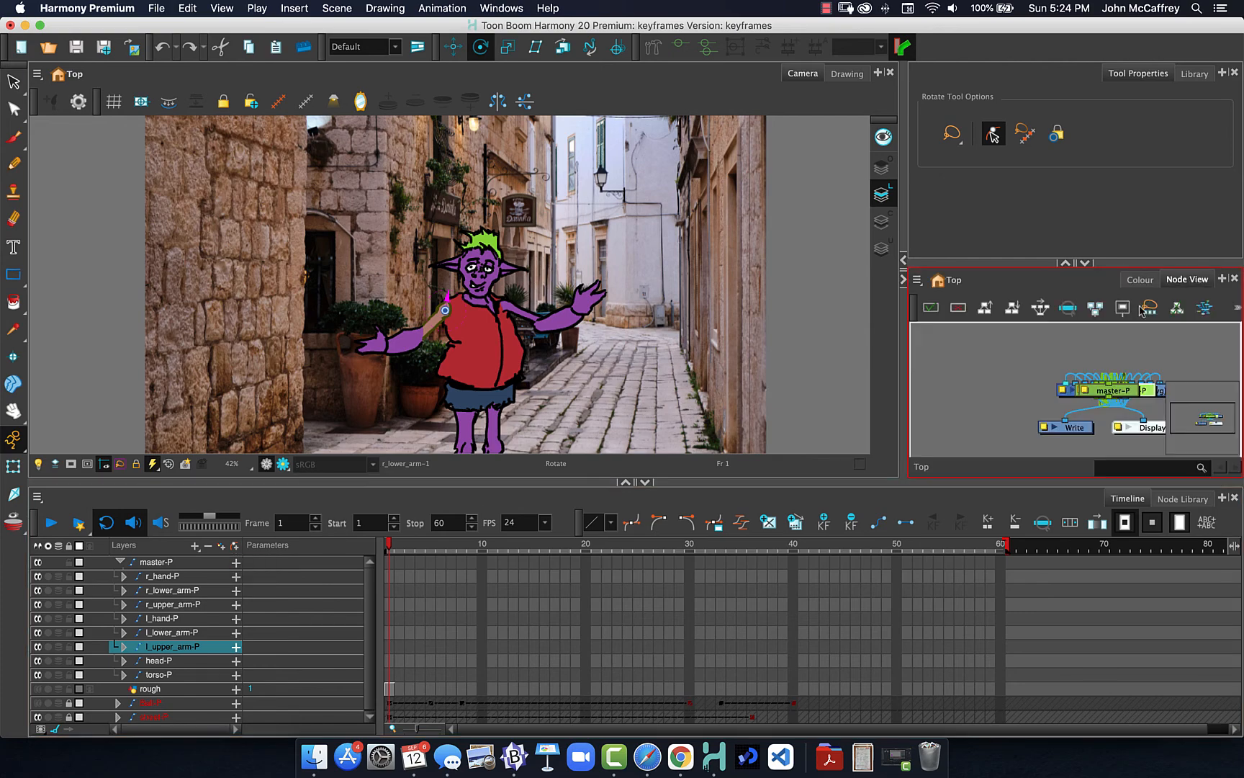
{"action": "left_click", "coordinate": [1140, 430]}
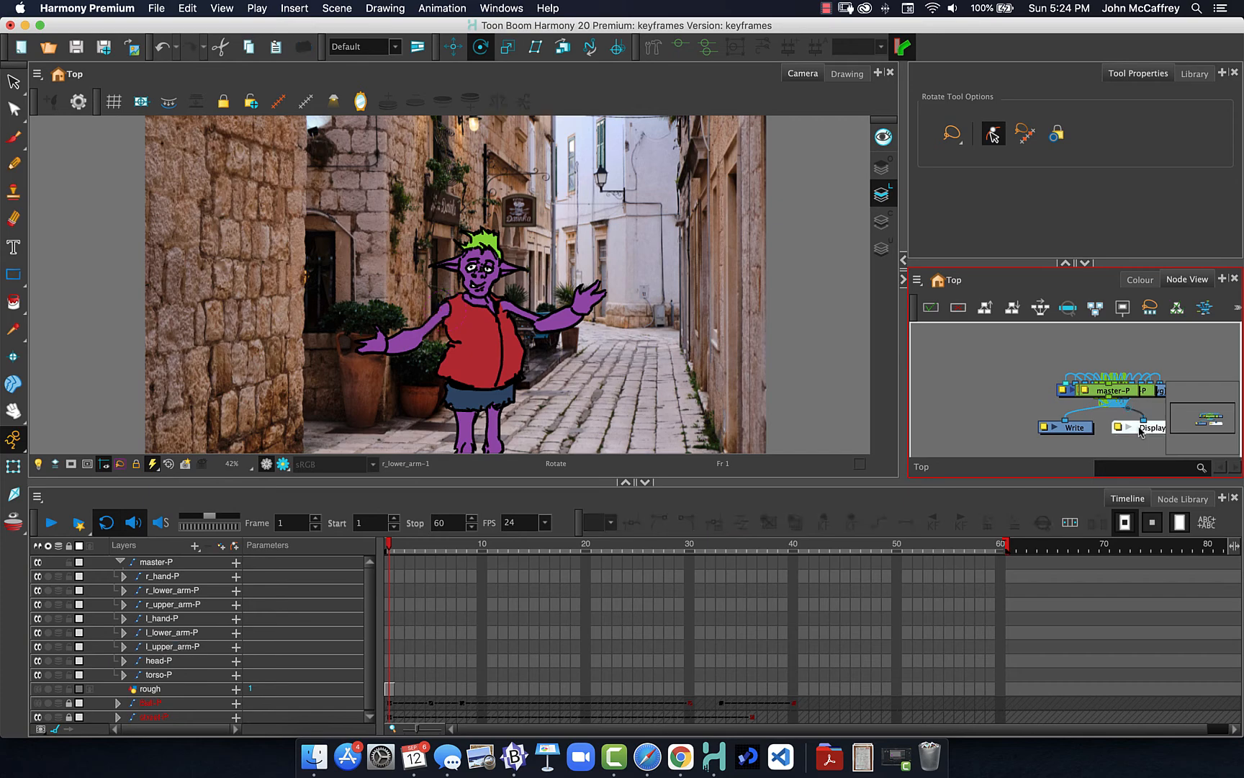
{"action": "left_click", "coordinate": [985, 308]}
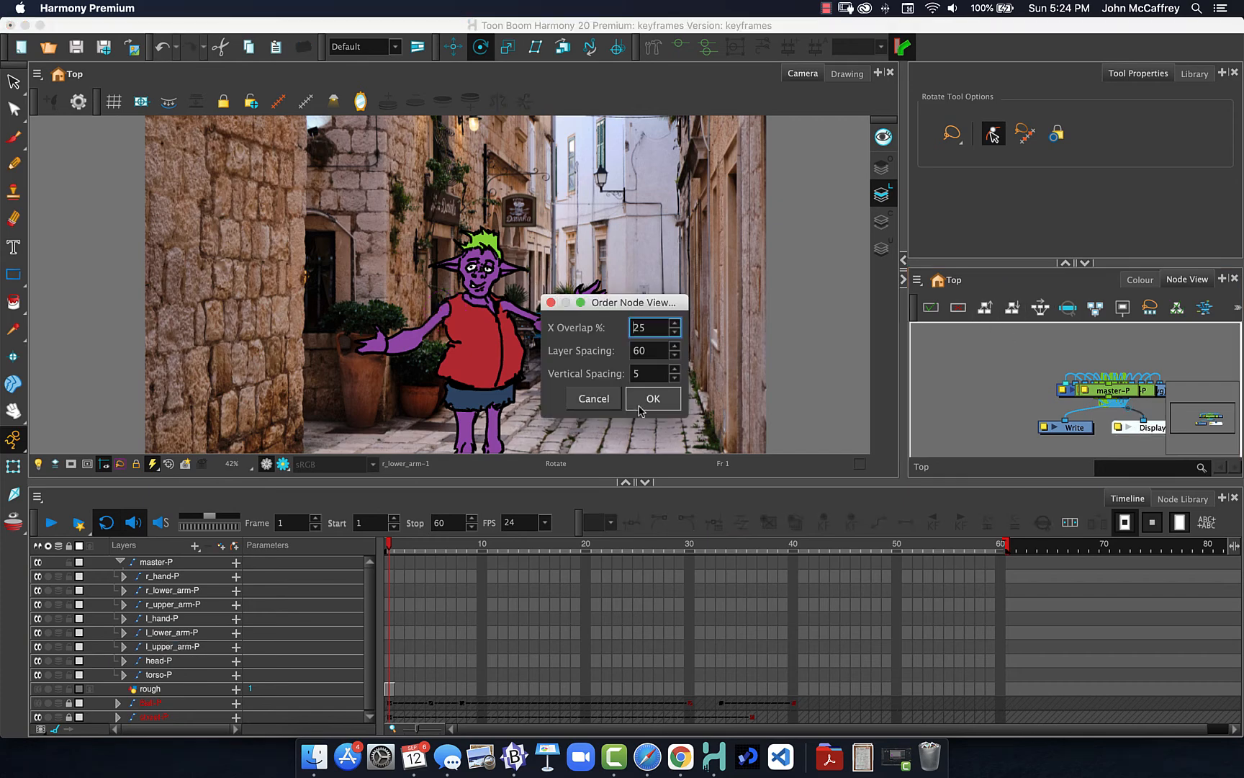
{"action": "left_click", "coordinate": [640, 408]}
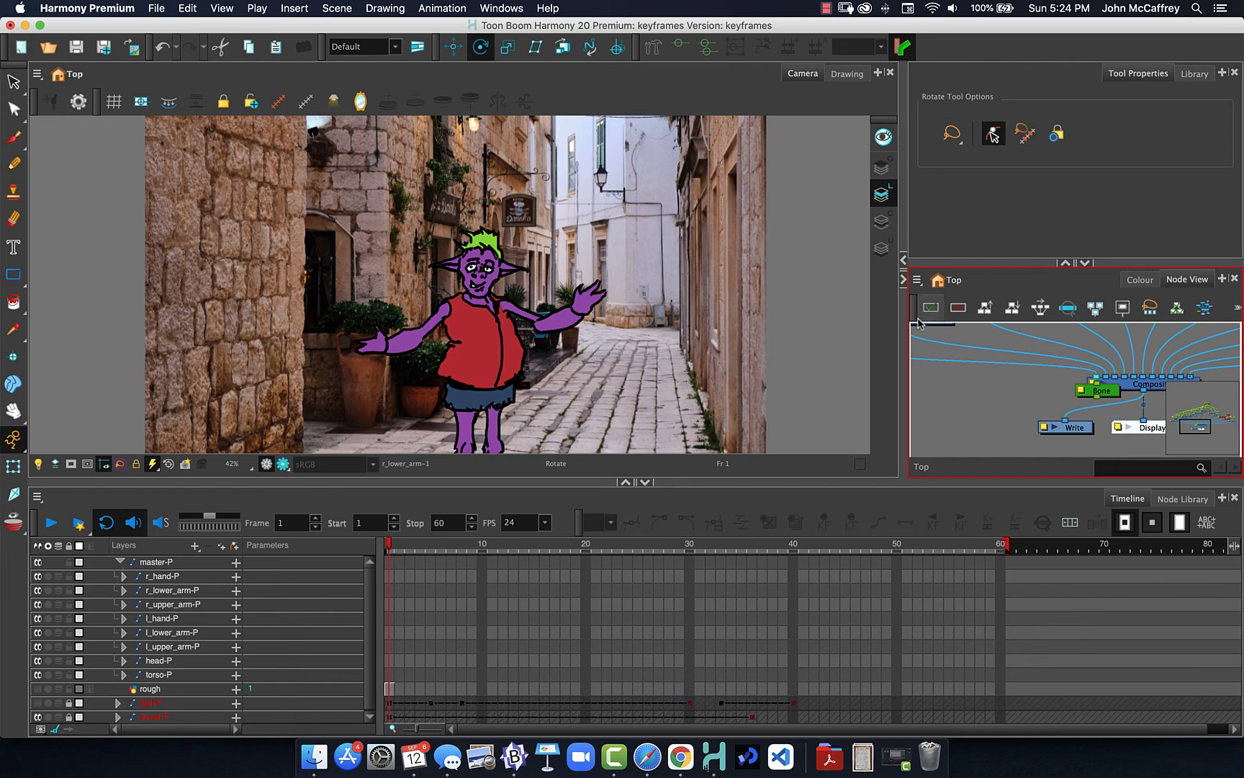
- Enlarge the Node View to full screen and delete the Bone node overlapping the Composite
{"action": "key", "text": "1"}
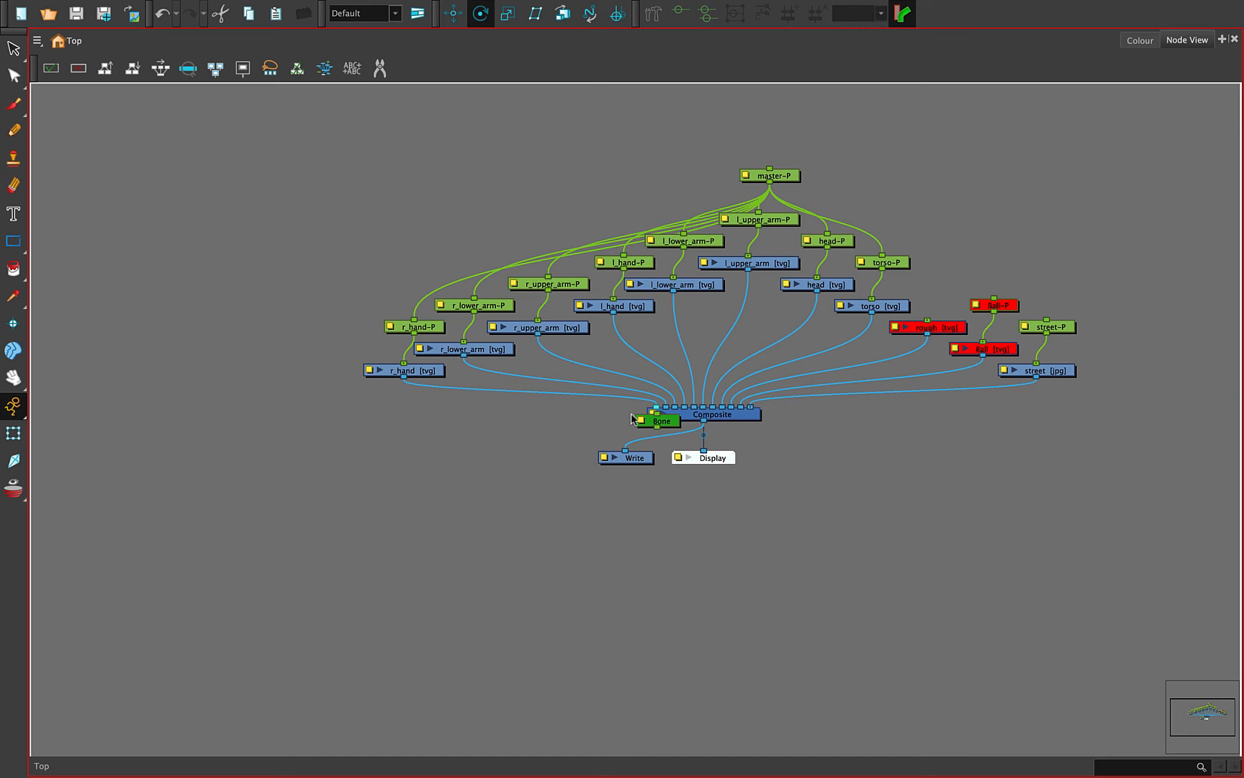
{"action": "left_click", "coordinate": [660, 425]}
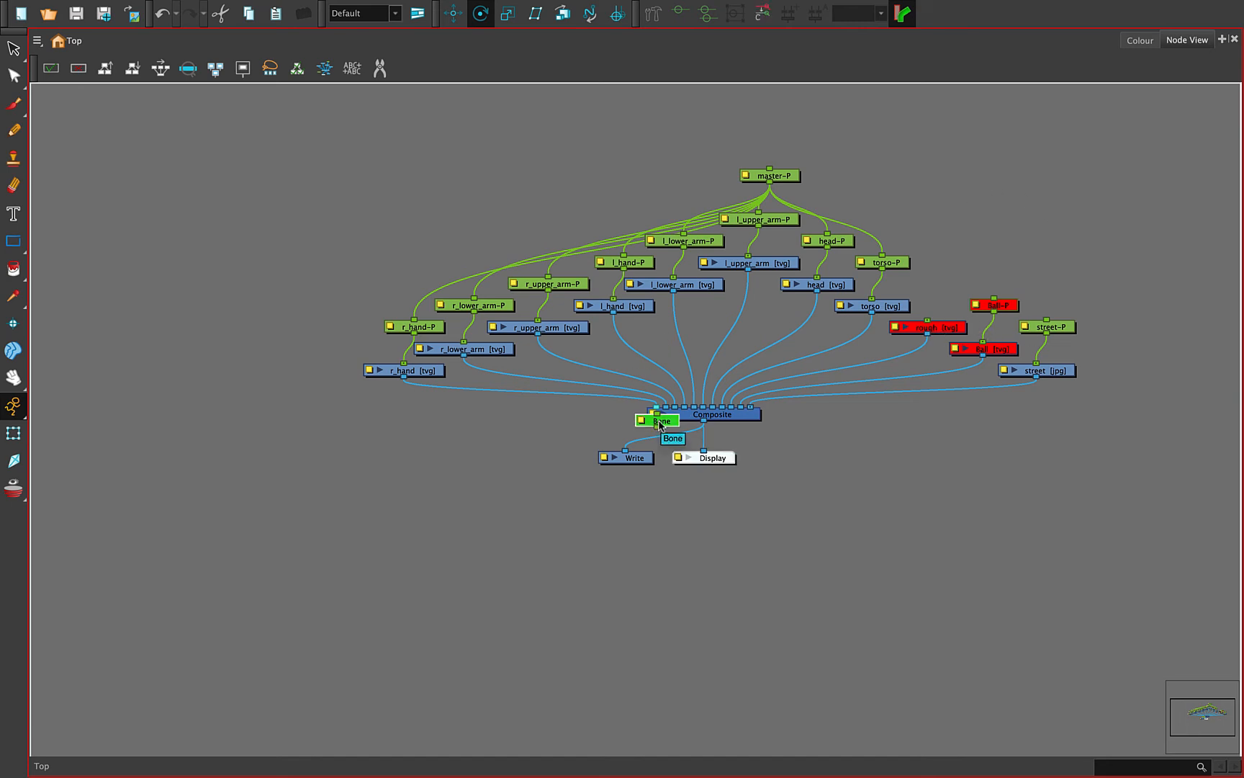
{"action": "key", "text": "Delete"}
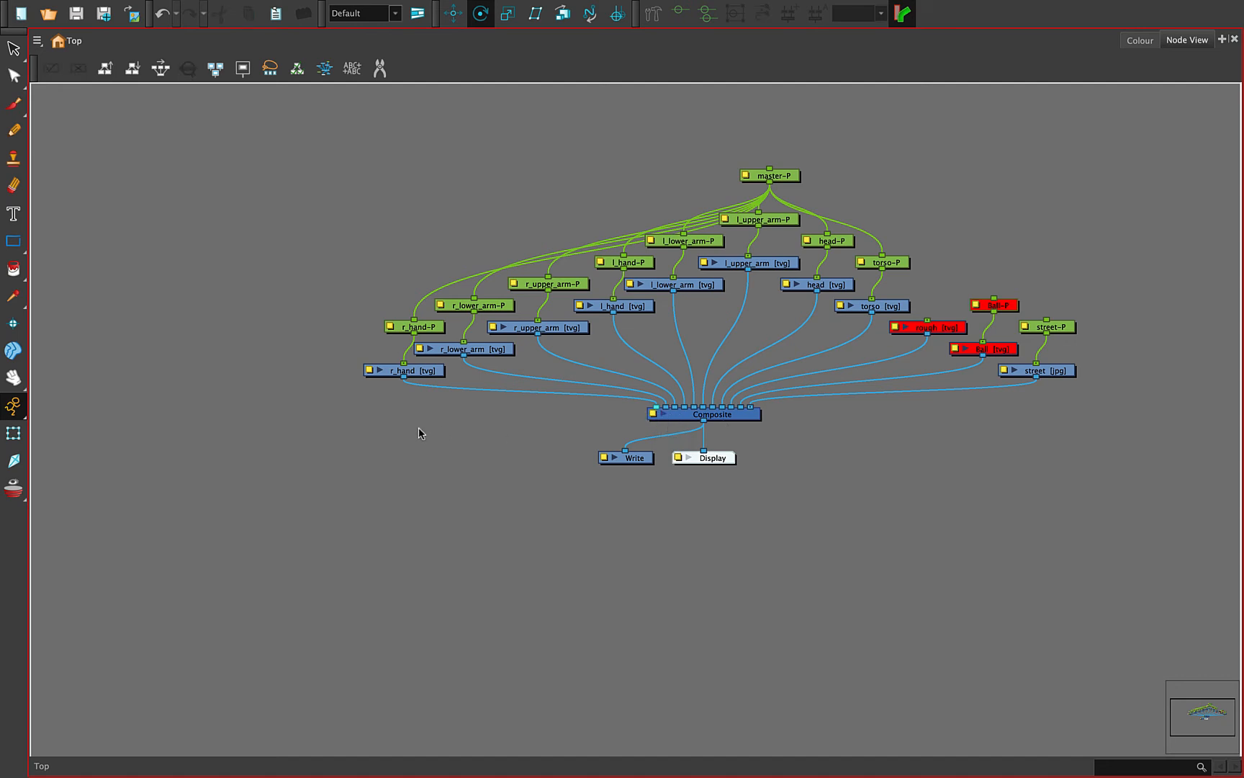
- Delete the restored Bone node and move the master-P node higher above the body-part pegs
{"action": "mouse_move", "coordinate": [771, 182]}
{"action": "left_mouse_down"}
{"action": "mouse_move", "coordinate": [760, 135]}
{"action": "mouse_move", "coordinate": [770, 182]}
{"action": "left_mouse_up"}
{"action": "mouse_move", "coordinate": [771, 182]}
{"action": "key", "text": "ctrl+z"}
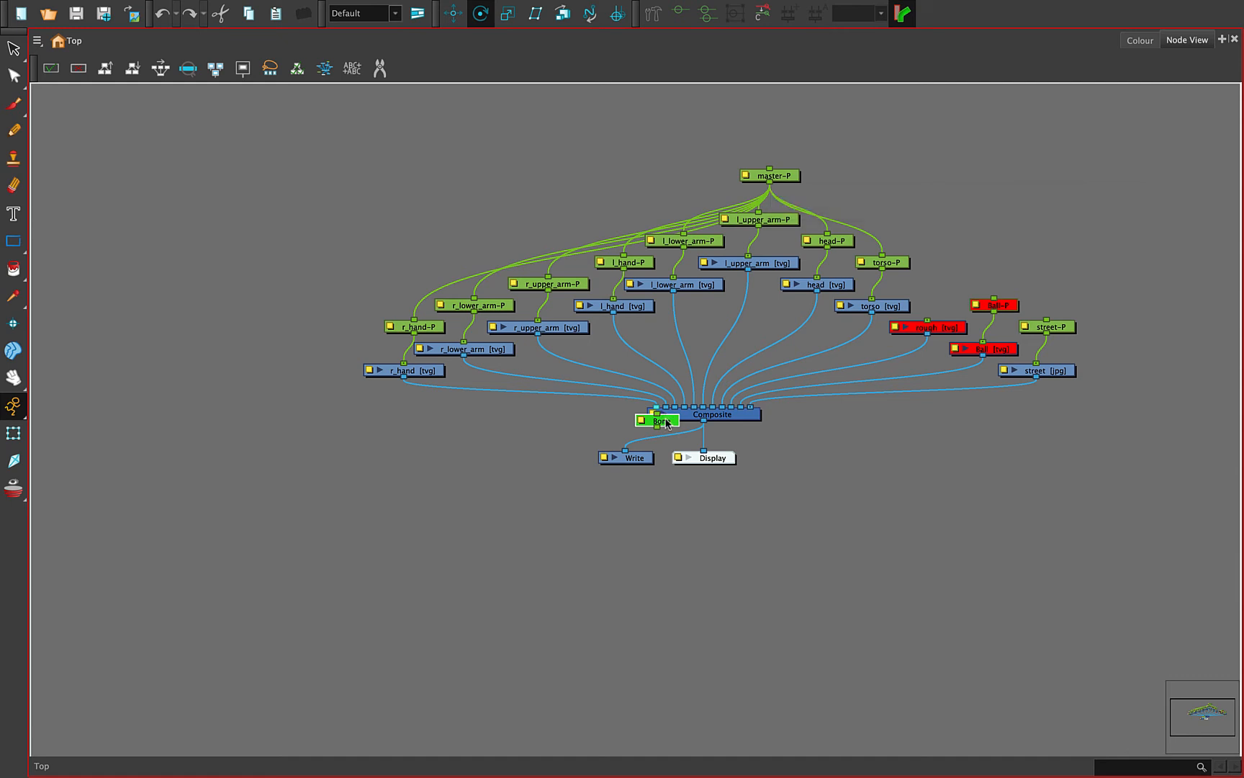
{"action": "key", "text": "Delete"}
{"action": "left_click_drag", "start_coordinate": [780, 177], "coordinate": [729, 115]}
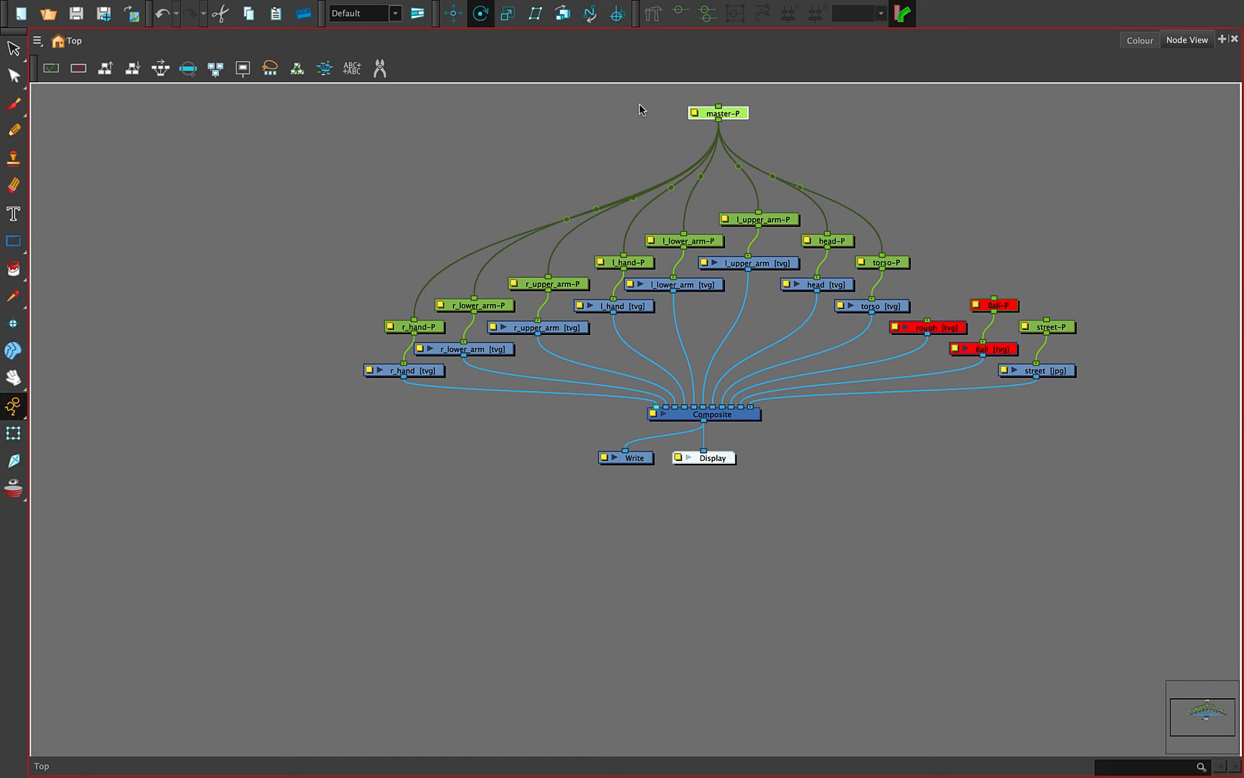
{"action": "key", "text": "super+f"}
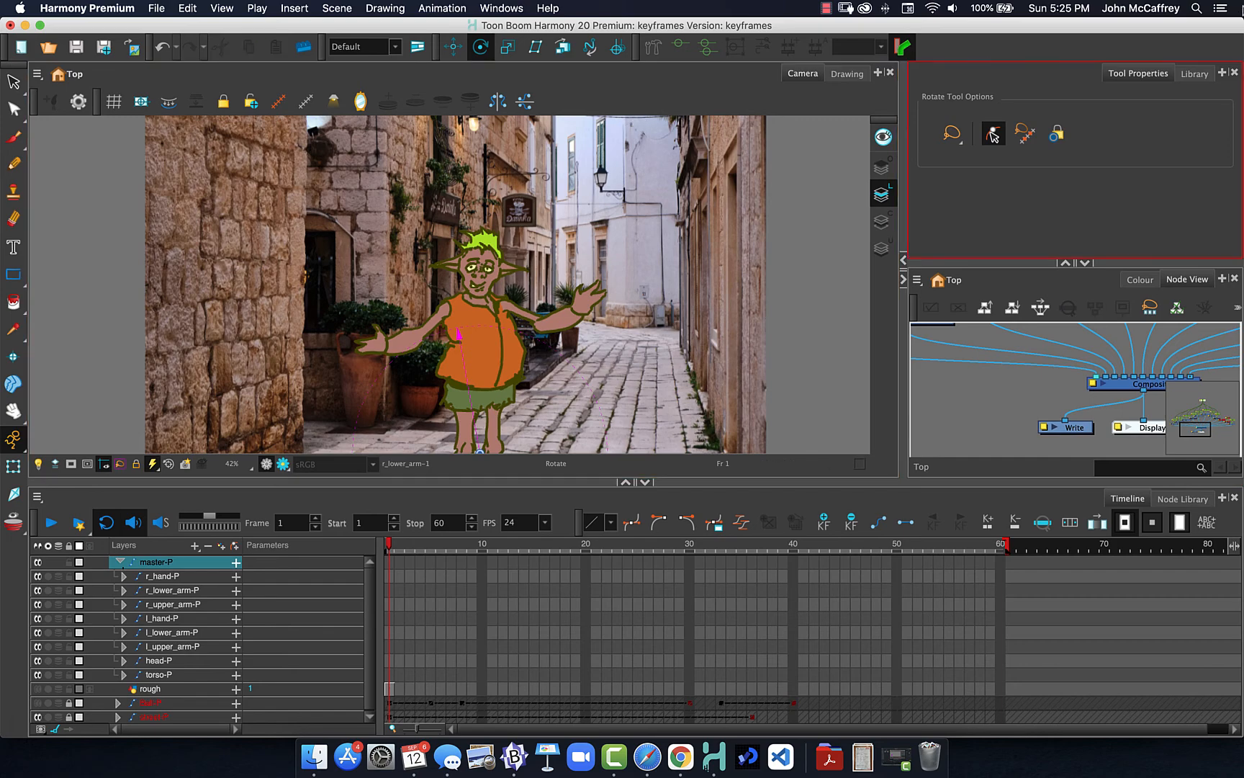
- Parent each hand peg to its lower-arm peg and each lower-arm peg to its upper-arm peg in the timeline, for both arms
{"action": "left_click", "coordinate": [1139, 282]}
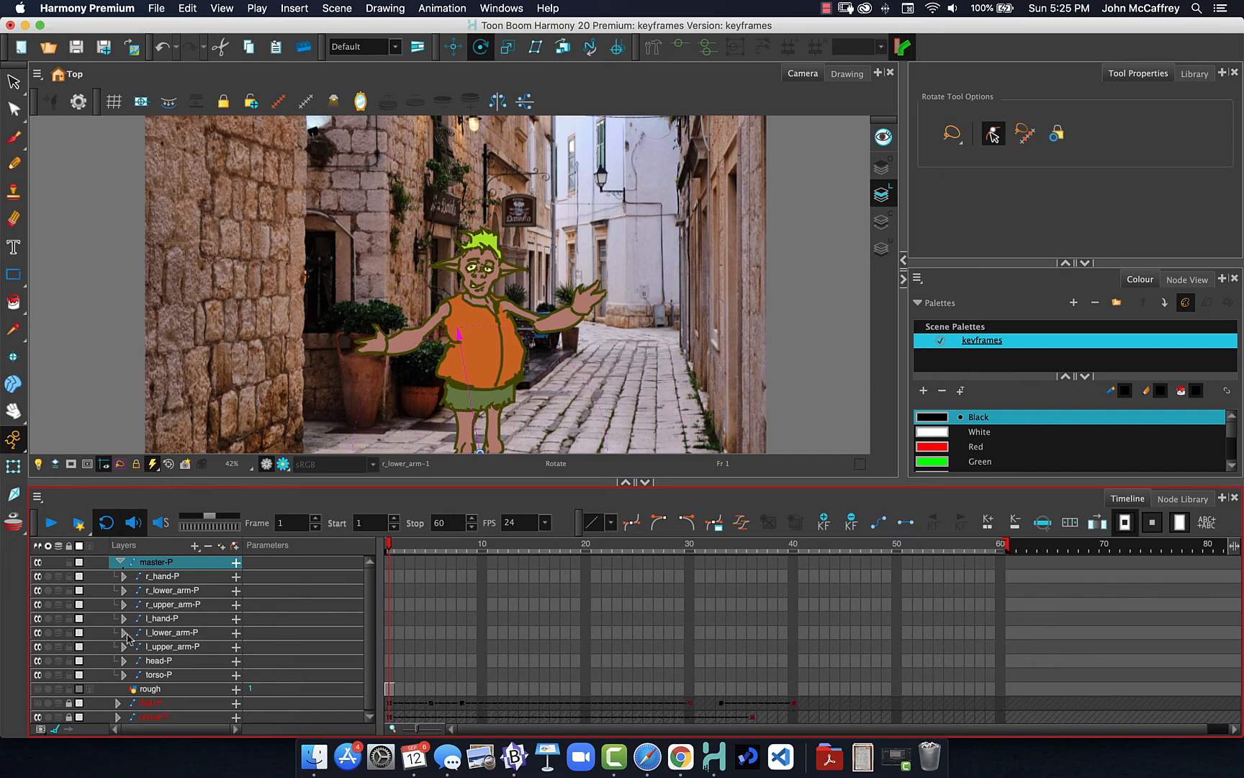
{"action": "left_click", "coordinate": [165, 578]}
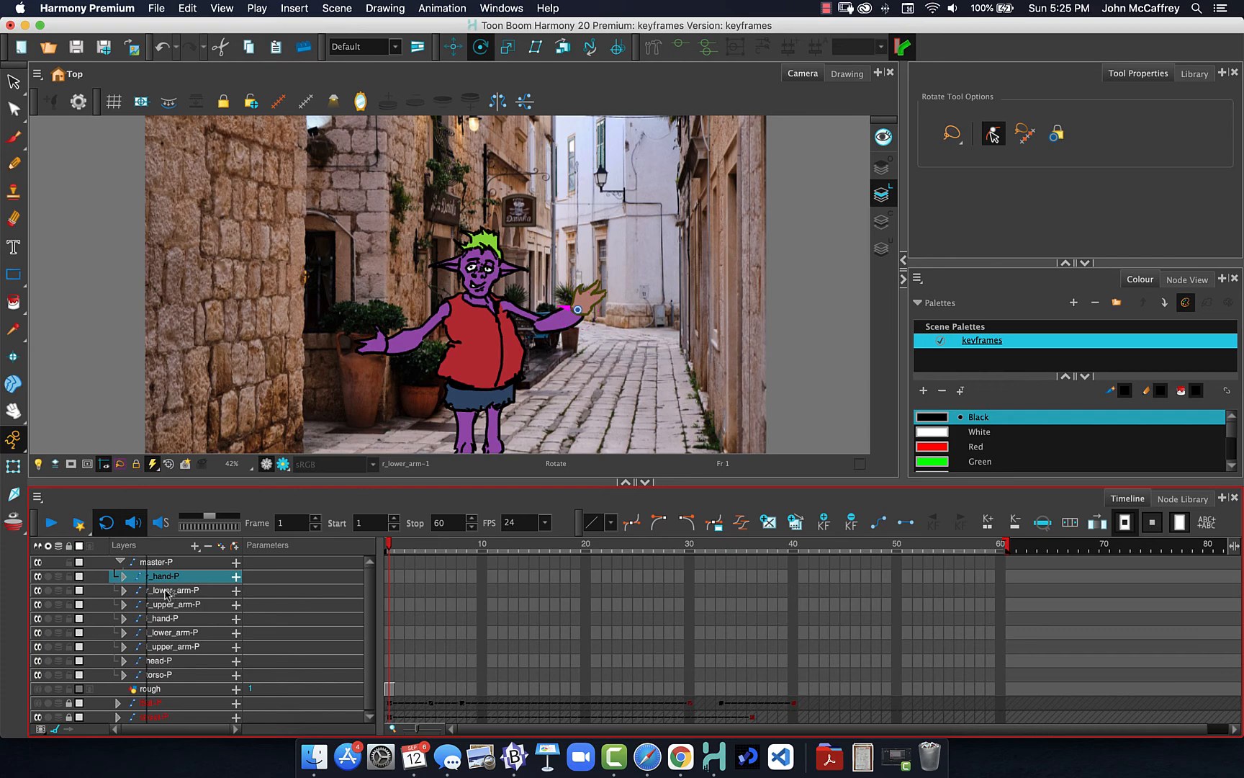
{"action": "left_click_drag", "start_coordinate": [164, 592], "coordinate": [166, 592]}
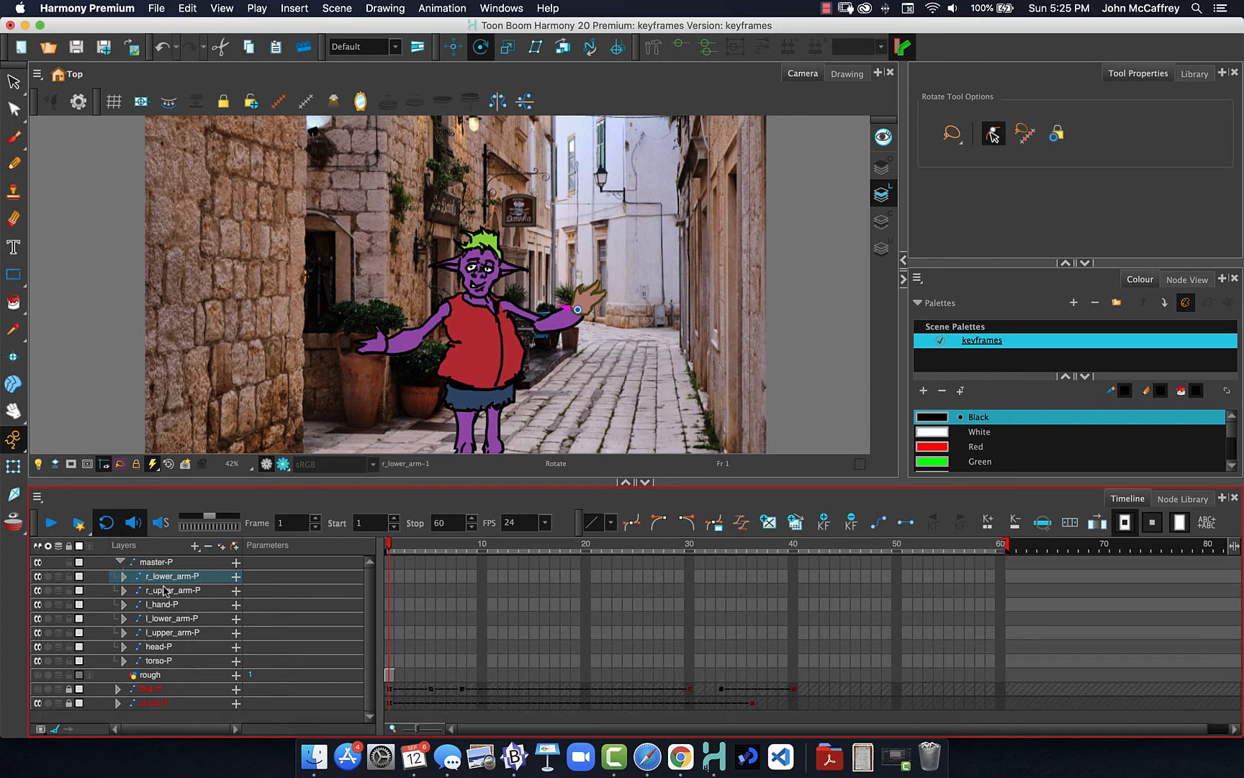
{"action": "left_click", "coordinate": [162, 578]}
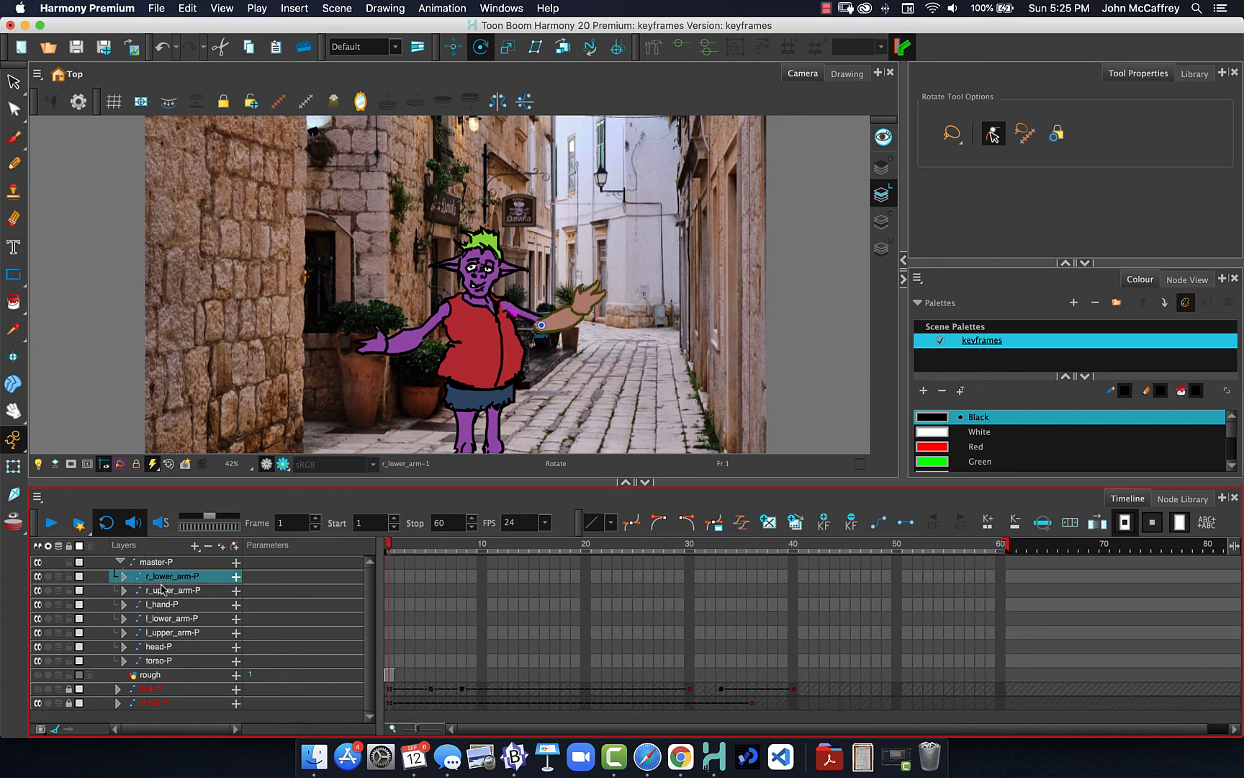
{"action": "left_click_drag", "start_coordinate": [162, 587], "coordinate": [142, 604]}
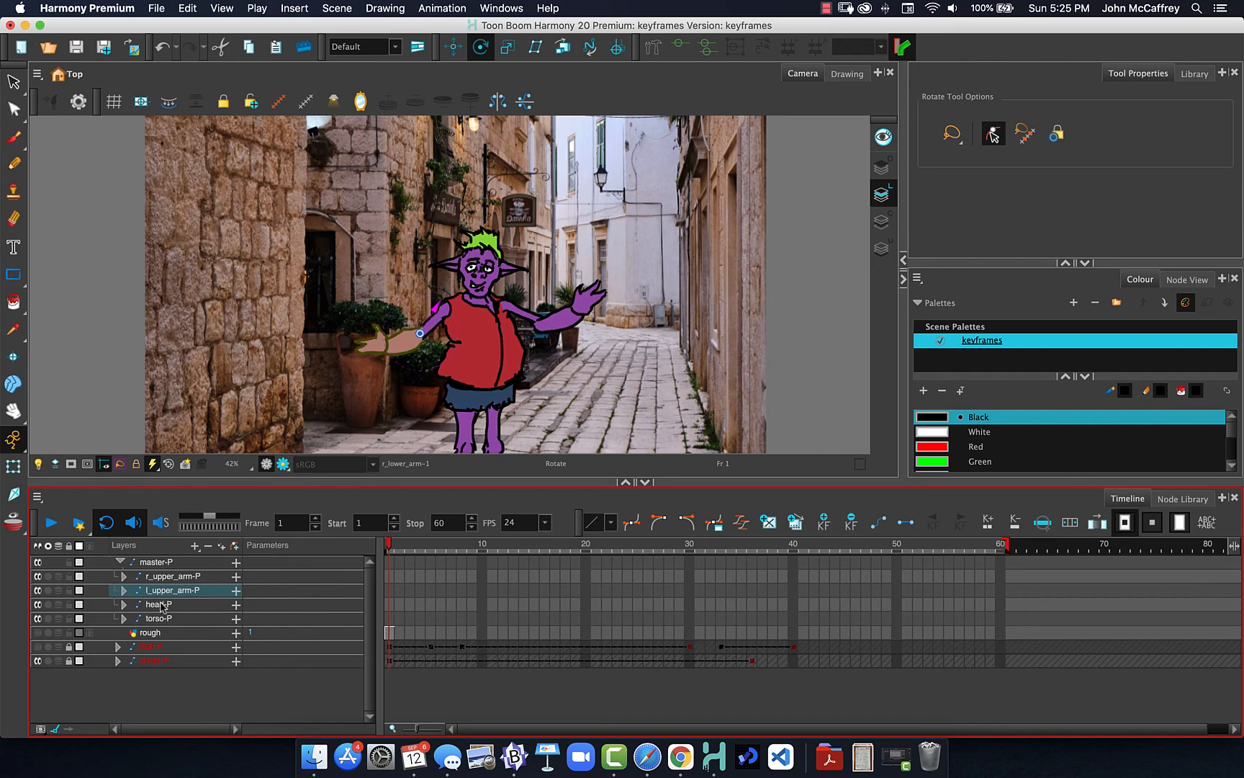
- Test the hierarchy by rotating the whole troll with master-P and turning it back upright
{"action": "left_click", "coordinate": [169, 566]}
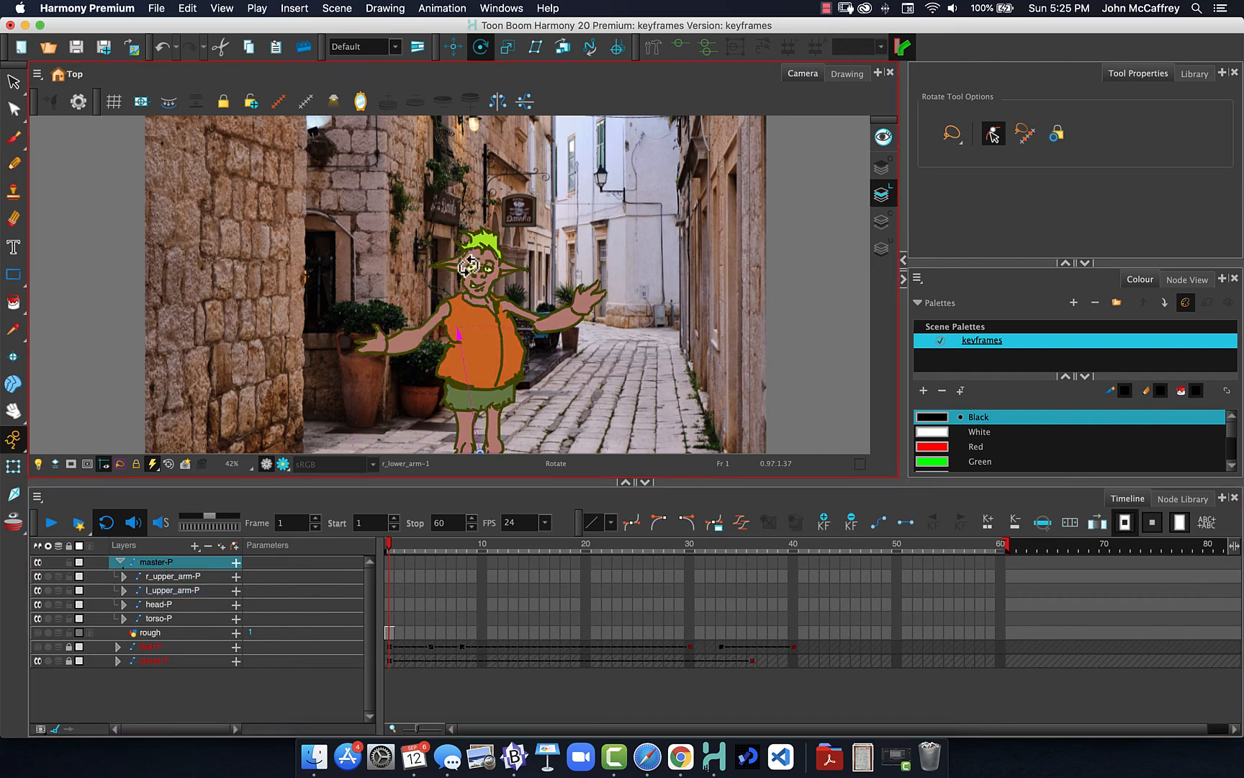
{"action": "left_click_drag", "start_coordinate": [470, 264], "coordinate": [429, 210]}
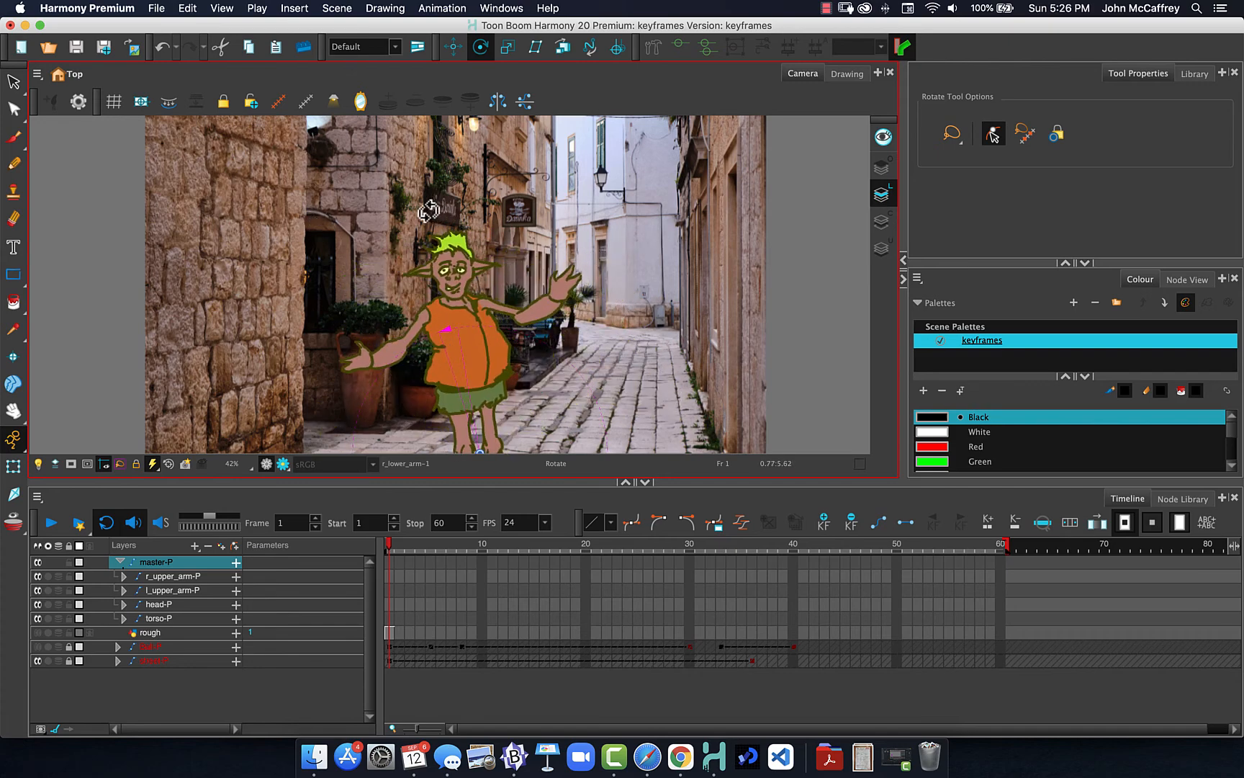
{"action": "left_click_drag", "start_coordinate": [428, 210], "coordinate": [456, 225]}
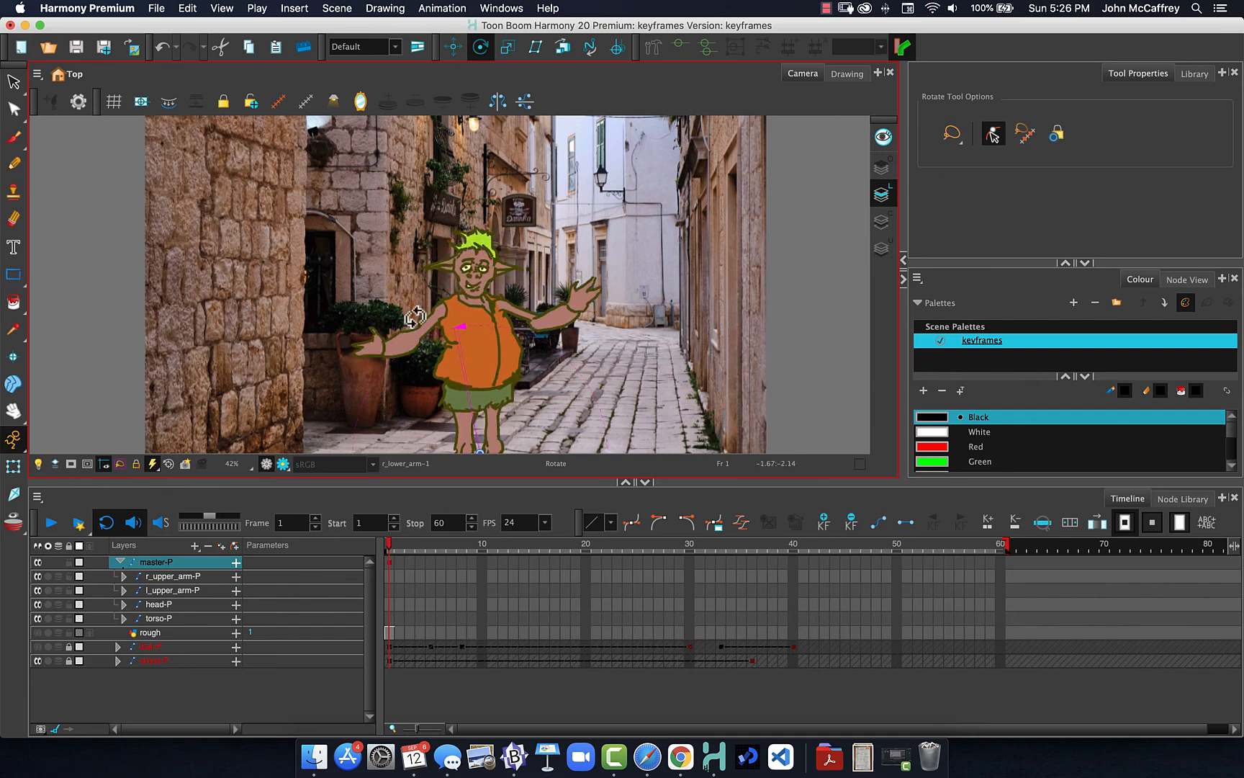
- Arrange the upper-arm, lower-arm and hand pegs of both arms as descending chains beneath master-P in the enlarged Node View
{"action": "left_click", "coordinate": [1029, 360]}
{"action": "left_click", "coordinate": [1189, 280]}
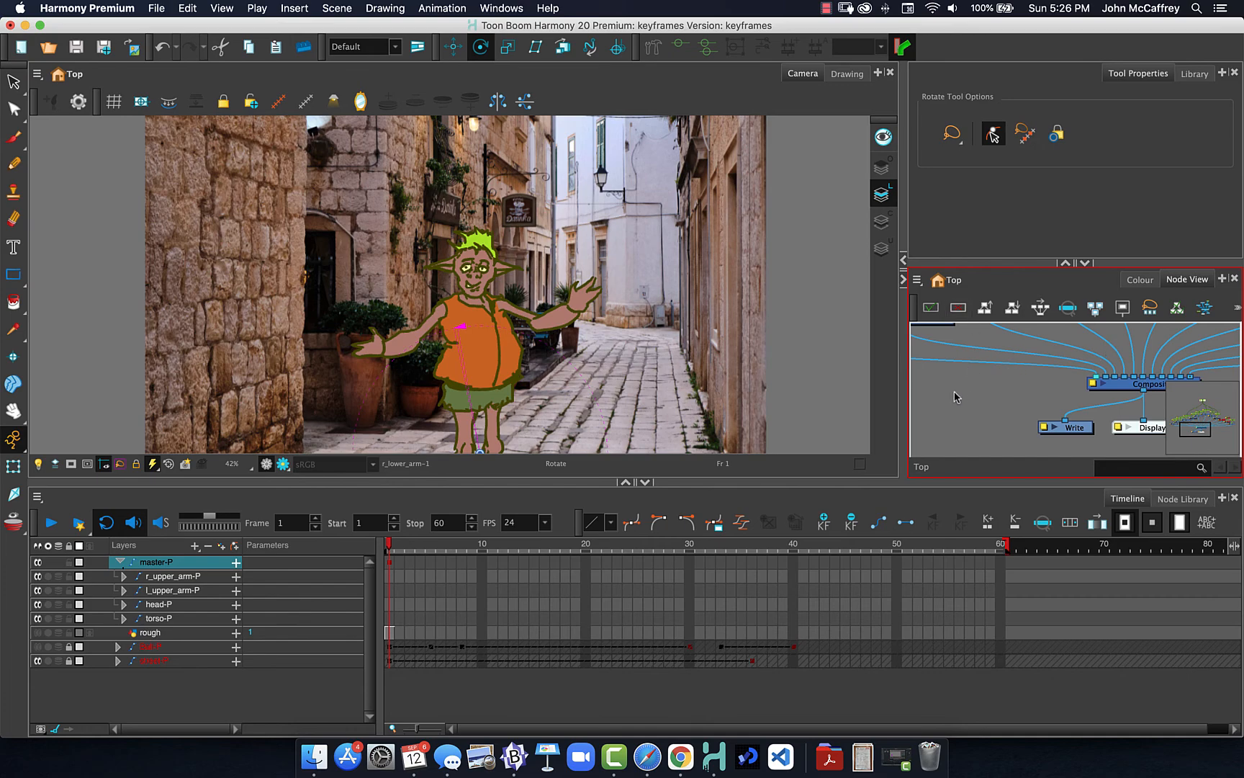
{"action": "key", "text": "grave"}
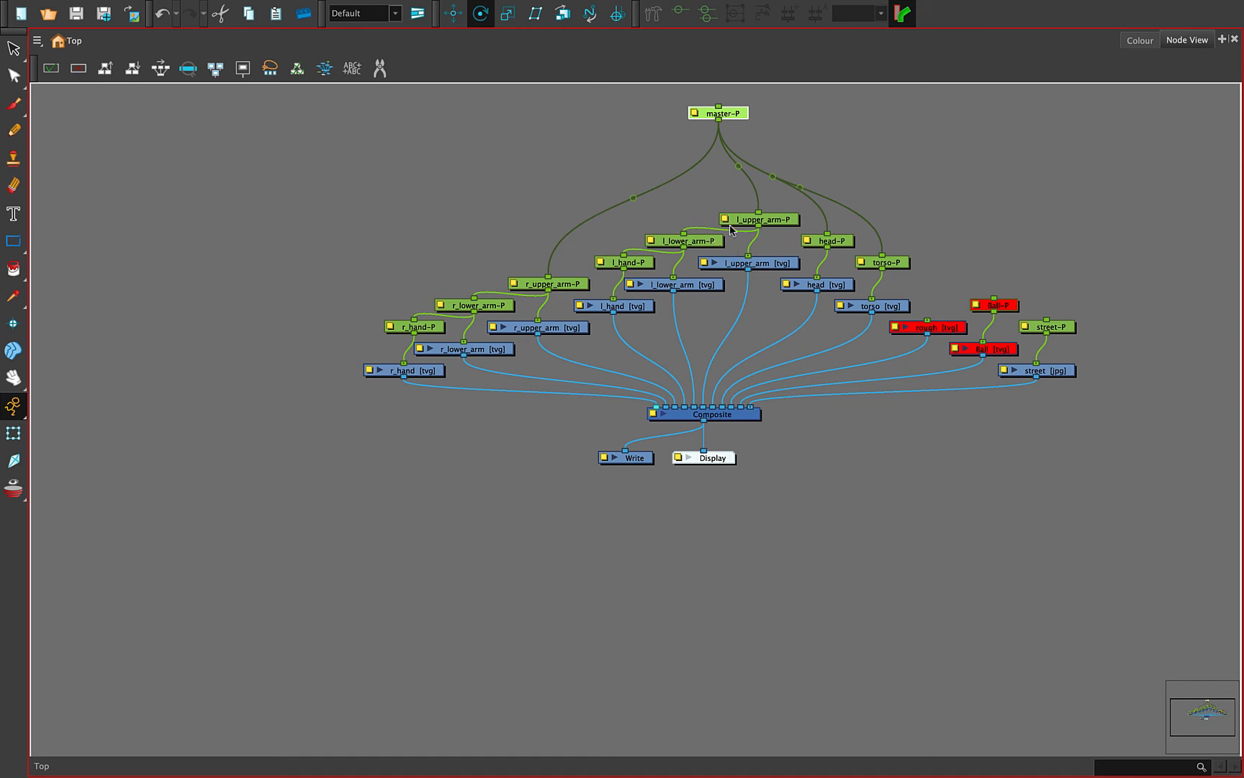
{"action": "left_click_drag", "start_coordinate": [768, 225], "coordinate": [746, 205]}
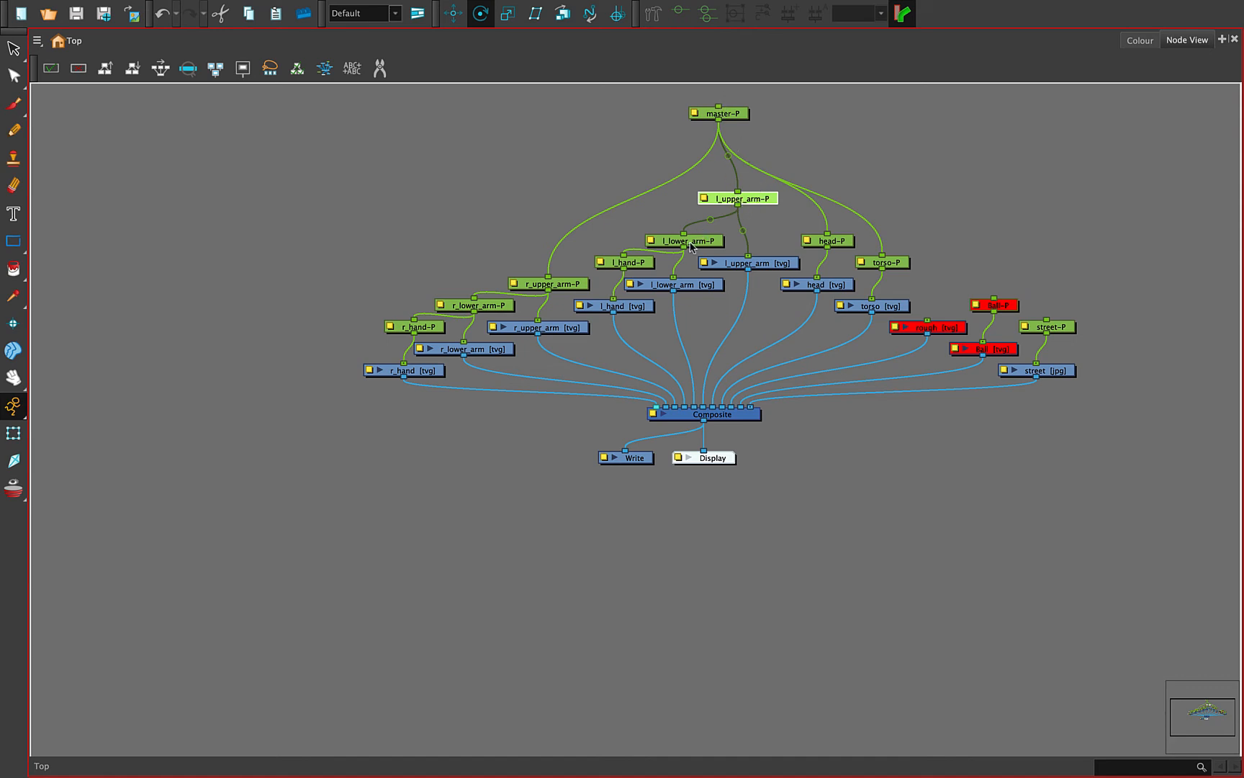
{"action": "left_click_drag", "start_coordinate": [692, 246], "coordinate": [688, 229]}
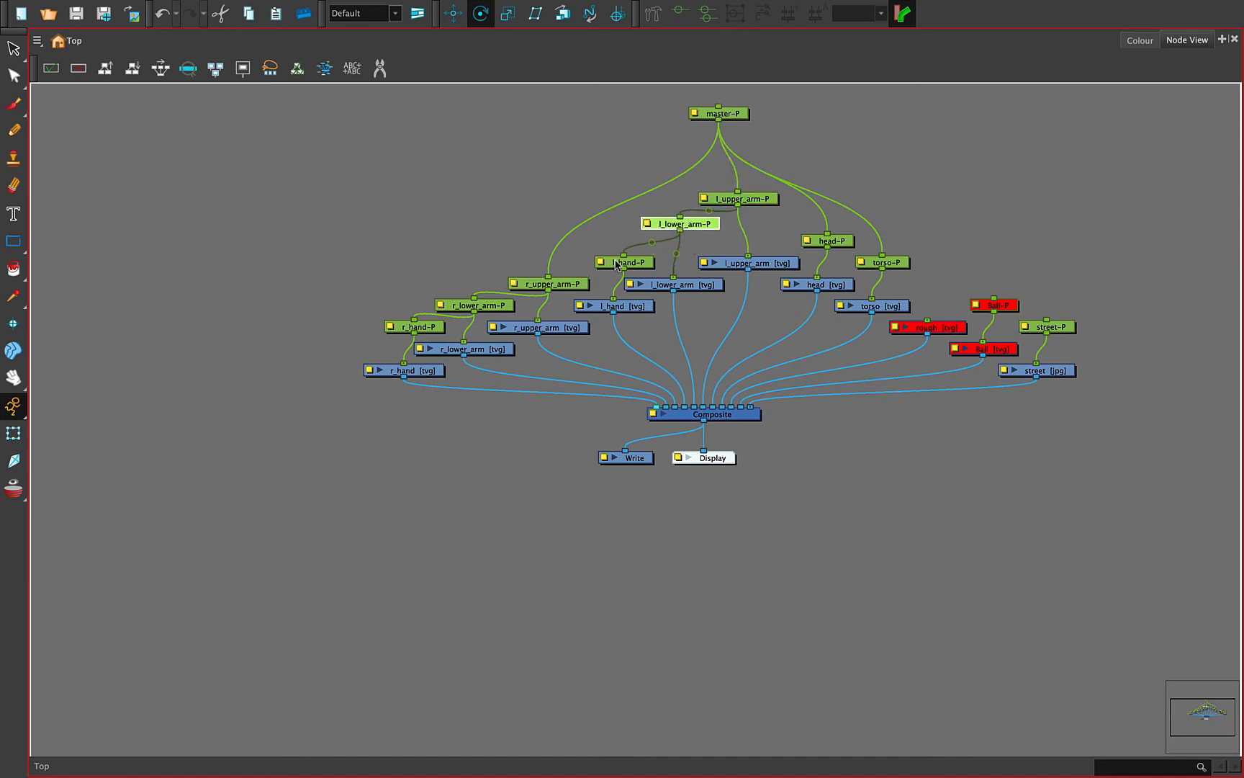
{"action": "left_click_drag", "start_coordinate": [635, 265], "coordinate": [549, 227]}
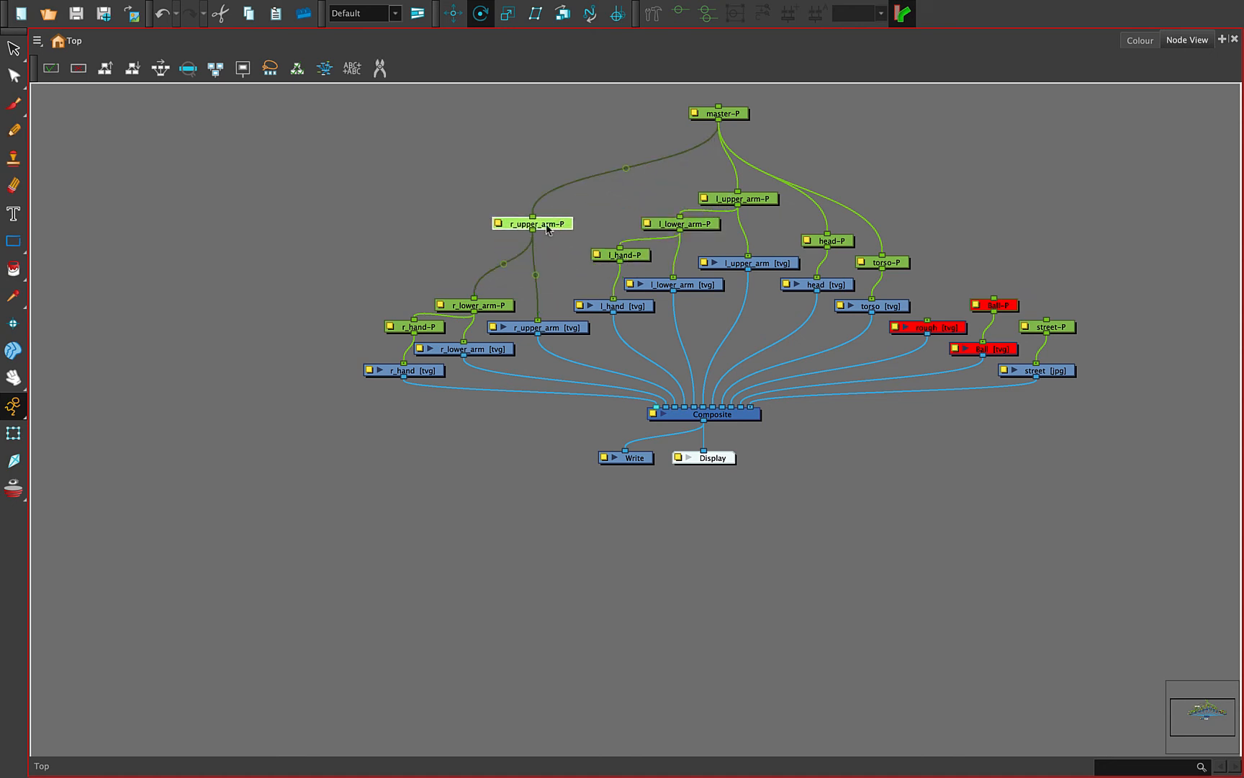
{"action": "left_click_drag", "start_coordinate": [476, 308], "coordinate": [479, 264]}
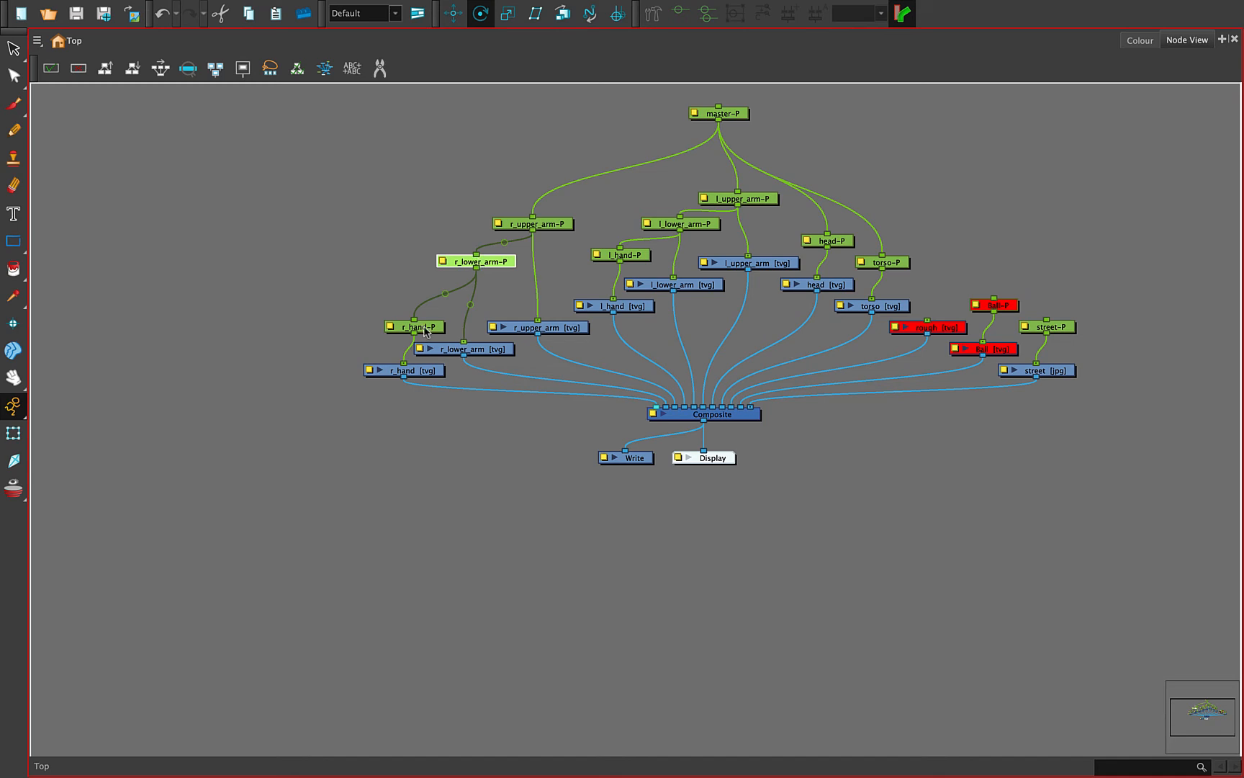
{"action": "left_click_drag", "start_coordinate": [428, 335], "coordinate": [425, 314]}
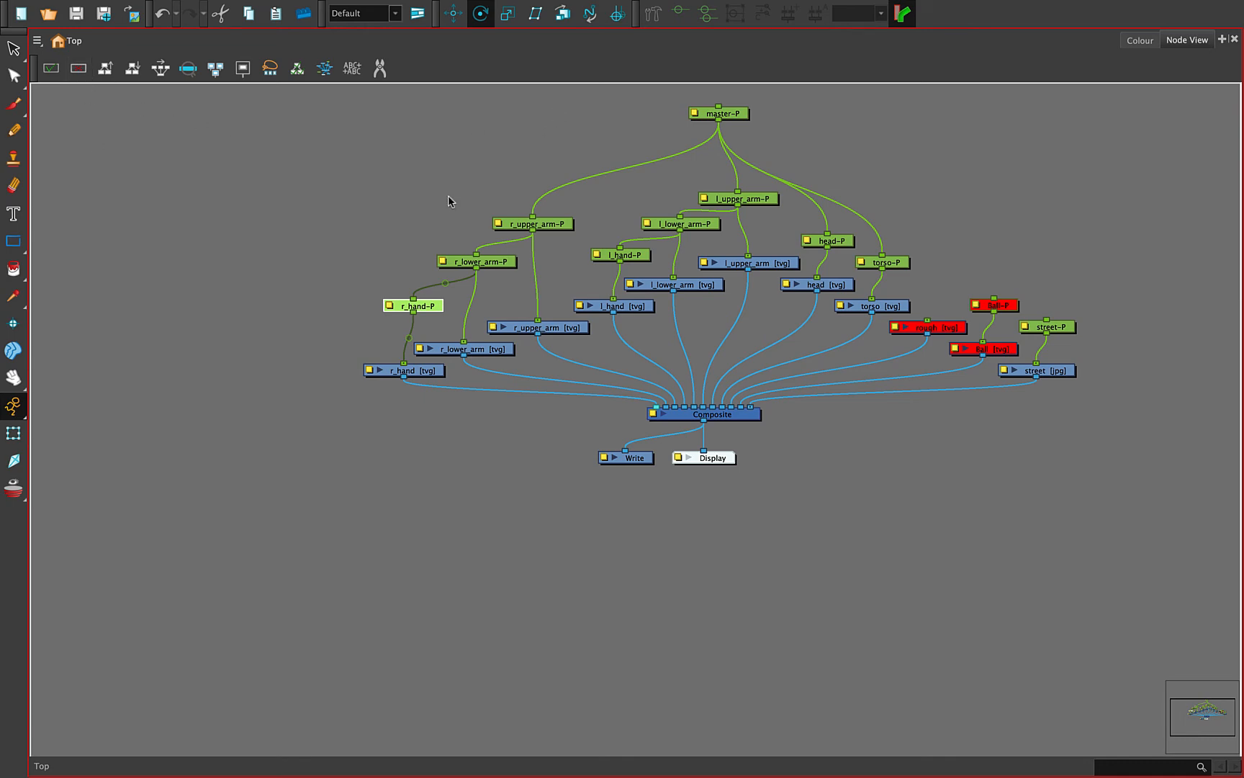
{"action": "key", "text": "super+f"}
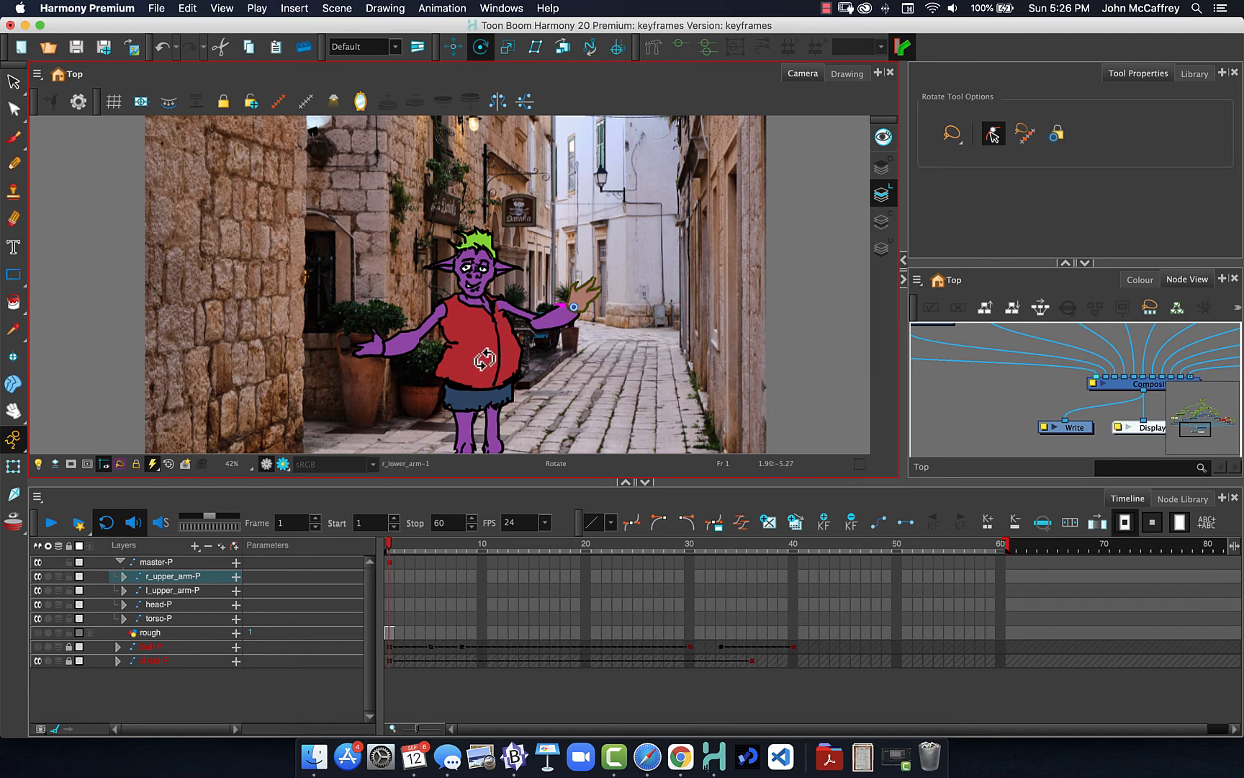
- Collapse the master-P hierarchy in the timeline and extend the exposure of its drawings to frame 60
{"action": "left_click", "coordinate": [121, 562]}
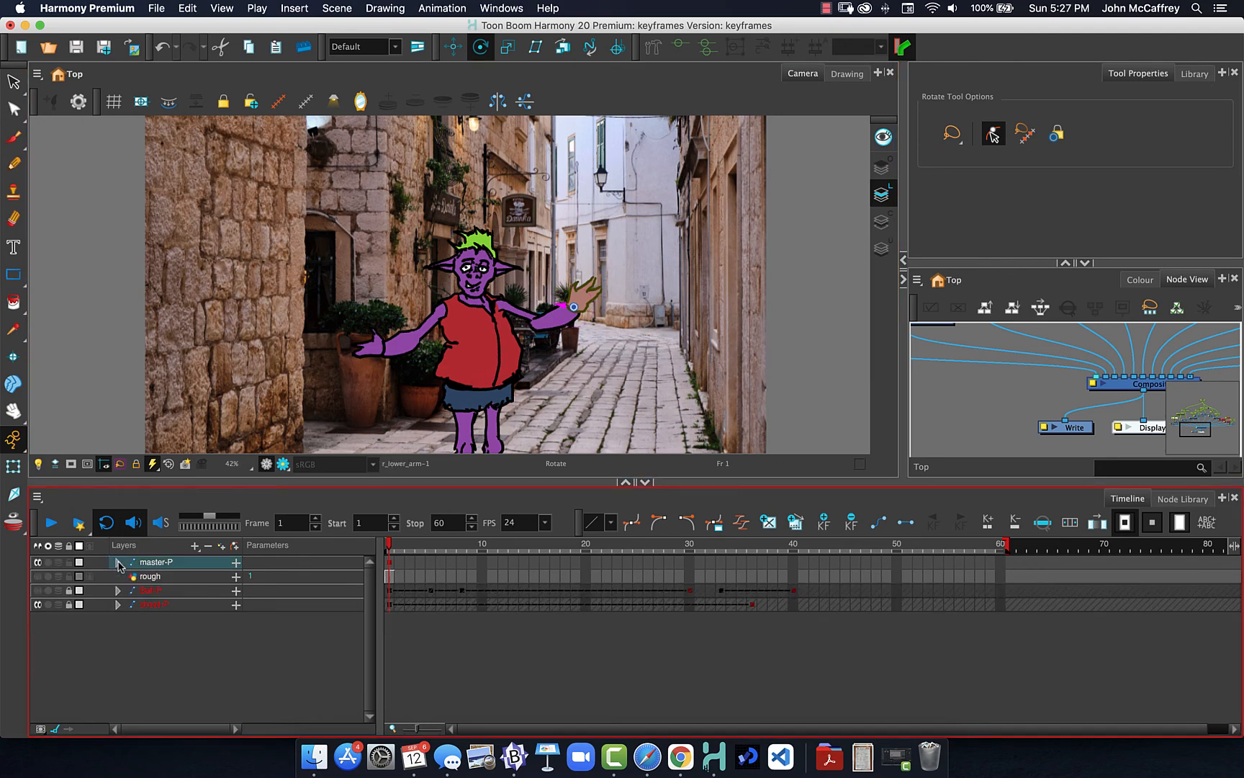
{"action": "left_click", "coordinate": [389, 562]}
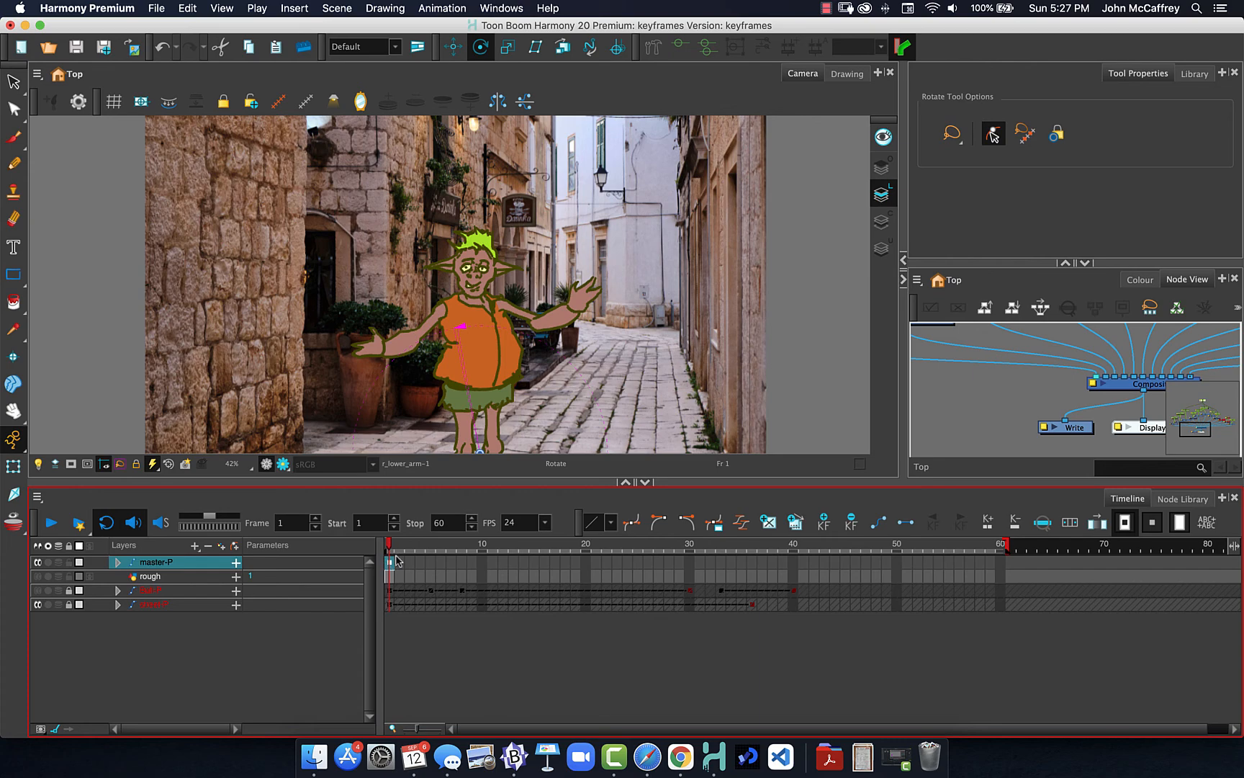
{"action": "left_click", "coordinate": [399, 563]}
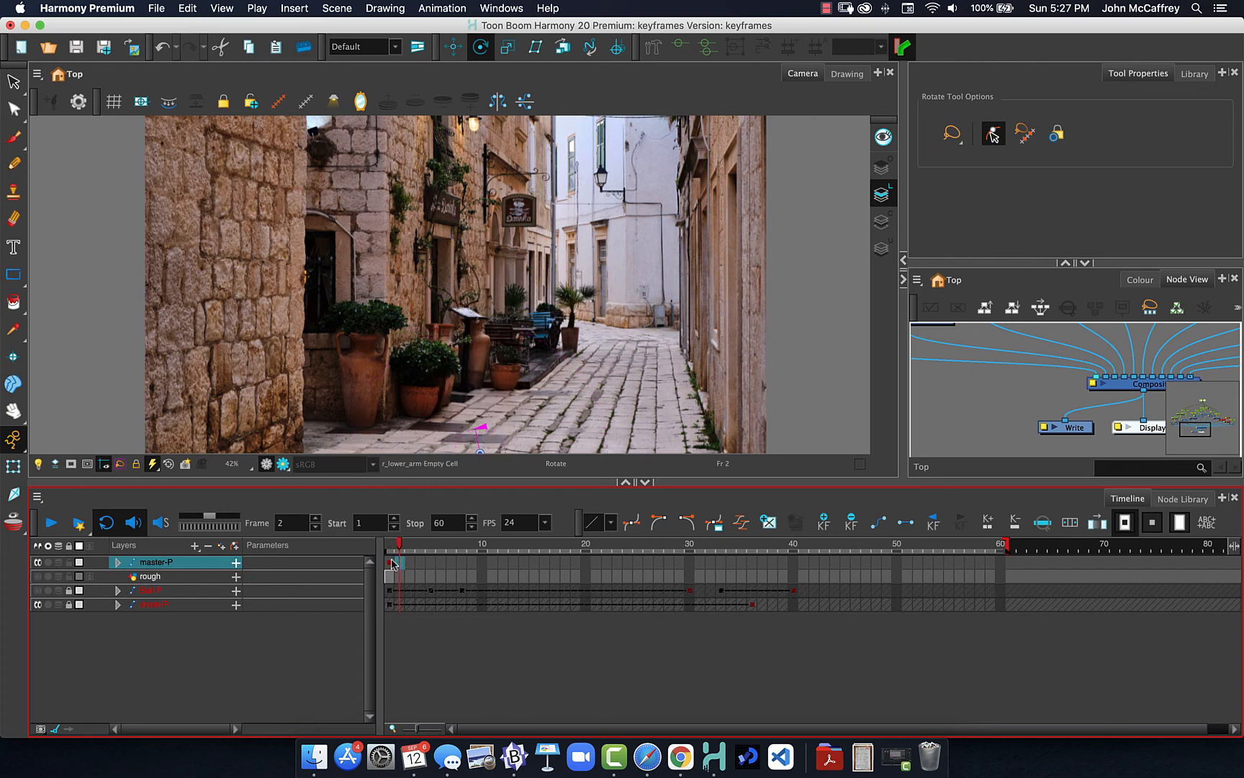
{"action": "left_click", "coordinate": [1000, 566]}
{"action": "key", "text": "F5"}
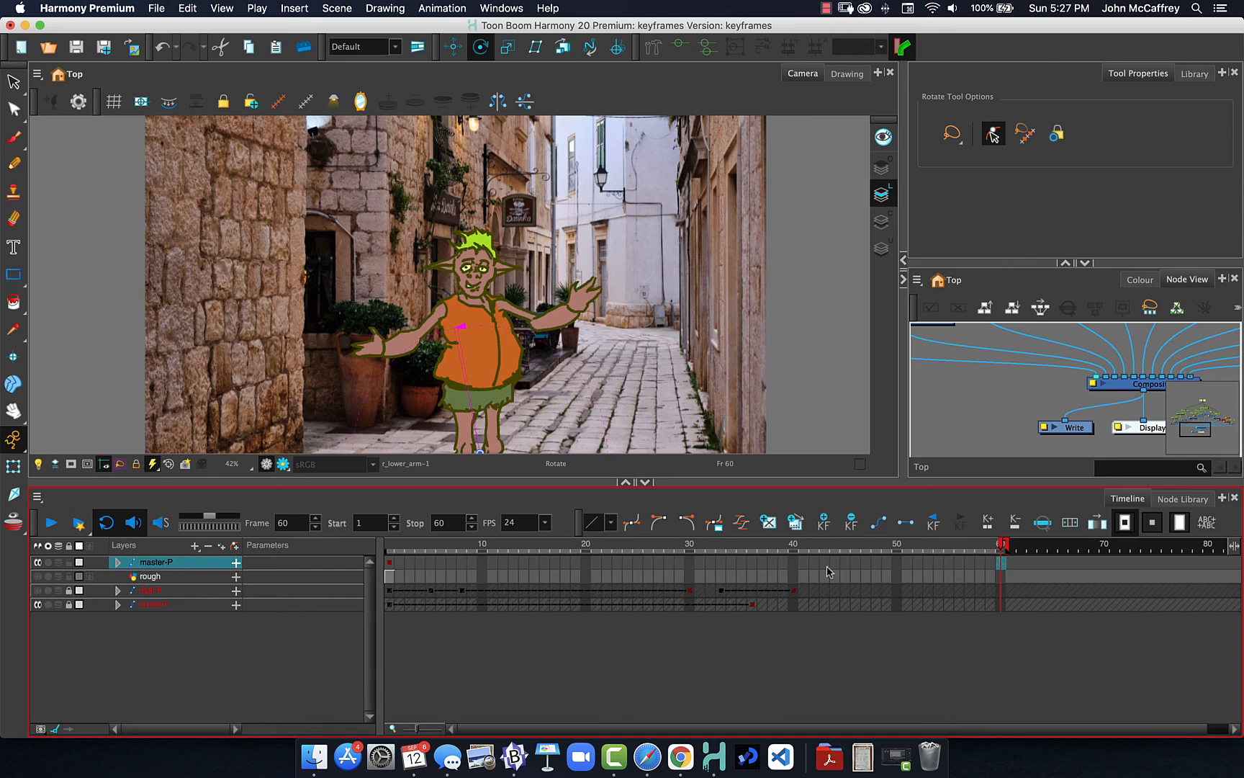
- Tilt the whole troll counter-clockwise with master-P at frame 1
{"action": "left_click", "coordinate": [389, 566]}
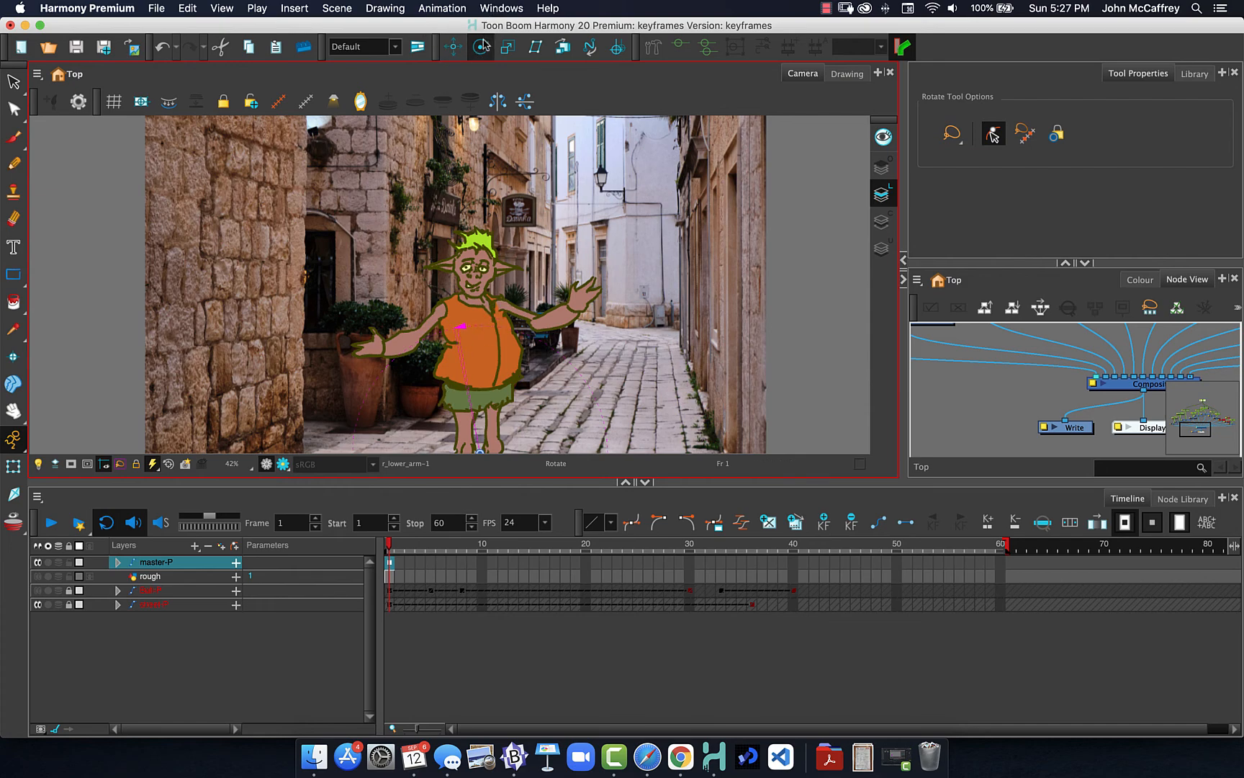
{"action": "left_click_drag", "start_coordinate": [464, 311], "coordinate": [454, 308]}
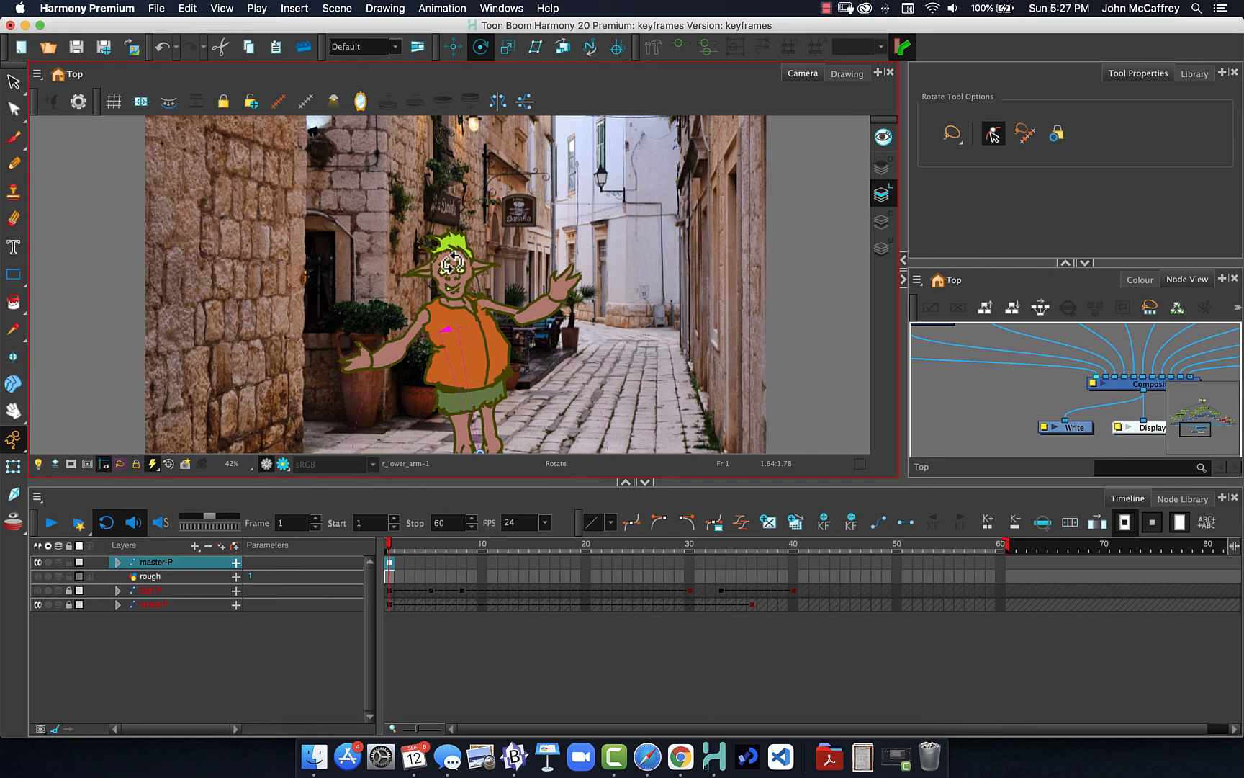
{"action": "left_click", "coordinate": [200, 658]}
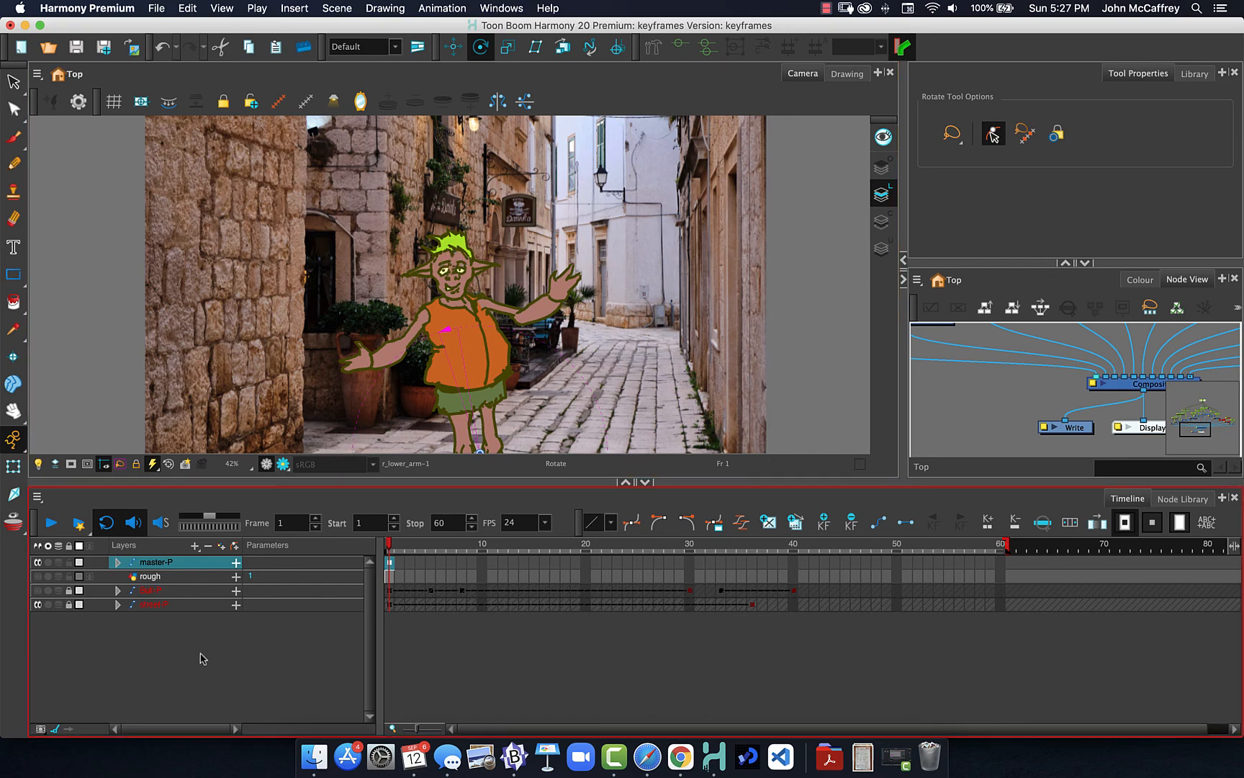
- Test selecting the head peg by picking the head directly in the Camera view
{"action": "left_click", "coordinate": [455, 265]}
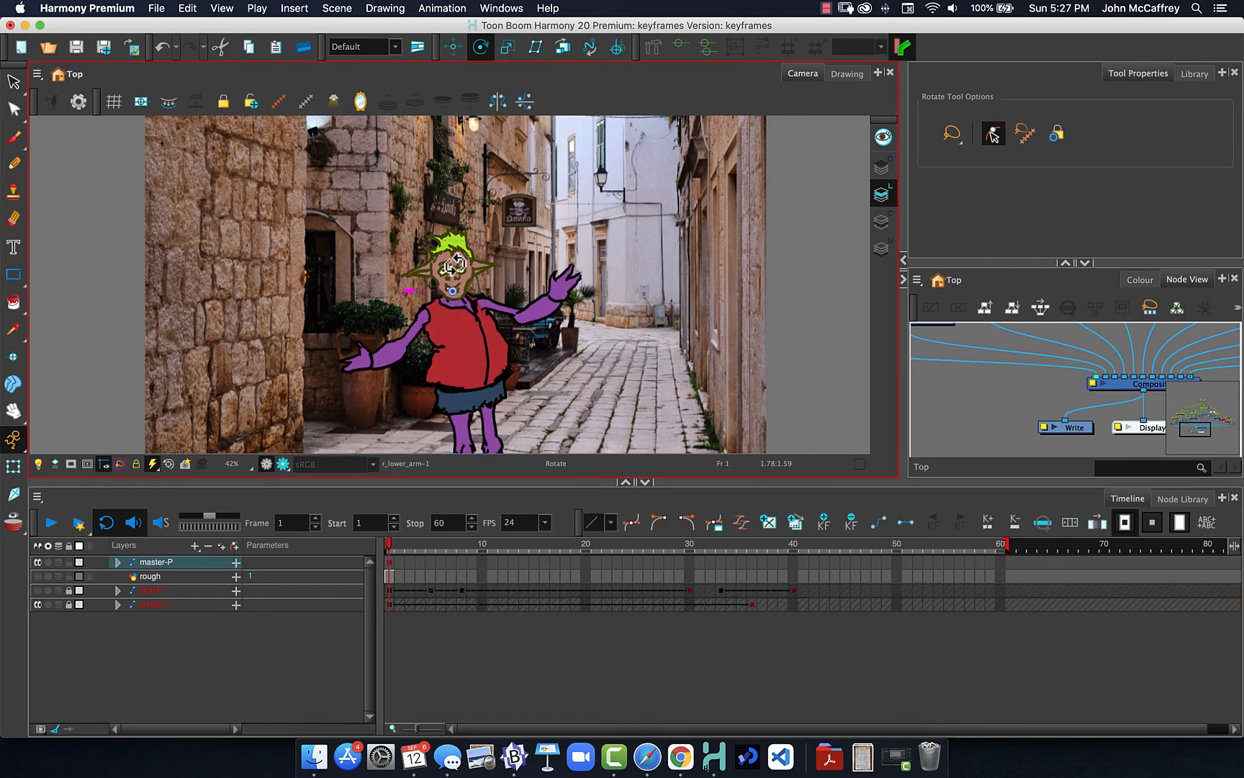
{"action": "left_click", "coordinate": [224, 639]}
{"action": "left_click", "coordinate": [461, 270]}
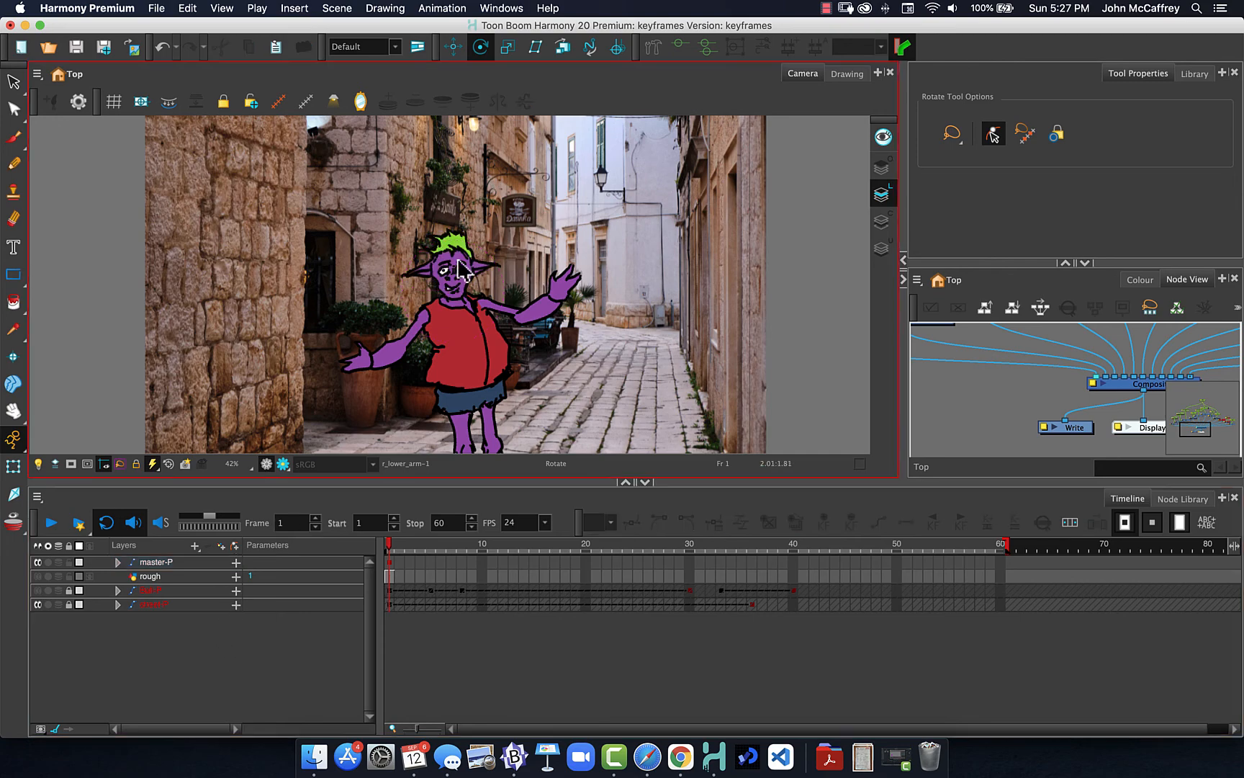
{"action": "left_click", "coordinate": [459, 260]}
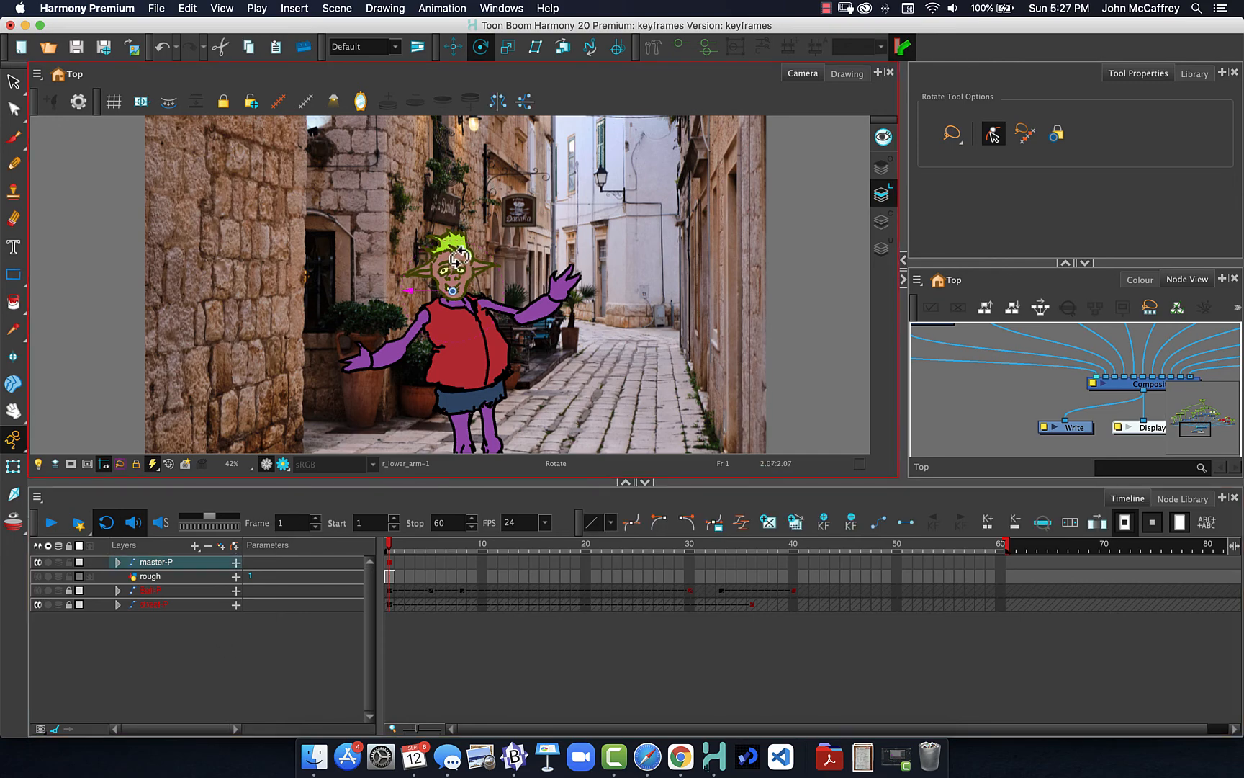
- Switch to the Transform tool, keeping peg selection mode enabled
{"action": "left_click", "coordinate": [1018, 105]}
{"action": "left_click", "coordinate": [13, 468]}
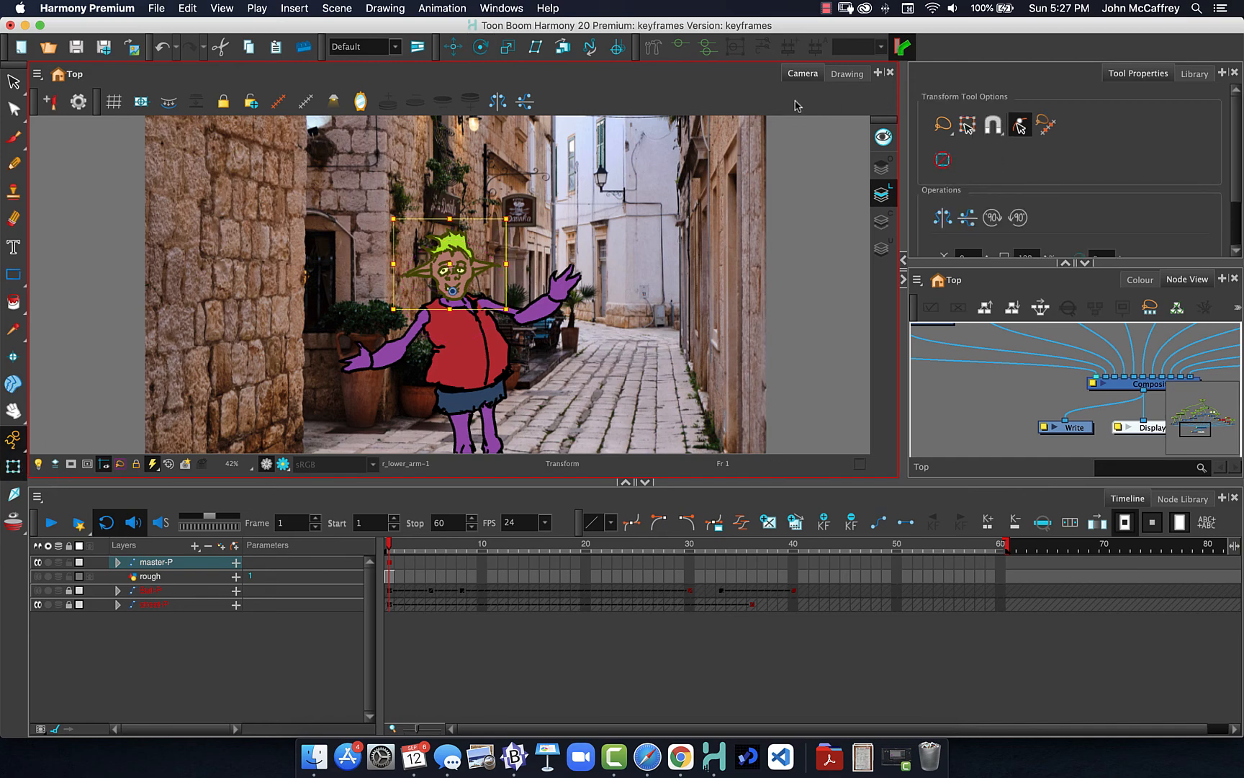
{"action": "left_click", "coordinate": [1021, 130]}
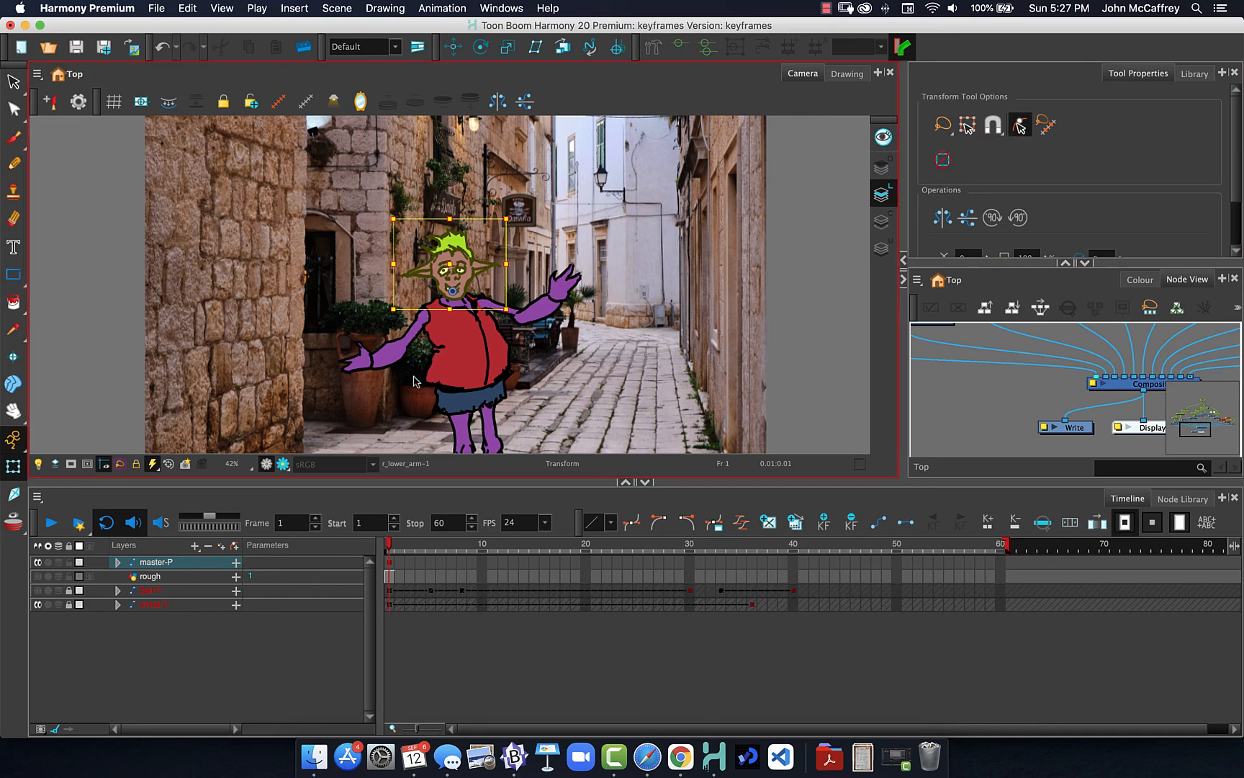
- Test peg selection in the Camera view on the troll's l_lower_arm, l_upper_arm and r_upper_arm
{"action": "left_click", "coordinate": [195, 659]}
{"action": "left_click", "coordinate": [391, 357]}
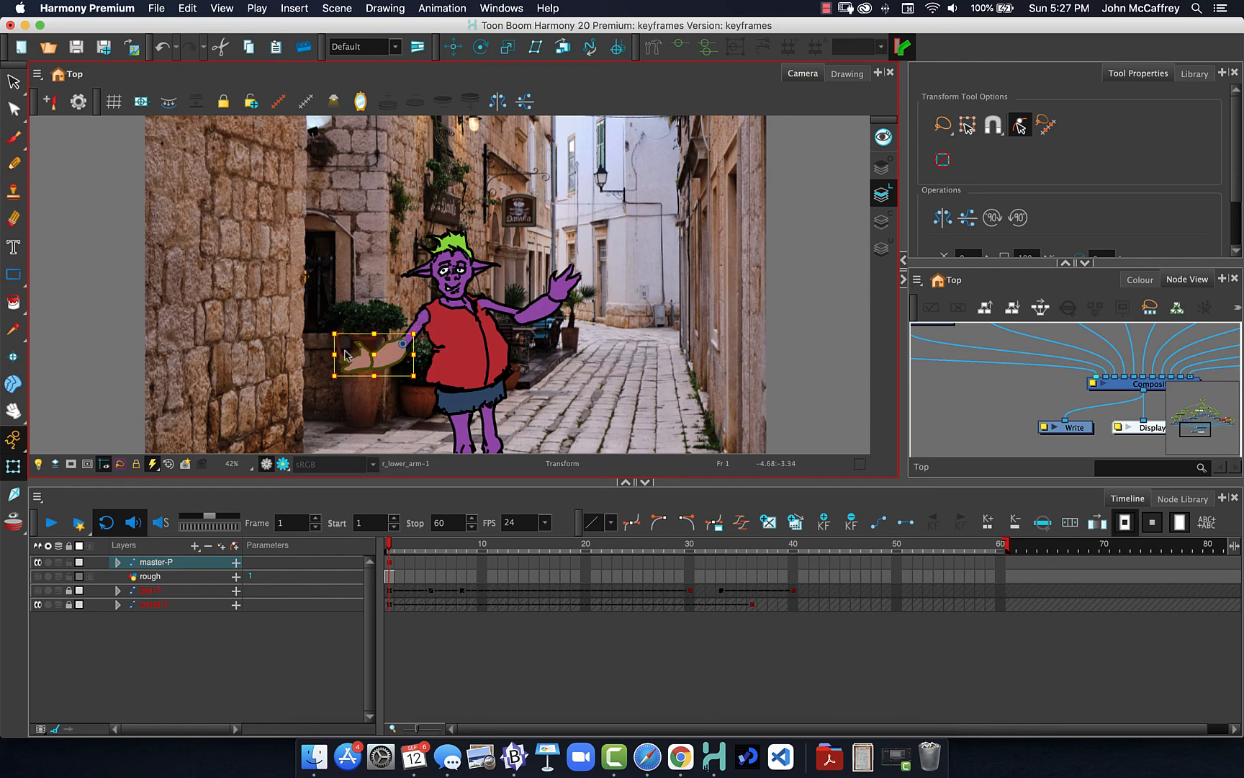
{"action": "left_click", "coordinate": [256, 648]}
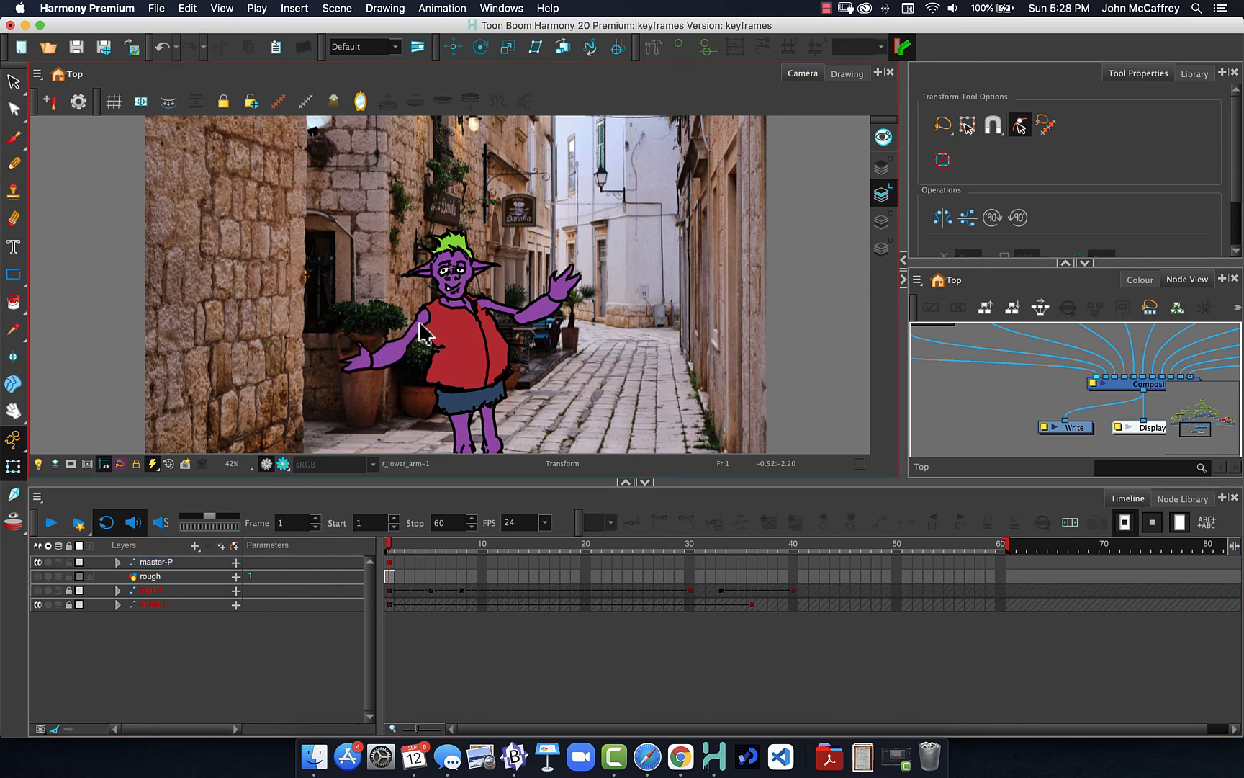
{"action": "left_click", "coordinate": [421, 324]}
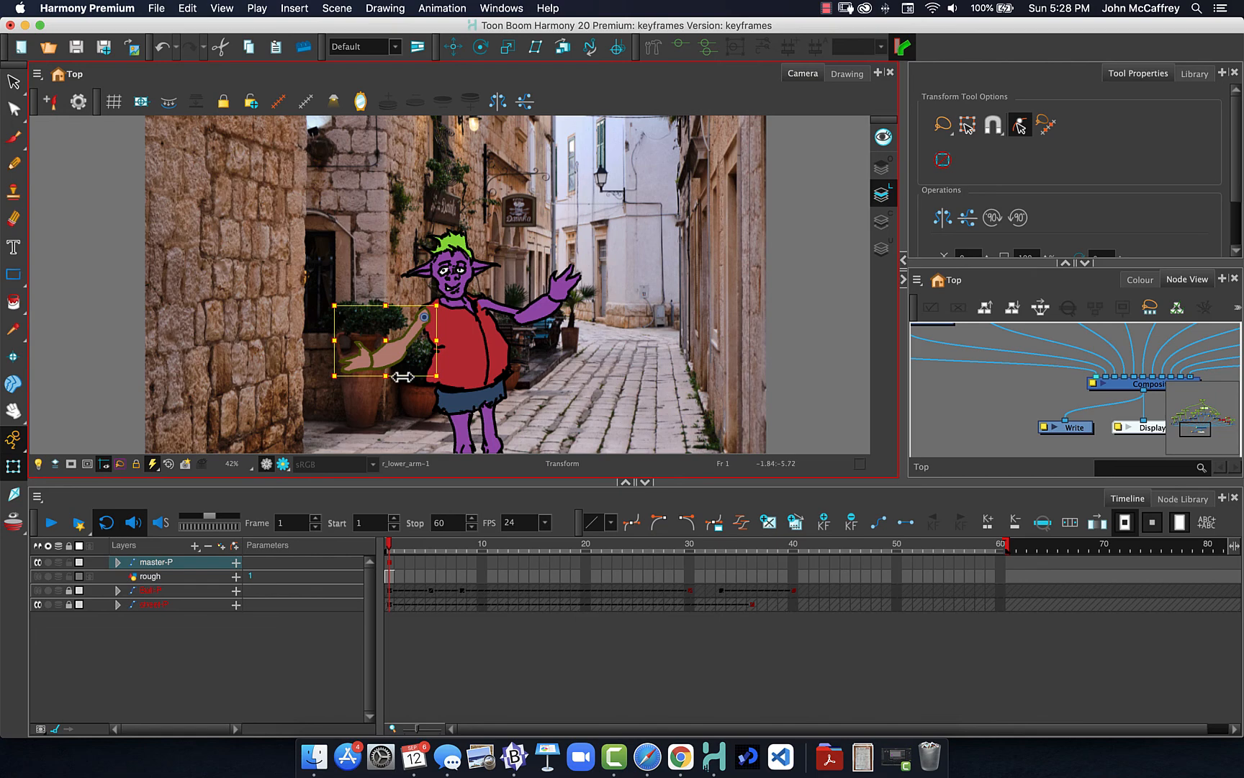
{"action": "left_click", "coordinate": [504, 314]}
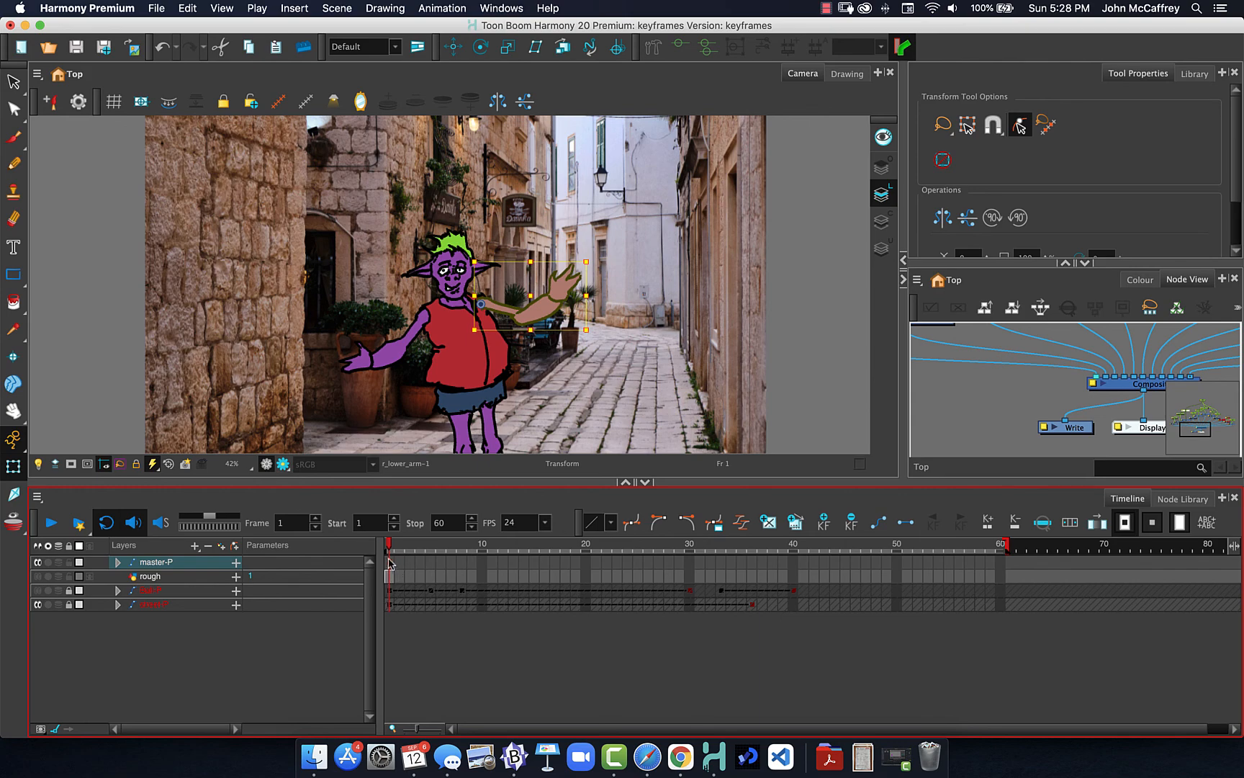
- Rotate the troll's r_upper_arm slightly clockwise around its shoulder at frame 1
{"action": "left_click_drag", "start_coordinate": [543, 309], "coordinate": [544, 314]}
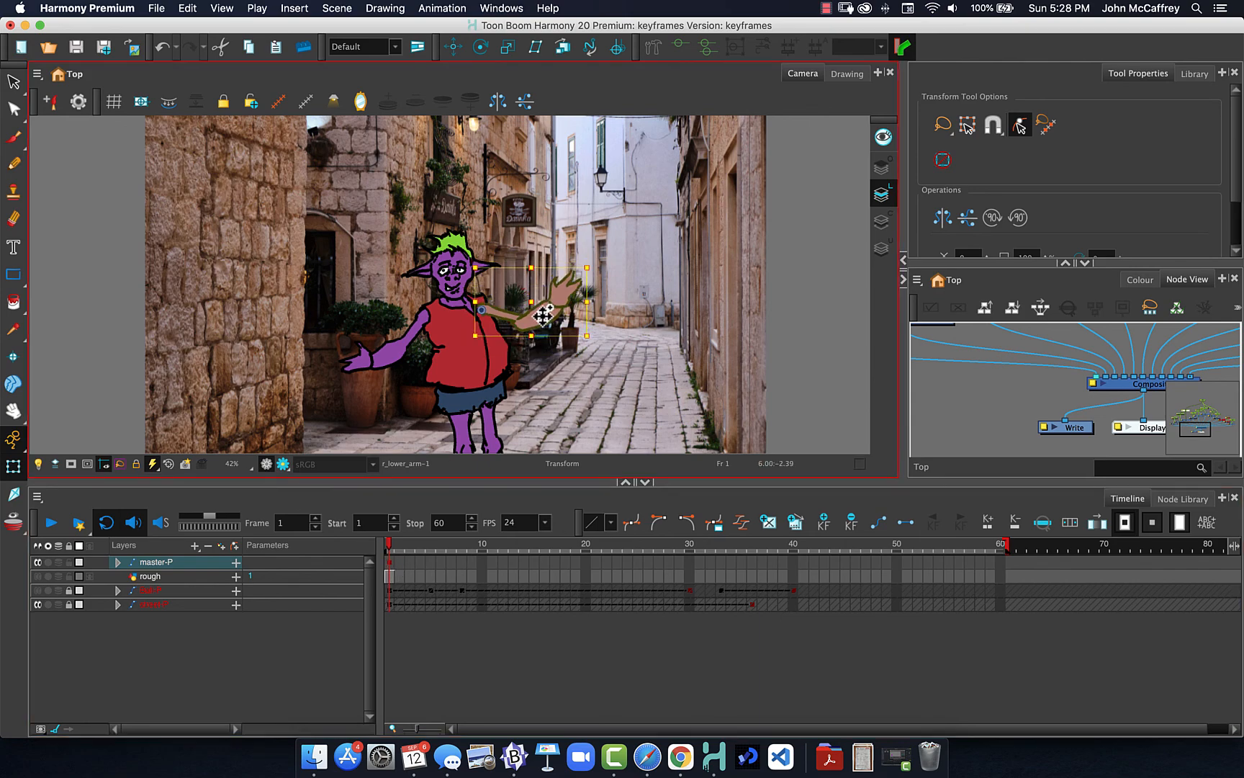
{"action": "key", "text": "ctrl+z"}
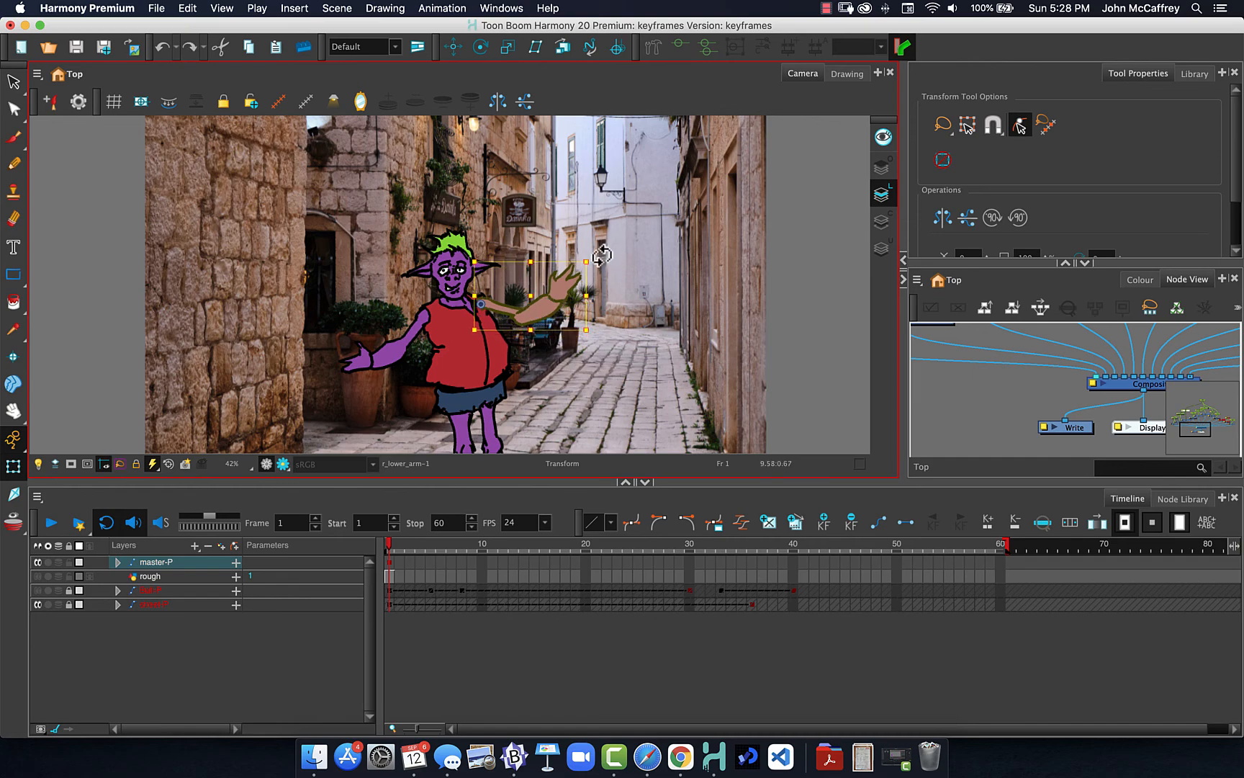
{"action": "mouse_move", "coordinate": [602, 273]}
{"action": "left_mouse_down"}
{"action": "mouse_move", "coordinate": [625, 220]}
{"action": "mouse_move", "coordinate": [598, 337]}
{"action": "mouse_move", "coordinate": [621, 238]}
{"action": "mouse_move", "coordinate": [605, 318]}
{"action": "mouse_move", "coordinate": [618, 282]}
{"action": "left_mouse_up"}
{"action": "left_click", "coordinate": [399, 567]}
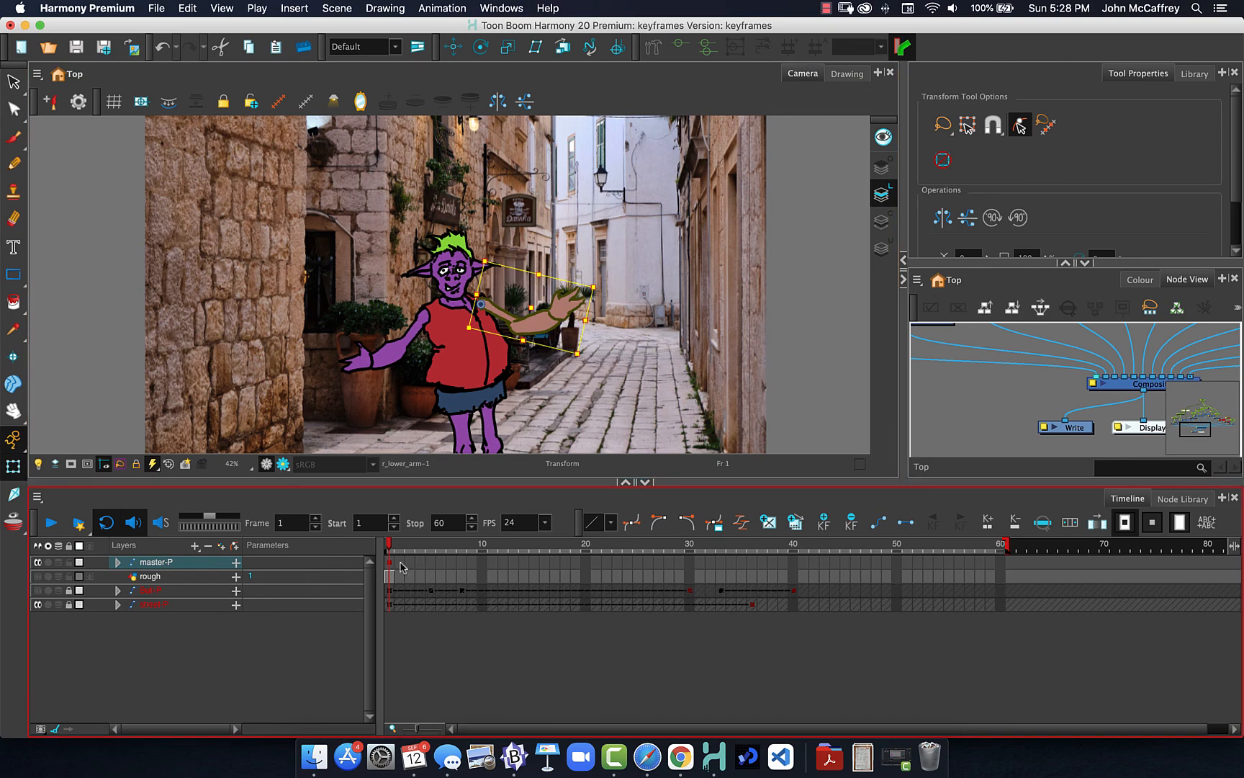
- Tilt the whole troll clockwise with master-P at frame 5
{"action": "left_click", "coordinate": [389, 563]}
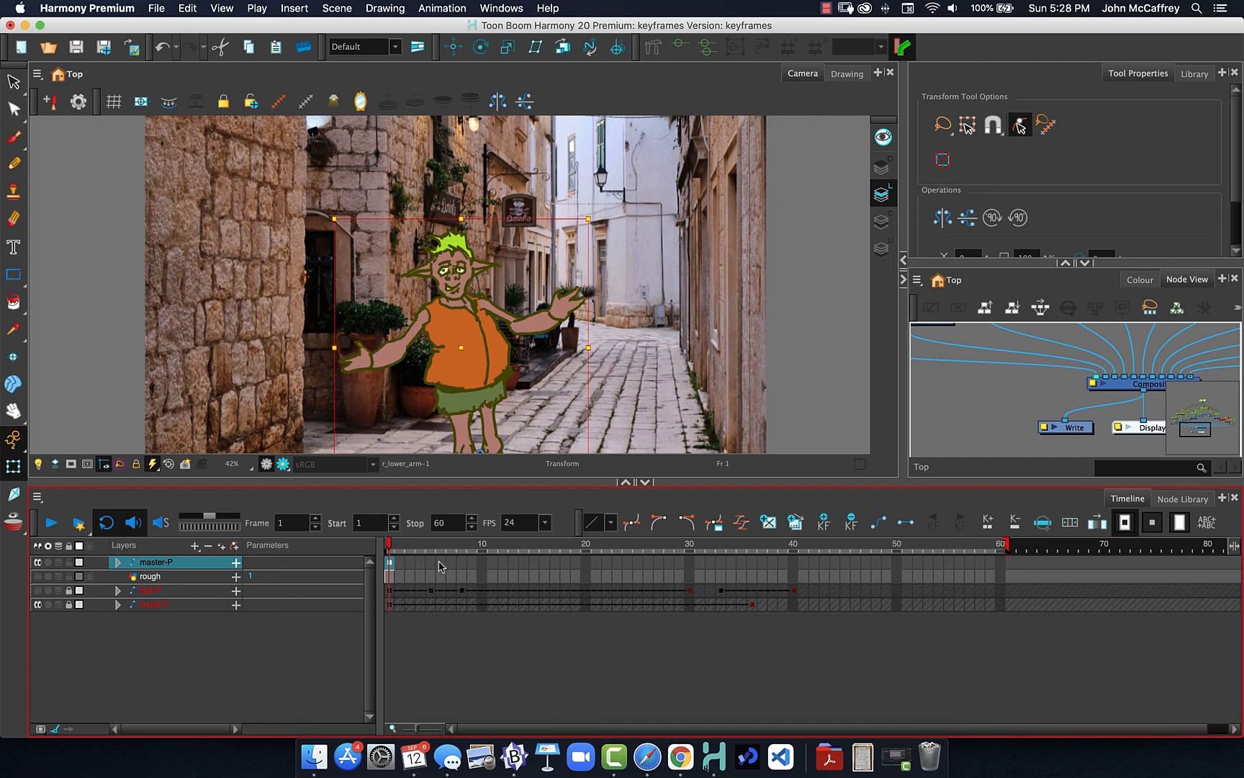
{"action": "left_click", "coordinate": [431, 562]}
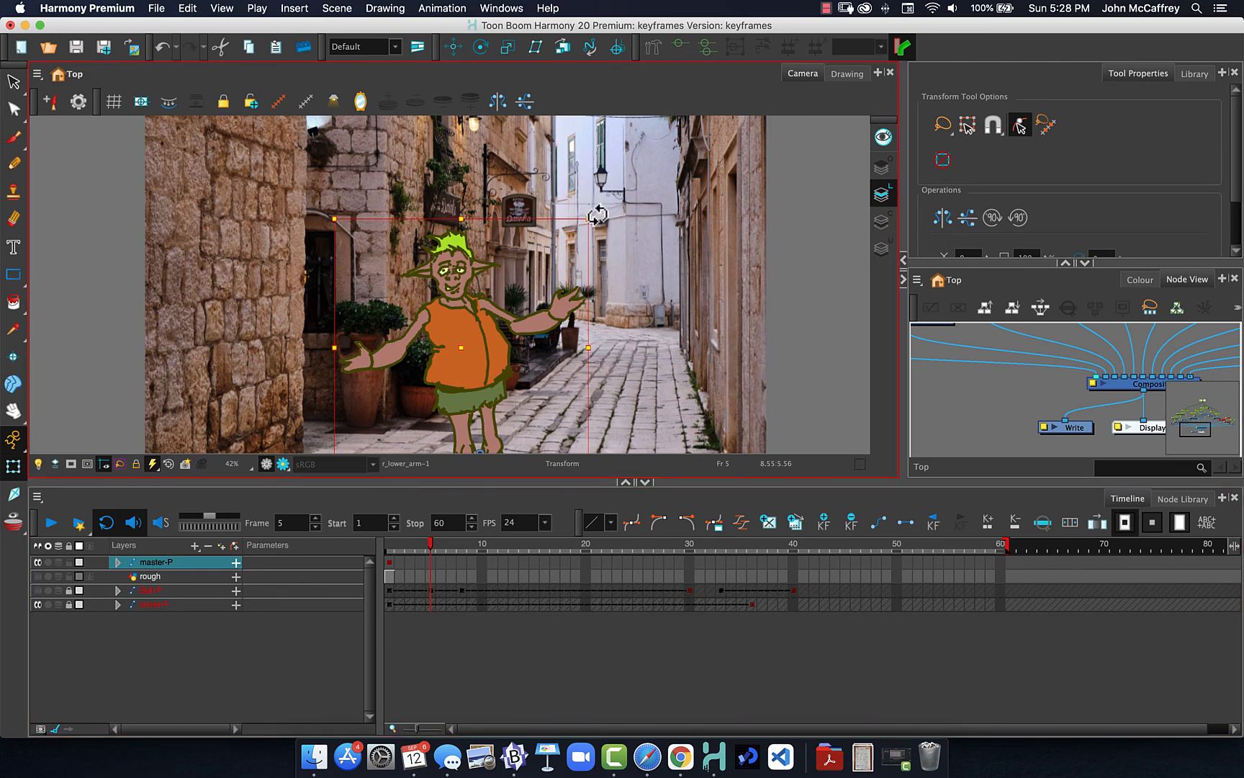
{"action": "left_click_drag", "start_coordinate": [596, 215], "coordinate": [666, 230]}
{"action": "mouse_move", "coordinate": [430, 549]}
{"action": "left_mouse_down"}
{"action": "mouse_move", "coordinate": [399, 544]}
{"action": "mouse_move", "coordinate": [432, 544]}
{"action": "left_mouse_up"}
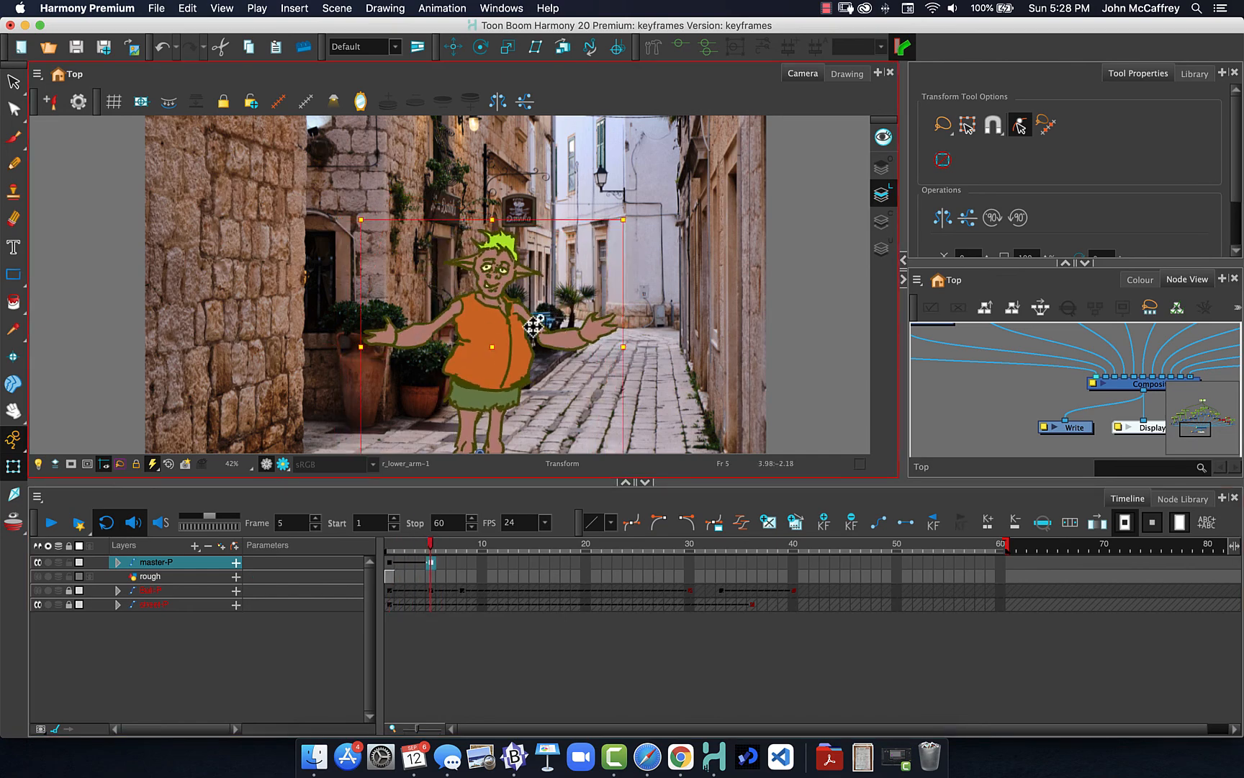
- At frame 5, raise the troll's r_upper_arm and tilt the head counter-clockwise
{"action": "left_click", "coordinate": [533, 324]}
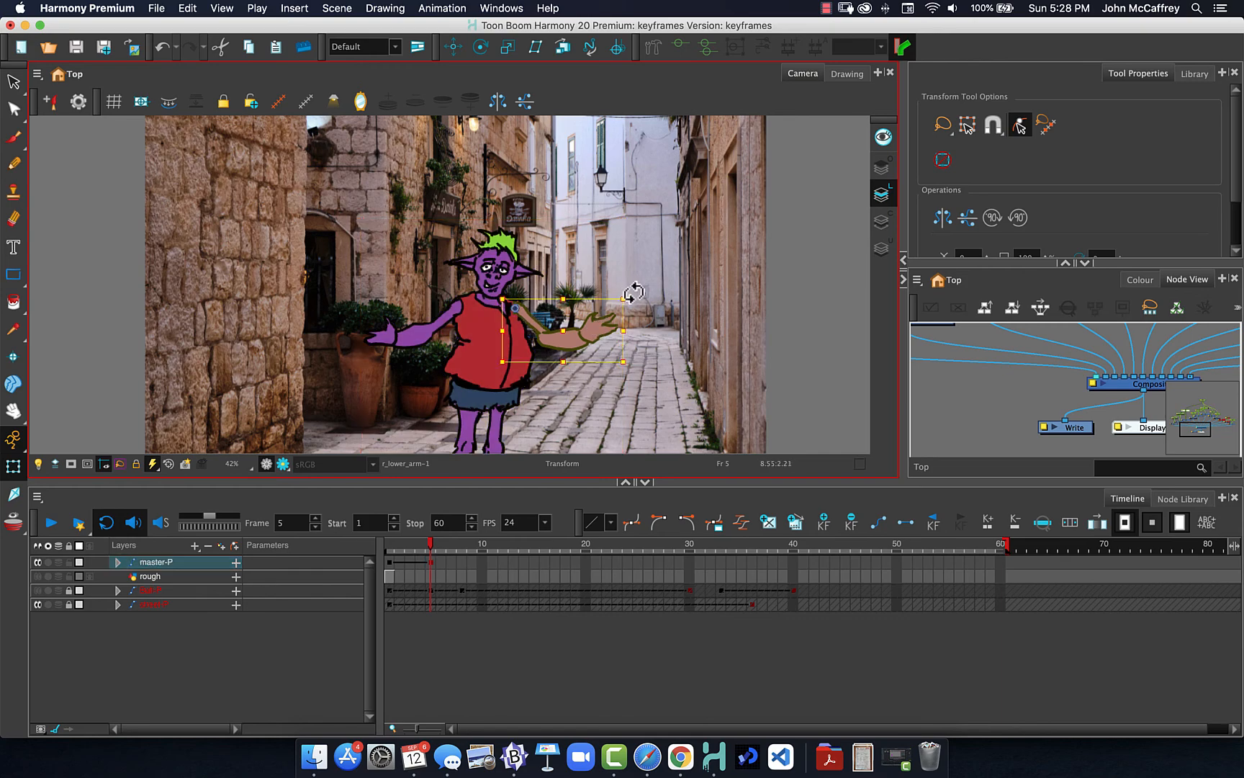
{"action": "left_click_drag", "start_coordinate": [628, 289], "coordinate": [620, 234]}
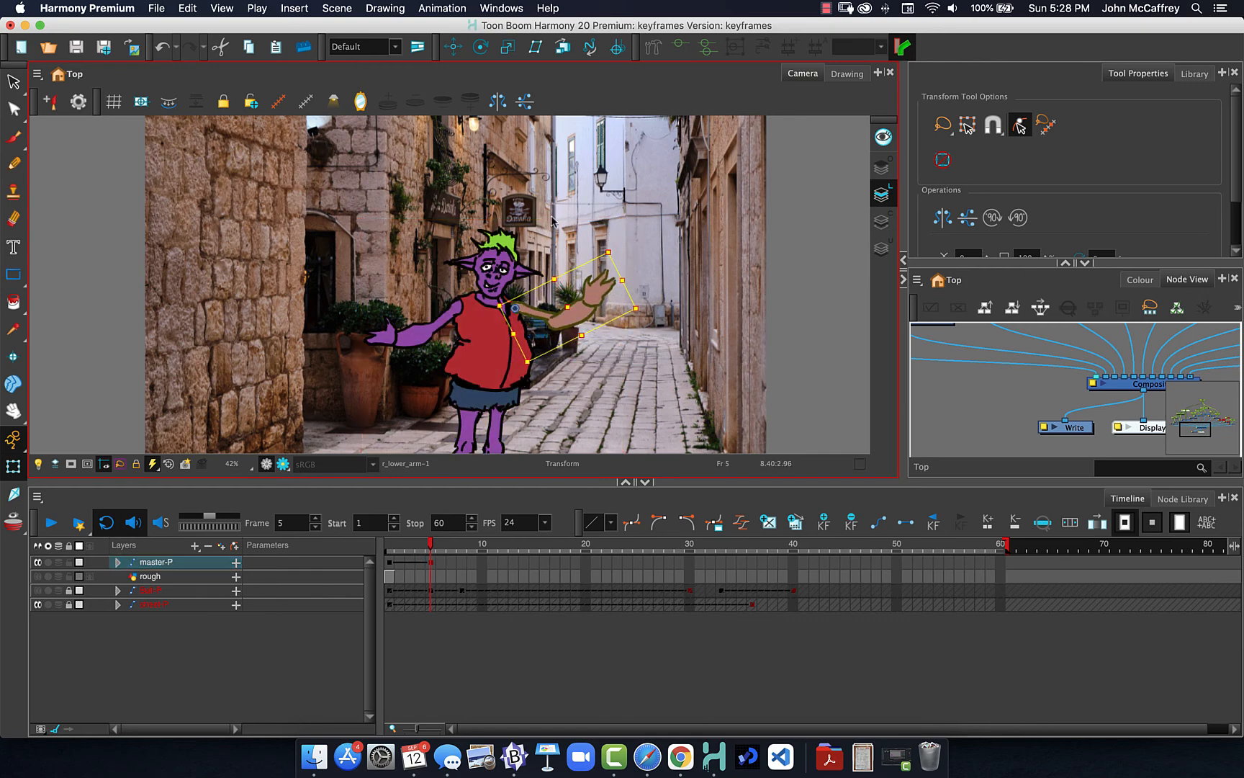
{"action": "left_click", "coordinate": [498, 249]}
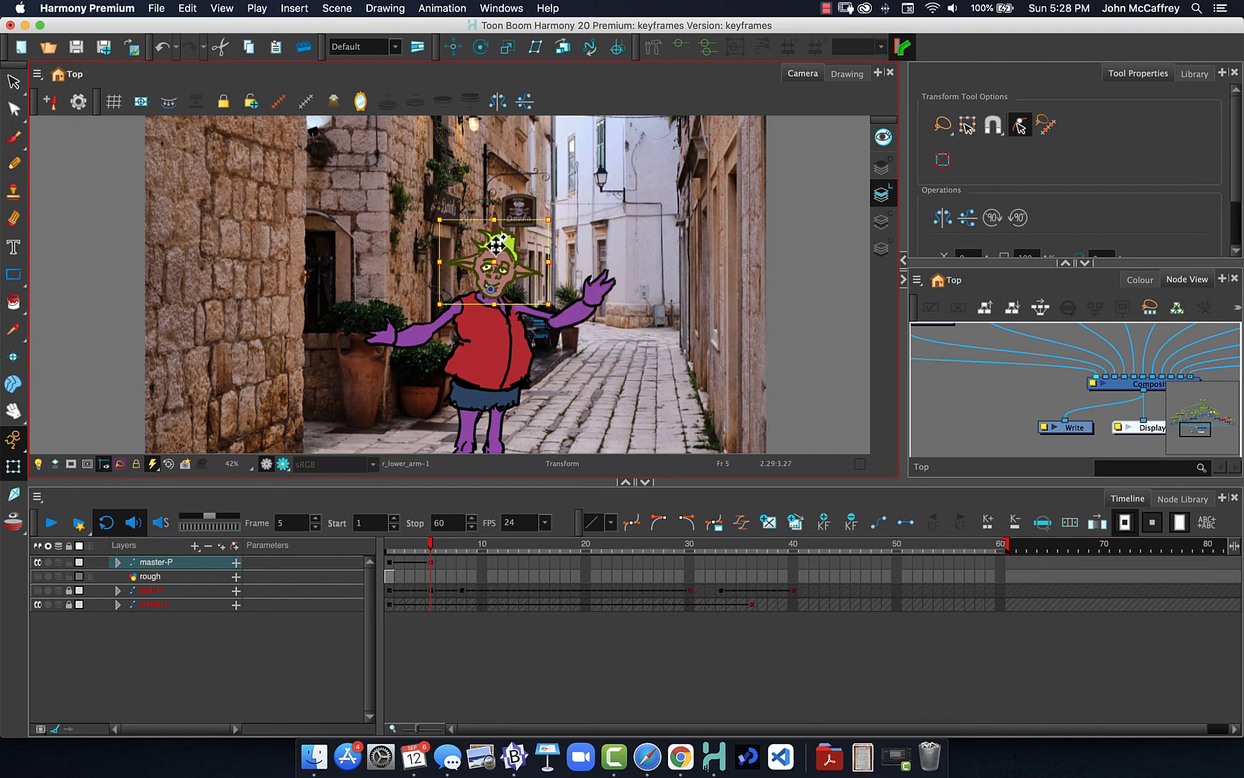
{"action": "left_click_drag", "start_coordinate": [423, 209], "coordinate": [399, 221]}
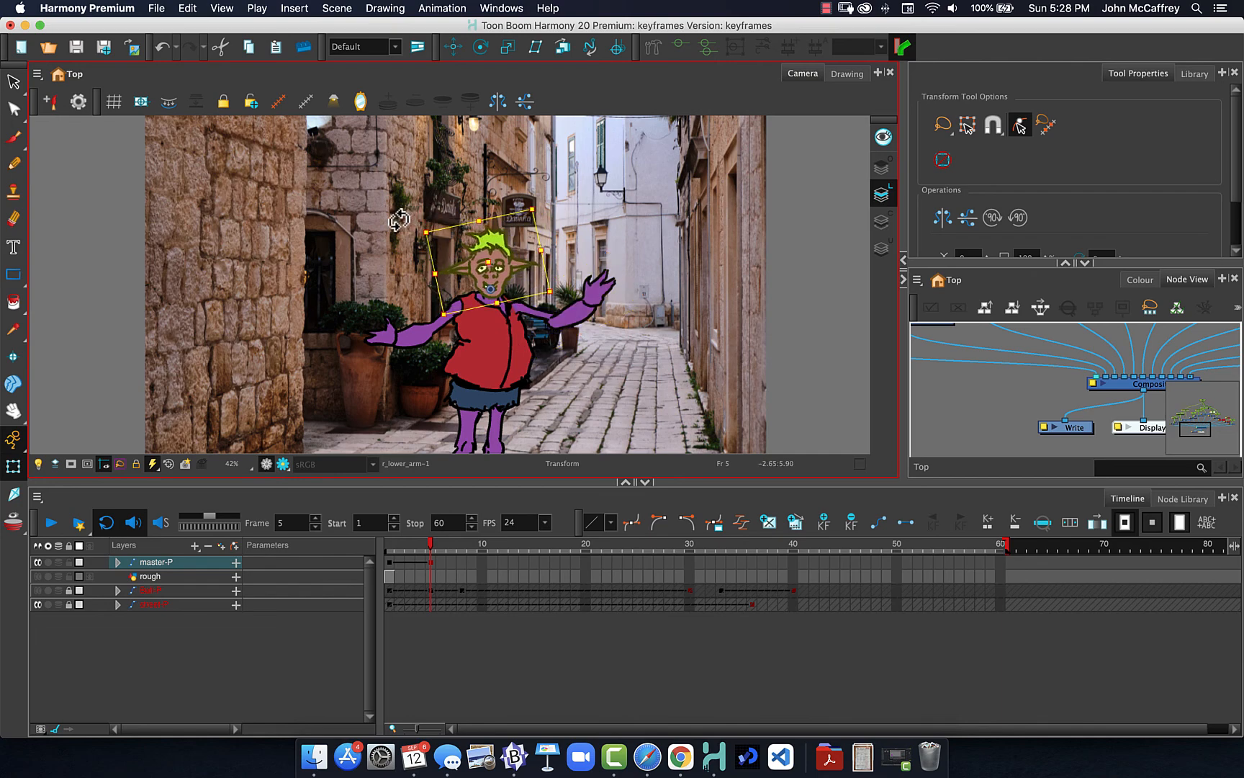
{"action": "key", "text": "ctrl+z"}
- At frame 5, swing l_upper_arm downward and rotate r_lower_arm clockwise around the elbow
{"action": "left_click", "coordinate": [445, 319]}
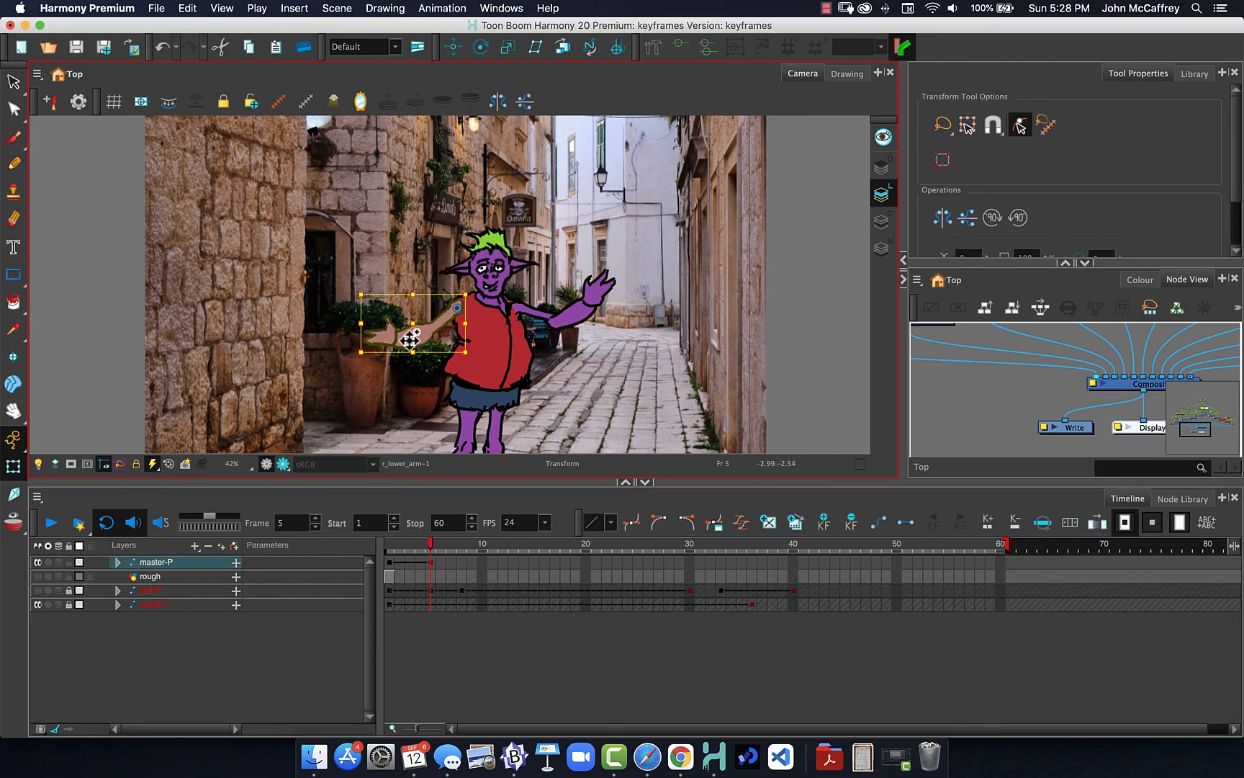
{"action": "left_click_drag", "start_coordinate": [410, 339], "coordinate": [372, 397]}
{"action": "key", "text": "ctrl+z"}
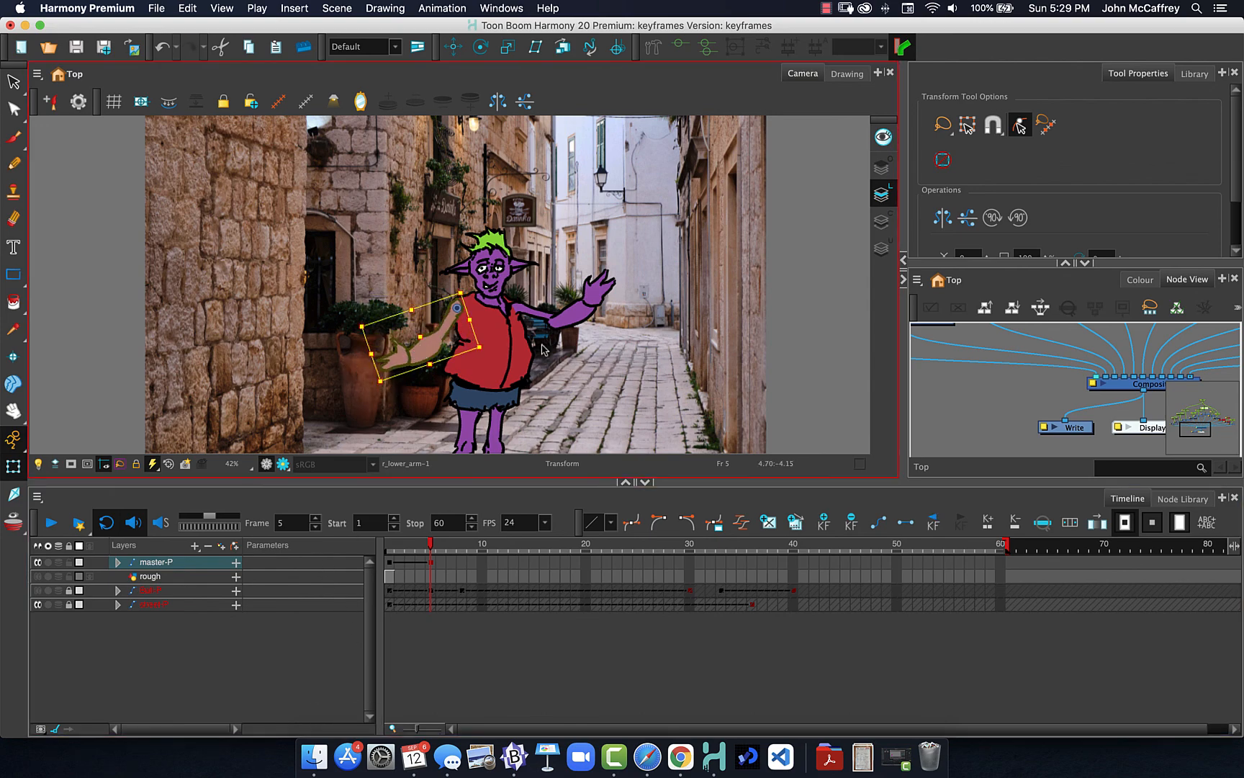
{"action": "left_click", "coordinate": [581, 314]}
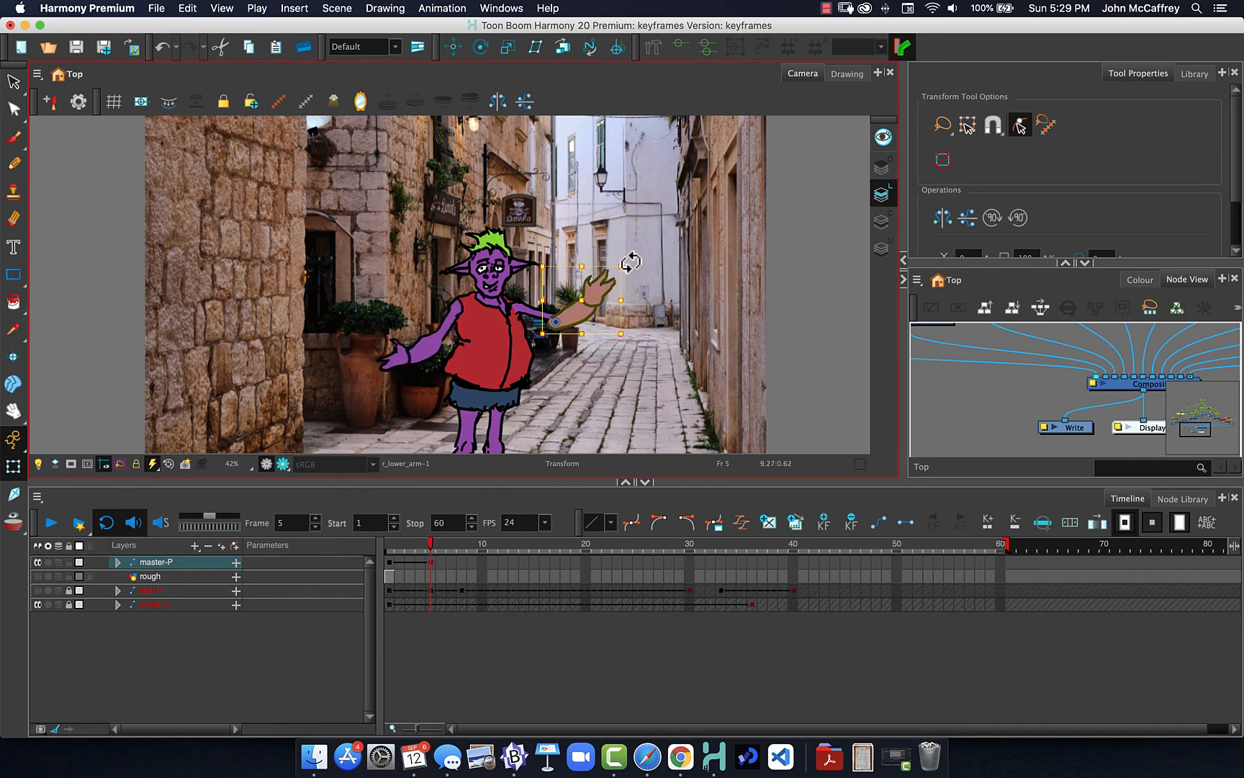
{"action": "left_click_drag", "start_coordinate": [627, 268], "coordinate": [663, 315]}
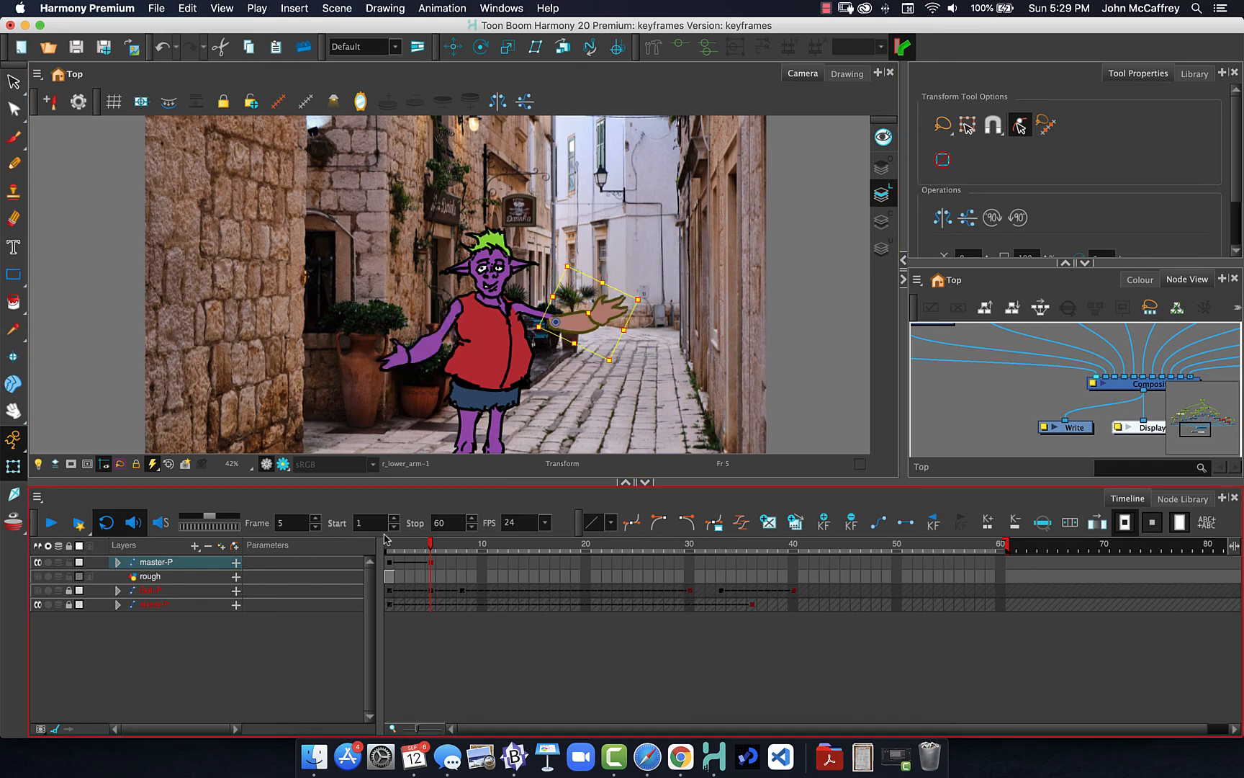
- Scrub through the first poses and tilt the troll's head slightly clockwise at frame 7
{"action": "left_click_drag", "start_coordinate": [430, 547], "coordinate": [455, 496]}
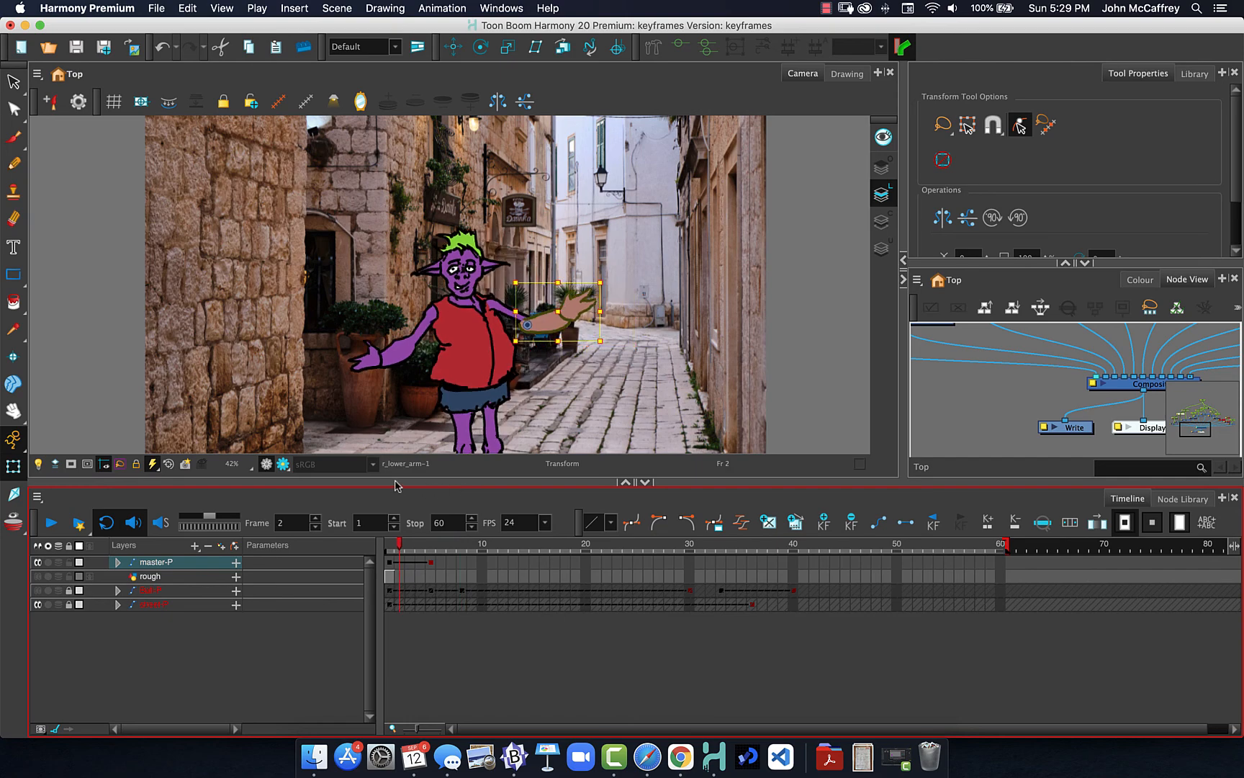
{"action": "left_click_drag", "start_coordinate": [409, 488], "coordinate": [451, 477]}
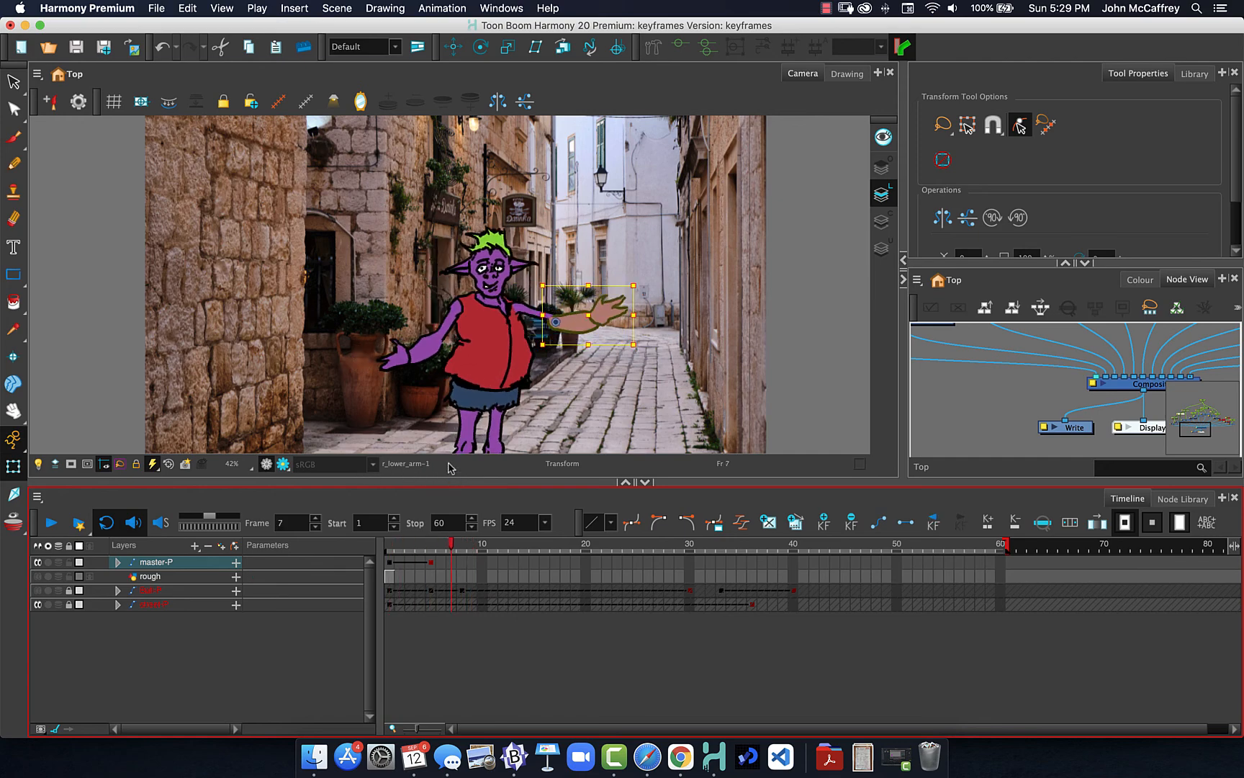
{"action": "left_click", "coordinate": [492, 272]}
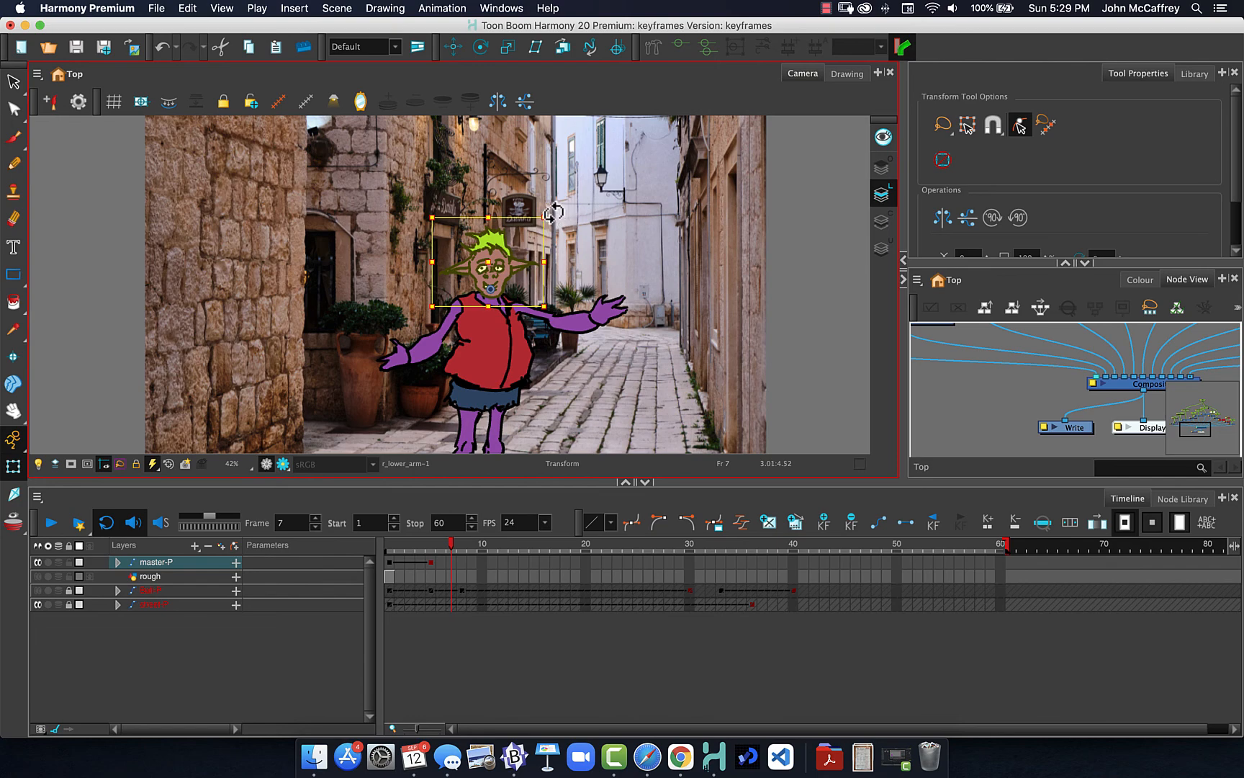
{"action": "left_click_drag", "start_coordinate": [553, 212], "coordinate": [571, 216]}
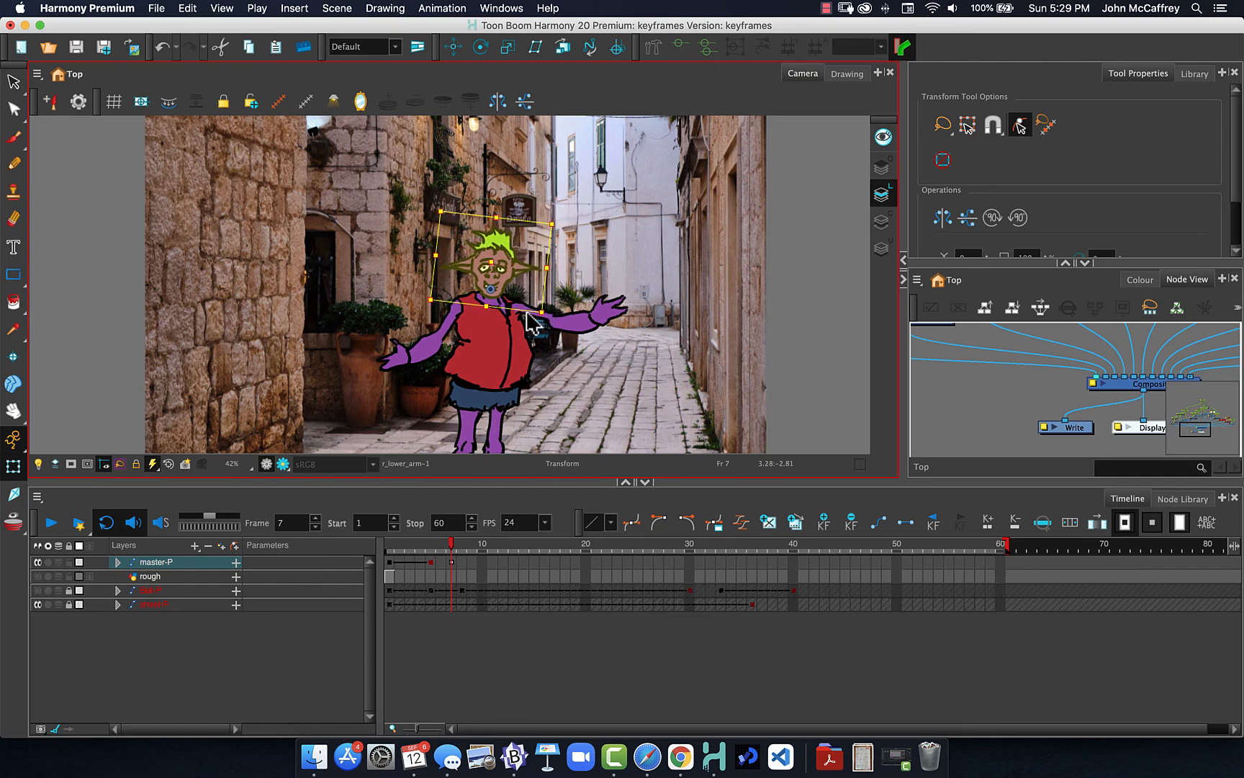
- At frame 7, swing the troll's r_upper_arm down beside the torso
{"action": "left_click", "coordinate": [573, 318]}
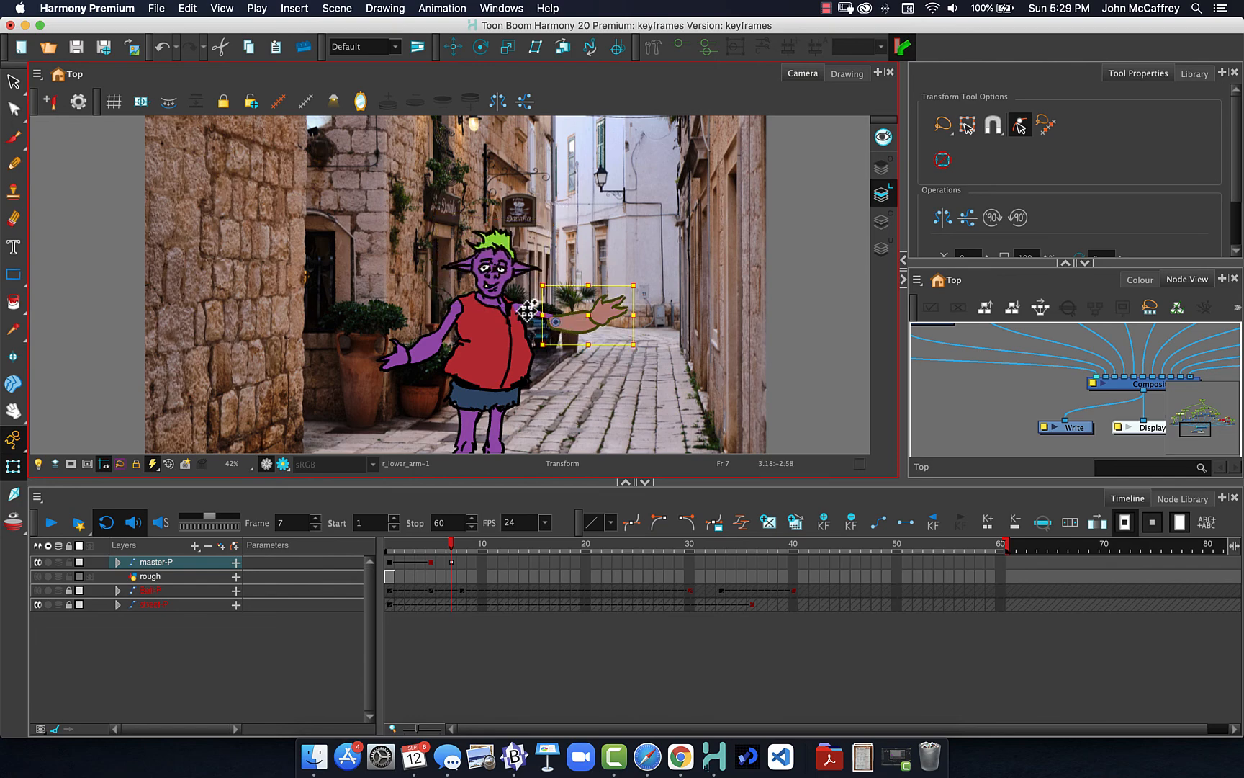
{"action": "left_click", "coordinate": [528, 310]}
{"action": "left_click_drag", "start_coordinate": [645, 352], "coordinate": [584, 440]}
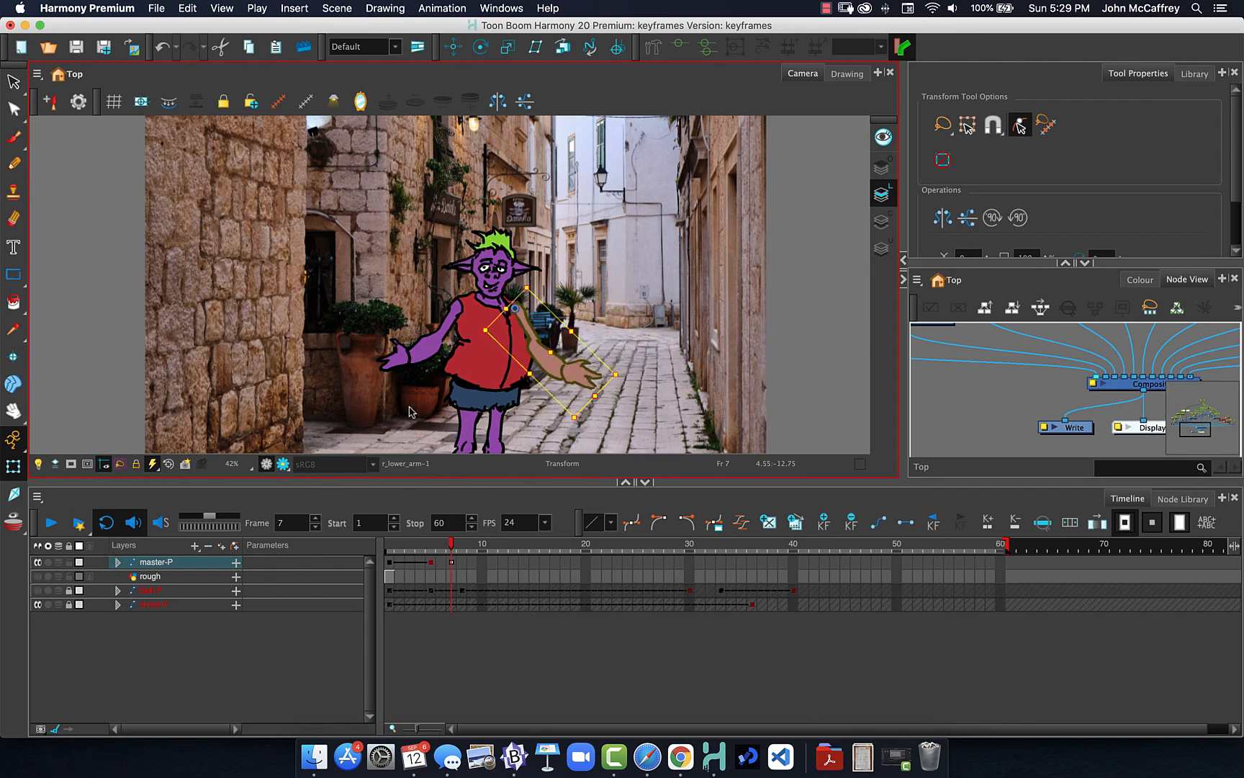
- At frame 7, lower l_upper_arm and rotate l_lower_arm down toward the hip
{"action": "left_click", "coordinate": [447, 315]}
{"action": "mouse_move", "coordinate": [372, 388]}
{"action": "left_mouse_down"}
{"action": "mouse_move", "coordinate": [403, 428]}
{"action": "mouse_move", "coordinate": [371, 412]}
{"action": "left_mouse_up"}
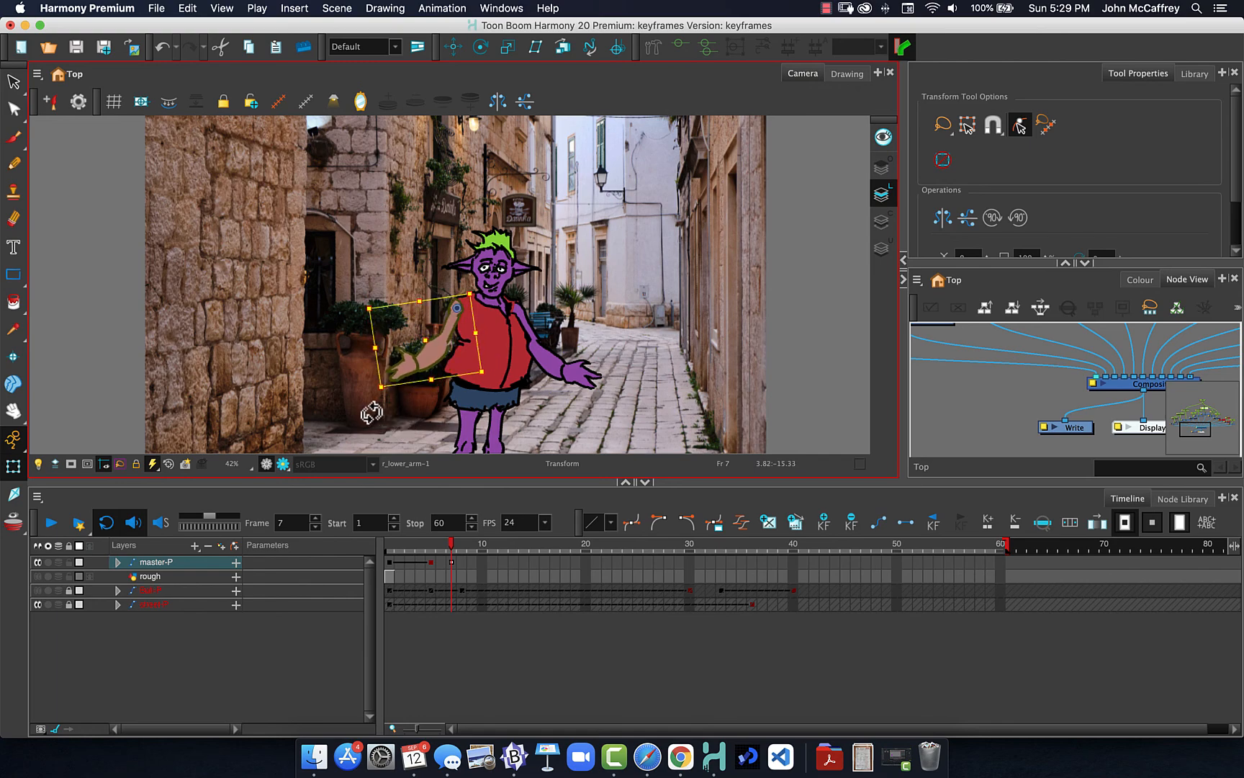
{"action": "left_click", "coordinate": [426, 356]}
{"action": "left_click_drag", "start_coordinate": [369, 396], "coordinate": [400, 432]}
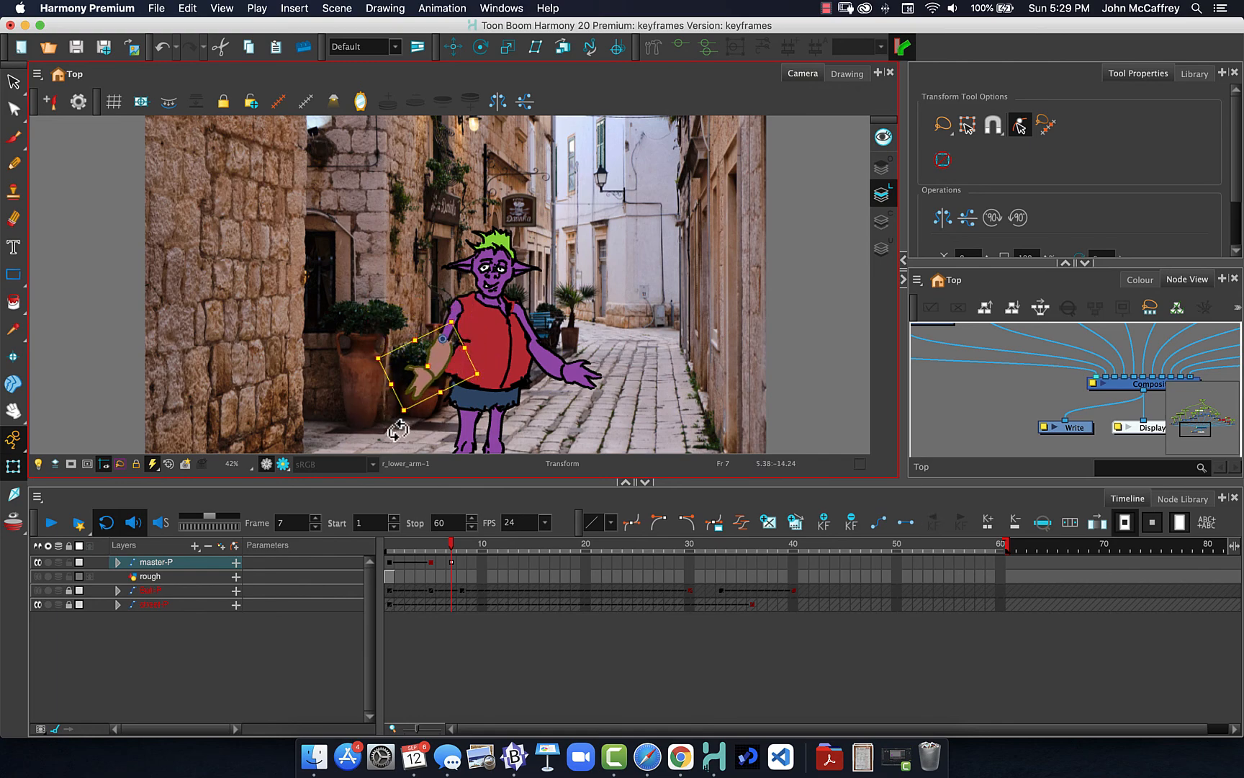
- Rotate r_lower_arm slightly clockwise at frame 7 and scrub through the poses to review the motion
{"action": "left_click", "coordinate": [556, 366]}
{"action": "left_click_drag", "start_coordinate": [617, 410], "coordinate": [597, 431]}
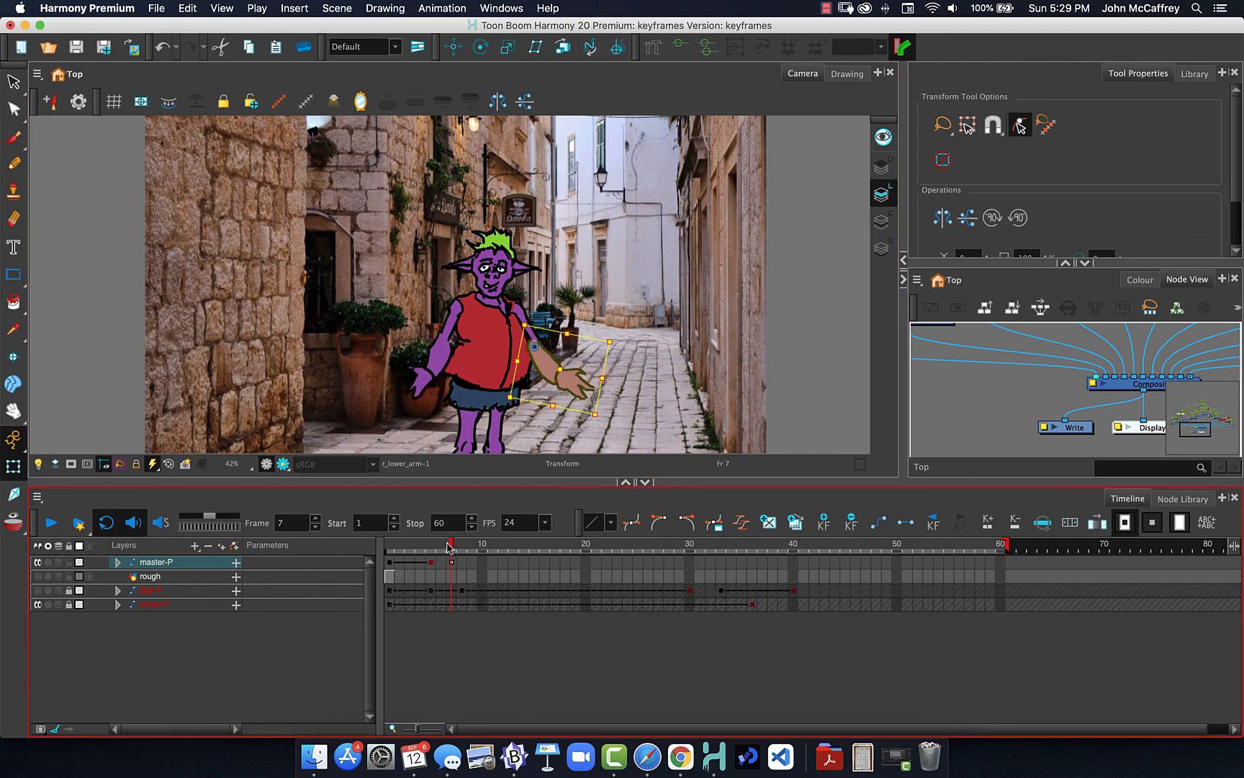
{"action": "left_click_drag", "start_coordinate": [447, 547], "coordinate": [421, 549]}
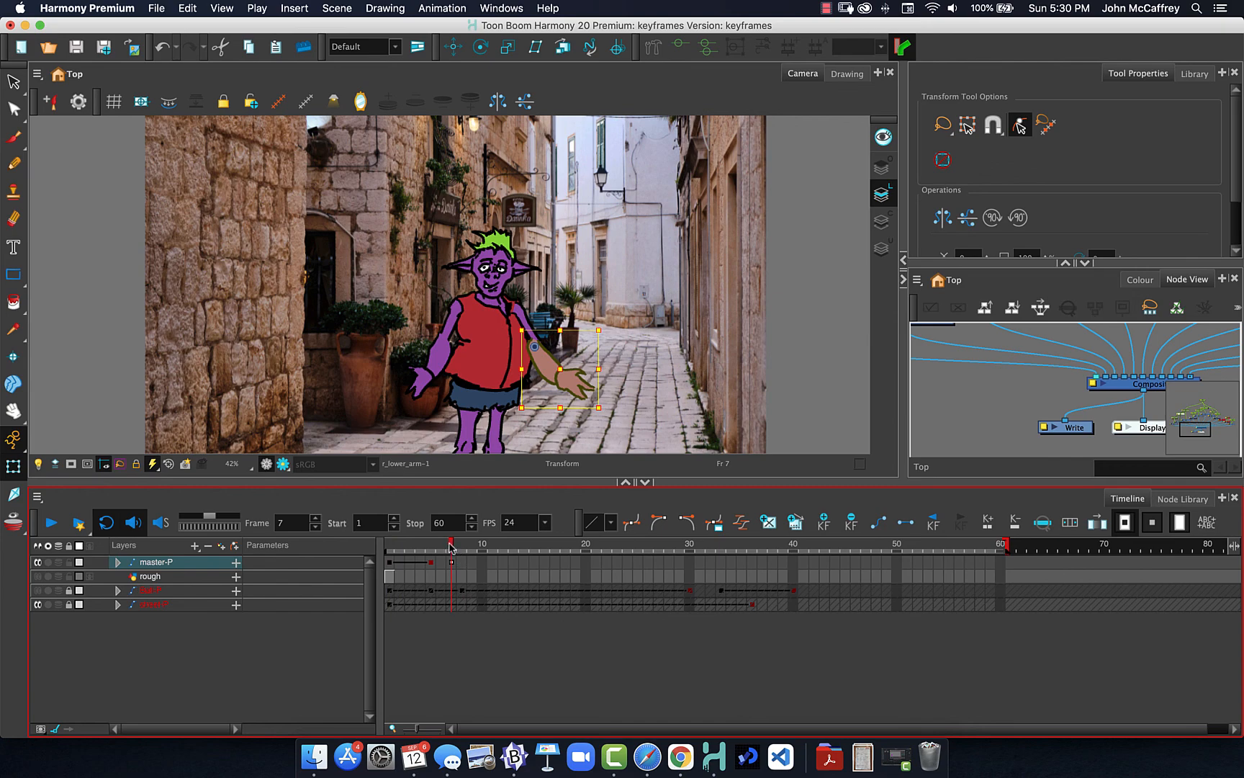
{"action": "mouse_move", "coordinate": [448, 547]}
{"action": "left_mouse_down"}
{"action": "mouse_move", "coordinate": [431, 548]}
{"action": "mouse_move", "coordinate": [449, 548]}
{"action": "left_mouse_up"}
- Expand master-P and its r_upper_arm-P, r_lower_arm-P and r_hand-P pegs to examine their keyframes
{"action": "left_click", "coordinate": [114, 564]}
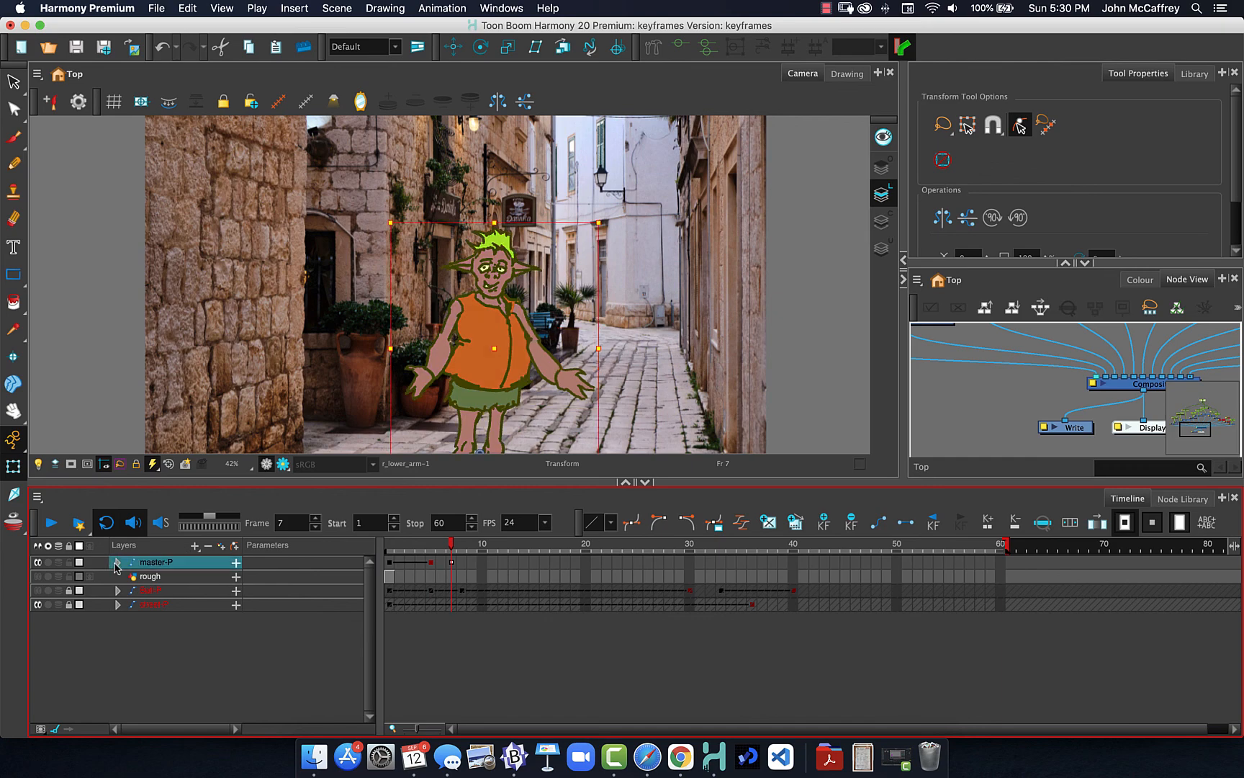
{"action": "left_click", "coordinate": [117, 563]}
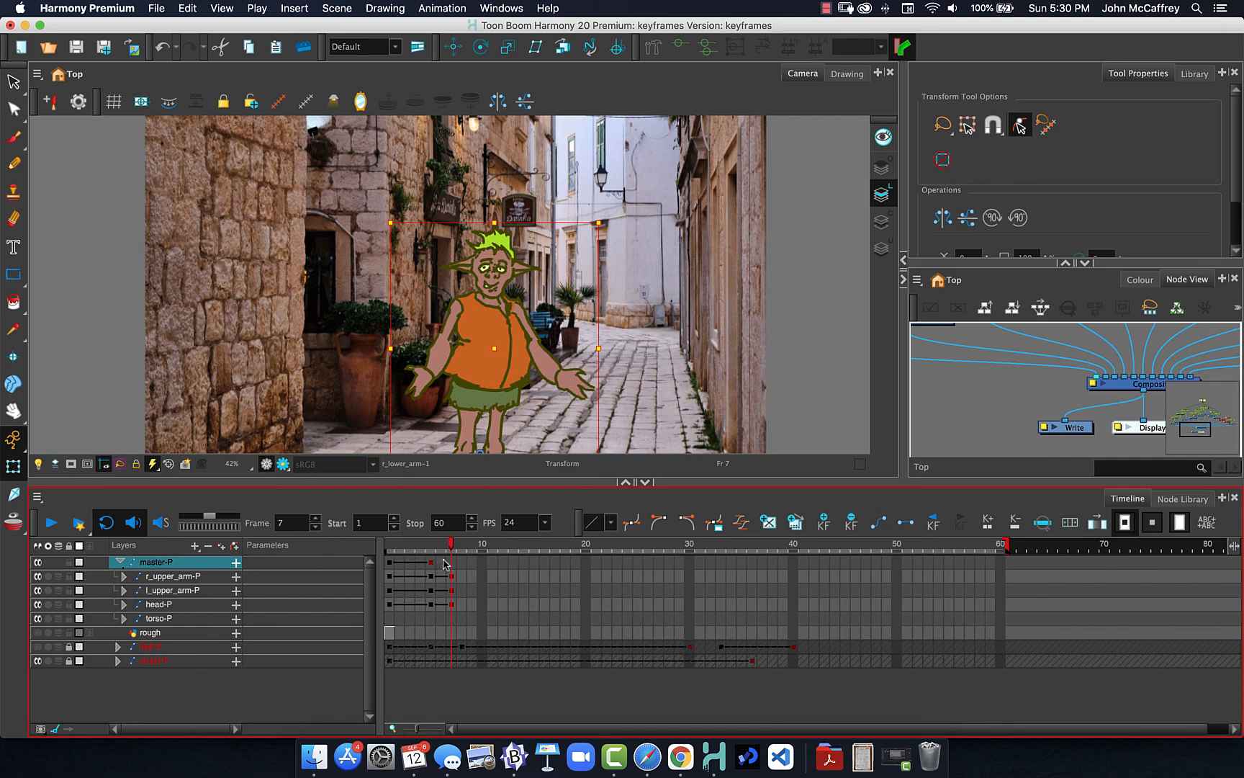
{"action": "left_click", "coordinate": [124, 576]}
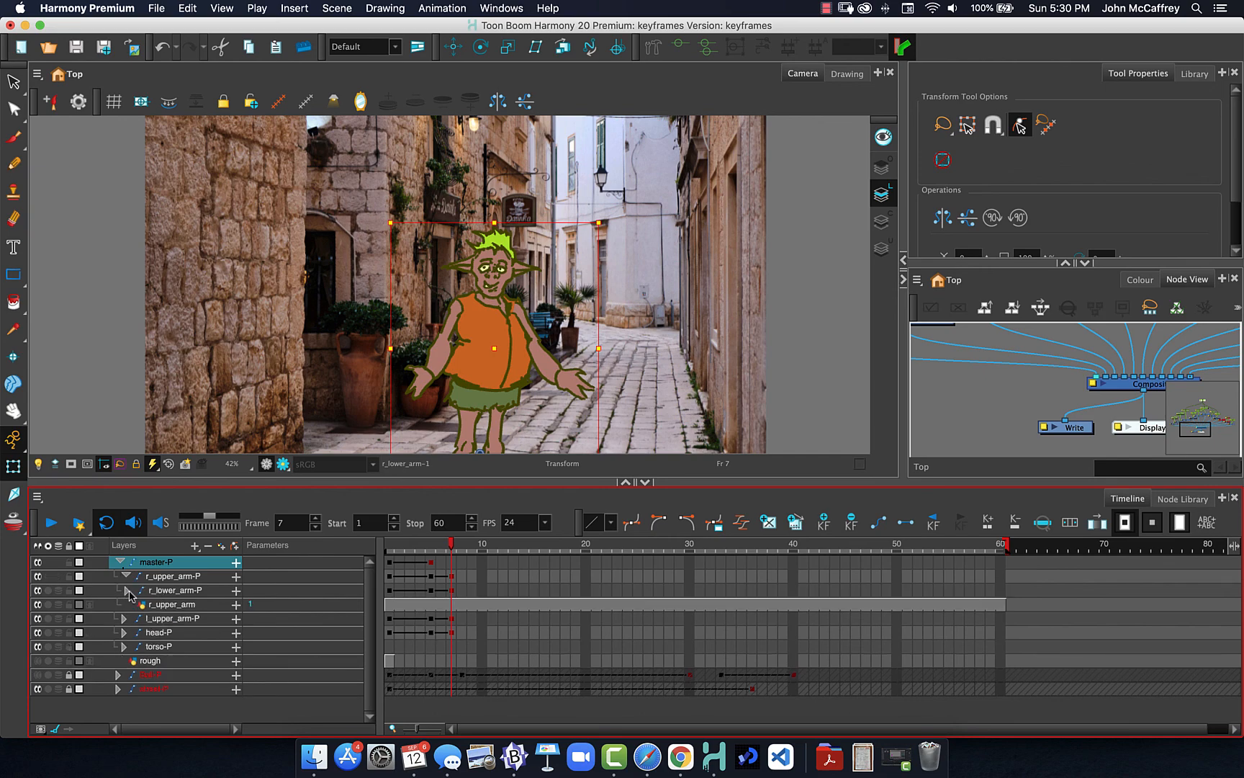
{"action": "left_click", "coordinate": [128, 590]}
{"action": "left_click", "coordinate": [132, 606]}
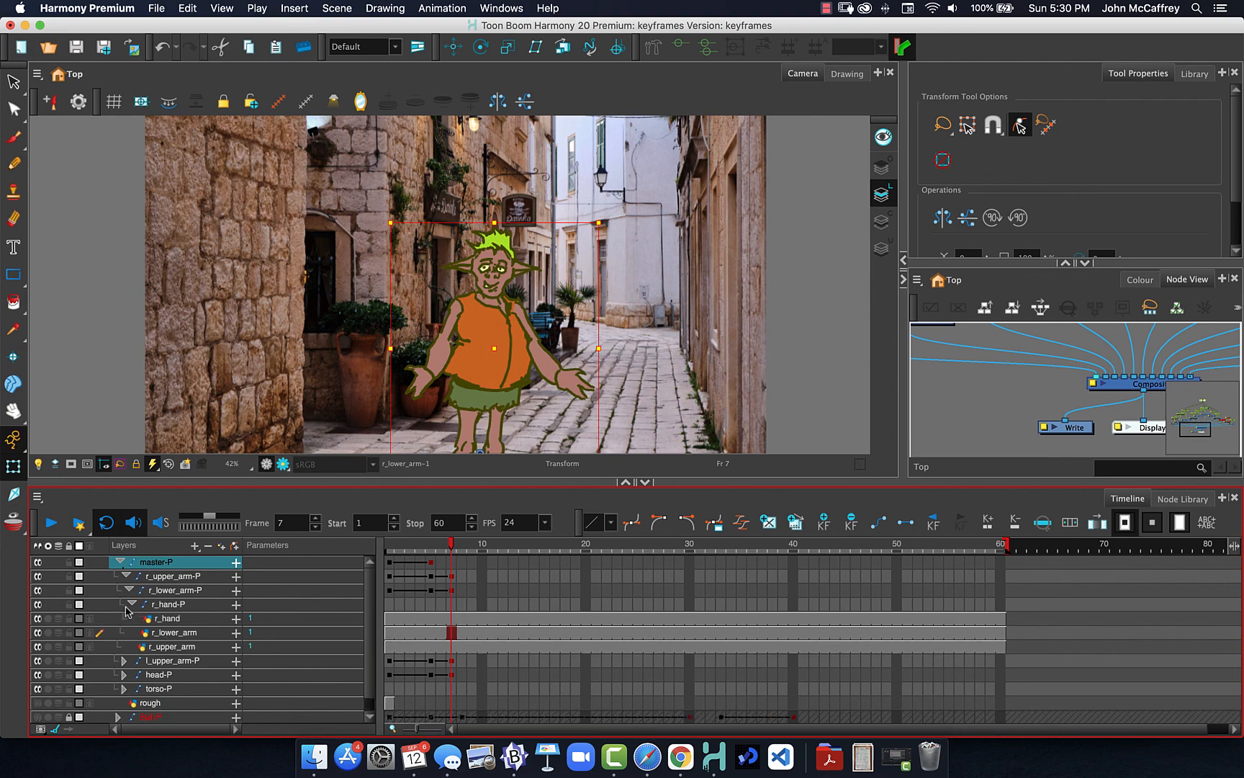
{"action": "scroll", "coordinate": [179, 617], "scroll_direction": "down", "scroll_amount": 1}
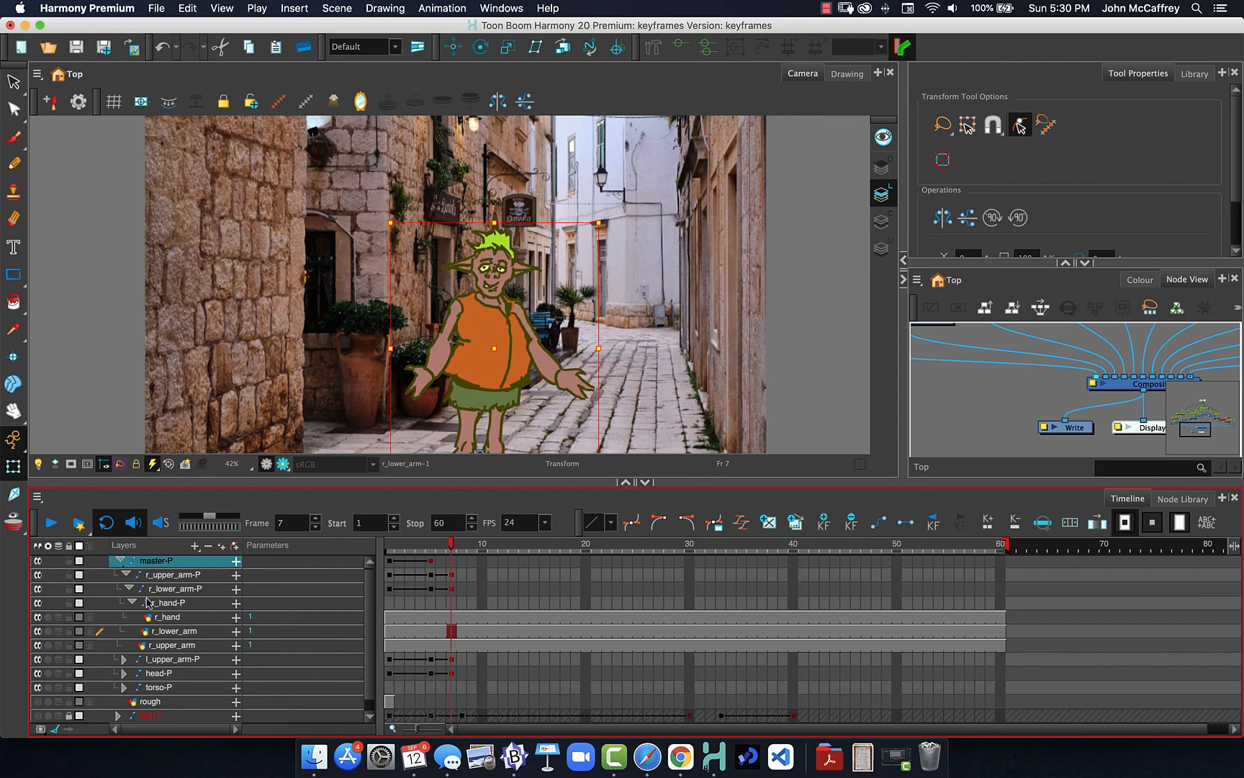
{"action": "scroll", "coordinate": [148, 603], "scroll_direction": "down", "scroll_amount": 1}
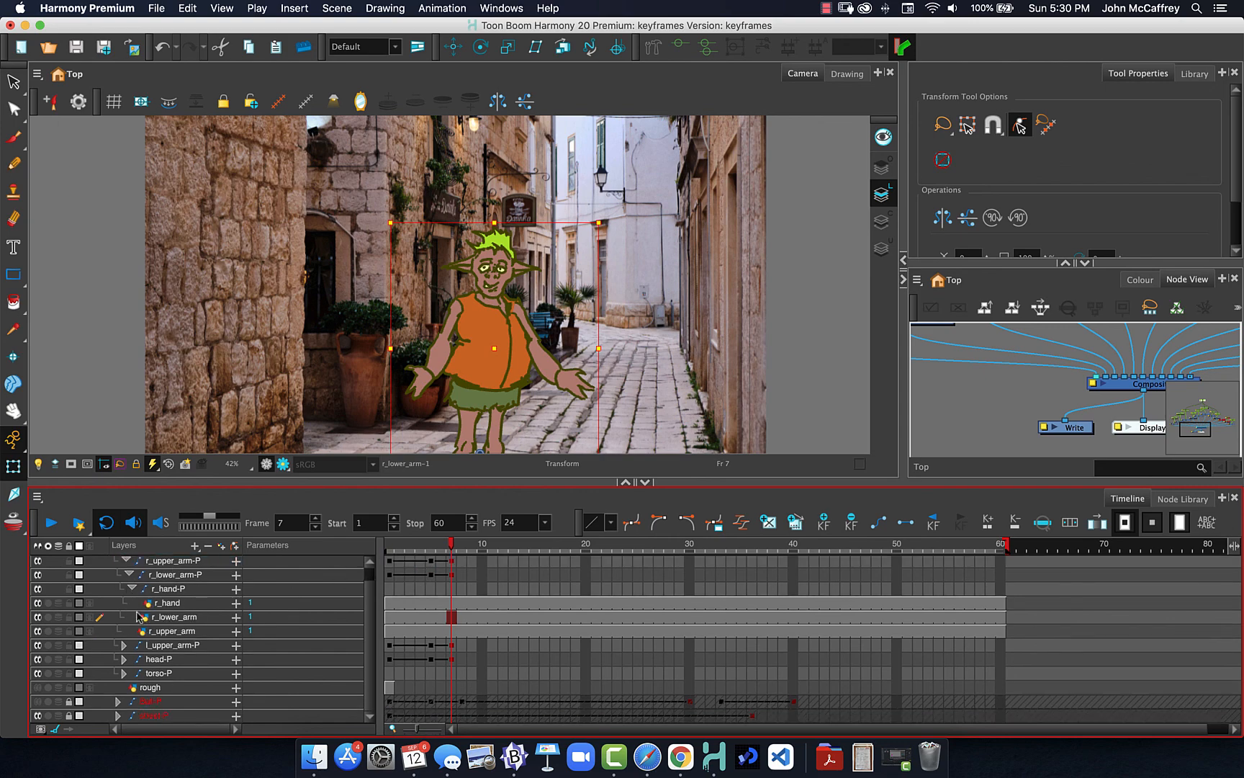
- Expand l_upper_arm-P, l_lower_arm-P, l_hand-P, head-P and torso-P to examine their keyframes
{"action": "left_click", "coordinate": [124, 645]}
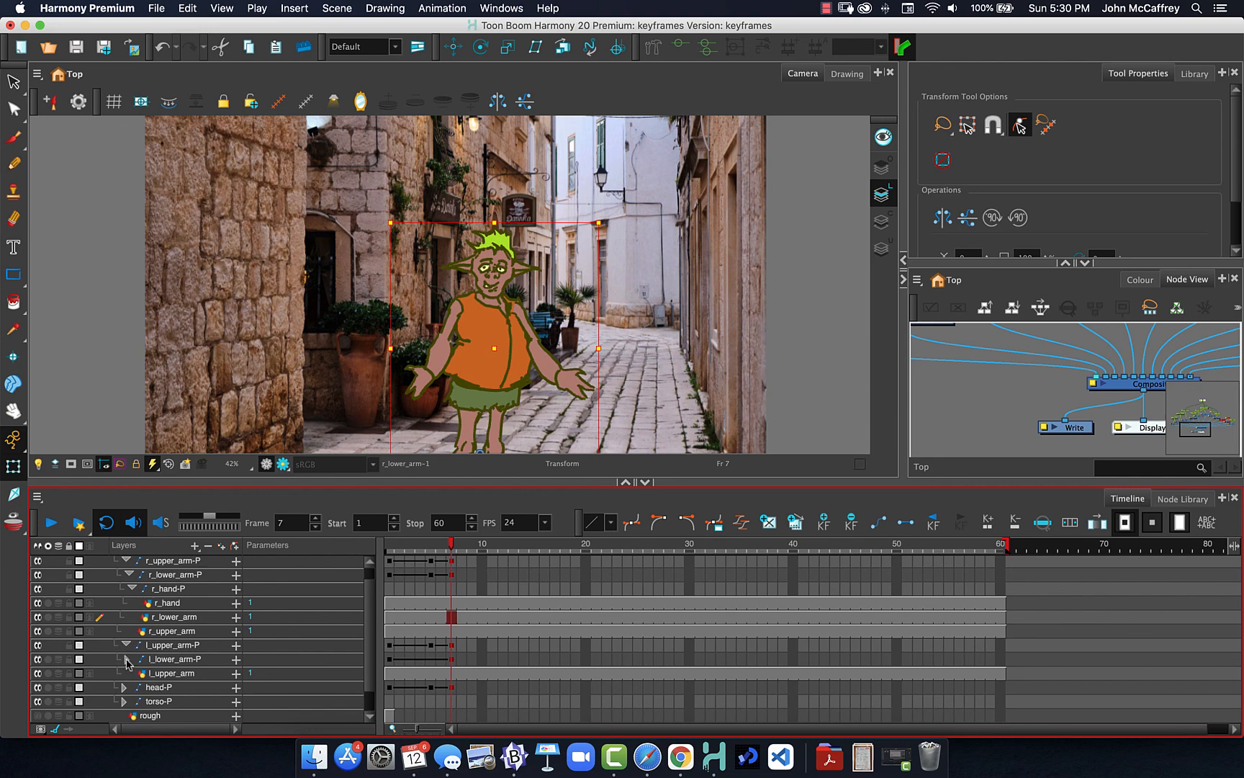
{"action": "left_click", "coordinate": [125, 659]}
{"action": "left_click", "coordinate": [130, 674]}
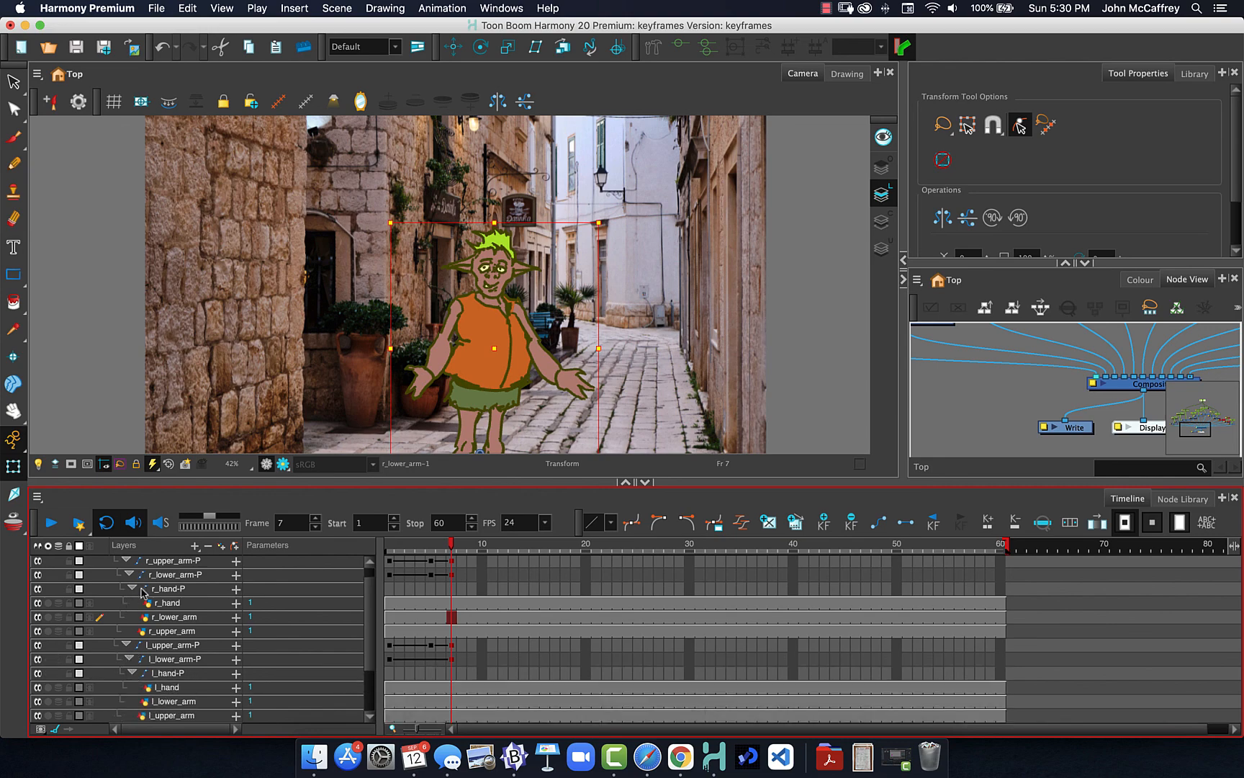
{"action": "scroll", "coordinate": [143, 592], "scroll_direction": "down", "scroll_amount": 3}
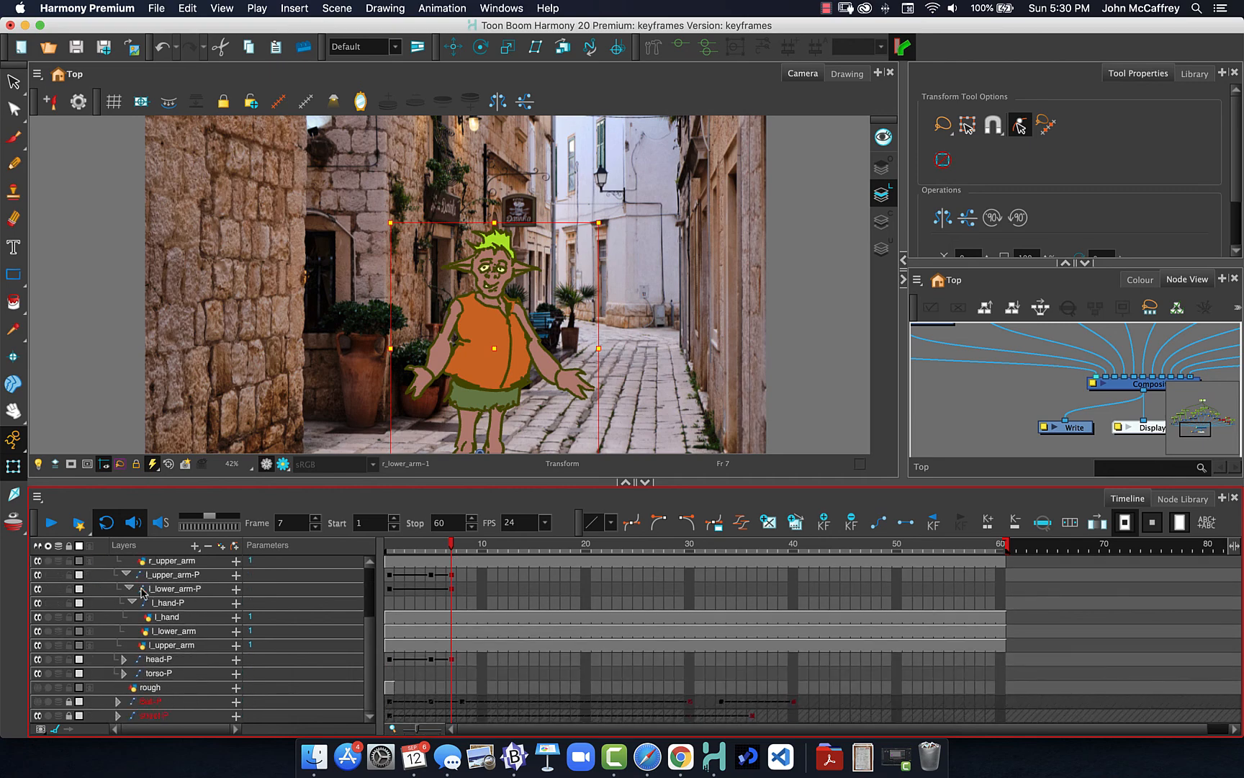
{"action": "left_click", "coordinate": [123, 660]}
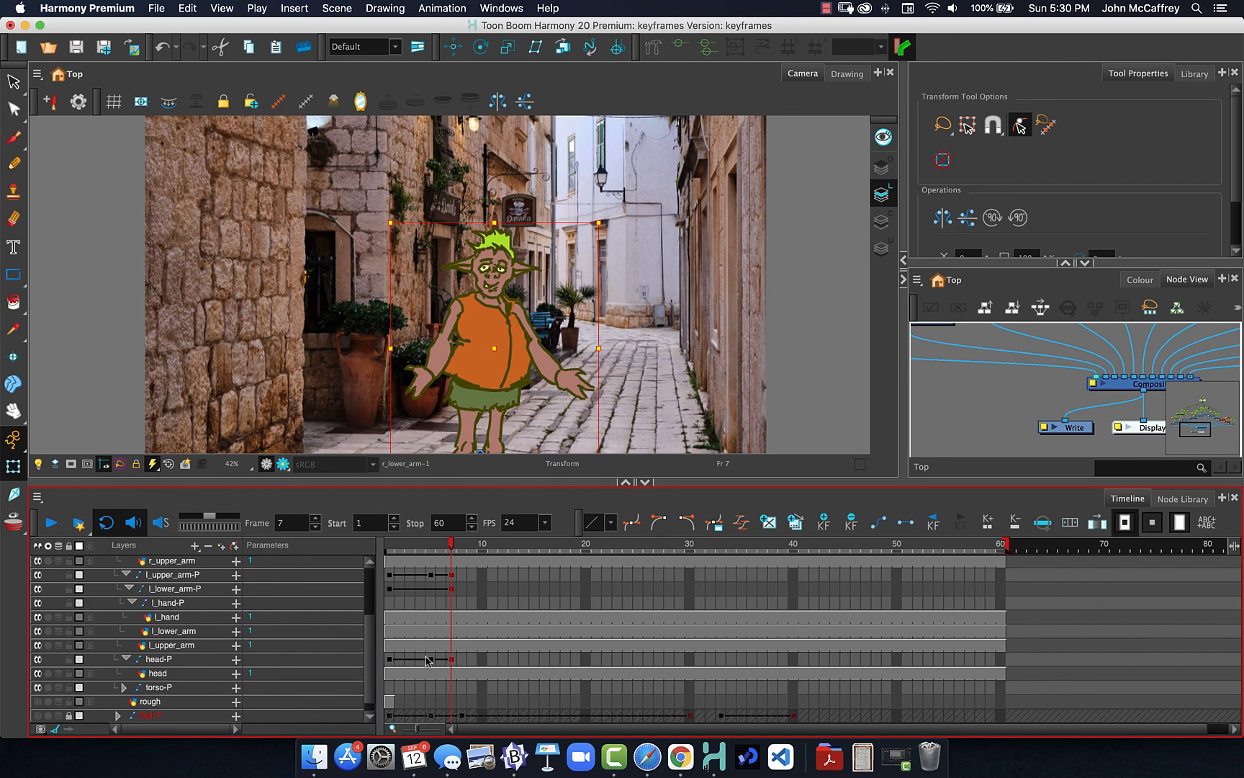
{"action": "left_click", "coordinate": [124, 688]}
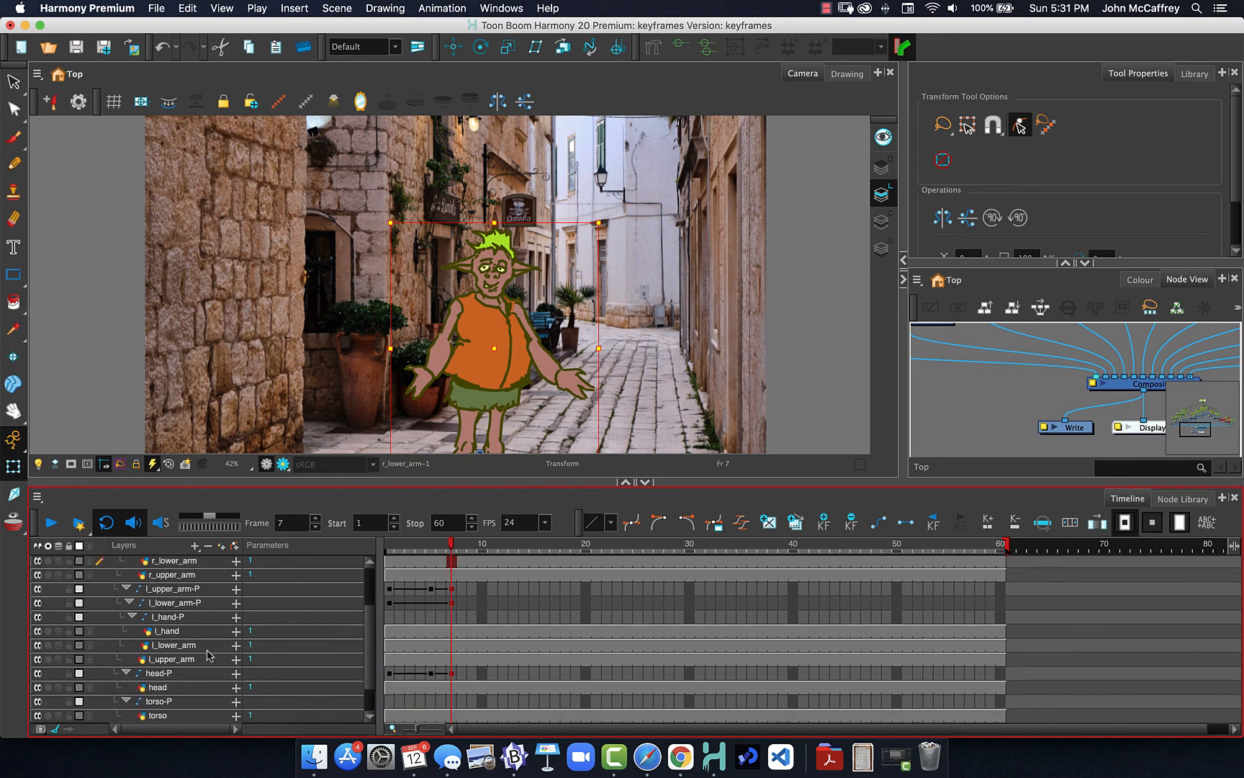
- Collapse master-P and, at frame 10, move the whole troll slightly right and tilt it counterclockwise
{"action": "scroll", "coordinate": [207, 655], "scroll_direction": "up", "scroll_amount": 5}
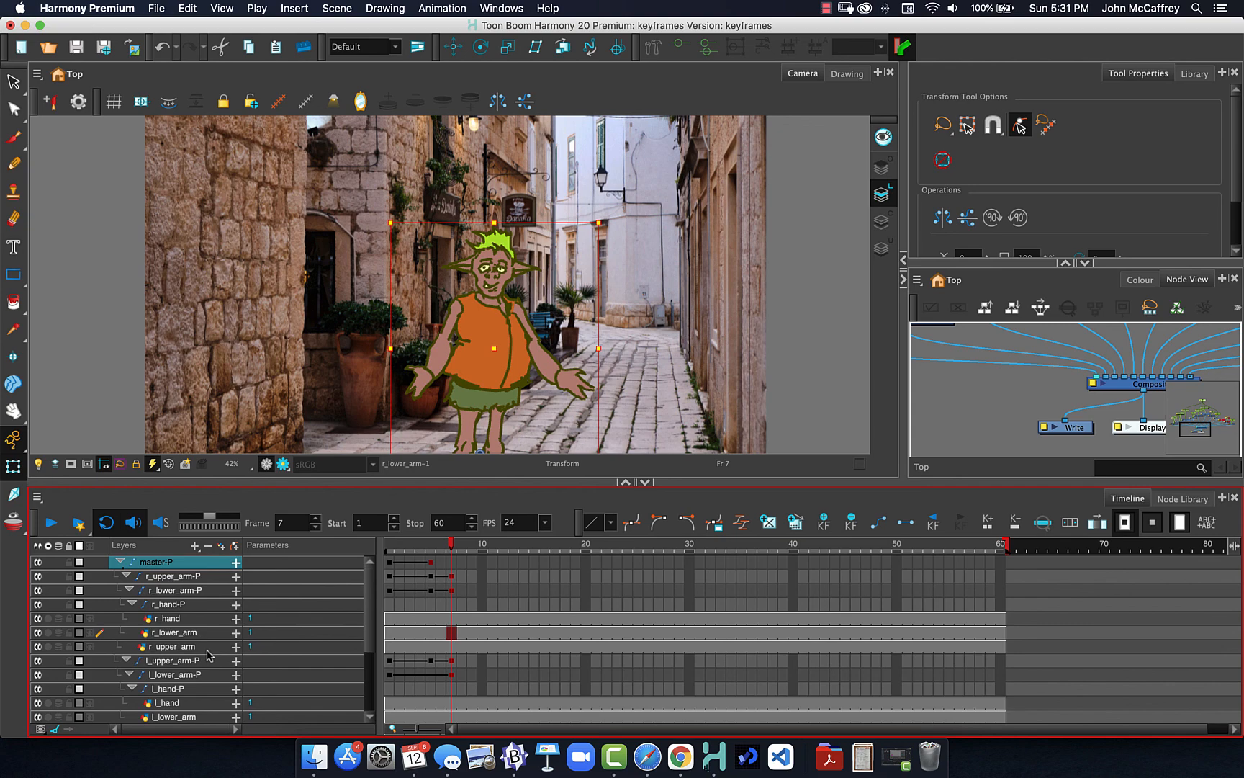
{"action": "left_click", "coordinate": [121, 563]}
{"action": "left_click", "coordinate": [471, 562]}
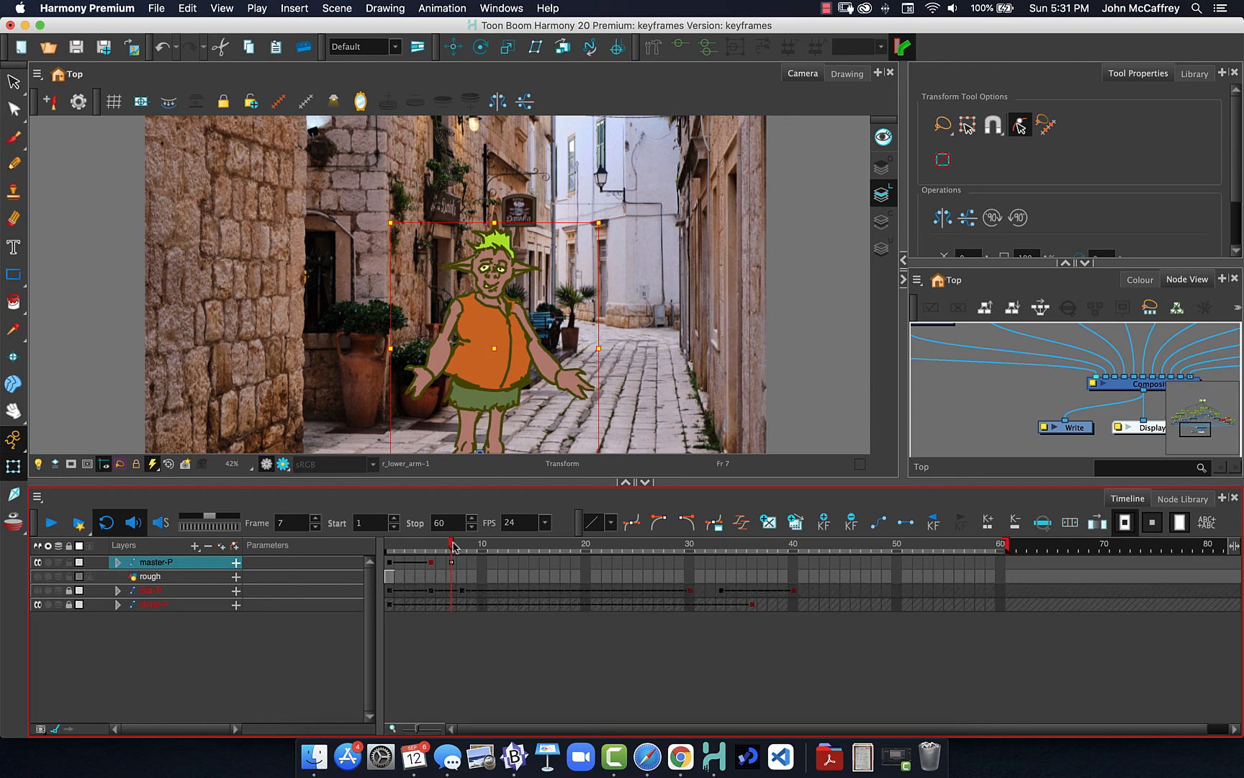
{"action": "left_click_drag", "start_coordinate": [453, 543], "coordinate": [482, 546]}
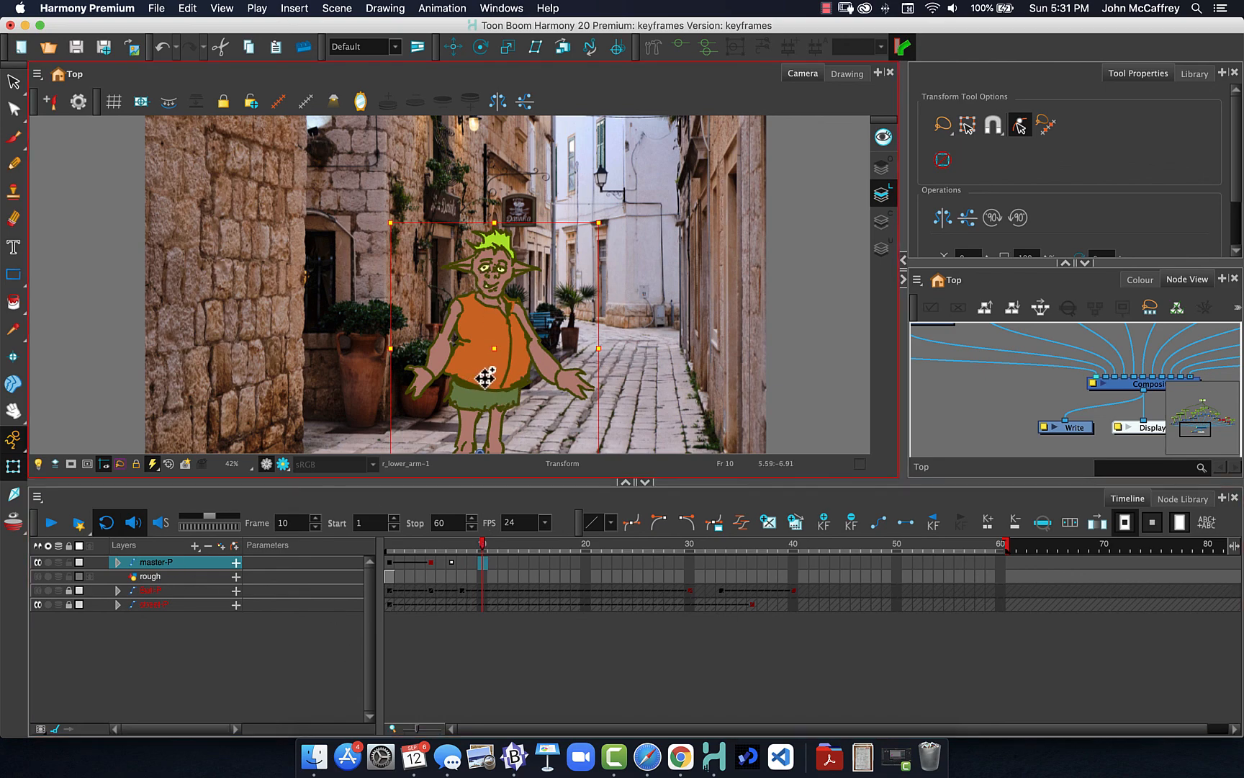
{"action": "left_click_drag", "start_coordinate": [485, 376], "coordinate": [507, 376]}
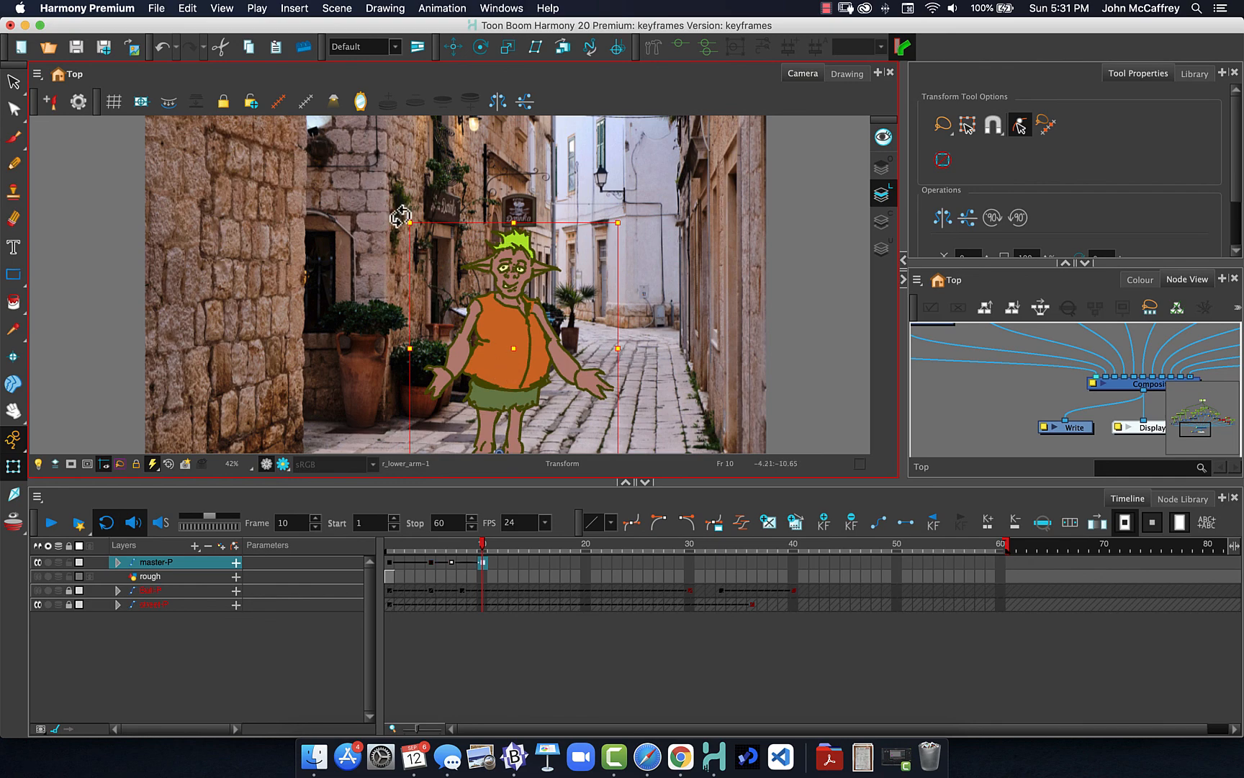
{"action": "left_click_drag", "start_coordinate": [400, 215], "coordinate": [353, 217]}
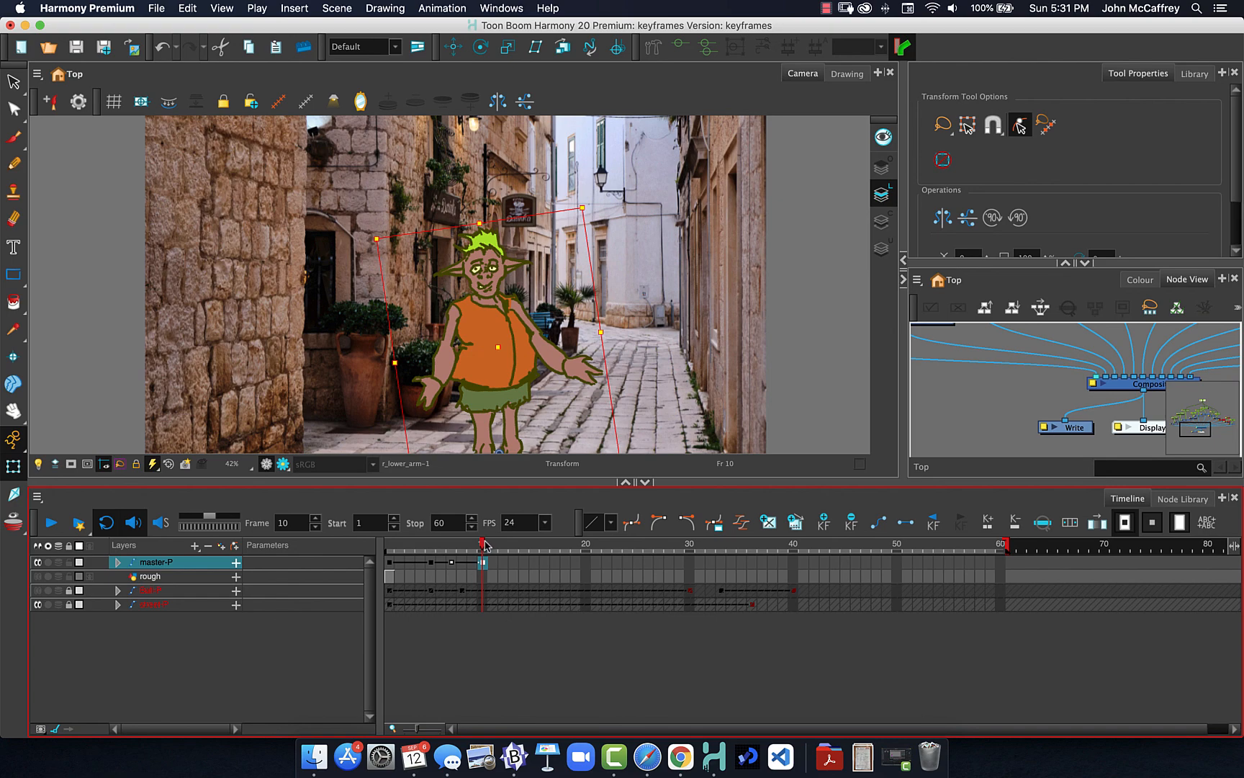
{"action": "mouse_move", "coordinate": [481, 546]}
{"action": "left_mouse_down"}
{"action": "mouse_move", "coordinate": [440, 544]}
{"action": "mouse_move", "coordinate": [482, 545]}
{"action": "left_mouse_up"}
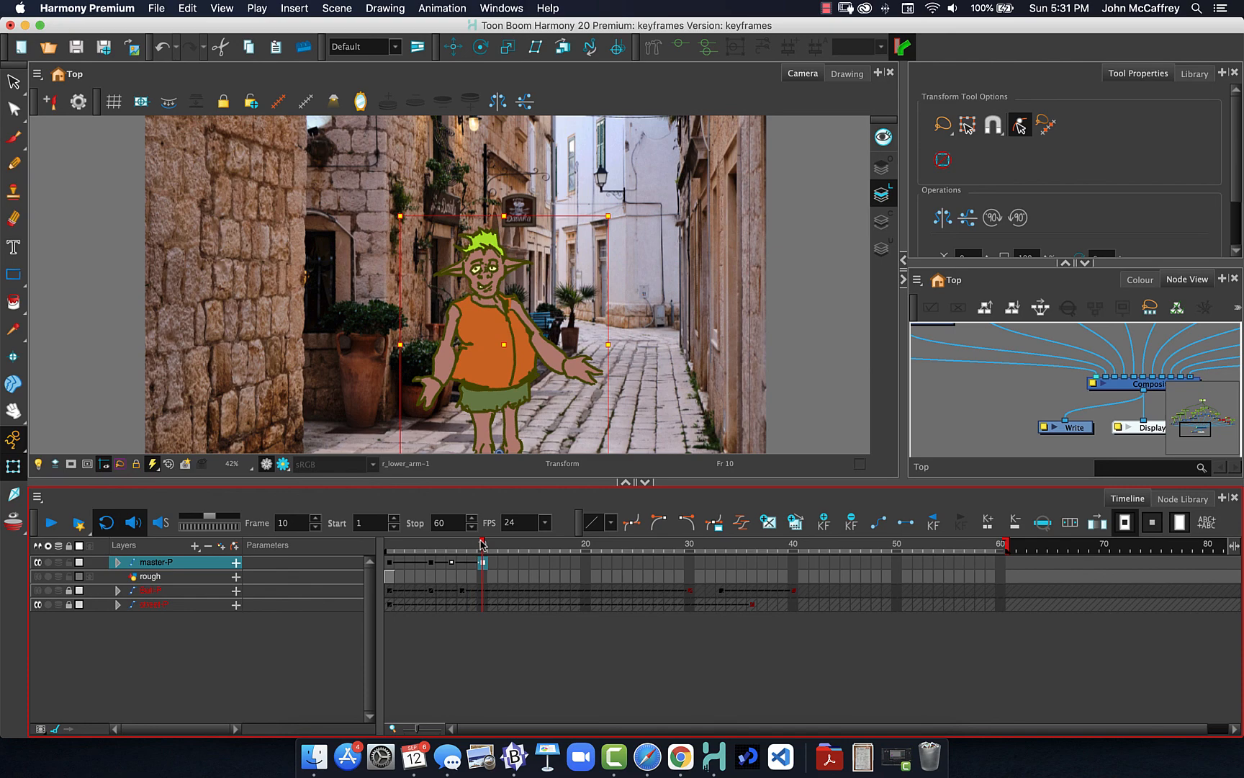
- At frame 13, nudge the whole troll on master-P slightly right and rotate it clockwise back to upright
{"action": "left_click_drag", "start_coordinate": [482, 545], "coordinate": [515, 543]}
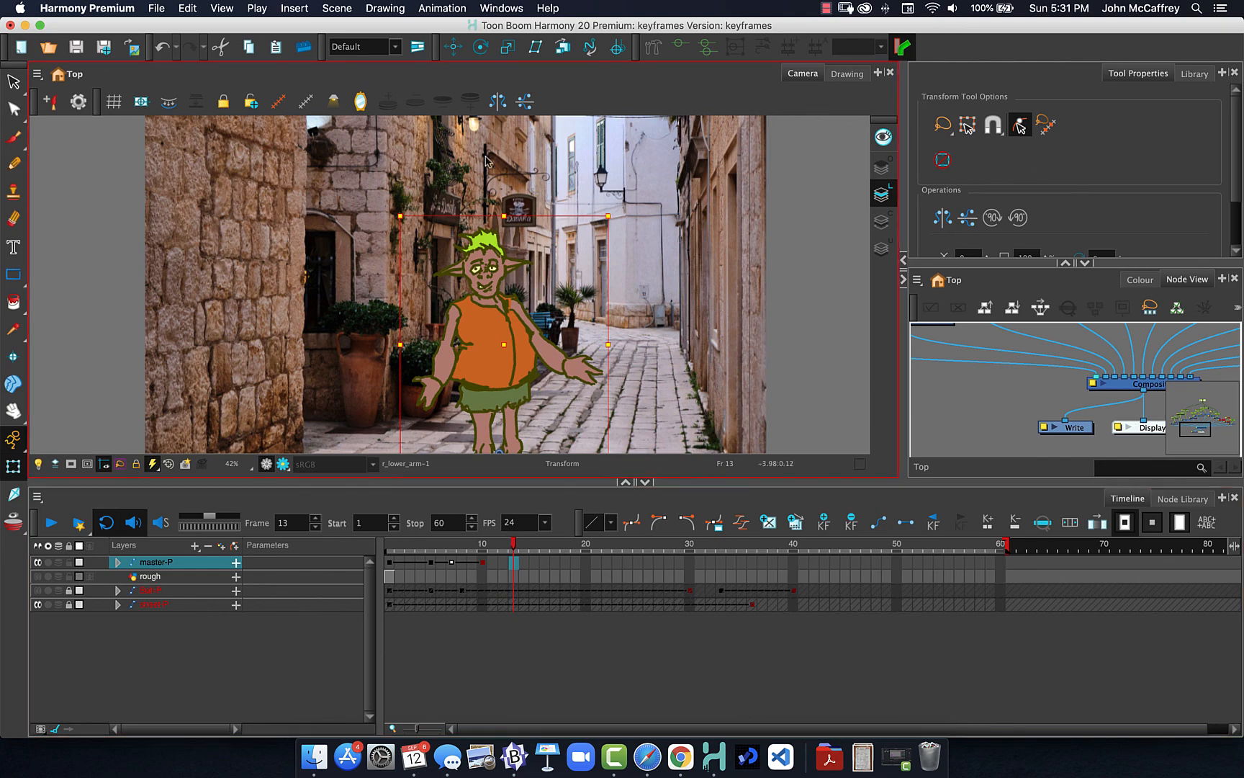
{"action": "left_click_drag", "start_coordinate": [493, 328], "coordinate": [503, 328]}
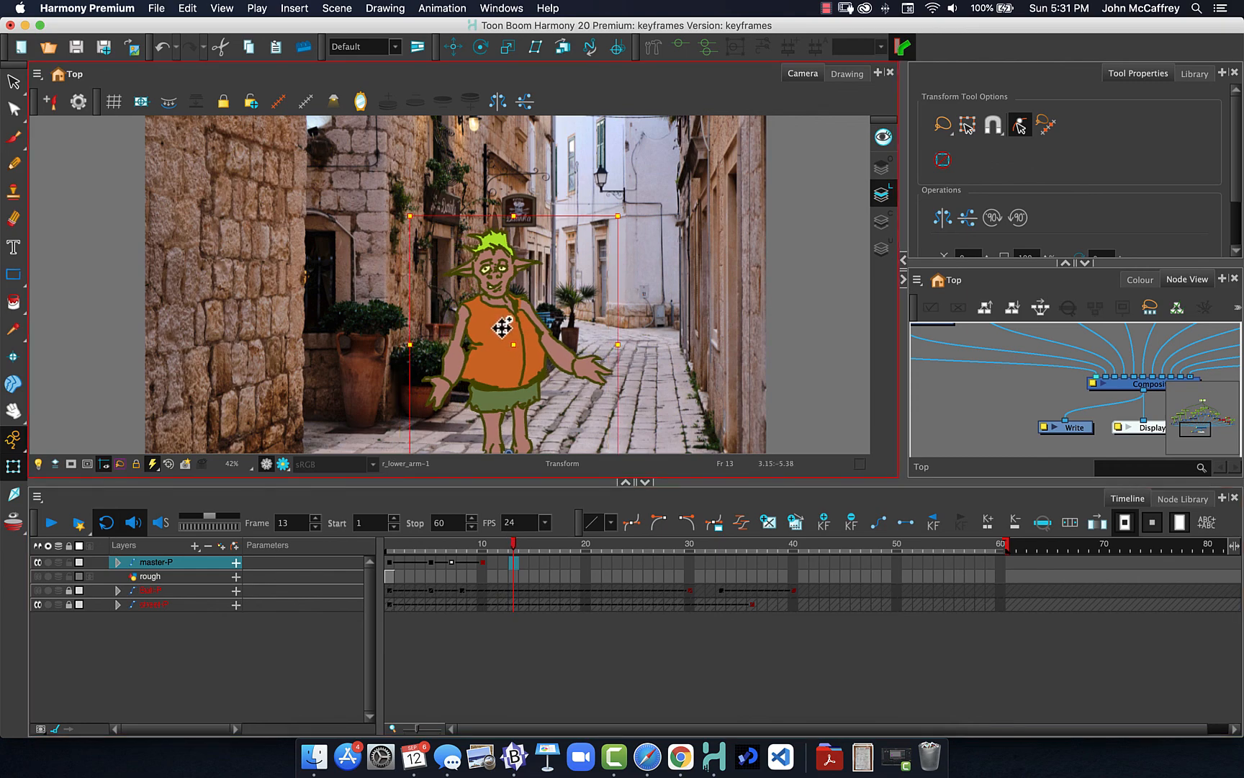
{"action": "left_click_drag", "start_coordinate": [637, 205], "coordinate": [654, 220]}
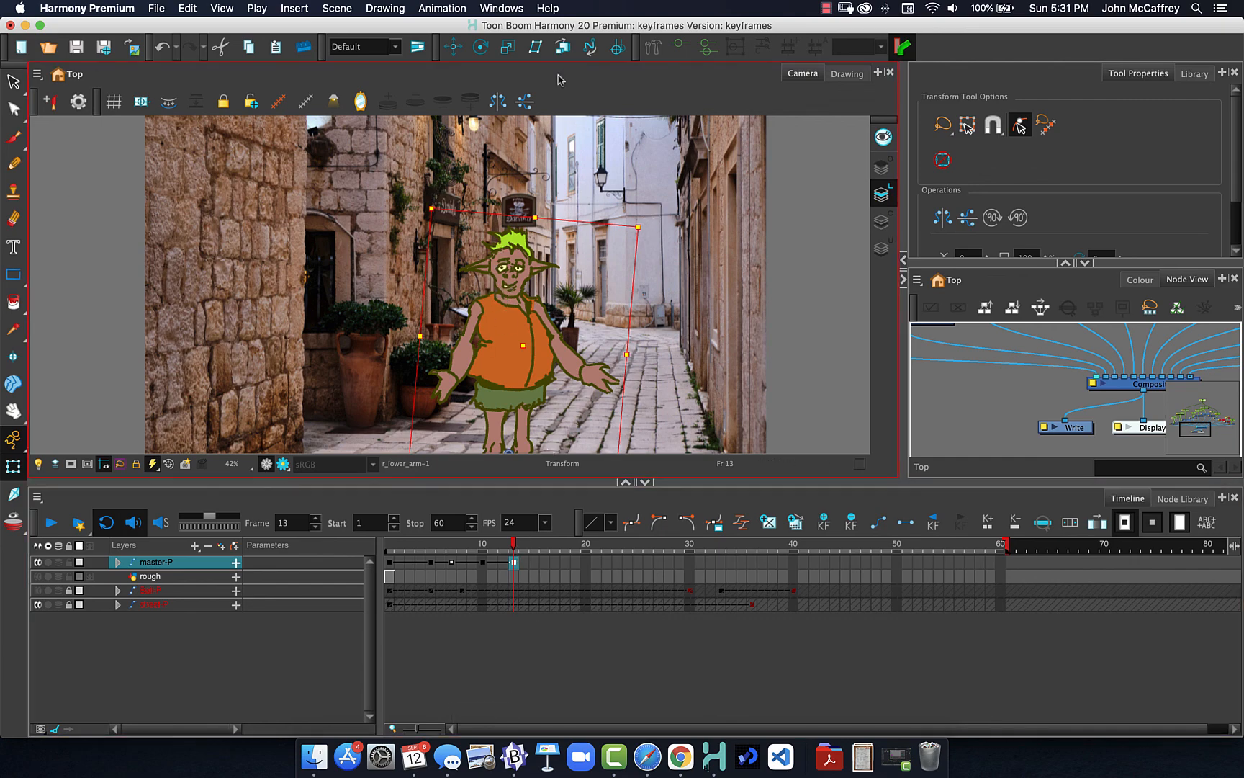
- At frame 12, tilt the head counterclockwise and swing the l_upper_arm outward away from the body
{"action": "left_click", "coordinate": [512, 259]}
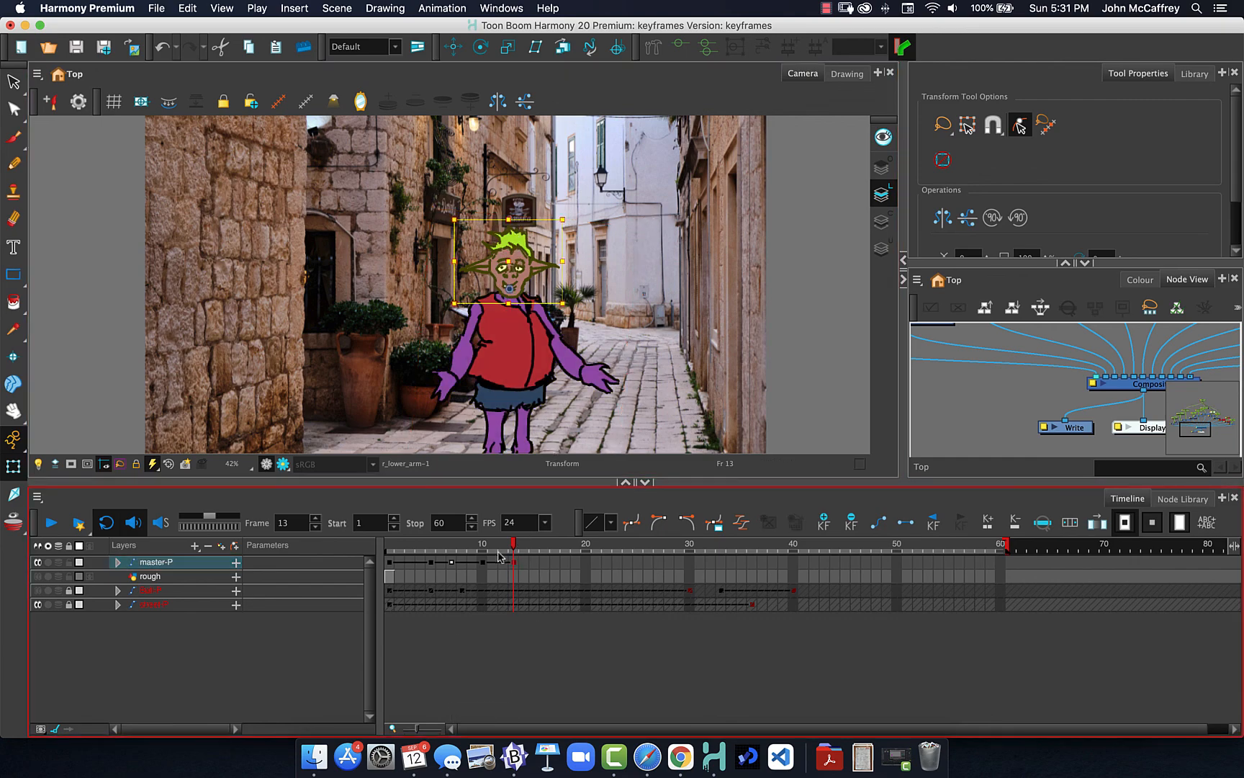
{"action": "left_click", "coordinate": [504, 551]}
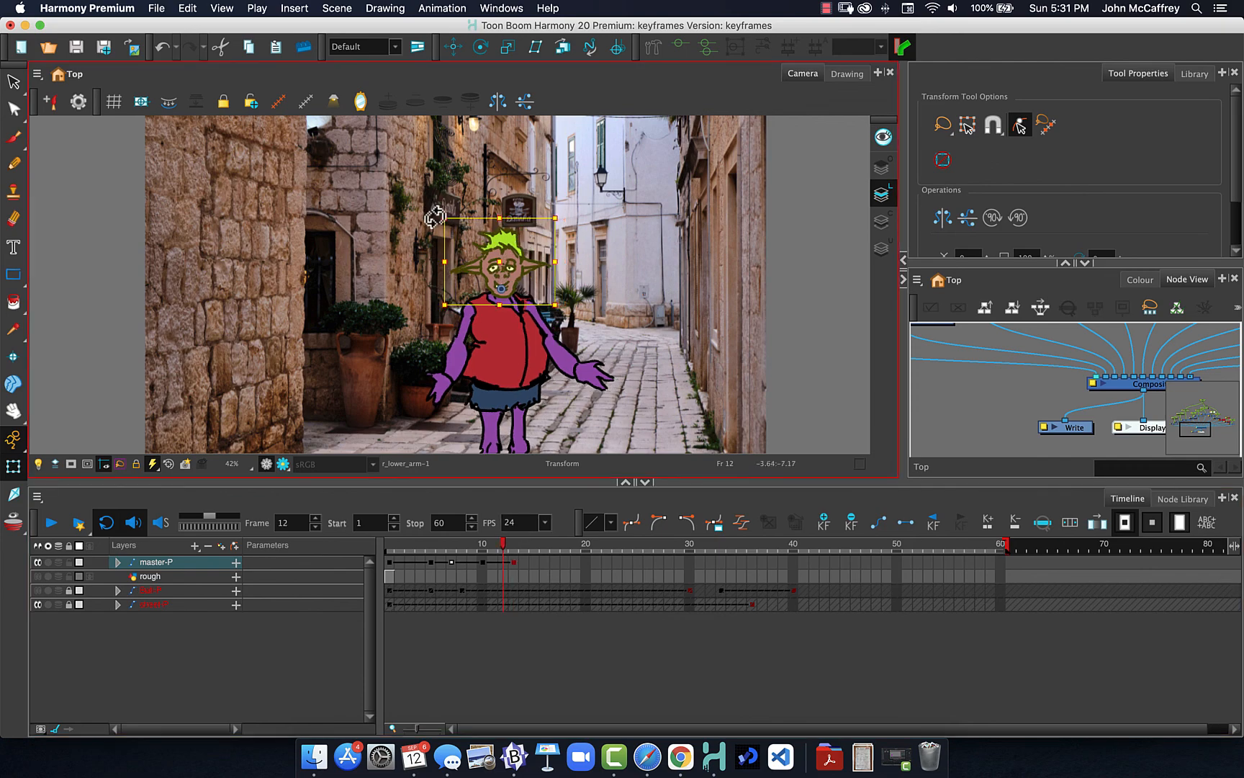
{"action": "left_click_drag", "start_coordinate": [435, 217], "coordinate": [415, 232]}
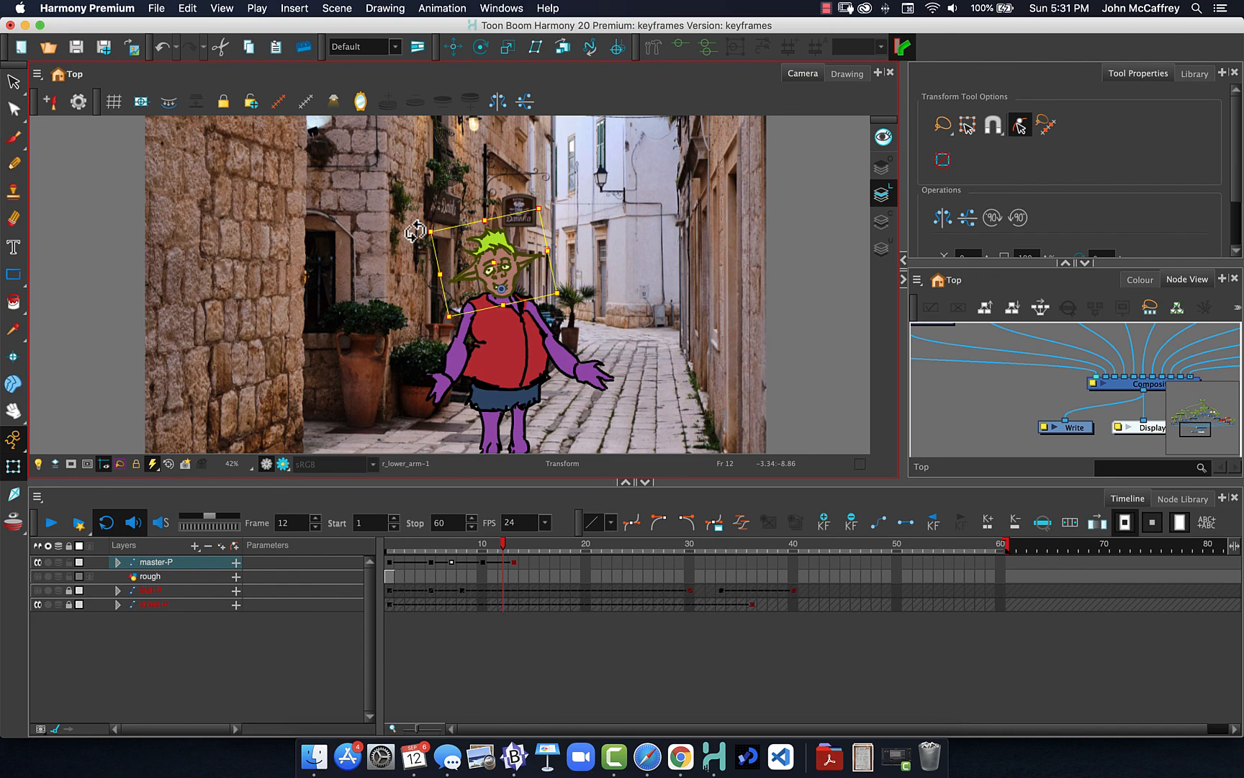
{"action": "left_click", "coordinate": [465, 327]}
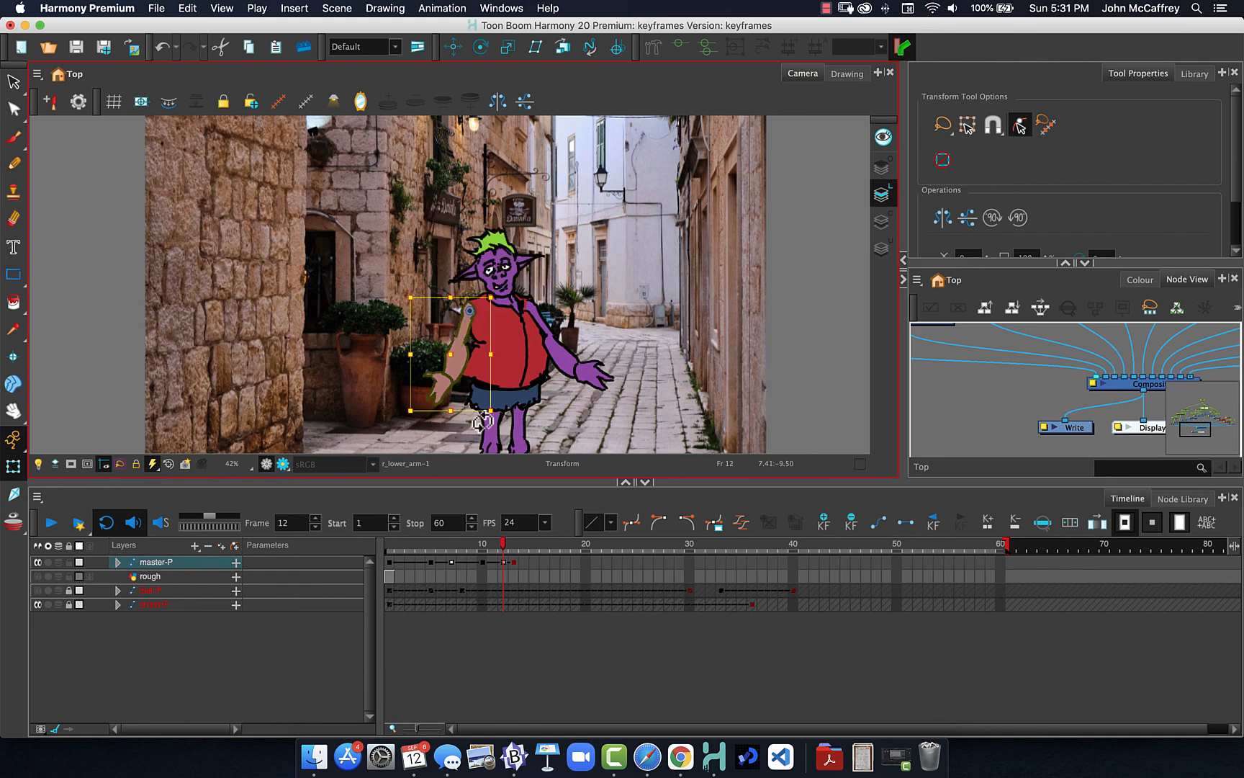
{"action": "left_click_drag", "start_coordinate": [494, 423], "coordinate": [444, 408]}
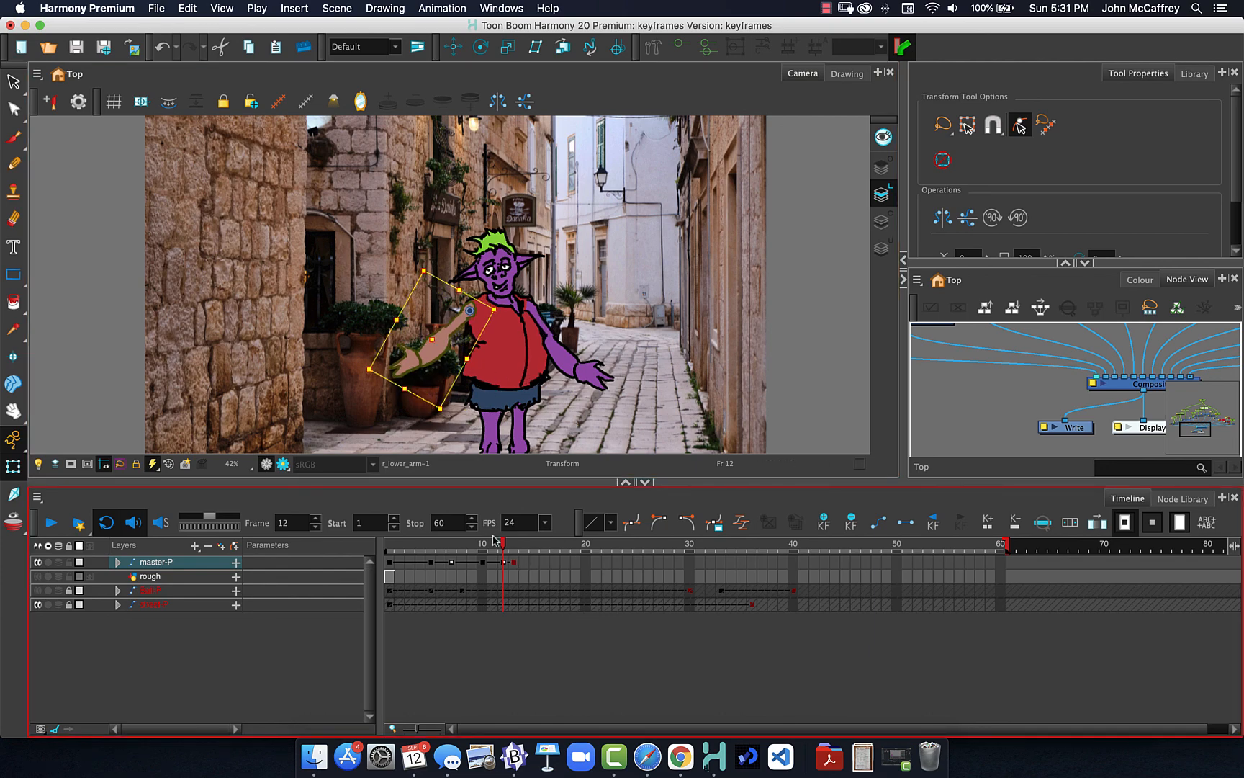
- Raise the l_upper_arm beside the head at frame 15 and rotate the l_lower_arm slightly clockwise at frame 17
{"action": "left_click_drag", "start_coordinate": [501, 545], "coordinate": [532, 547]}
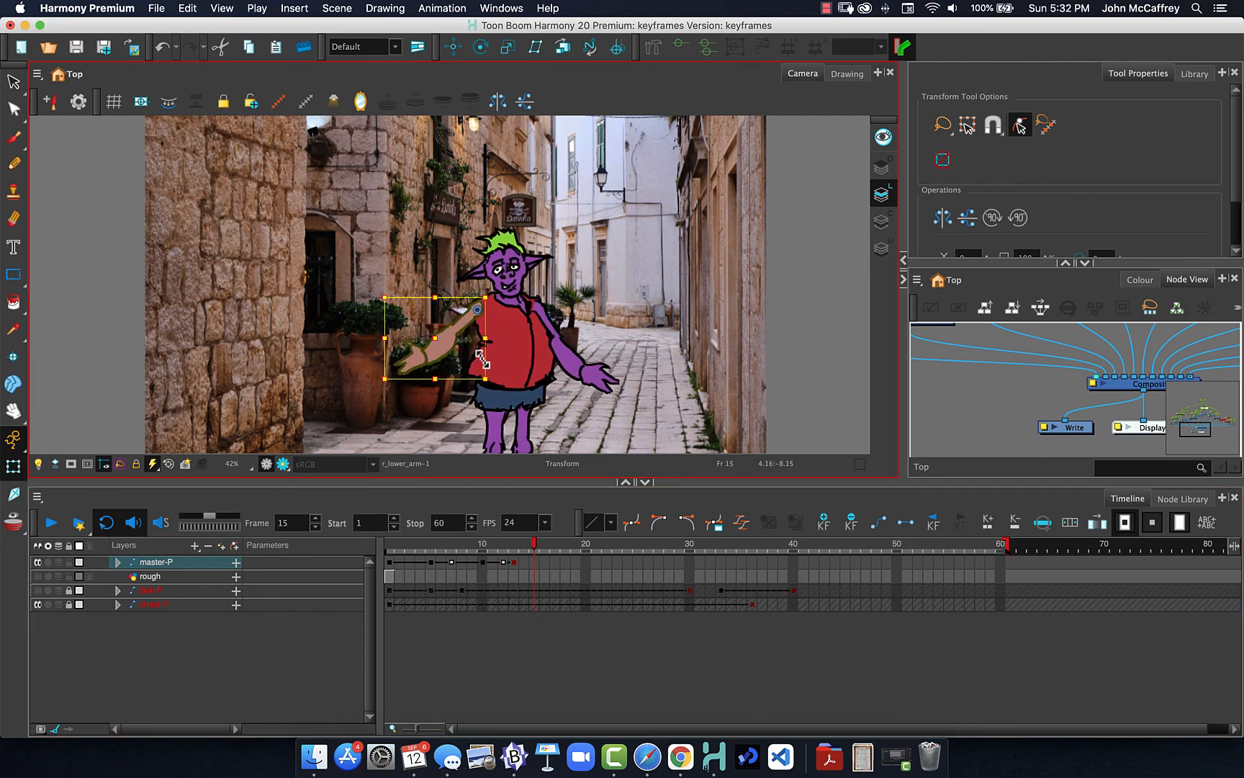
{"action": "left_click_drag", "start_coordinate": [488, 386], "coordinate": [416, 315]}
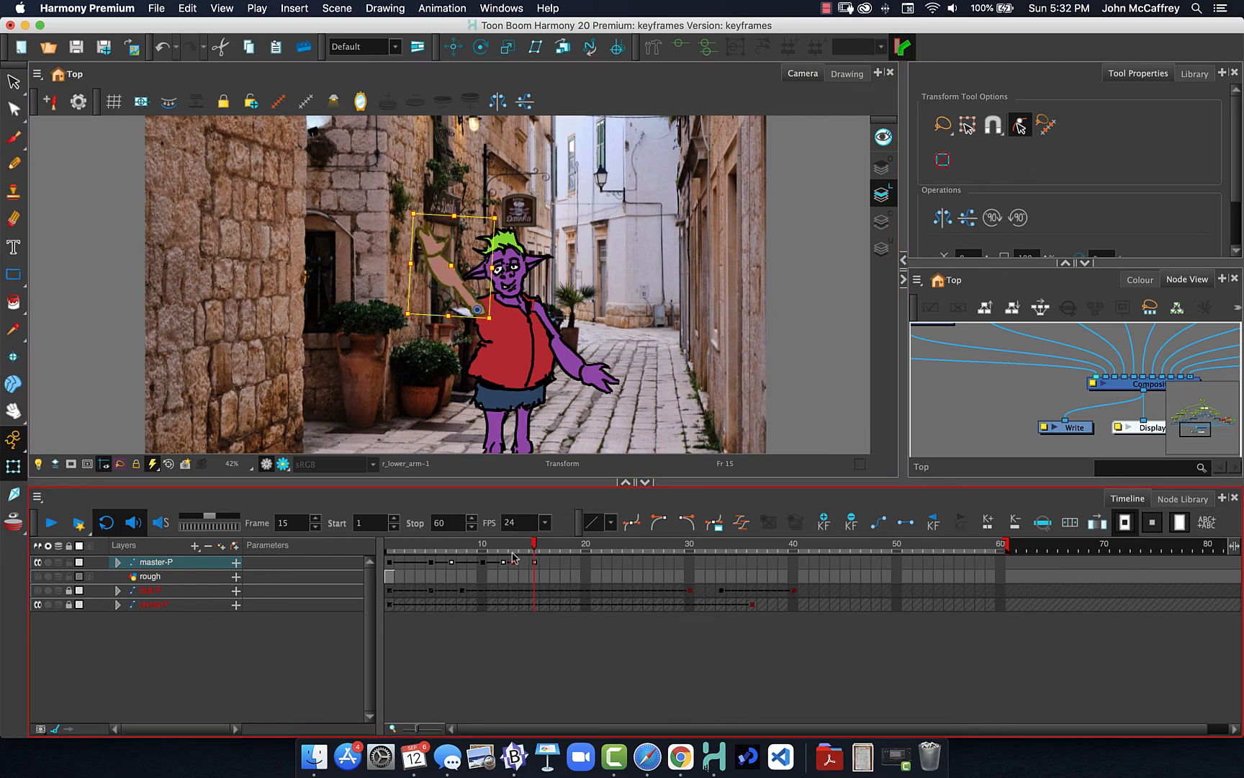
{"action": "left_click_drag", "start_coordinate": [536, 545], "coordinate": [555, 545]}
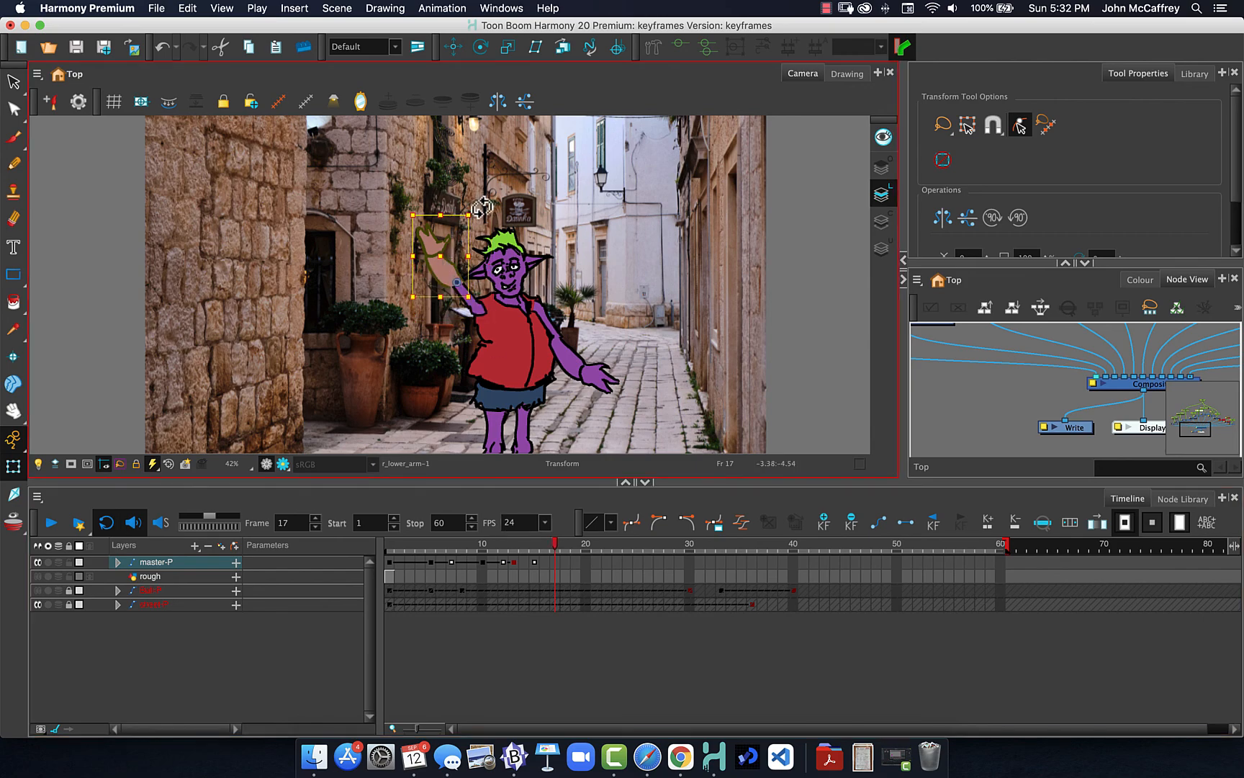
{"action": "left_click_drag", "start_coordinate": [482, 206], "coordinate": [502, 212]}
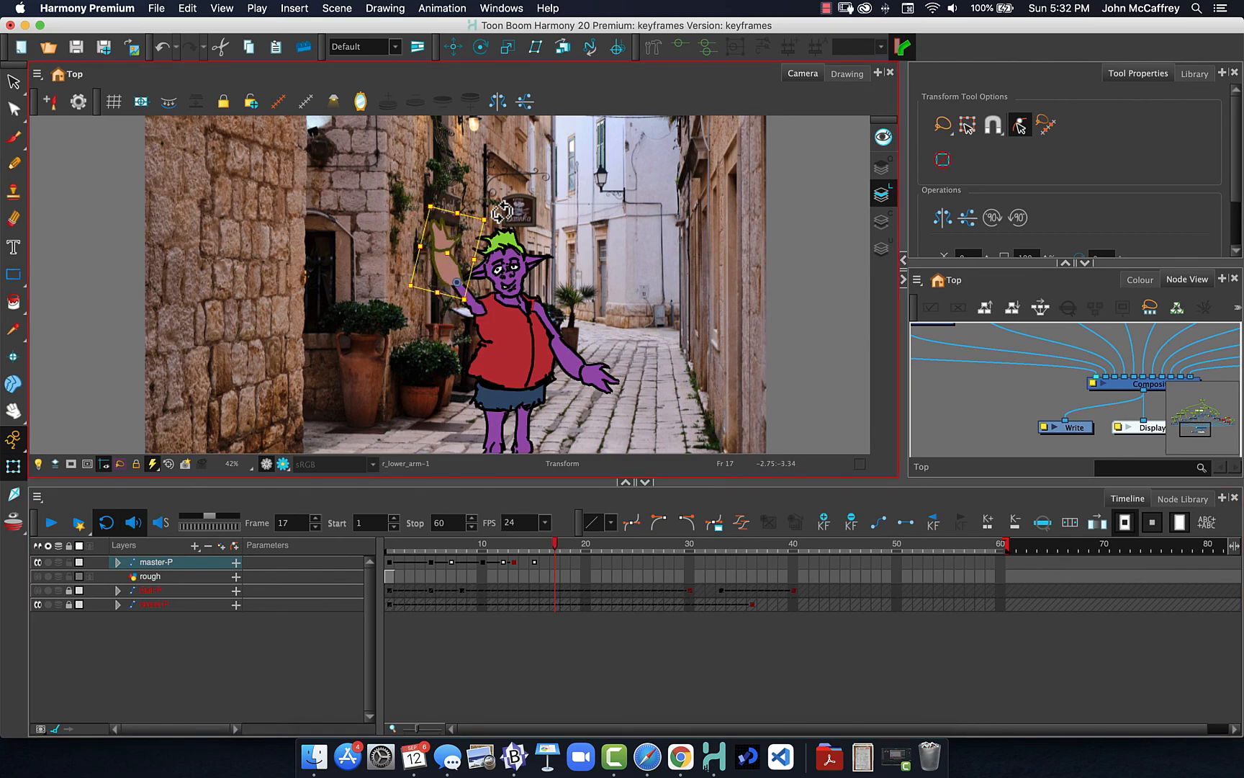
- At frame 18, rotate the raised l_hand clockwise toward the head
{"action": "left_click", "coordinate": [565, 567]}
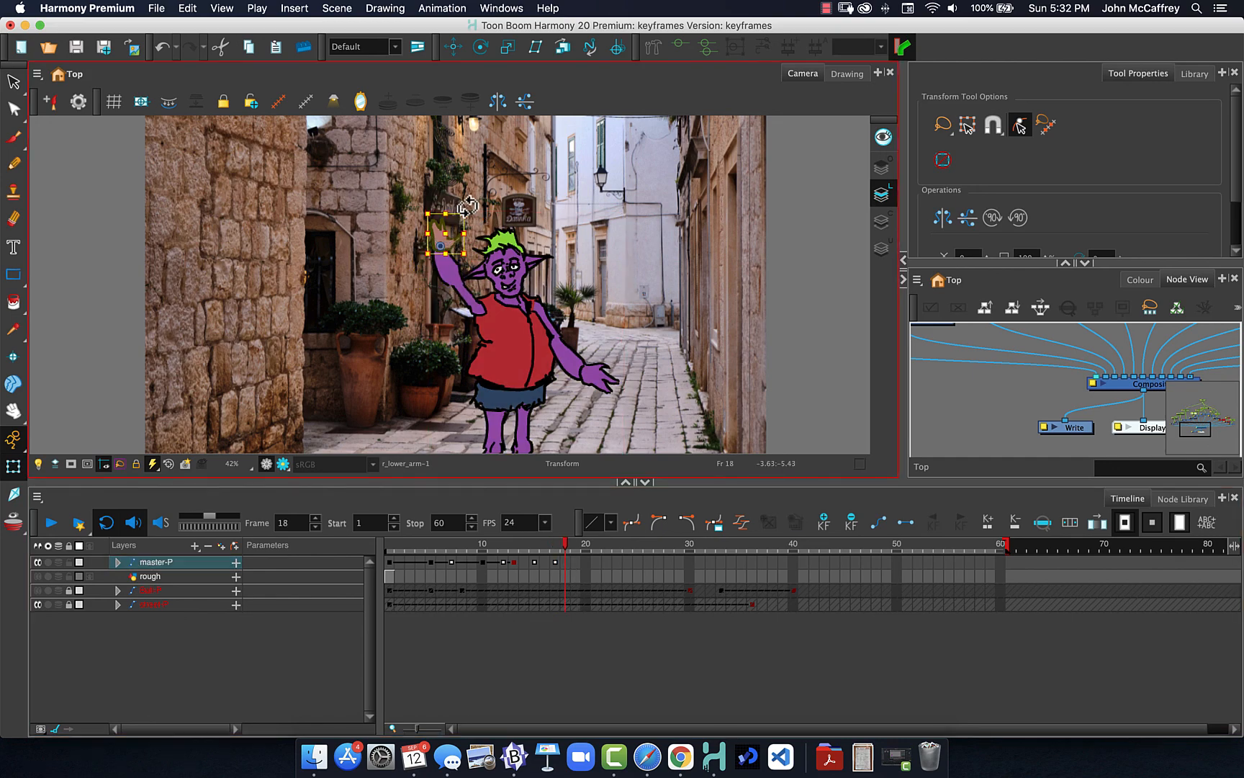
{"action": "left_click_drag", "start_coordinate": [479, 205], "coordinate": [504, 213]}
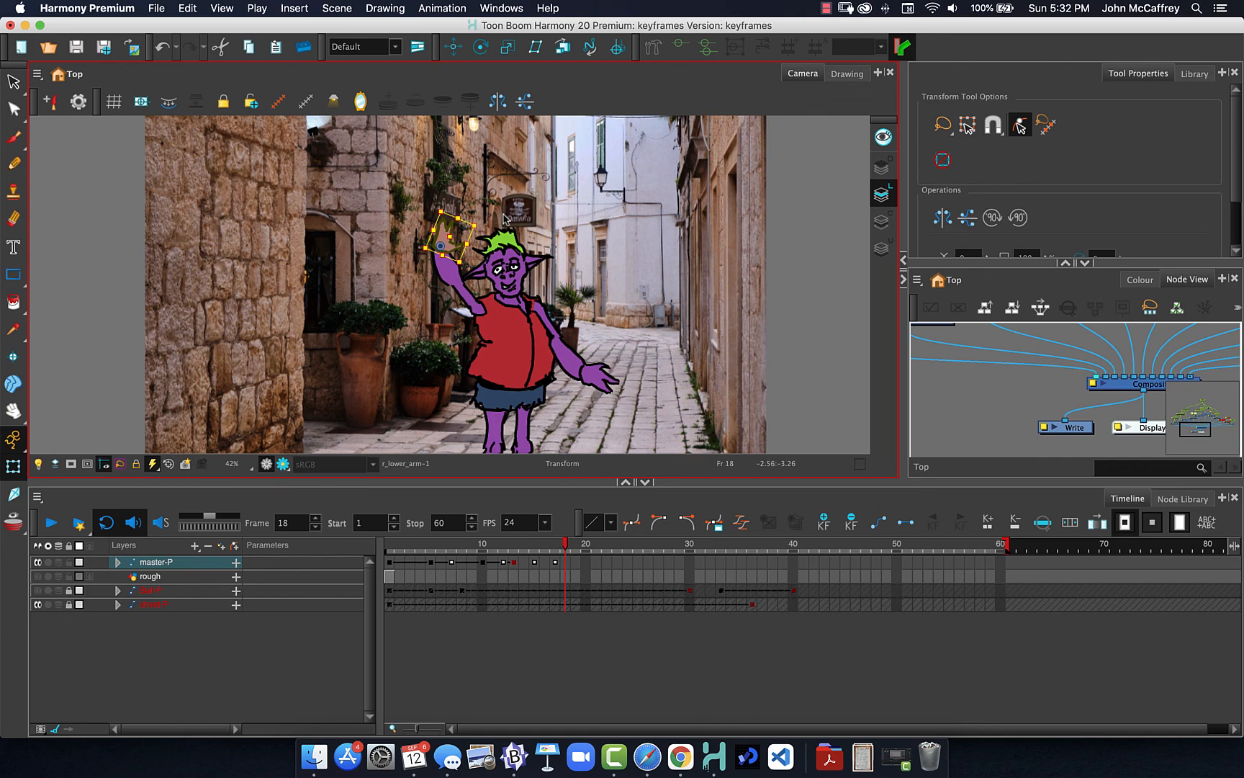
{"action": "mouse_move", "coordinate": [565, 546]}
{"action": "left_mouse_down"}
{"action": "mouse_move", "coordinate": [494, 545]}
{"action": "mouse_move", "coordinate": [608, 540]}
{"action": "mouse_move", "coordinate": [460, 544]}
{"action": "mouse_move", "coordinate": [577, 533]}
{"action": "left_mouse_up"}
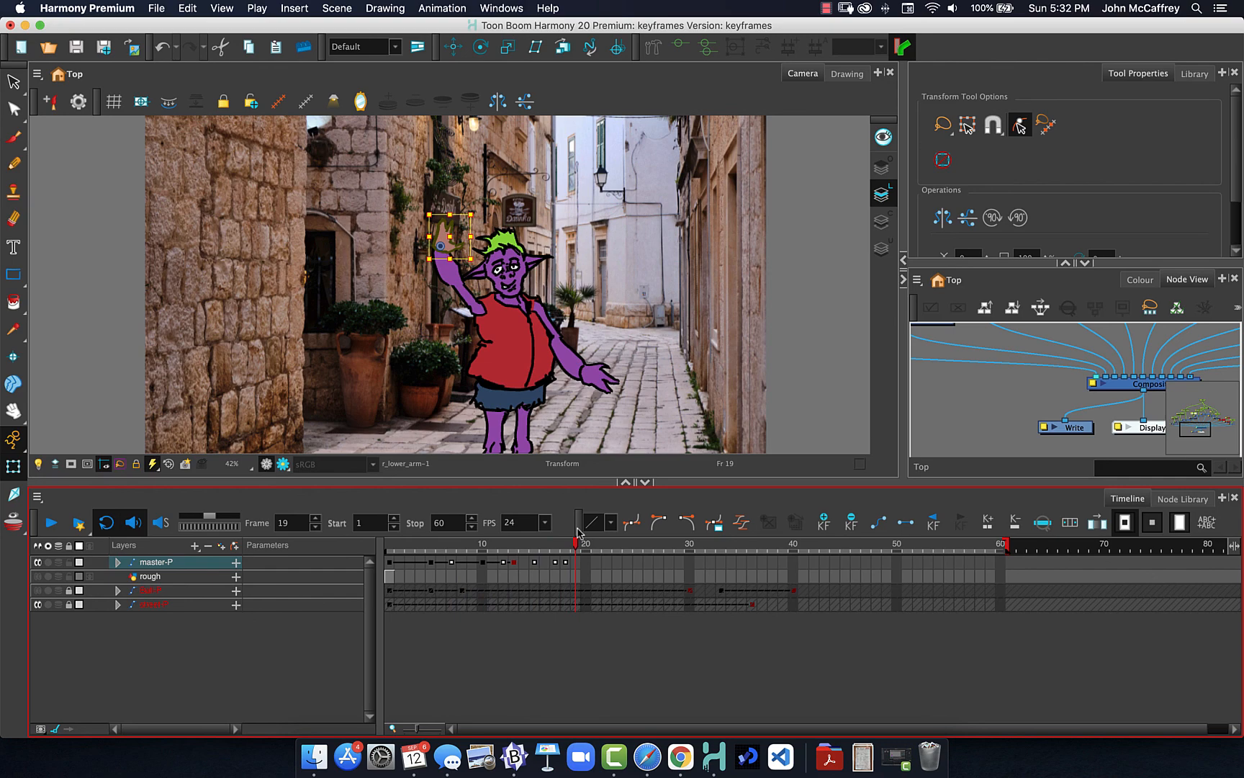
- Add a keyframe on master-P at frame 21 and expand the hierarchy briefly to check the child pegs' keyframes
{"action": "mouse_move", "coordinate": [580, 532]}
{"action": "left_mouse_down"}
{"action": "mouse_move", "coordinate": [565, 533]}
{"action": "mouse_move", "coordinate": [600, 532]}
{"action": "left_mouse_up"}
{"action": "left_click", "coordinate": [597, 564]}
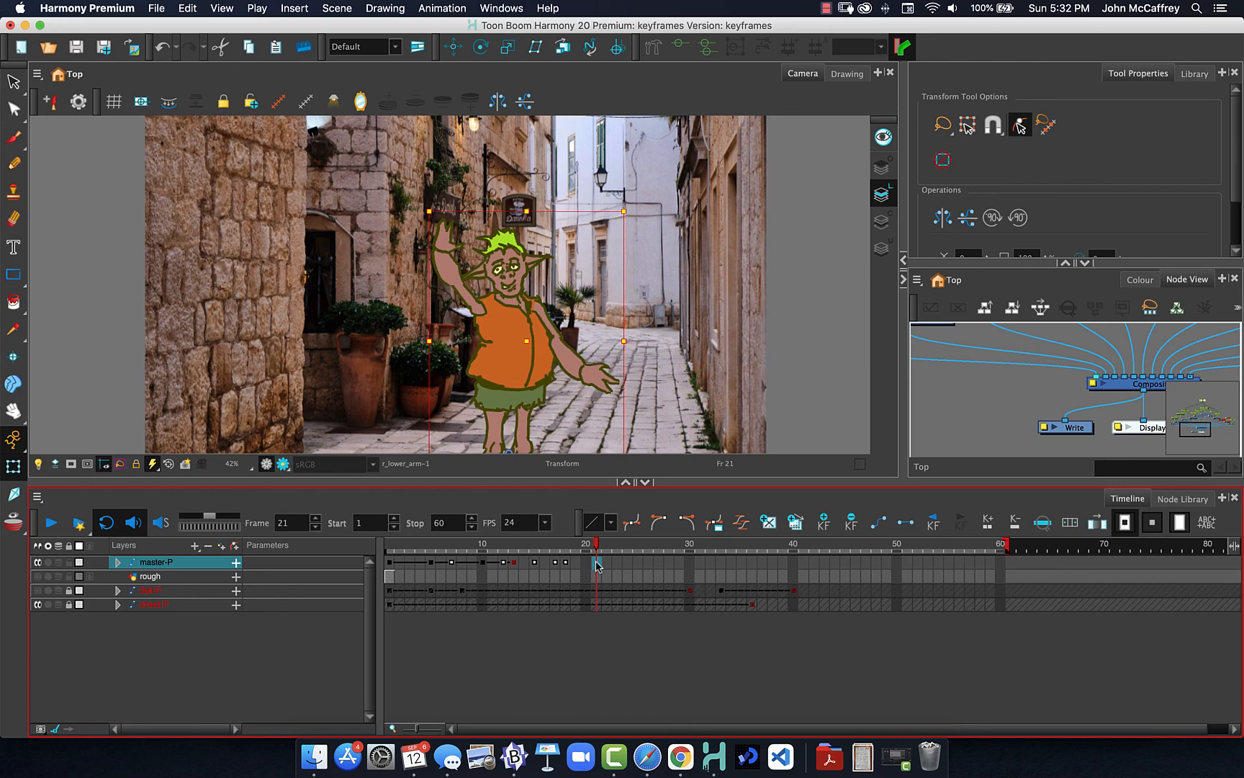
{"action": "key", "text": "F6"}
{"action": "left_click", "coordinate": [118, 562]}
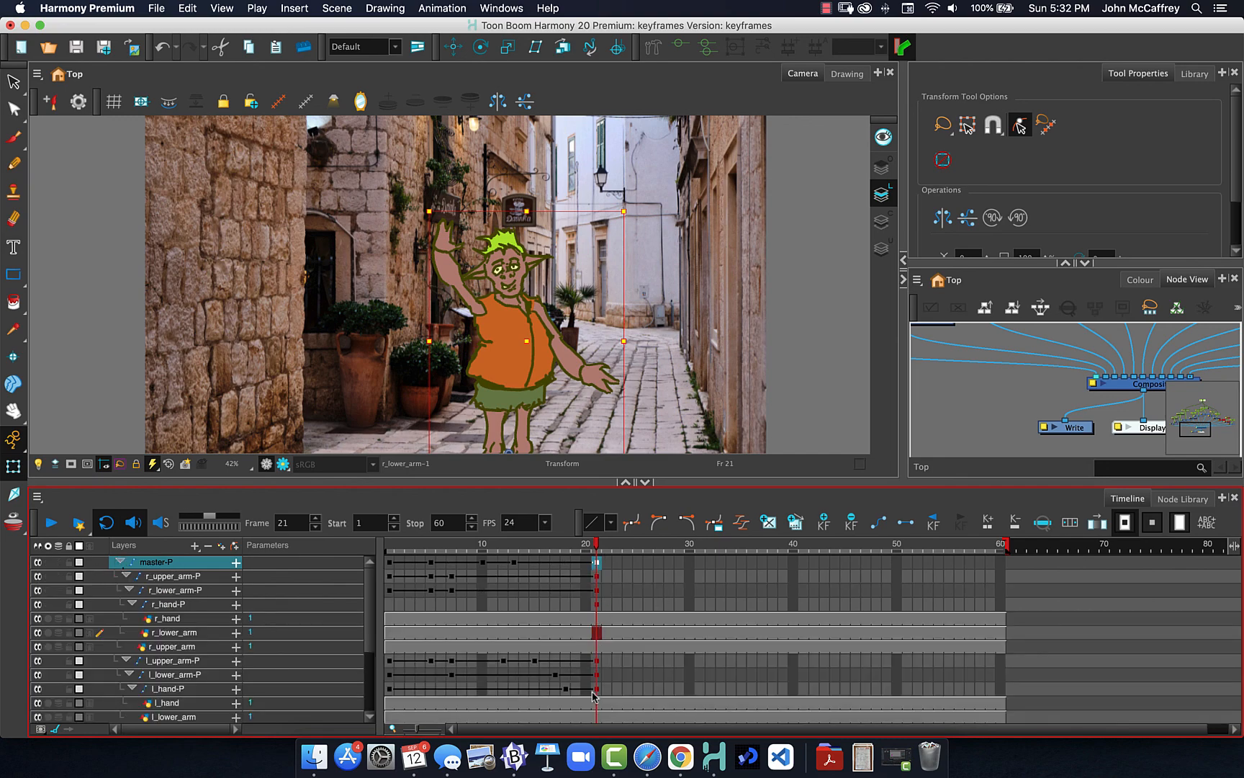
{"action": "left_click", "coordinate": [118, 562]}
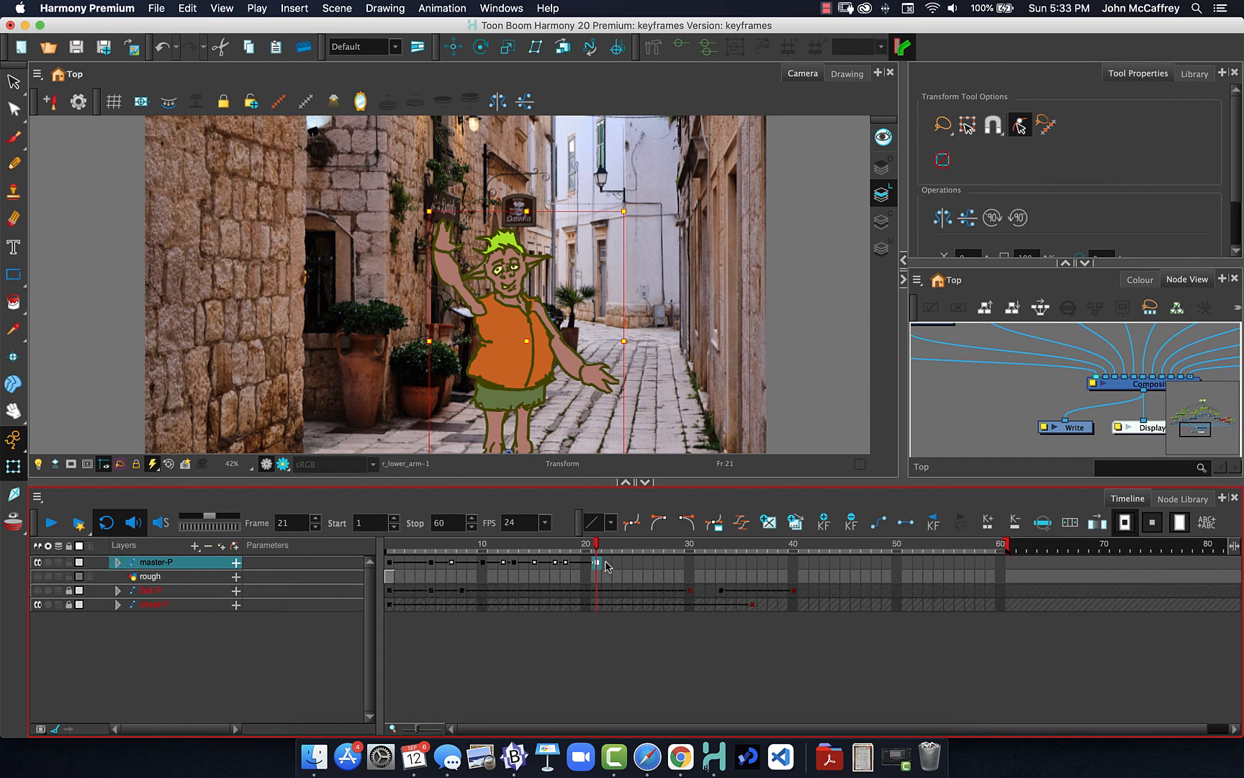
- At frame 22, rotate the r_upper_arm counterclockwise until the whole arm is raised beside the head
{"action": "left_click", "coordinate": [607, 564]}
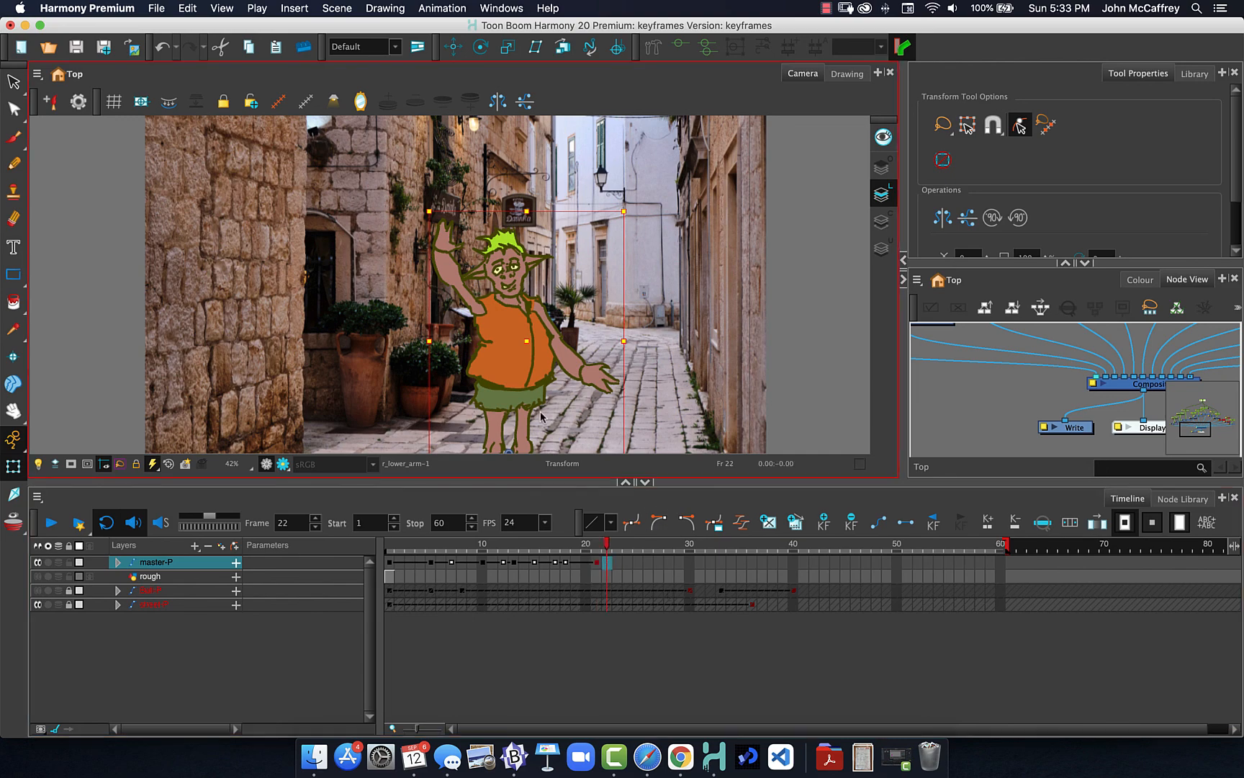
{"action": "left_click", "coordinate": [542, 315]}
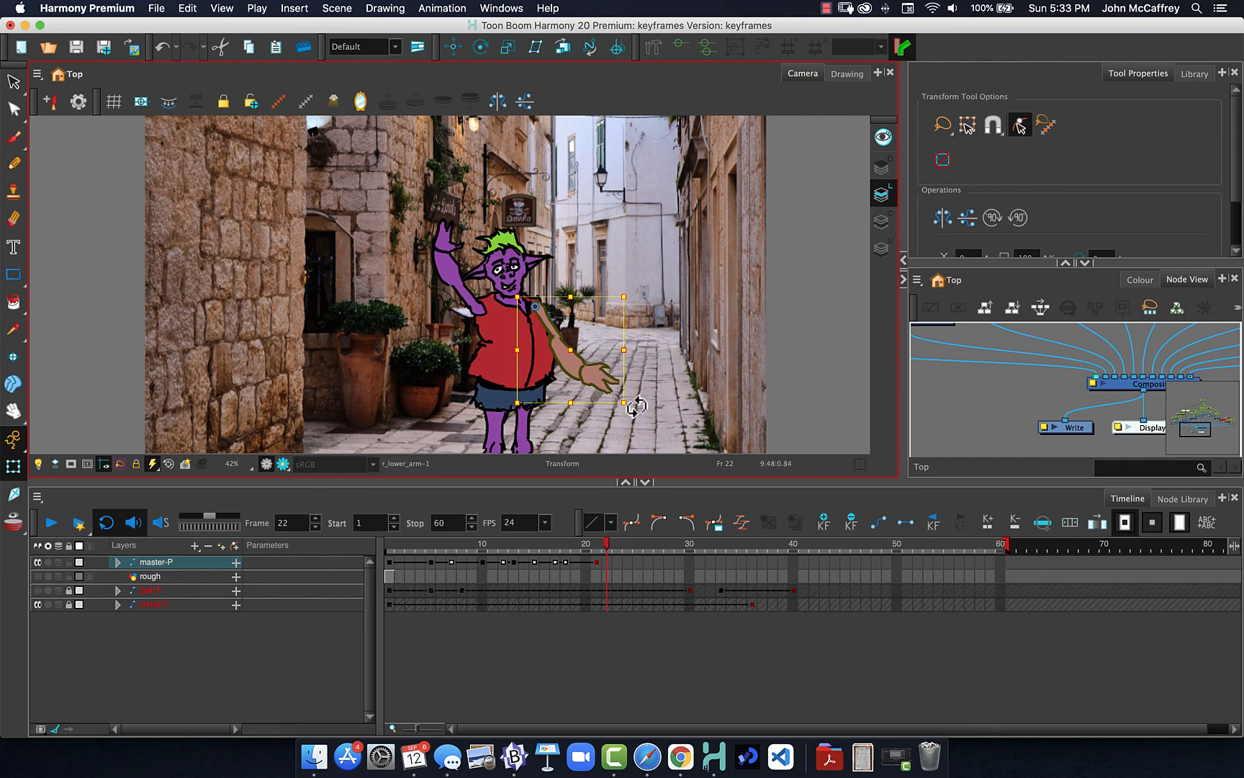
{"action": "left_click_drag", "start_coordinate": [640, 396], "coordinate": [628, 138]}
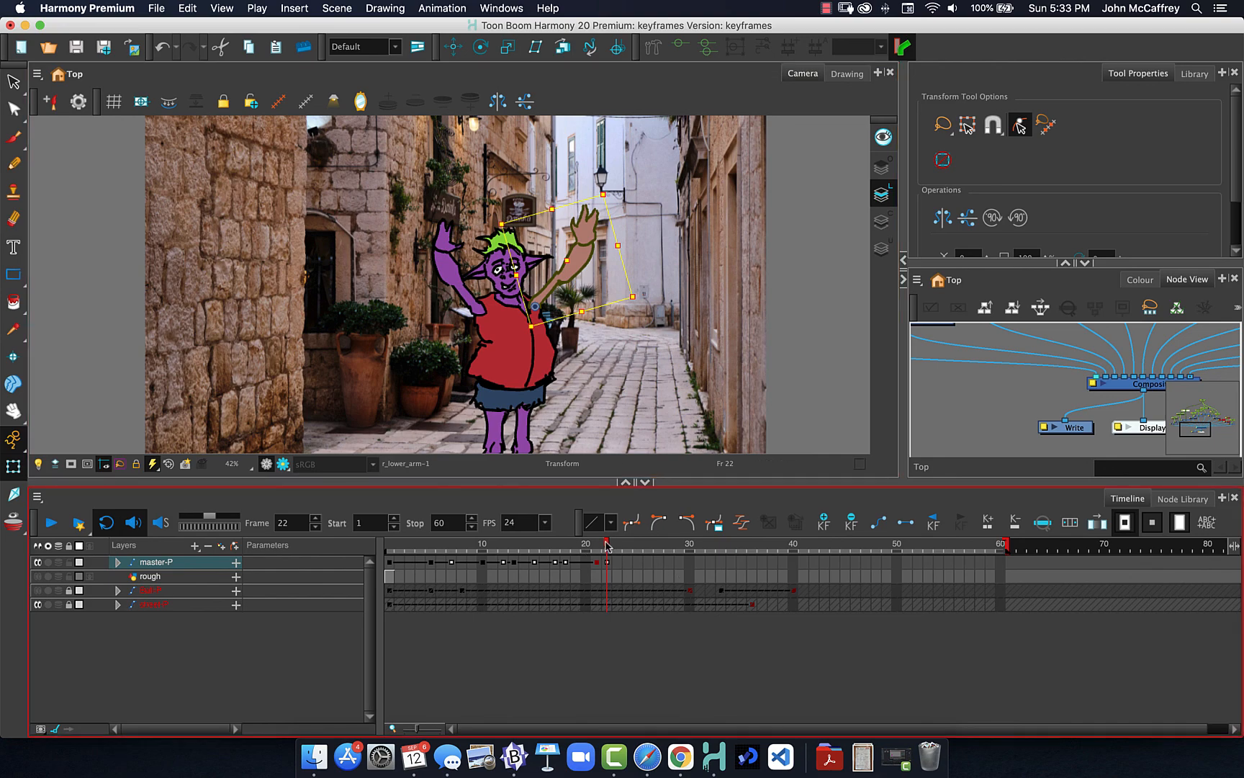
- Shift the raised r_upper_arm keyframe from frame 22 to frame 26 in the master-P row
{"action": "left_click", "coordinate": [621, 547]}
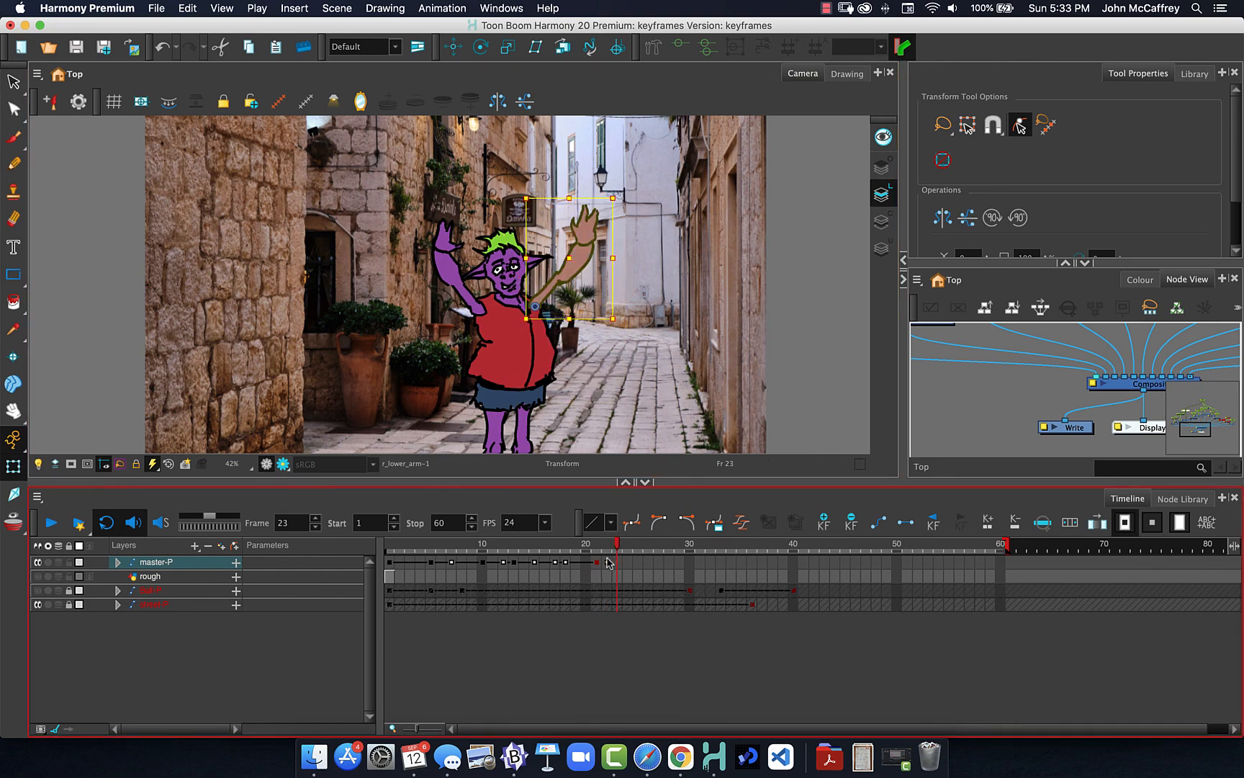
{"action": "left_click", "coordinate": [609, 562]}
{"action": "left_click_drag", "start_coordinate": [617, 566], "coordinate": [684, 545]}
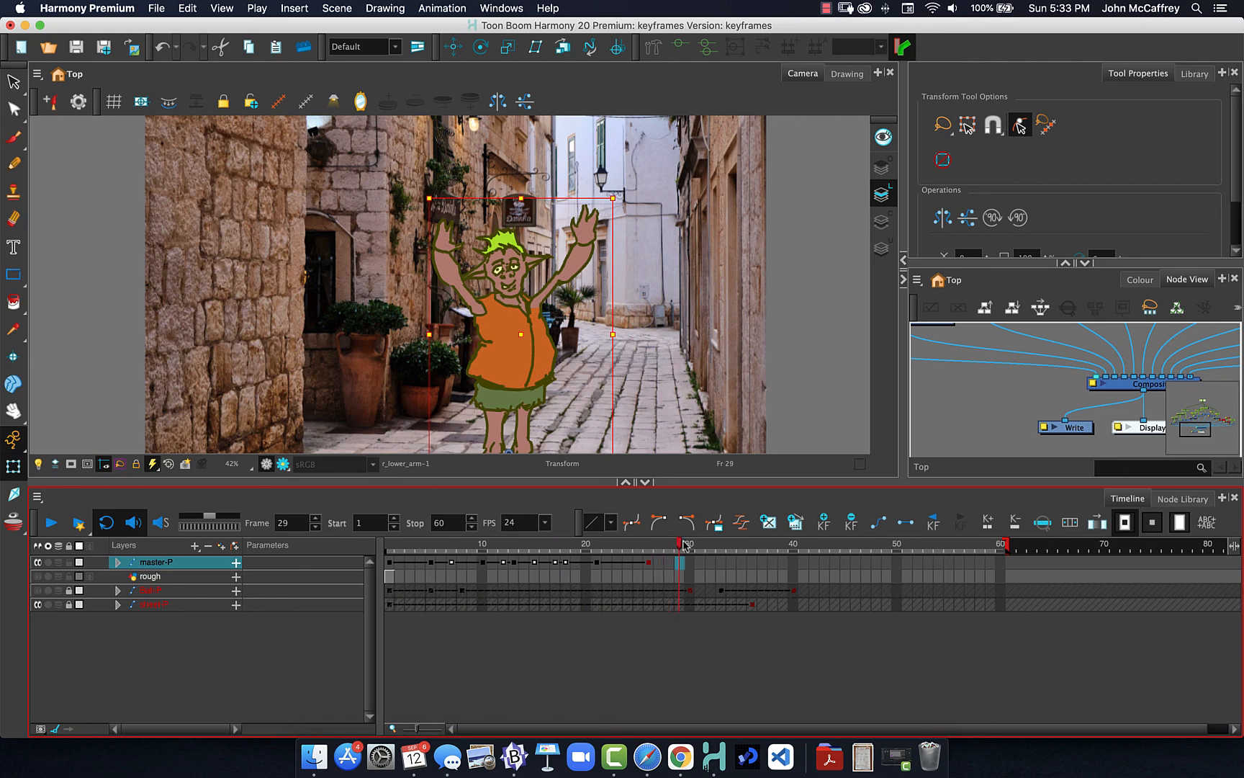
- At frame 29, lower the l_upper_arm beside the body and rotate the l_lower_arm counterclockwise to point further down
{"action": "left_click", "coordinate": [465, 298]}
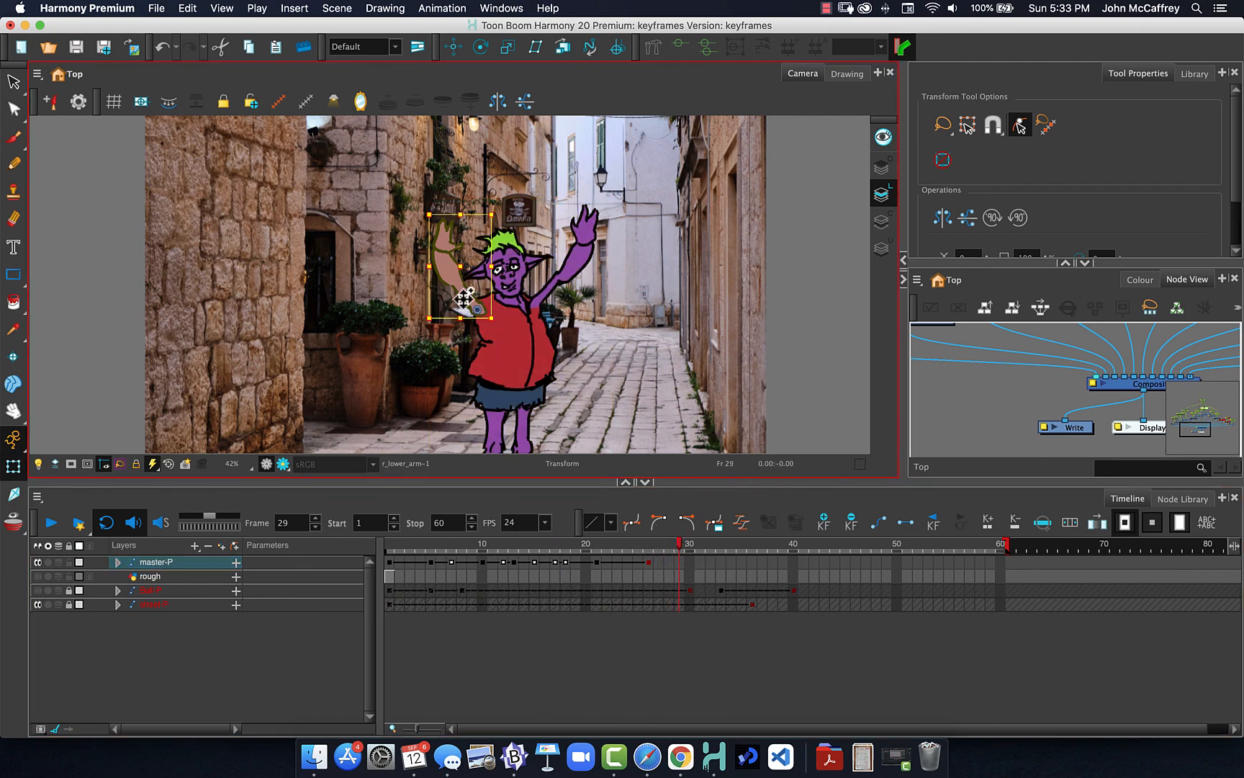
{"action": "left_click_drag", "start_coordinate": [426, 207], "coordinate": [398, 394]}
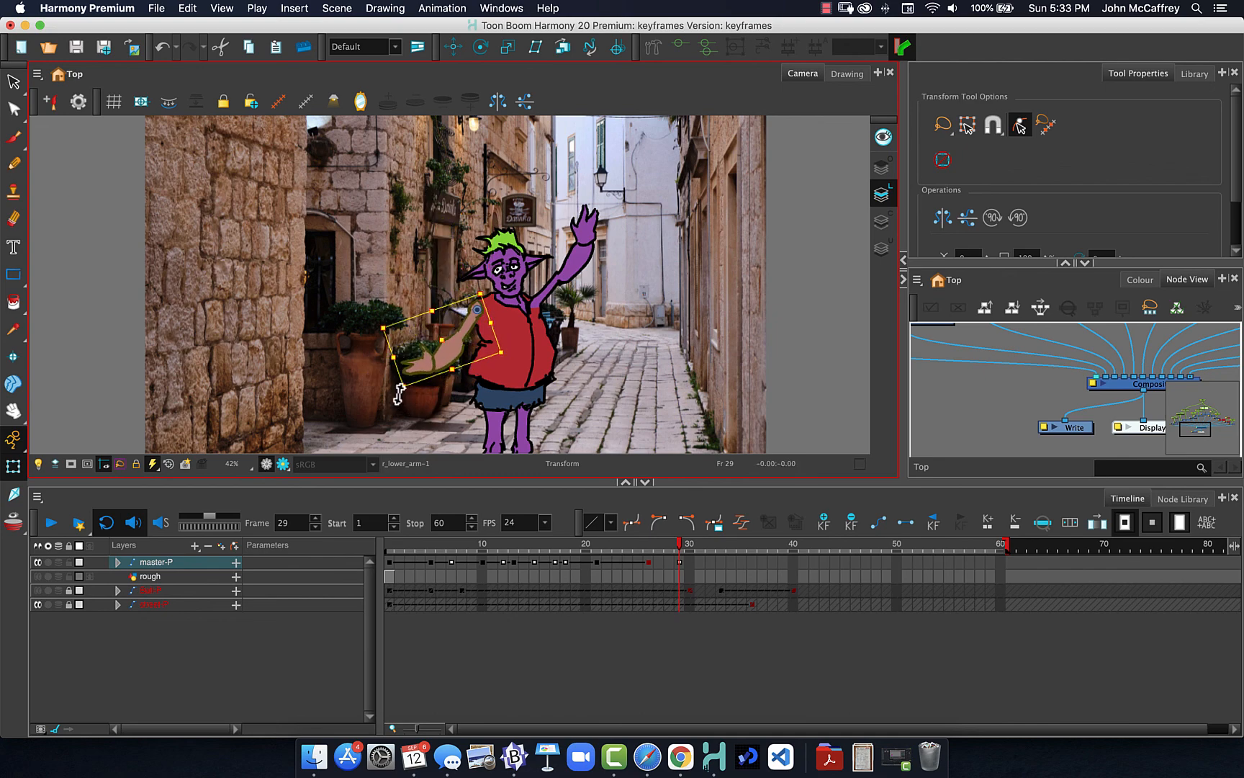
{"action": "left_click", "coordinate": [442, 358]}
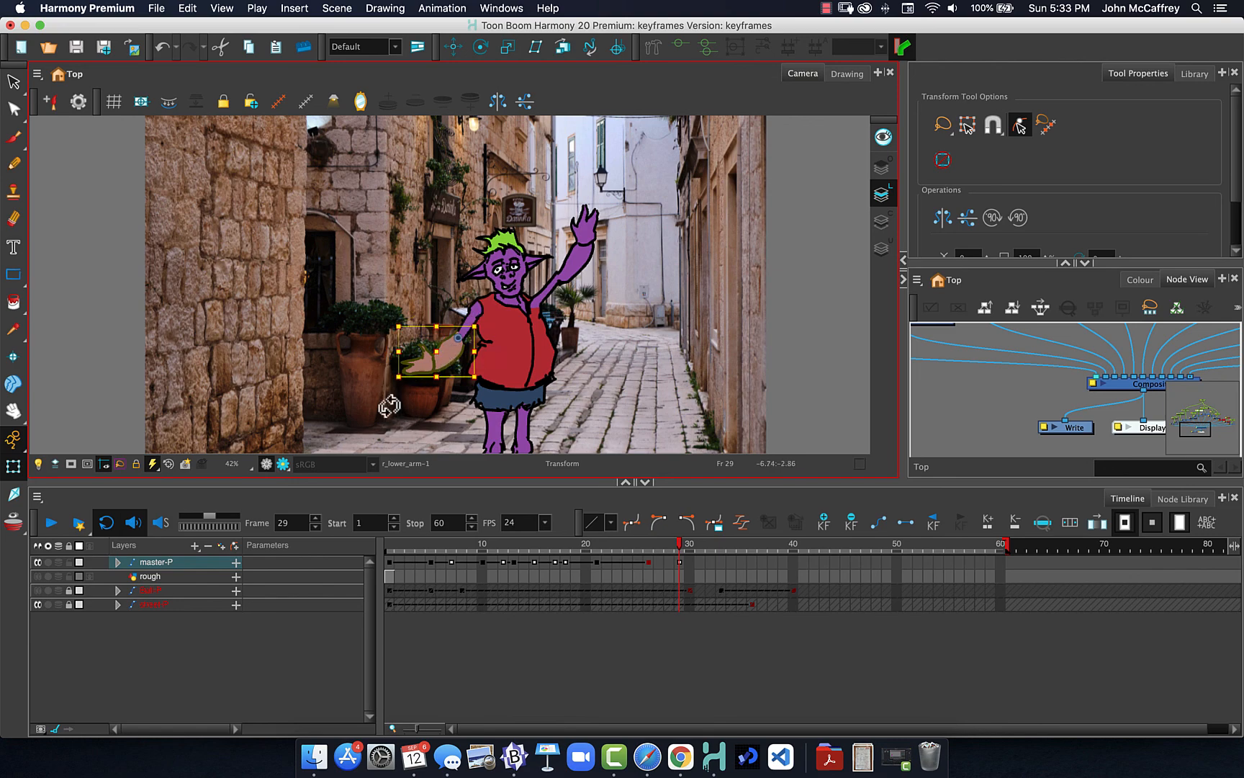
{"action": "left_click_drag", "start_coordinate": [389, 405], "coordinate": [400, 431]}
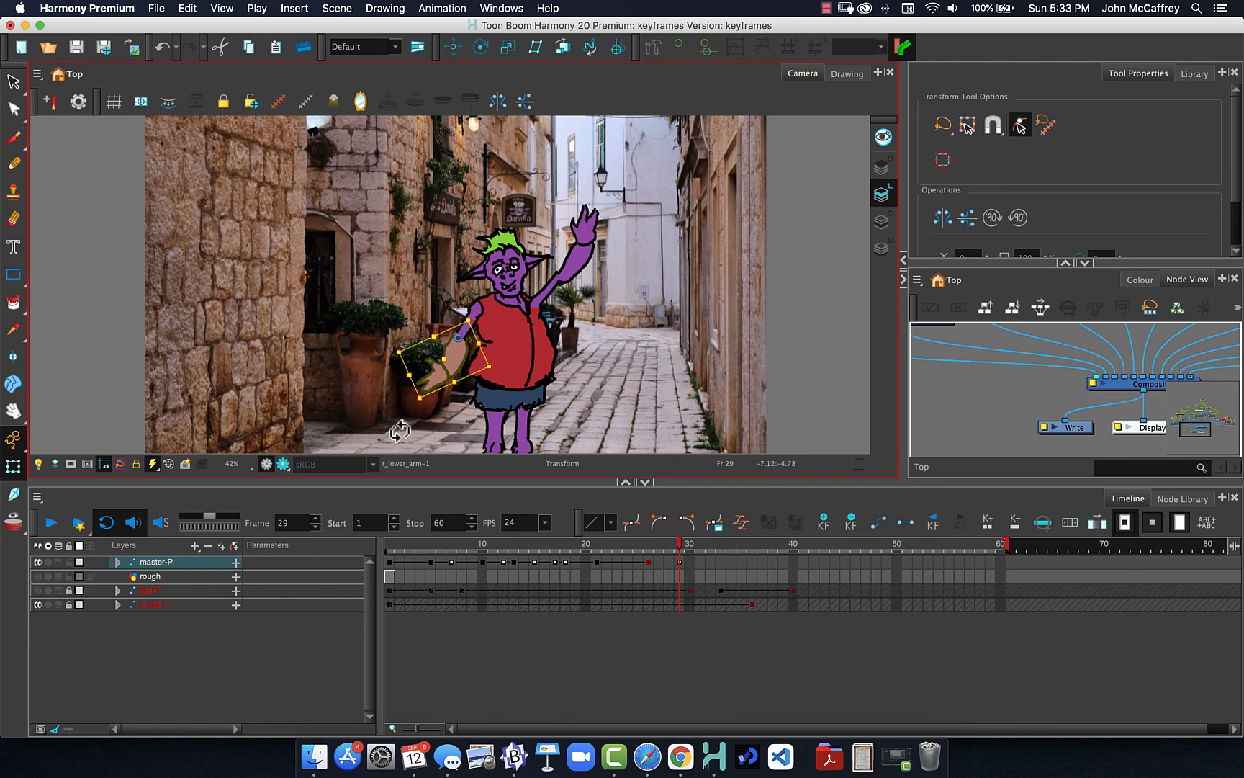
- At frame 29, rotate the raised r_upper_arm clockwise until the whole arm points outward and down beside the body
{"action": "left_click", "coordinate": [583, 268]}
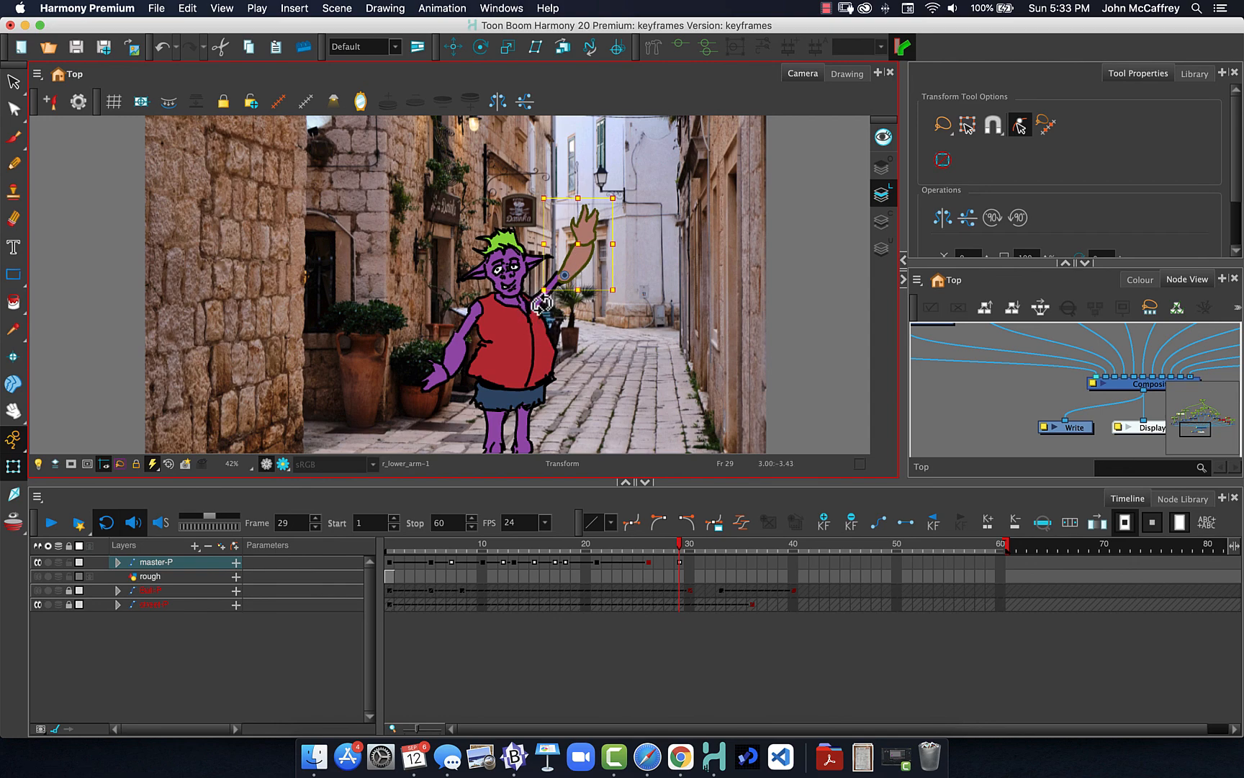
{"action": "left_click", "coordinate": [569, 358]}
{"action": "left_click", "coordinate": [548, 295]}
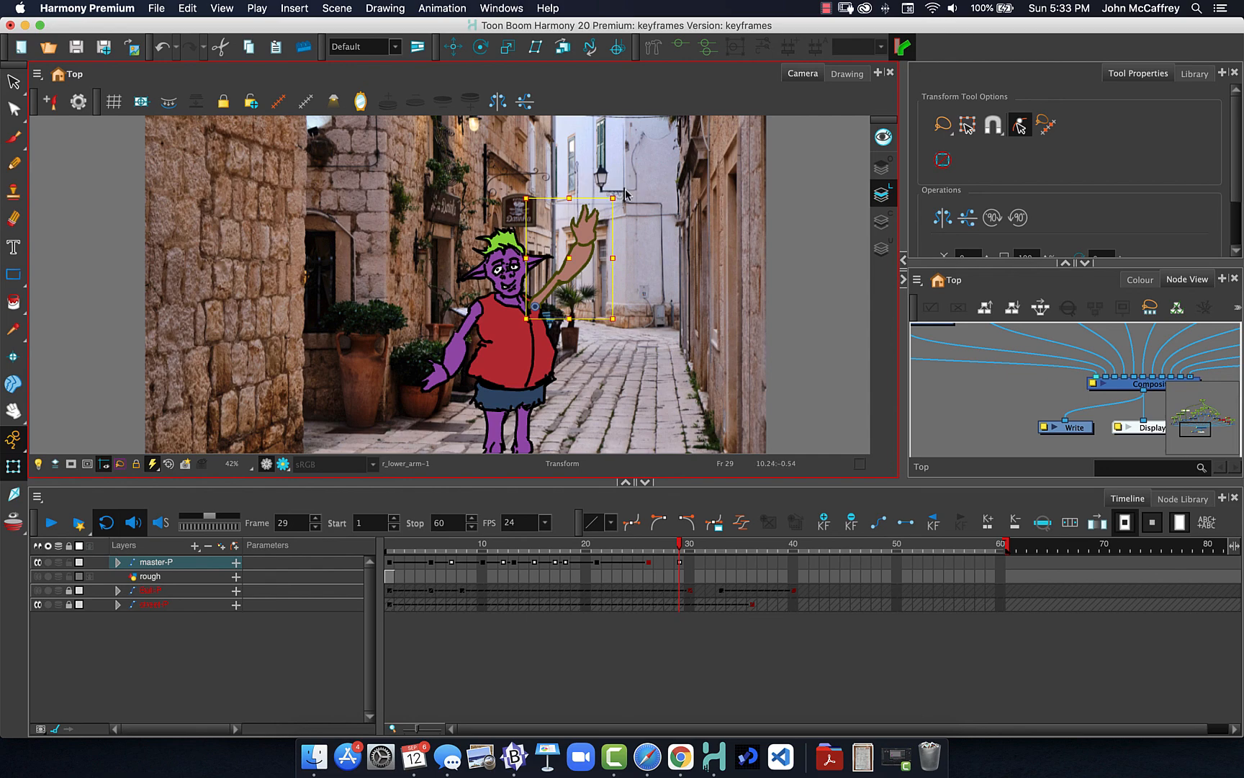
{"action": "left_click_drag", "start_coordinate": [621, 193], "coordinate": [598, 371]}
- Return to frame 1 and play the animation to review the arm movements
{"action": "left_click", "coordinate": [682, 543]}
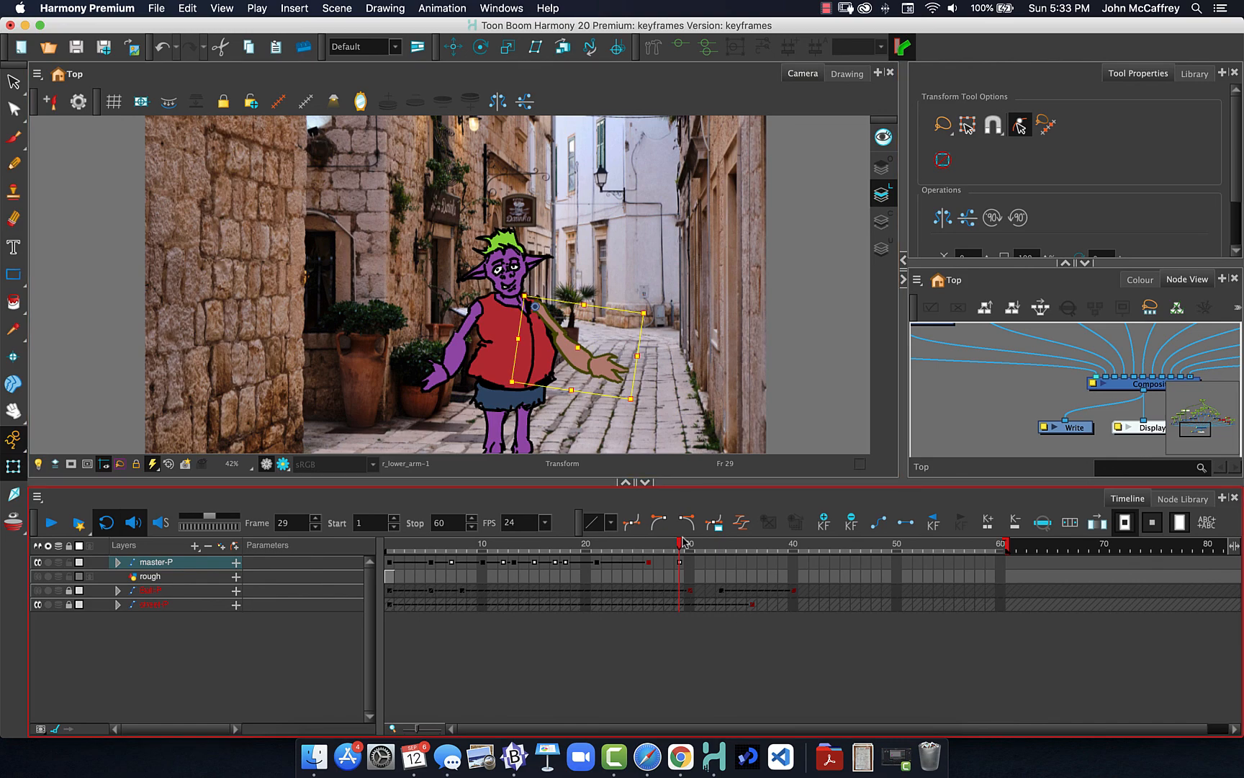
{"action": "left_click_drag", "start_coordinate": [677, 543], "coordinate": [242, 480]}
{"action": "left_click", "coordinate": [240, 476]}
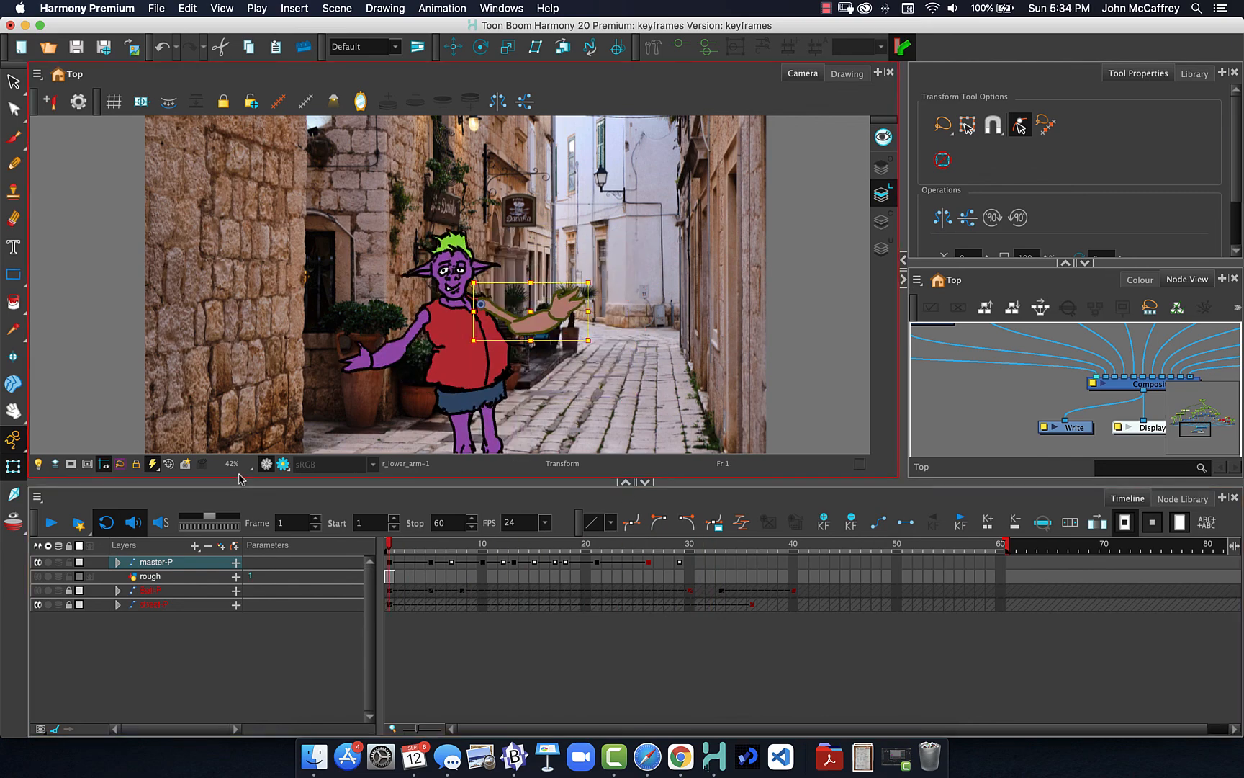
{"action": "left_click", "coordinate": [238, 510]}
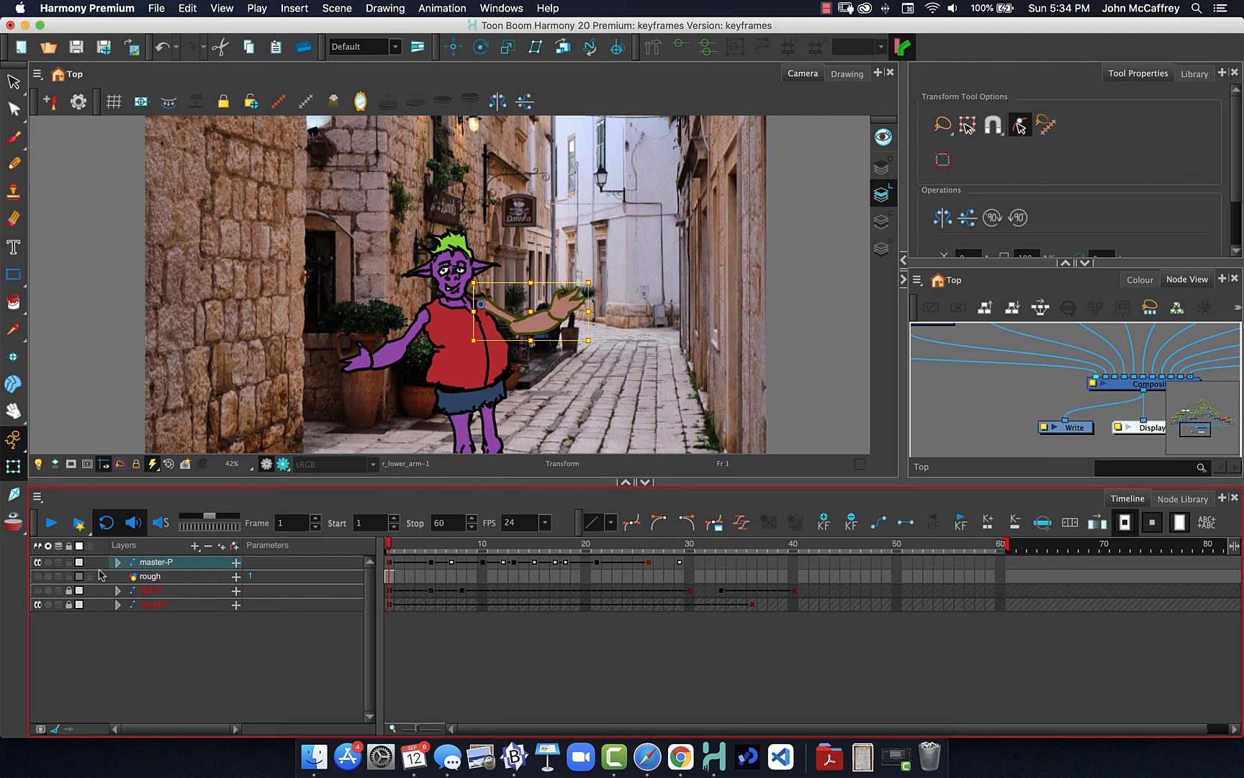
{"action": "left_click", "coordinate": [48, 525]}
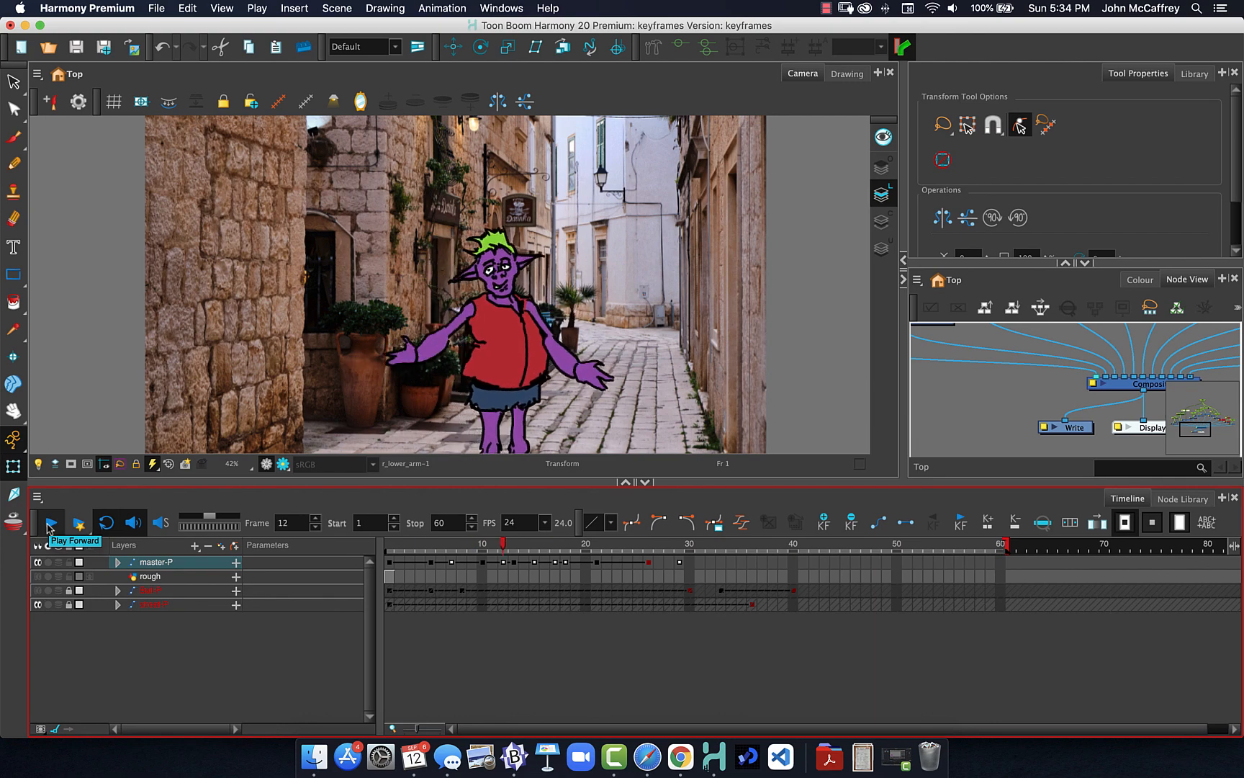
{"action": "left_click", "coordinate": [50, 525]}
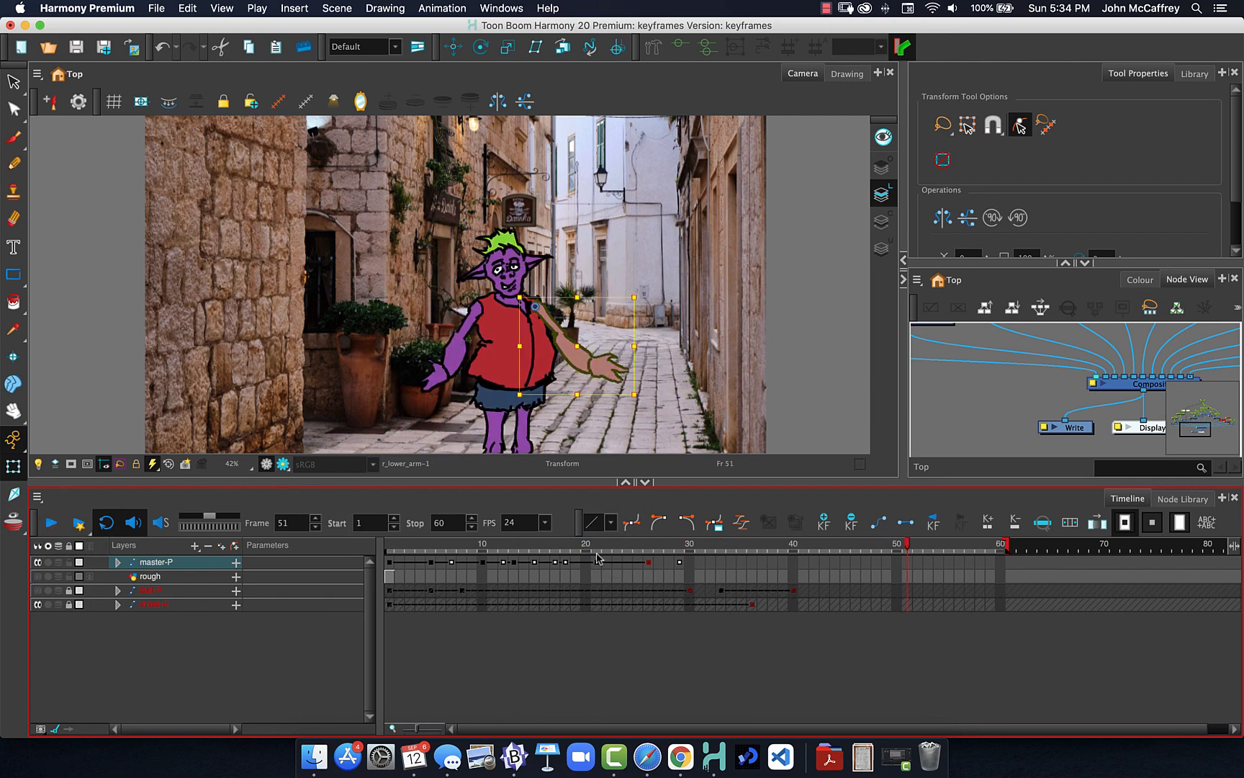
- Retime the master-P keyframes by moving the frame 21 pose to frame 26 and spreading the following keyframes out to frame 45
{"action": "mouse_move", "coordinate": [581, 551]}
{"action": "left_mouse_down"}
{"action": "mouse_move", "coordinate": [713, 553]}
{"action": "mouse_move", "coordinate": [496, 553]}
{"action": "mouse_move", "coordinate": [595, 550]}
{"action": "left_mouse_up"}
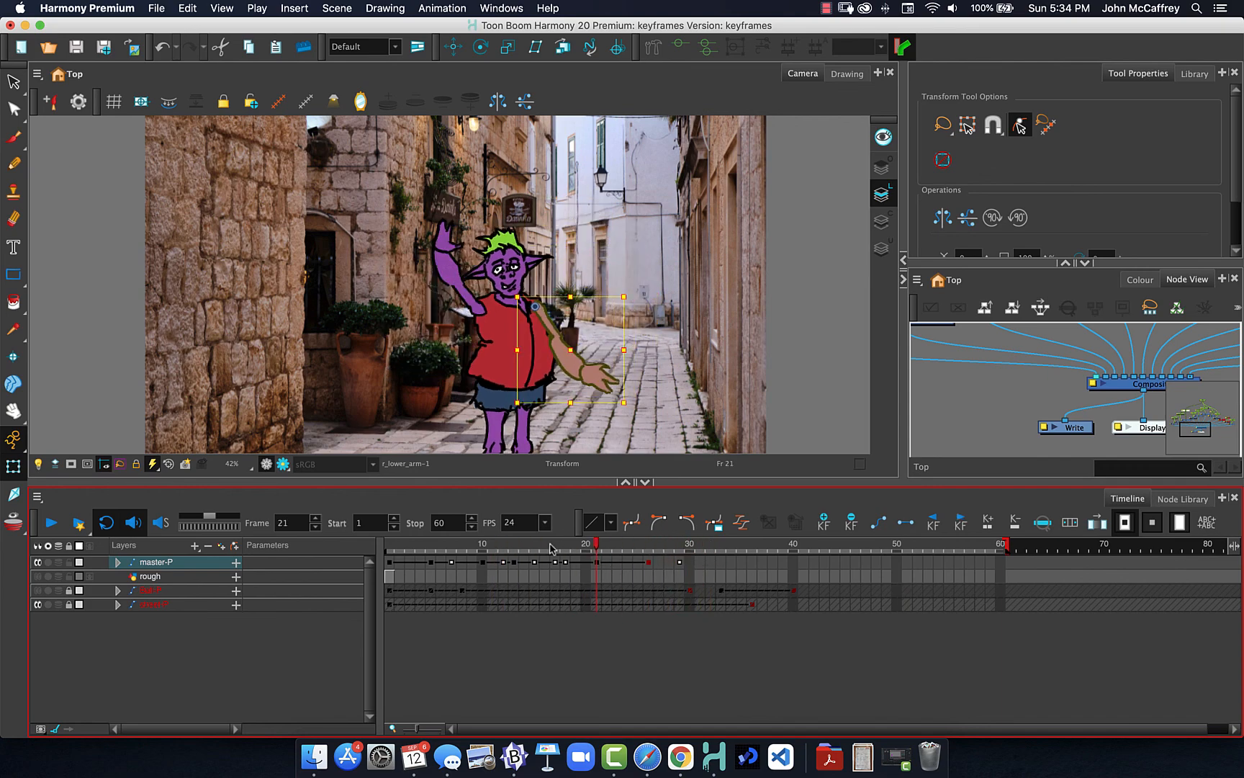
{"action": "left_click_drag", "start_coordinate": [707, 567], "coordinate": [649, 568]}
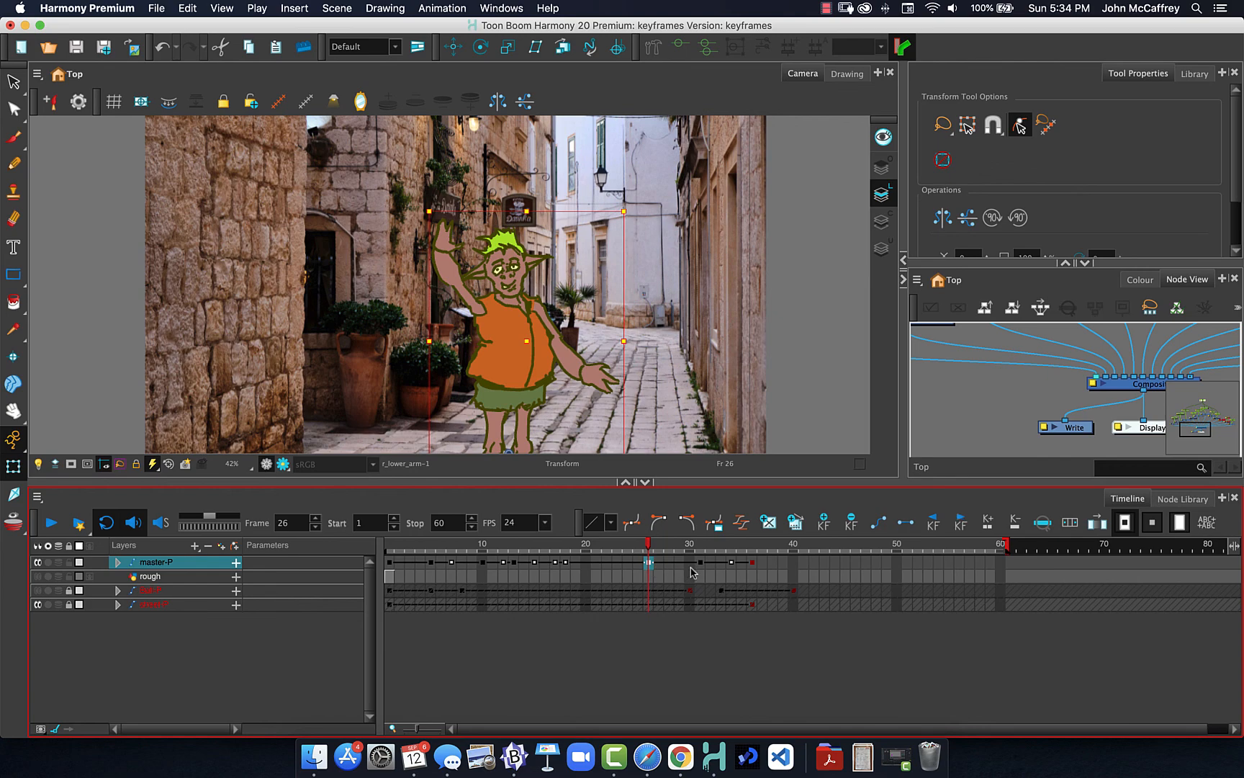
{"action": "left_click", "coordinate": [761, 575]}
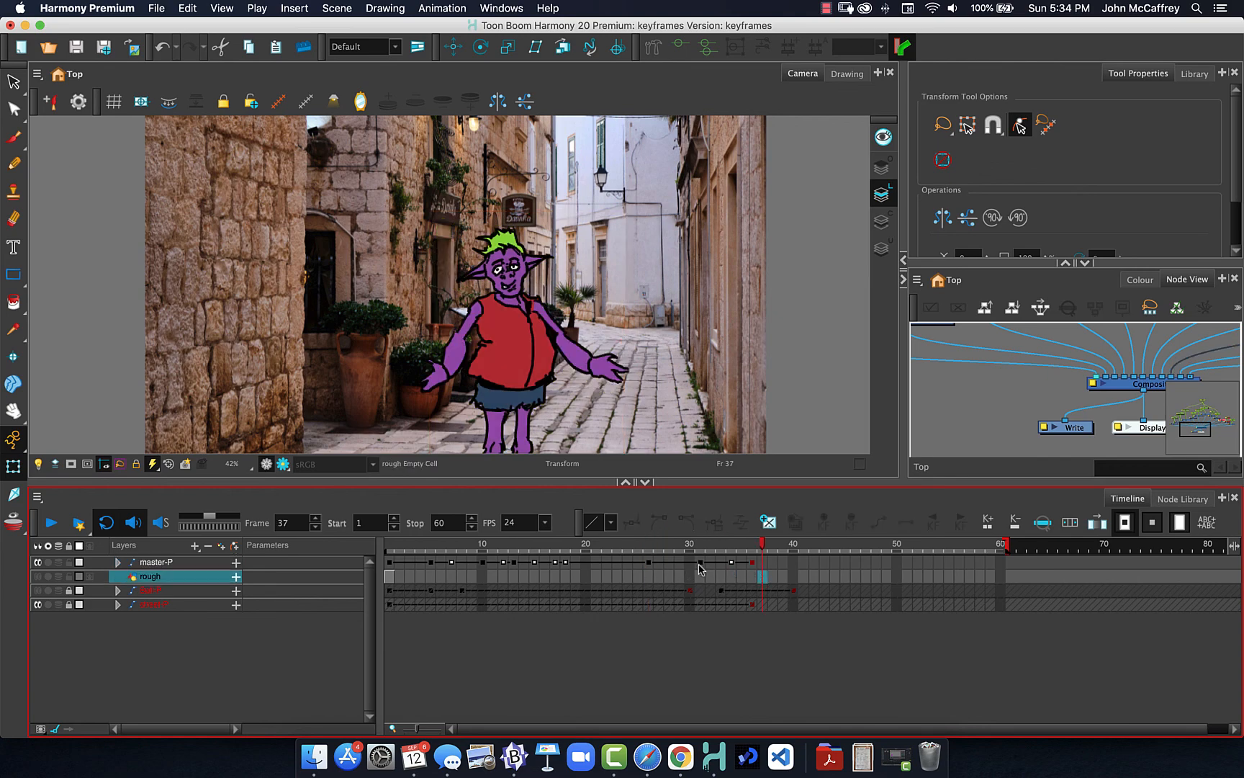
{"action": "mouse_move", "coordinate": [699, 569]}
{"action": "left_mouse_down"}
{"action": "mouse_move", "coordinate": [812, 571]}
{"action": "mouse_move", "coordinate": [792, 541]}
{"action": "mouse_move", "coordinate": [411, 525]}
{"action": "mouse_move", "coordinate": [613, 526]}
{"action": "mouse_move", "coordinate": [494, 520]}
{"action": "left_mouse_up"}
{"action": "left_click", "coordinate": [834, 576]}
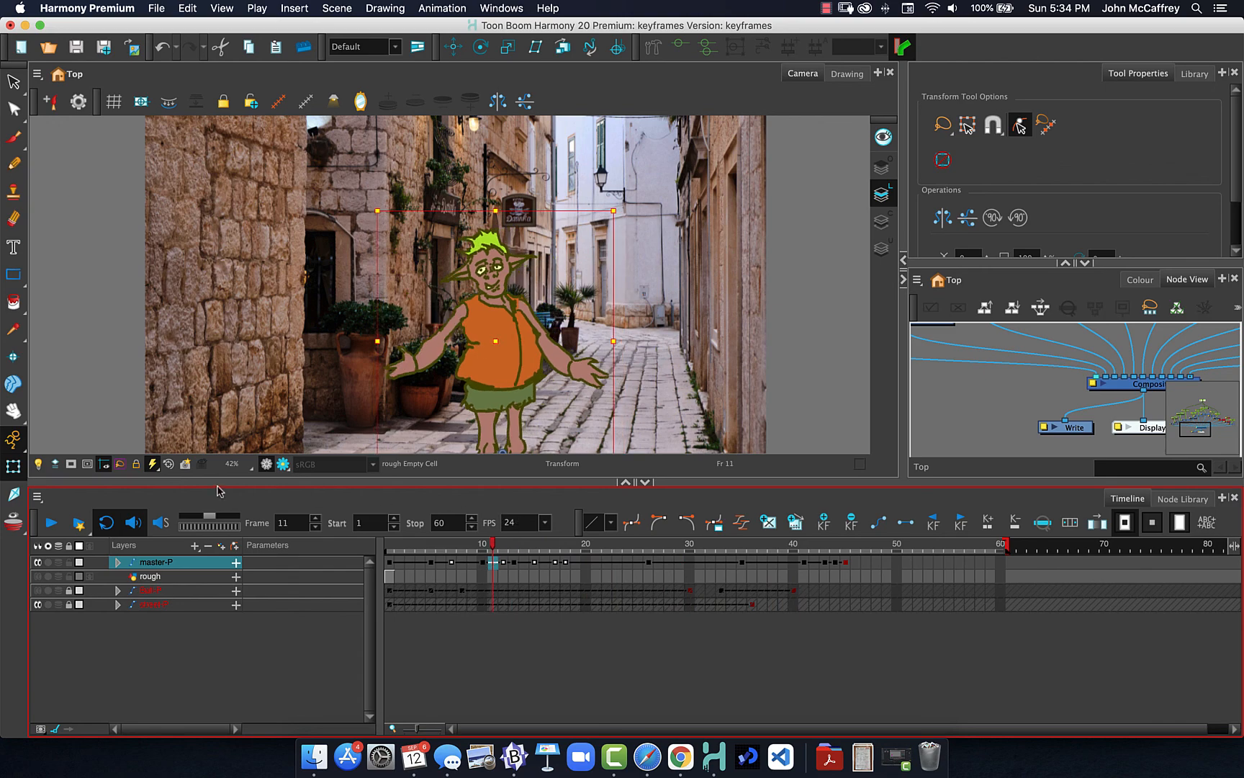
- Play the retimed animation to check its pacing, stop it and return to frame 1
{"action": "left_click", "coordinate": [52, 524]}
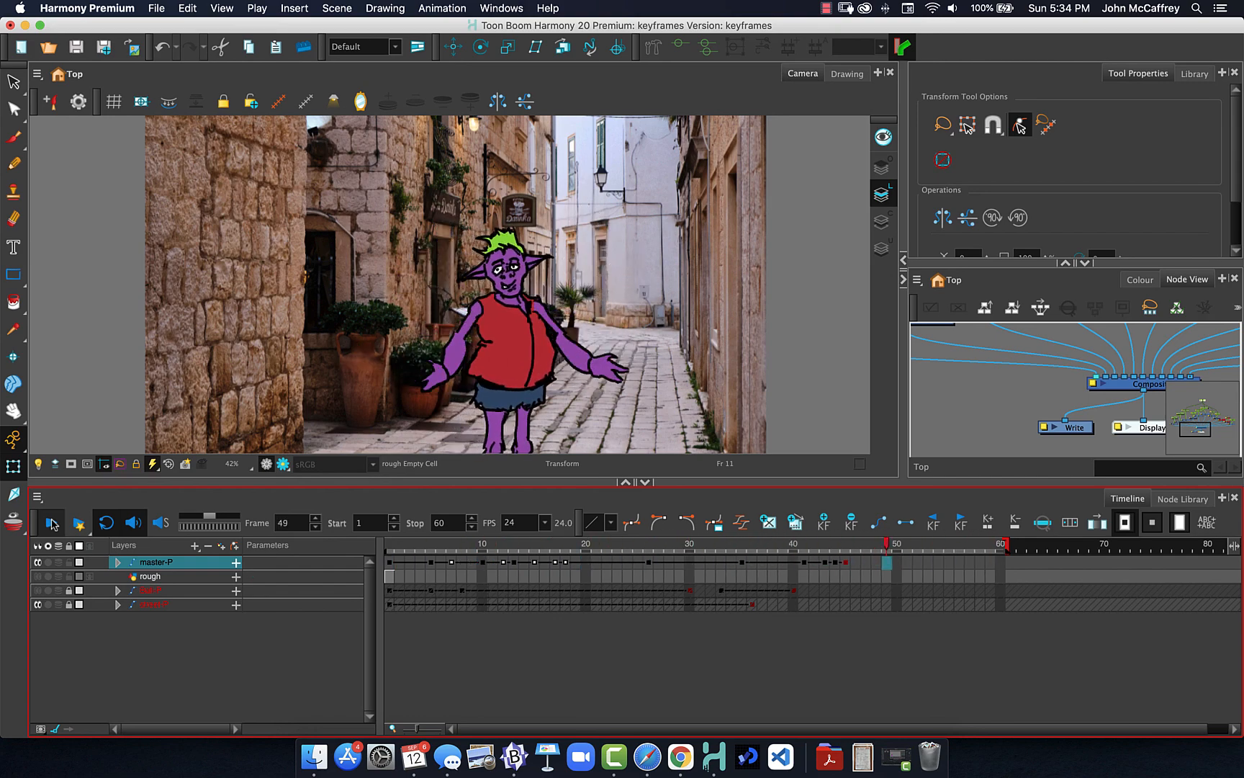
{"action": "left_click", "coordinate": [53, 523]}
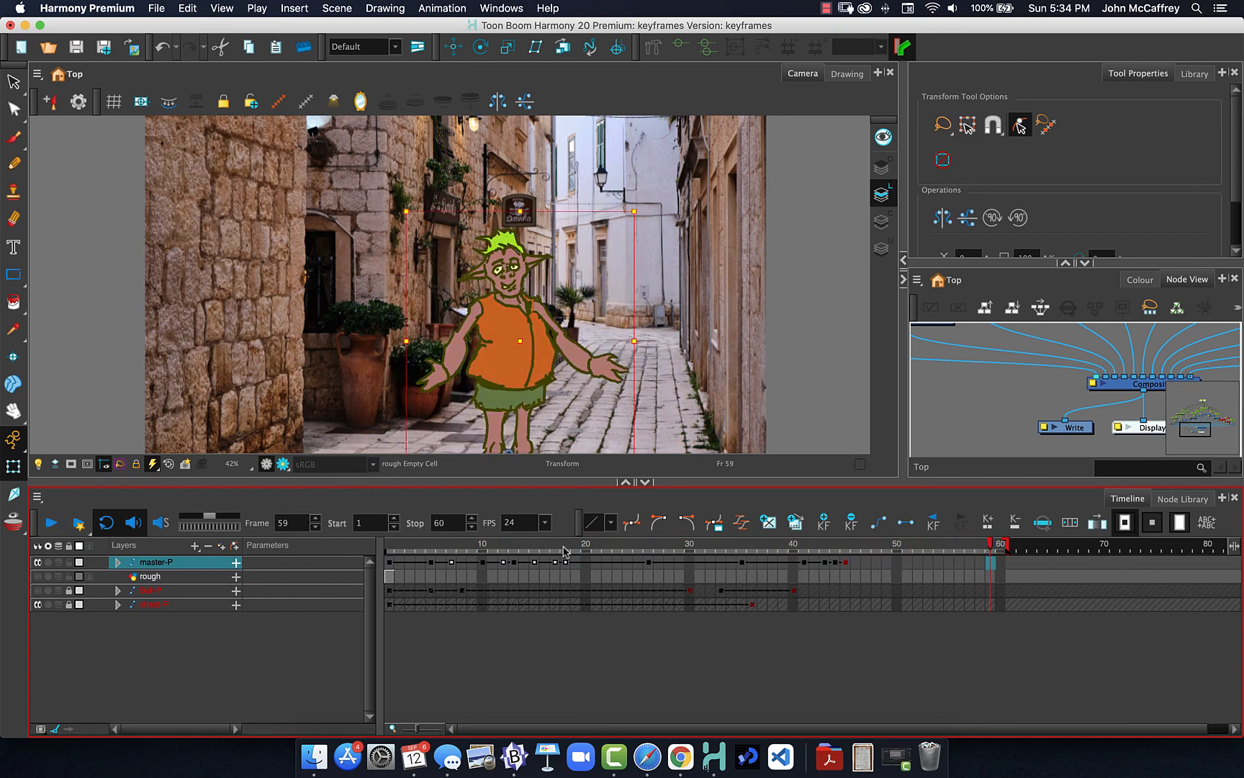
{"action": "left_click_drag", "start_coordinate": [564, 552], "coordinate": [350, 550]}
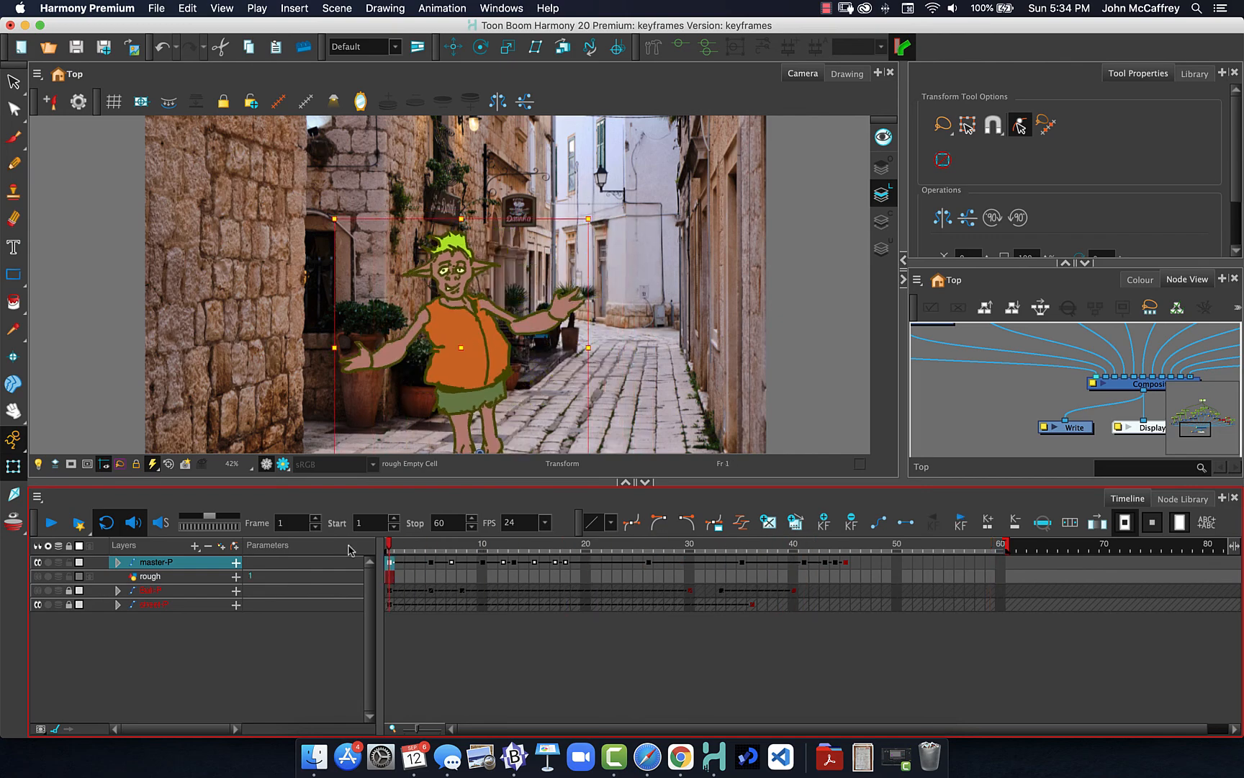